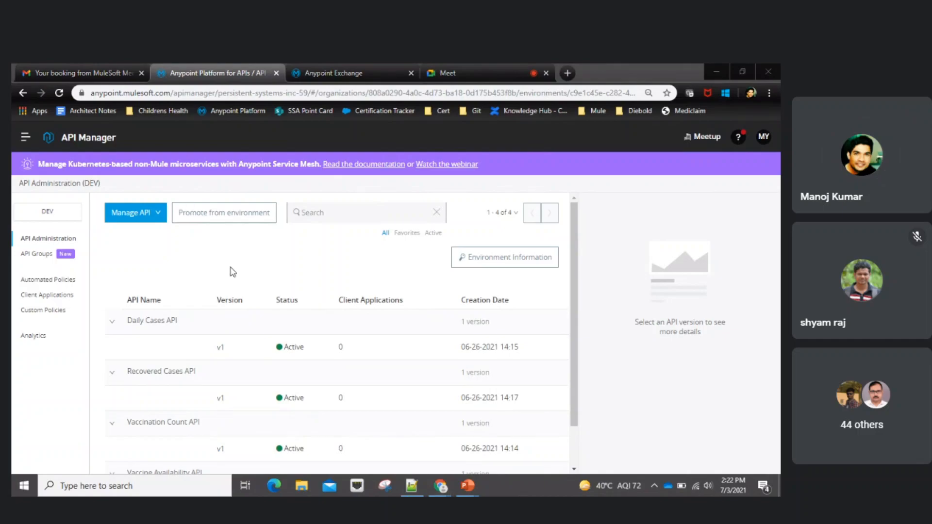
scroll(306, 289, down, 1)
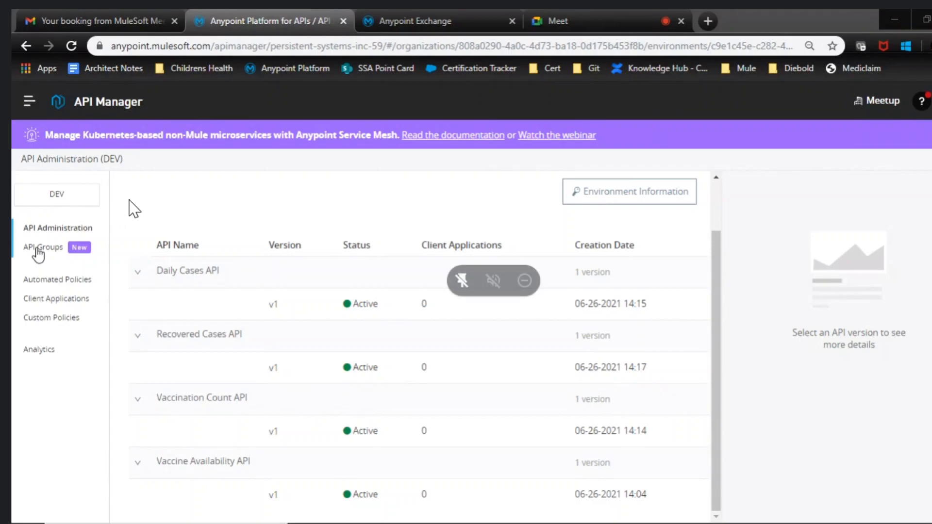
click(39, 255)
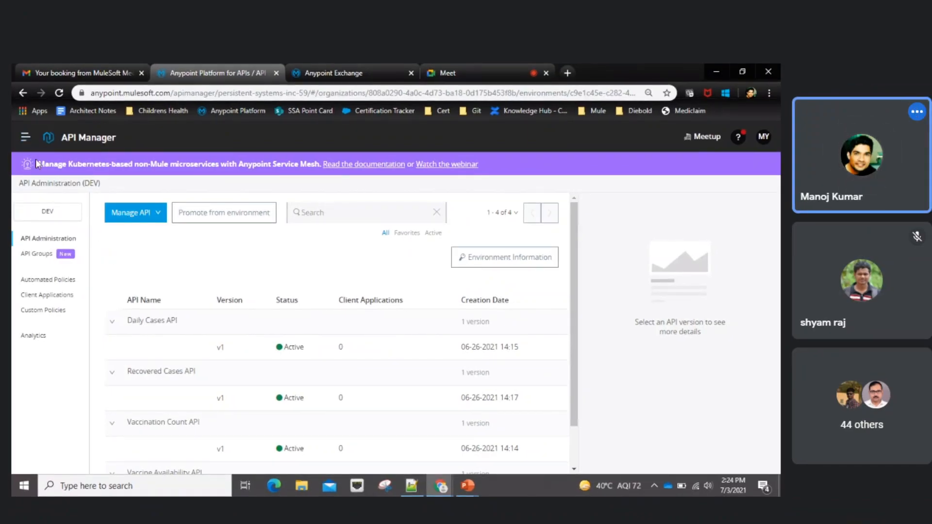
- Open Design Center in a new browser tab and switch to its project list
click(25, 137)
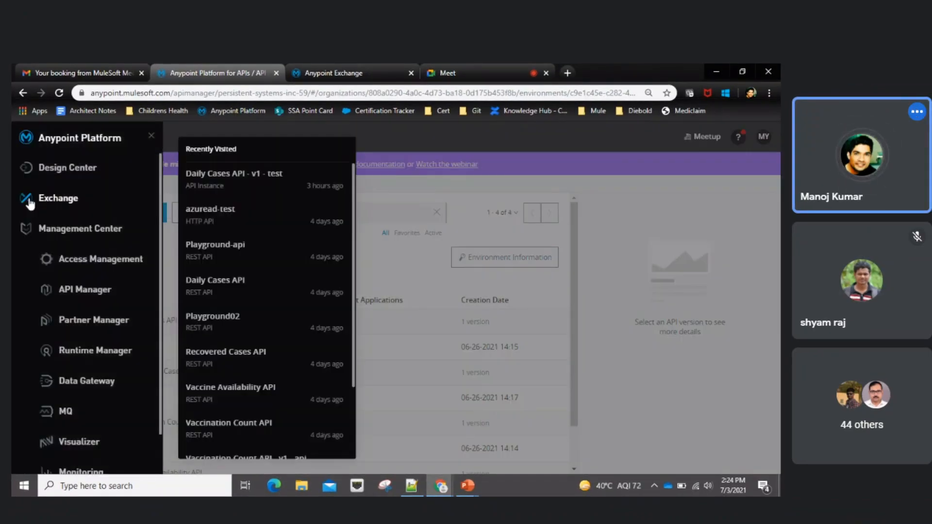
right_click(57, 172)
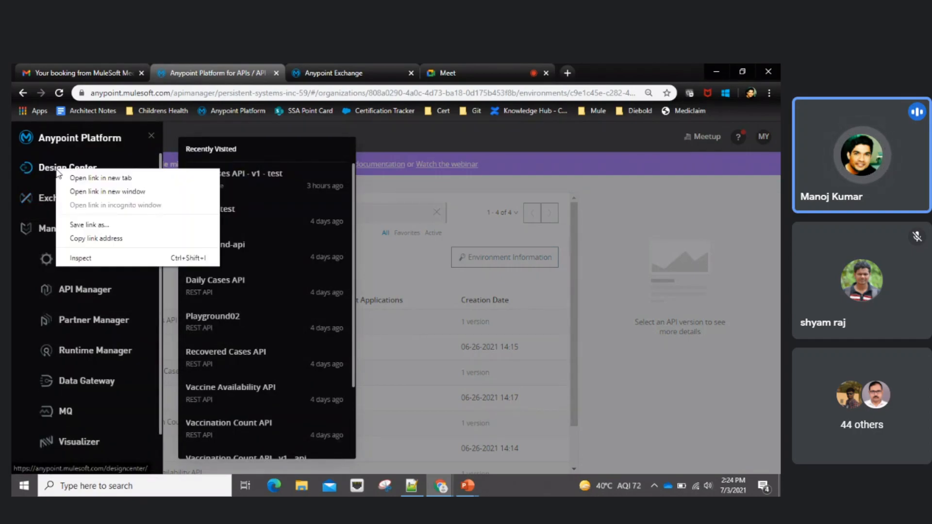
click(107, 179)
click(311, 72)
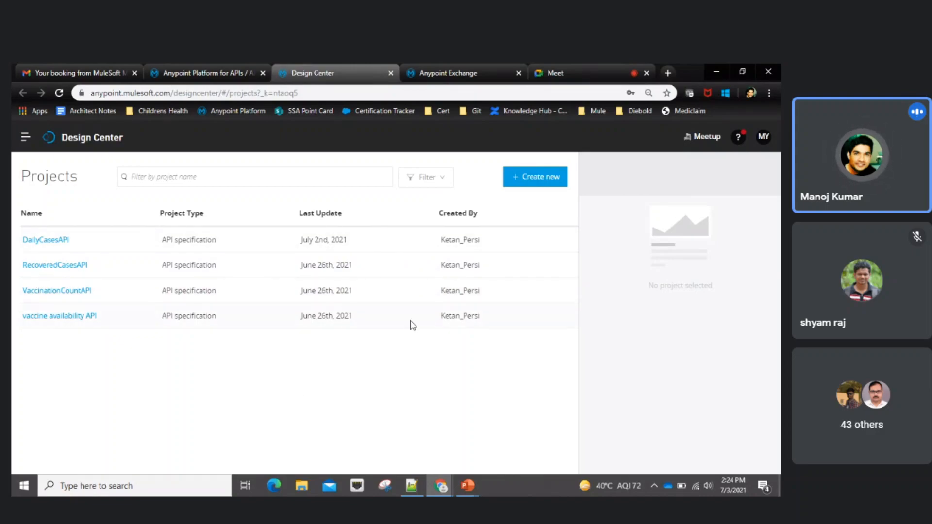
- Open the DailyCasesAPI project from the Design Center project list
right_click(43, 246)
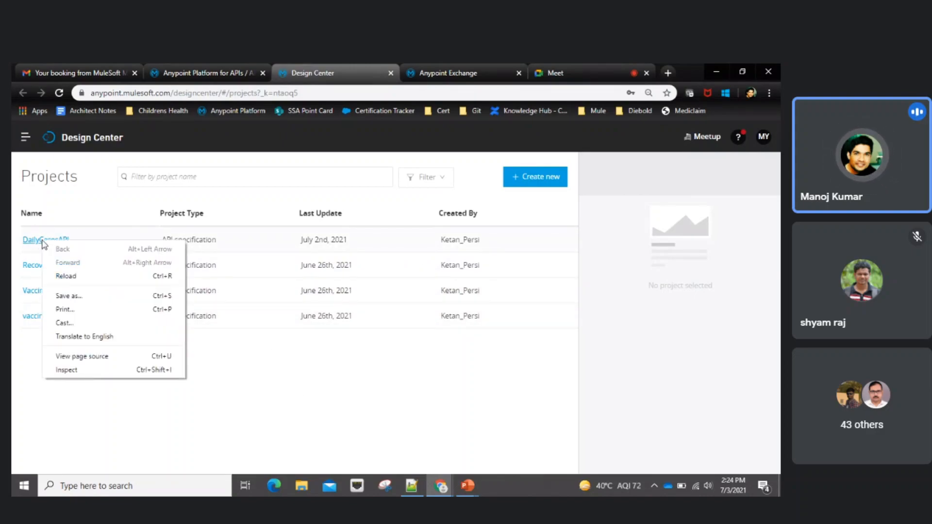
click(36, 379)
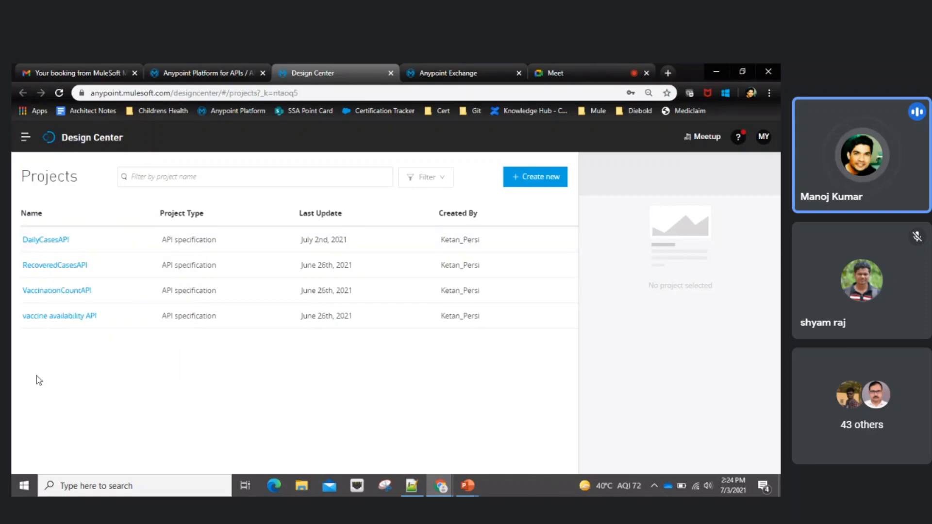
click(57, 245)
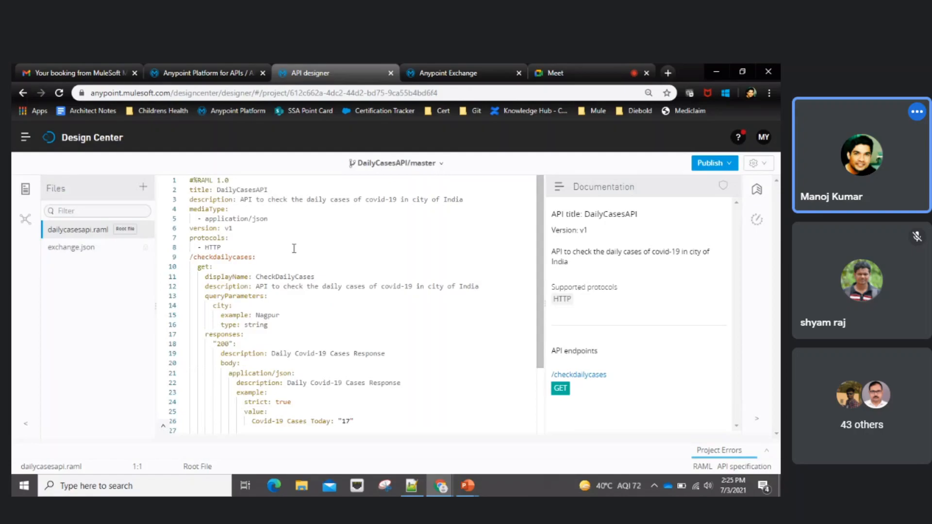
- Examine the dailycasesapi.raml specification, including the /checkdailycases resource, its query parameter and its 200 and 400 responses
scroll(320, 269, down, 2)
scroll(382, 246, up, 2)
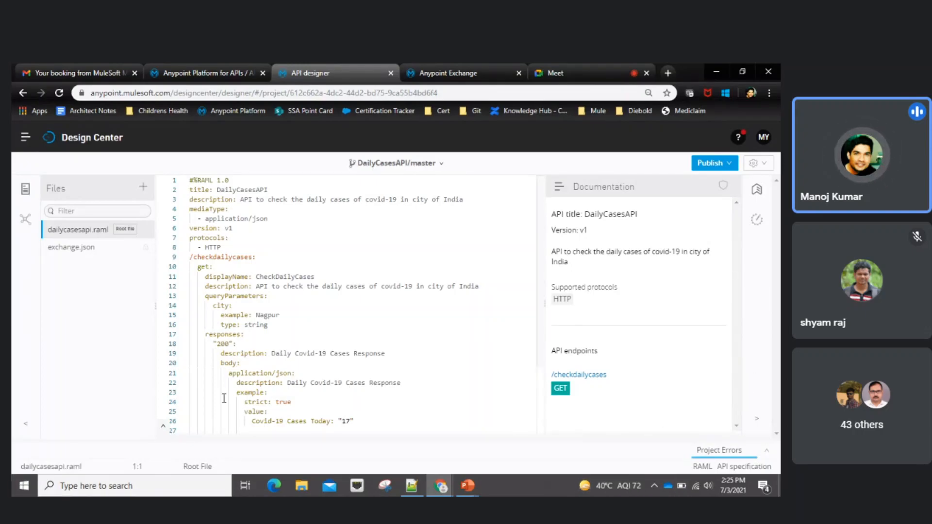
scroll(251, 316, down, 3)
scroll(276, 407, up, 3)
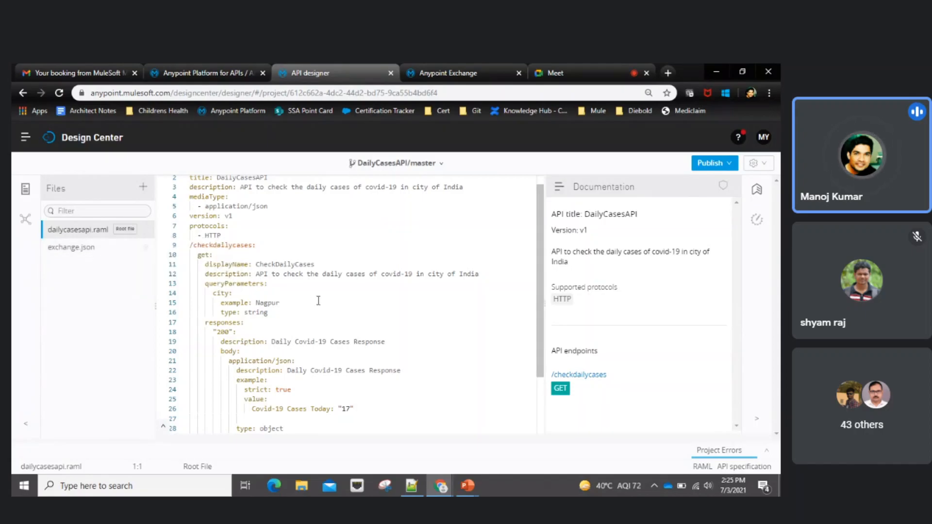
scroll(314, 314, down, 3)
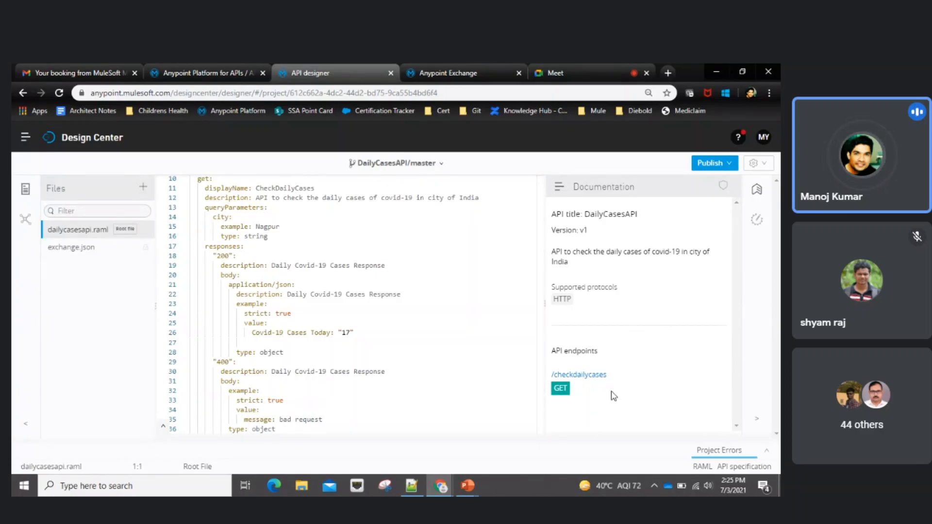
scroll(440, 344, up, 3)
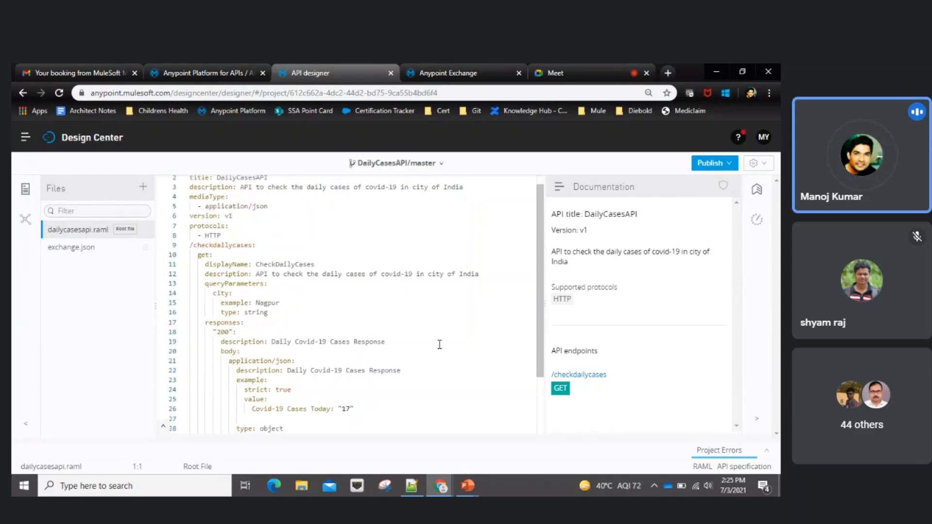
scroll(439, 344, down, 3)
scroll(445, 344, up, 3)
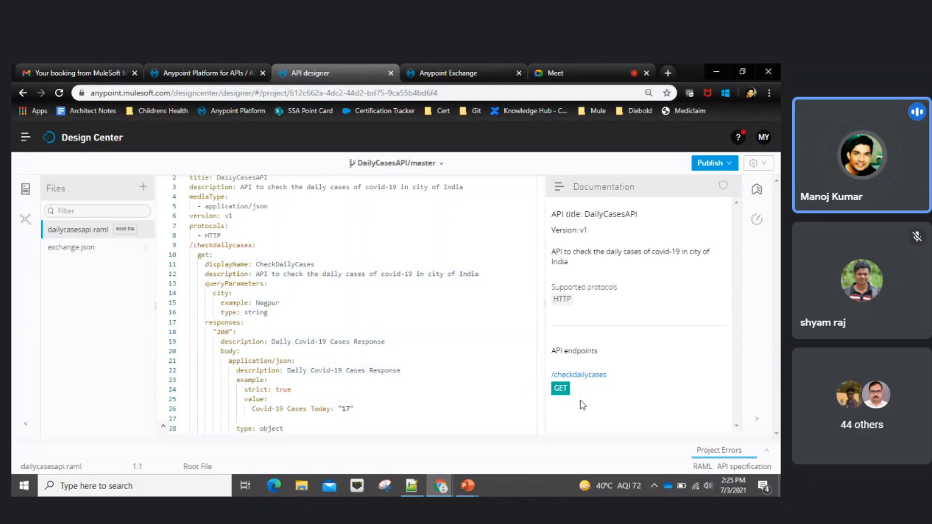
scroll(298, 333, down, 3)
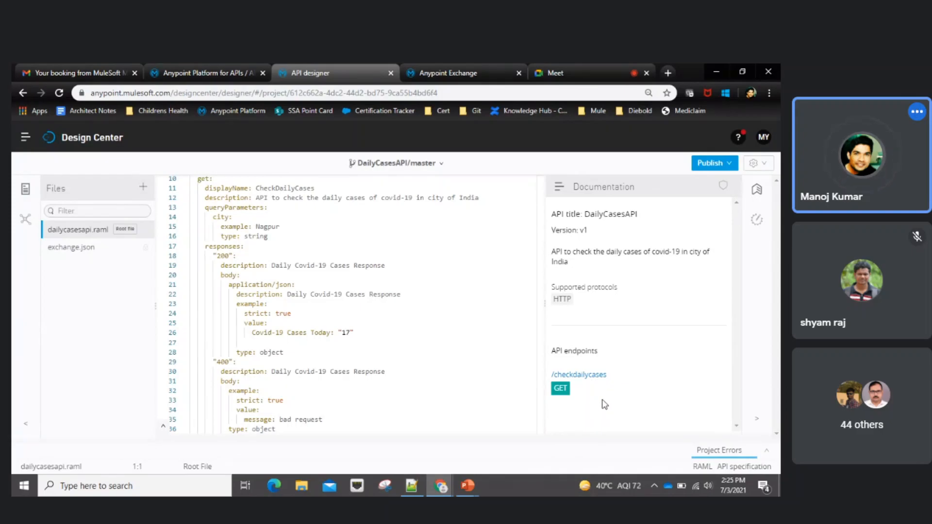
scroll(437, 395, up, 3)
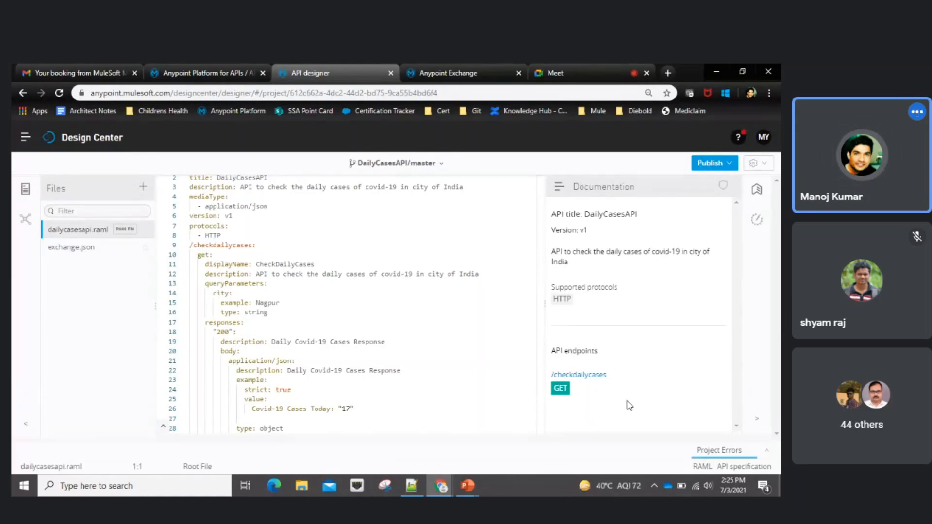
- Check the options for publishing the DailyCasesAPI specification to Exchange, without publishing it
click(714, 167)
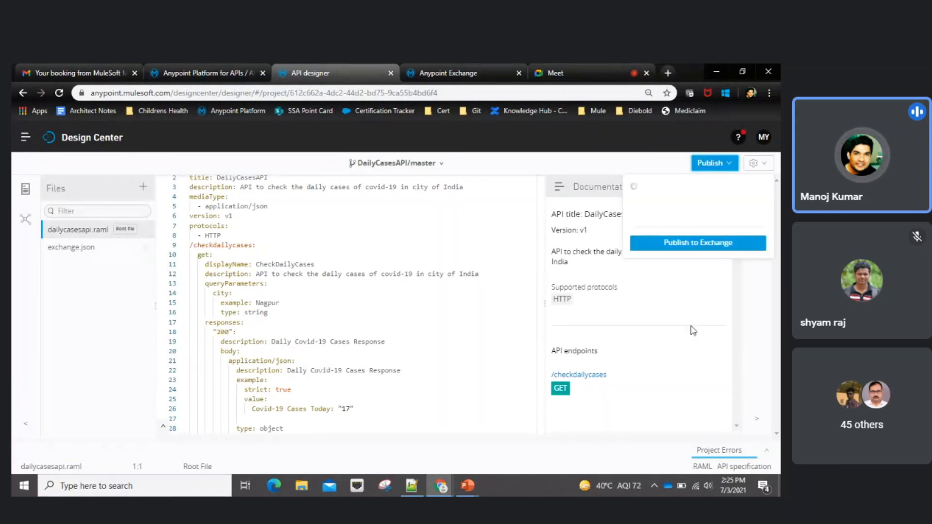
click(764, 319)
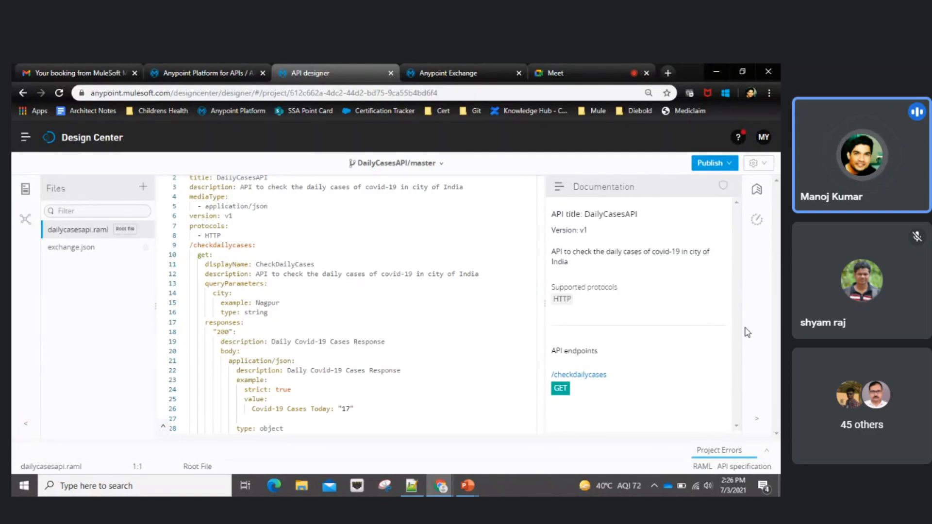
click(715, 165)
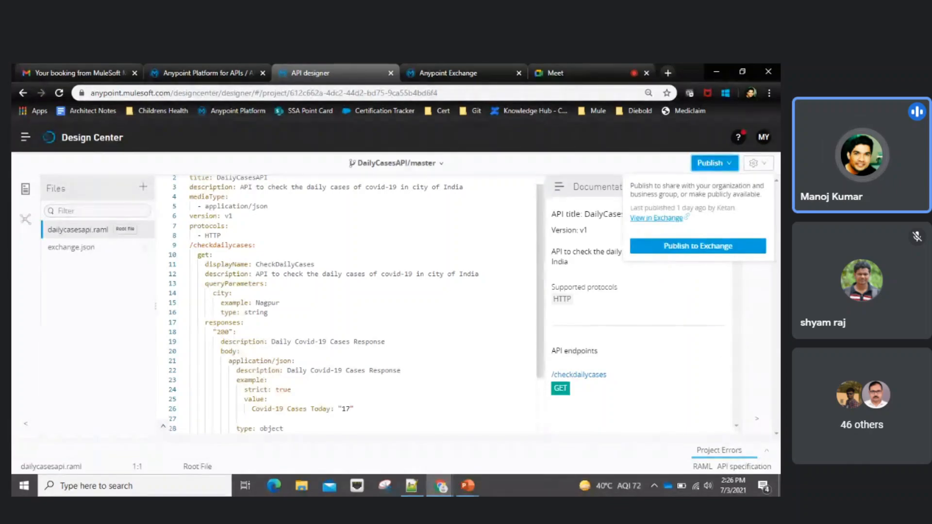
click(753, 335)
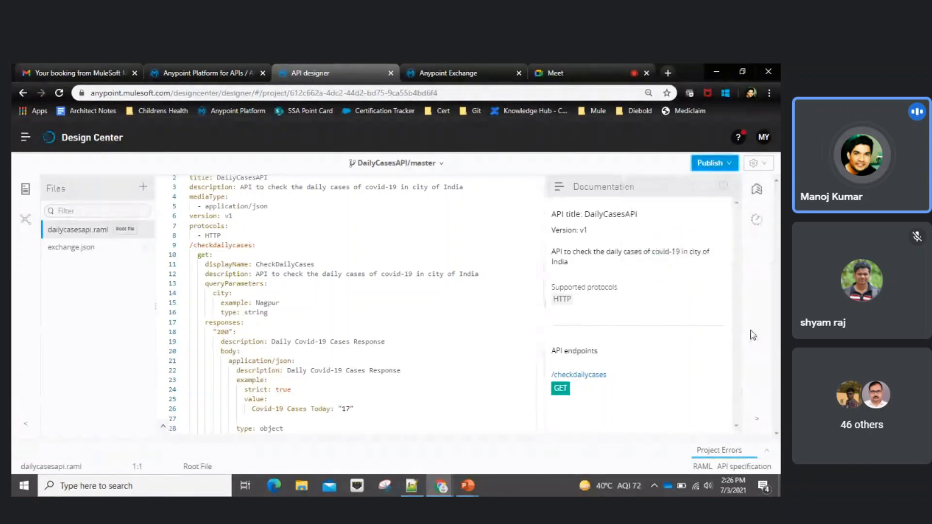
- Switch to Exchange and view the Meetup assets, closing the platform navigation menu
click(445, 75)
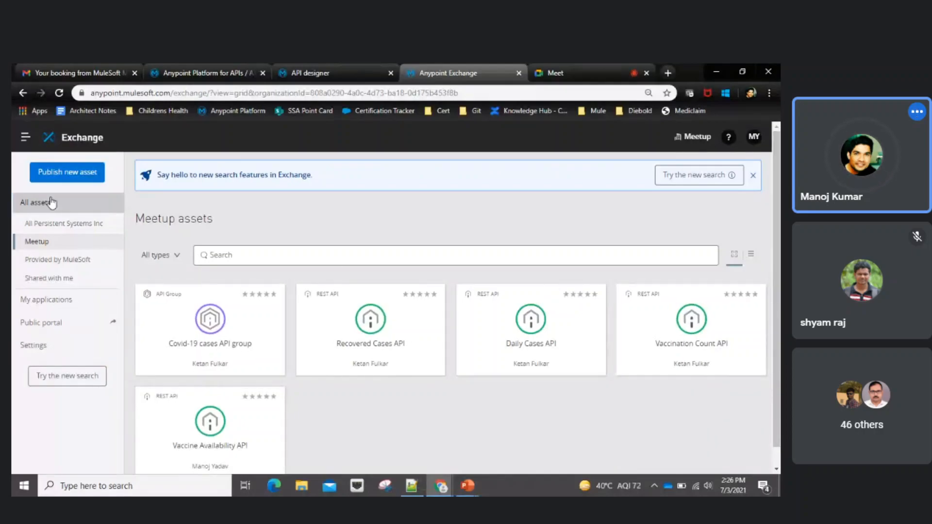
click(25, 137)
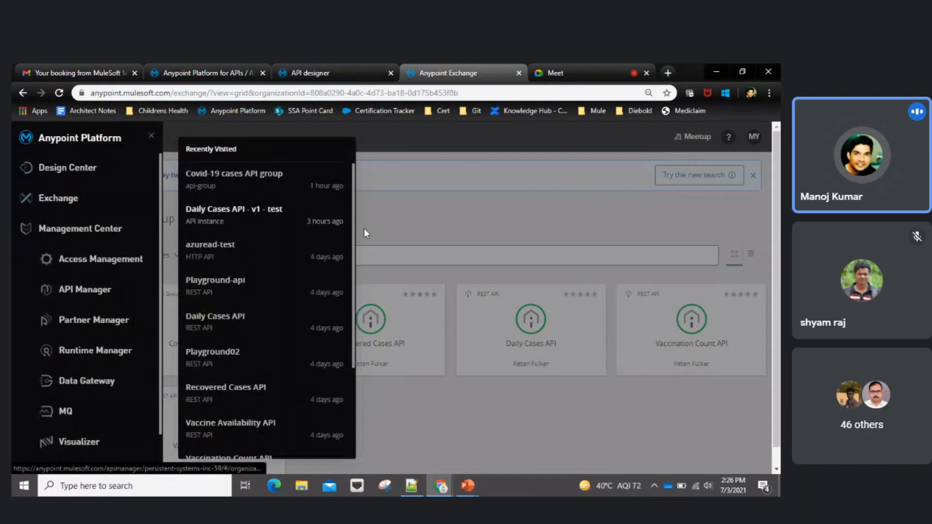
click(483, 224)
click(25, 138)
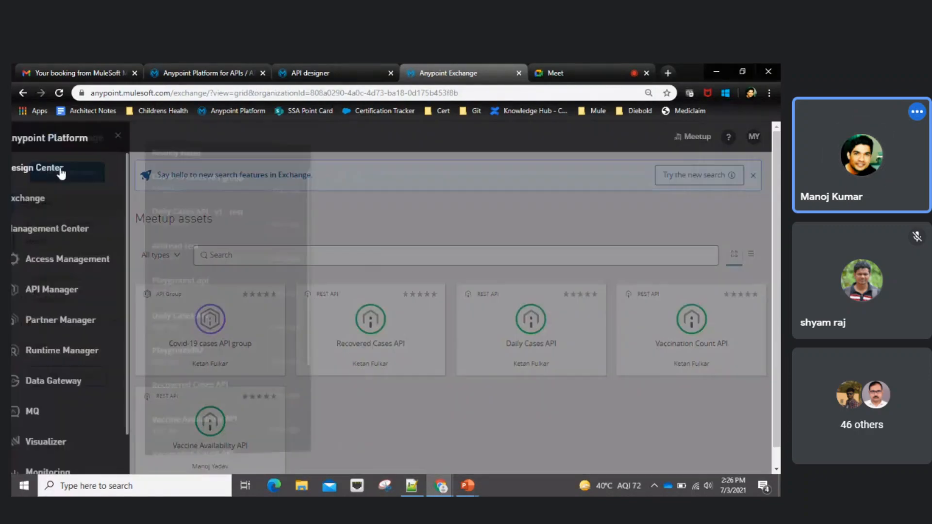
click(425, 230)
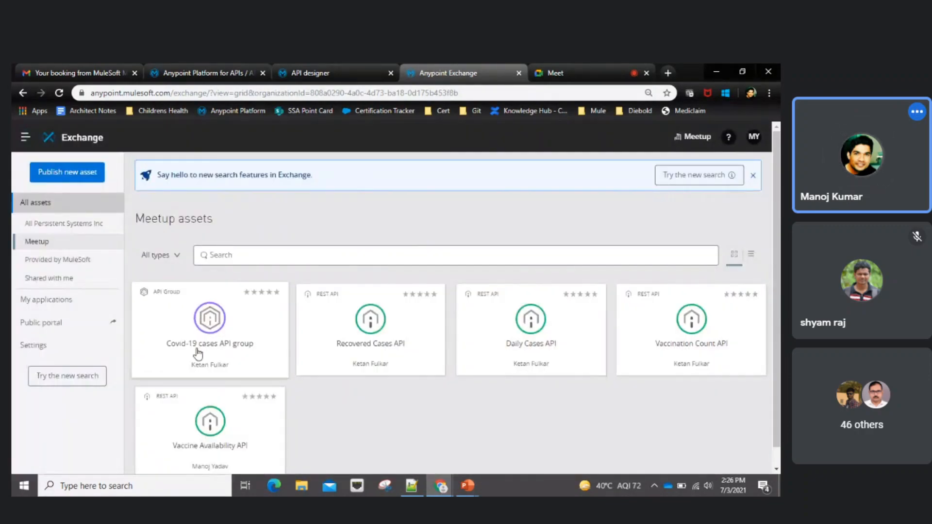
- Open the Daily Cases API asset in Exchange and view its API specification summary
scroll(364, 396, down, 1)
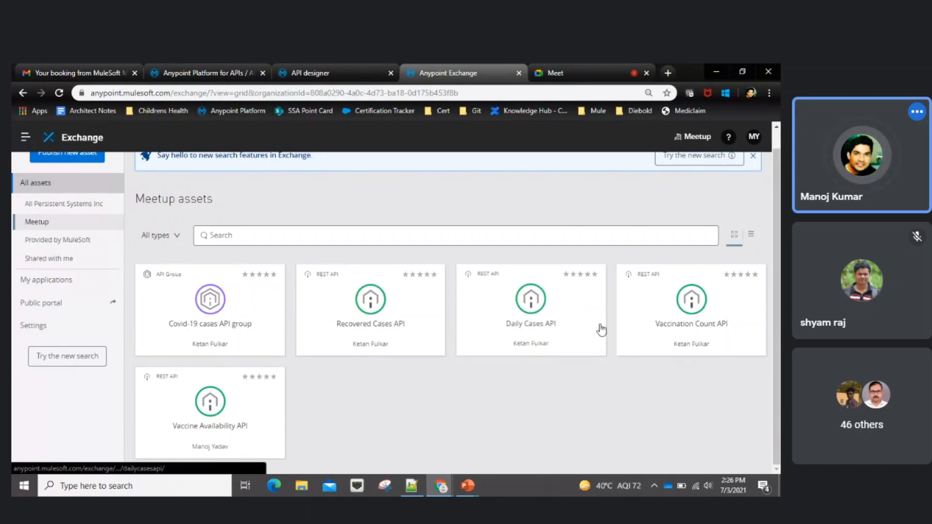
click(542, 319)
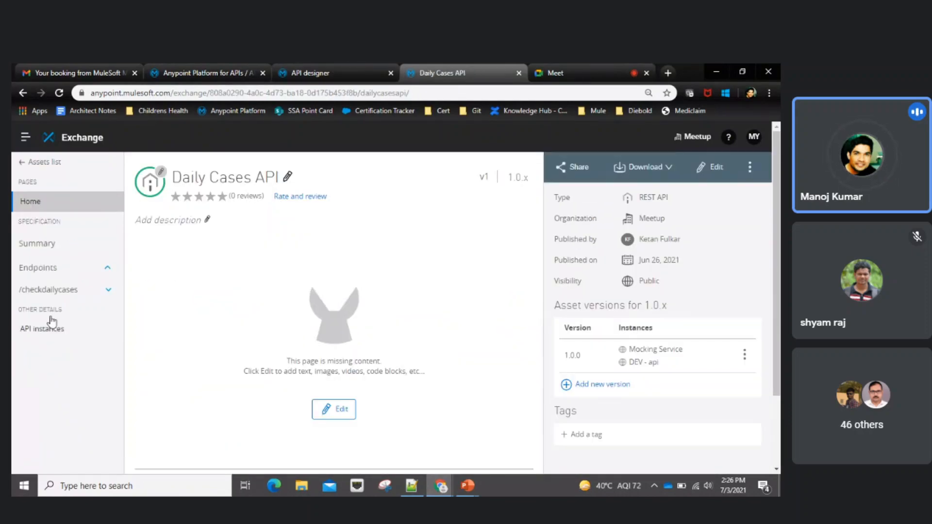
click(42, 245)
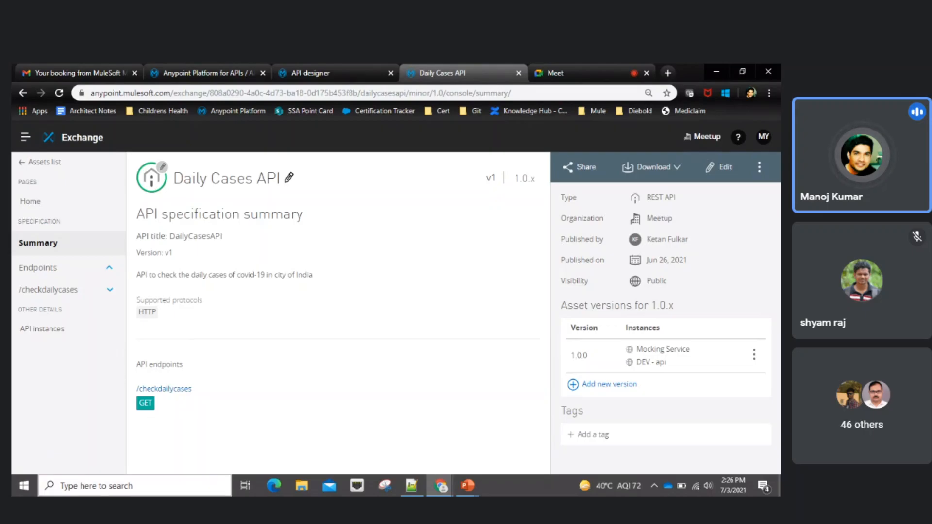
- Return to API Manager and review the list of APIs managed in the DEV environment
click(223, 68)
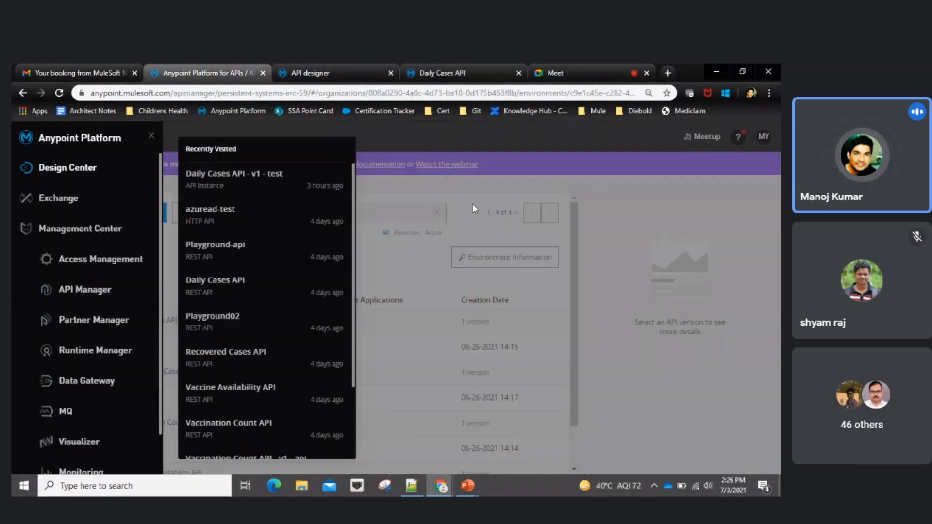
click(473, 203)
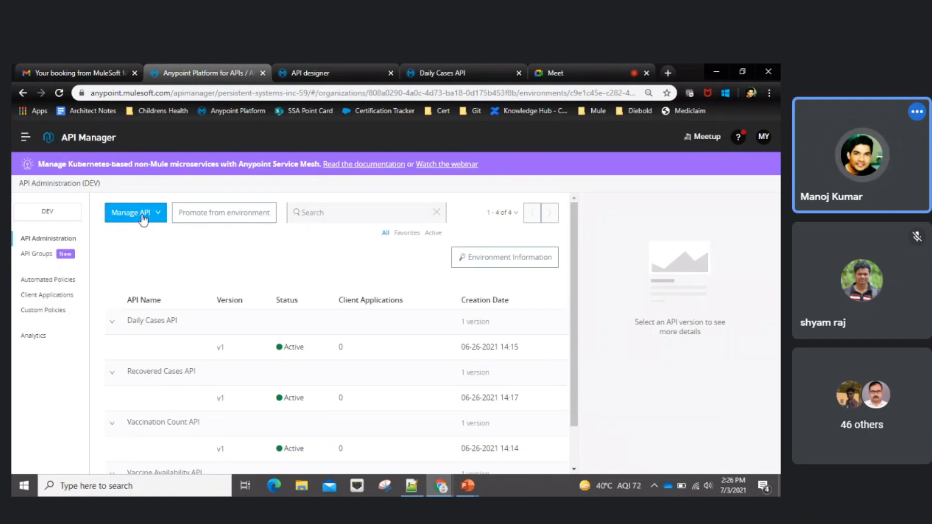
scroll(192, 285, down, 1)
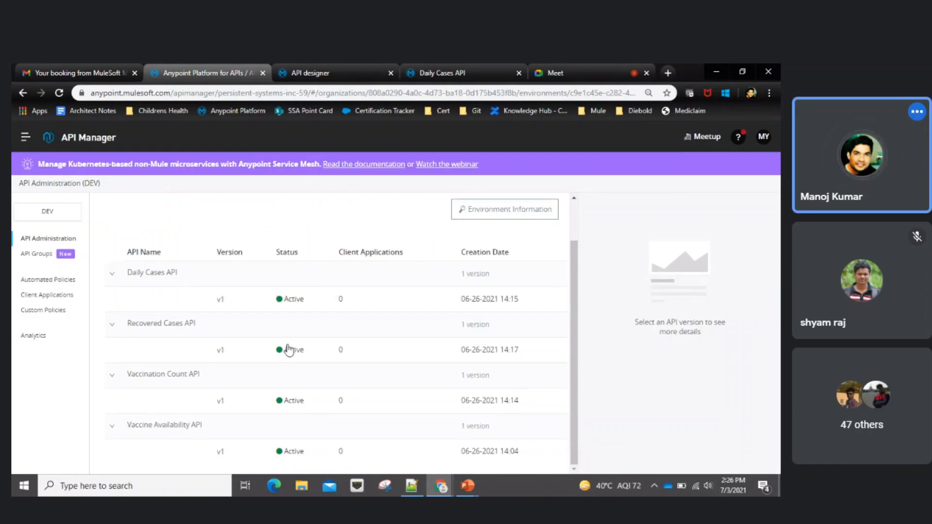
scroll(196, 369, up, 1)
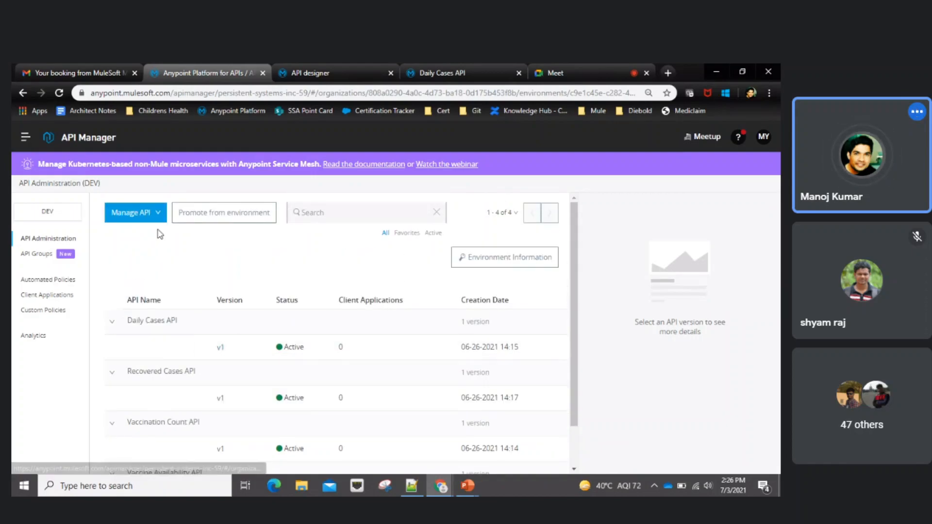
- Start managing an API from Exchange and choose Daily Cases API as the API name
click(140, 213)
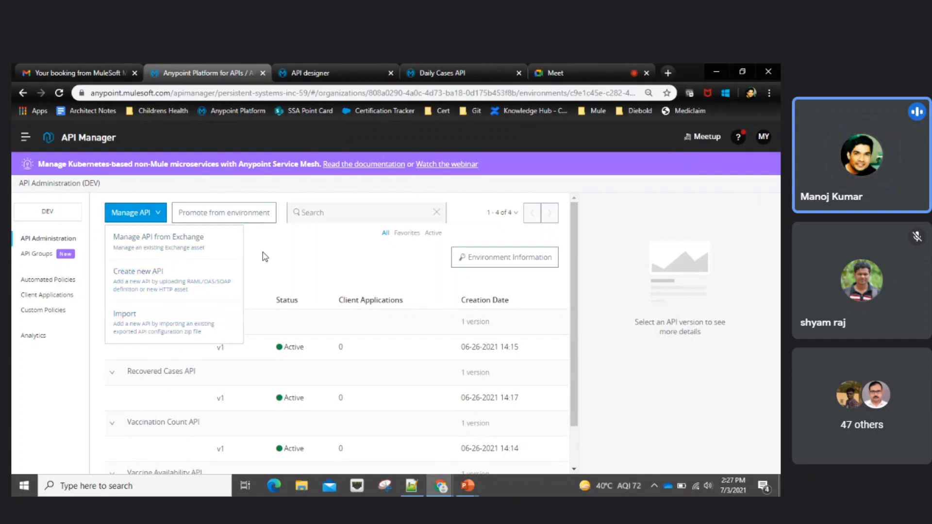
click(175, 243)
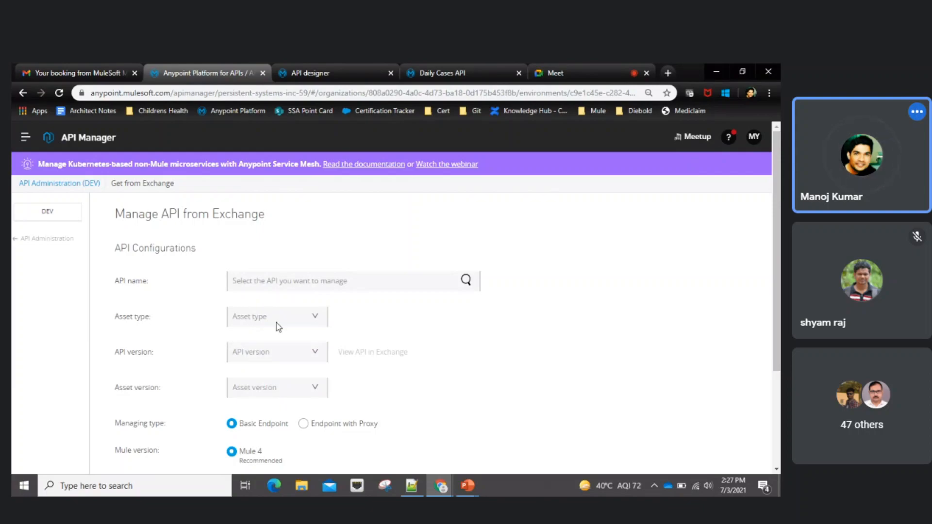
scroll(437, 340, down, 3)
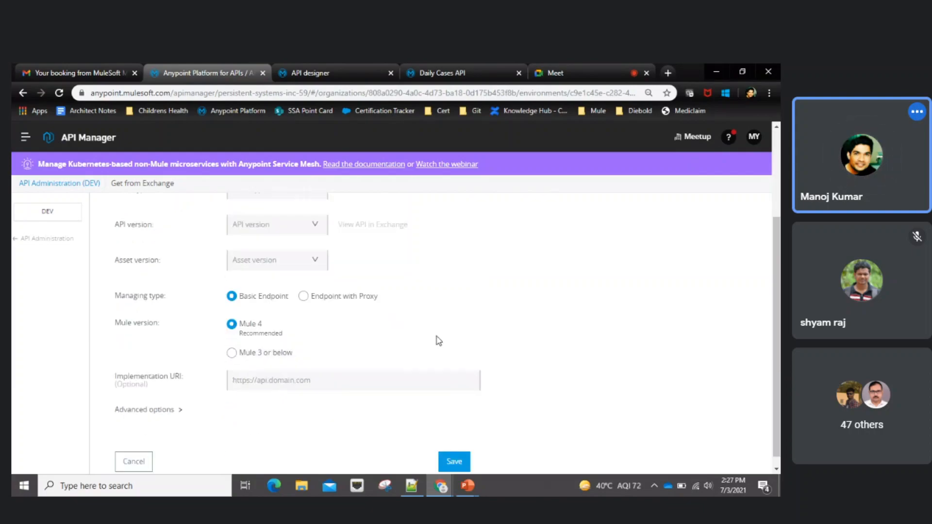
scroll(437, 340, up, 3)
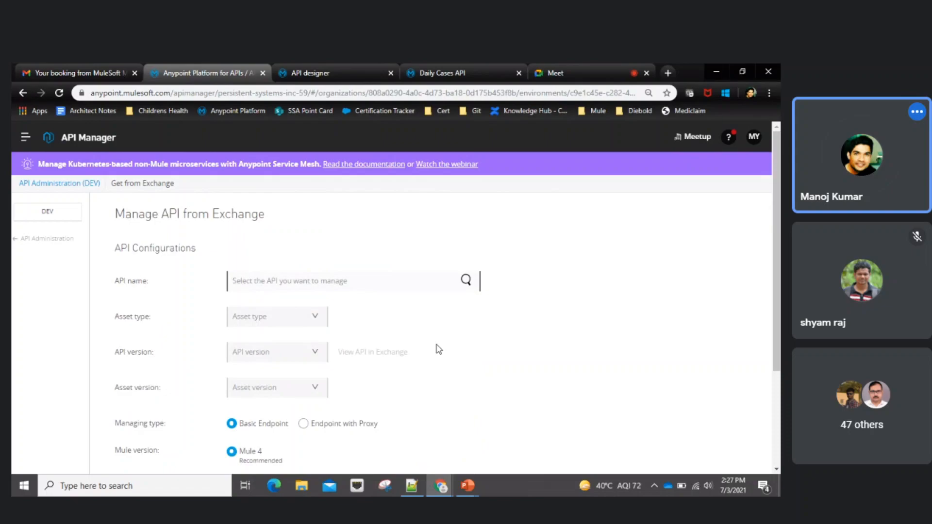
text(Daily)
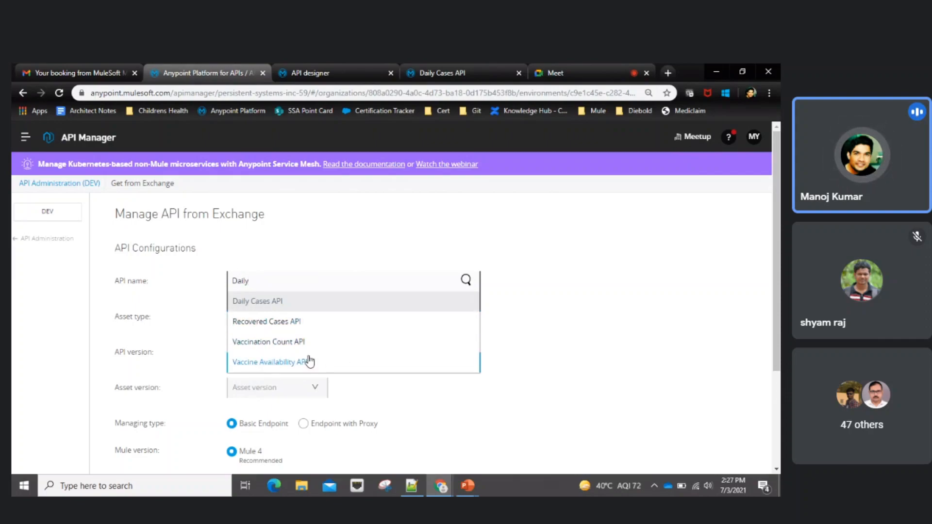
click(273, 305)
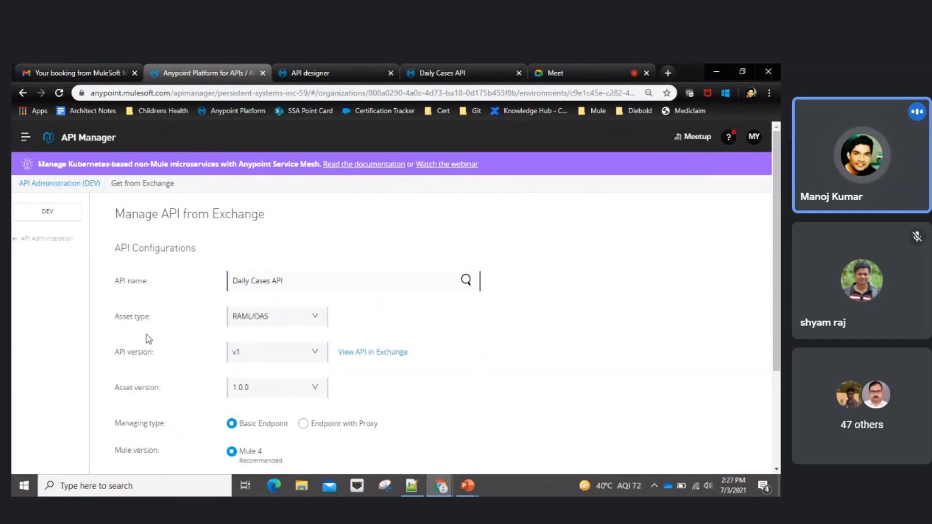
- Check which API versions and asset versions are available for Daily Cases API in the configuration form
scroll(154, 340, down, 2)
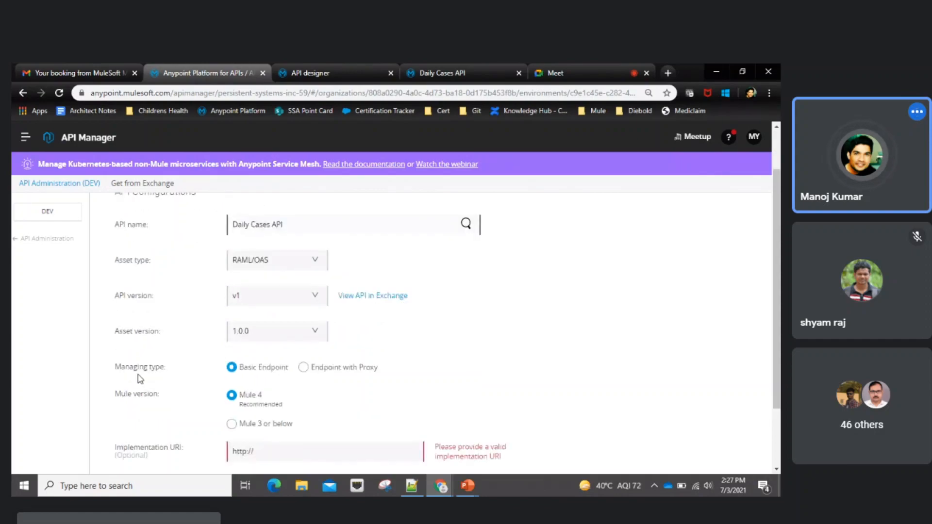
click(305, 298)
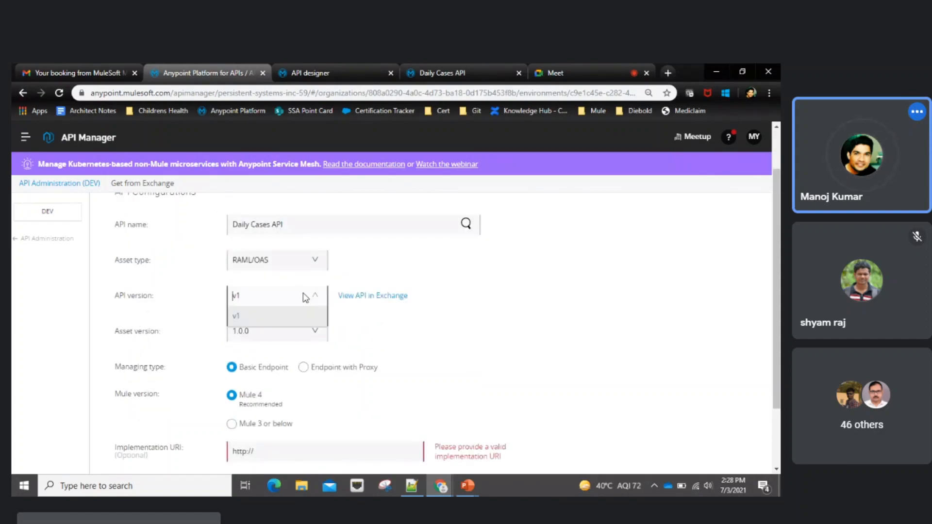
click(433, 329)
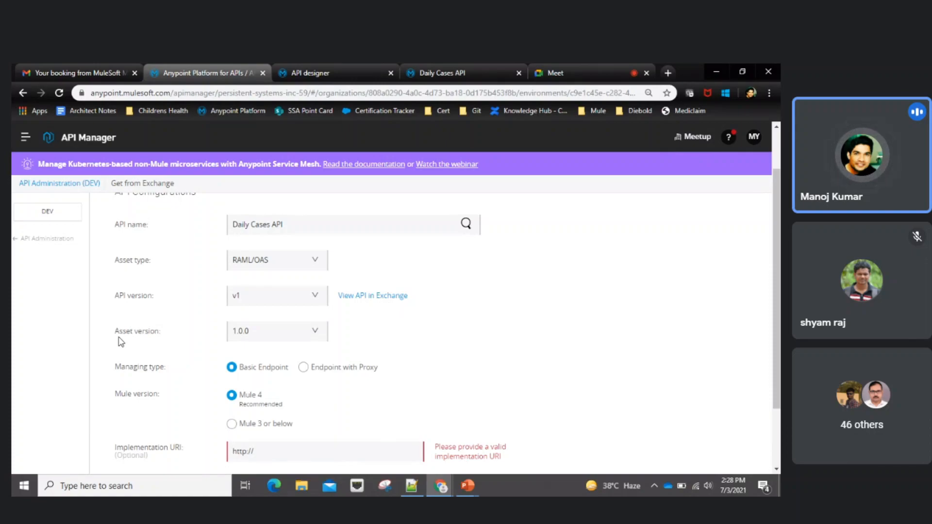
click(296, 335)
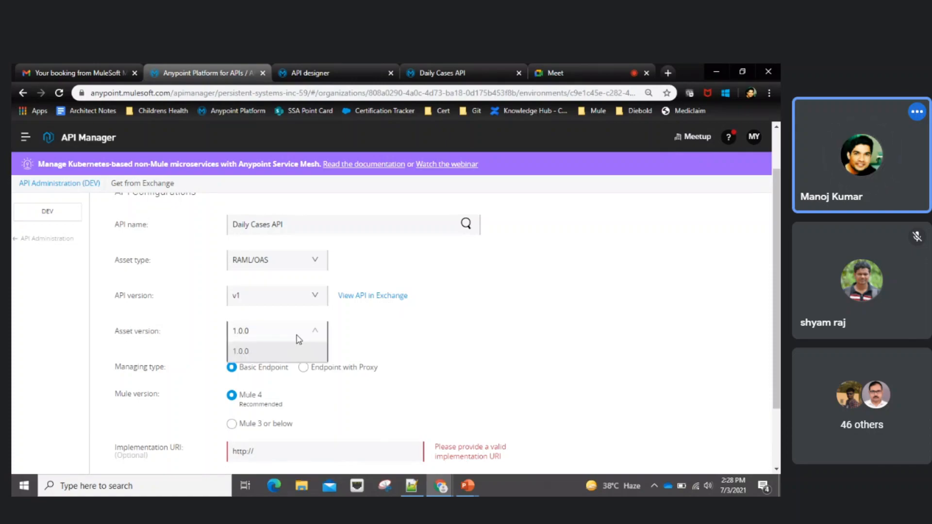
click(435, 344)
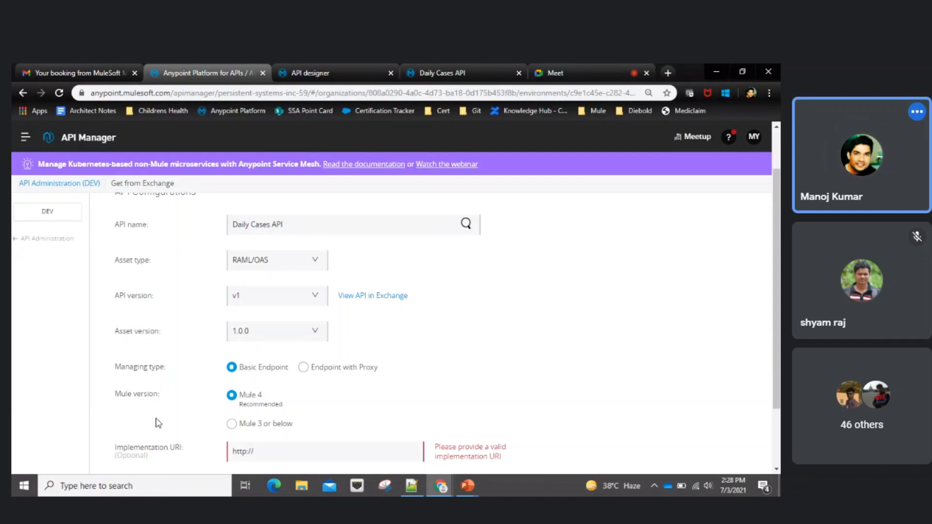
scroll(233, 310, down, 2)
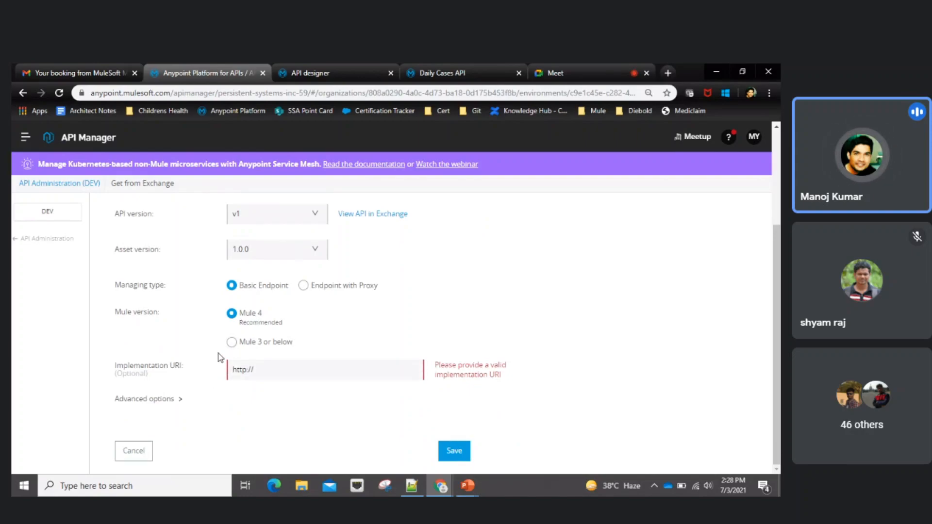
click(286, 369)
text(localhost)
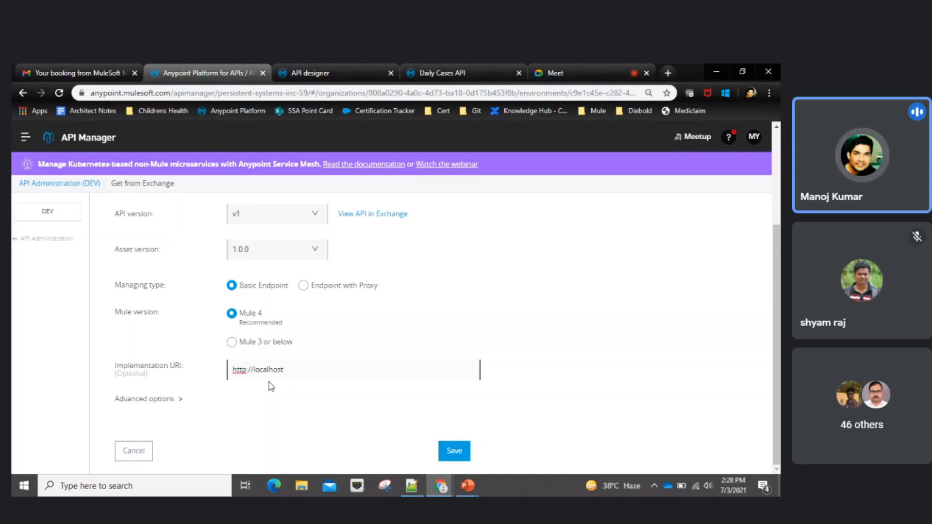
click(26, 137)
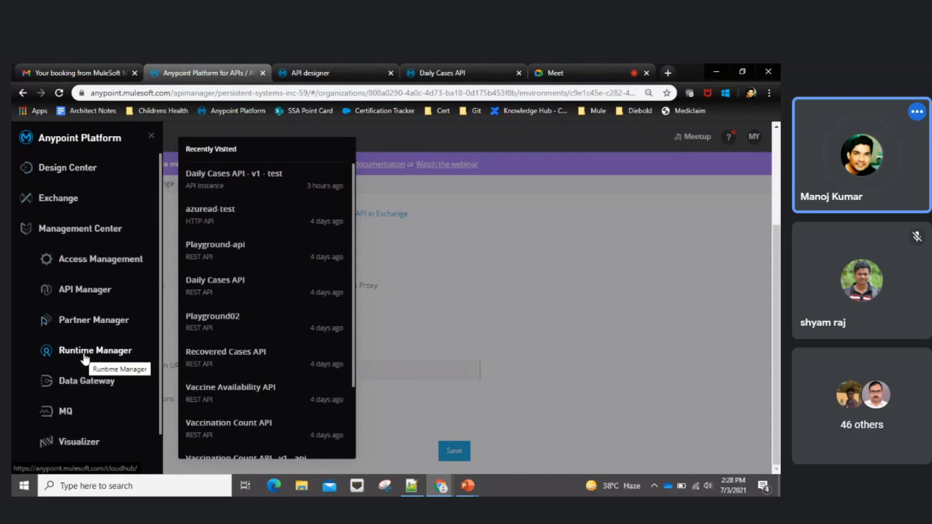
click(526, 295)
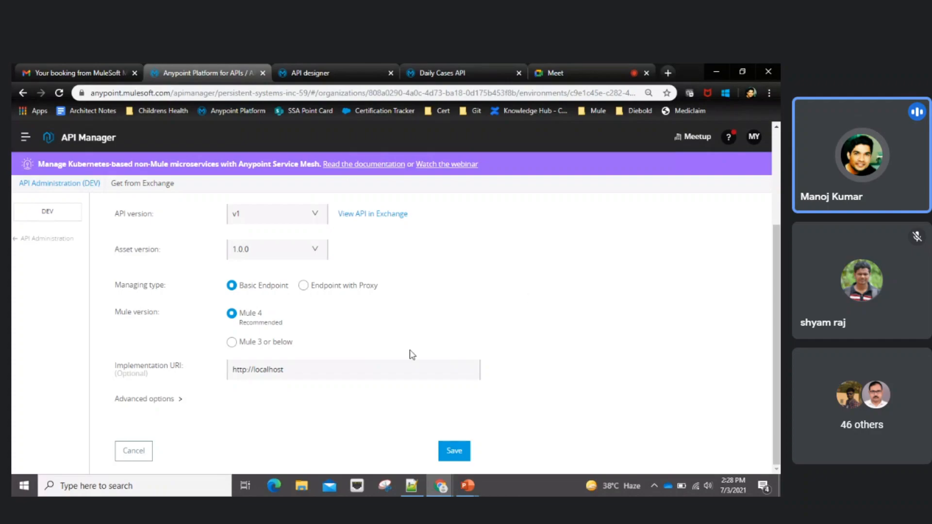
- Expand the advanced options of the API configuration, and return to API Administration without saving
click(178, 400)
scroll(204, 413, down, 1)
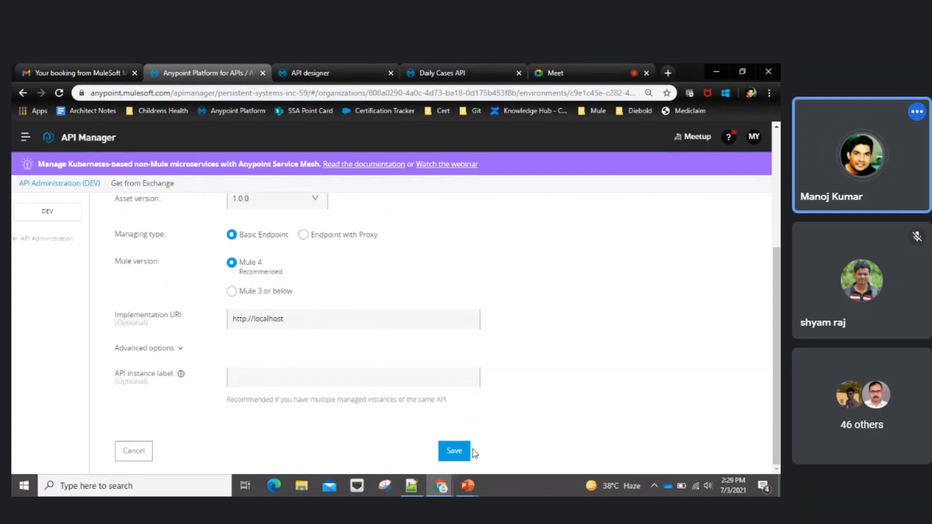
click(43, 240)
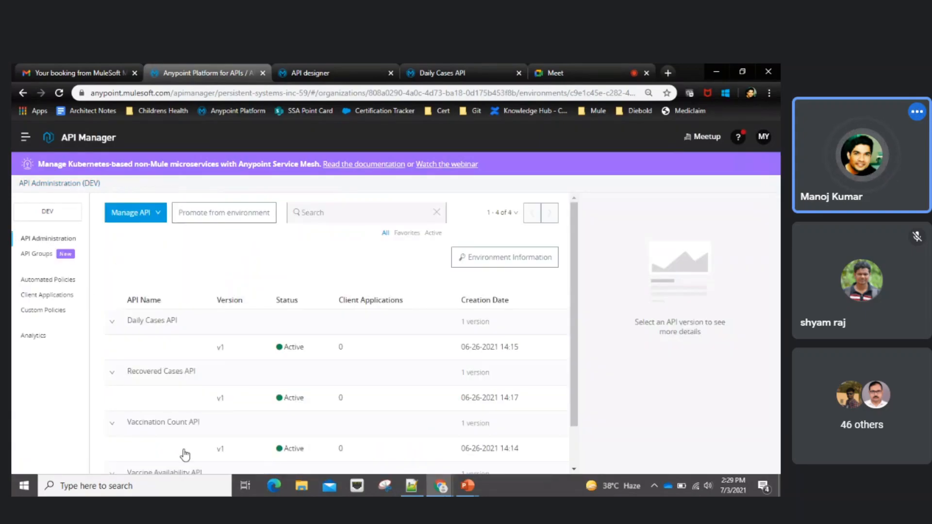
- Open version v1 of Daily Cases API and view its alerts and the form for adding an alert
click(221, 350)
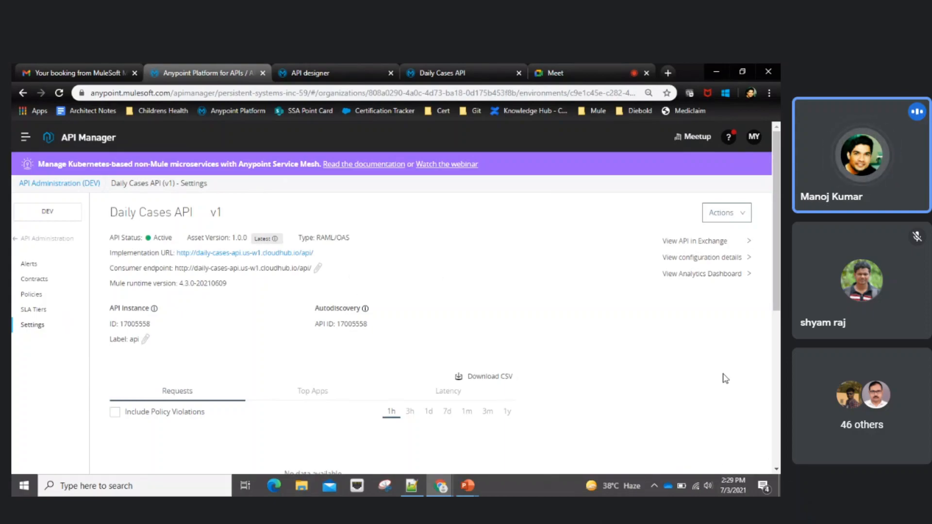
click(29, 265)
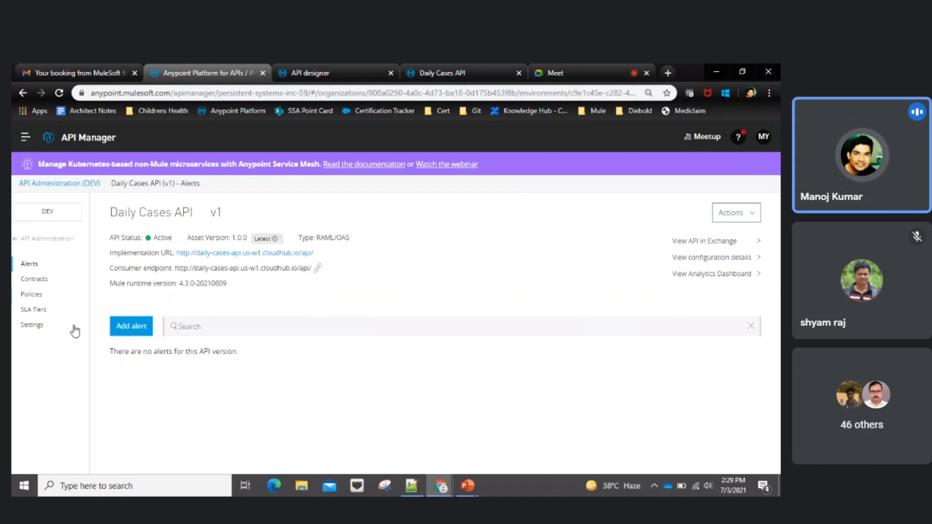
click(138, 332)
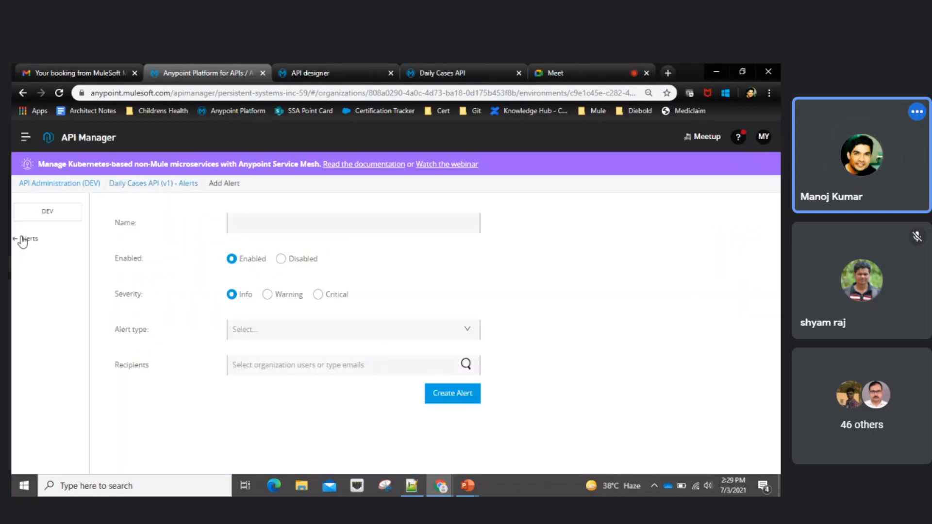
click(22, 240)
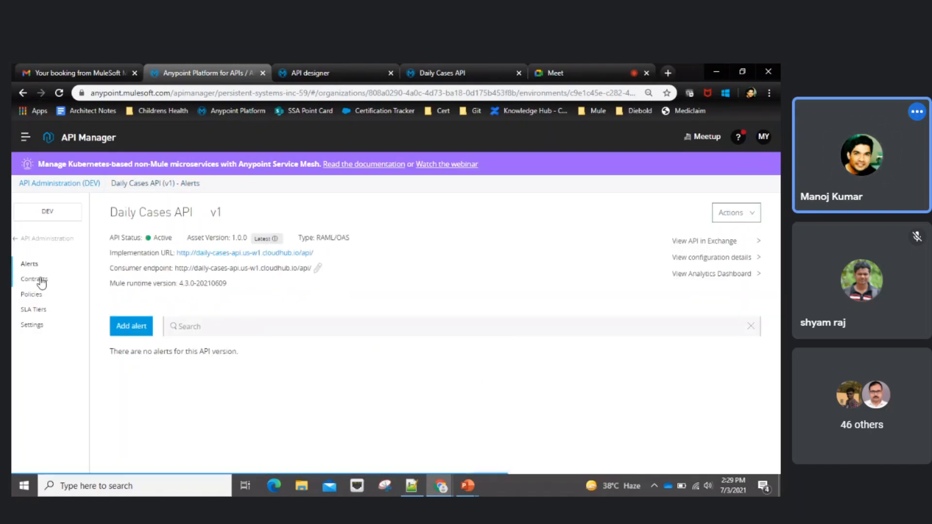
- Review the contracts, SLA tiers and policies of Daily Cases API v1
click(39, 280)
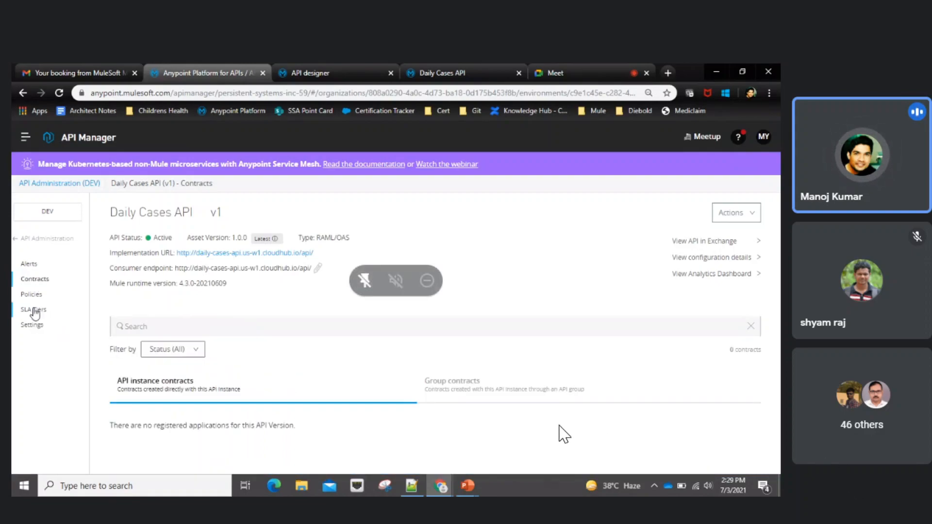
click(34, 311)
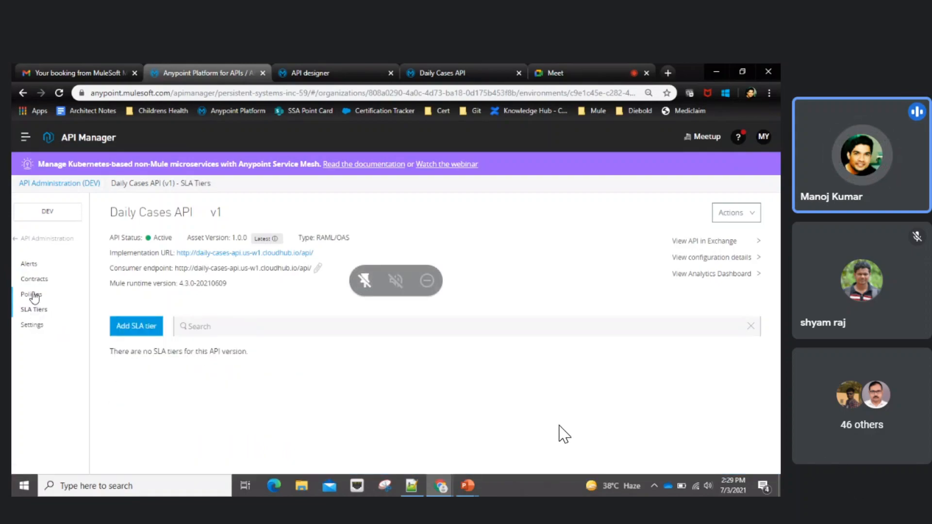
click(33, 295)
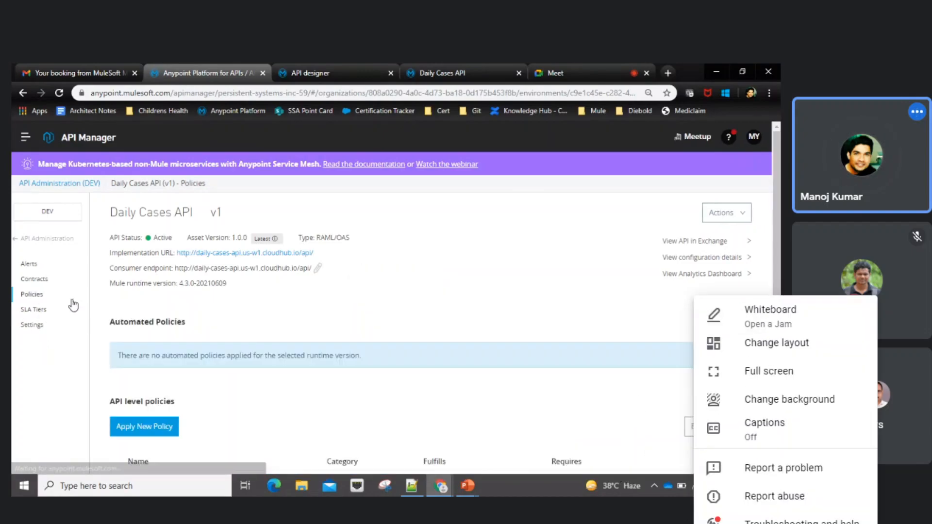
scroll(131, 354, down, 2)
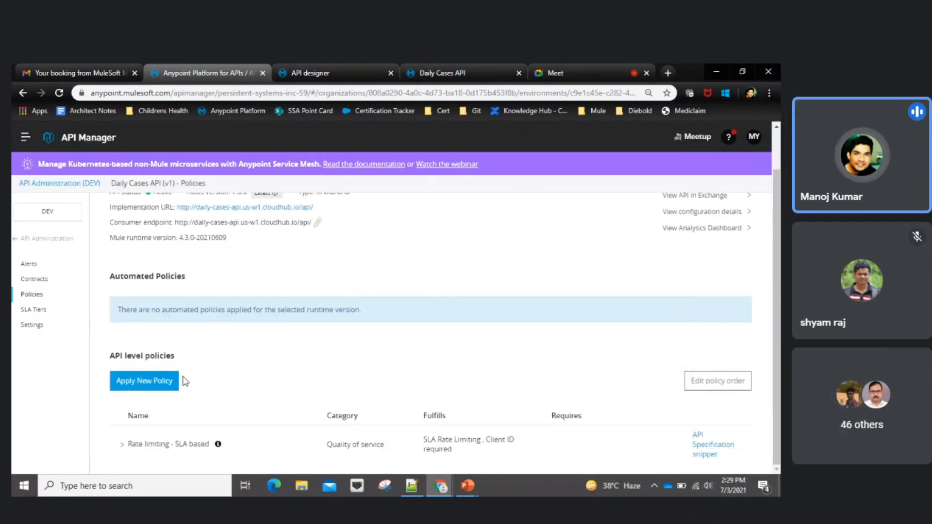
scroll(184, 381, up, 2)
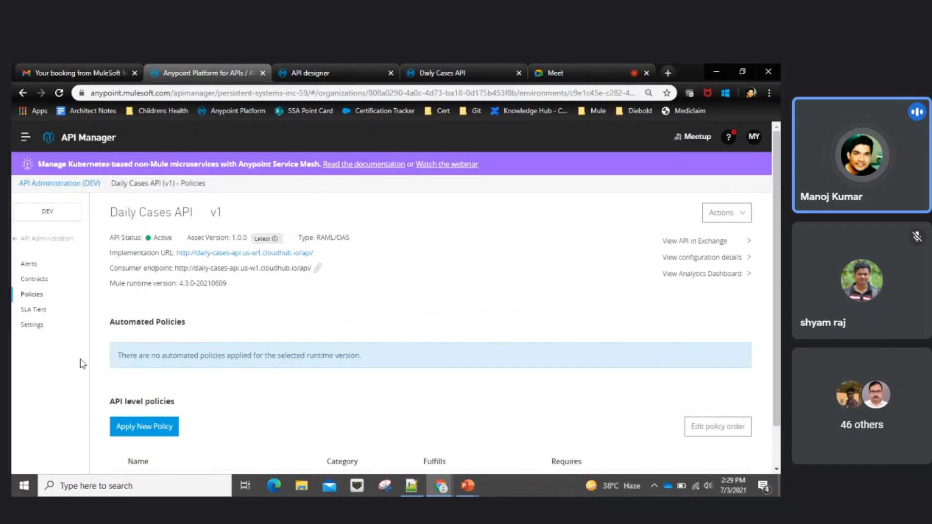
scroll(353, 397, down, 2)
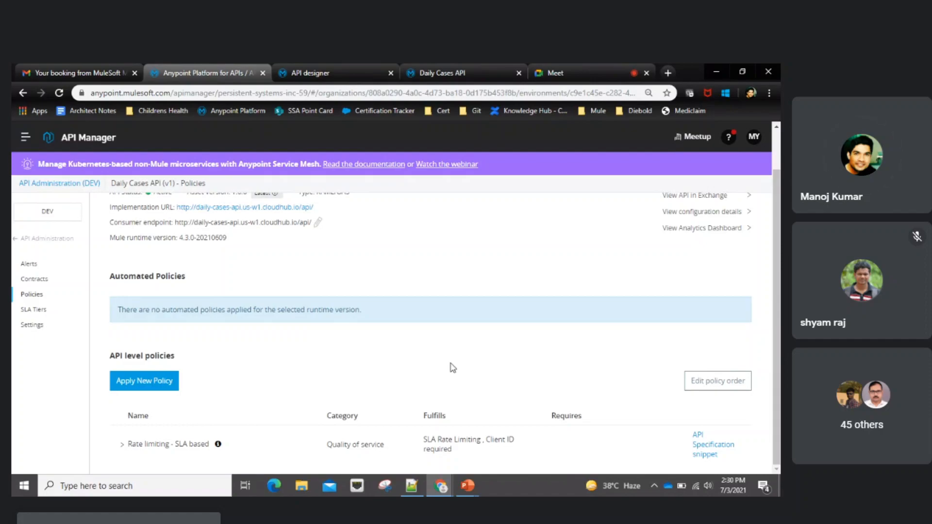
- Return to API Administration and check the options for managing a new API, along with the list of managed APIs
click(26, 240)
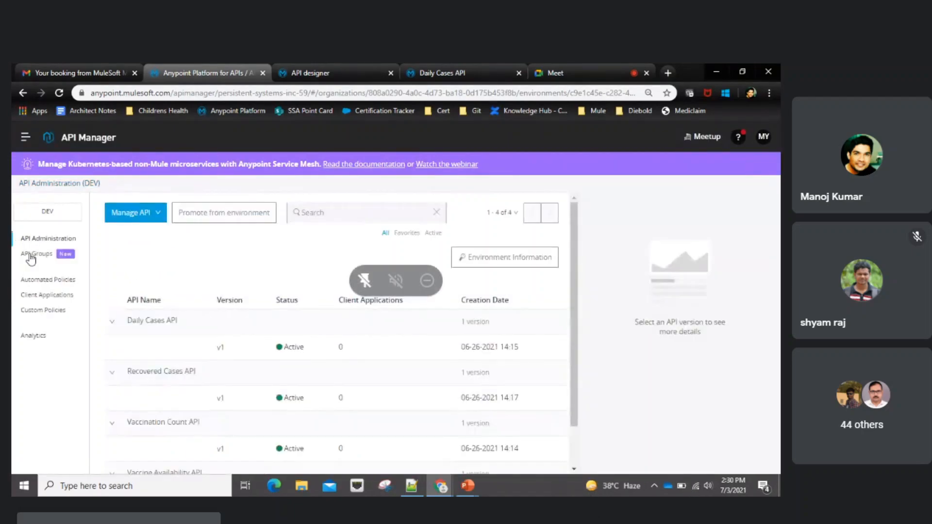
click(130, 213)
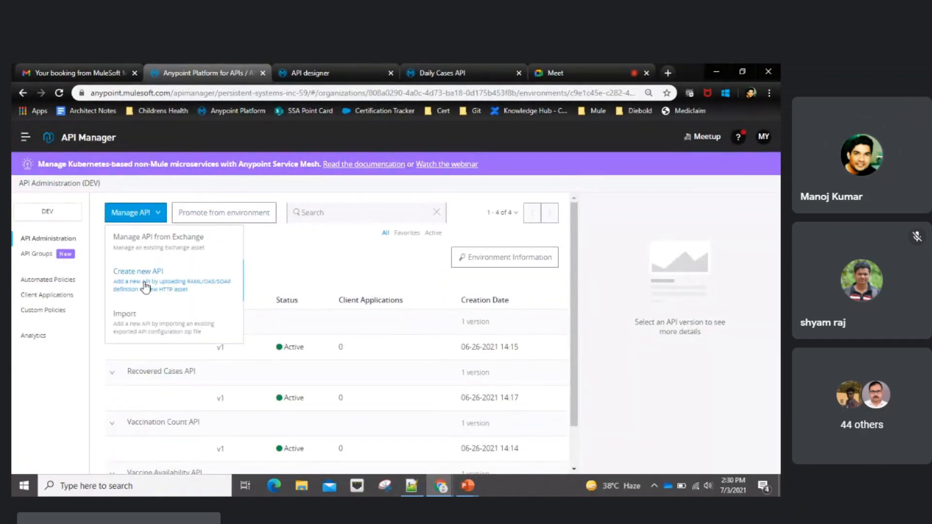
click(284, 266)
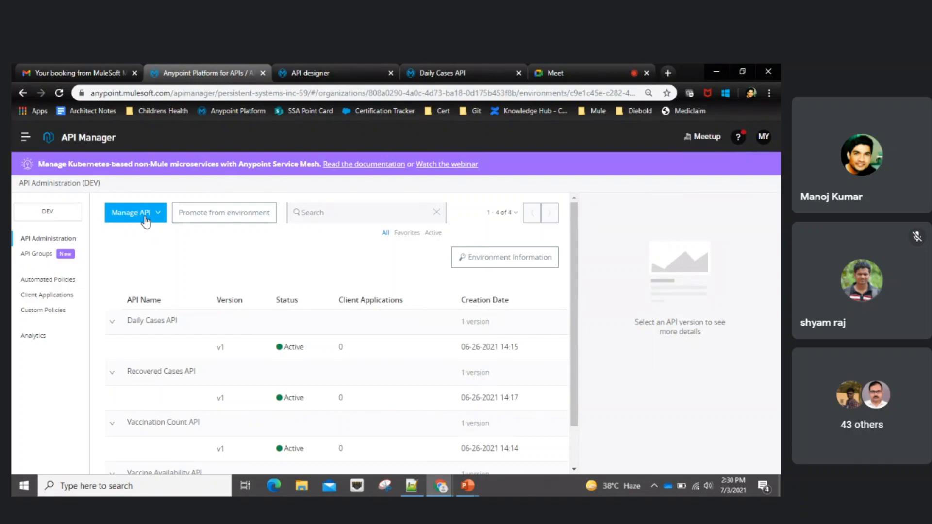
scroll(204, 346, down, 1)
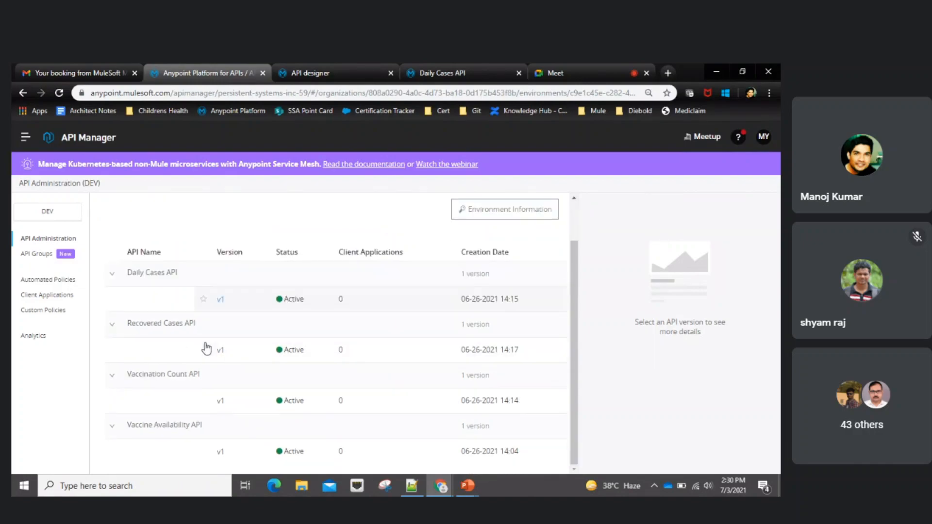
- Switch to Design Center and review the DailyCasesAPI specification in dailycasesapi.raml
click(322, 65)
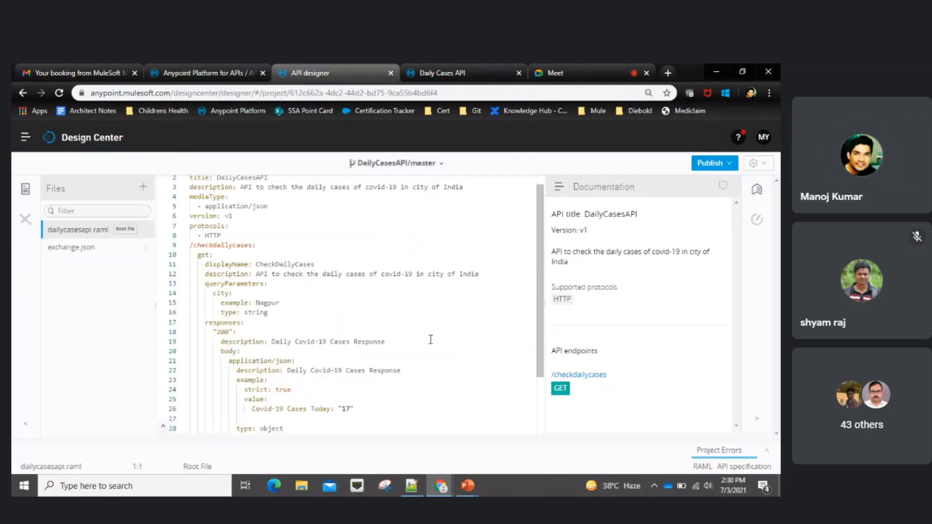
scroll(430, 339, up, 1)
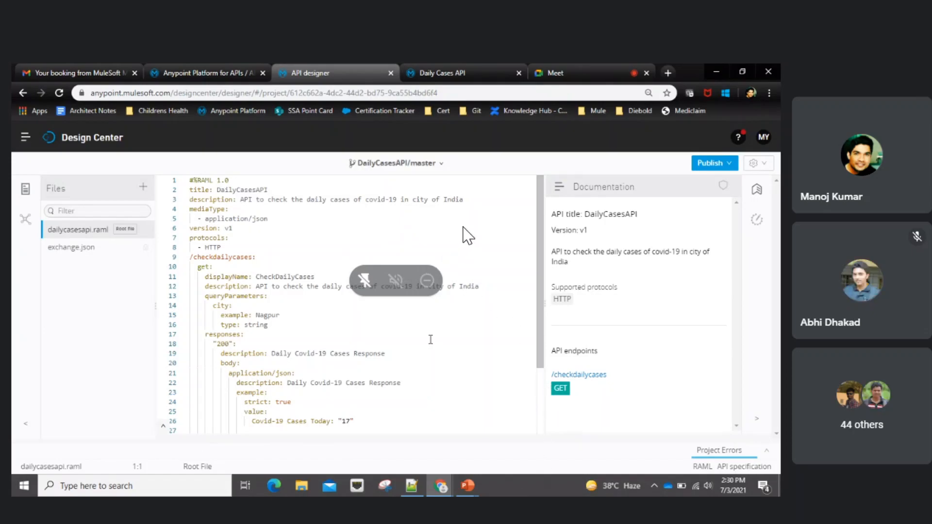
scroll(468, 236, down, 2)
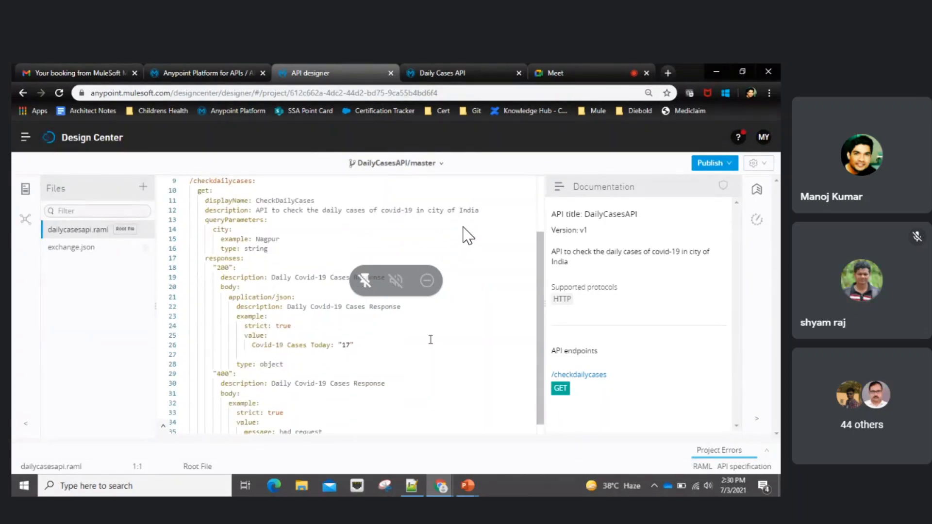
scroll(468, 236, up, 2)
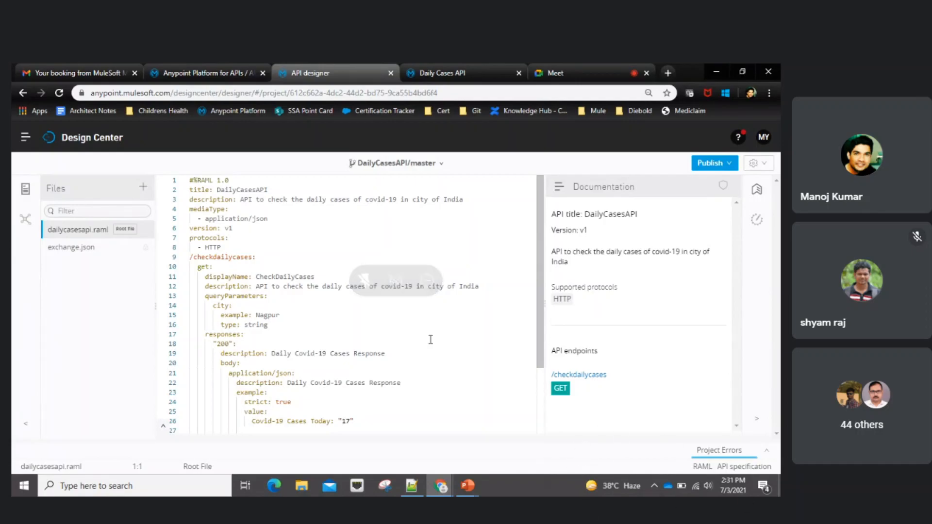
- View the Meetup assets list in Exchange and review the list of managed APIs in API Manager's DEV environment
click(433, 70)
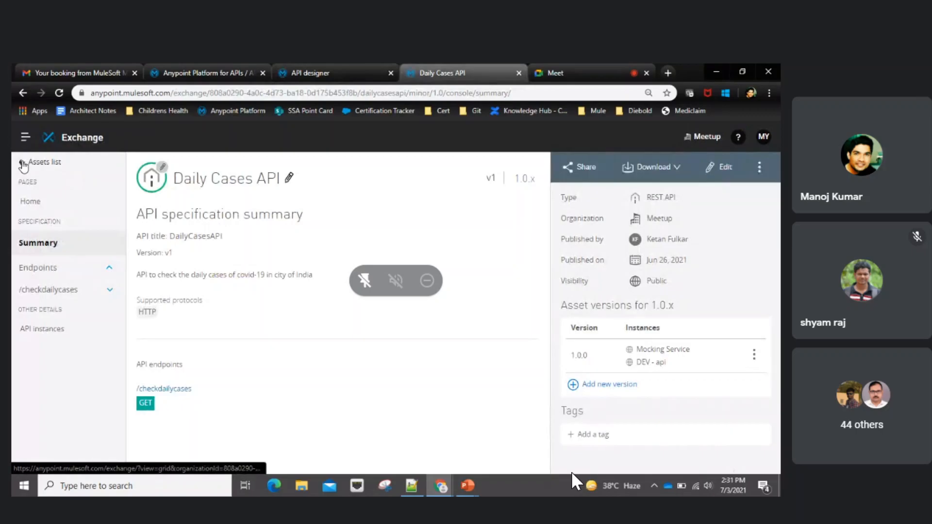
click(23, 165)
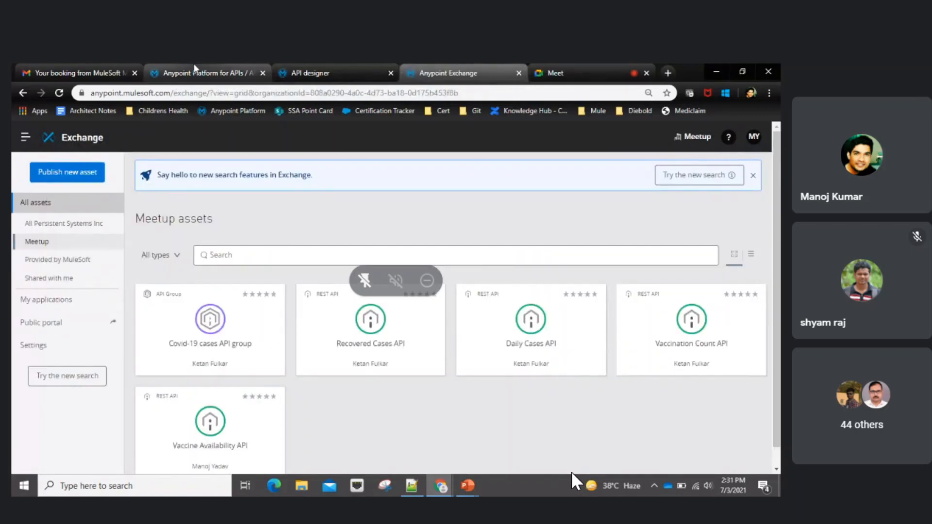
click(195, 72)
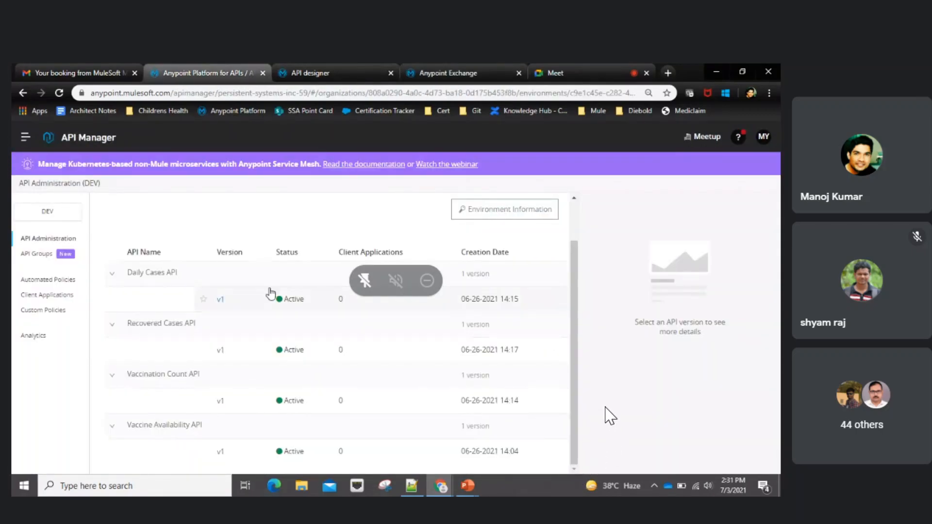
scroll(271, 294, up, 2)
scroll(263, 292, down, 2)
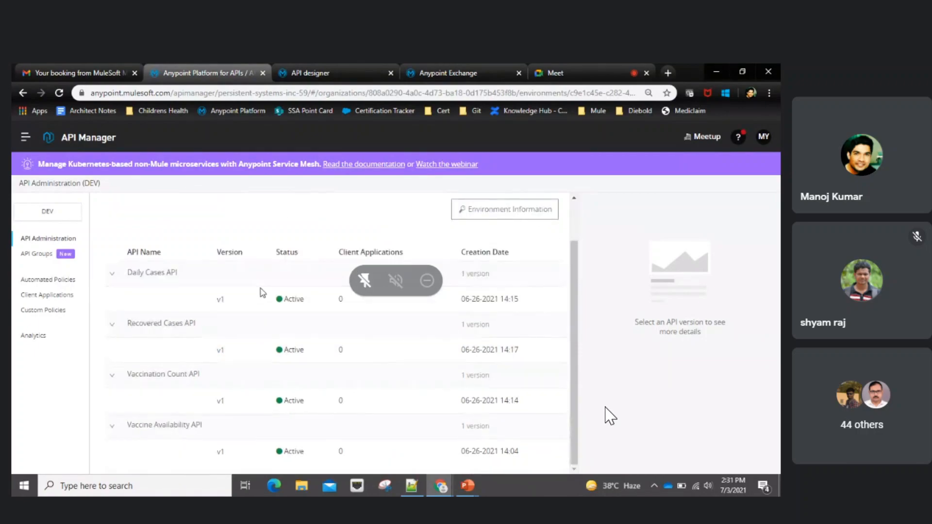
scroll(263, 293, up, 1)
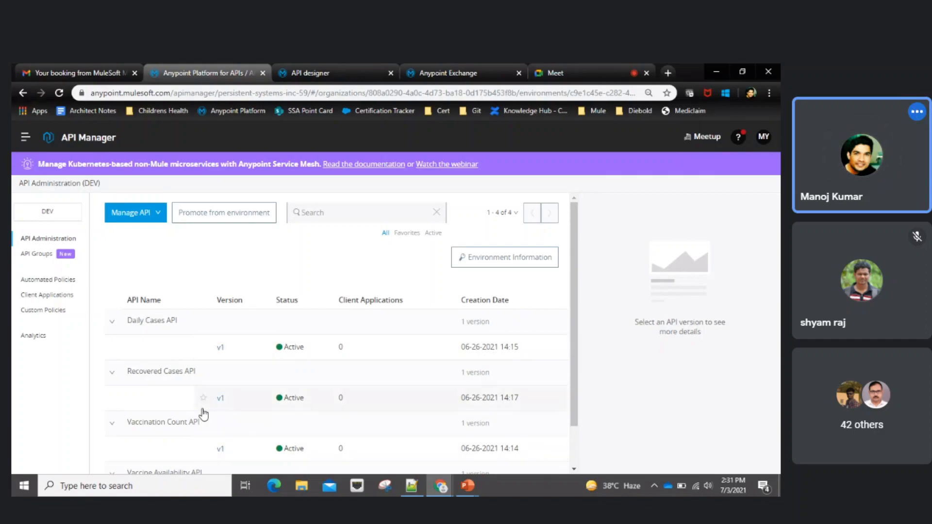
scroll(202, 413, down, 1)
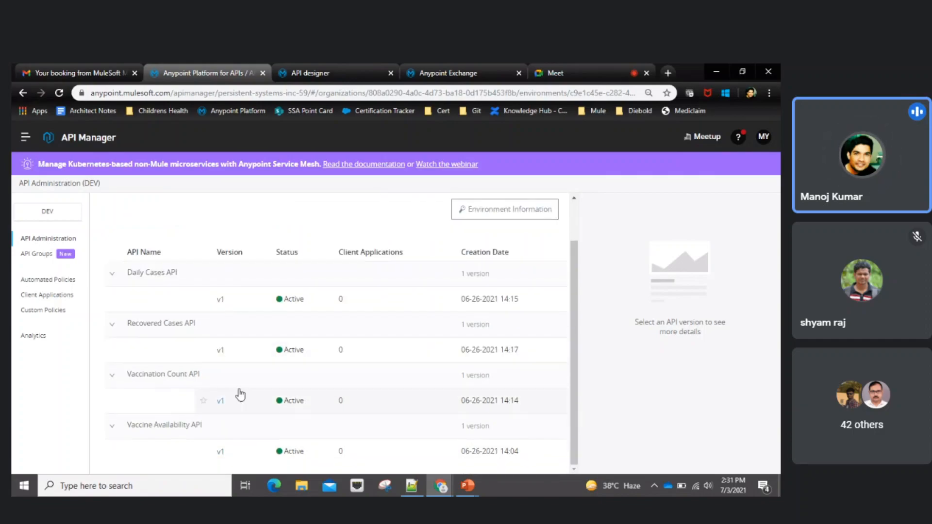
- Check the existing API groups and the form for creating a group, and return to the managed API list
click(36, 254)
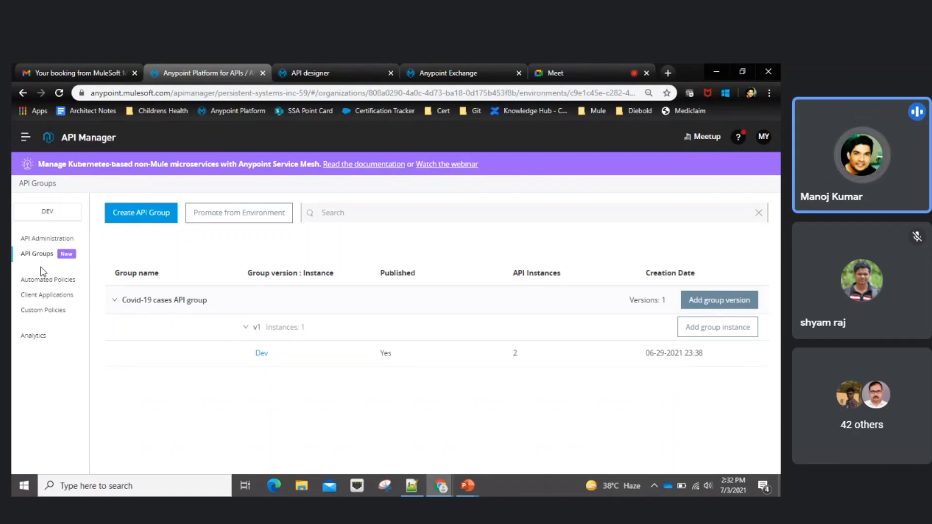
click(141, 219)
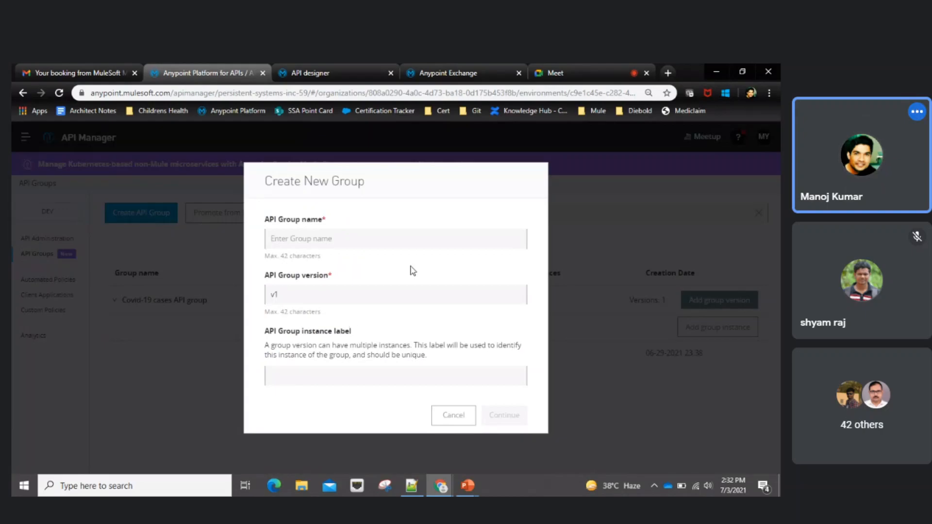
click(452, 419)
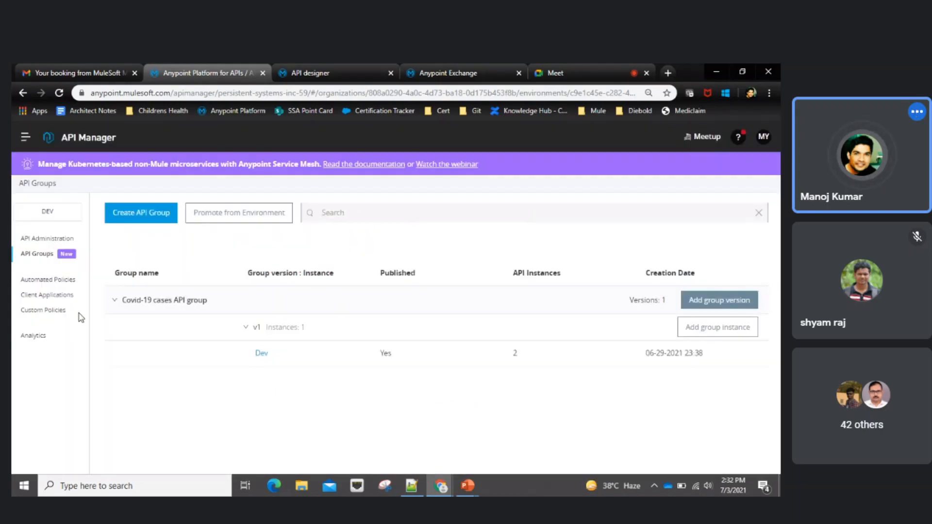
click(40, 240)
scroll(266, 387, down, 1)
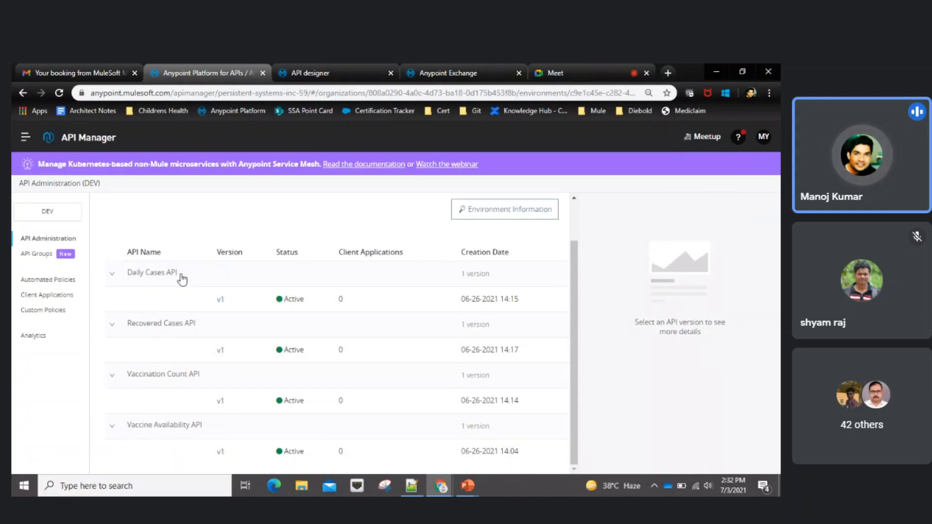
- Start a new API group named "Covid -19 Vaccination API group", version v1, with the instance label DEV
click(47, 256)
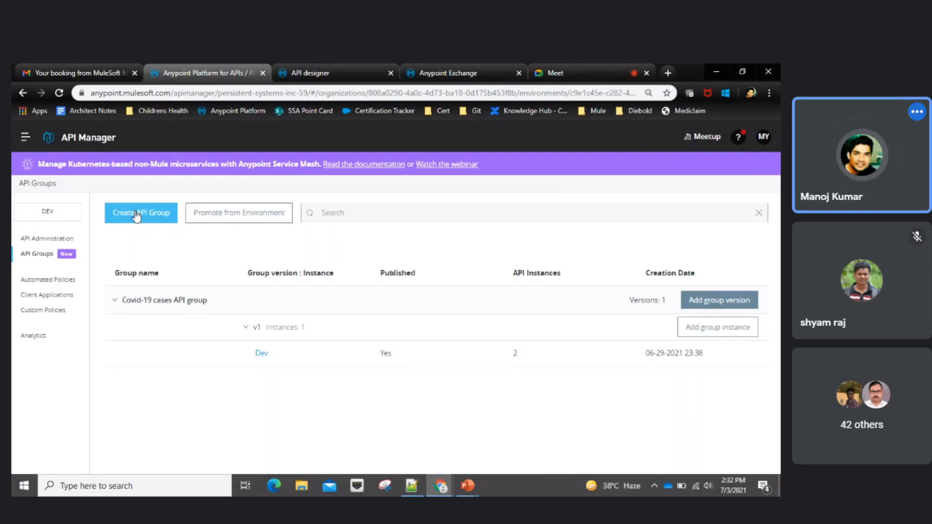
click(137, 217)
click(278, 236)
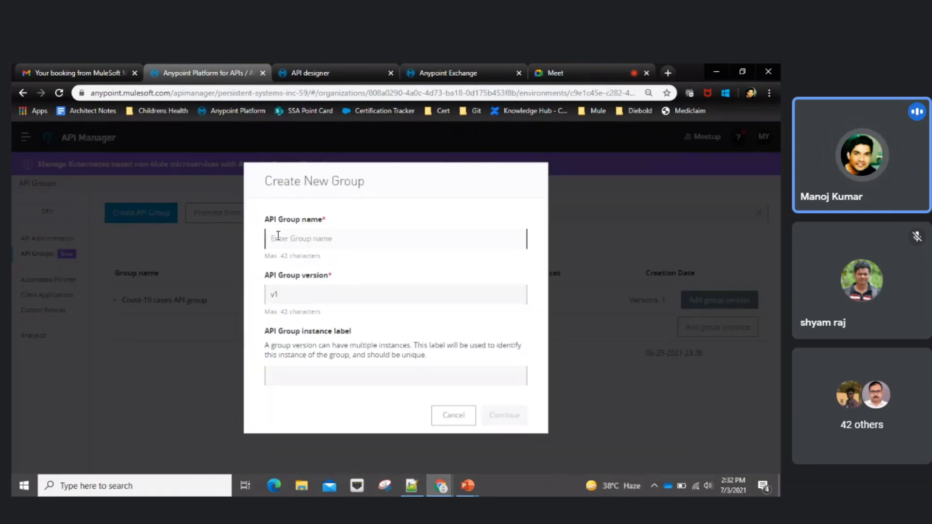
text(Covid -19 Vaccination)
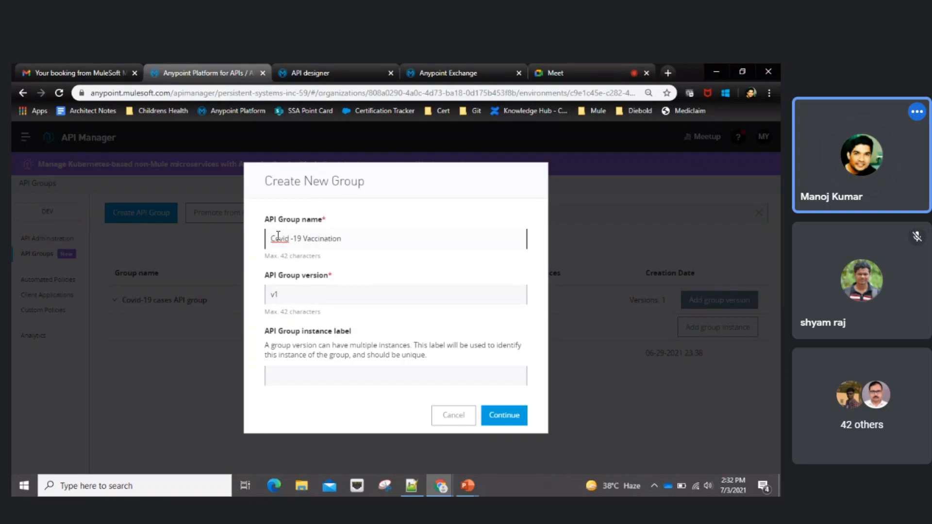
text(I group)
click(290, 378)
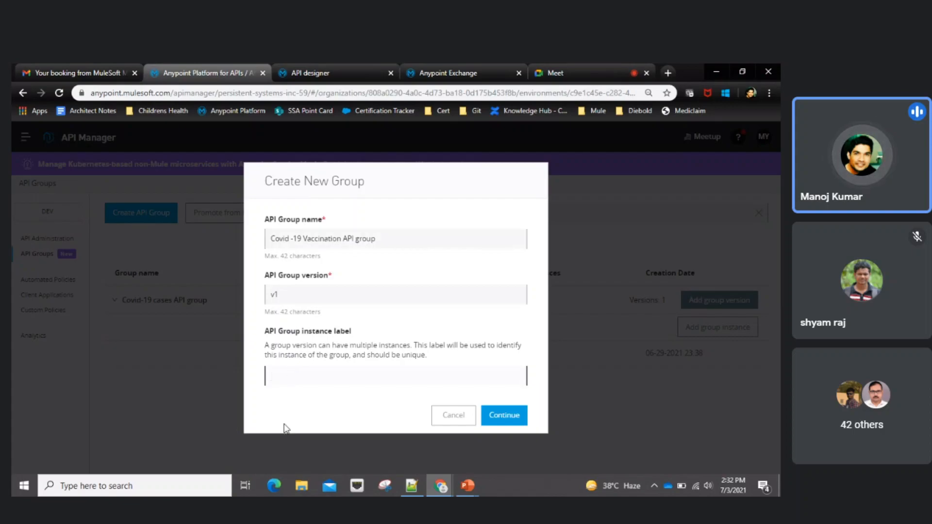
text(DEV)
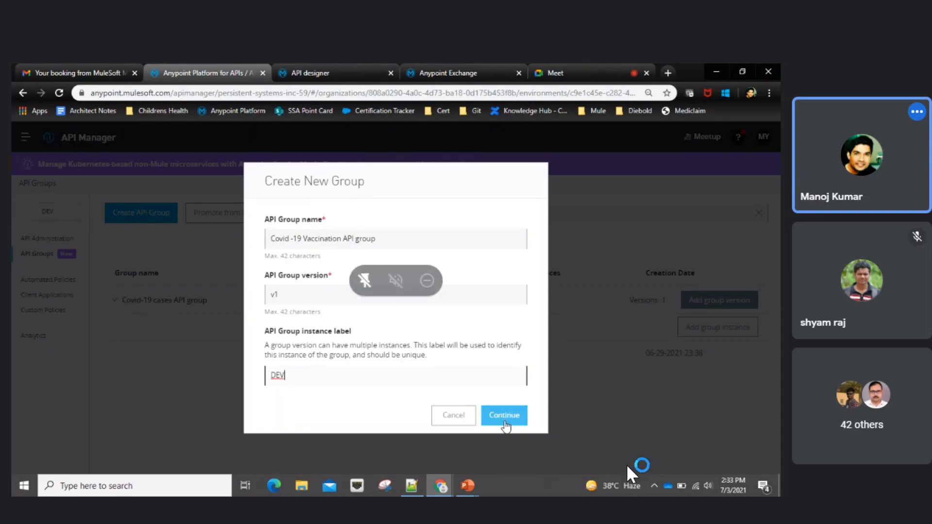
click(505, 422)
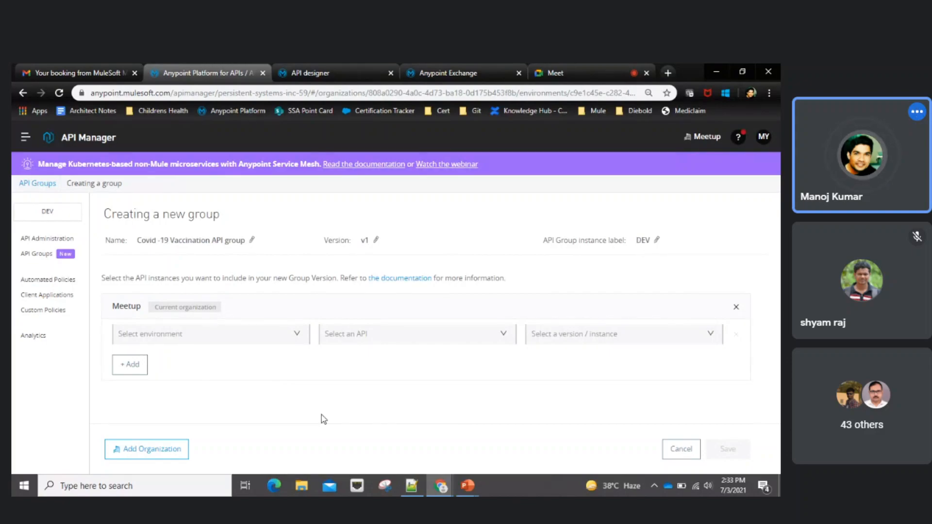
- Check which environments are available for the group's API instances and for switching the current environment
click(246, 342)
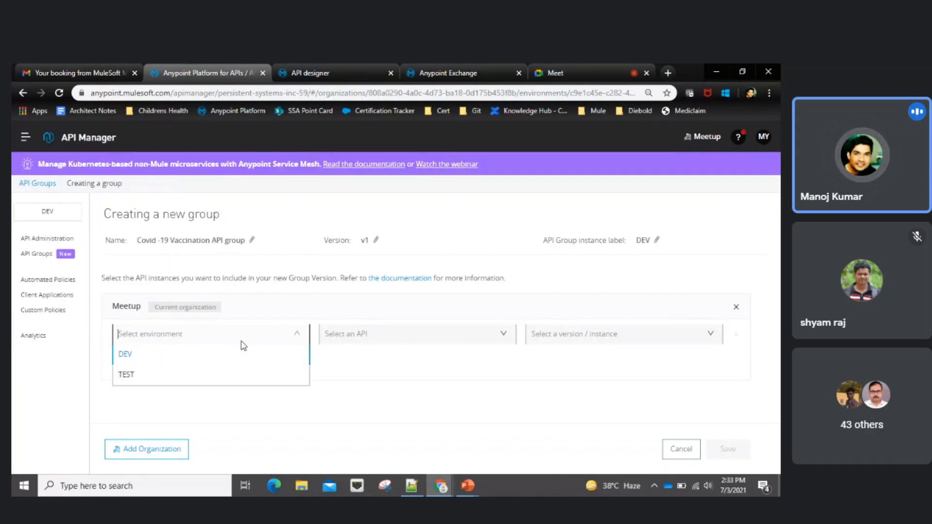
click(340, 370)
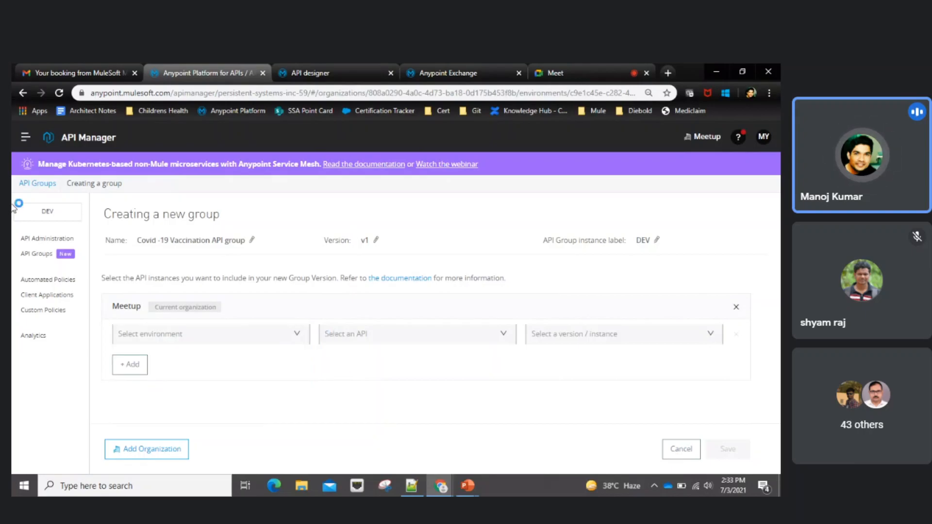
click(45, 214)
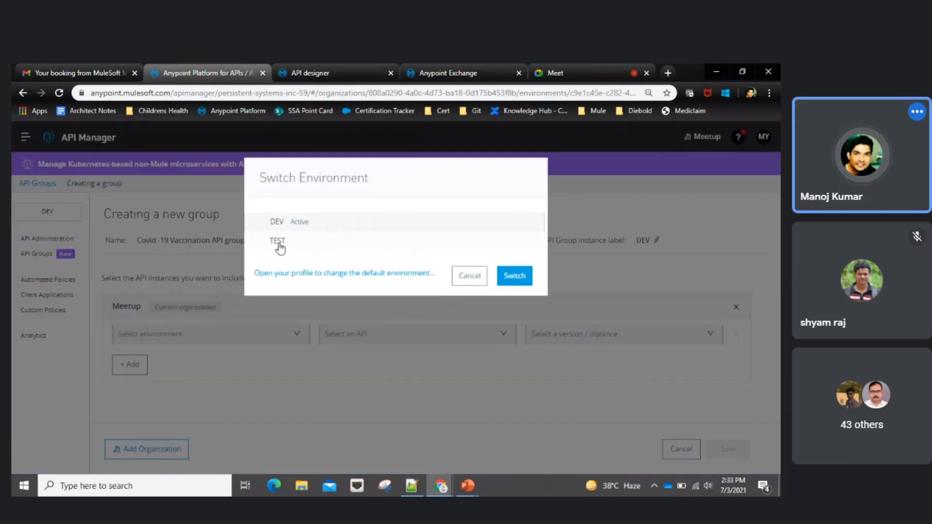
click(470, 284)
- Include the v1:api instance of Vaccination Count API from the DEV environment in the new group
click(261, 340)
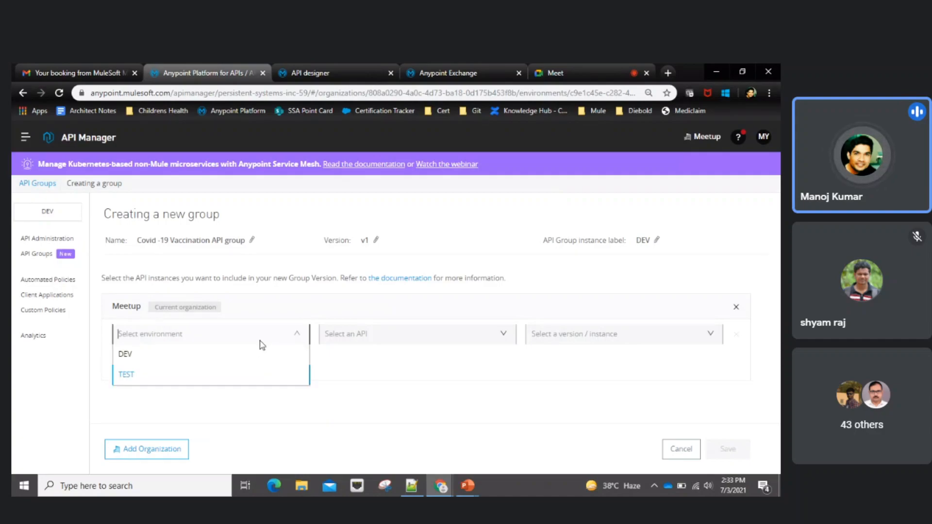
click(169, 355)
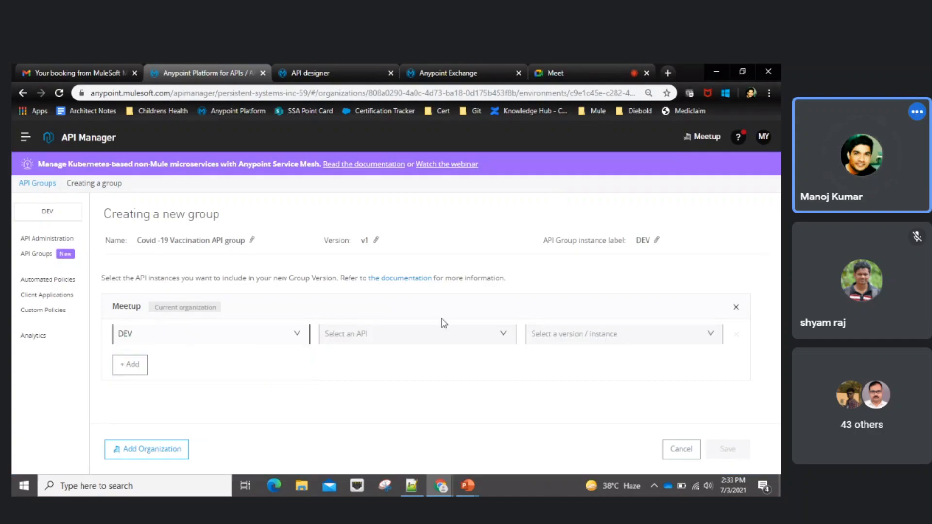
click(439, 334)
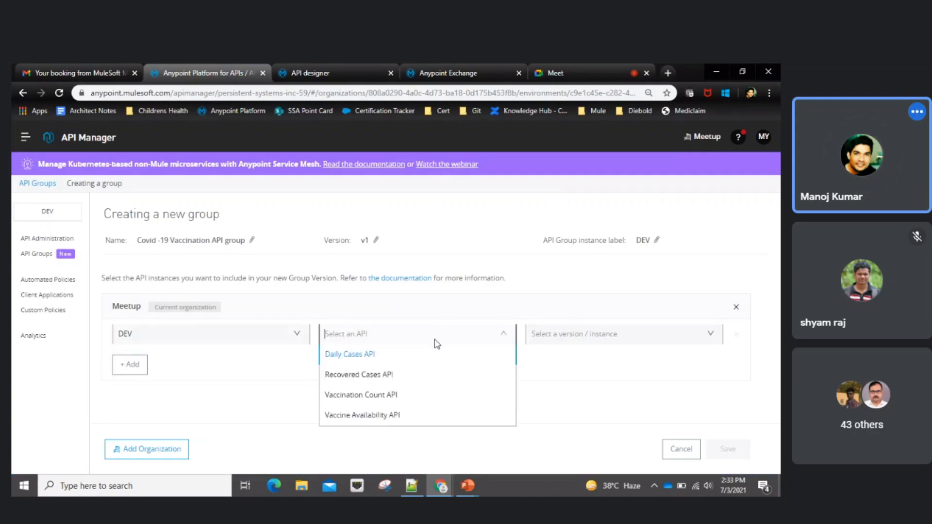
click(361, 399)
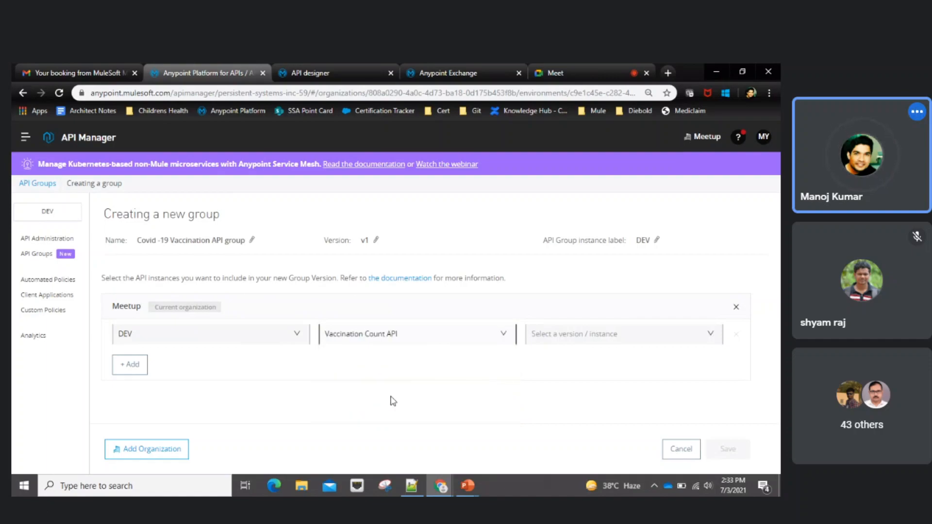
click(590, 334)
click(547, 358)
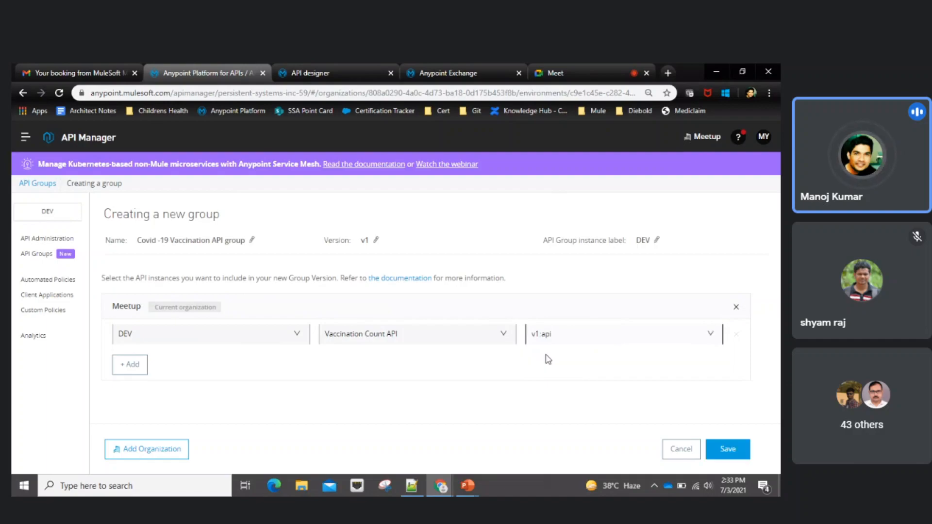
- Add the v1:api instance of Vaccine Availability API from the DEV environment as a second entry and save the group
click(129, 367)
click(287, 365)
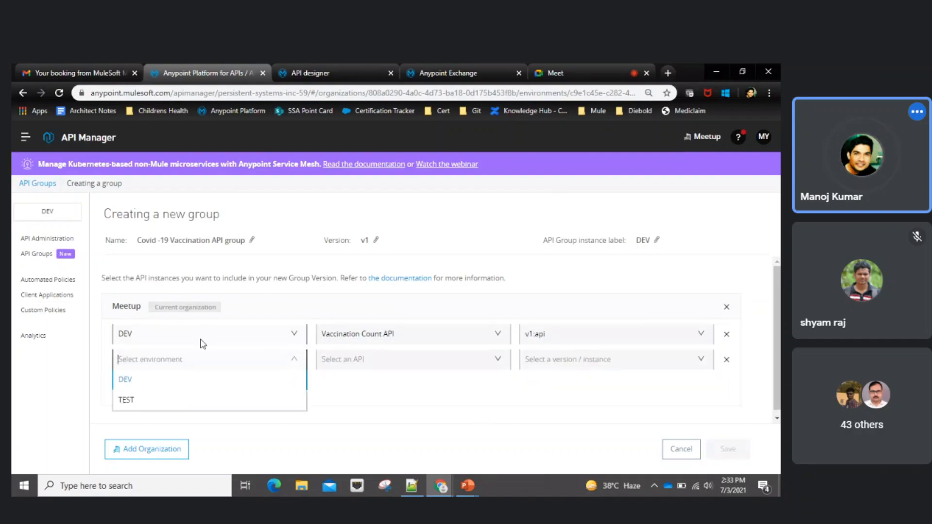
click(138, 382)
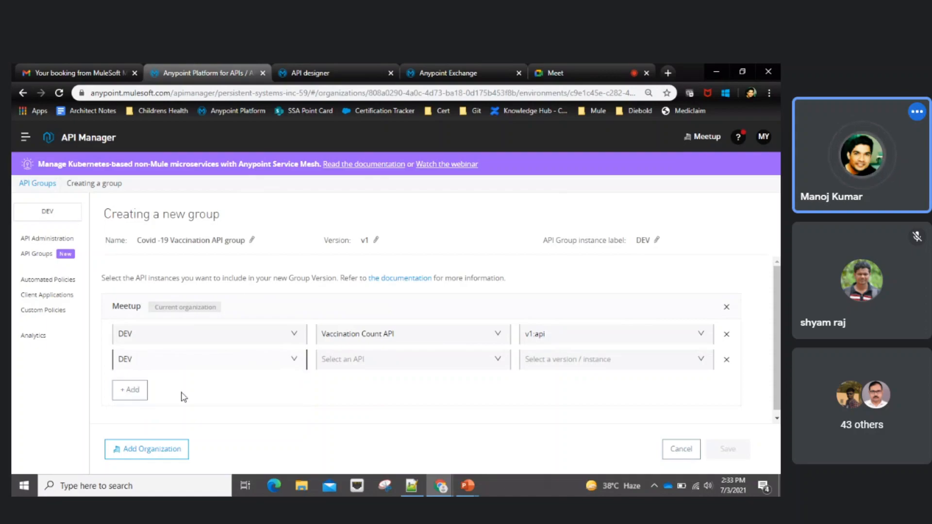
click(389, 365)
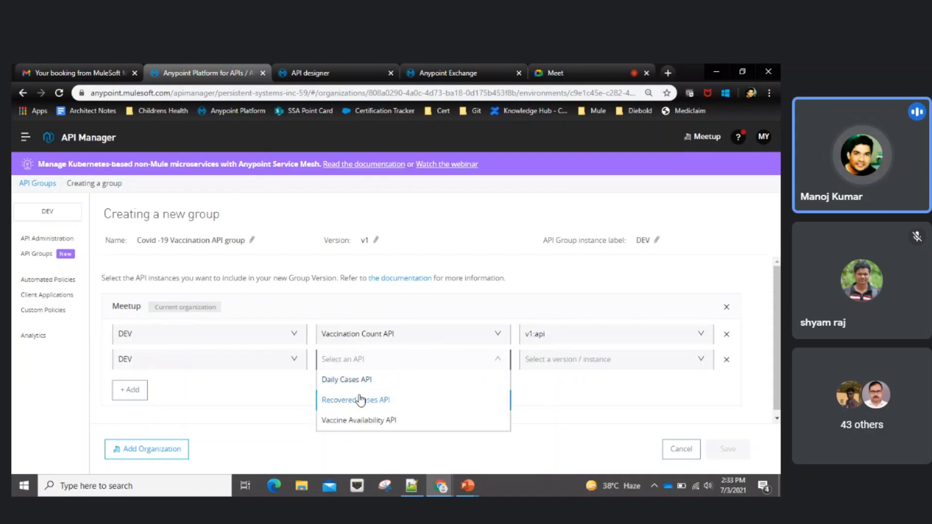
click(367, 421)
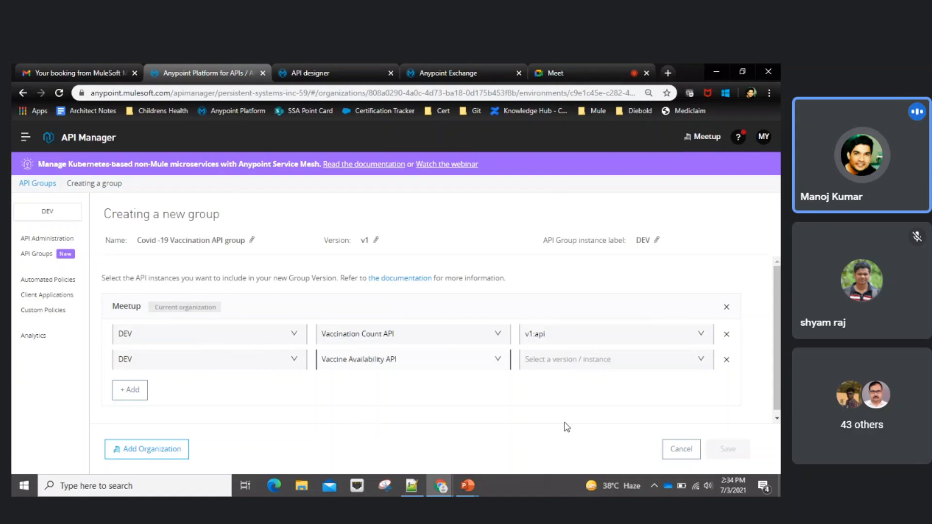
click(641, 365)
click(547, 383)
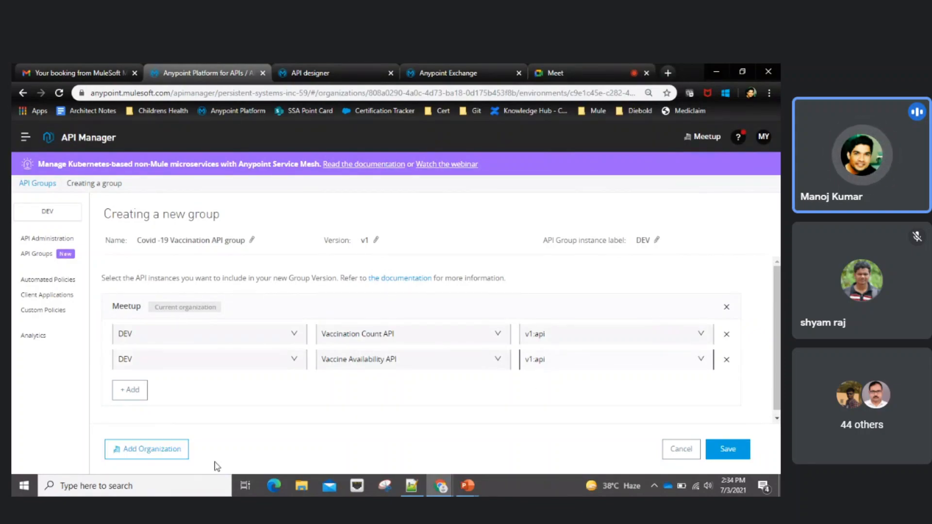
click(729, 456)
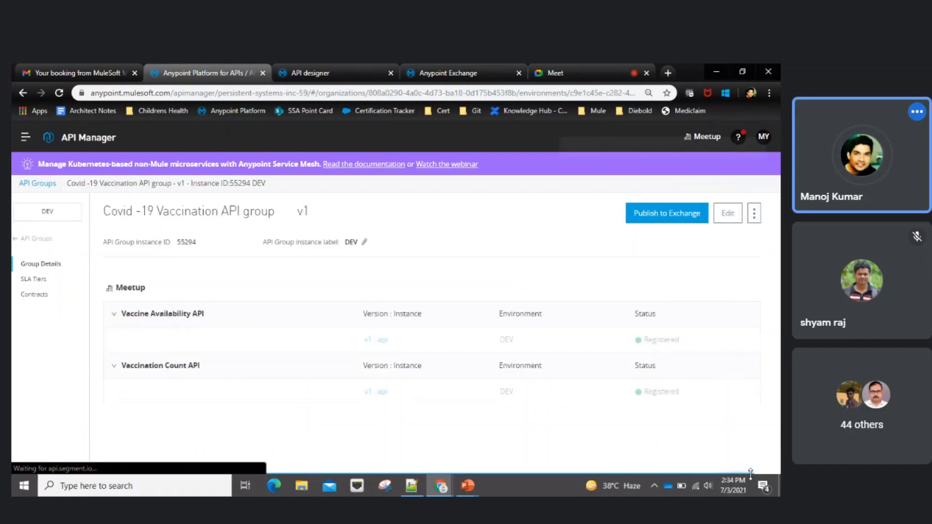
- Check which other organizations could be added to the Covid -19 Vaccination API group, without adding any
click(731, 221)
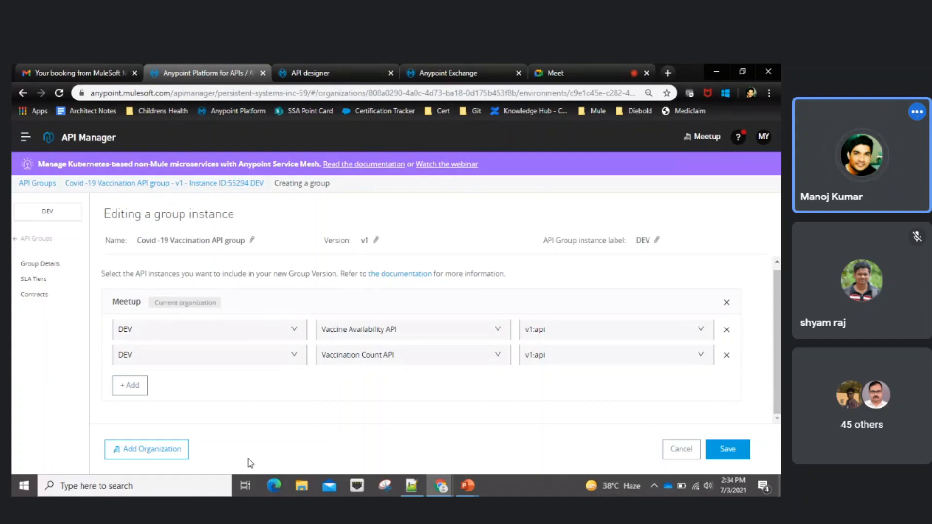
click(155, 459)
scroll(415, 293, down, 1)
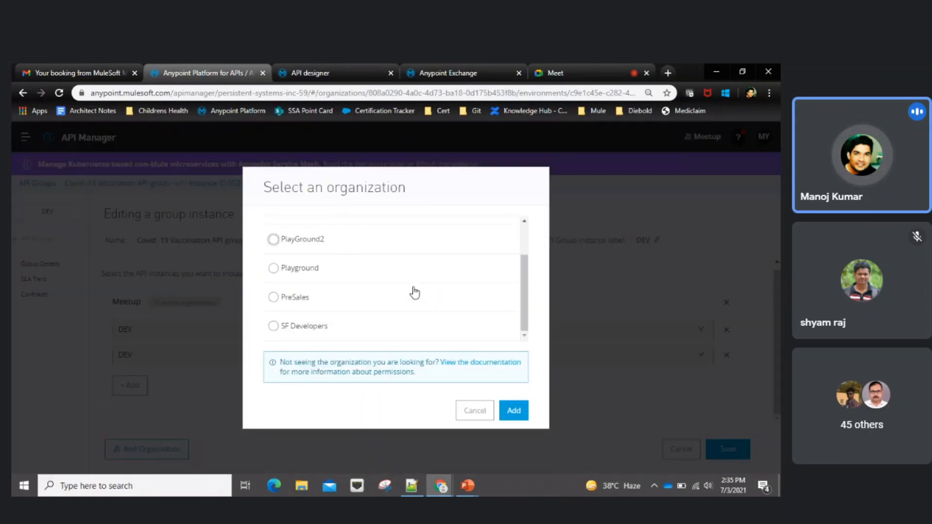
scroll(377, 330, up, 2)
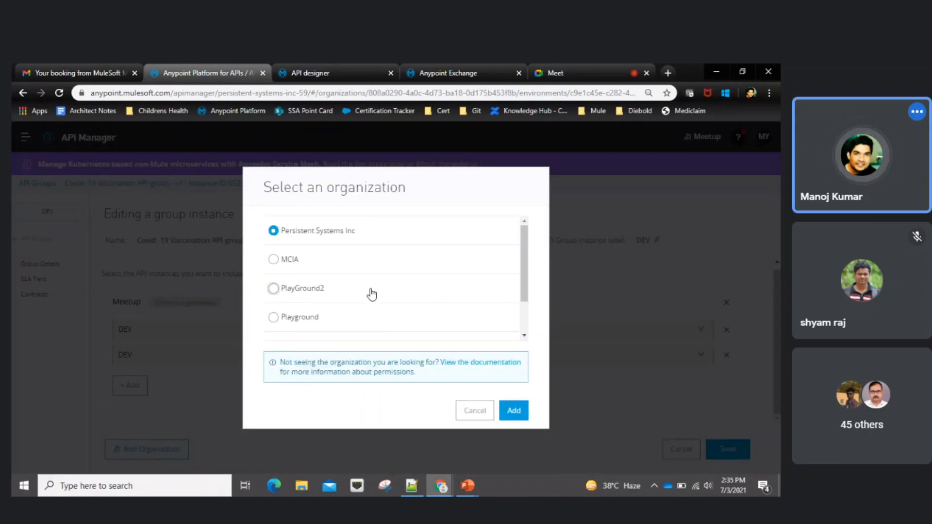
scroll(375, 304, down, 2)
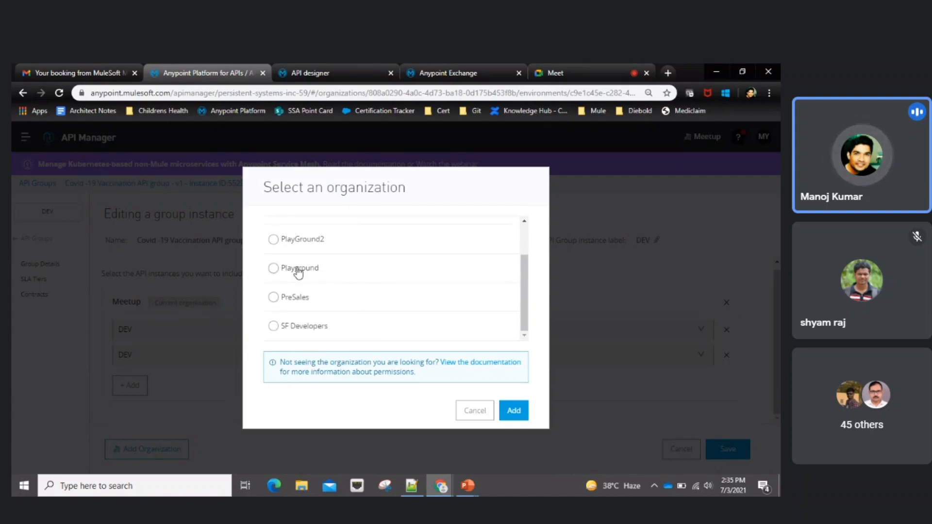
scroll(358, 329, up, 2)
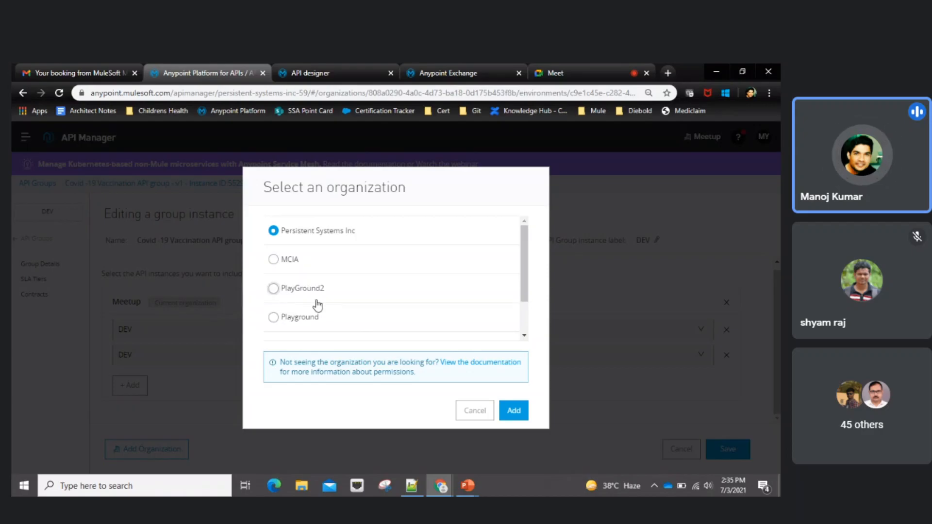
click(474, 410)
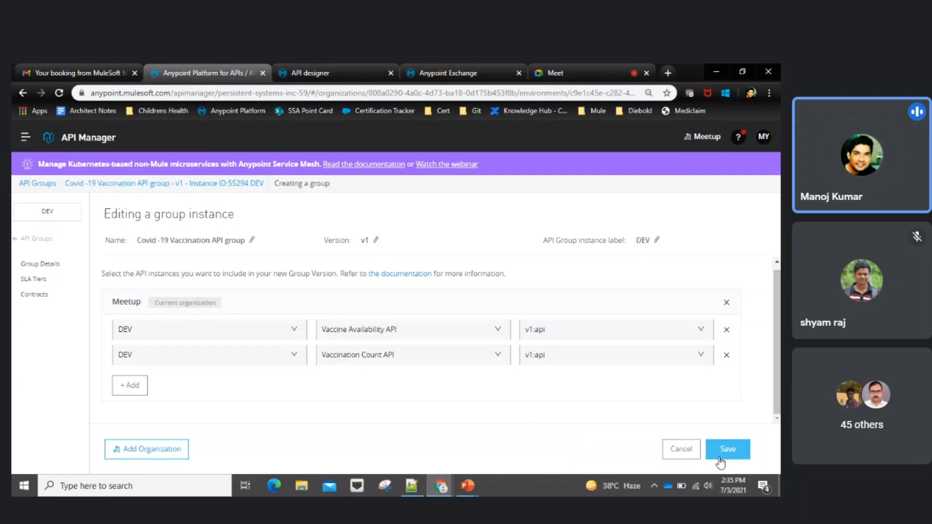
scroll(716, 413, up, 1)
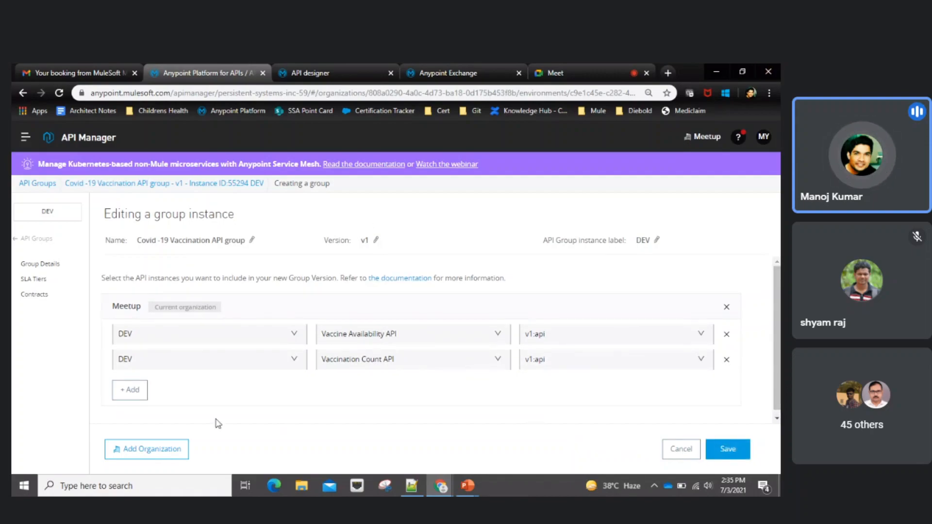
- Review the DEV instance of the Covid -19 Vaccination API group from the group list, and check the Meetup assets in Exchange
click(34, 239)
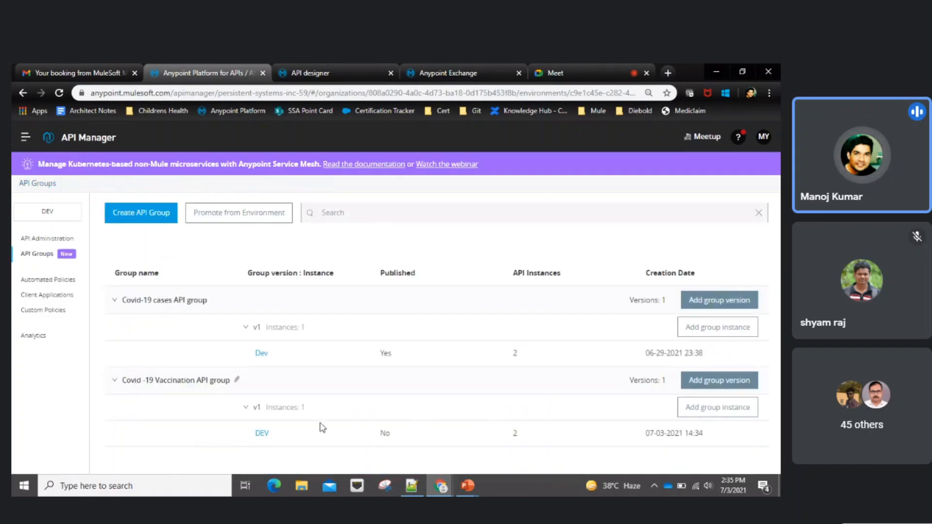
click(261, 434)
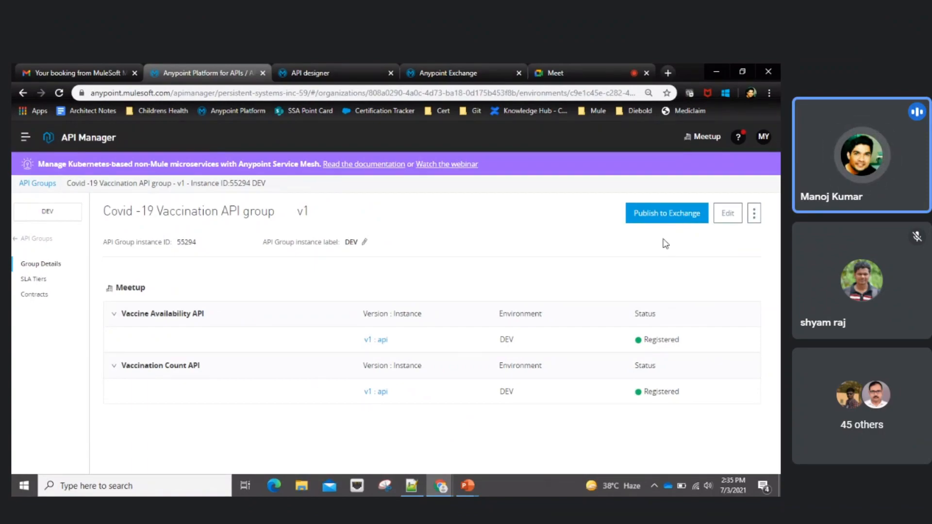
click(729, 216)
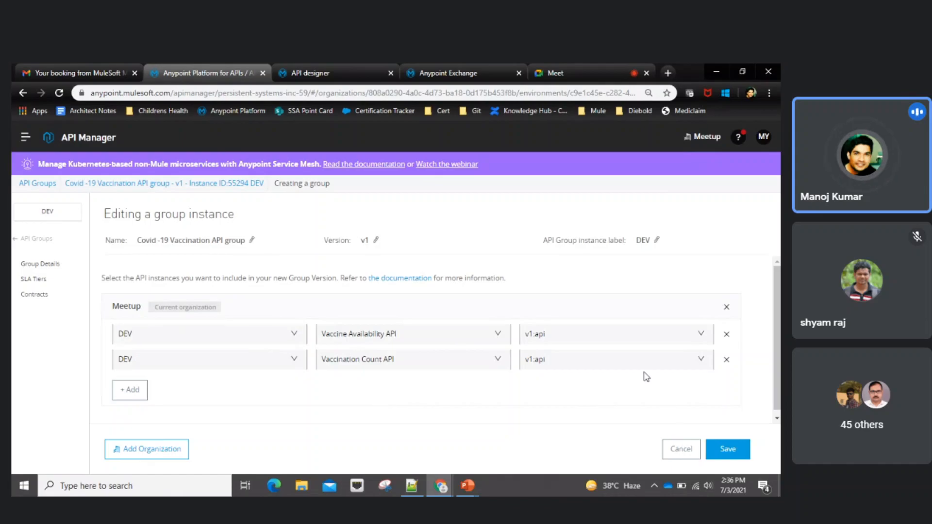
click(687, 454)
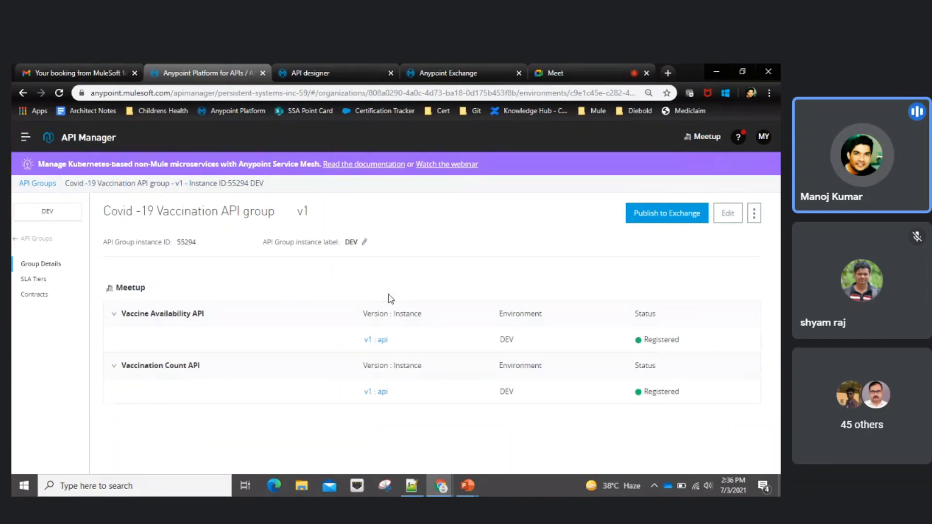
click(445, 72)
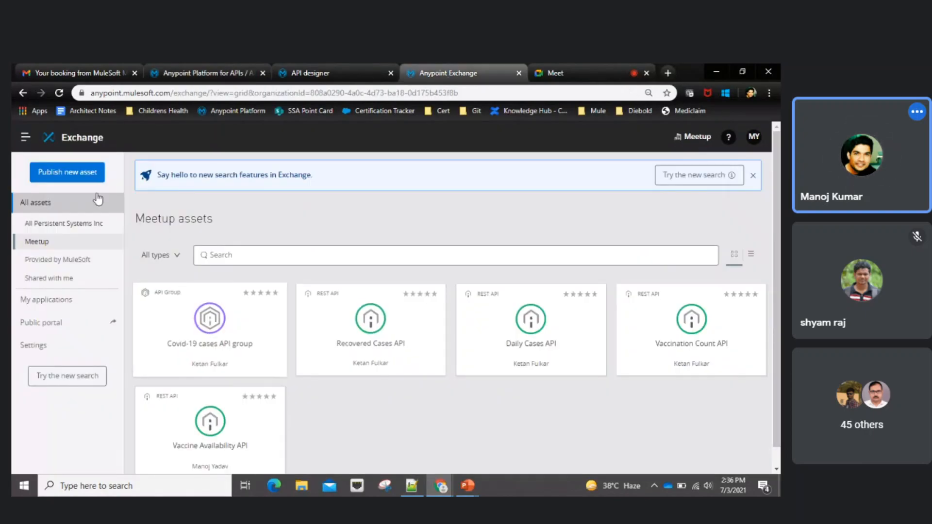
click(214, 68)
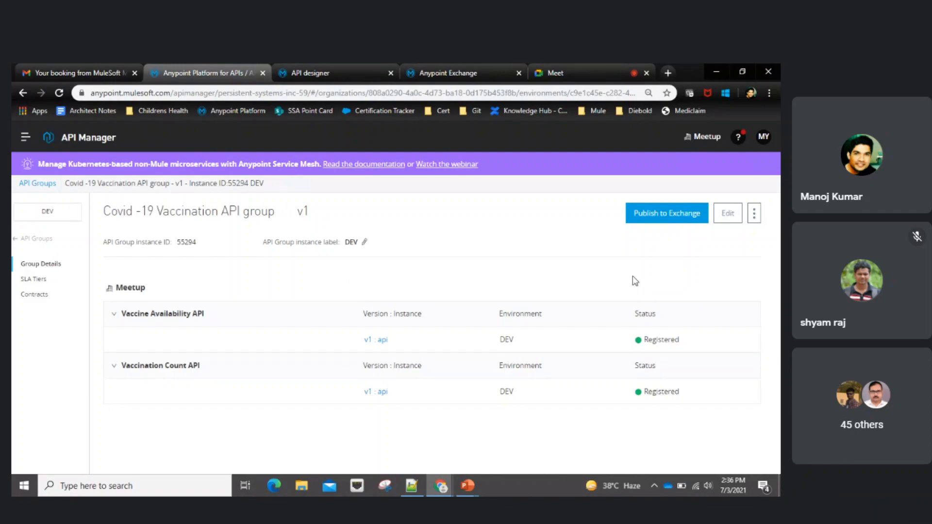
- Check the environment choices for the group's Vaccination Count API entry and leave group editing without saving
click(729, 218)
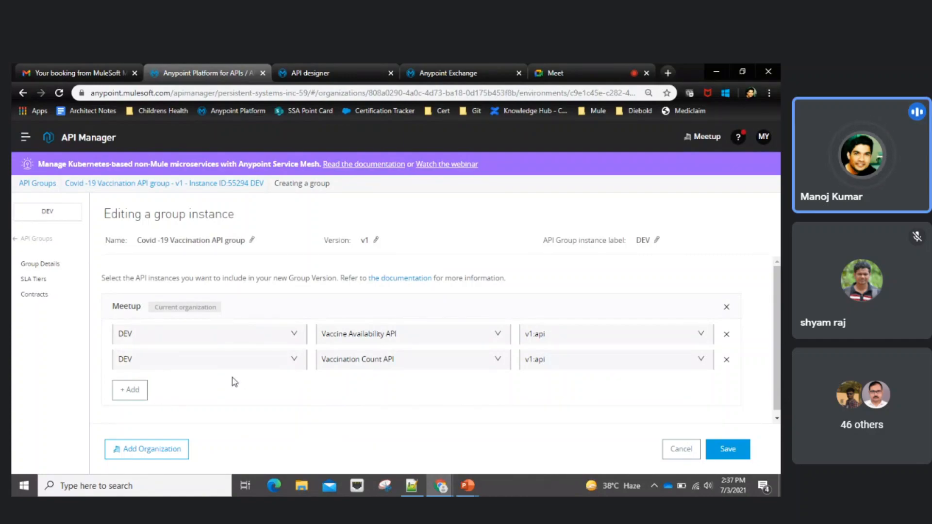
click(279, 365)
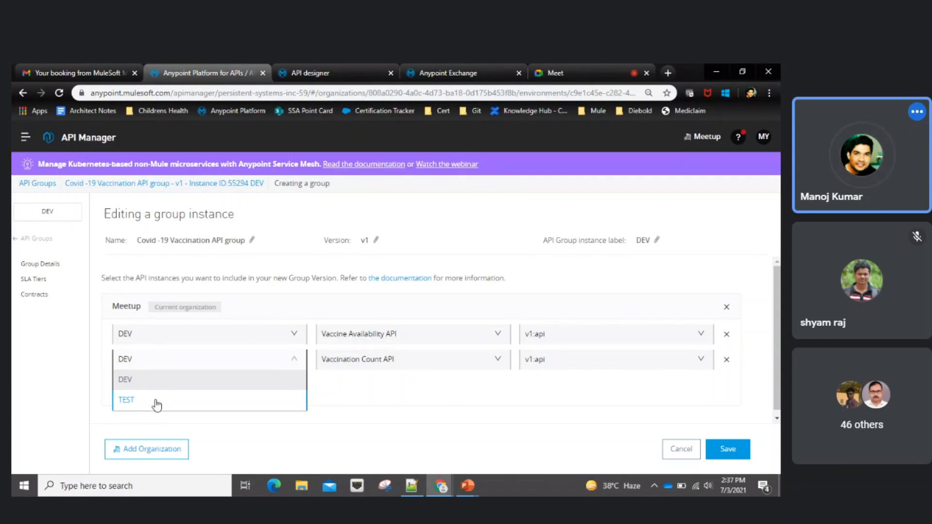
click(374, 406)
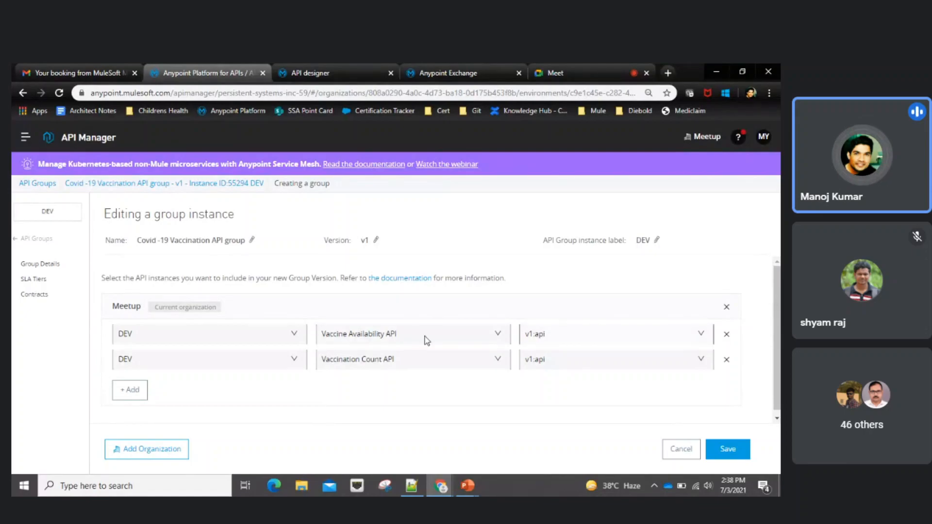
click(680, 451)
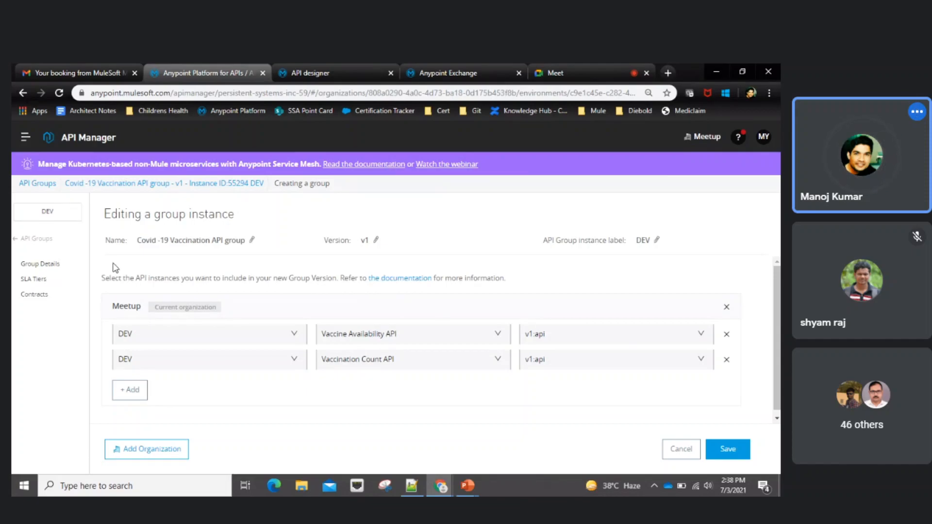
click(669, 456)
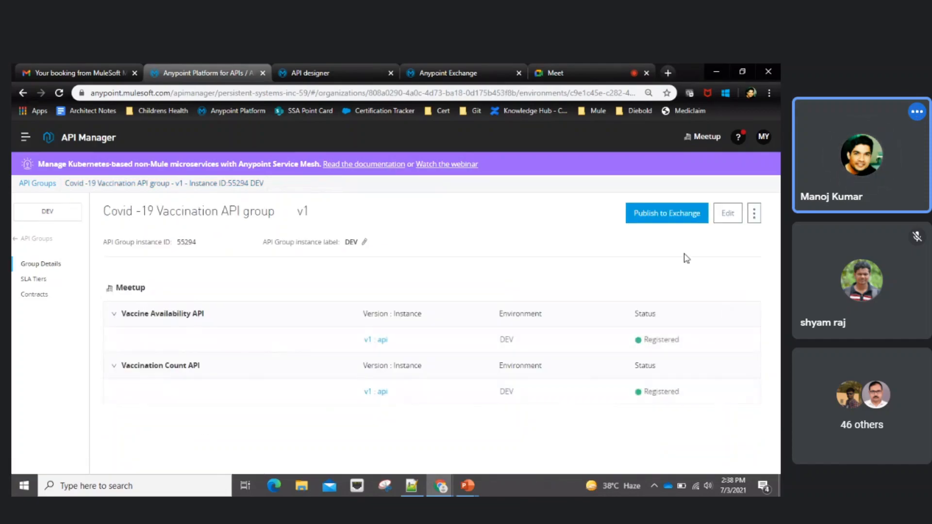
- Publish the Covid -19 Vaccination API group to Exchange as asset version 1.0.0
click(673, 215)
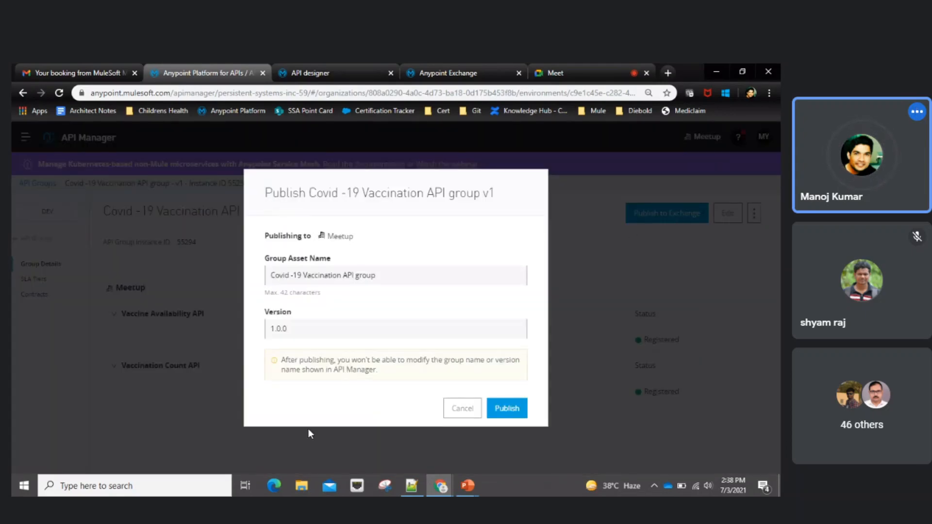
click(508, 410)
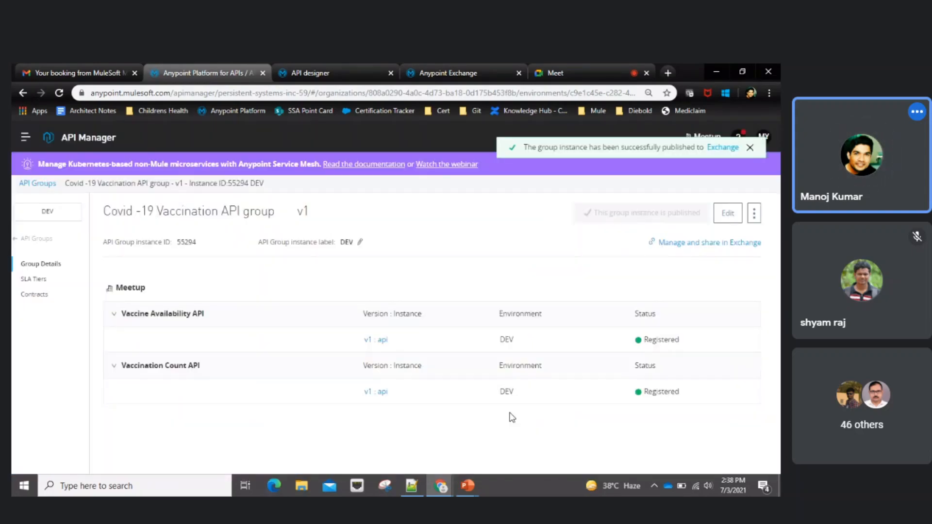
- Refresh the Exchange assets and examine the group instances of the Covid -19 Vaccination API group
click(435, 67)
click(61, 93)
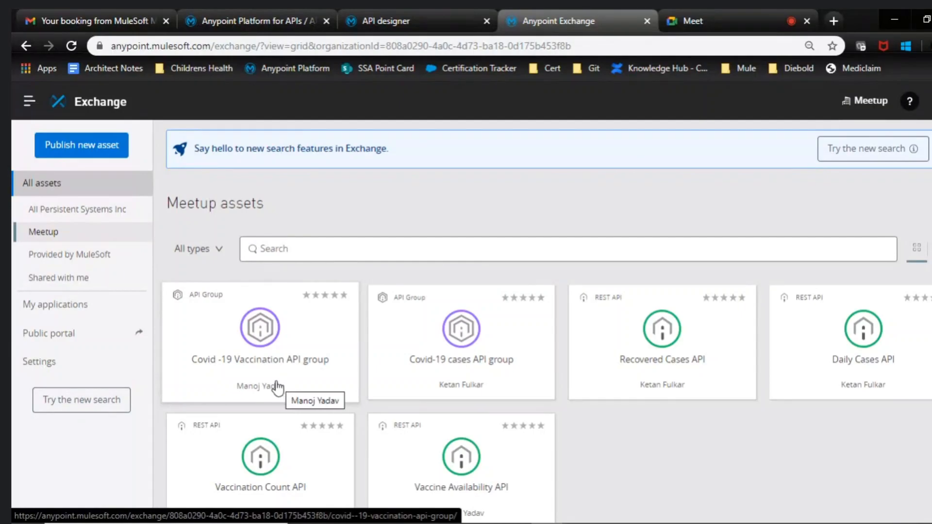
click(261, 354)
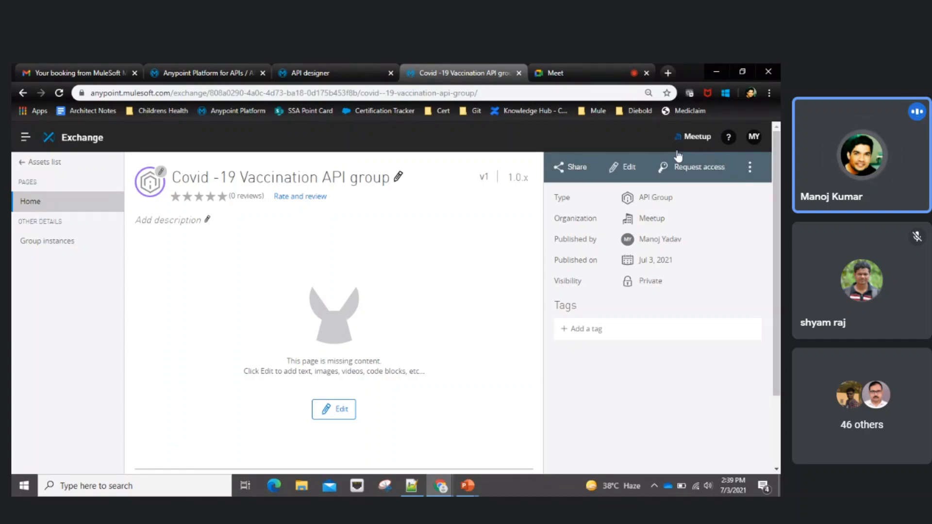
click(57, 245)
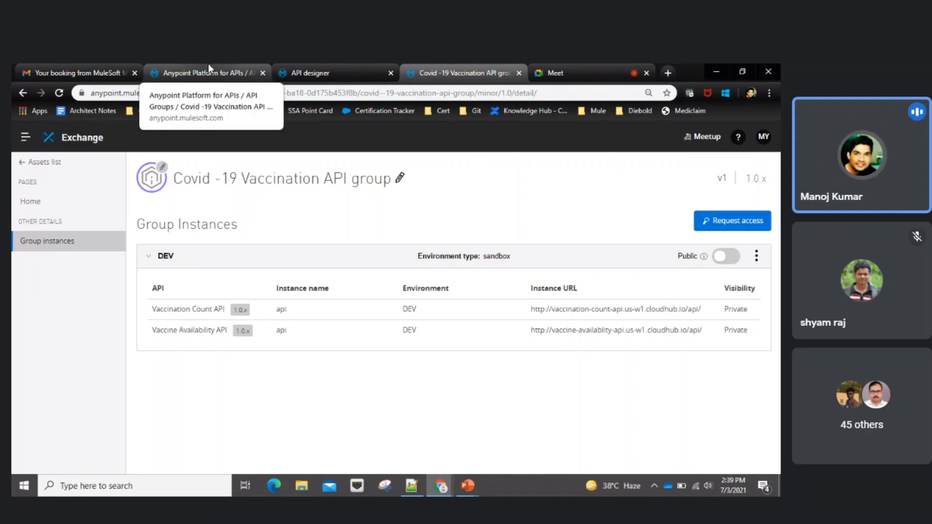
- View the Exchange pages of the group's Vaccination Count API and Vaccine Availability API in separate browser tabs
right_click(188, 313)
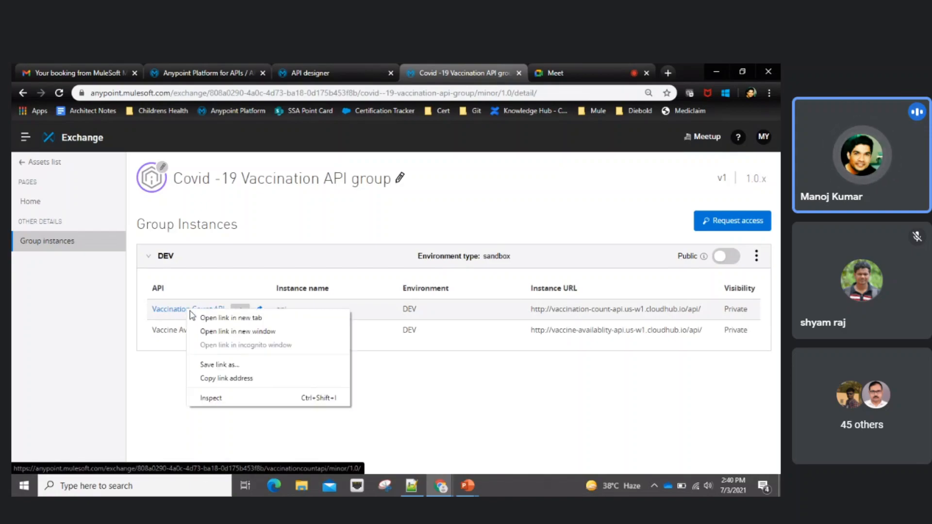
click(225, 319)
right_click(194, 335)
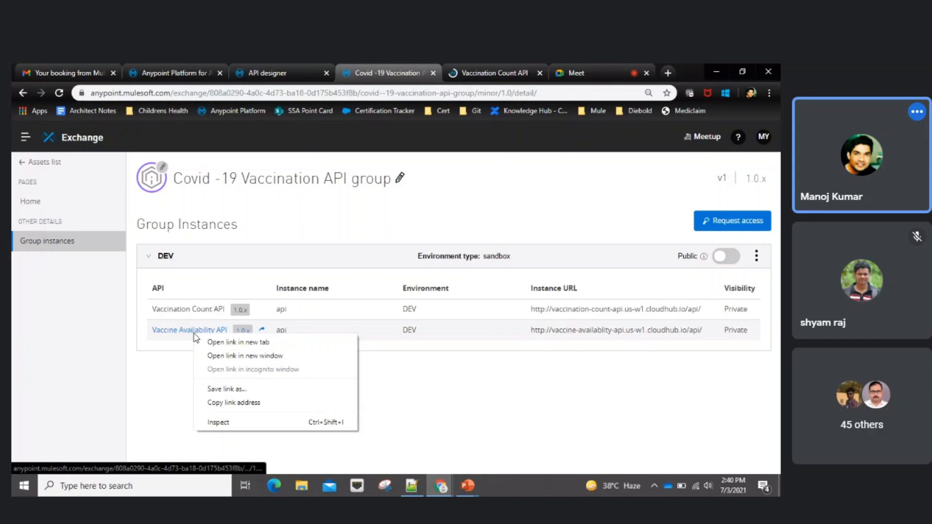
click(212, 344)
click(427, 74)
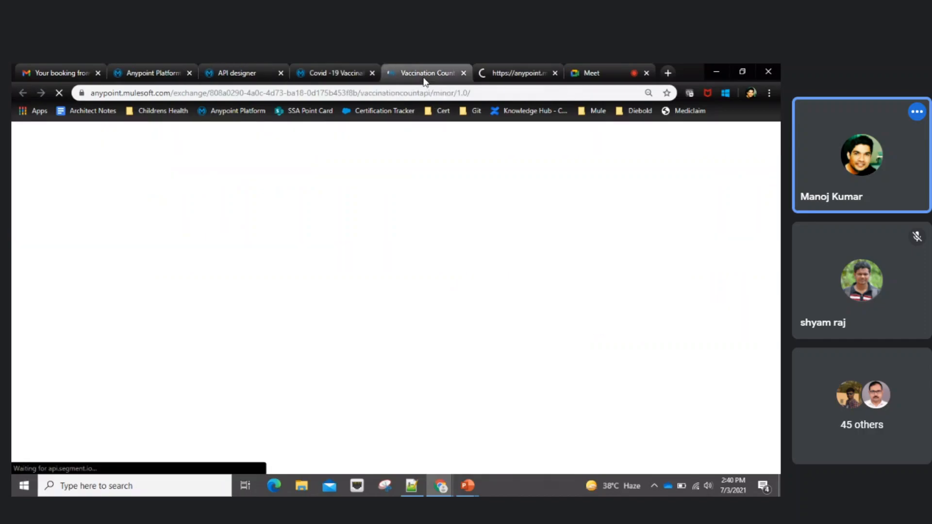
click(514, 71)
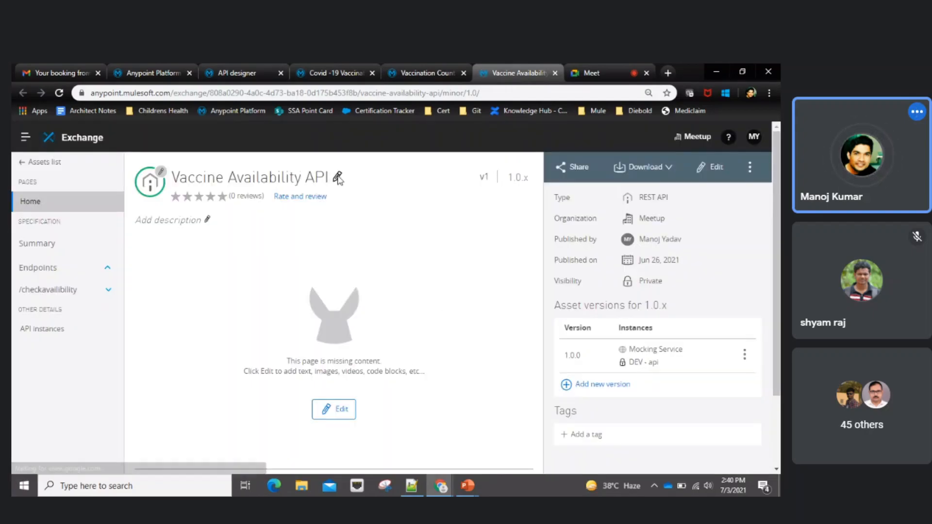
click(340, 73)
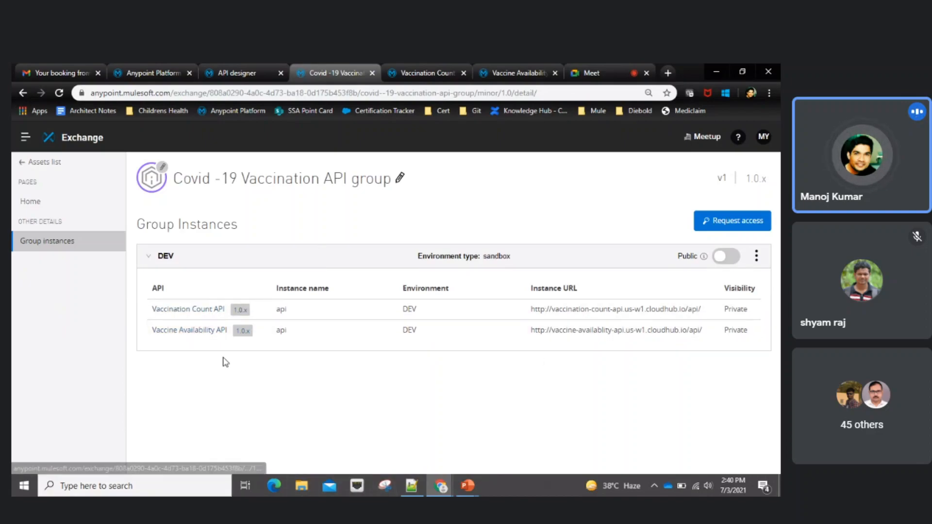
click(427, 64)
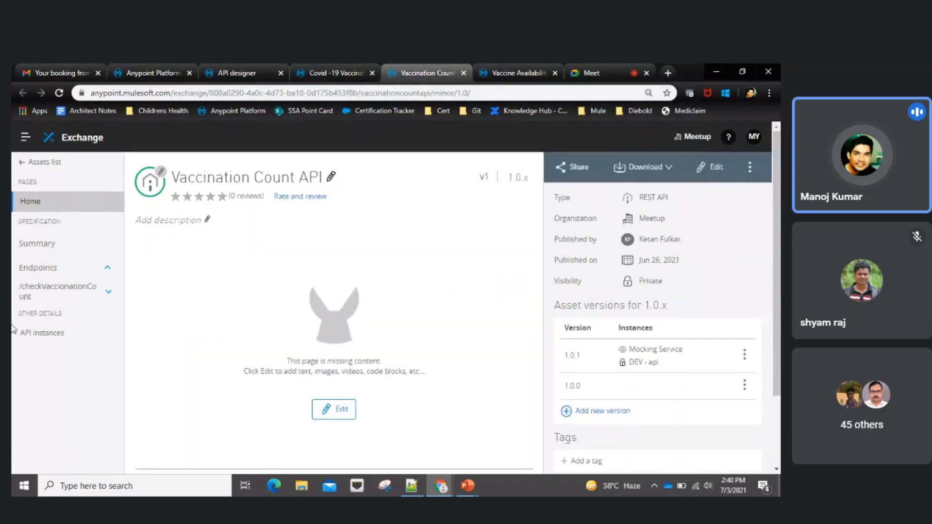
- Send a test request to Vaccination Count API's /checkVaccionationCount endpoint on the DEV - api server with city Nagpur and view the response
click(57, 293)
click(68, 338)
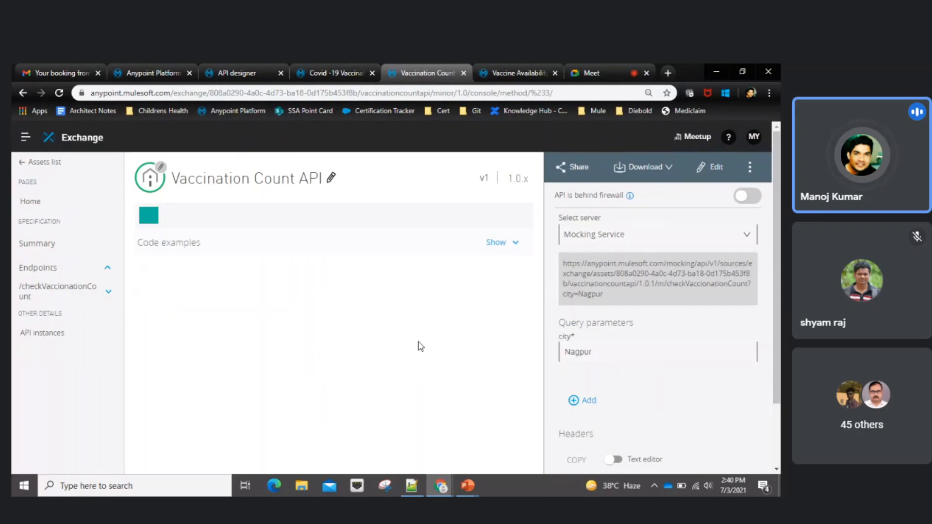
click(727, 237)
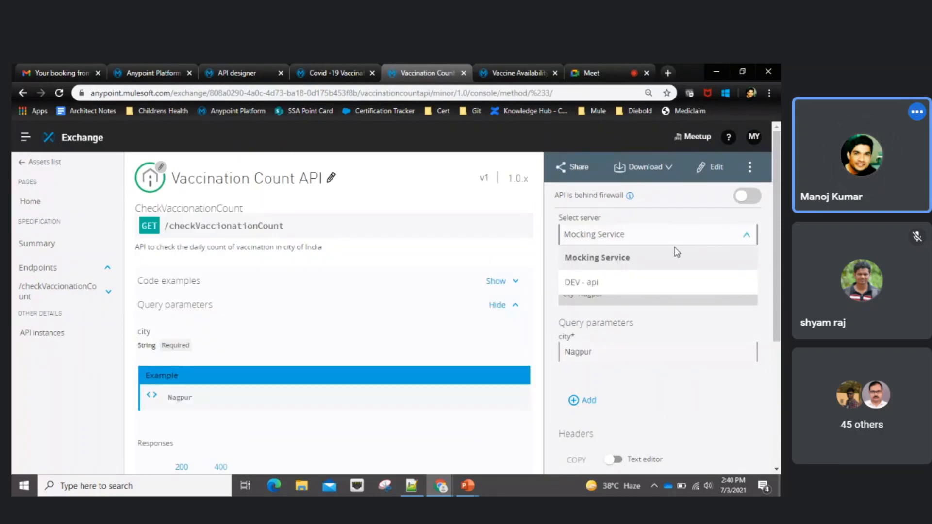
click(575, 281)
scroll(705, 370, down, 4)
scroll(707, 368, up, 1)
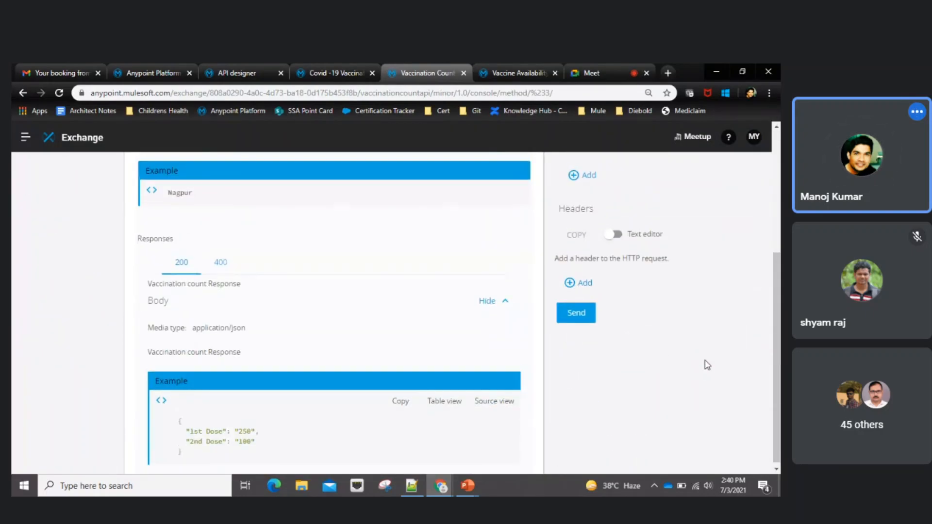
scroll(707, 365, up, 3)
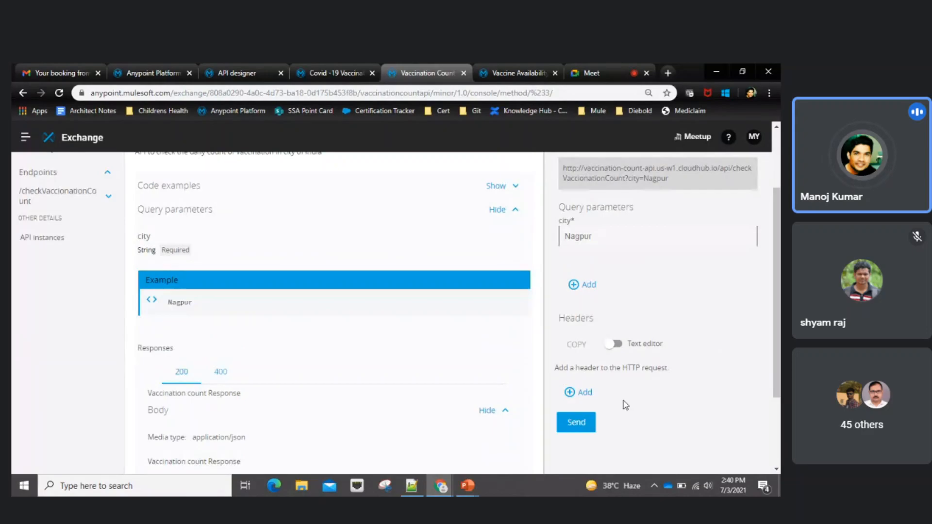
click(576, 422)
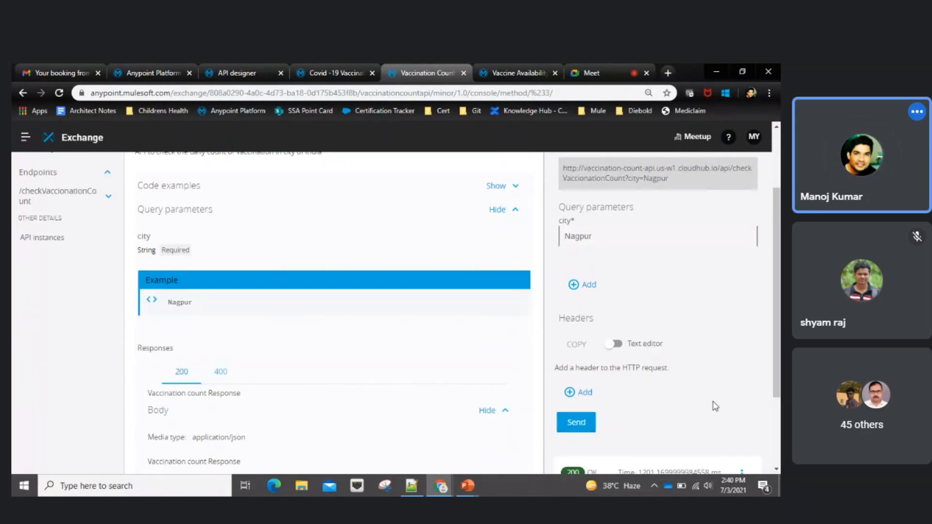
scroll(711, 406, down, 3)
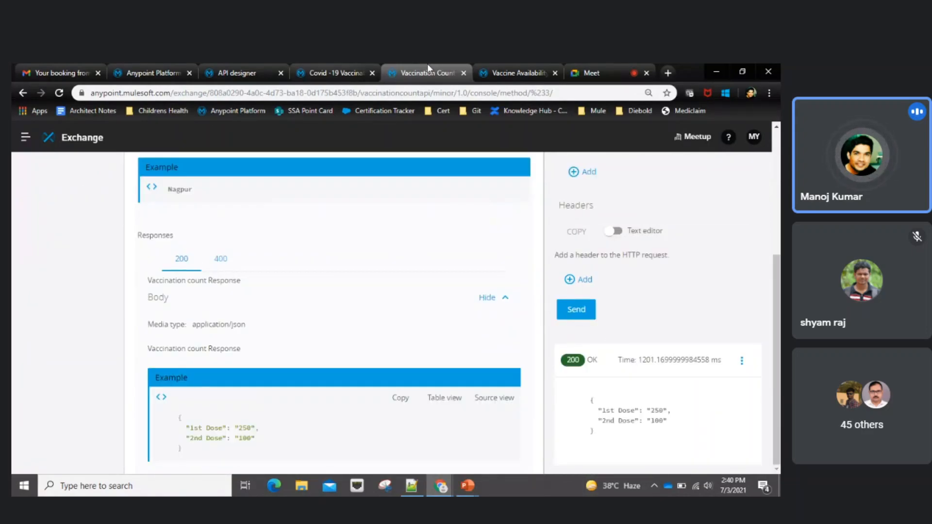
- Switch Vaccine Availability API's /checkavailibility console away from the Mocking Service server and send a test request with city Nagpur
click(508, 68)
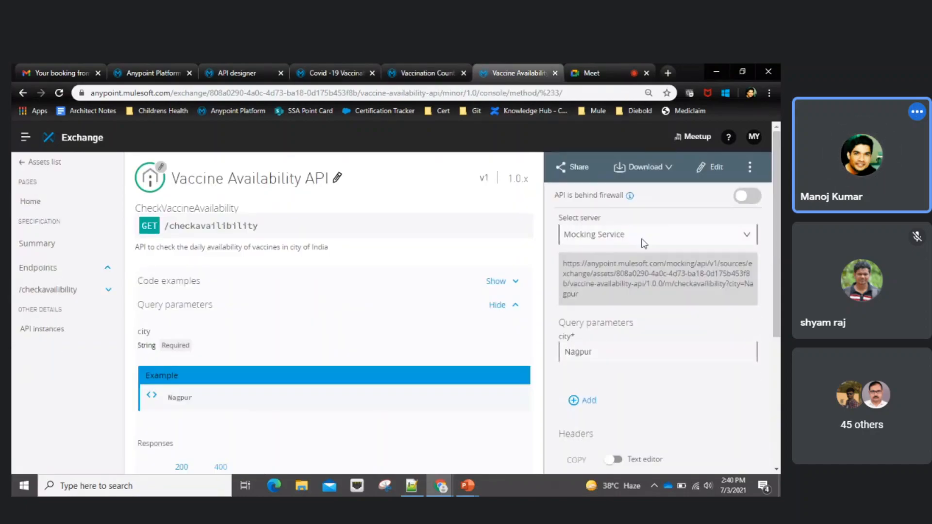
click(644, 238)
click(630, 274)
scroll(631, 285, down, 5)
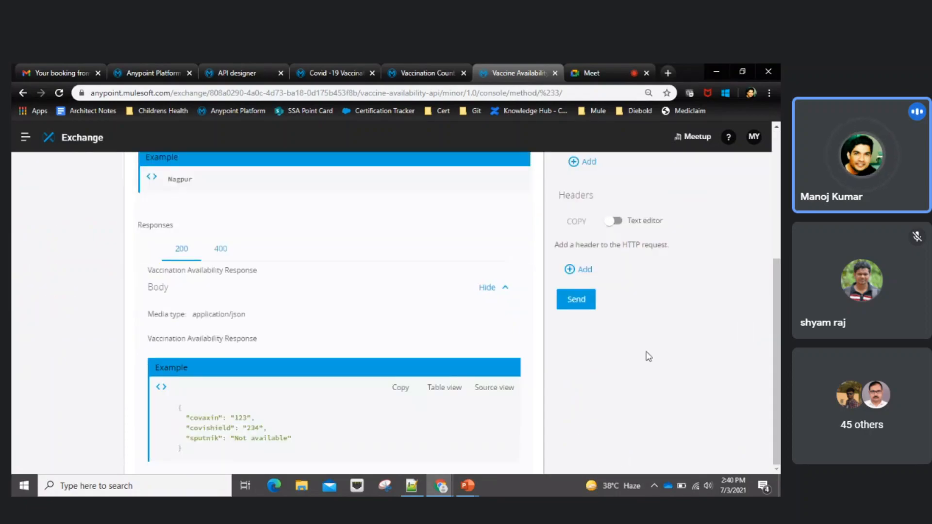
click(577, 300)
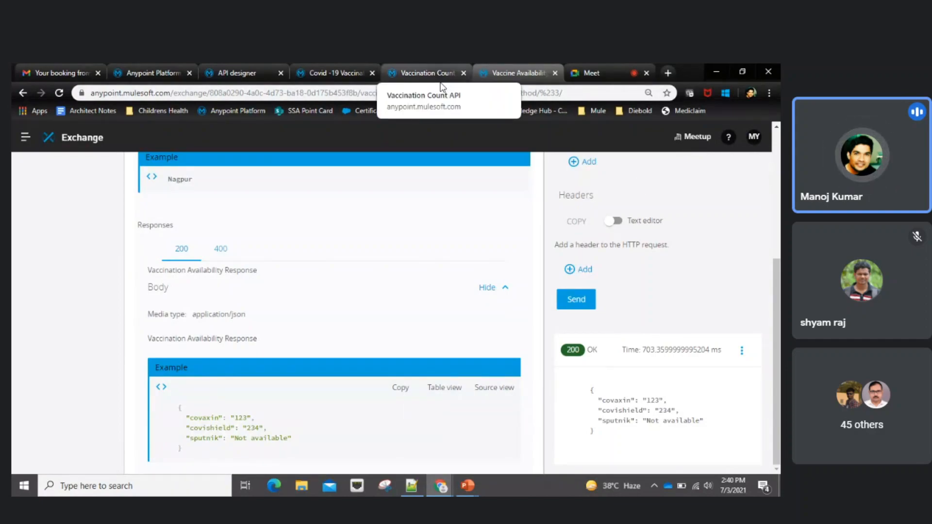
- Return to the Covid -19 Vaccination API group in API Manager, edit its DEV instance and add an empty API row
click(340, 69)
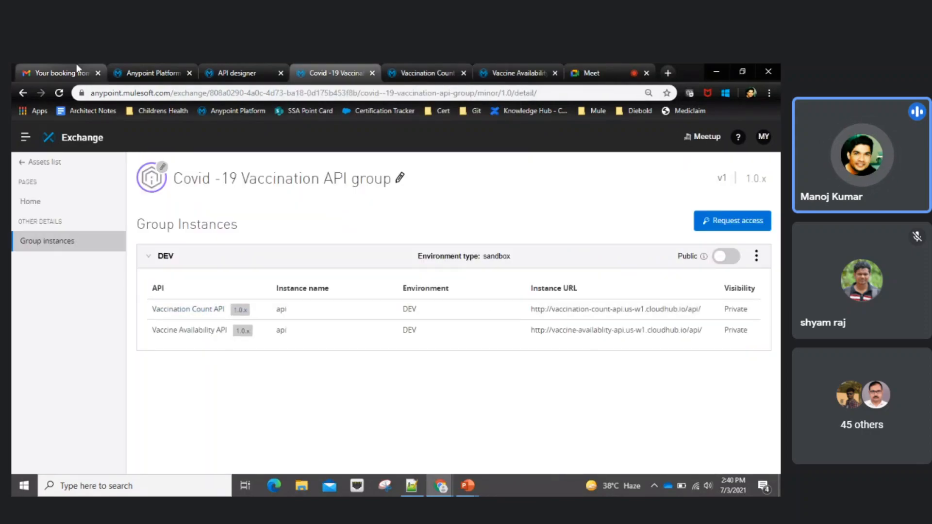
click(147, 69)
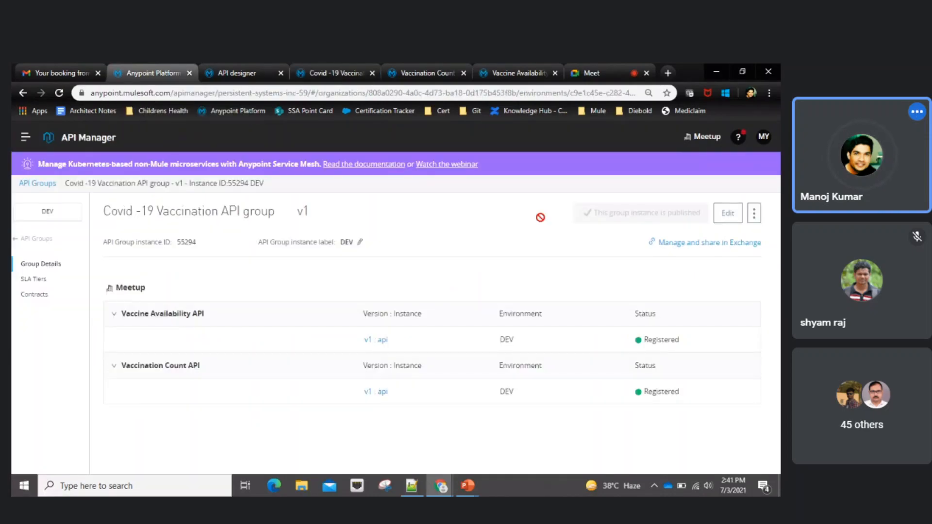
click(727, 217)
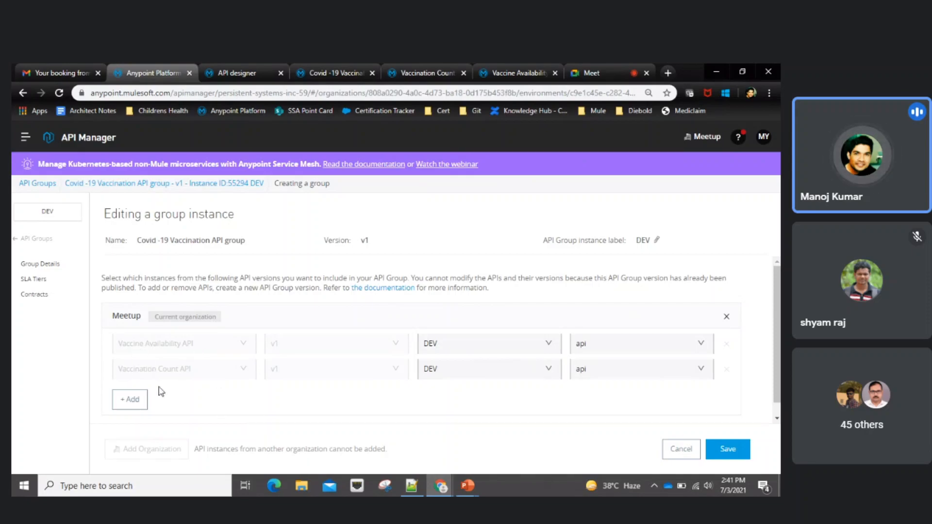
click(129, 399)
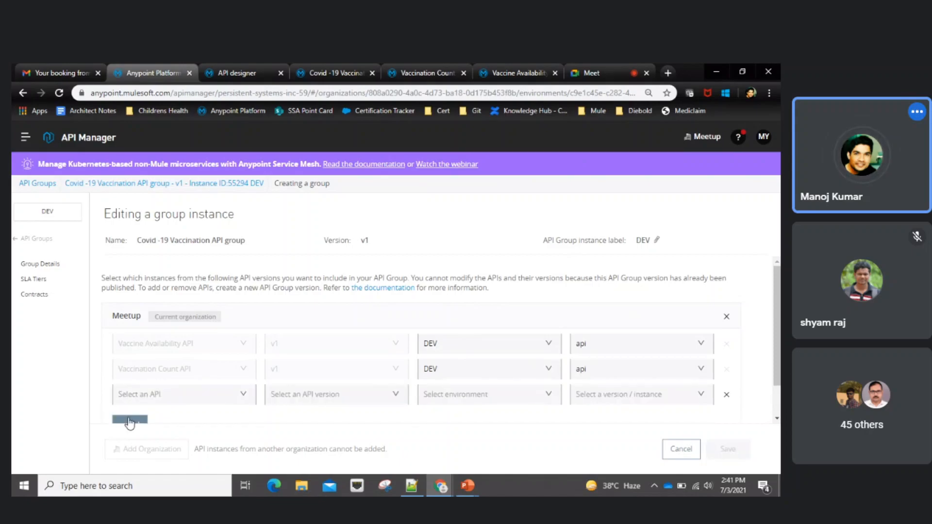
click(213, 401)
scroll(330, 423, down, 1)
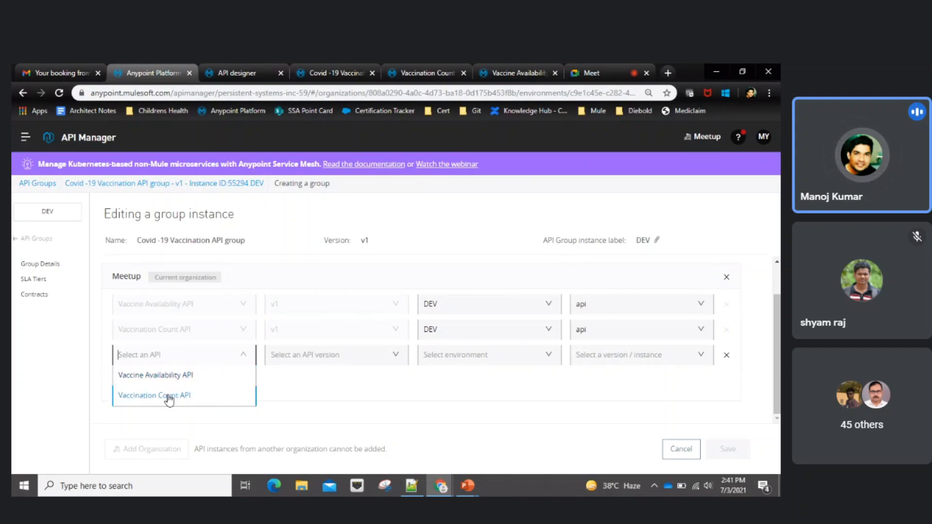
click(293, 387)
scroll(293, 387, up, 1)
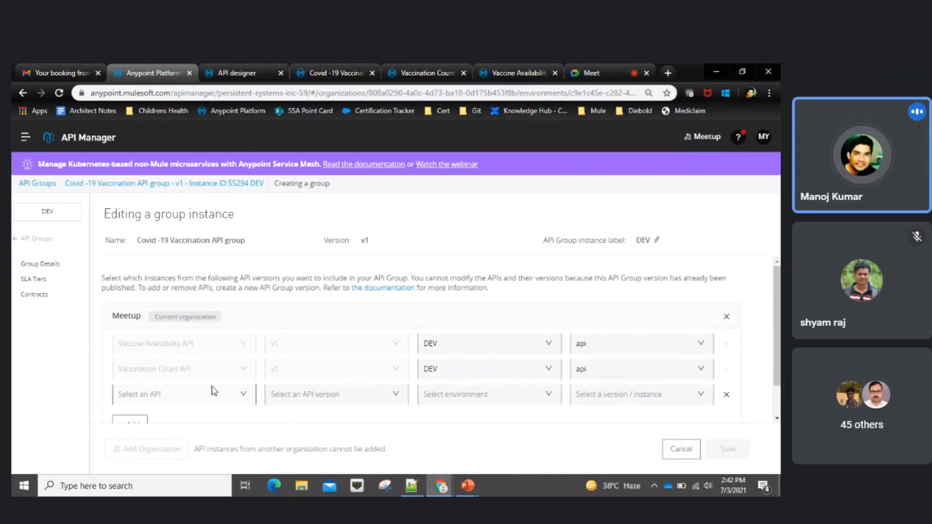
- Try to add another Vaccine Availability API v1 instance to the group using the new row, and cancel the group editing
click(247, 399)
click(193, 416)
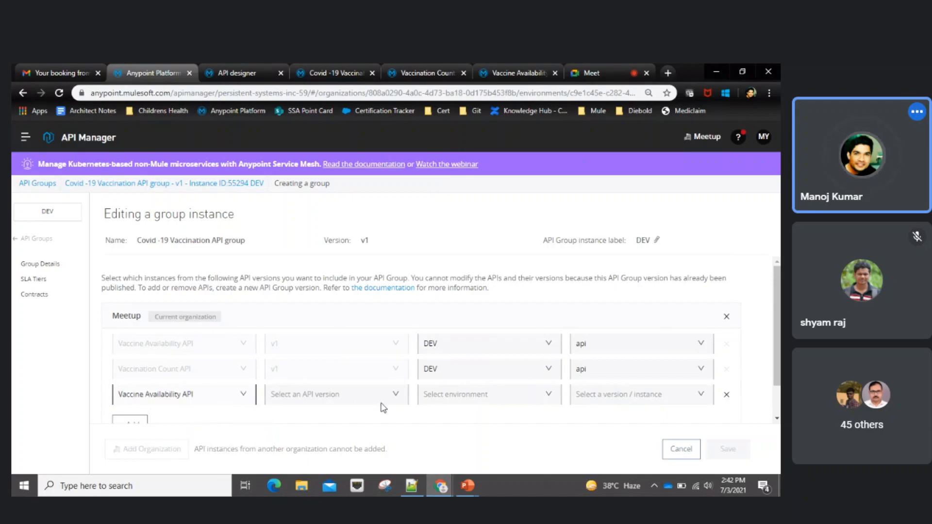
click(379, 402)
click(300, 418)
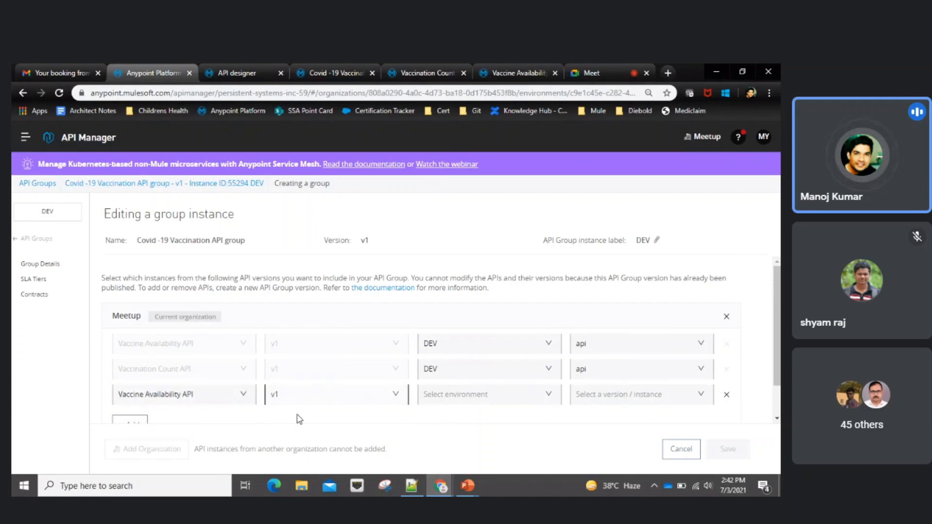
click(468, 394)
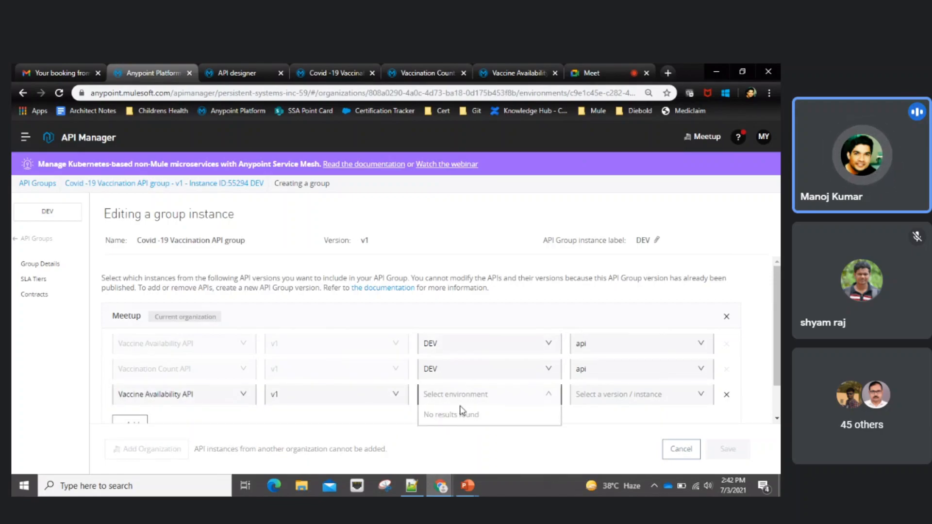
click(353, 426)
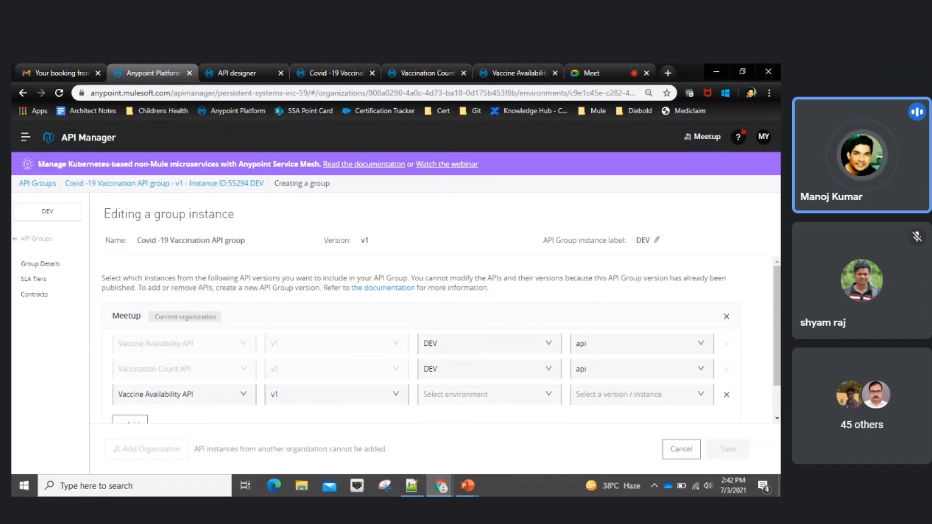
click(678, 450)
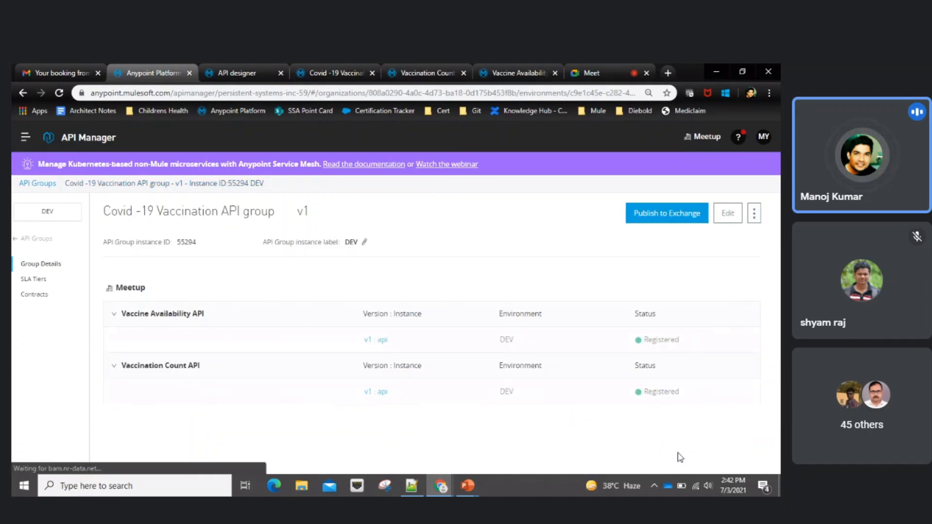
- Start managing a new API from Exchange in the DEV environment and choose Vaccination Count API as the API
click(29, 239)
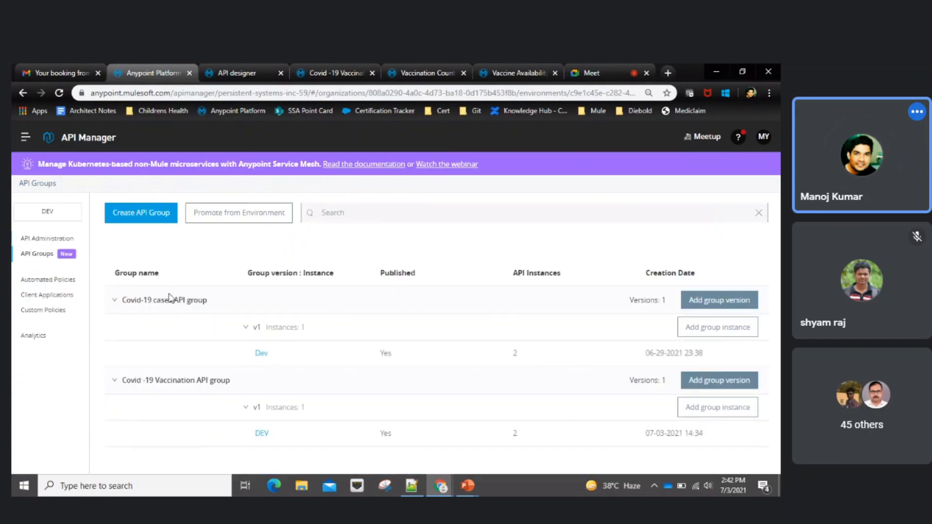
click(47, 239)
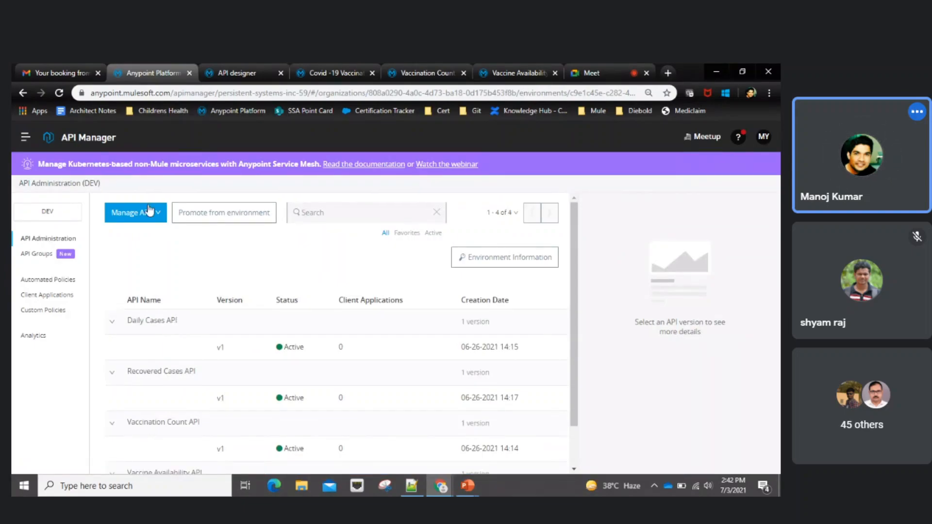
click(150, 211)
click(147, 238)
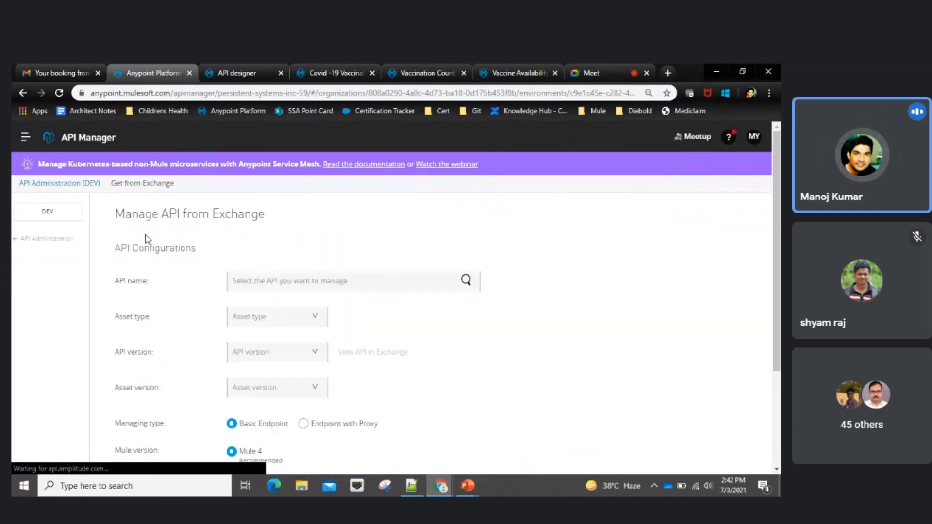
click(275, 279)
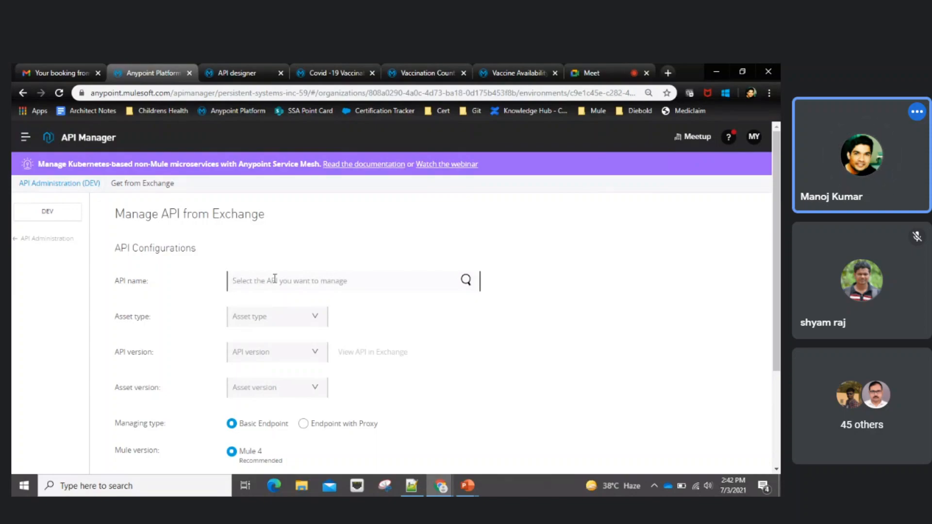
text(vac)
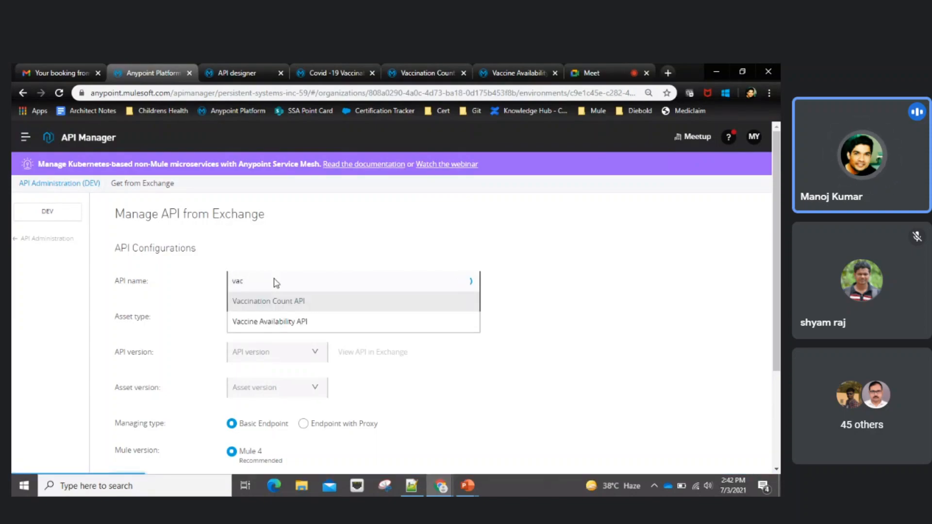
click(272, 303)
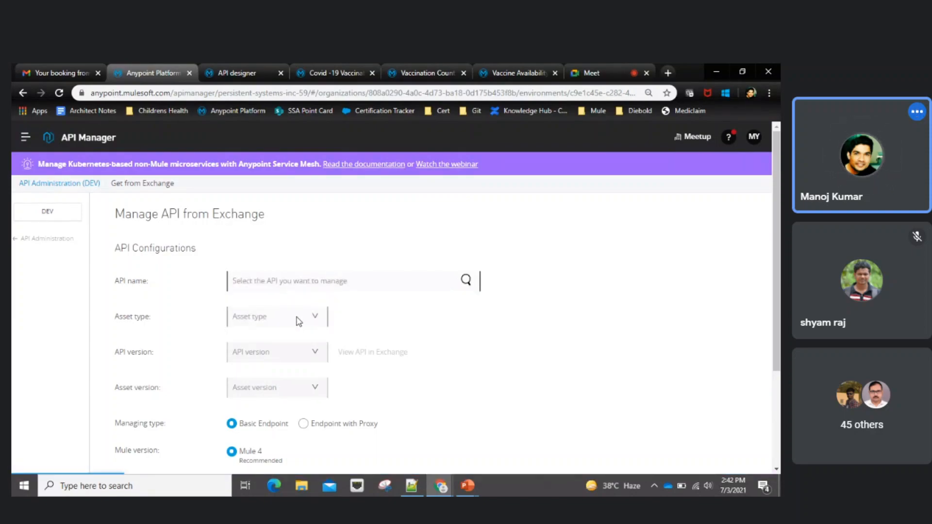
scroll(466, 337, down, 3)
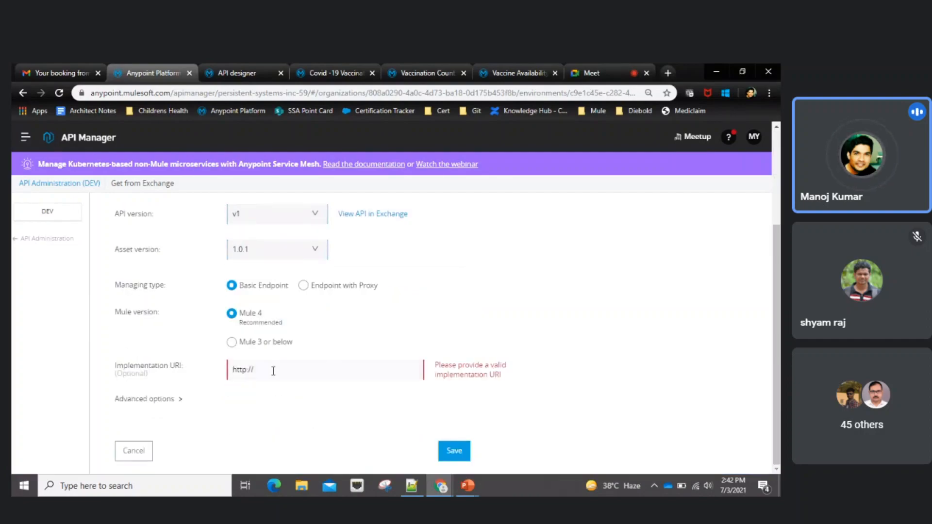
text(localhost)
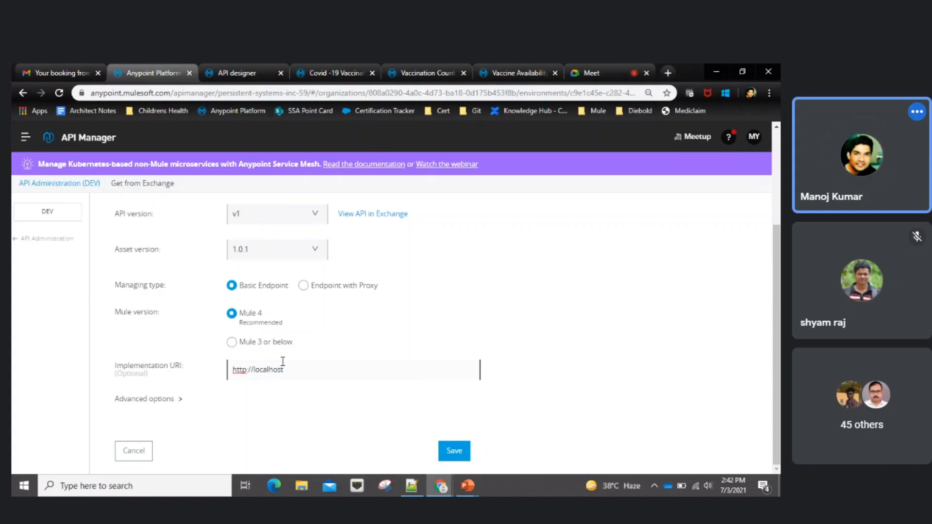
click(179, 401)
click(231, 428)
text(de)
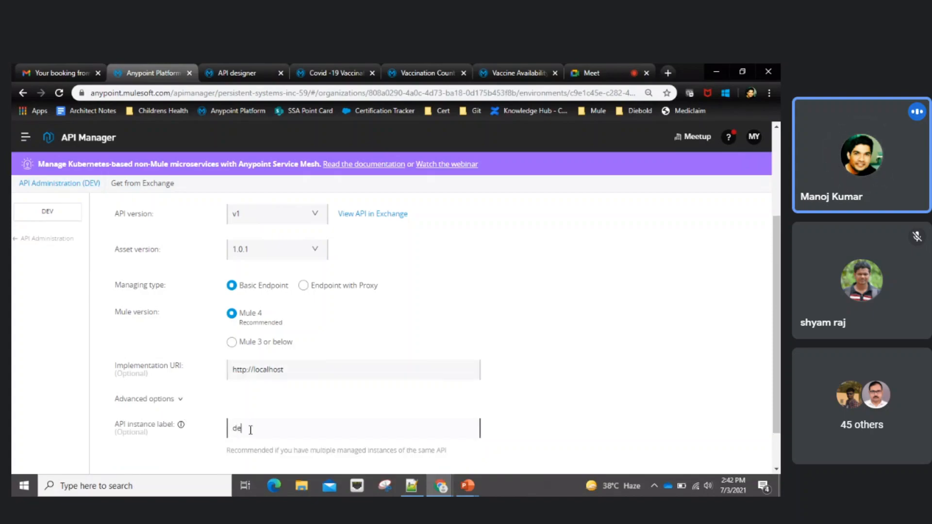
text(mo)
scroll(520, 371, down, 1)
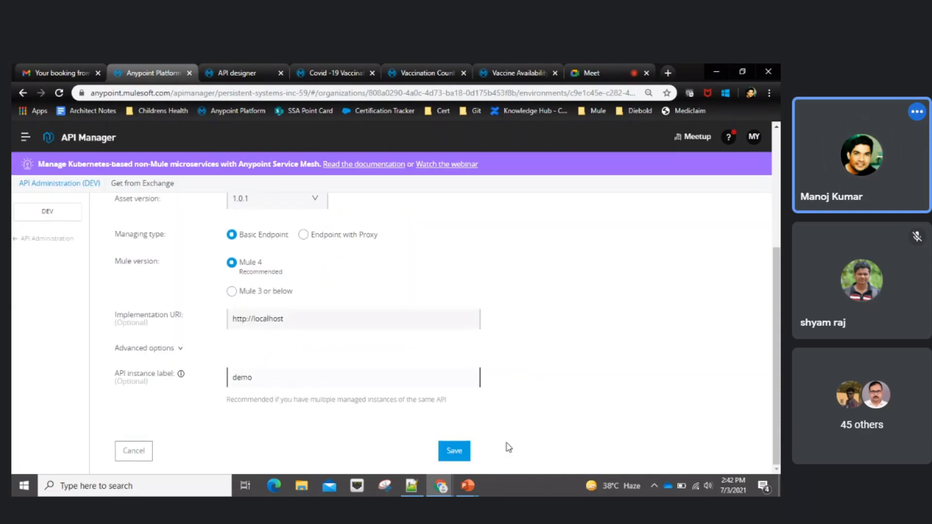
click(464, 455)
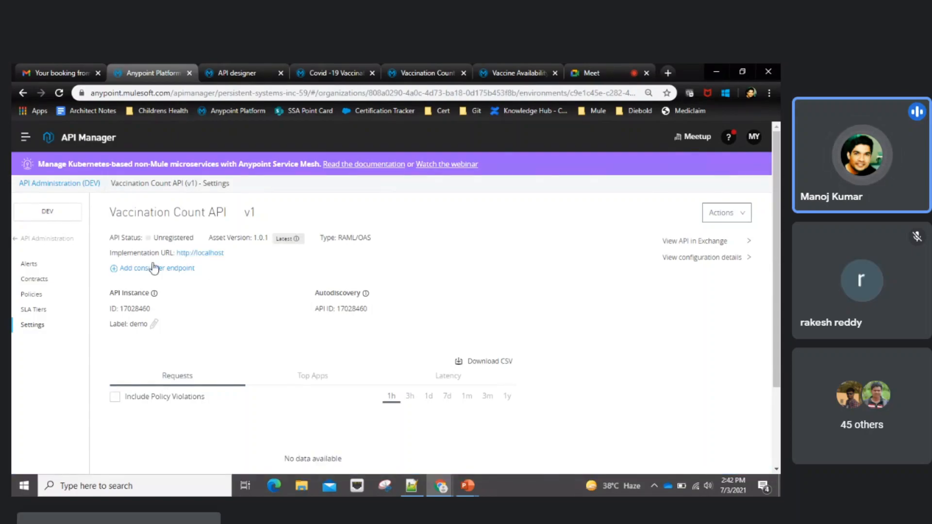
- Return to the API Administration list and examine the v1 instances of Vaccination Count API
click(66, 242)
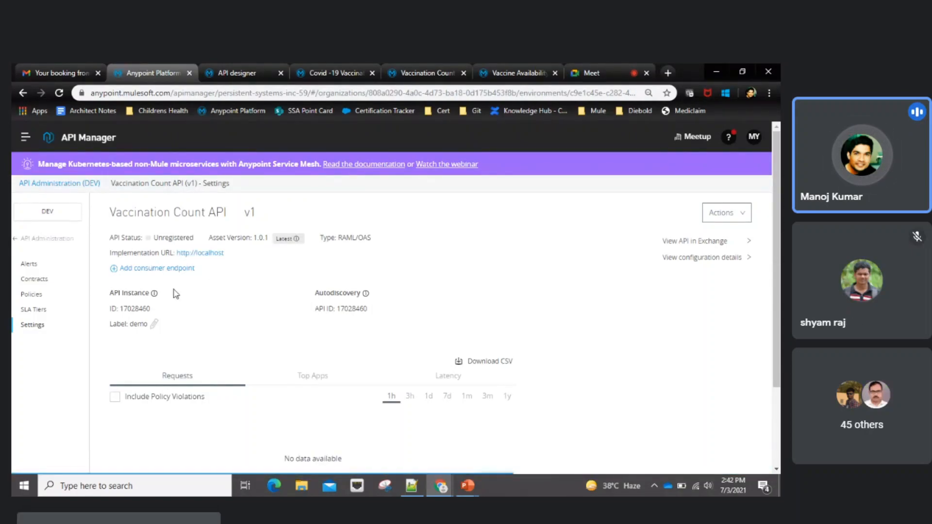
scroll(193, 358, down, 1)
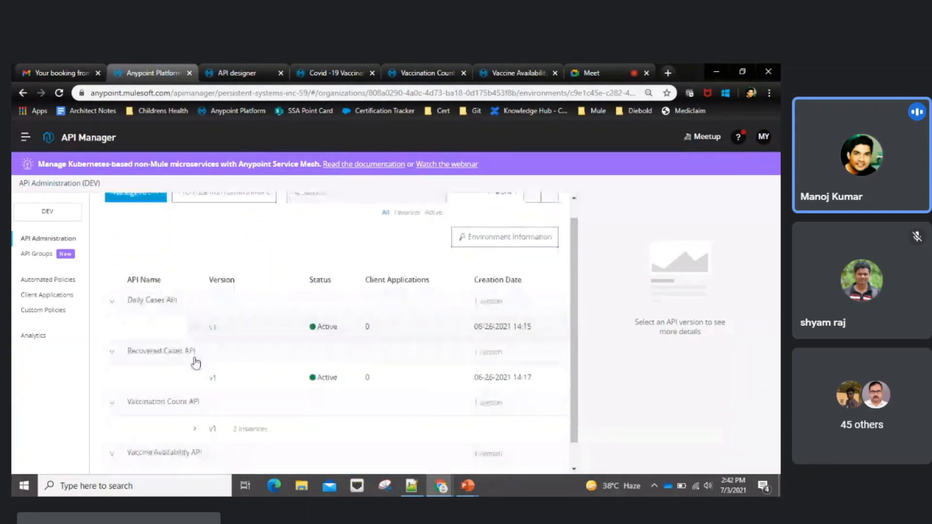
click(196, 403)
scroll(238, 416, down, 1)
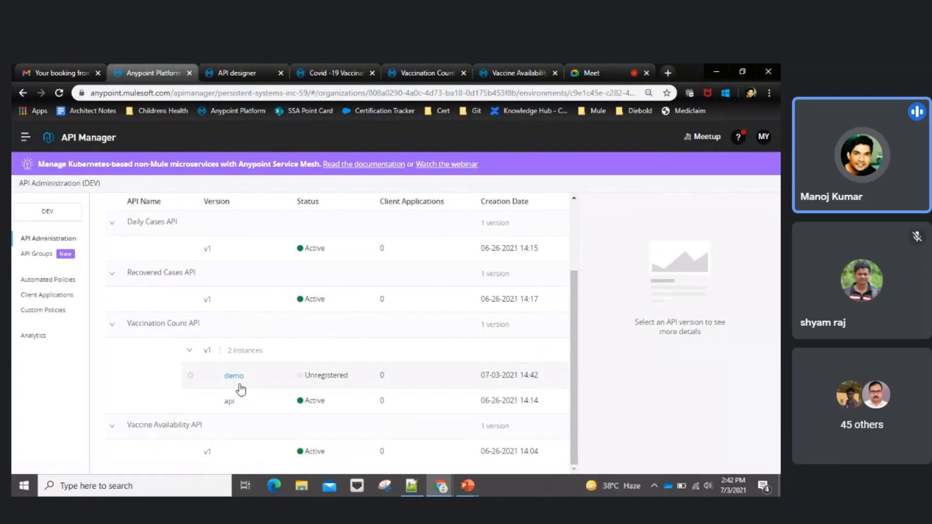
- Open the DEV instance of the Covid -19 Vaccination API group for editing
click(42, 255)
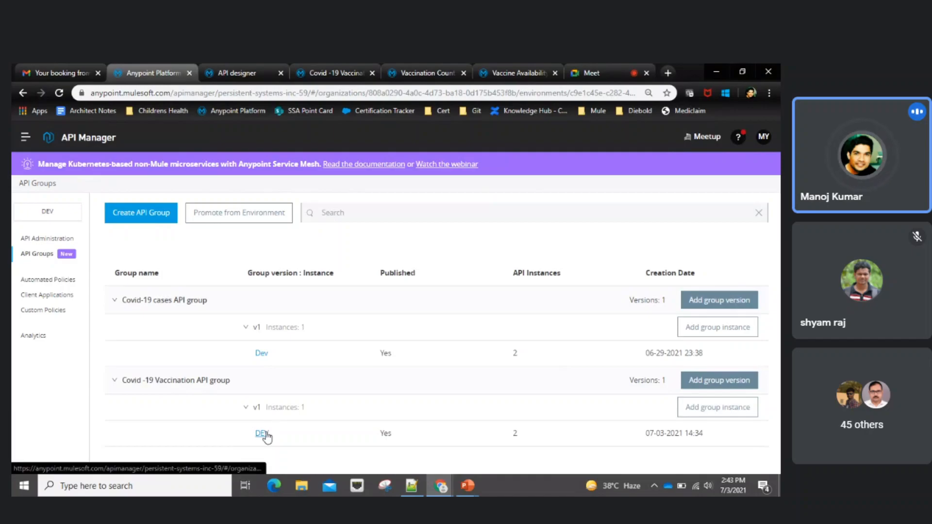
click(262, 434)
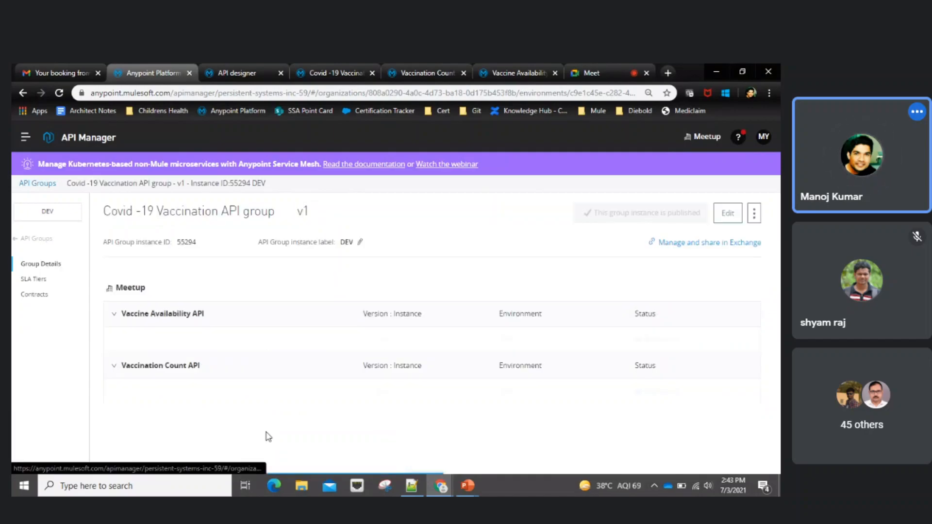
click(727, 213)
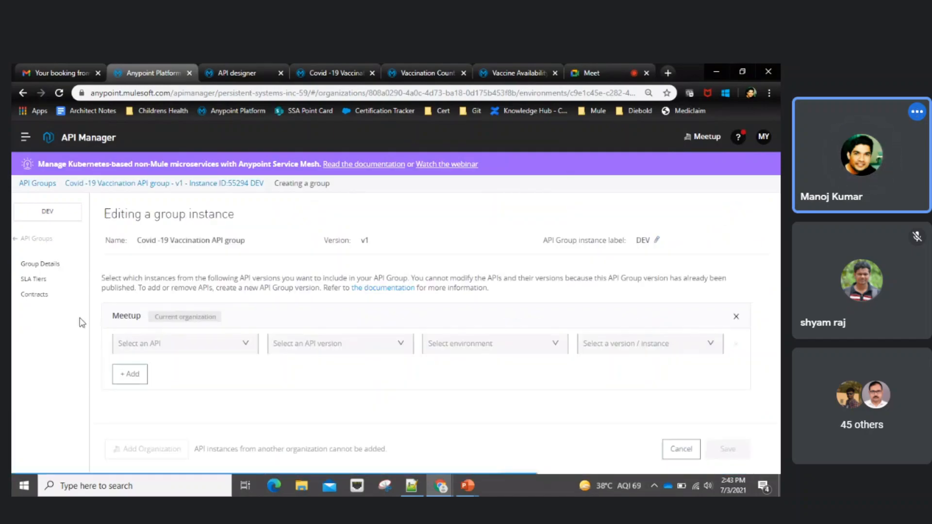
- Add a row to the group instance with Vaccination Count API, version v1, environment DEV and instance demo
click(130, 399)
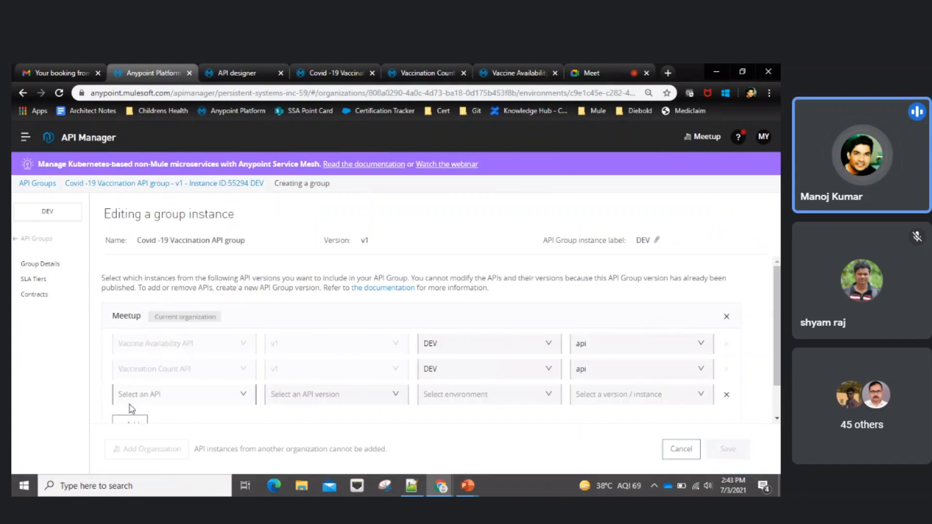
click(238, 402)
click(184, 437)
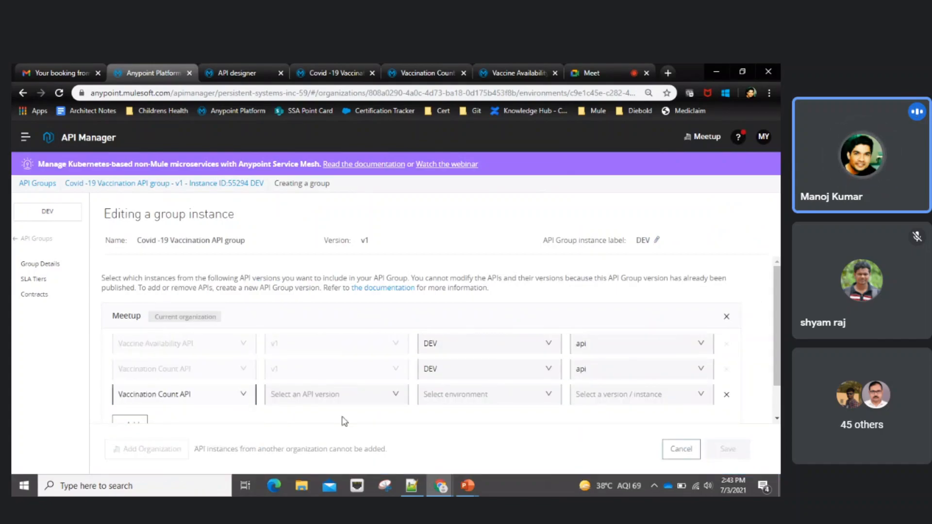
click(354, 399)
click(324, 416)
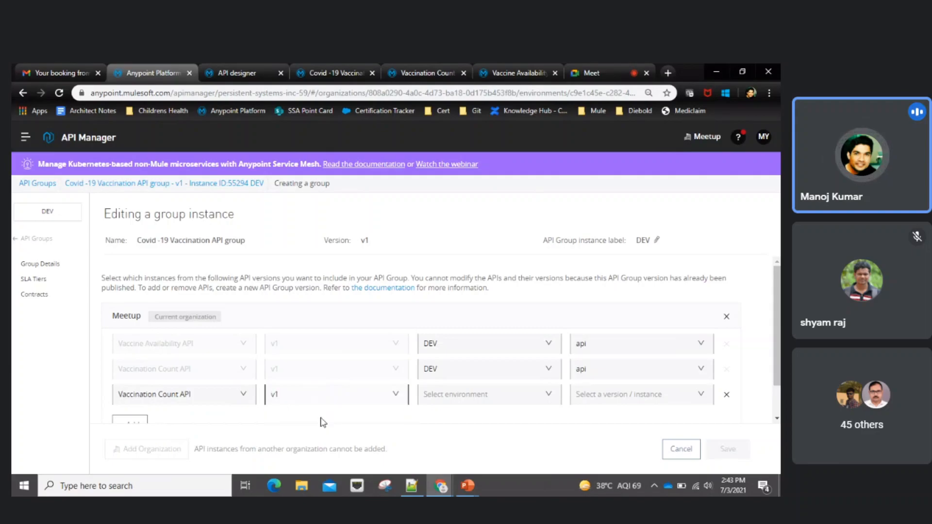
click(486, 394)
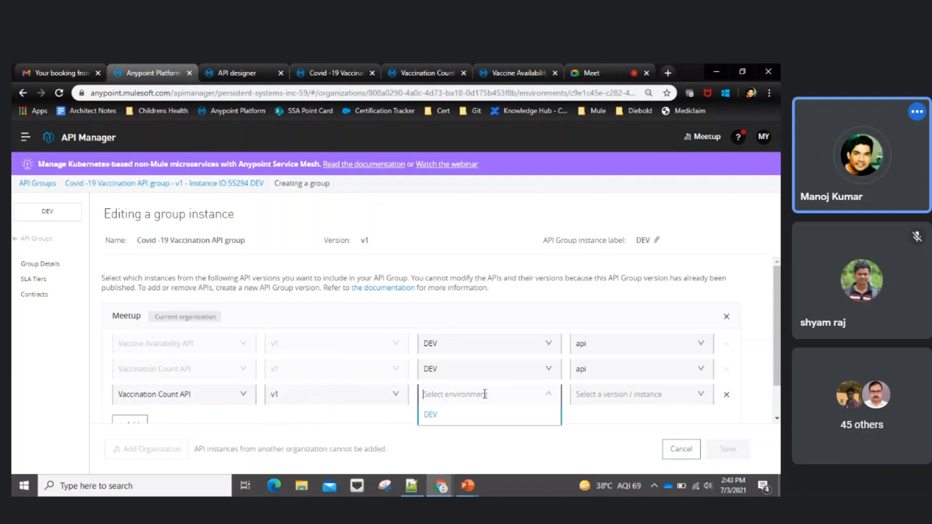
click(462, 417)
click(585, 400)
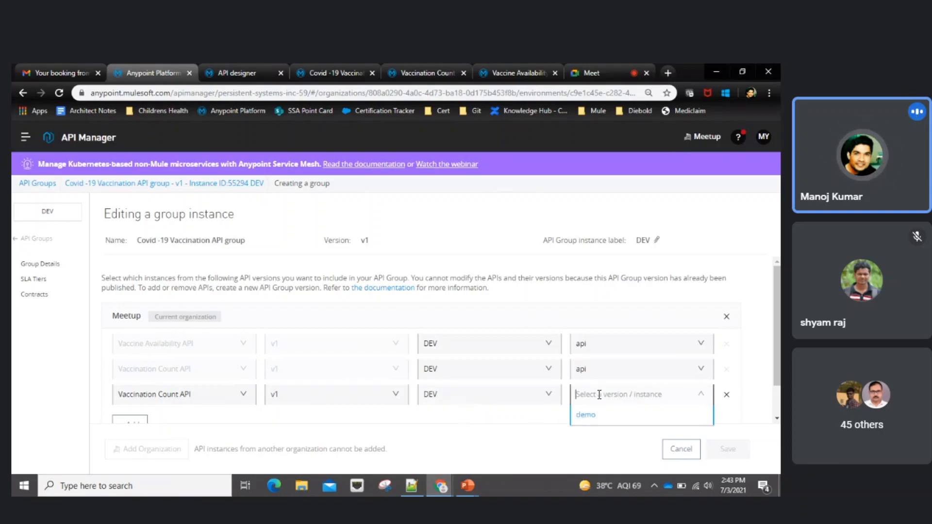
click(596, 422)
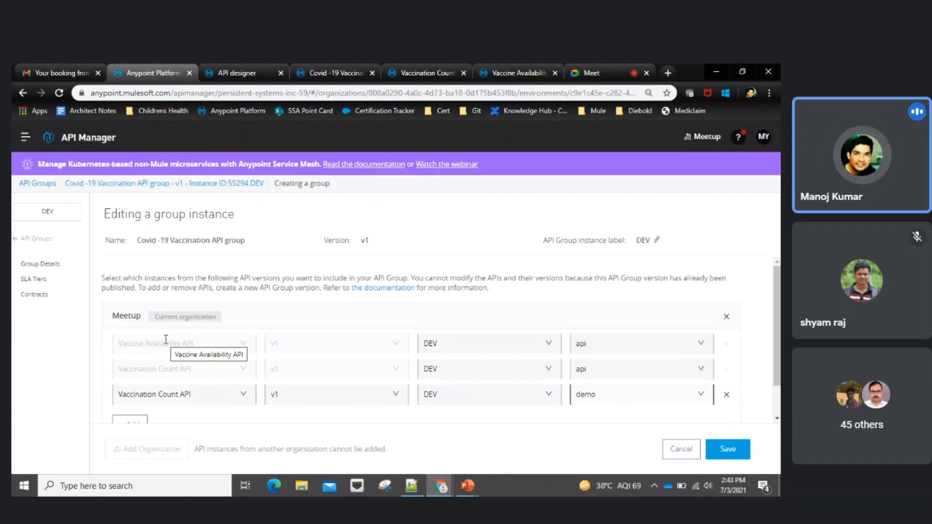
- Remove the added Vaccination Count API demo row and cancel editing the group instance
click(728, 399)
scroll(283, 406, down, 1)
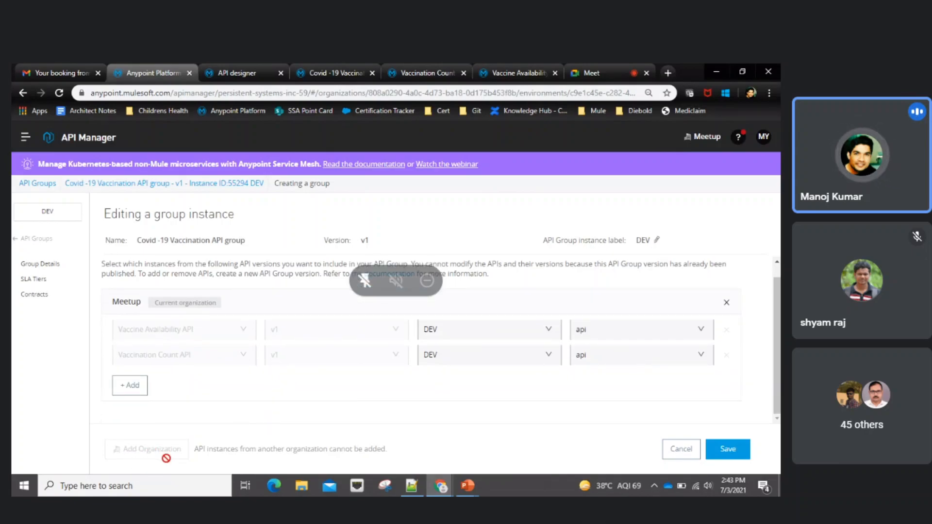
scroll(471, 353, up, 1)
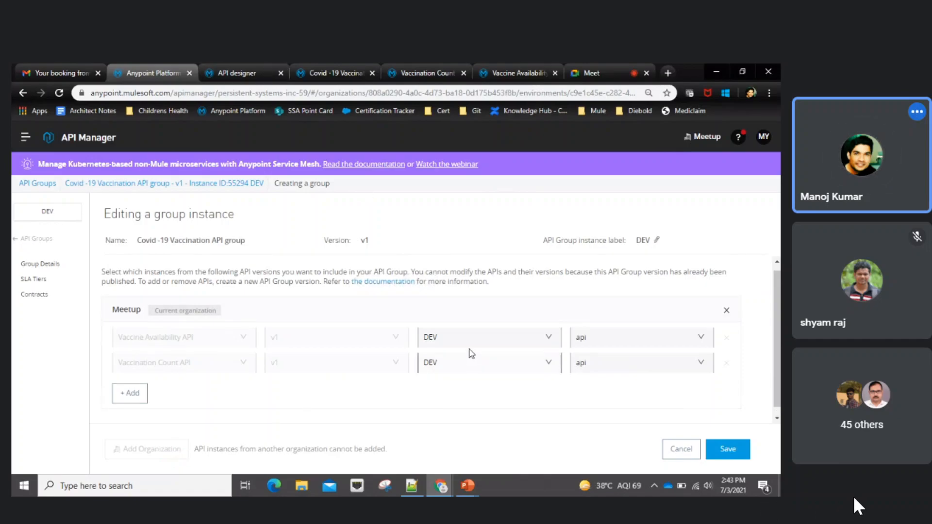
scroll(471, 353, up, 1)
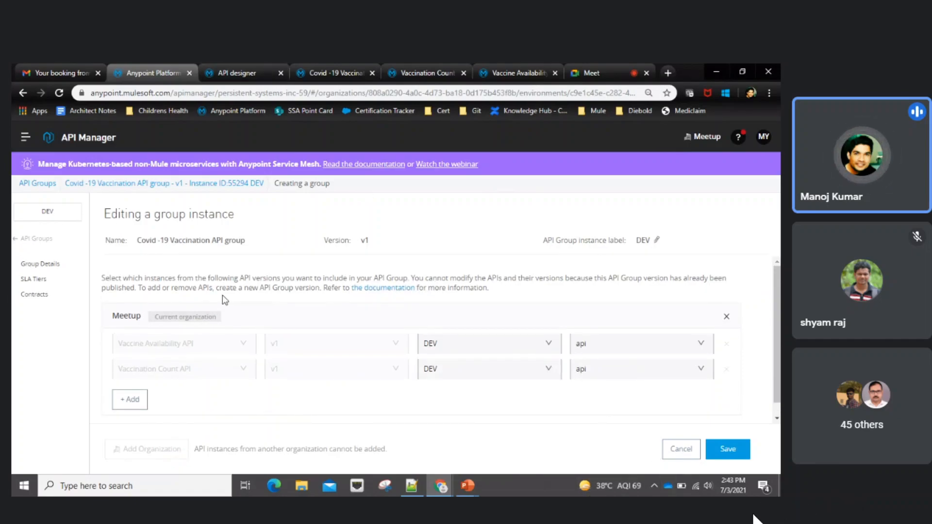
click(680, 450)
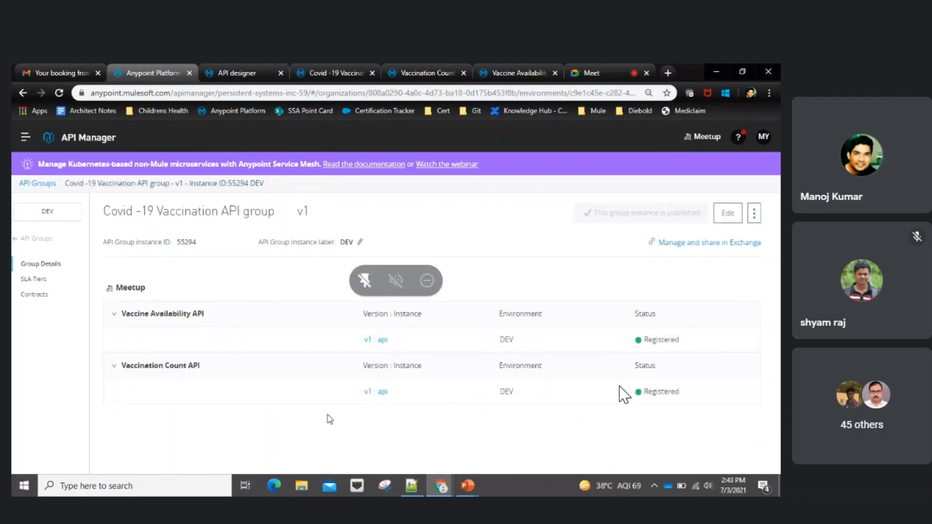
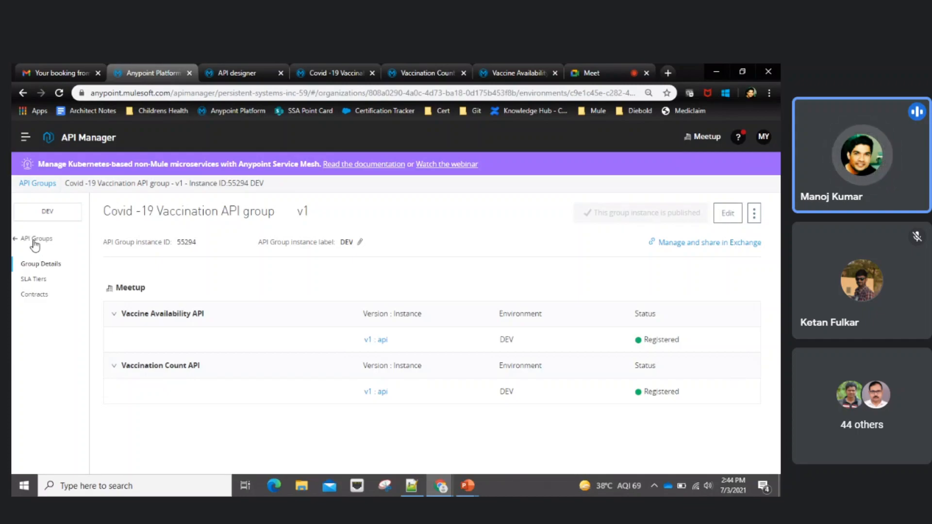
- Start a new group instance for v1 of the Covid -19 Vaccination API group, examine its API rows, and cancel it
click(35, 239)
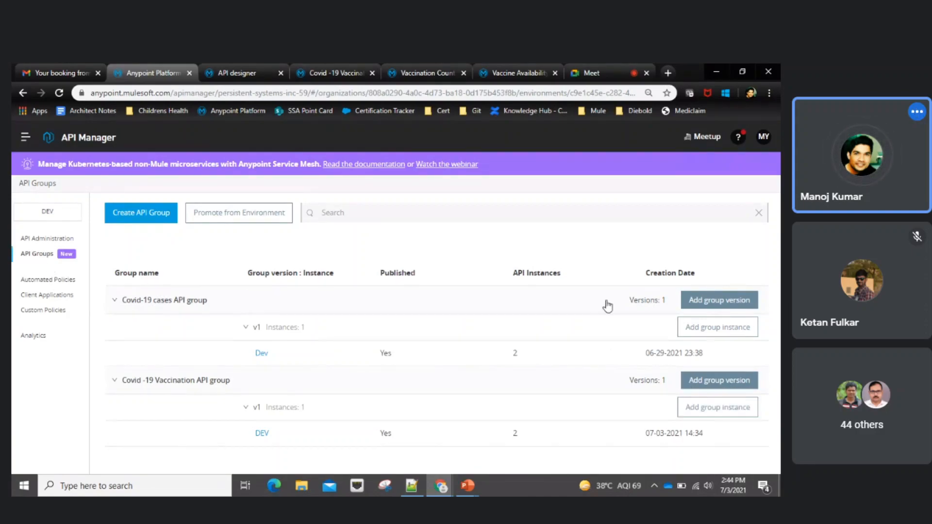
click(724, 410)
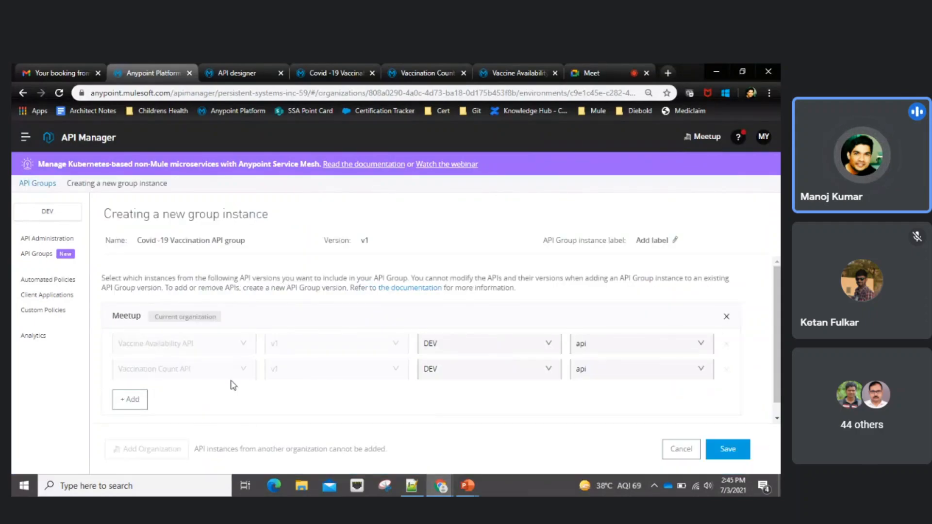
click(685, 458)
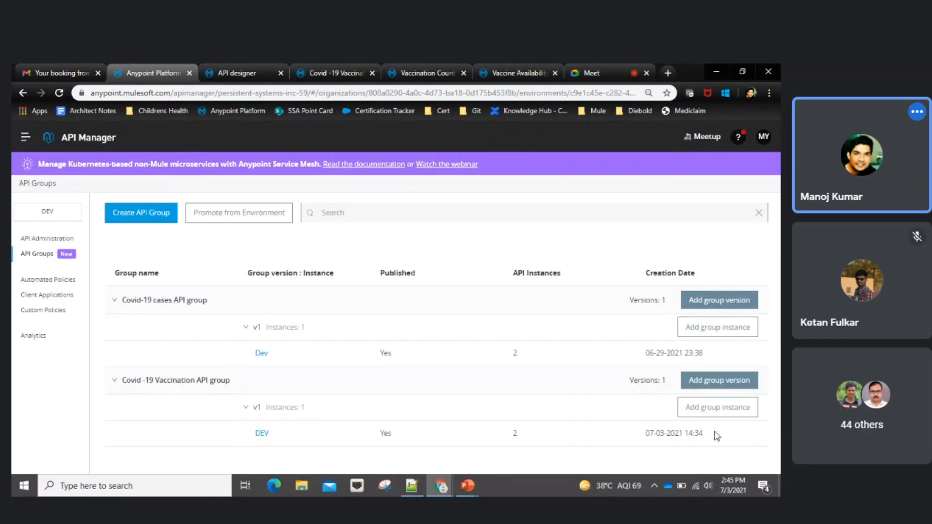
- Start adding version v2 with instance label demo to the Covid -19 Vaccination API group
click(726, 384)
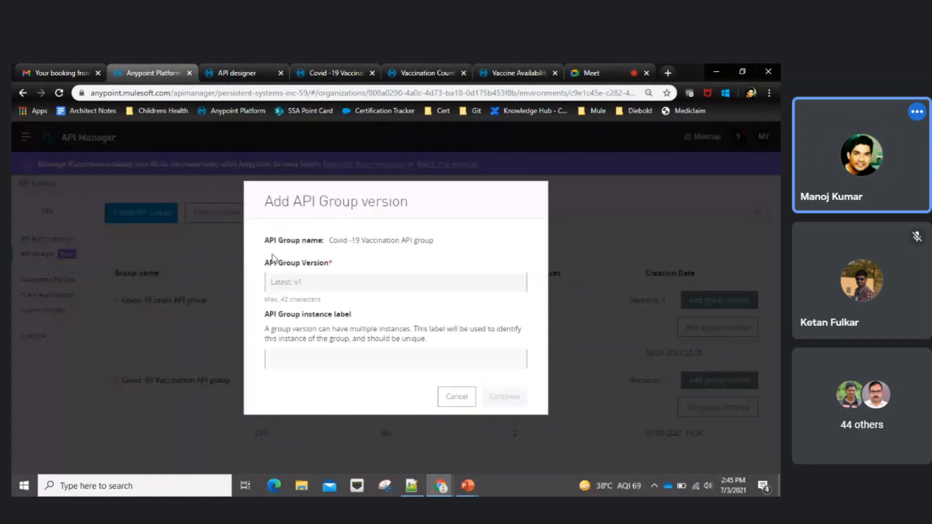
click(292, 282)
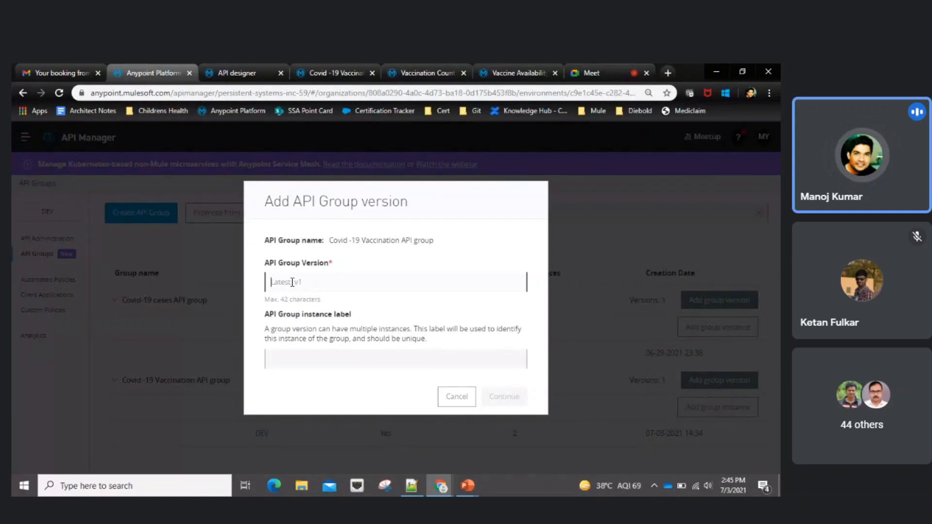
text(v2)
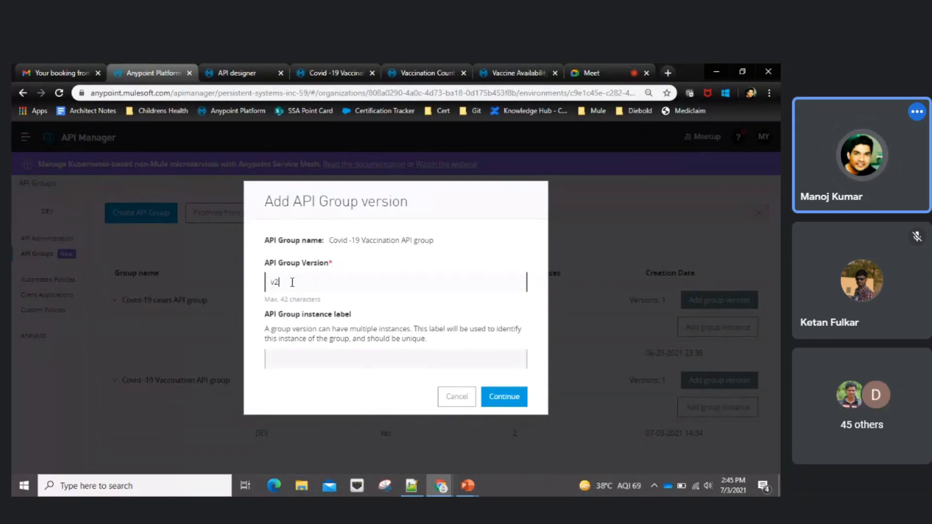
click(290, 358)
text(demo)
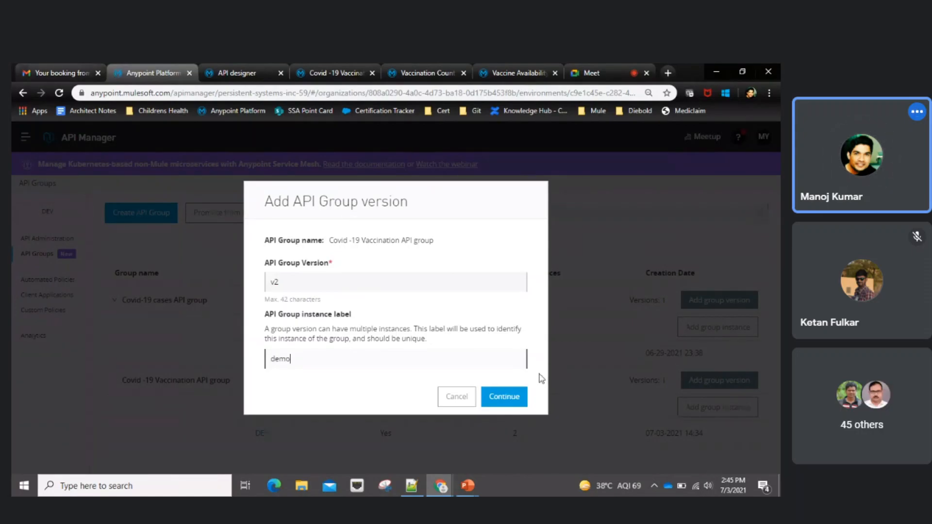
click(517, 402)
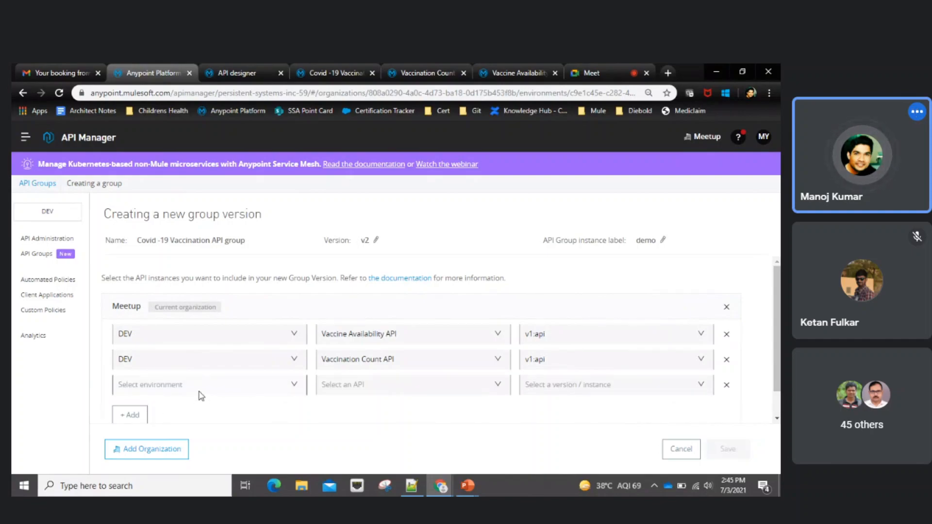
- Set the empty row's environment to DEV and examine which APIs can be included in the new group version
click(199, 392)
click(183, 405)
click(335, 391)
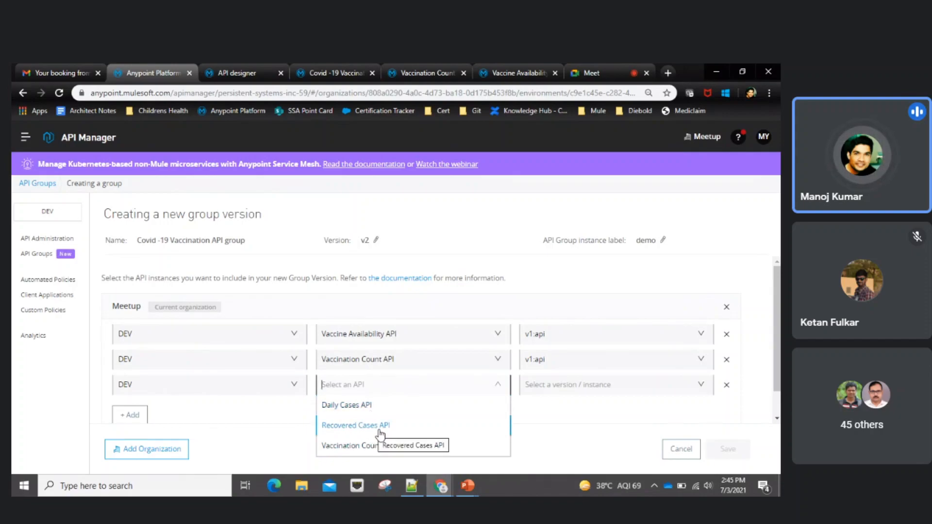
click(558, 430)
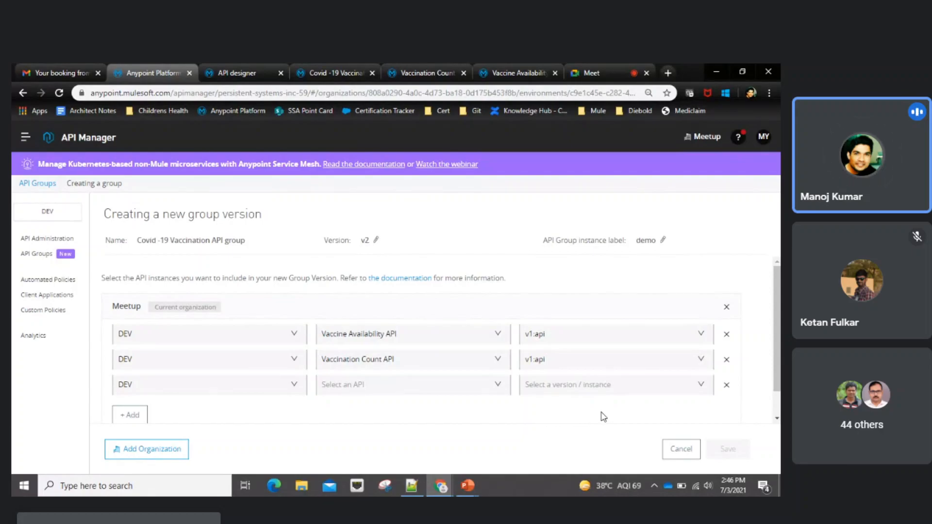
- Check the published group's version in Exchange, and cancel creating the v2 group version
click(337, 73)
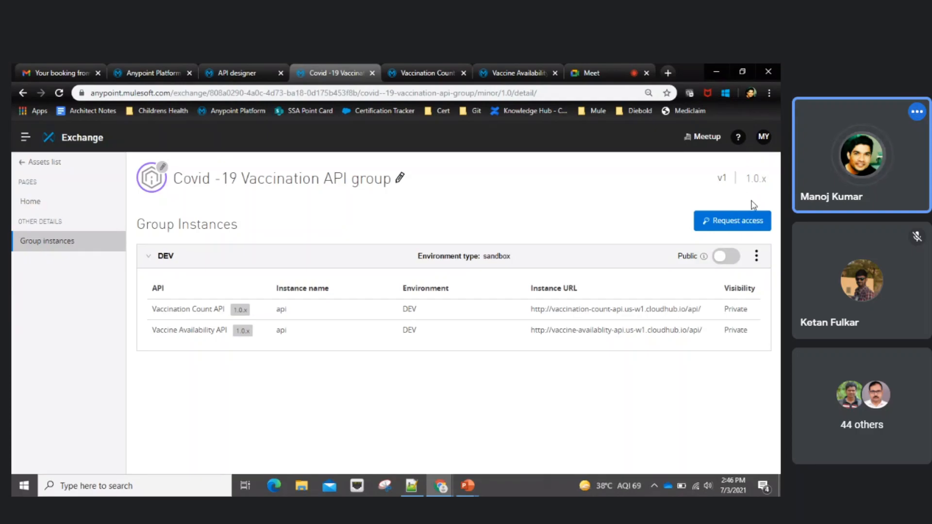
click(167, 69)
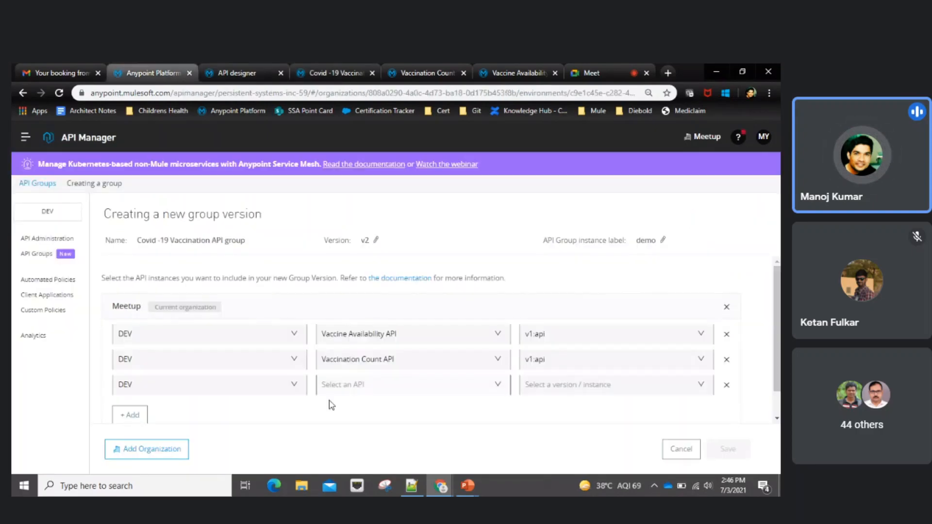
click(281, 73)
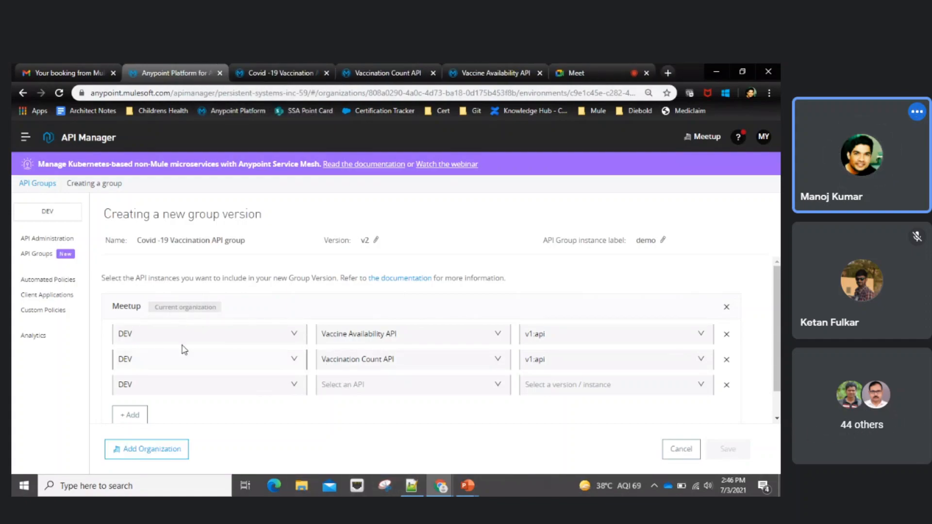
click(681, 450)
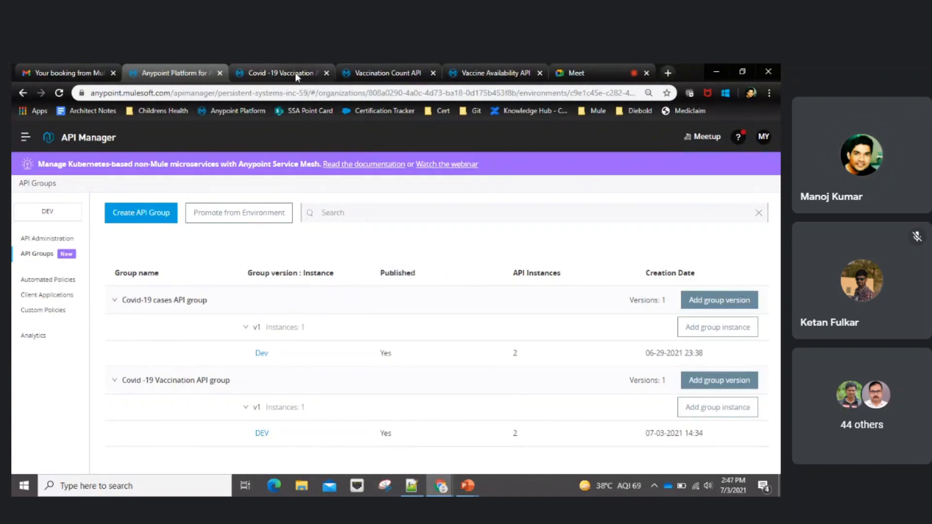
- Review the Covid -19 Vaccination API group's DEV instance in Exchange and return to the API Groups list
click(281, 68)
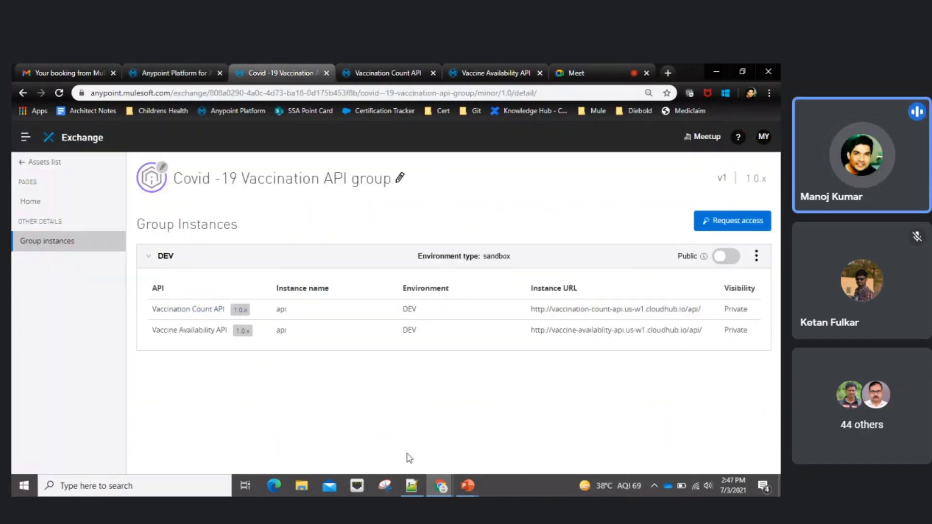
click(179, 70)
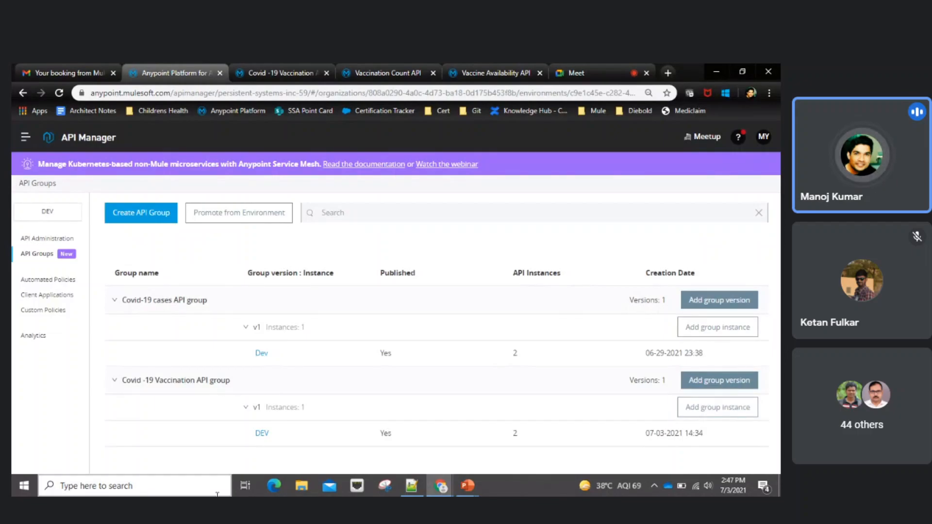
- Try adding a v1 group instance to the Covid -19 Vaccination API group with Vaccination Count API v1, DEV, demo, and cancel it
click(747, 413)
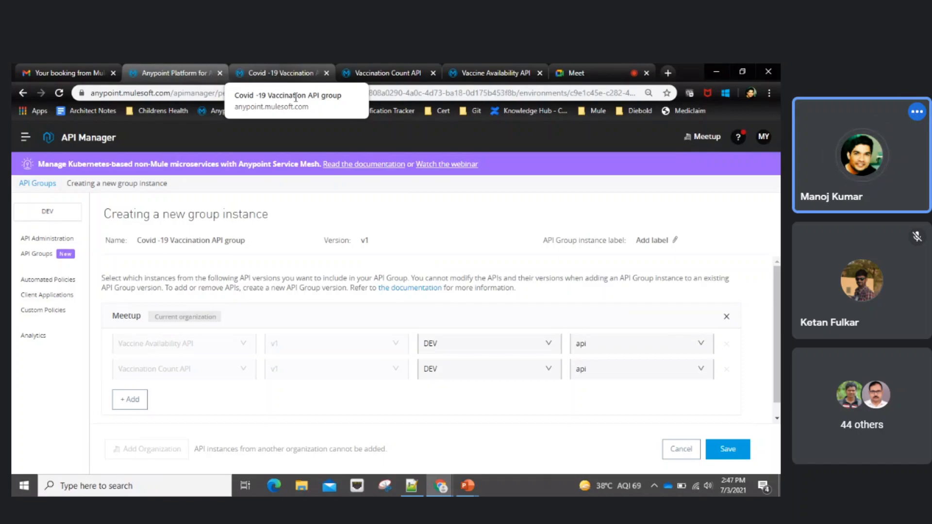
click(130, 400)
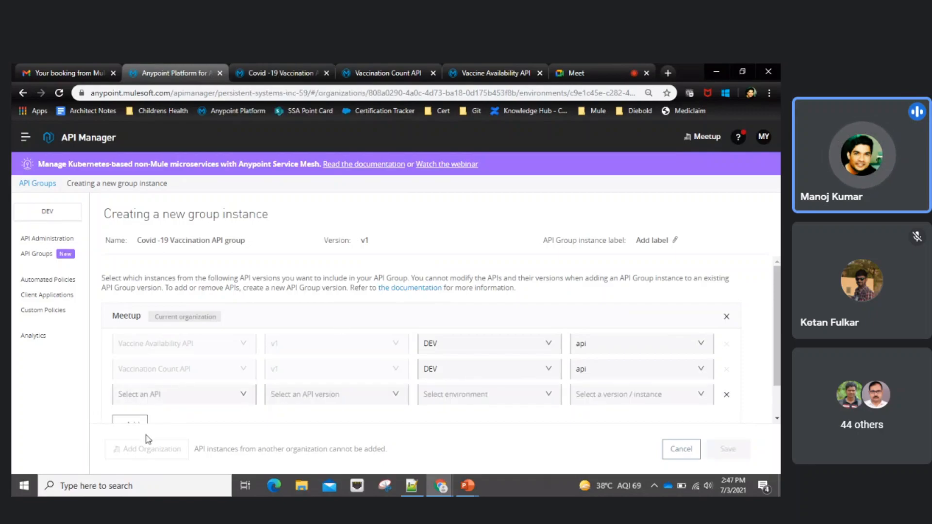
click(210, 402)
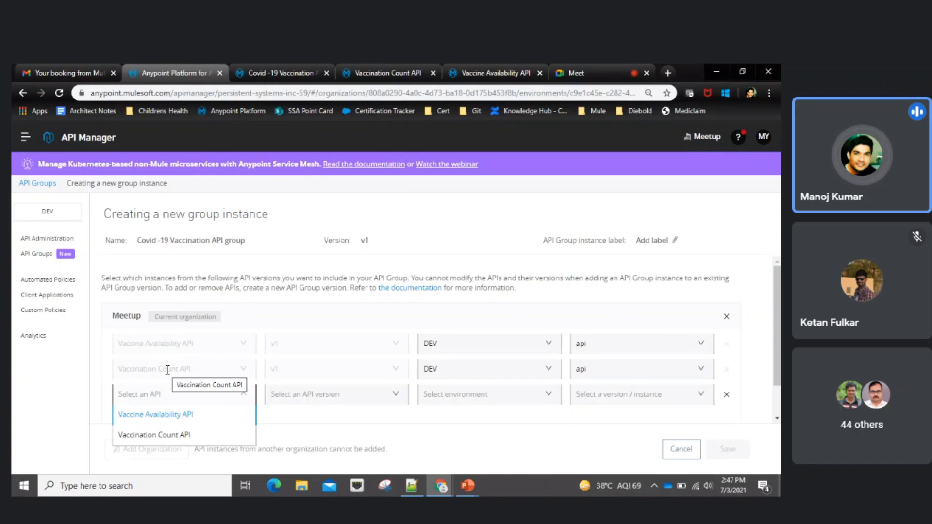
click(171, 437)
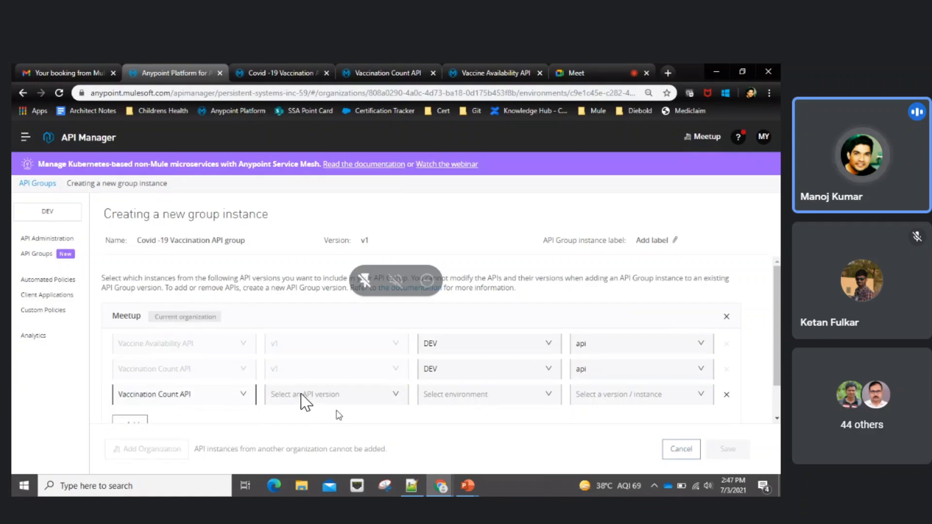
click(308, 399)
click(306, 418)
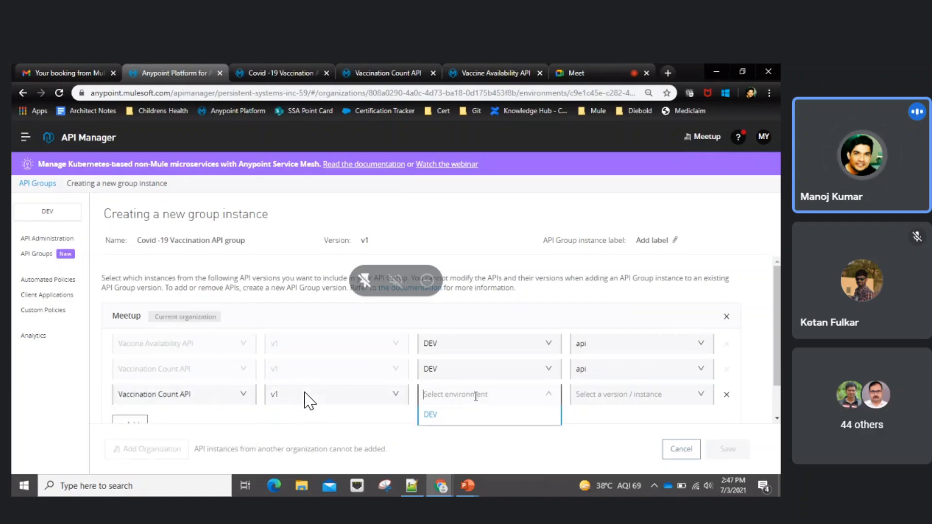
click(457, 422)
click(646, 396)
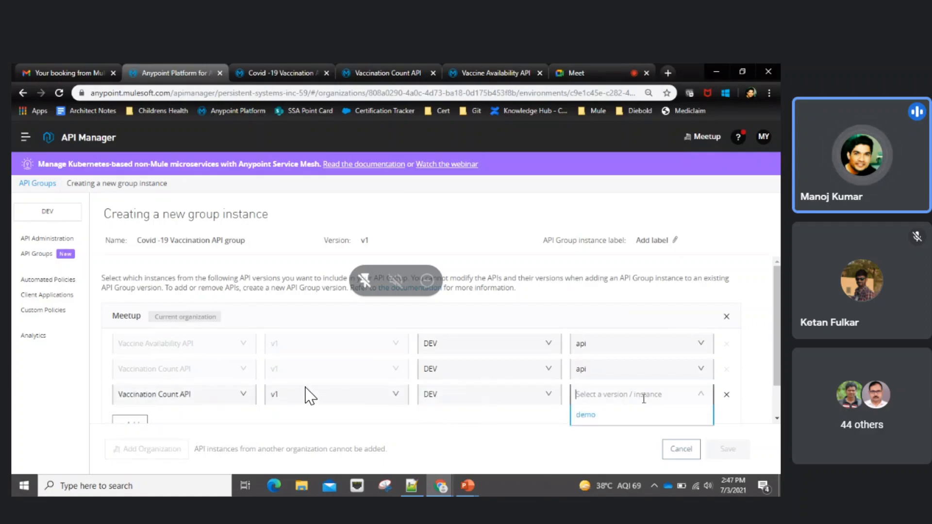
click(593, 417)
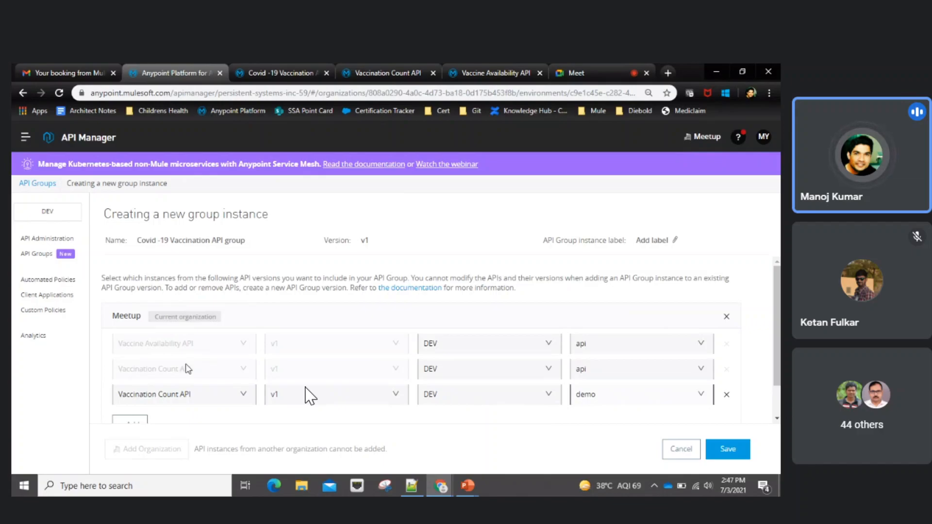
click(679, 455)
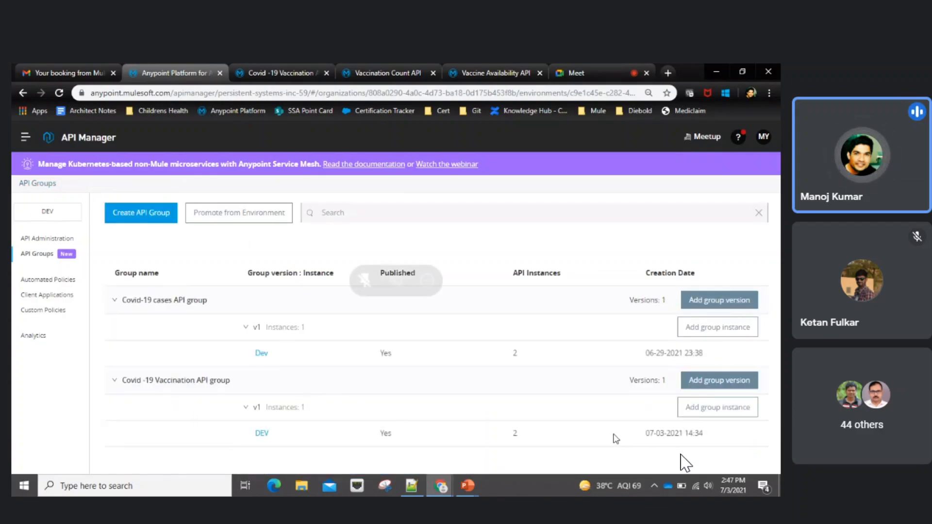
- Check the Covid -19 Vaccination API group's version in Exchange and return to the API Groups list
click(737, 383)
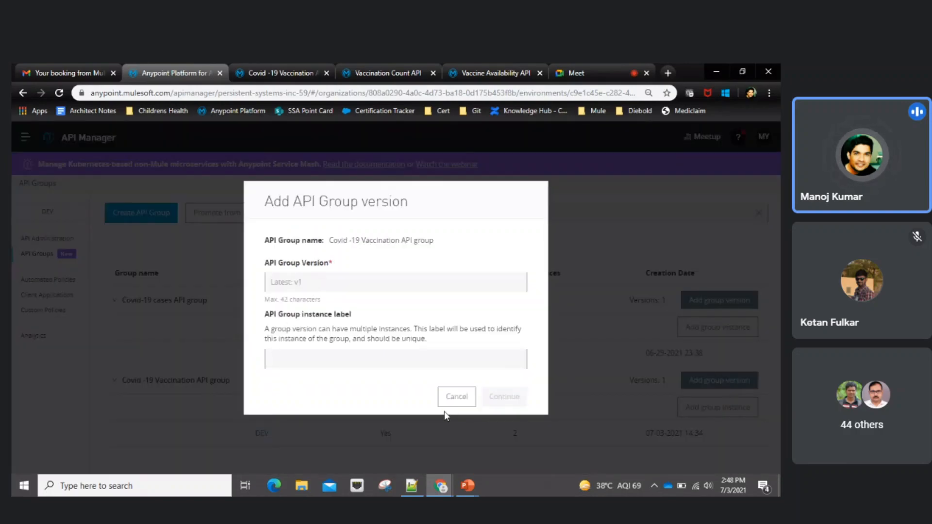
click(452, 398)
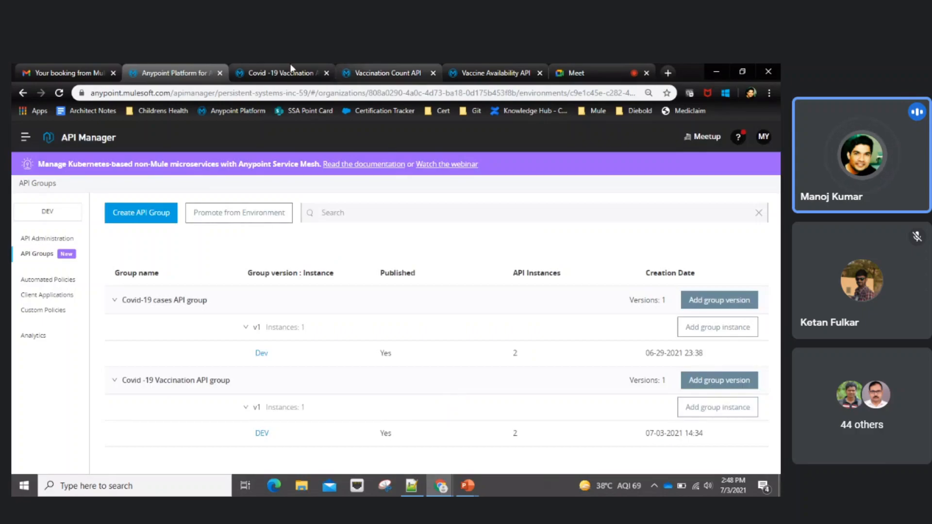
click(253, 69)
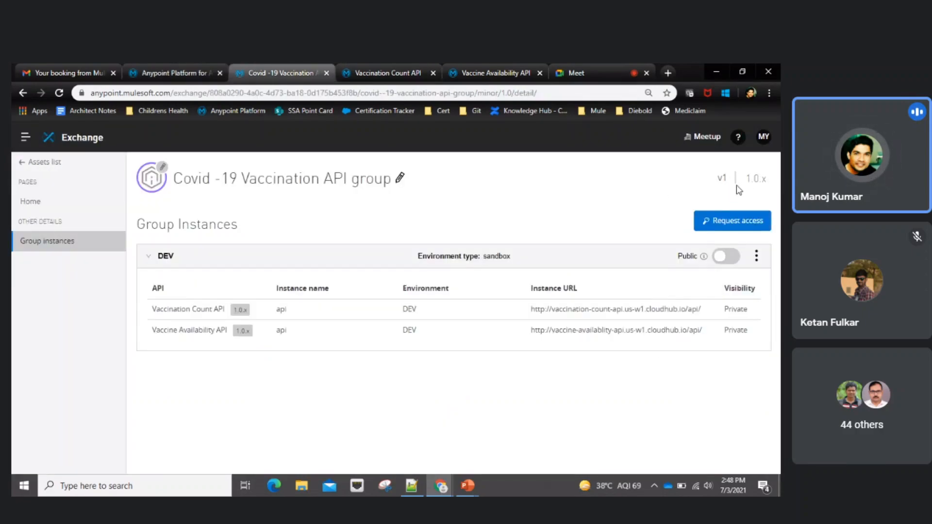
click(180, 73)
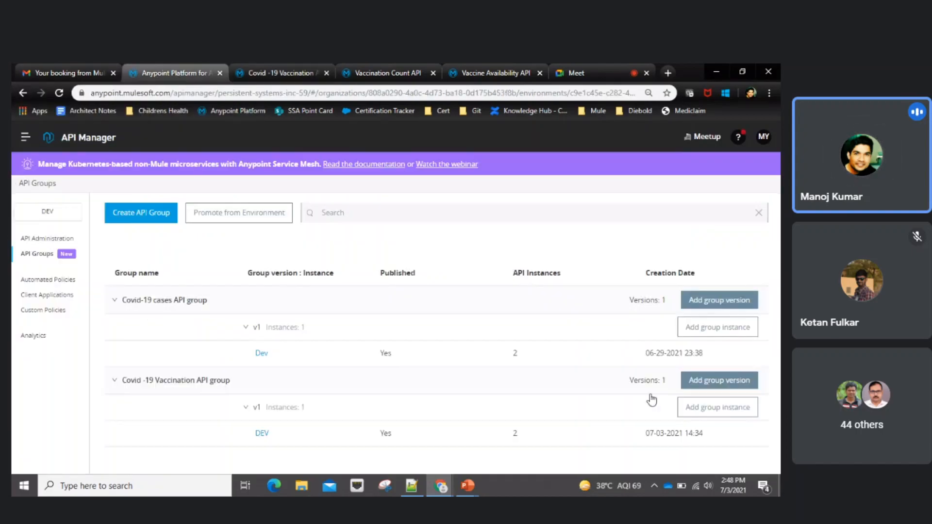
- Try adding version v2 with instance label demo to the Covid -19 Vaccination API group, and cancel the new group version
click(704, 384)
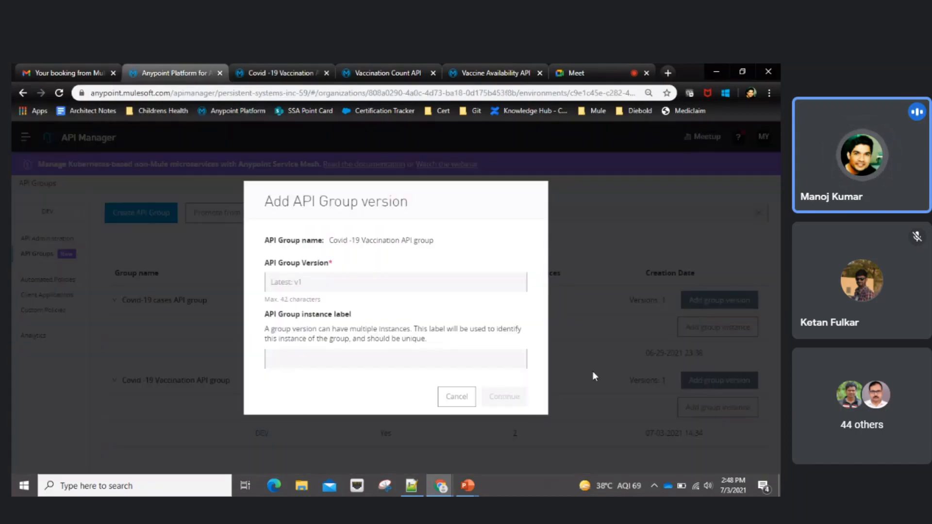
click(299, 285)
text(v2)
click(299, 360)
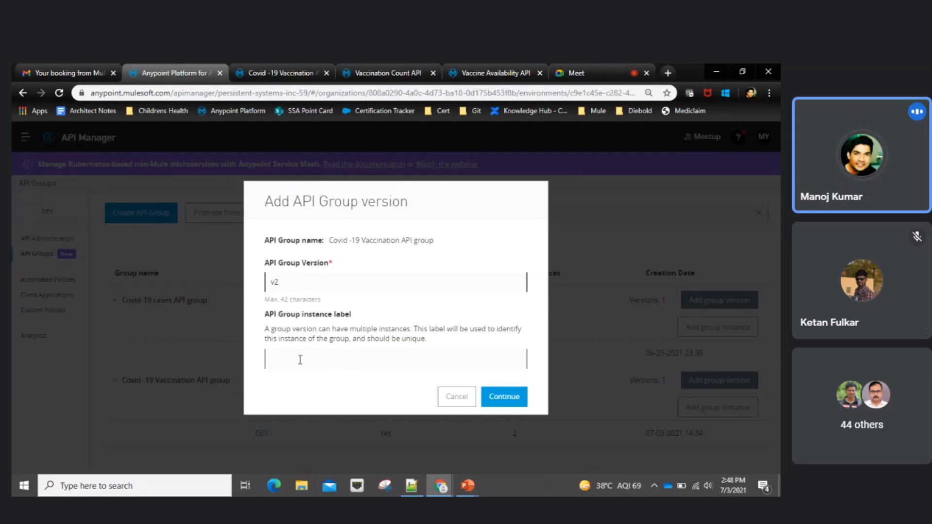
text(demo)
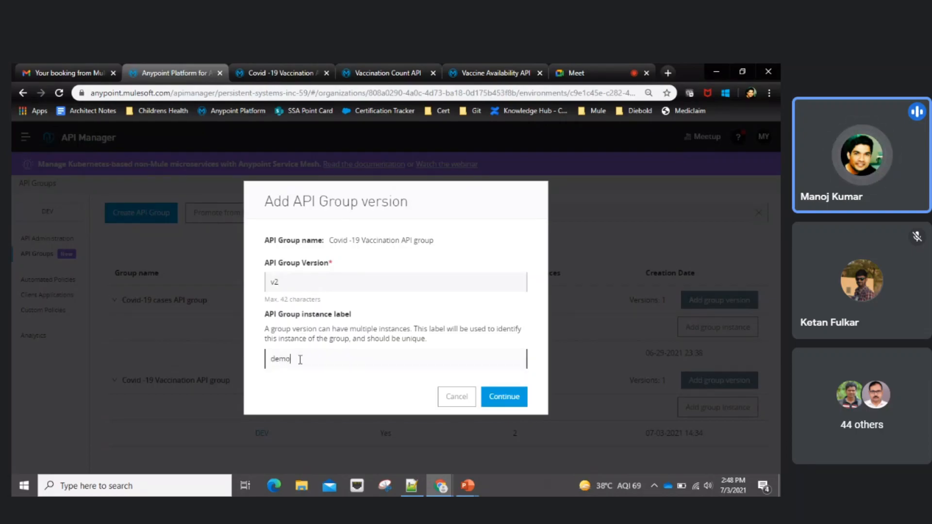
click(500, 398)
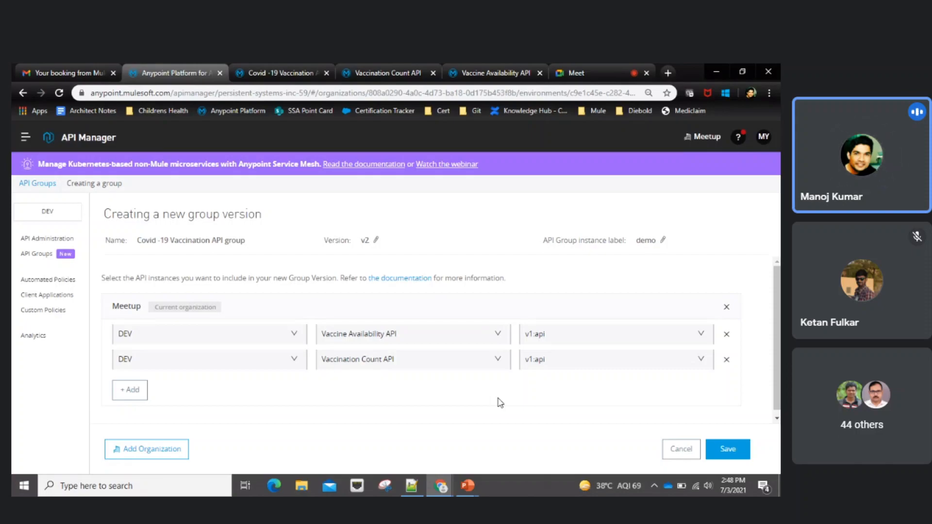
click(675, 454)
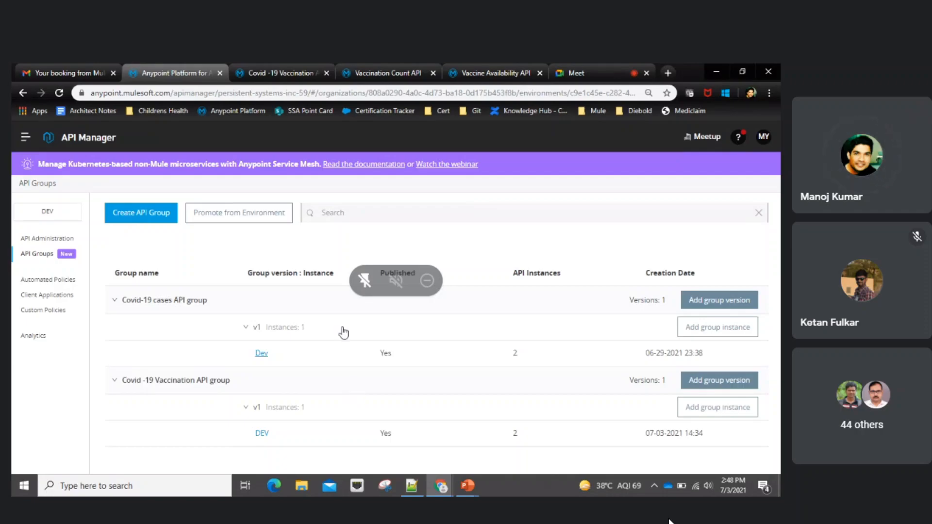
- Examine the Vaccination Count API's demo instance and its available actions in API Administration, and go back to the API Groups list
click(37, 240)
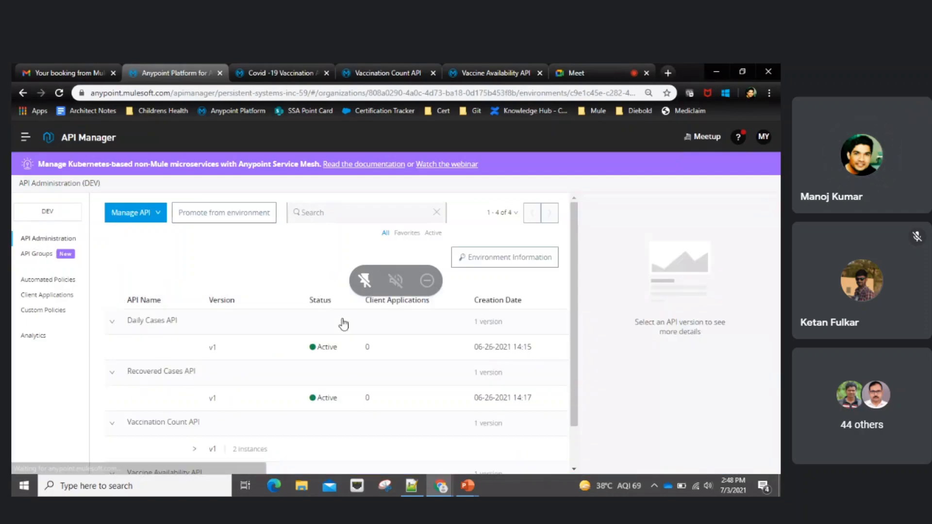
scroll(340, 335, down, 1)
click(194, 397)
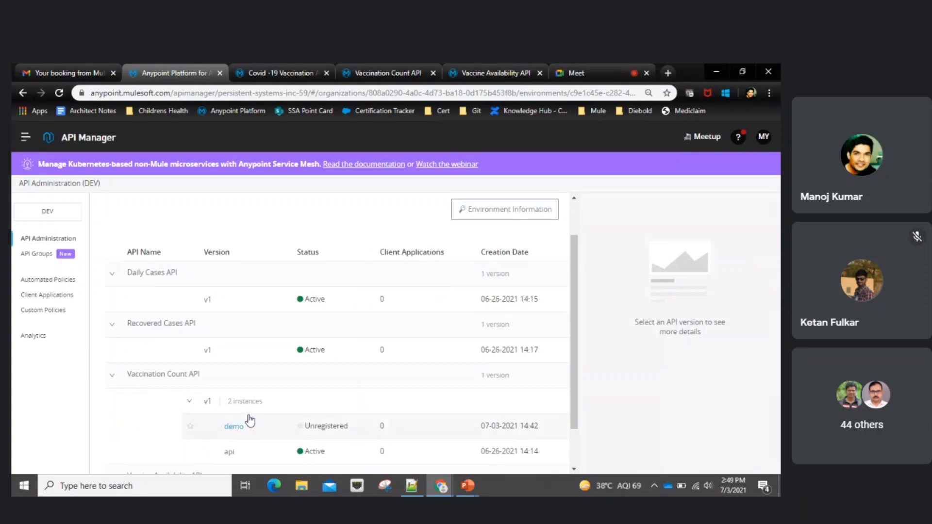
scroll(253, 429, down, 1)
click(283, 382)
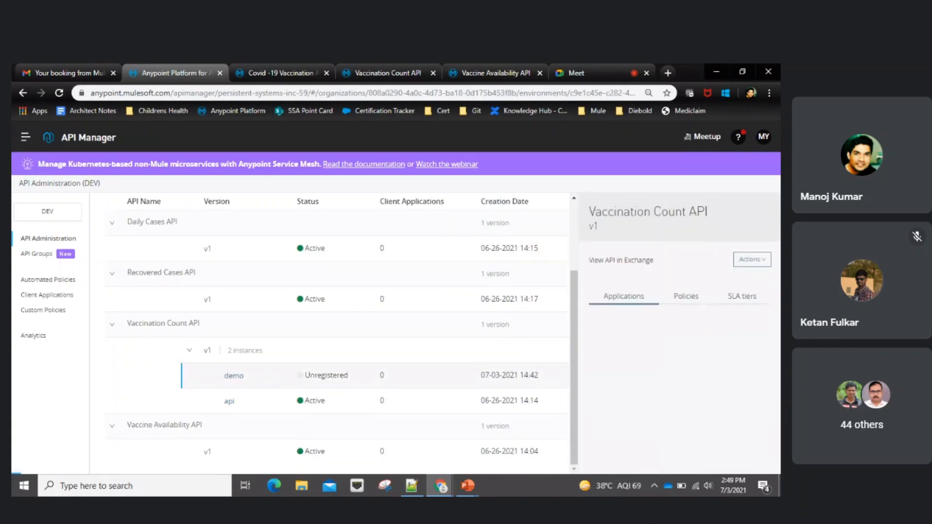
click(753, 259)
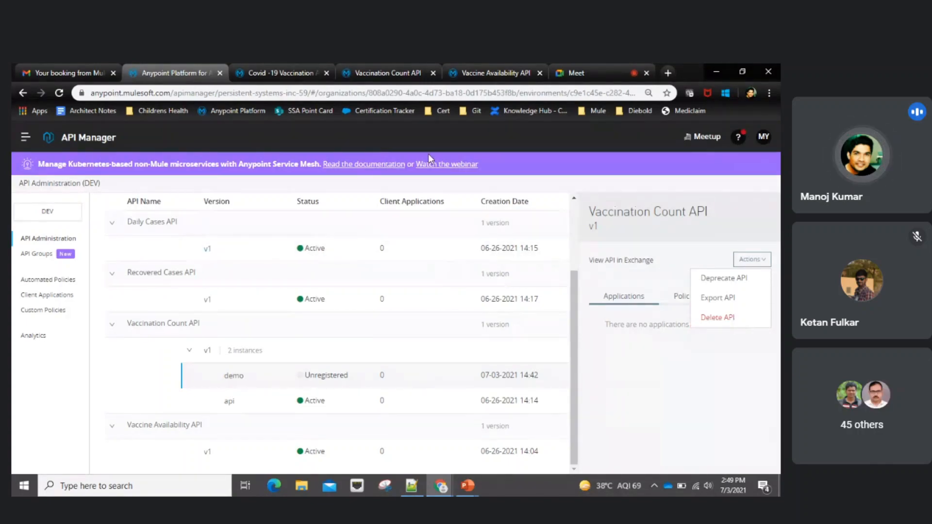
click(671, 230)
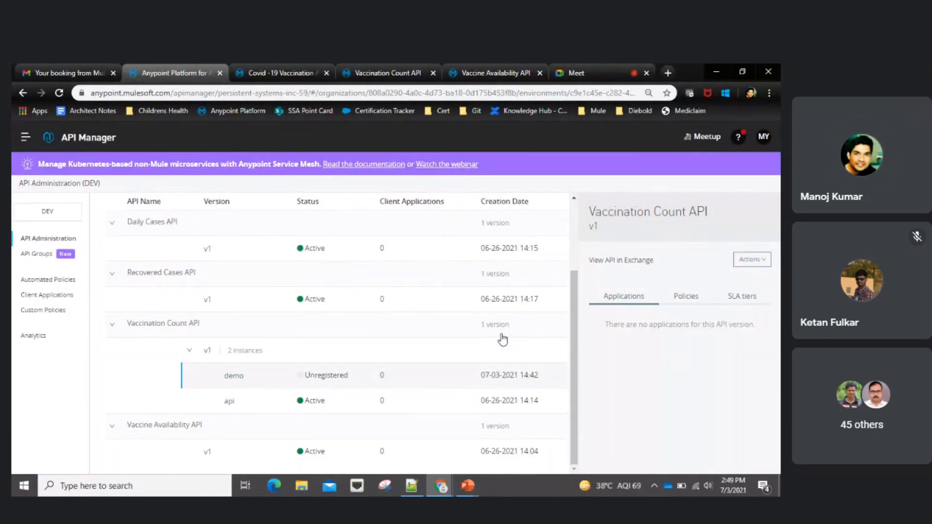
click(47, 256)
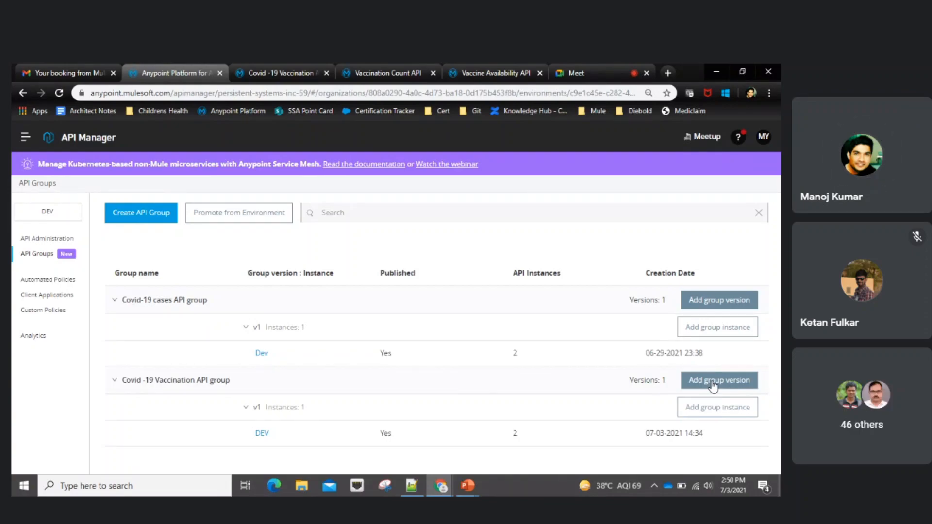
- Expand Vaccination Count API v1 in API Administration and select its demo instance
click(42, 240)
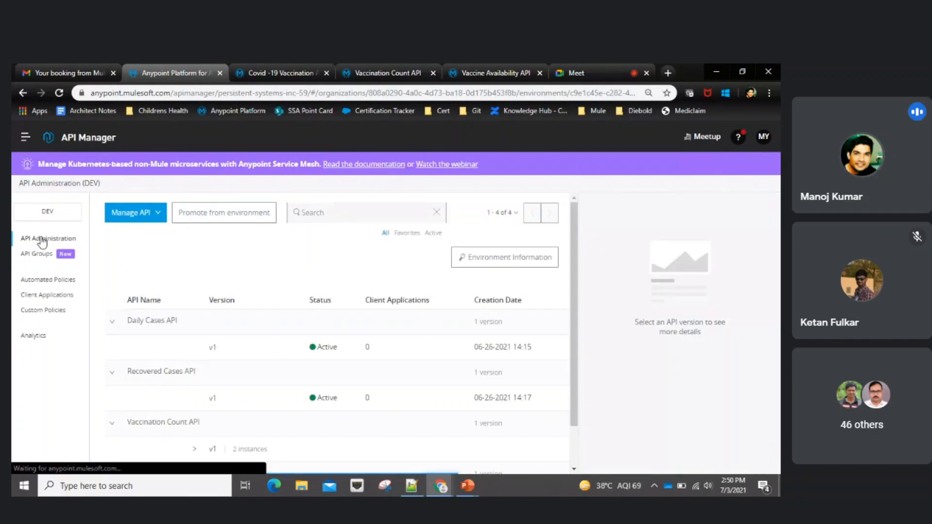
scroll(272, 438, down, 1)
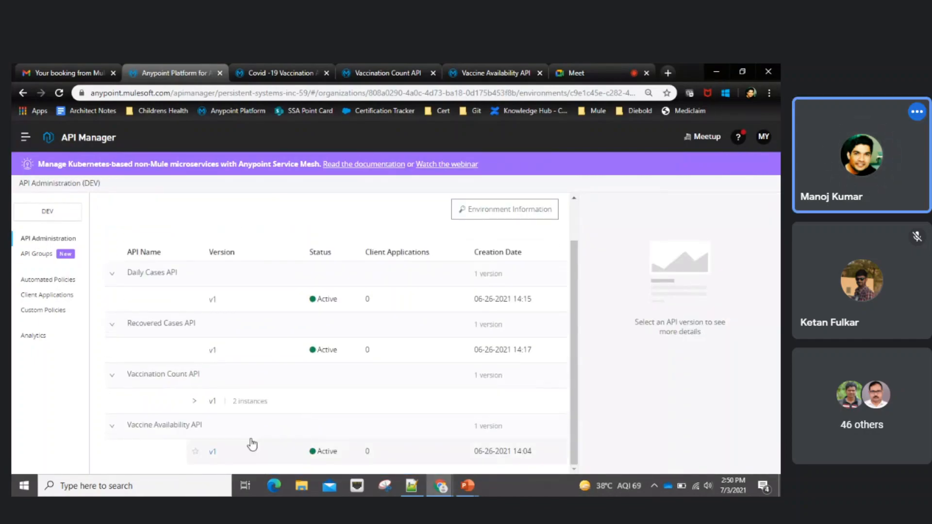
click(195, 402)
click(267, 430)
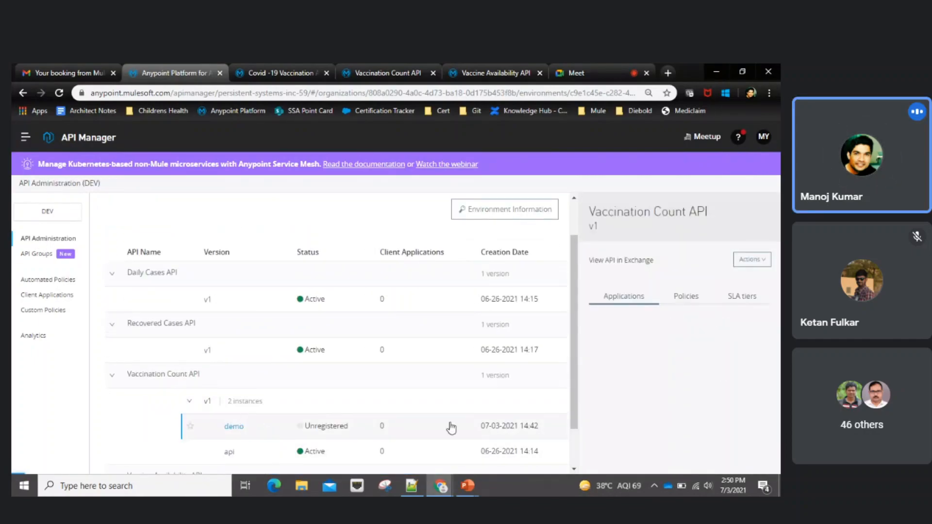
click(753, 260)
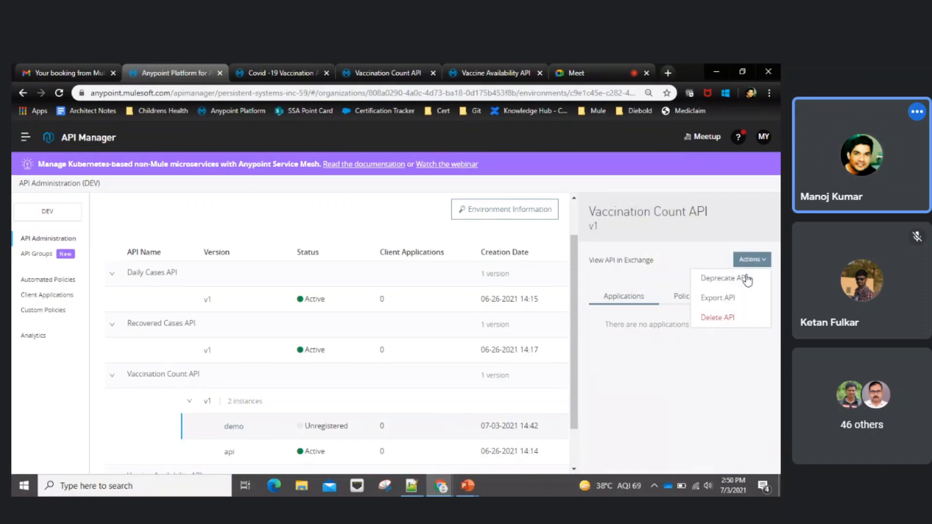
click(727, 319)
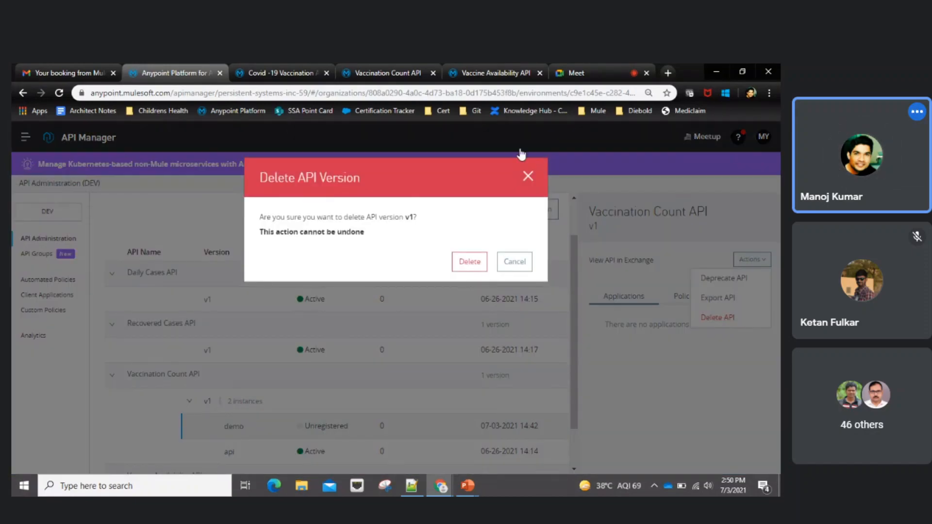
click(527, 176)
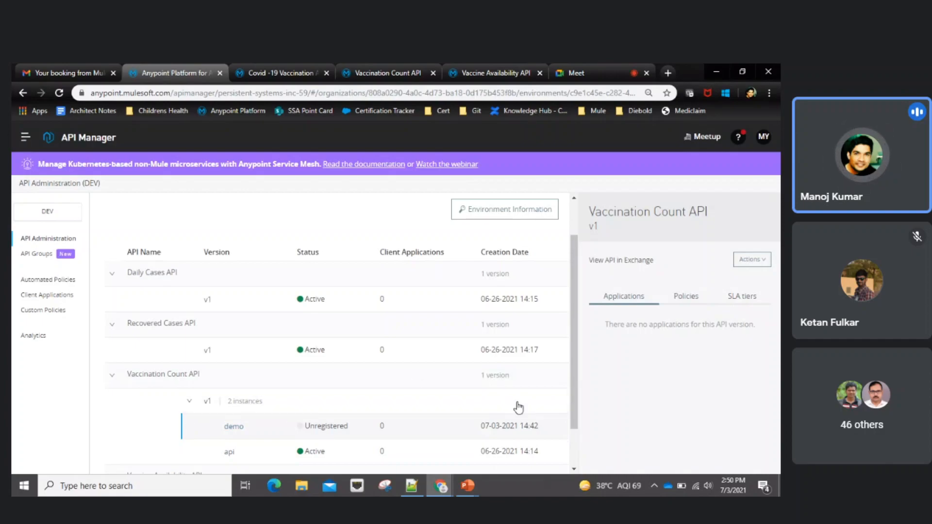
- Delete the demo instance of Vaccination Count API v1 and return to the API Groups list
scroll(311, 417, down, 1)
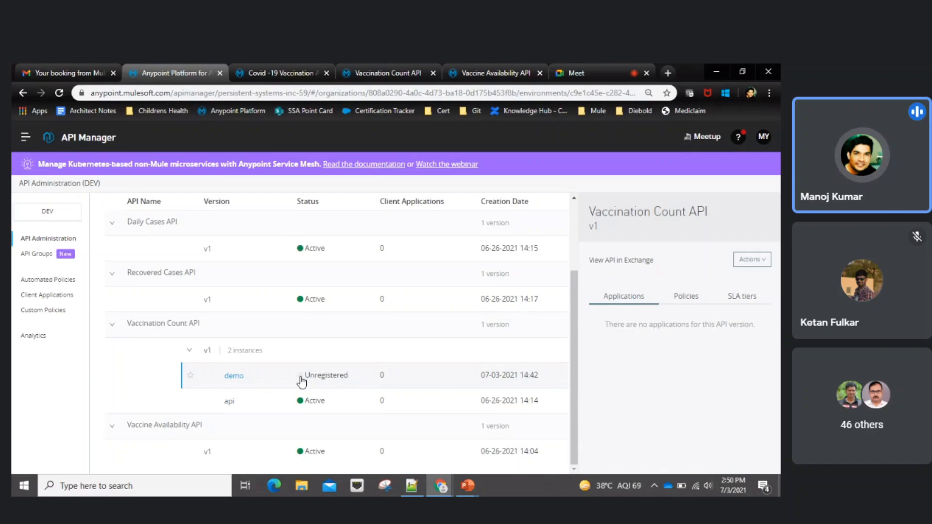
click(764, 262)
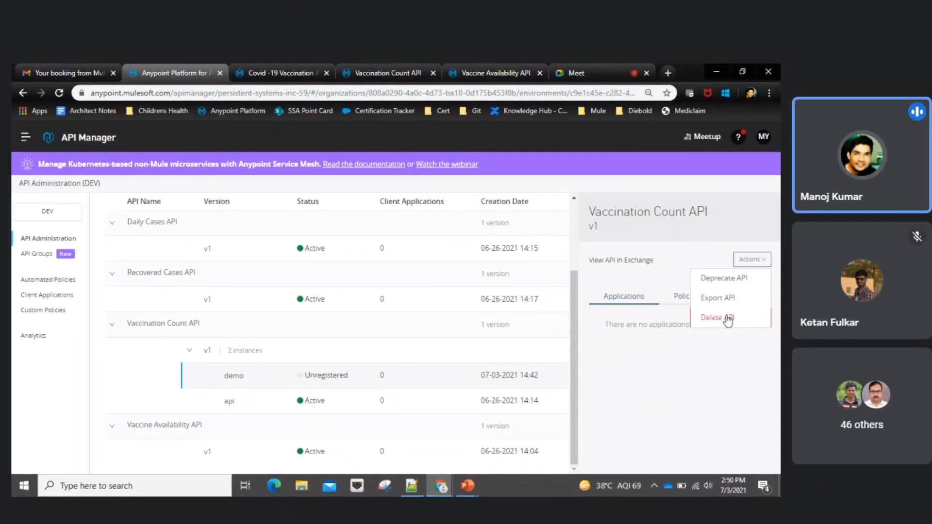
click(728, 319)
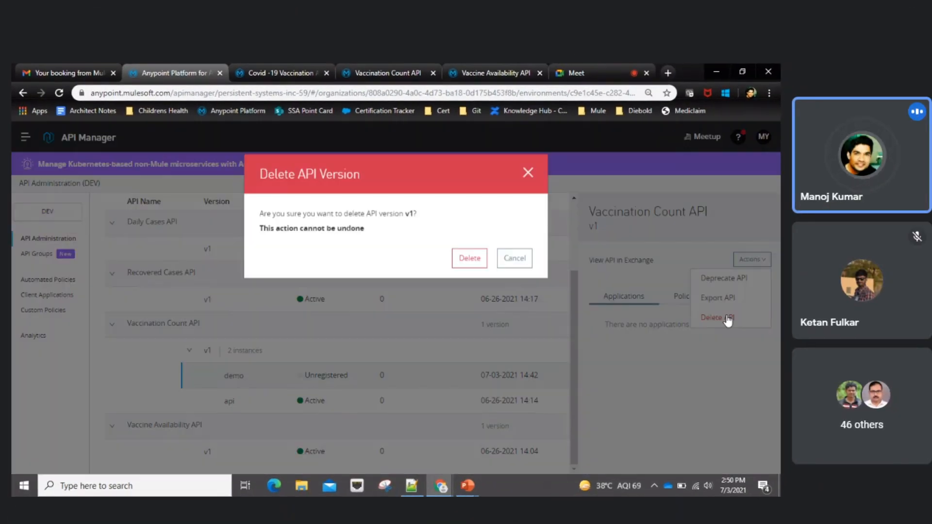
click(468, 270)
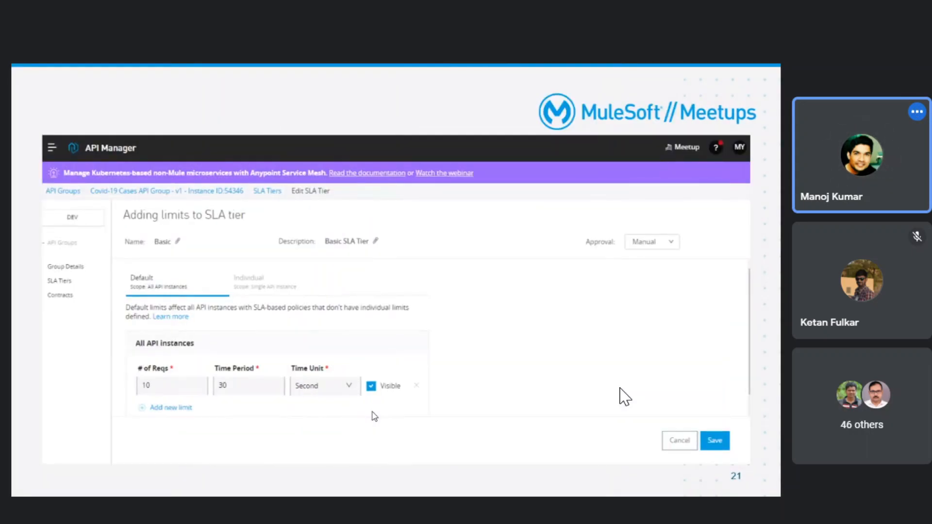
key(alt+Tab)
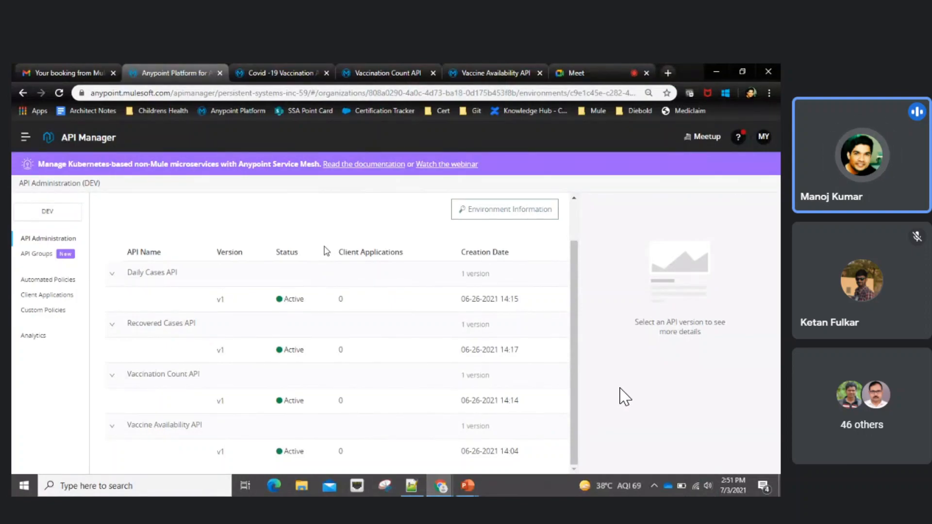
click(48, 254)
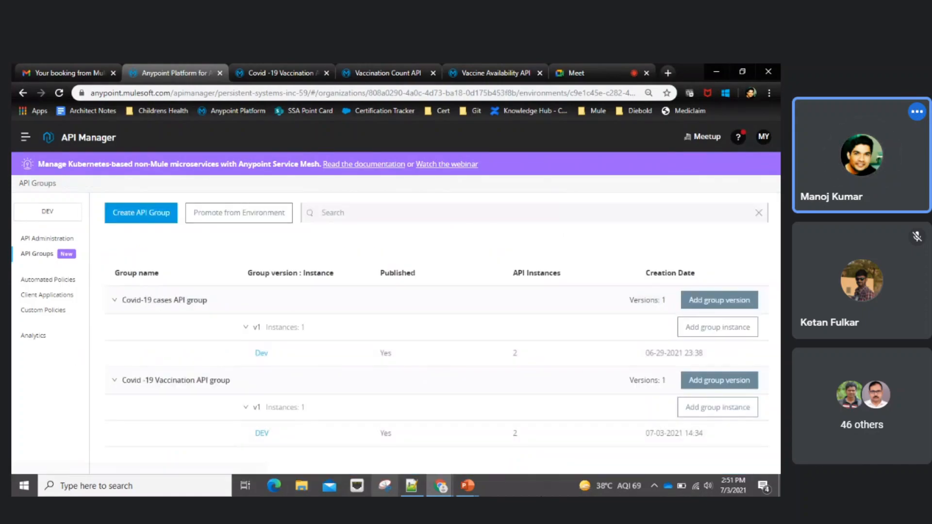
- Open the DEV instance of the Covid -19 Vaccination API group v1 and go to its SLA tiers
click(262, 434)
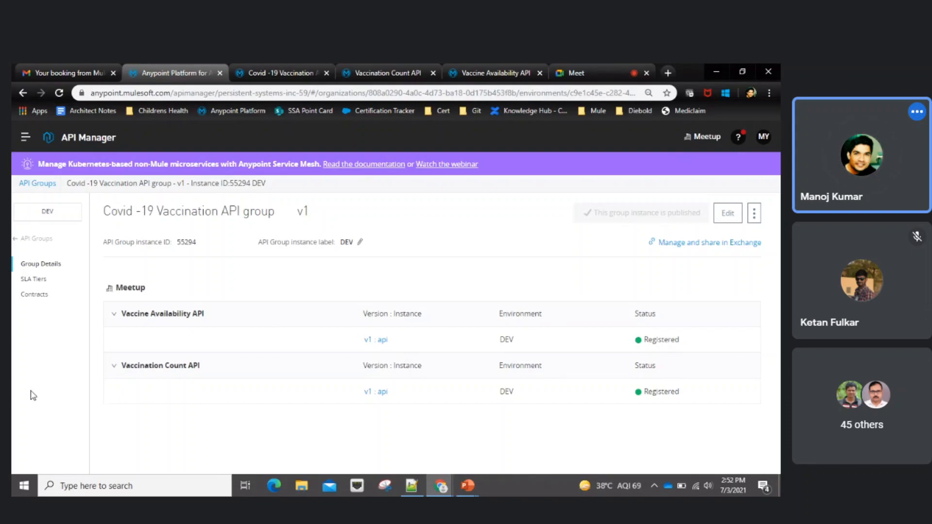
click(22, 243)
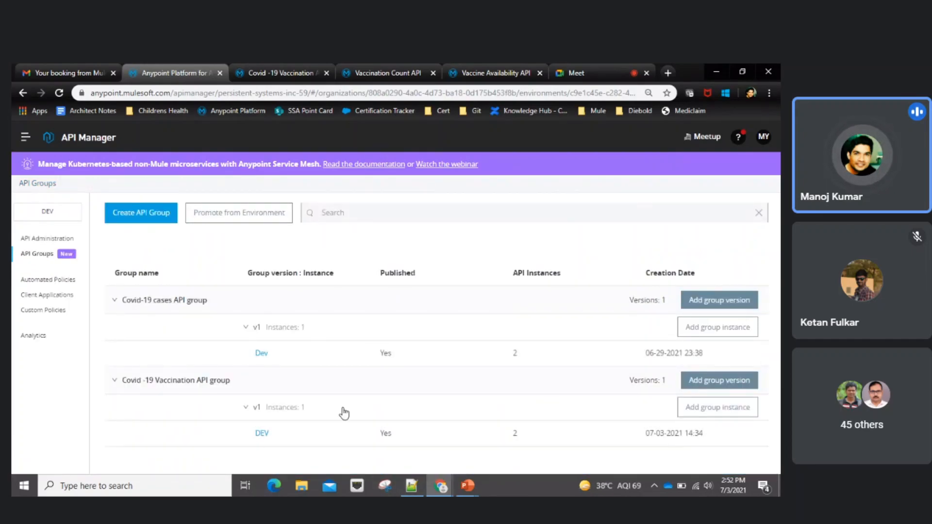
click(262, 436)
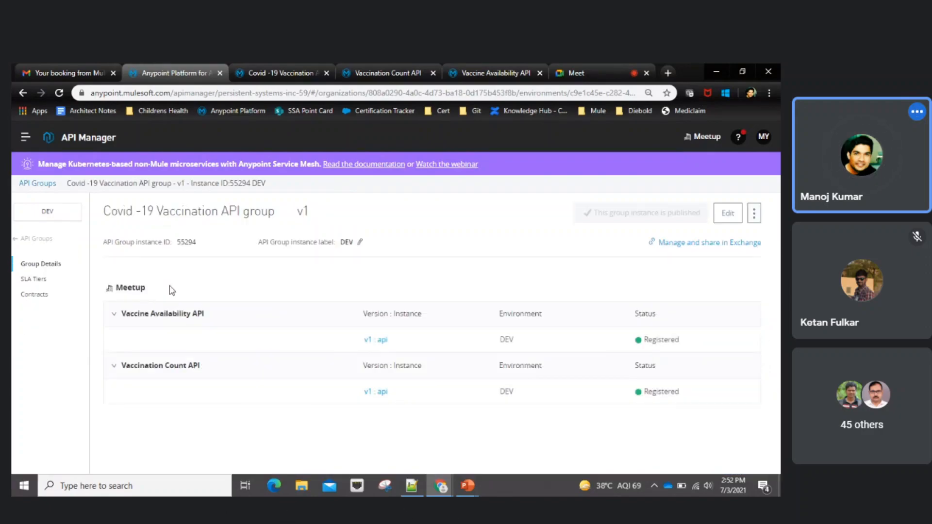
click(33, 280)
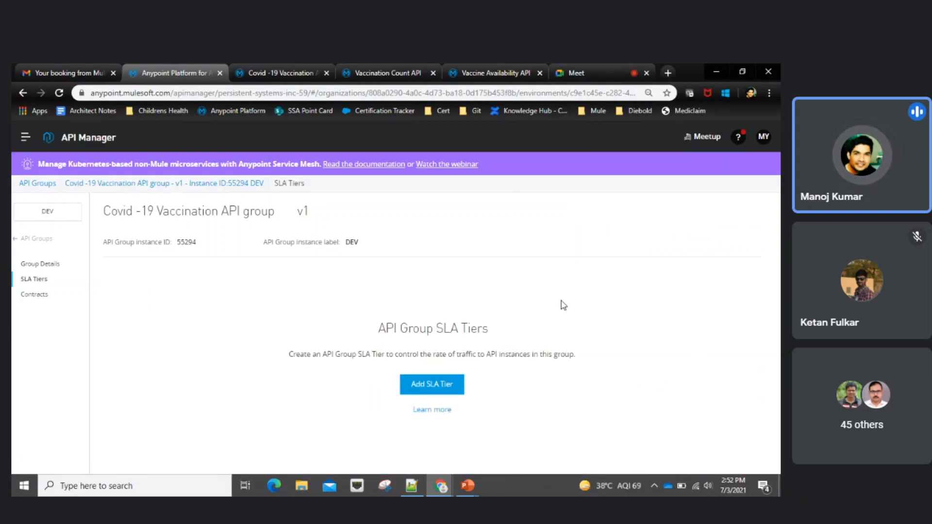
click(434, 391)
click(452, 413)
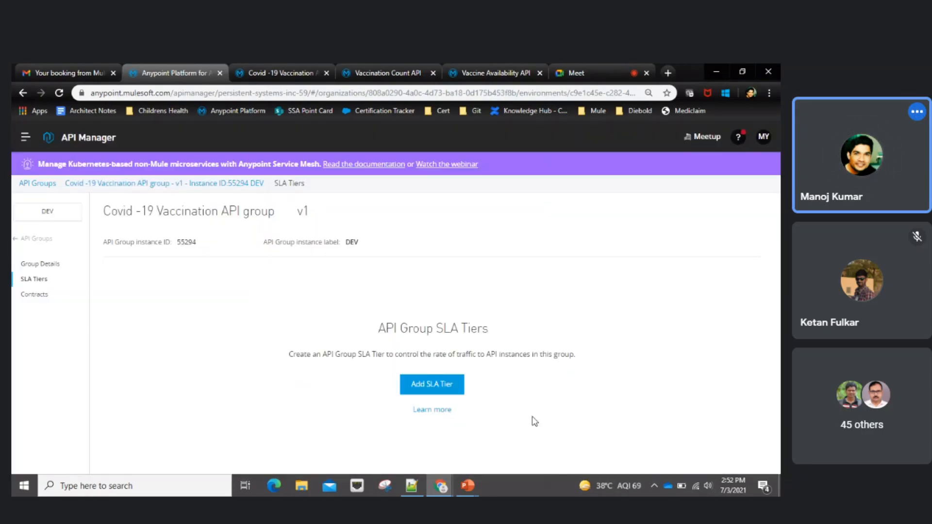
- Create an SLA tier named Basic with the description Basic Tier and Manual approval, and continue to its limits
click(431, 391)
click(318, 240)
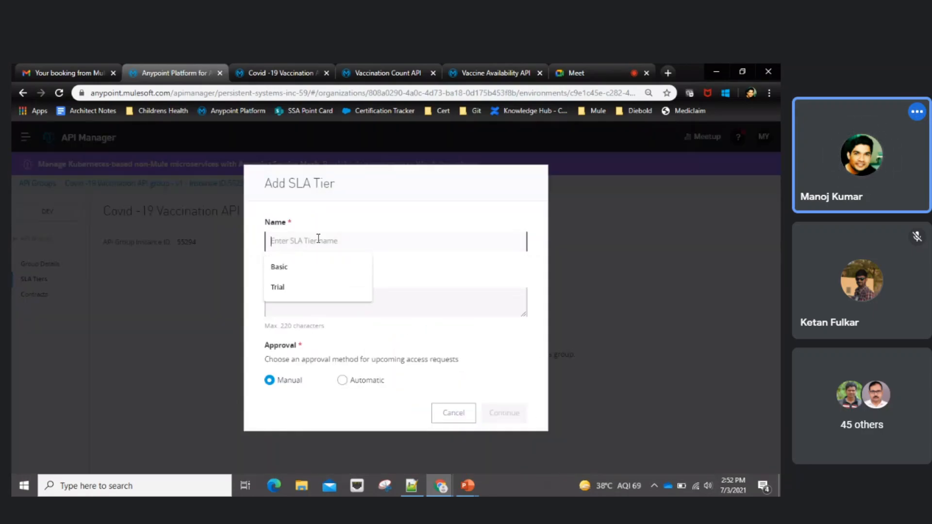
click(293, 266)
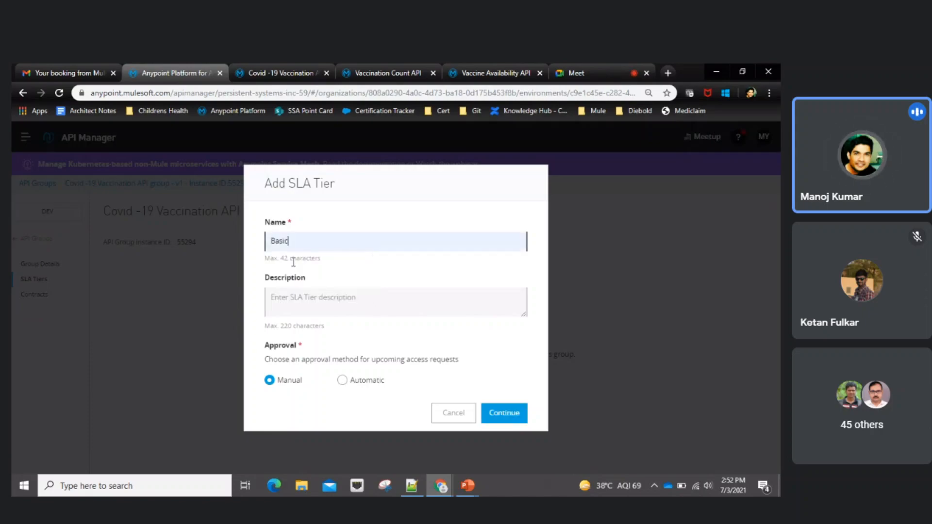
drag(292, 241, 253, 241)
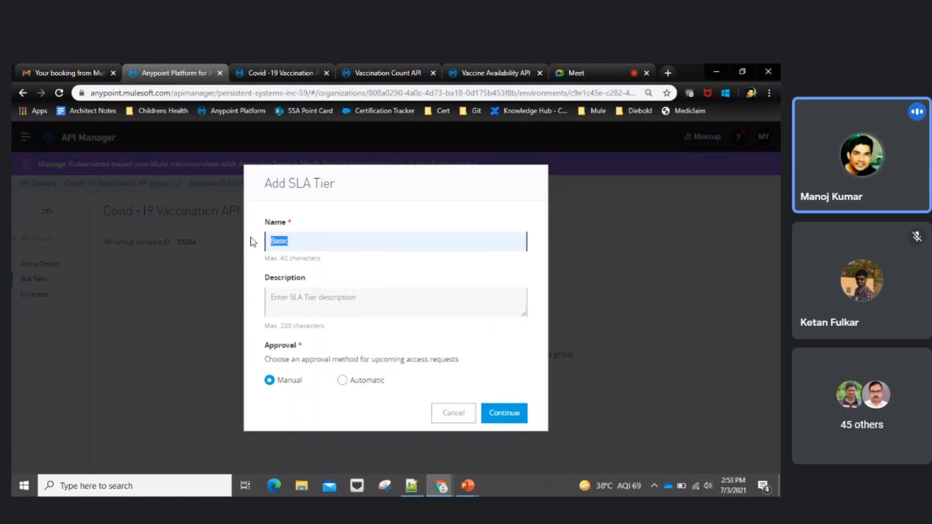
key(ctrl+c)
click(309, 299)
key(ctrl+v)
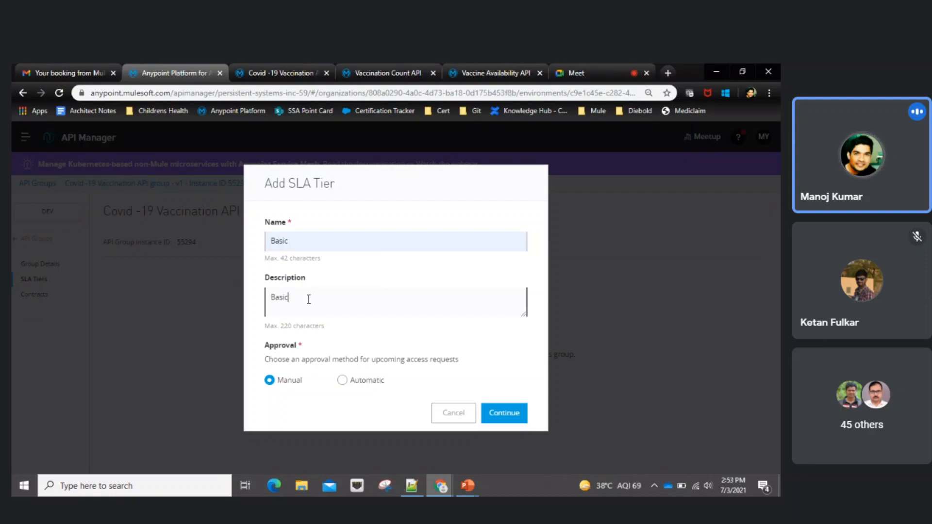
text(Tier)
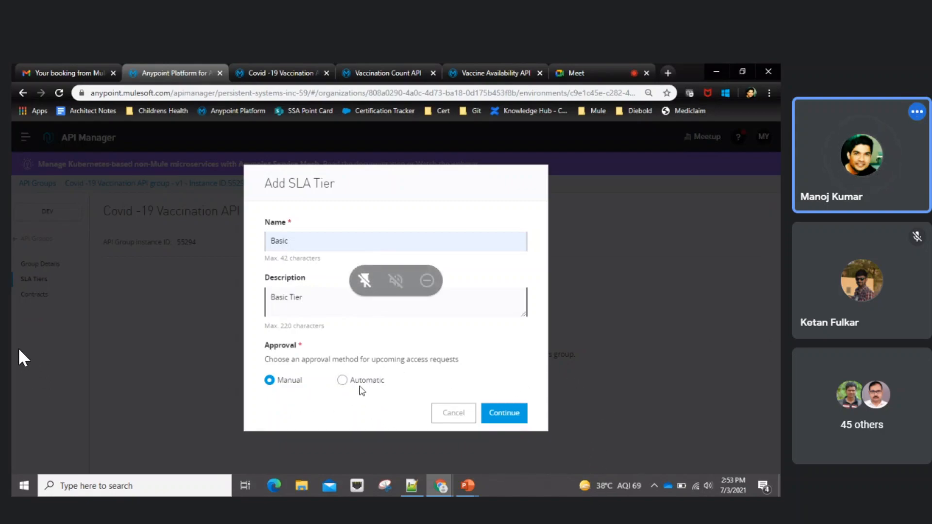
click(511, 421)
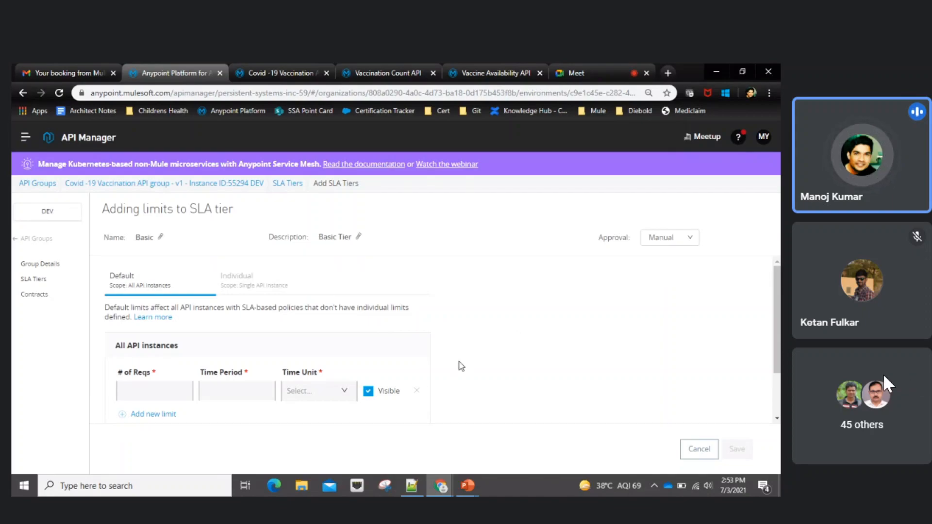
- Set the Basic tier's default limit for all API instances to 2 requests per 15 seconds and save the tier
scroll(462, 367, down, 2)
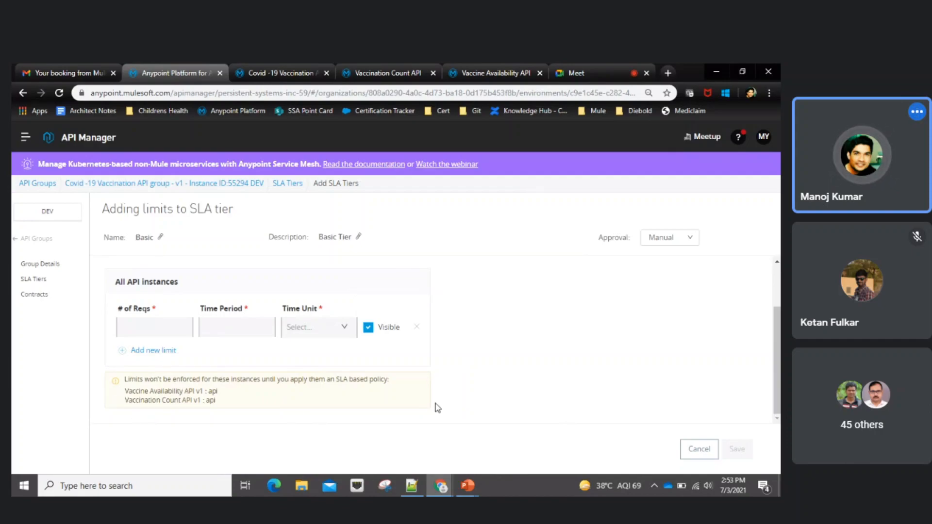
scroll(437, 407, up, 1)
scroll(437, 407, down, 1)
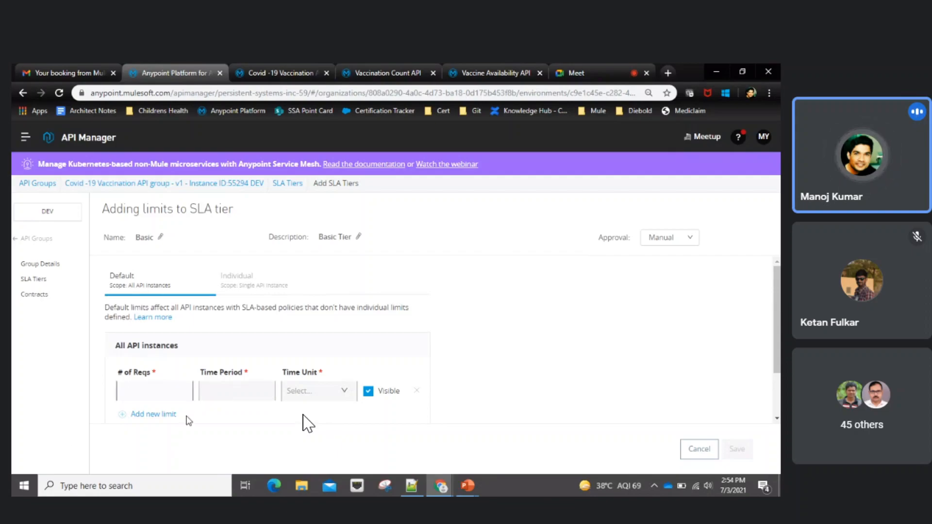
click(137, 388)
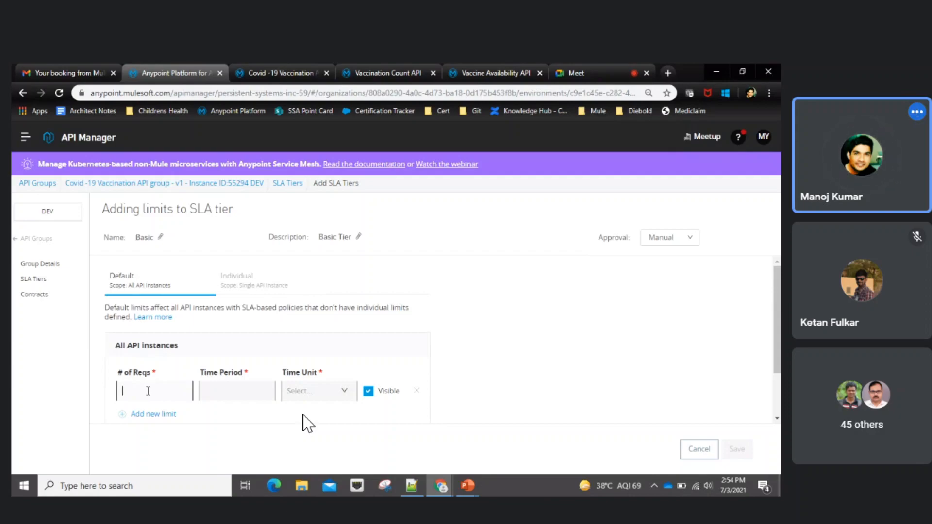
text(2)
click(203, 391)
text(1)
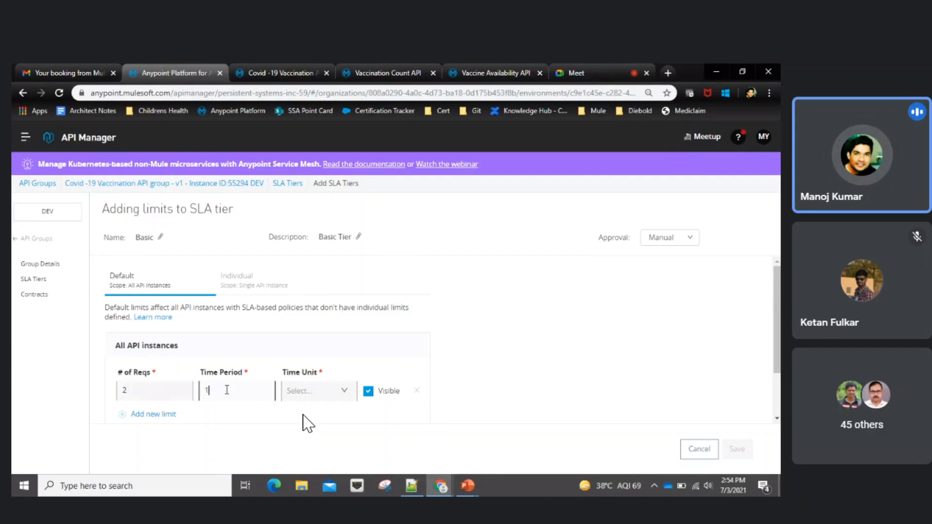
text(0)
key(BackSpace)
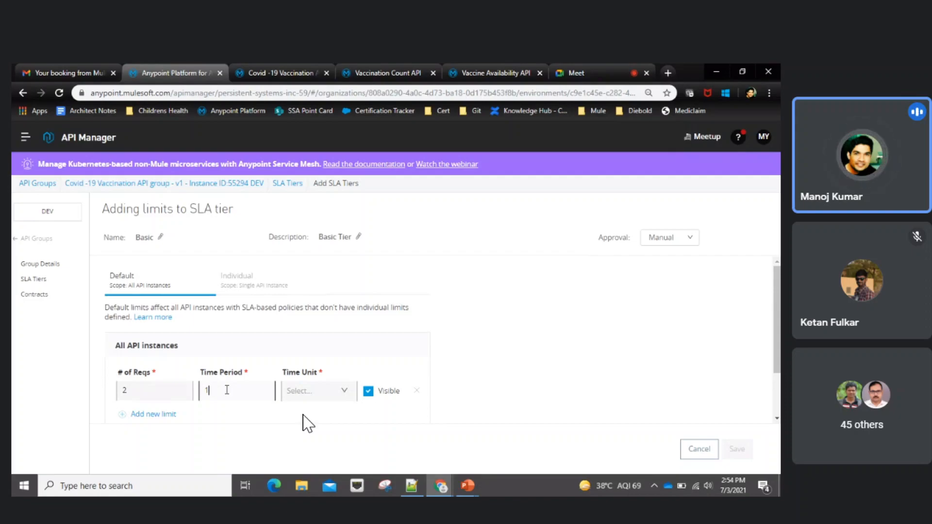
text(5)
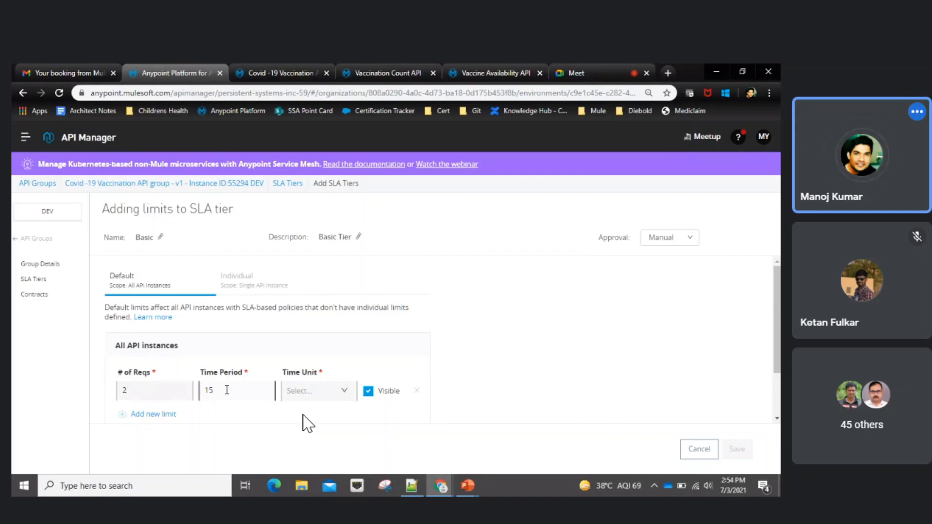
click(333, 397)
click(309, 298)
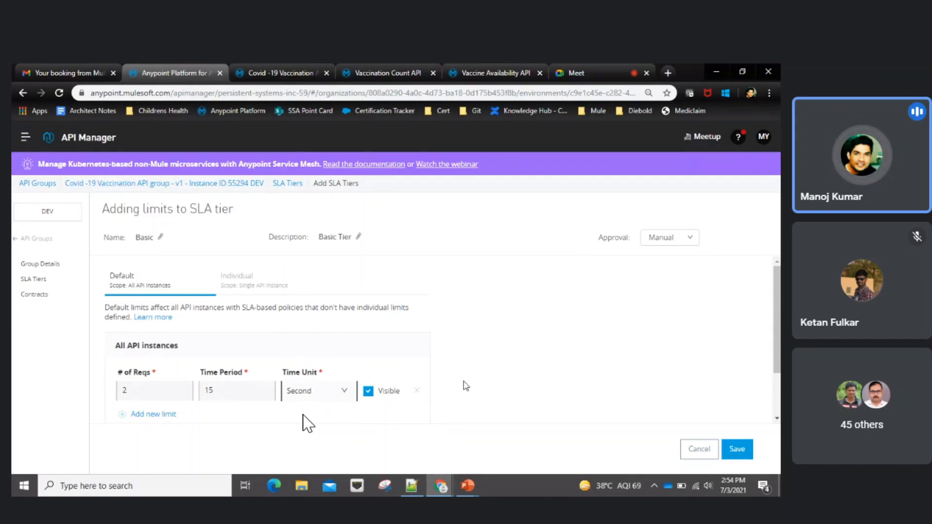
scroll(308, 418, down, 2)
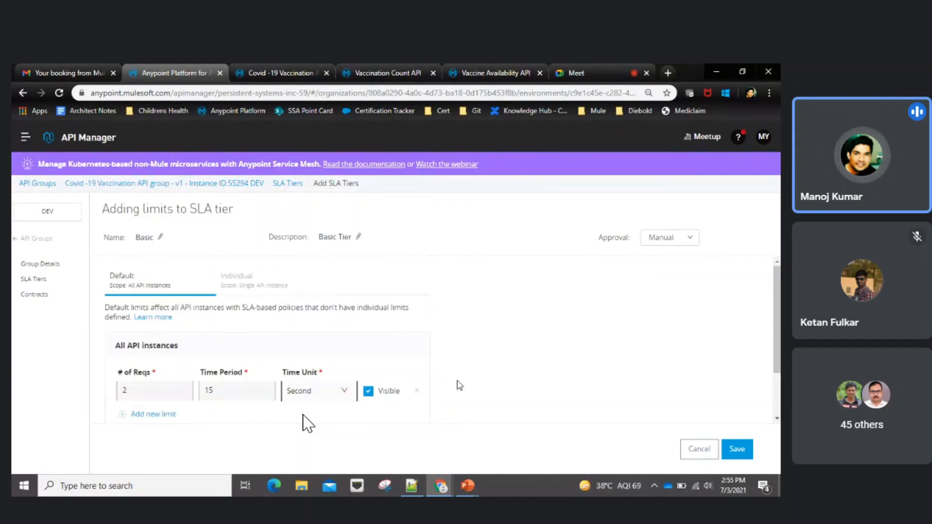
scroll(585, 402, down, 2)
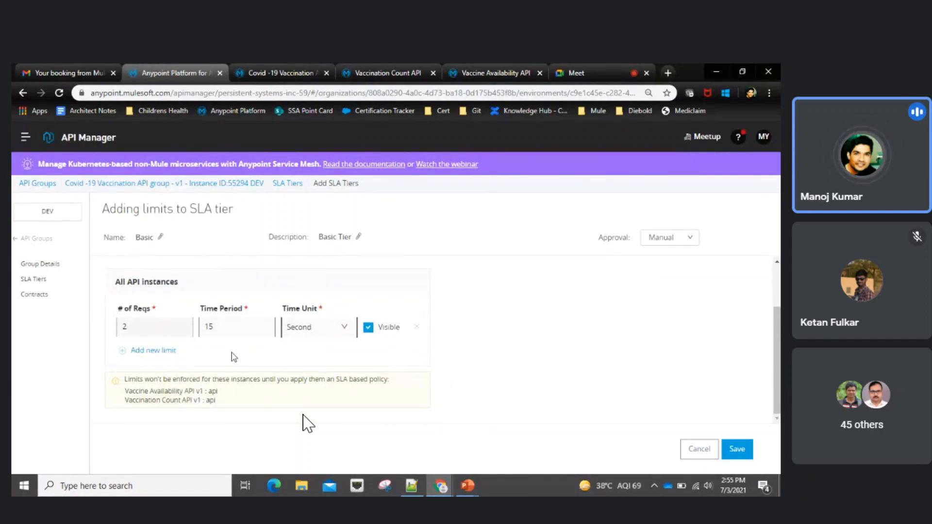
click(743, 455)
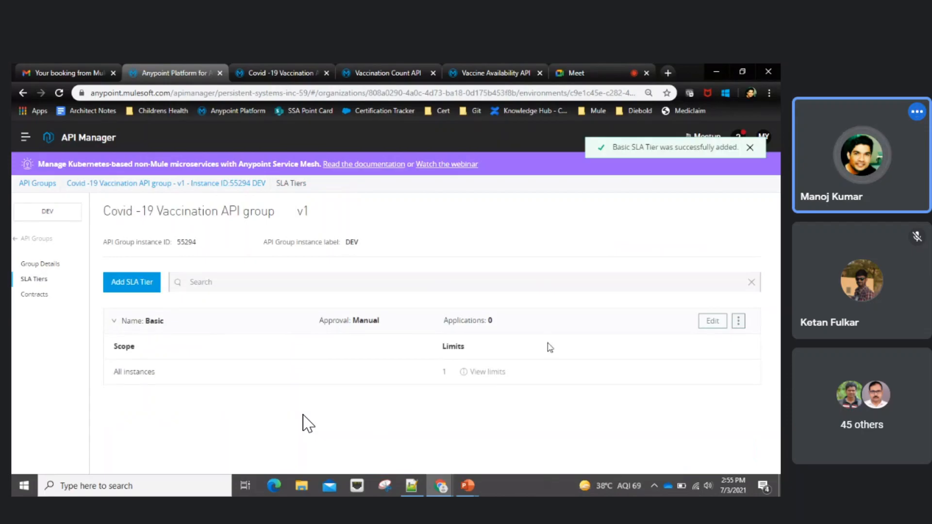
- Review the Basic tier's limits in edit mode, leave without saving, and return to the API Groups list
click(712, 323)
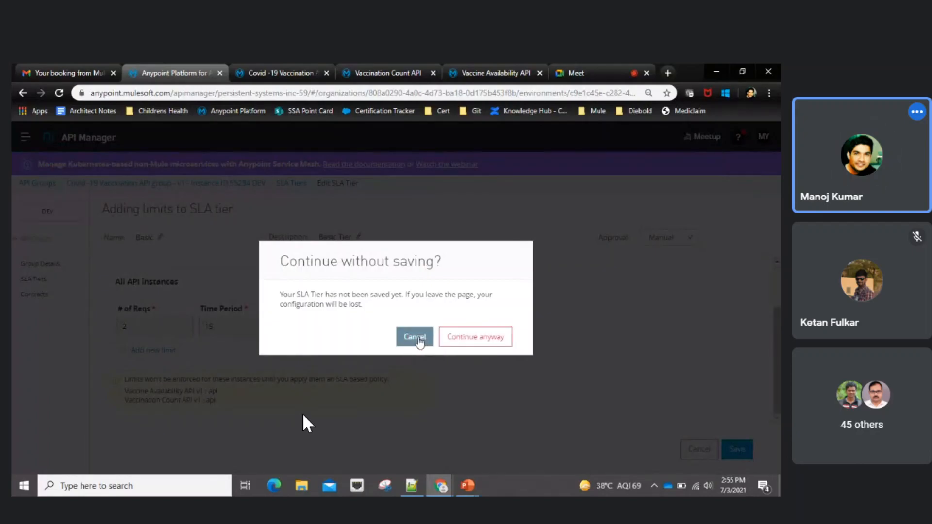
click(445, 338)
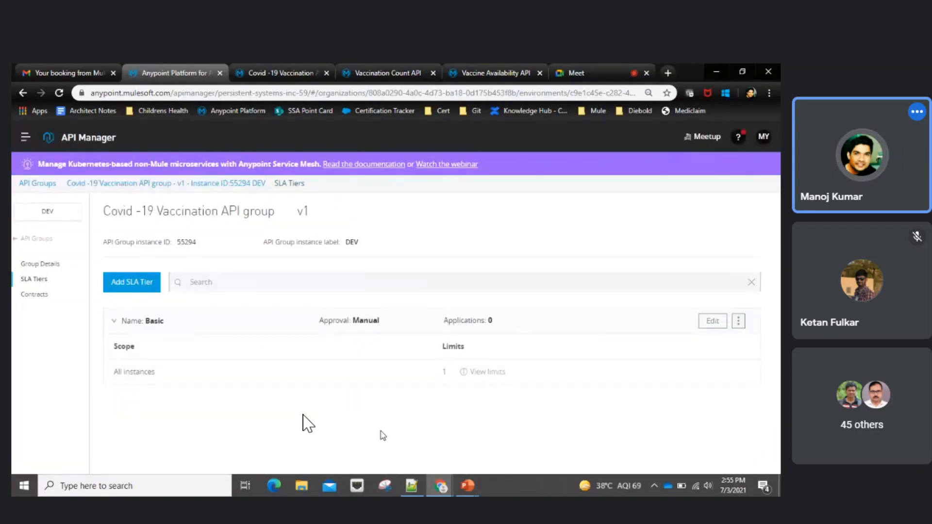
click(28, 239)
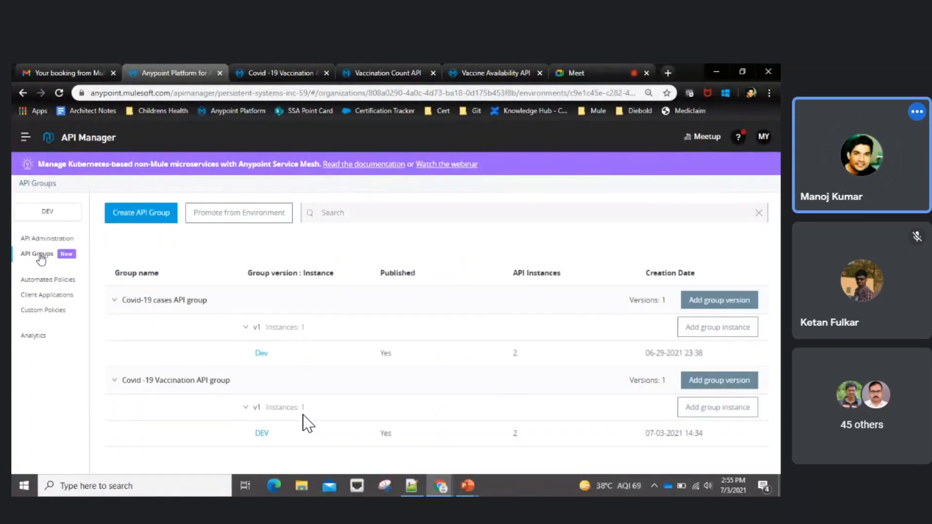
- Open Vaccination Count API v1 from API Administration and go to its policies
click(40, 239)
scroll(267, 385, down, 2)
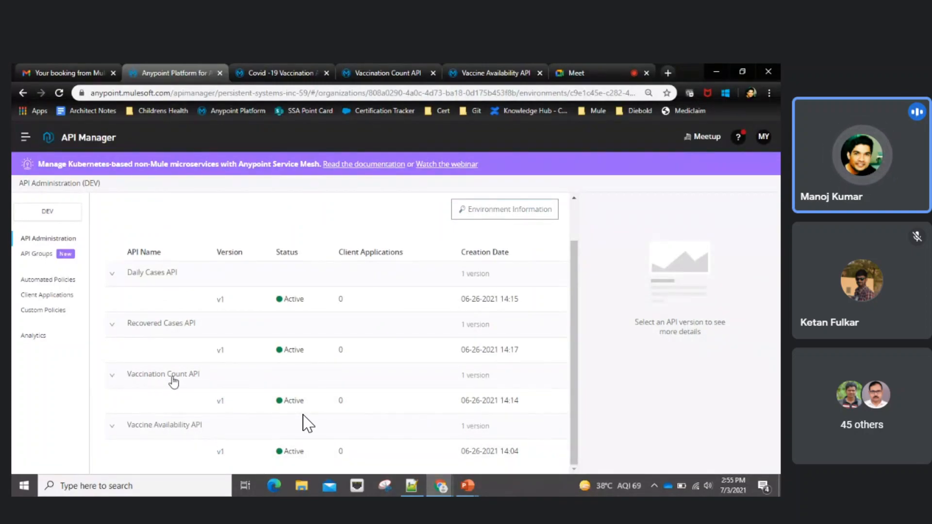
click(221, 404)
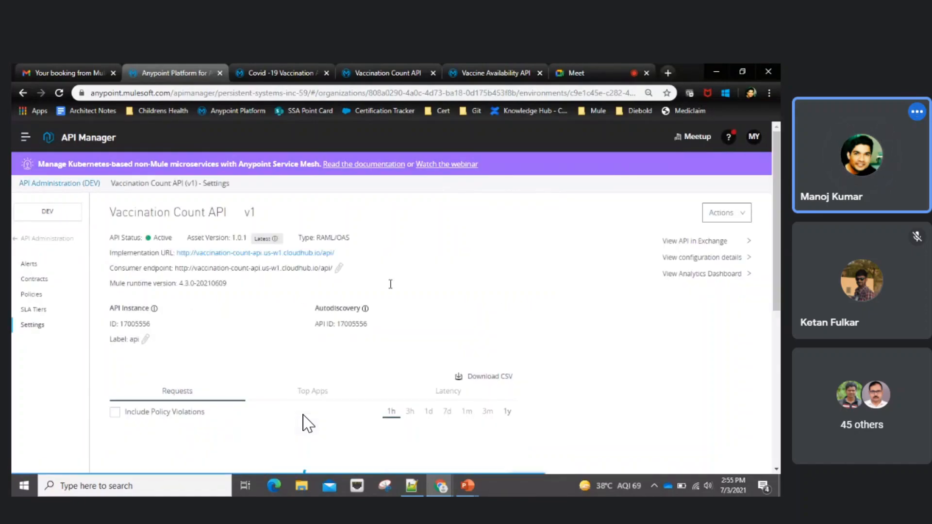
click(35, 297)
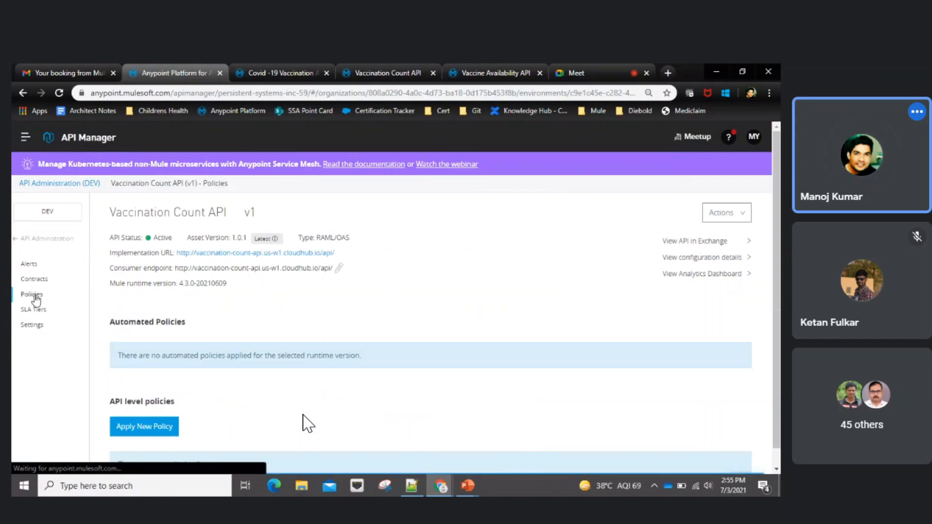
scroll(282, 405, down, 1)
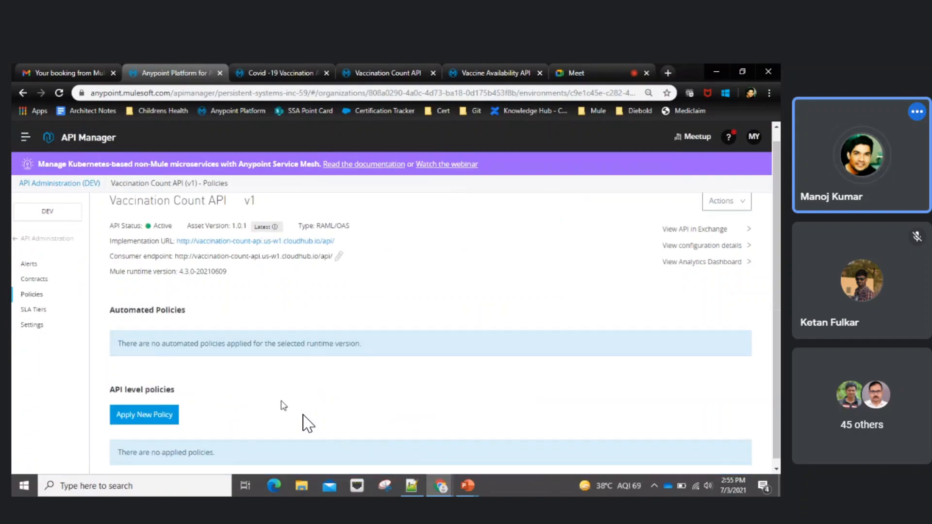
- Start applying a new API-level policy, browse the Security policies, and filter the list to the Quality of service category
click(145, 411)
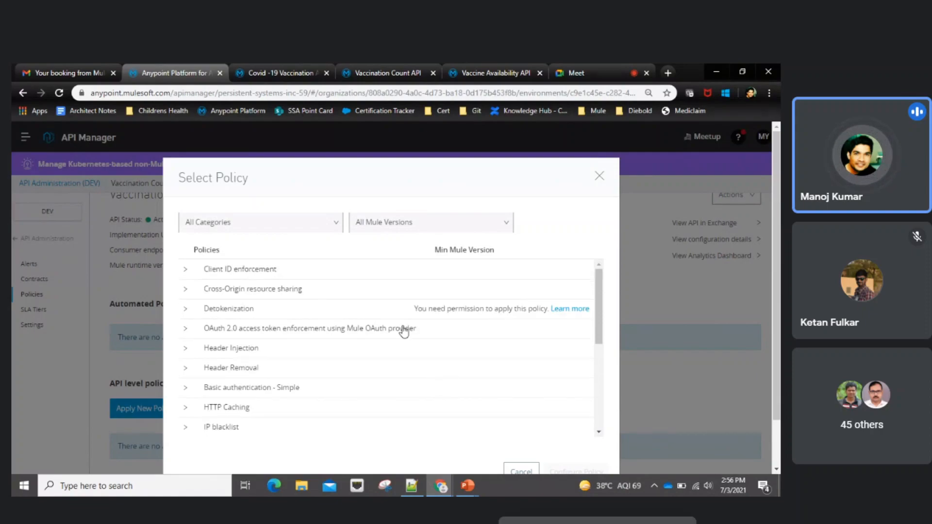
scroll(291, 356, down, 3)
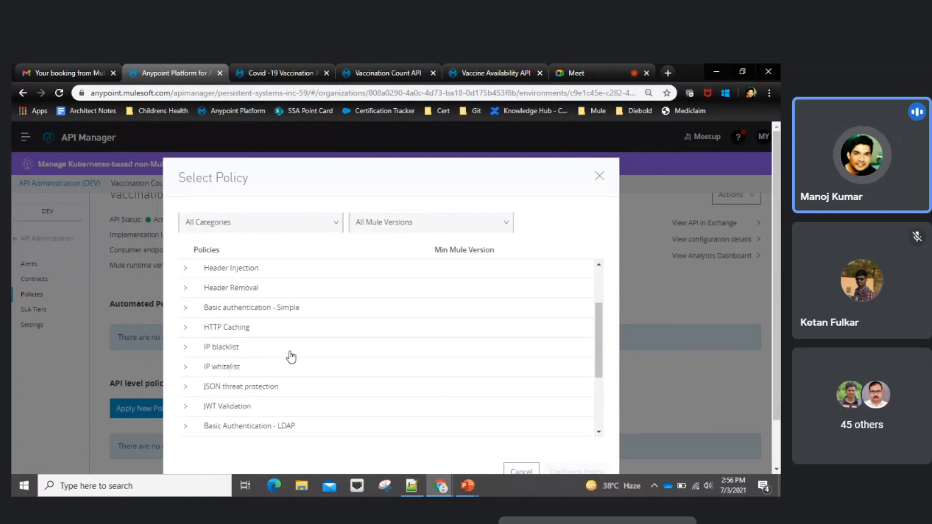
scroll(340, 272, up, 3)
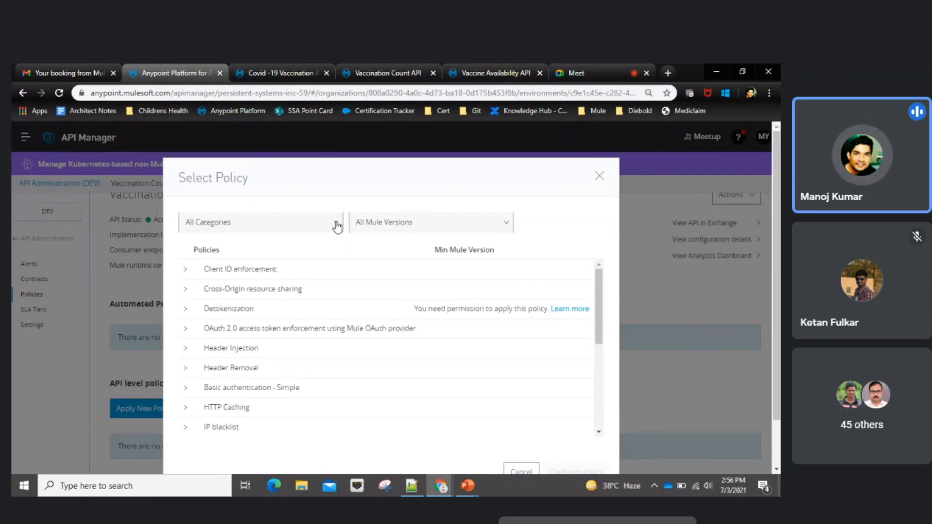
click(336, 225)
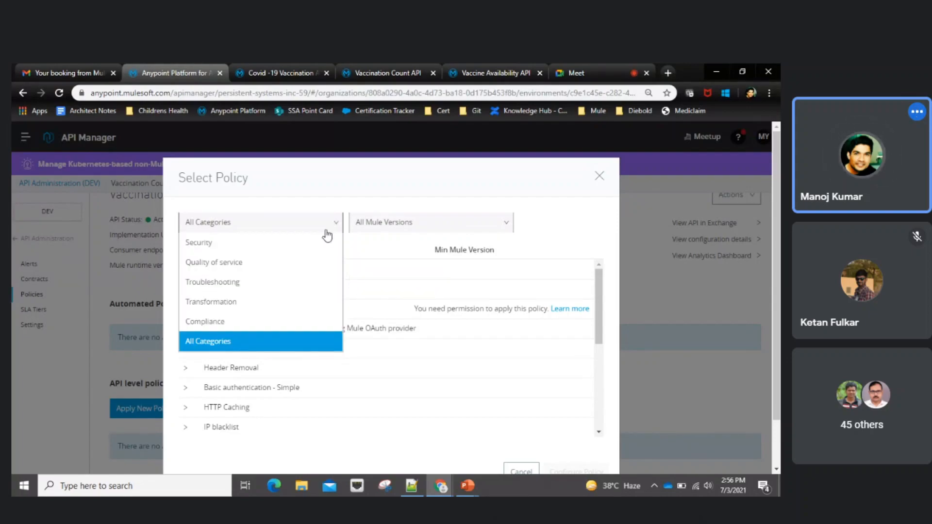
click(304, 243)
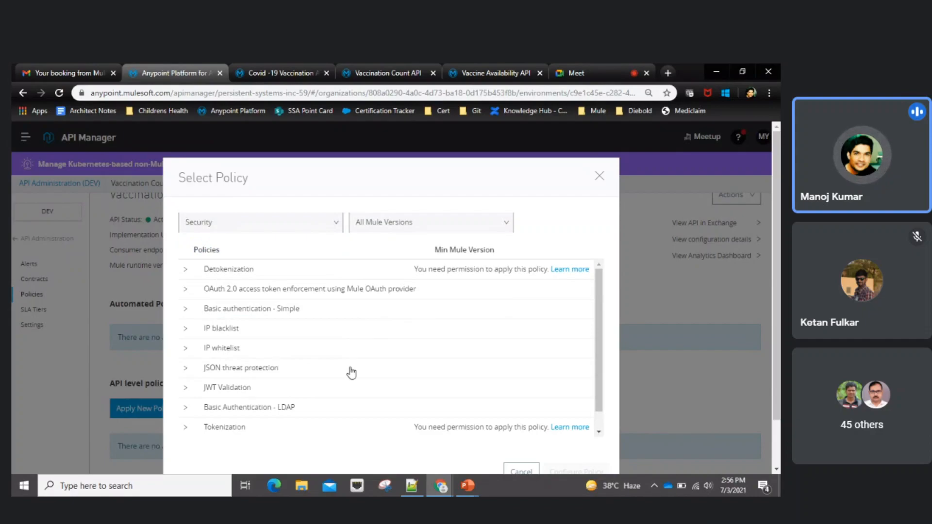
click(333, 233)
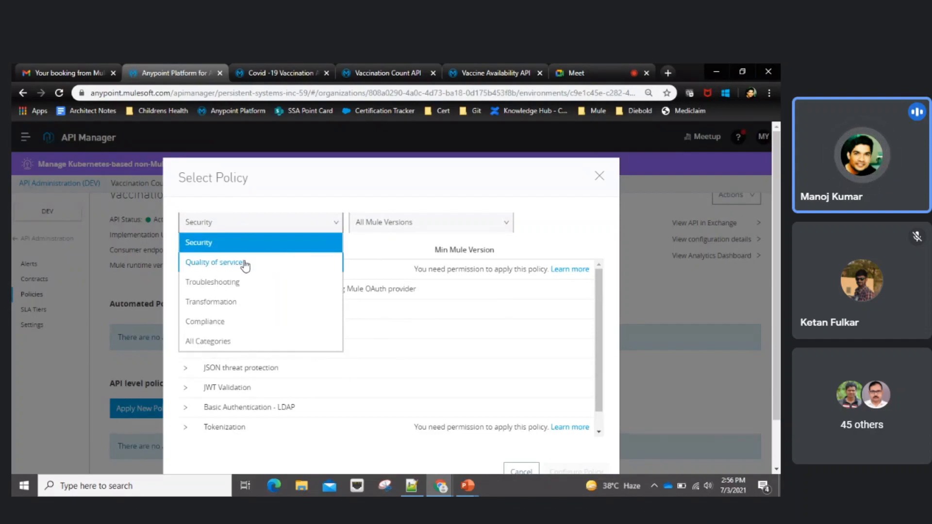
click(307, 265)
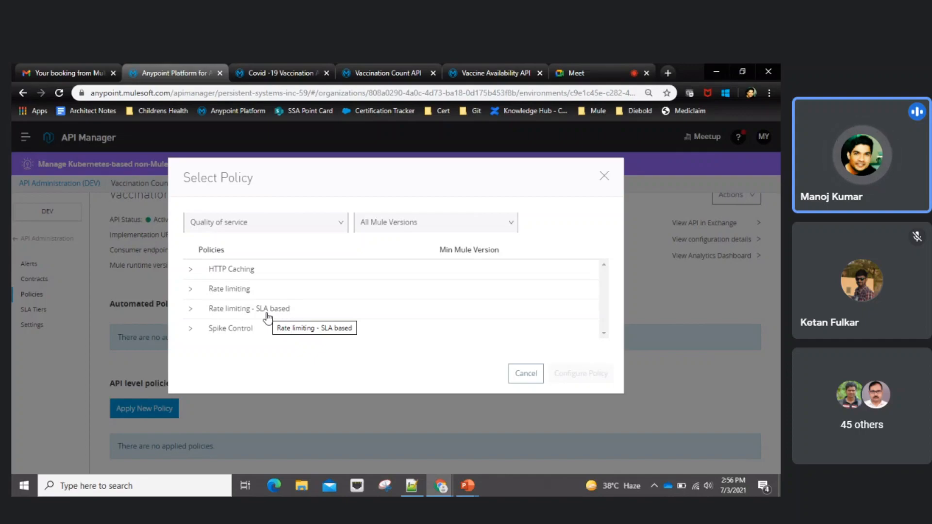
- Choose version 1.2.8 of the Rate limiting - SLA based policy for Vaccination Count API and open its configuration
click(190, 310)
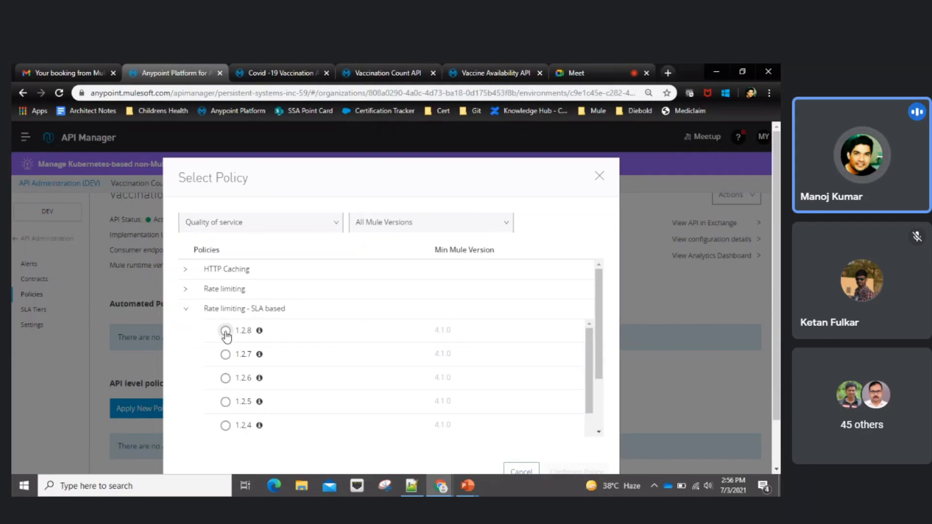
click(225, 331)
scroll(593, 369, down, 2)
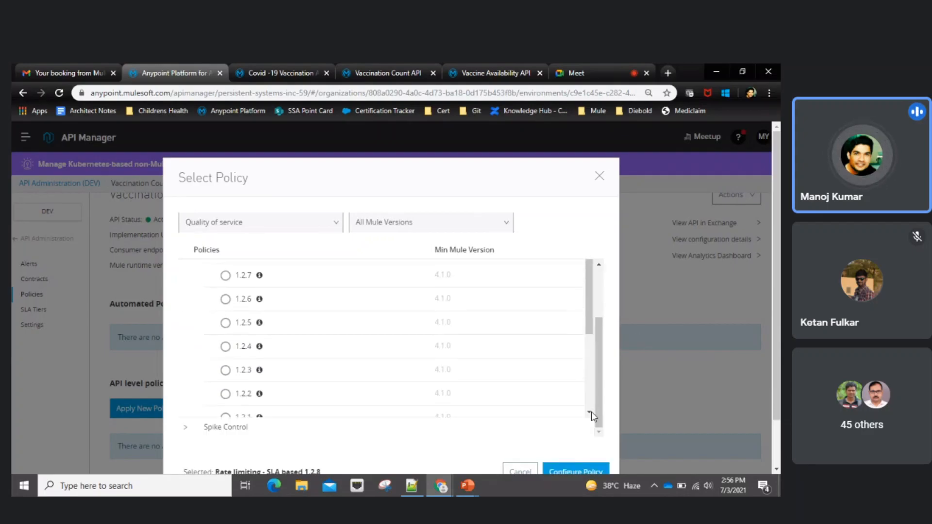
scroll(587, 435, down, 1)
click(585, 421)
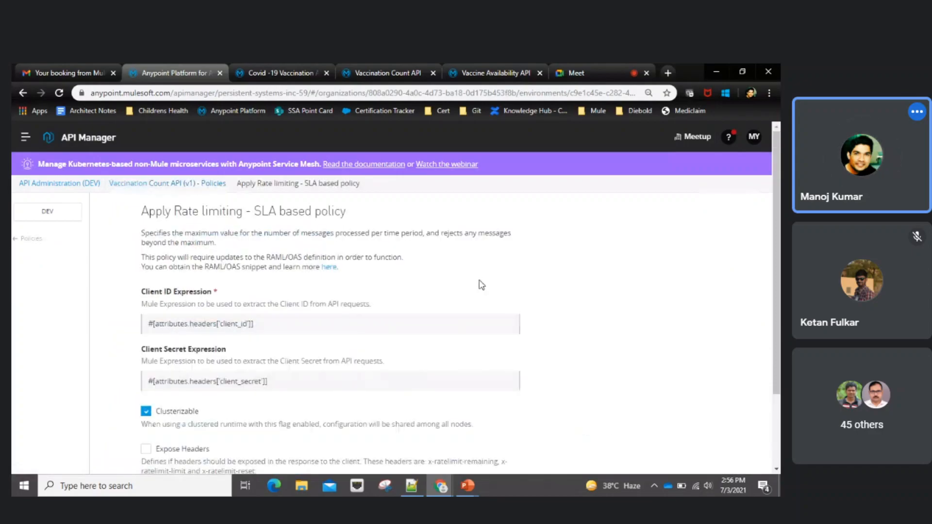
- Review the SLA-based rate limiting settings and apply the policy to all API methods and resources of Vaccination Count API
scroll(569, 419, down, 2)
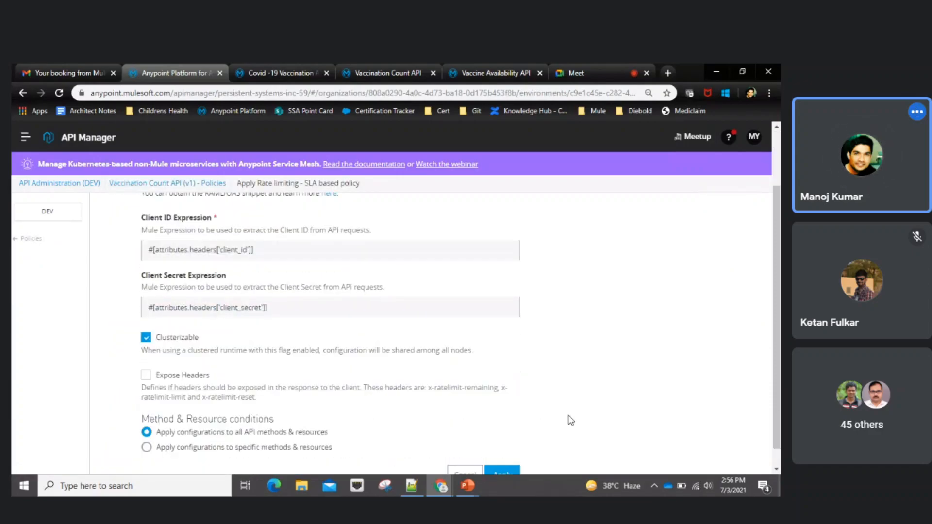
scroll(529, 437, up, 2)
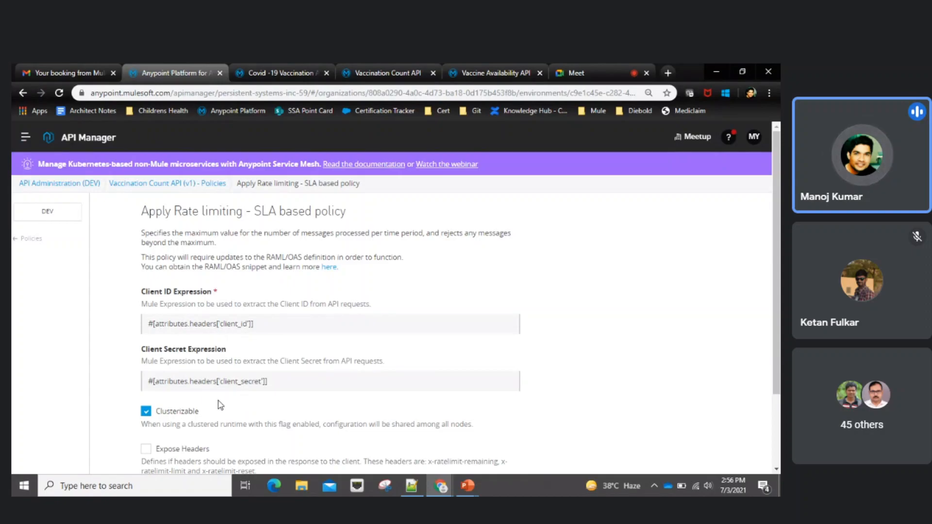
scroll(438, 442, down, 2)
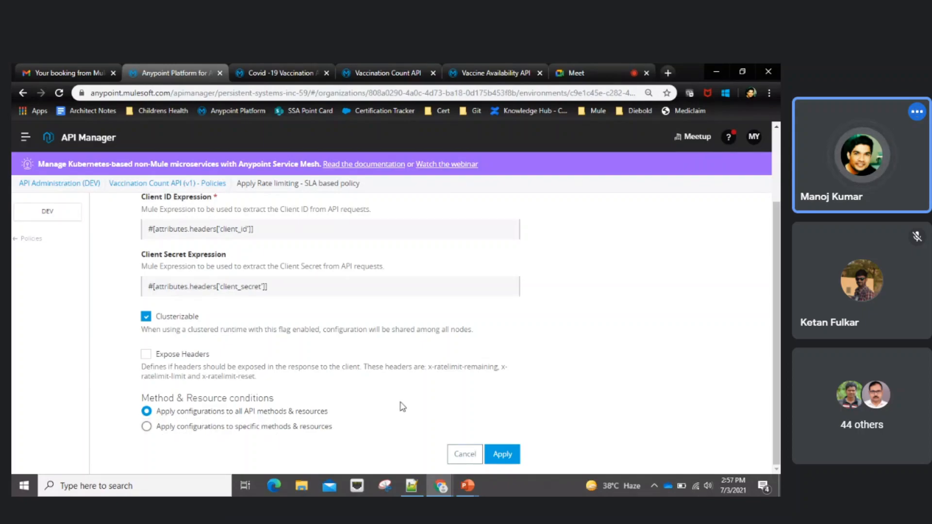
scroll(386, 413, up, 2)
scroll(383, 412, down, 2)
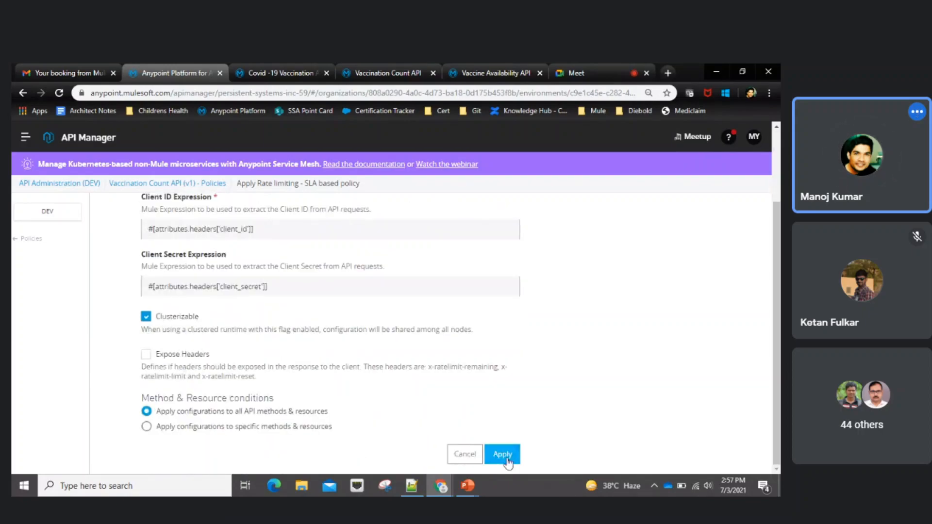
click(496, 456)
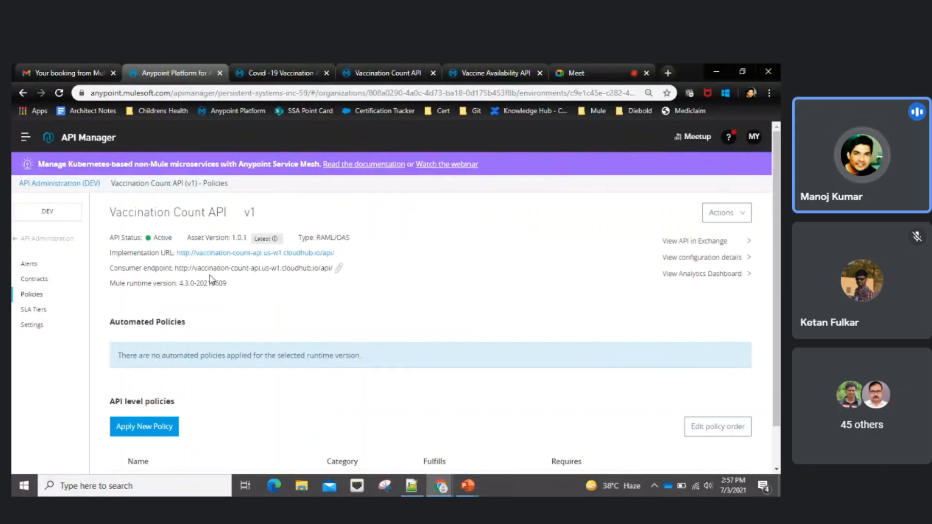
scroll(202, 402, down, 1)
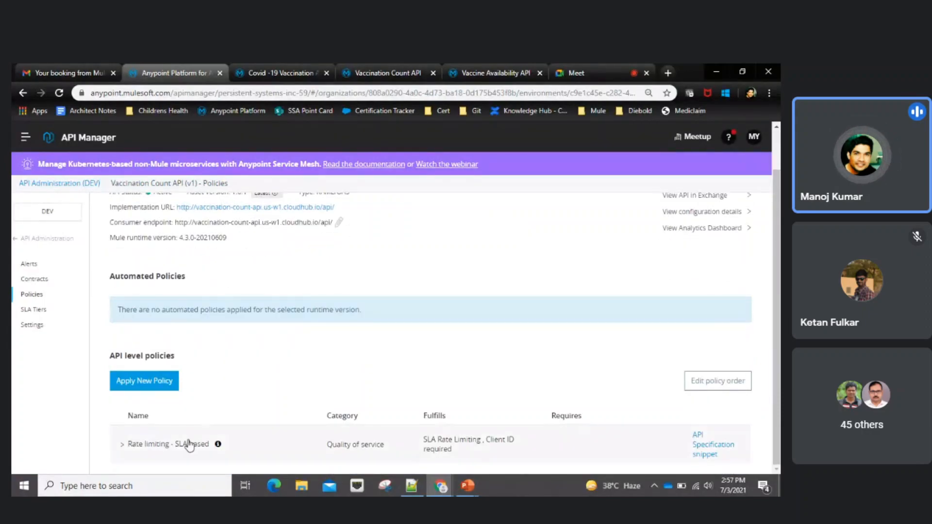
scroll(224, 446, up, 1)
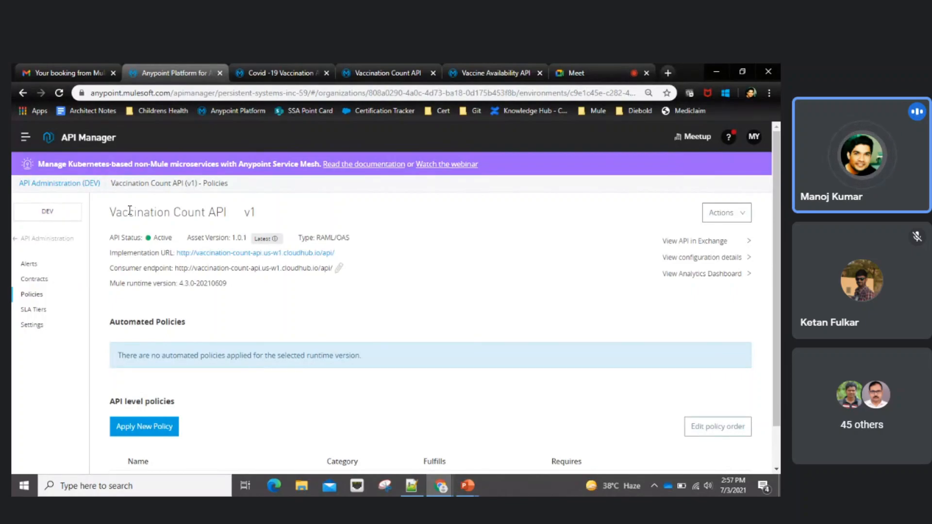
- Open the Basic SLA tier of the Covid -19 Vaccination API group's DEV instance in edit mode and check which instances still need an SLA-based policy
click(43, 240)
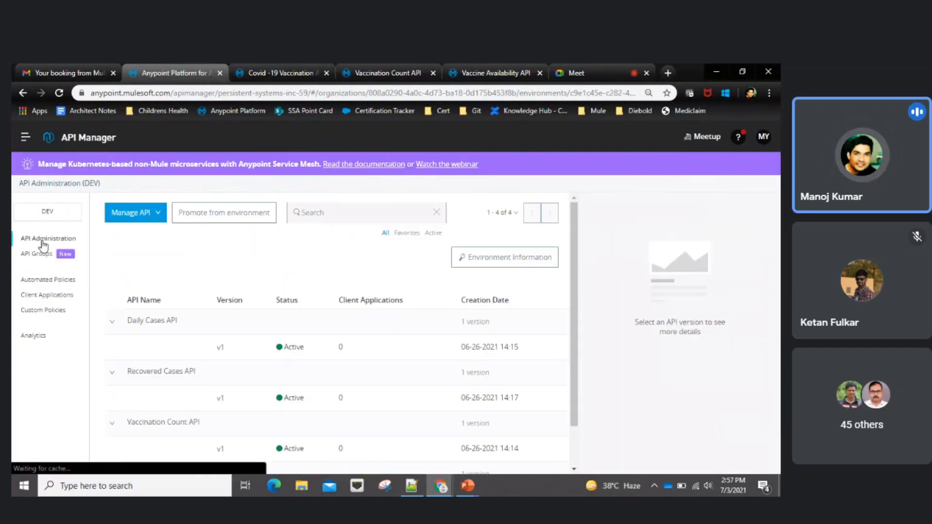
click(46, 256)
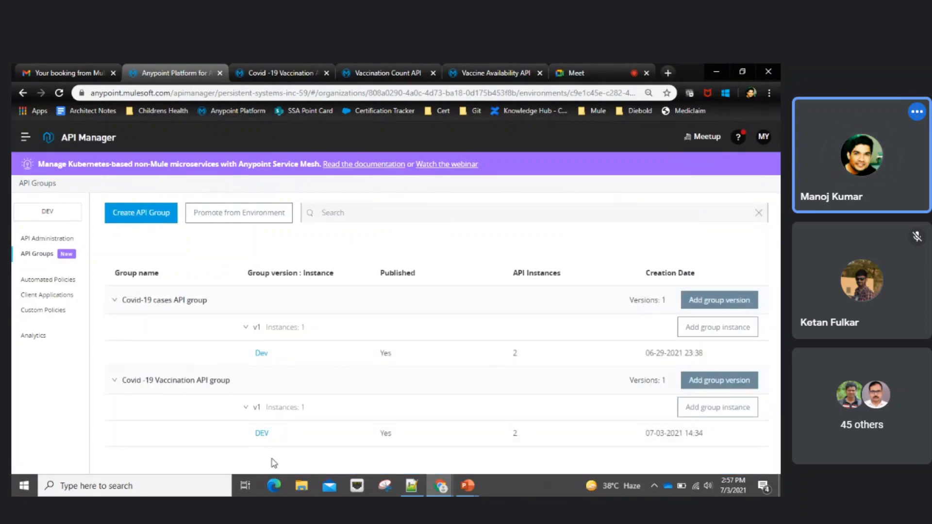
click(262, 434)
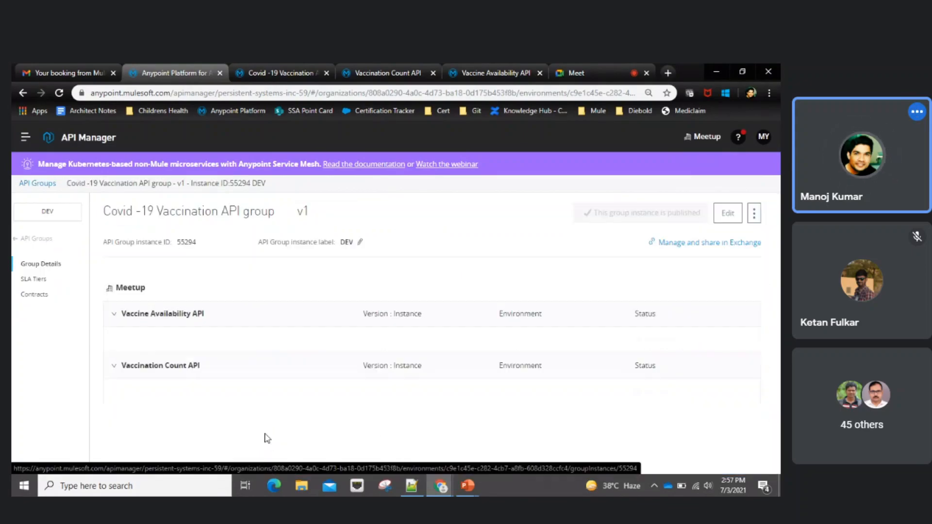
click(30, 282)
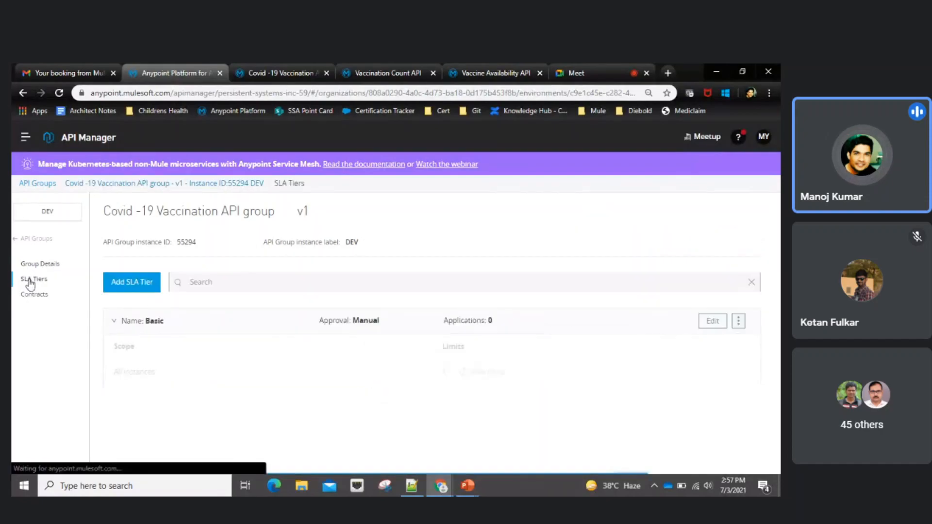
click(714, 322)
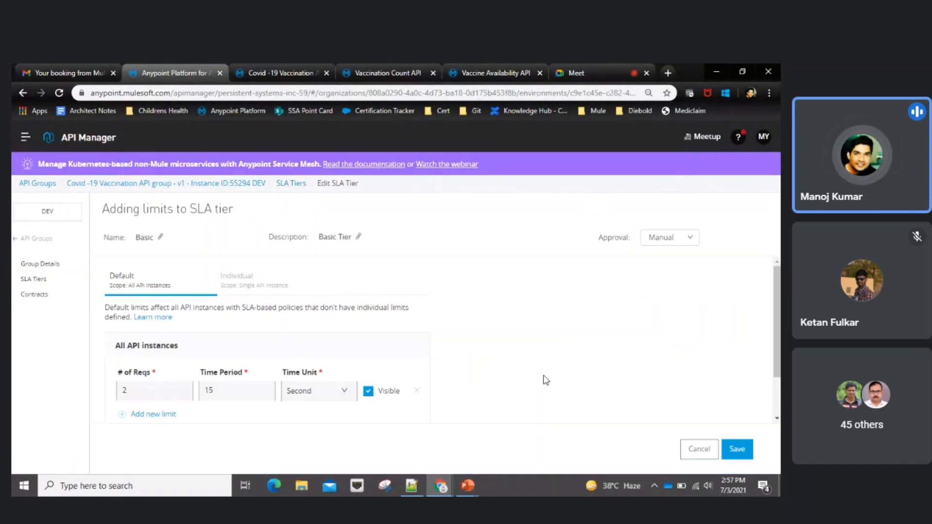
scroll(546, 380, down, 1)
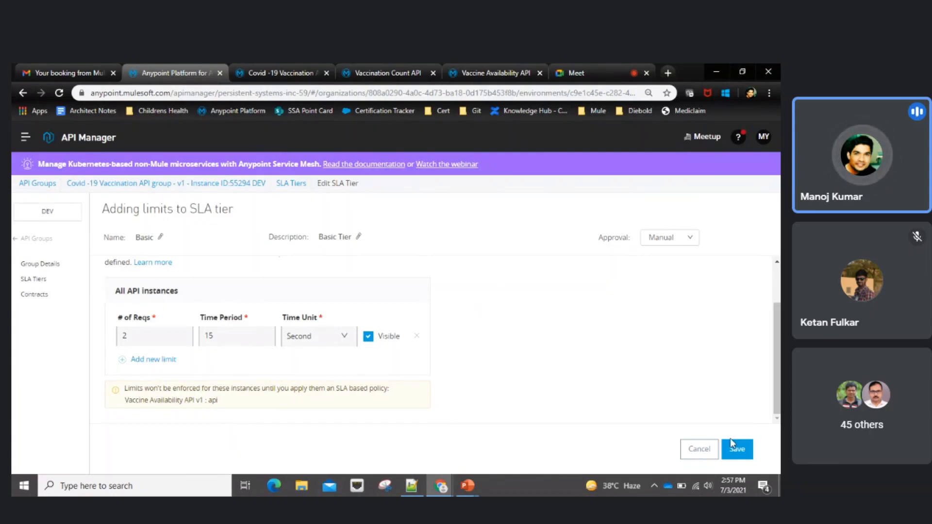
- Leave the Basic tier's edit page without saving
click(700, 448)
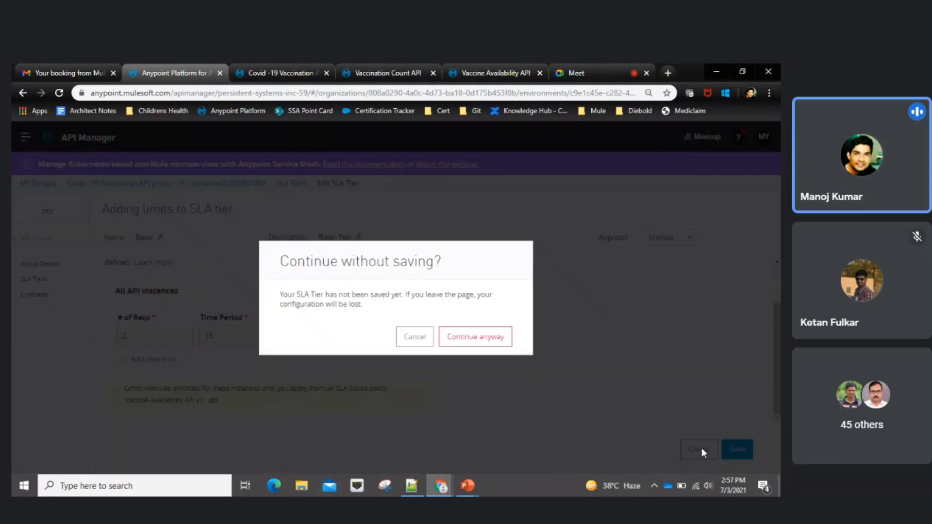
click(415, 340)
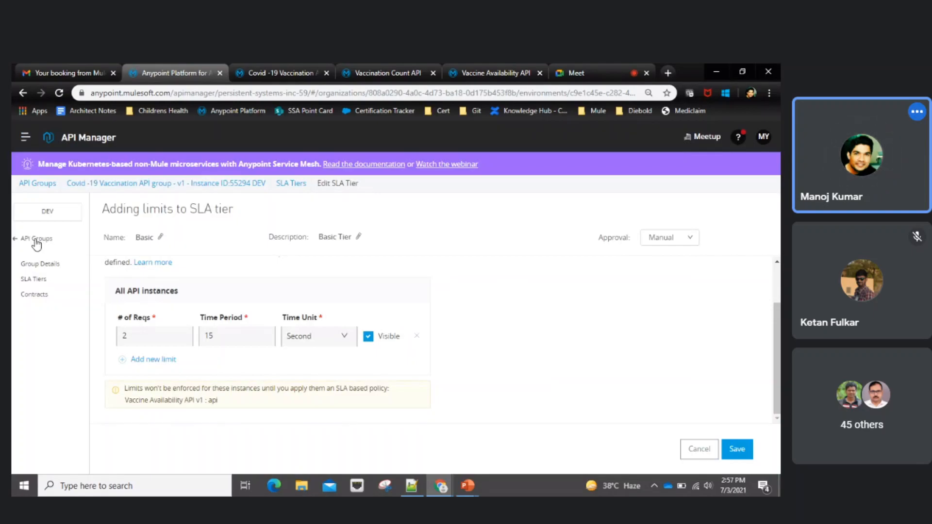
click(699, 449)
click(489, 348)
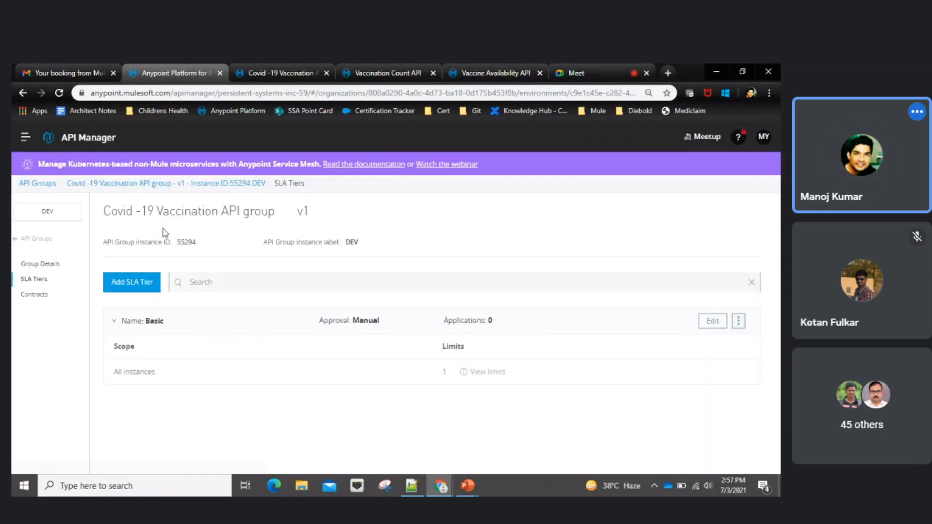
- Return to API Administration and open the policies of Vaccine Availability API v1
click(42, 242)
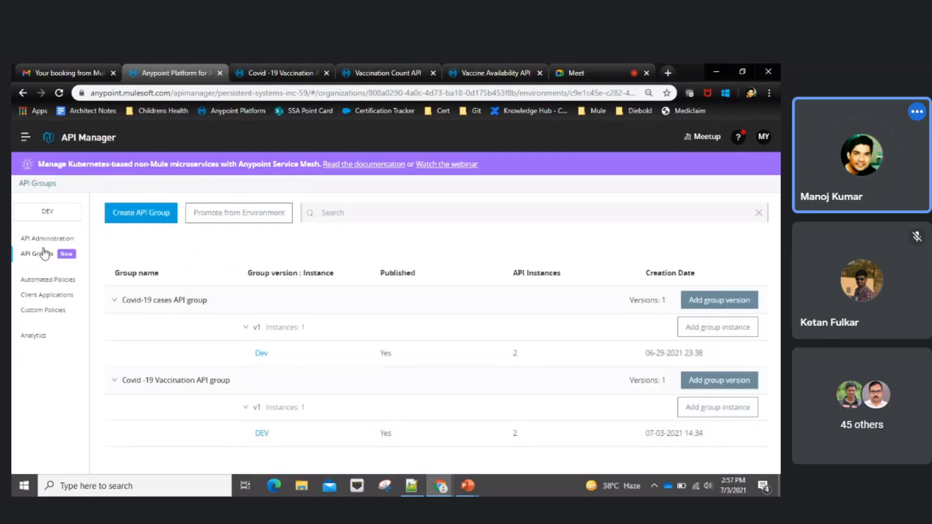
click(46, 239)
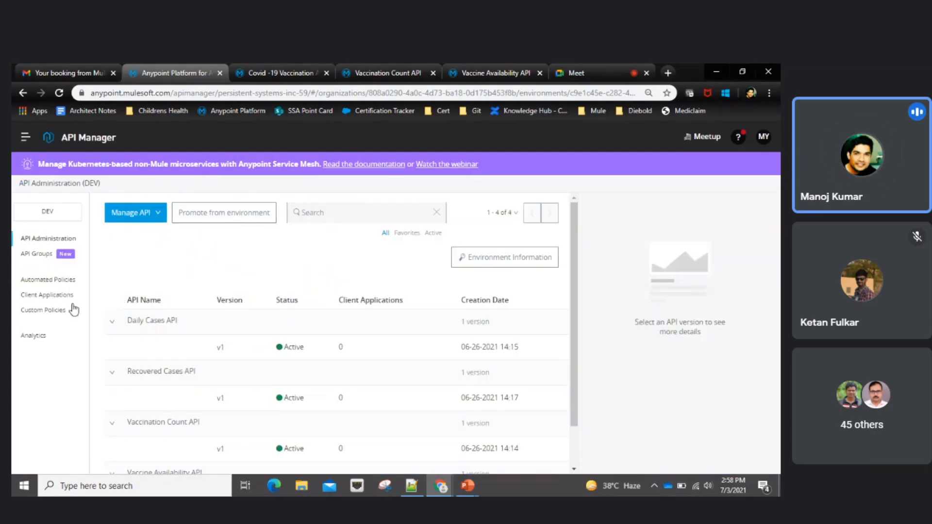
scroll(202, 409, down, 1)
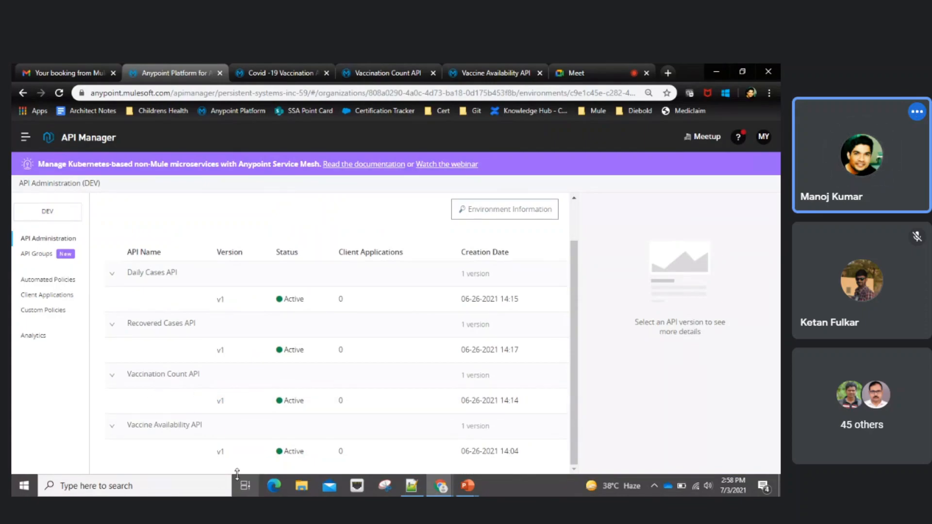
click(220, 453)
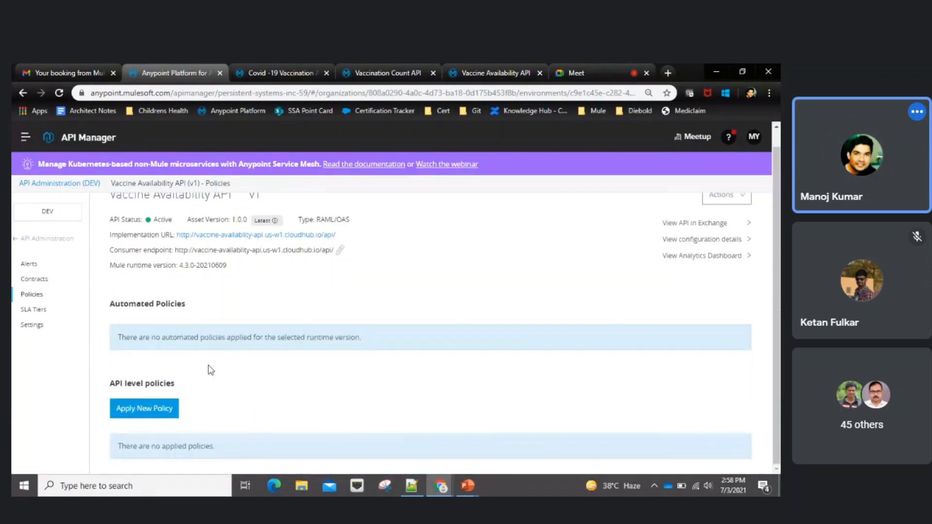
- Start a new API-level policy from the Quality of service category, choosing Rate limiting - SLA based 1.2.8, and open its configuration
click(164, 416)
click(301, 225)
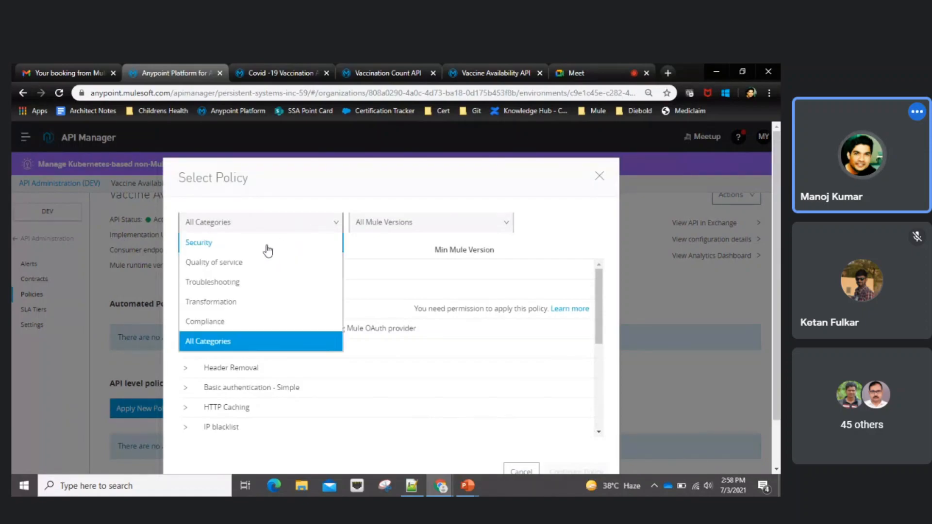
click(241, 263)
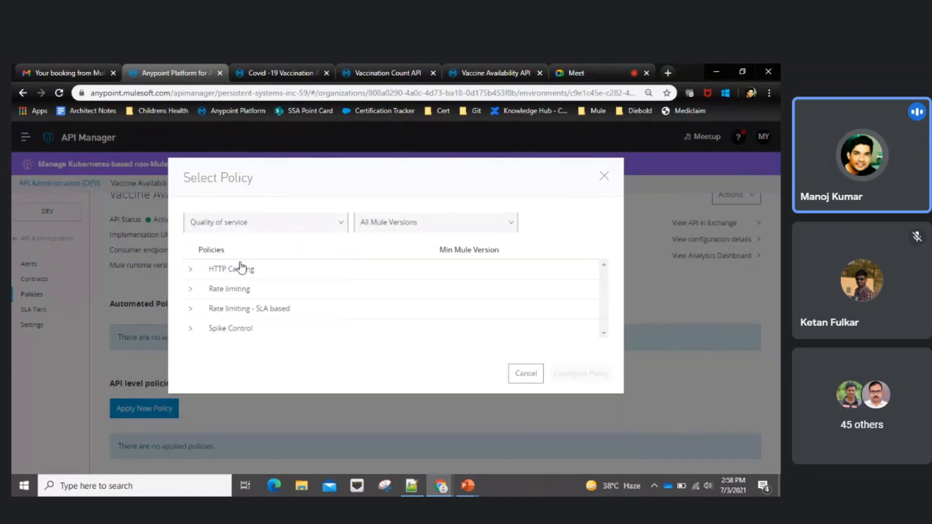
click(221, 315)
click(225, 331)
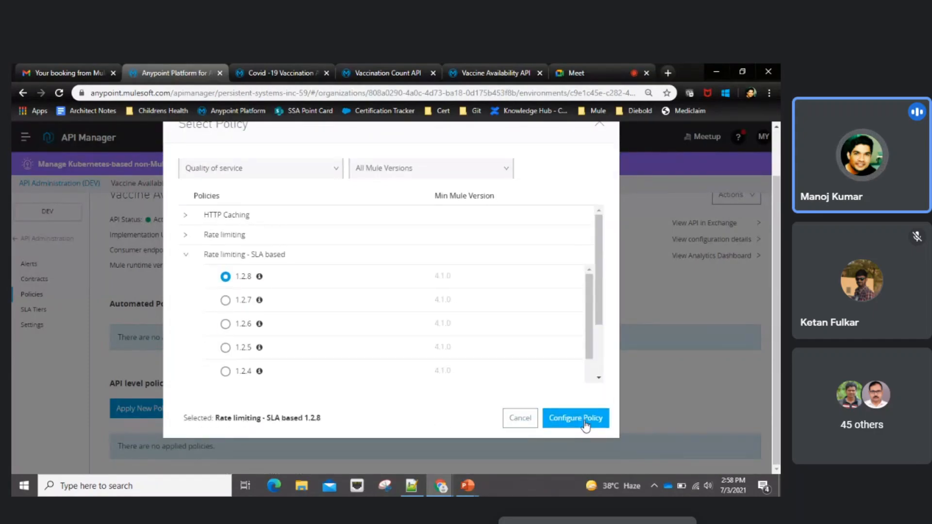
click(585, 422)
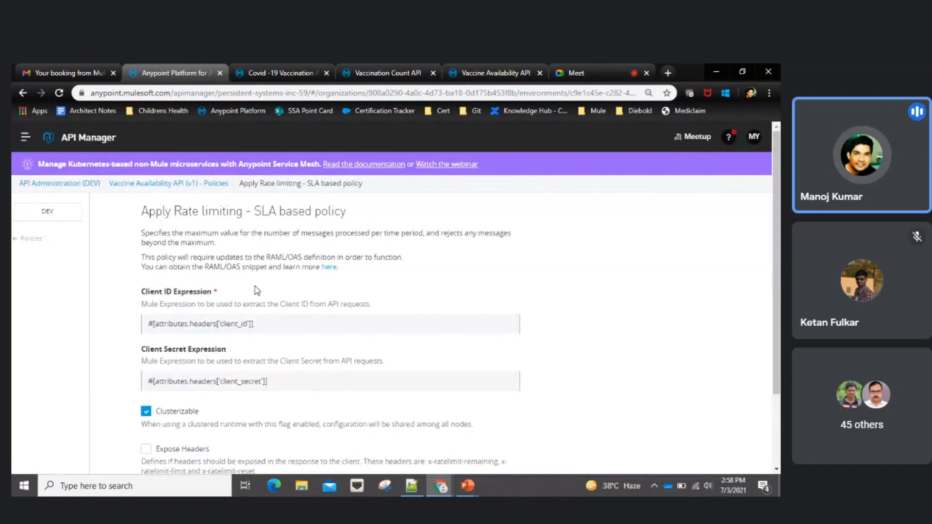
- Apply the Rate limiting - SLA based policy to all methods and resources of the Vaccine Availability API
scroll(365, 330, down, 2)
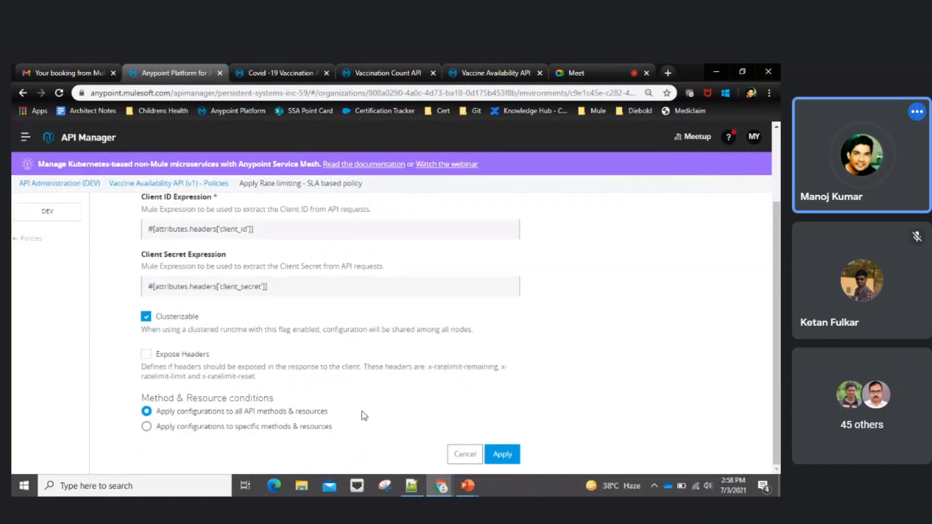
click(505, 454)
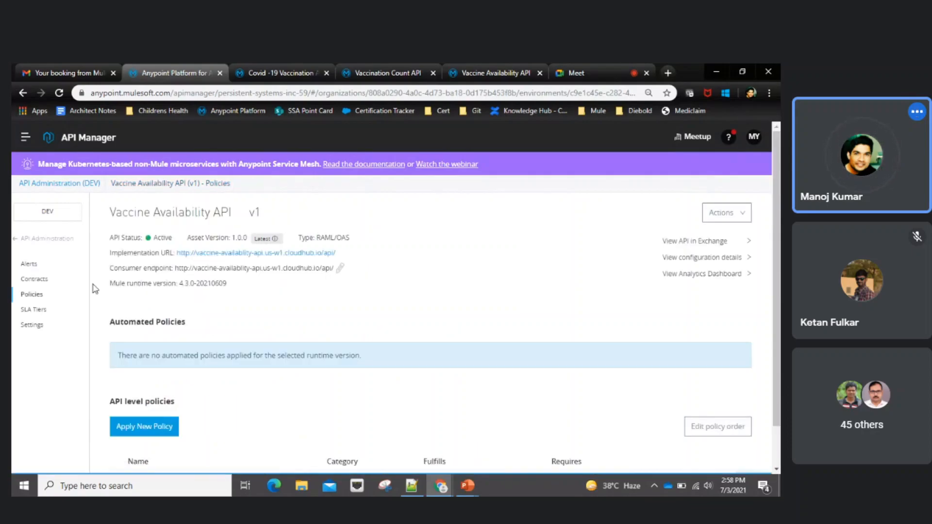
- Open the DEV instance of the Covid -19 Vaccination API group and examine the default limits of its Basic SLA tier
click(38, 241)
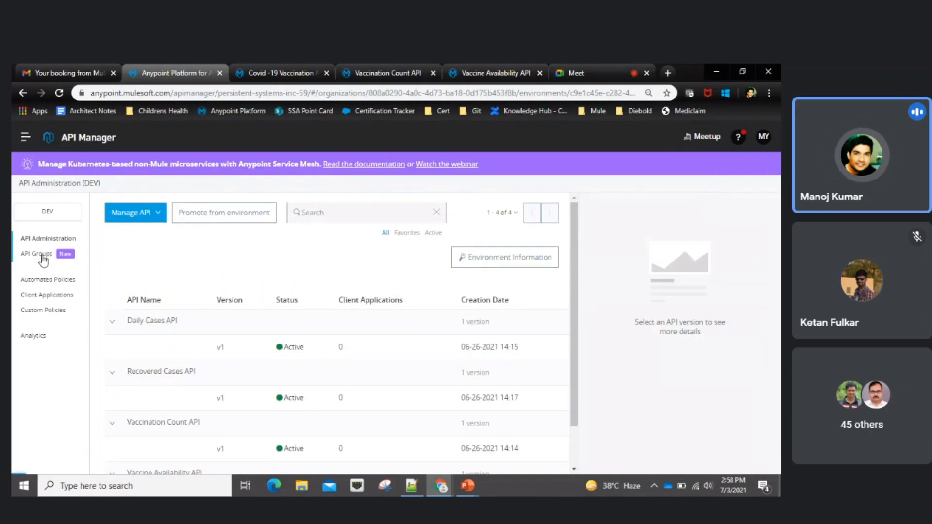
click(42, 256)
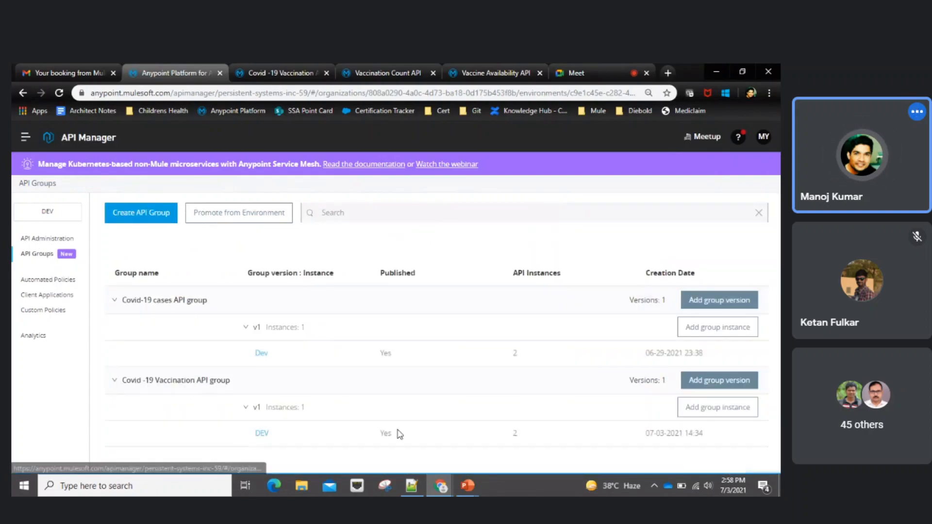
click(262, 433)
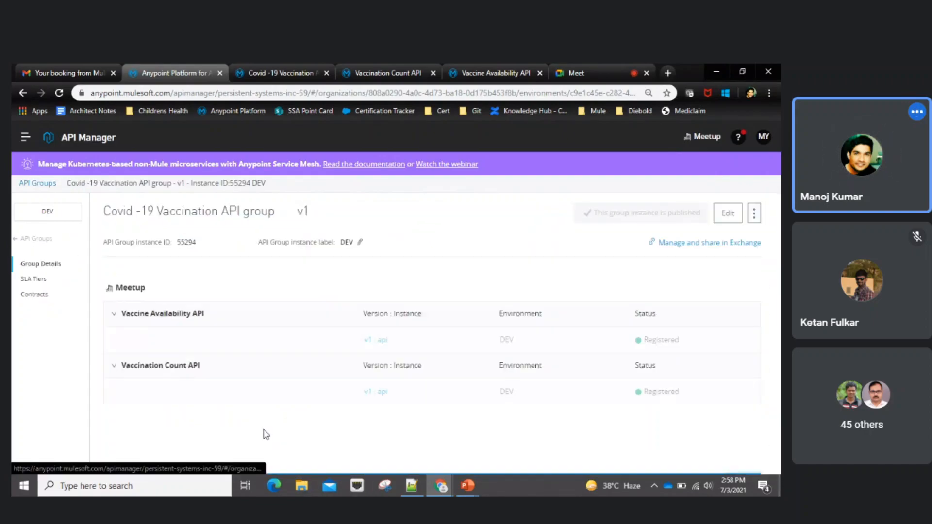
click(33, 279)
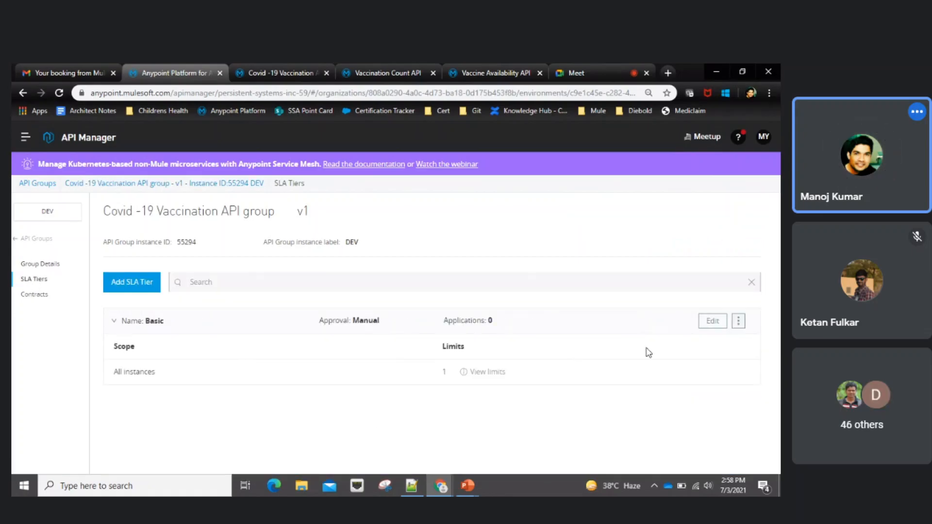
click(706, 326)
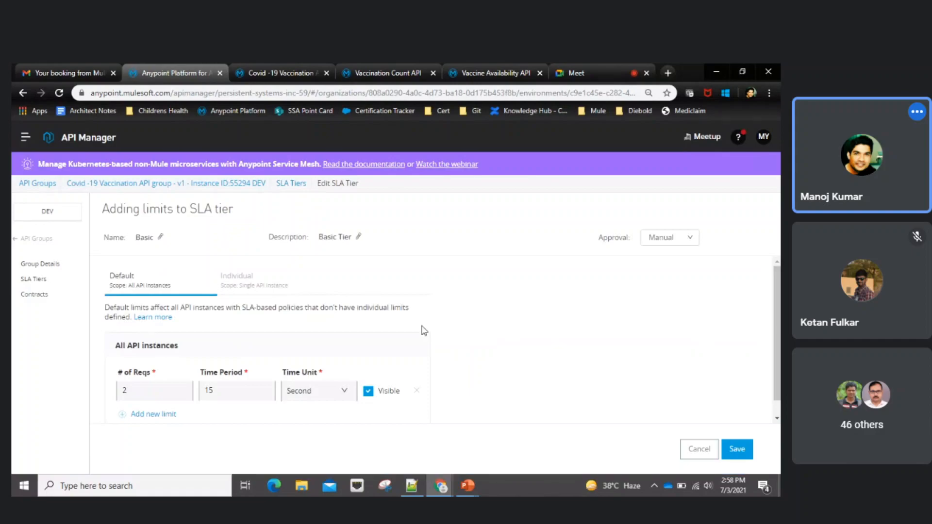
scroll(403, 388, down, 1)
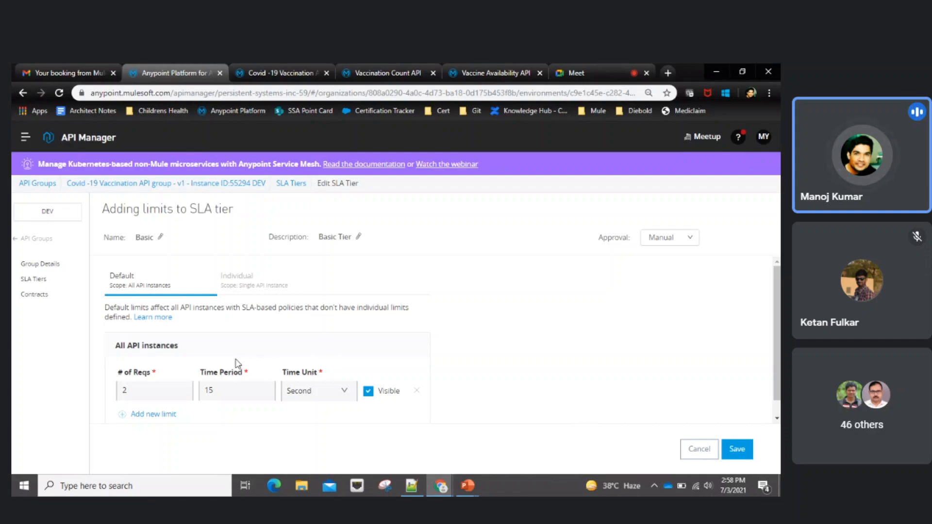
click(125, 390)
text(2)
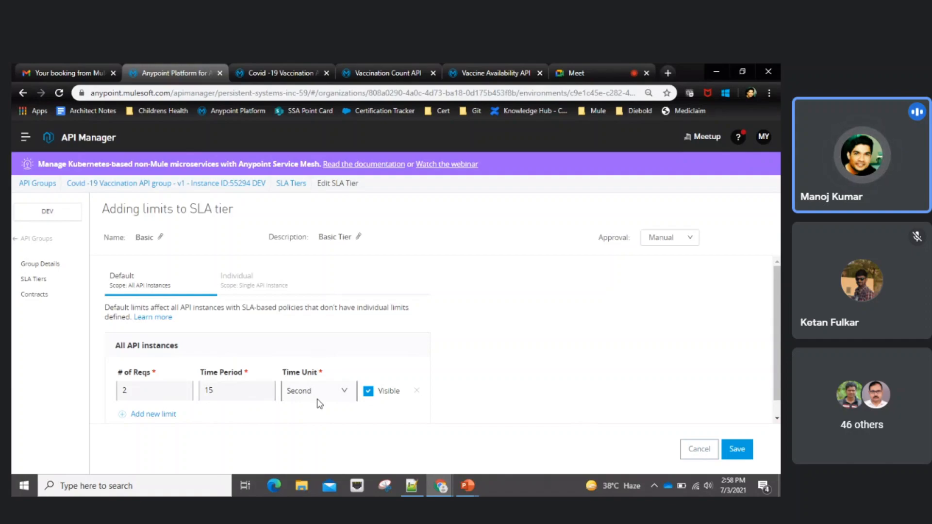
scroll(306, 427, down, 1)
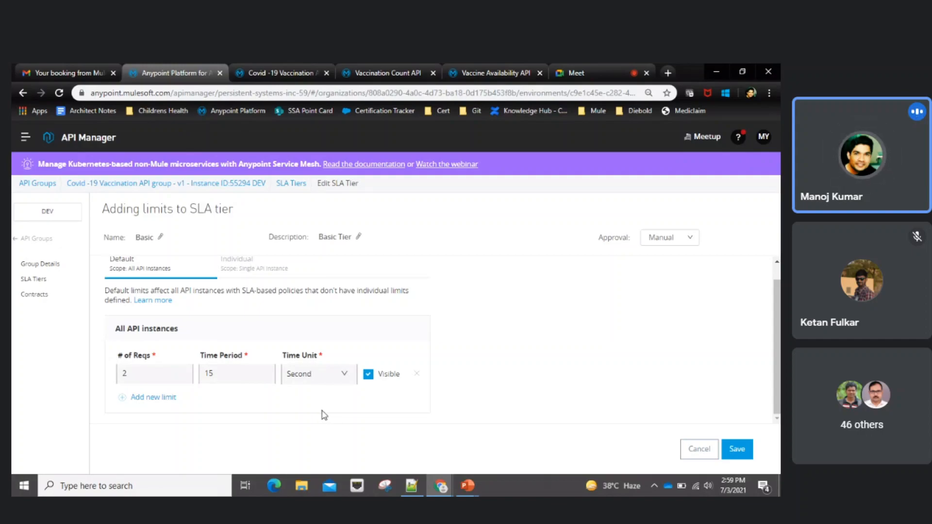
scroll(323, 412, up, 1)
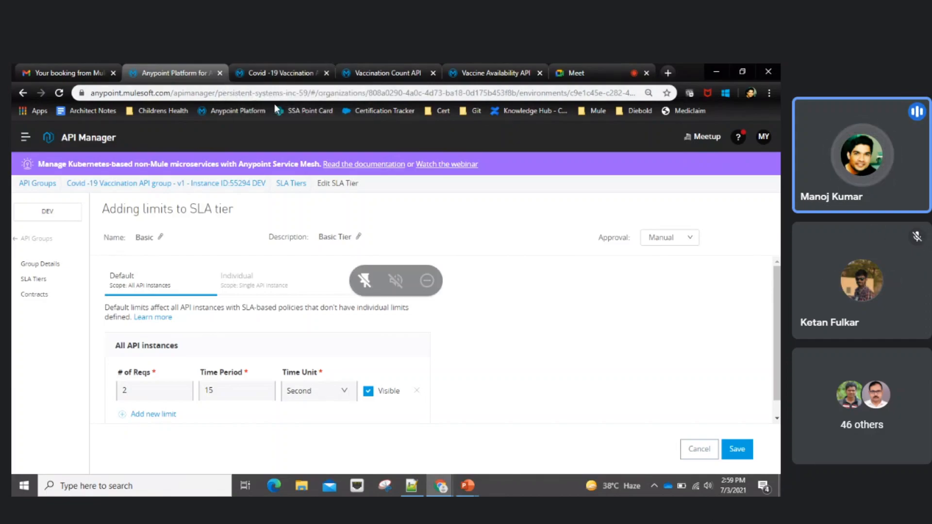
- Return to the Exchange assets list, reload it, and close the old Vaccination Count API and Vaccine Availability API pages
click(280, 76)
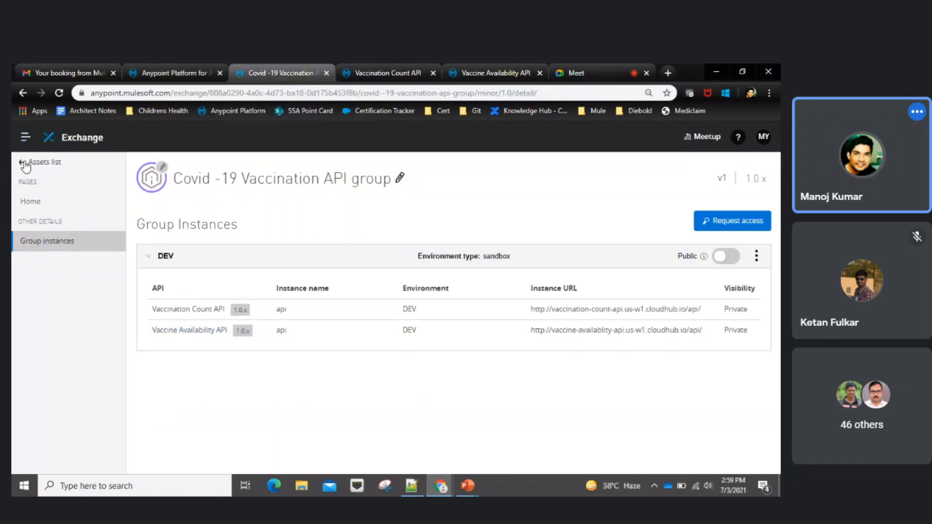
click(26, 165)
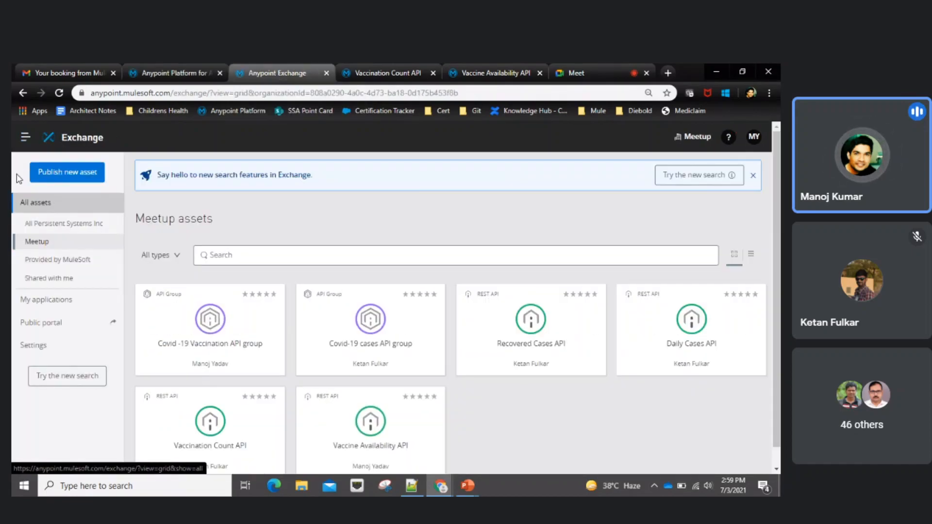
click(61, 93)
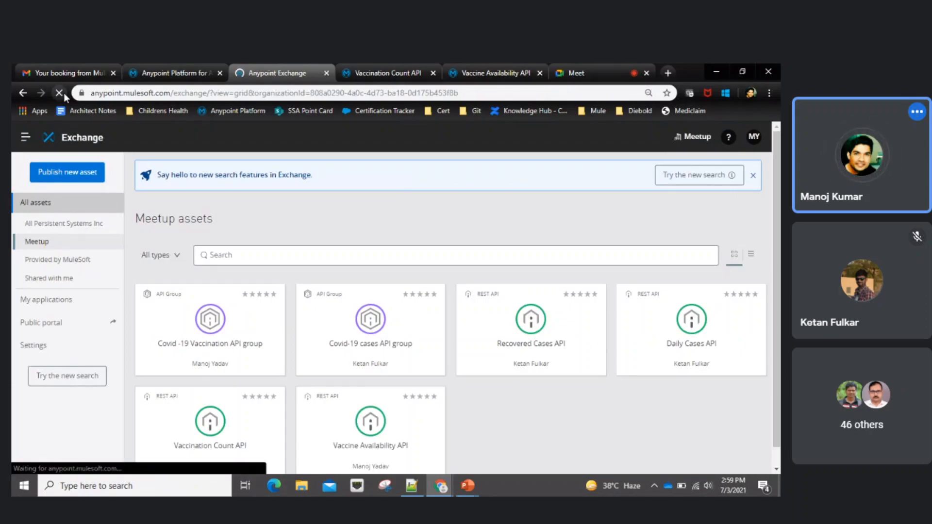
click(371, 69)
click(433, 73)
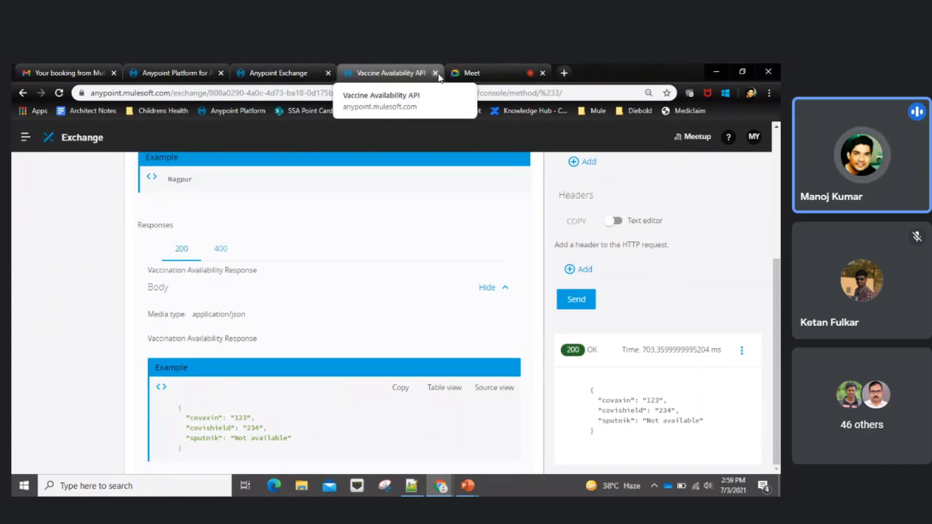
click(433, 73)
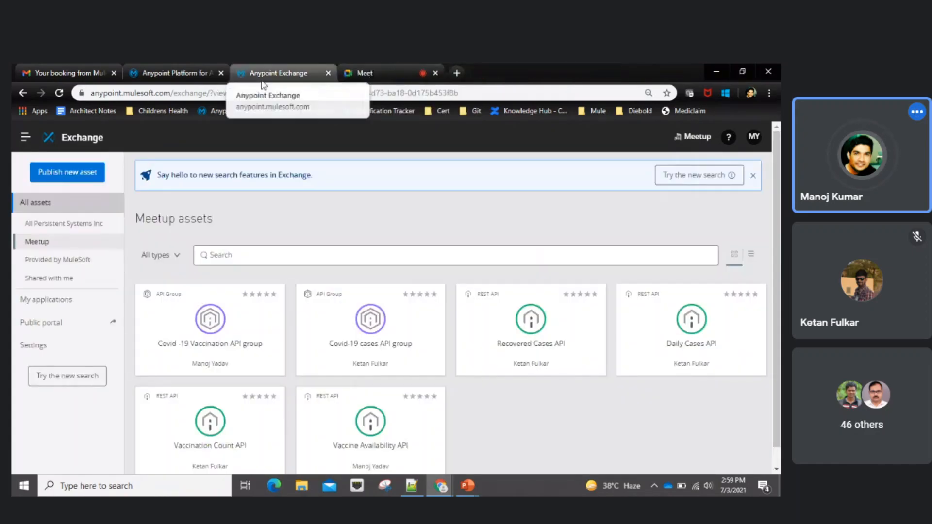
- From the Covid -19 Vaccination API group's instances, open Vaccination Count API and Vaccine Availability API separately and show Vaccination Count API
click(205, 326)
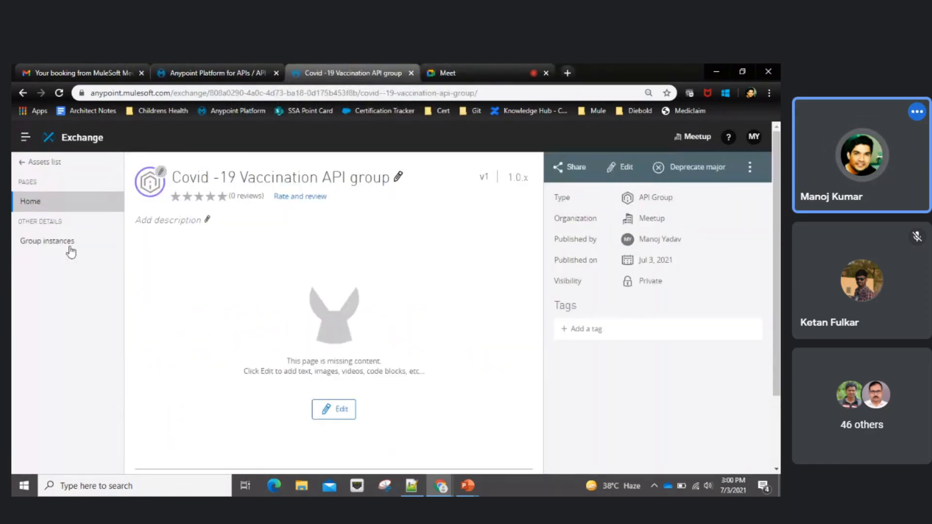
click(68, 244)
right_click(201, 311)
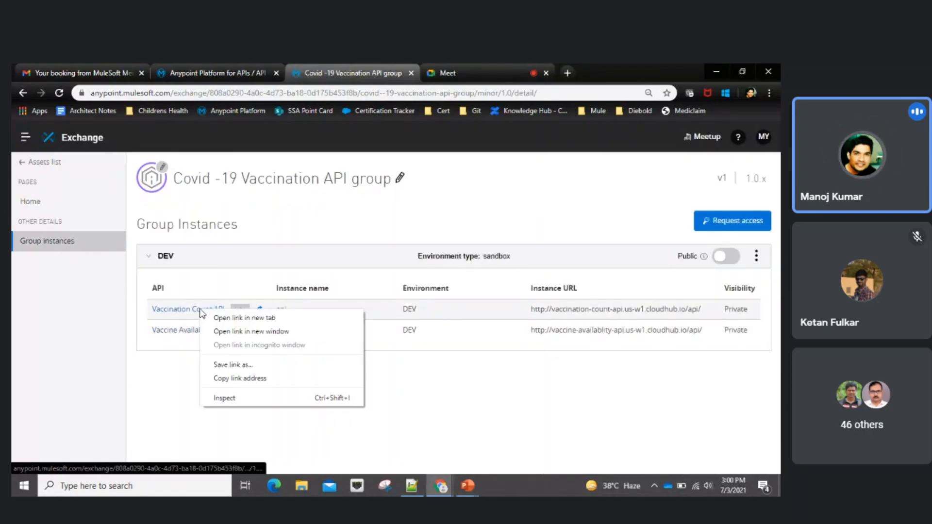
click(217, 318)
right_click(182, 335)
click(204, 338)
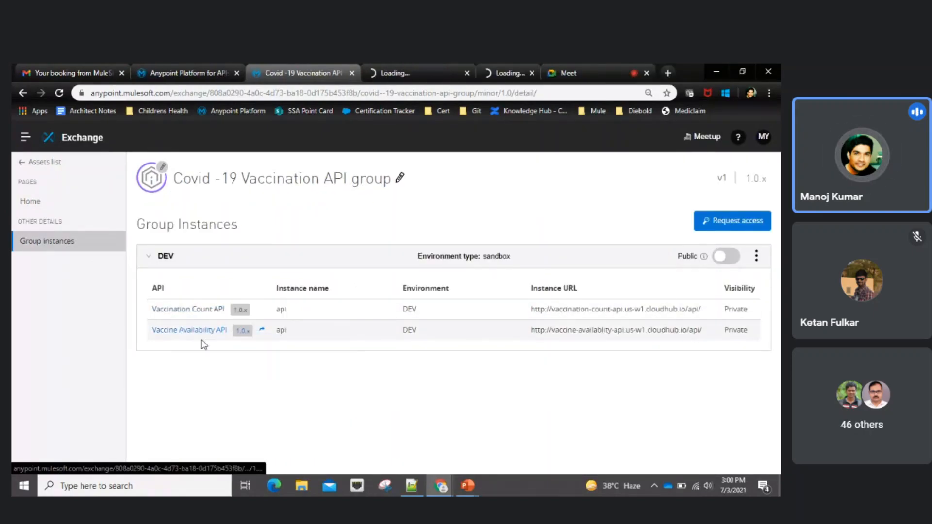
click(375, 65)
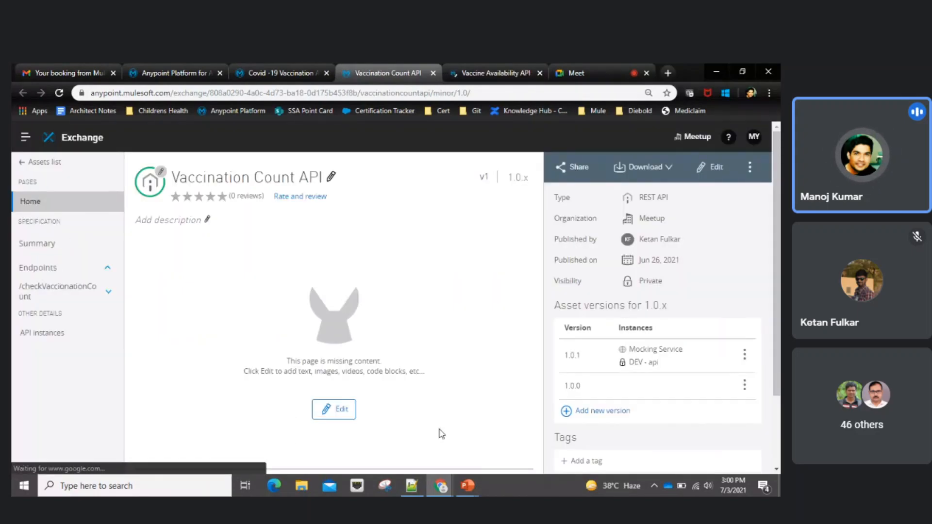
- Send the GET /checkVaccionationCount request for Nagpur to the DEV - api server without any credential headers
click(50, 289)
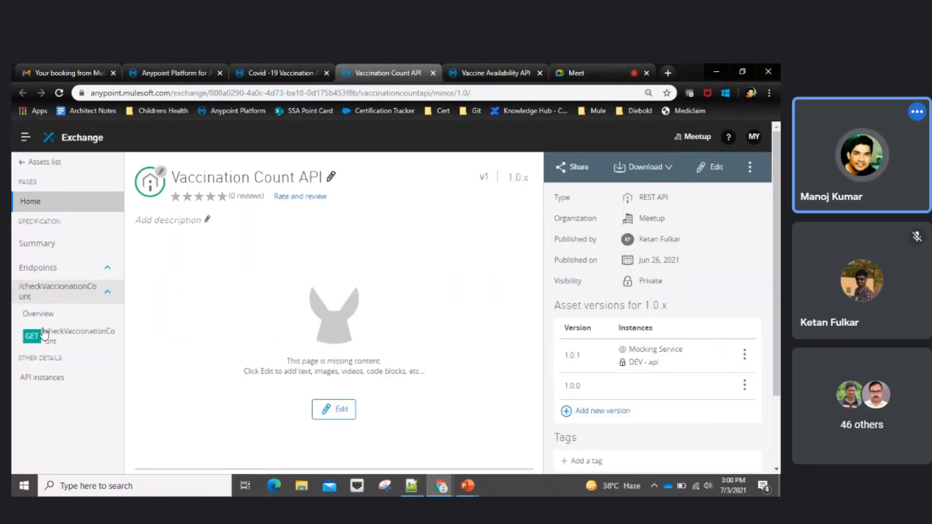
click(49, 335)
scroll(621, 429, down, 1)
scroll(652, 258, up, 1)
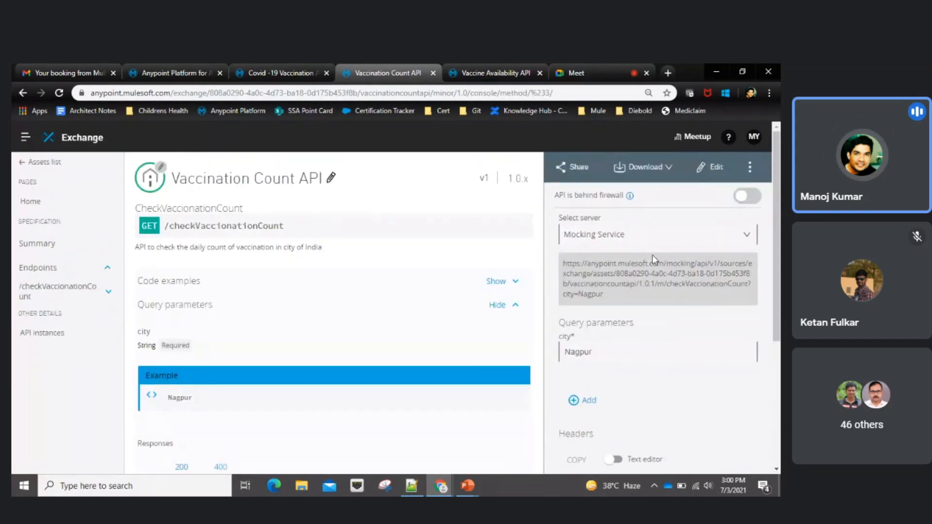
click(652, 235)
click(592, 283)
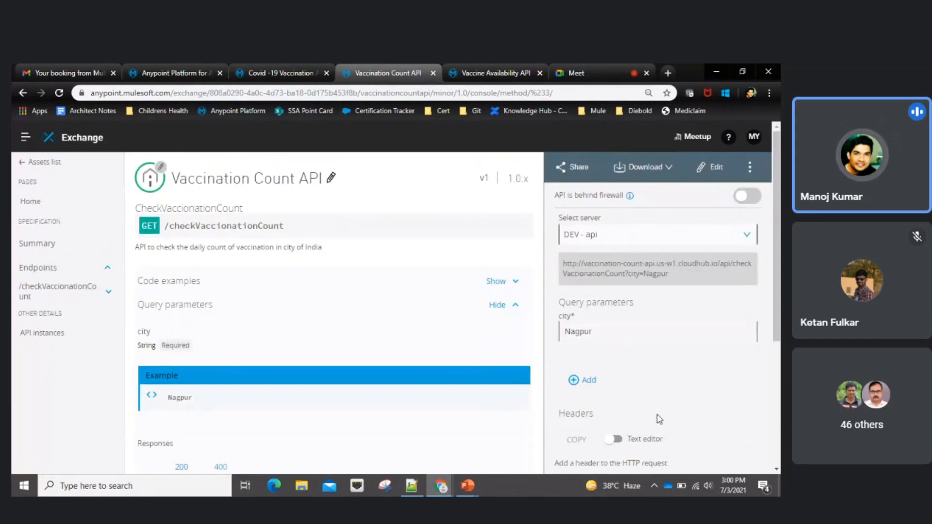
scroll(655, 416, down, 3)
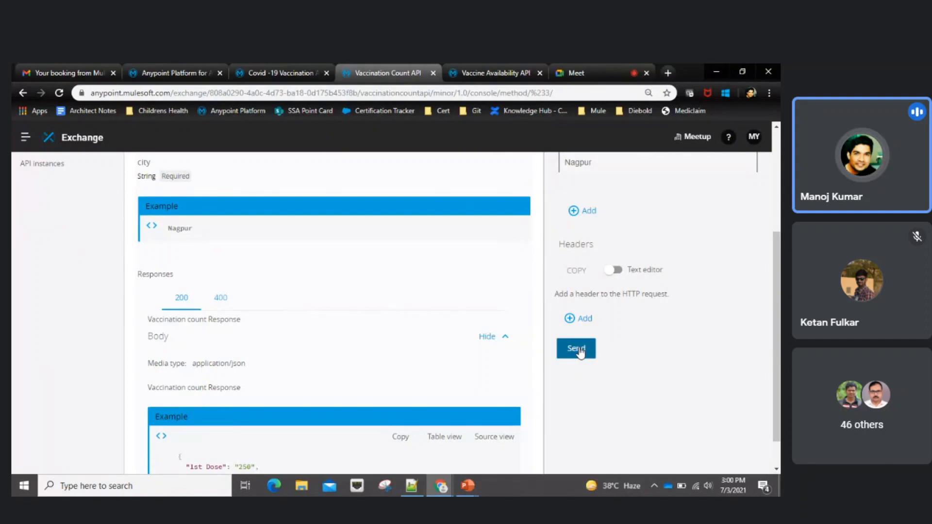
click(578, 349)
scroll(711, 446, down, 1)
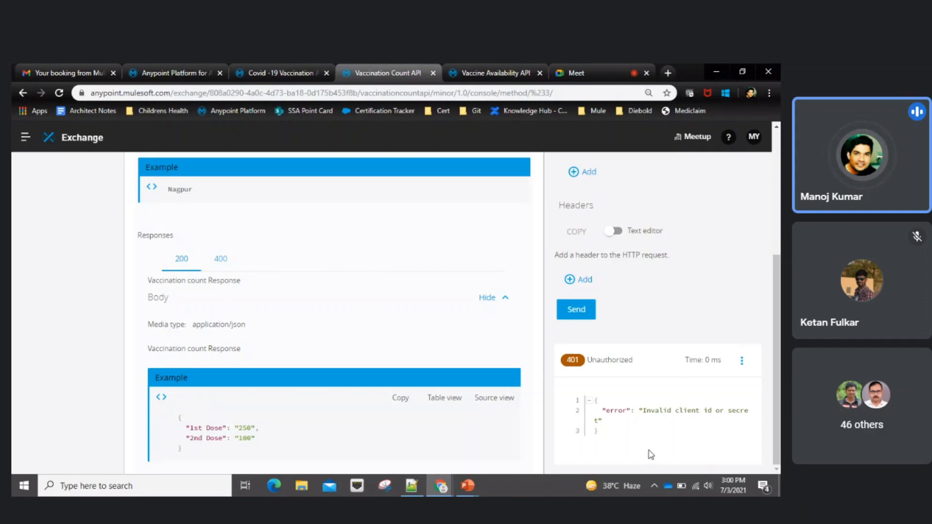
- Switch to Notepad++ and copy the client_id and client_secret lines
scroll(652, 454, up, 1)
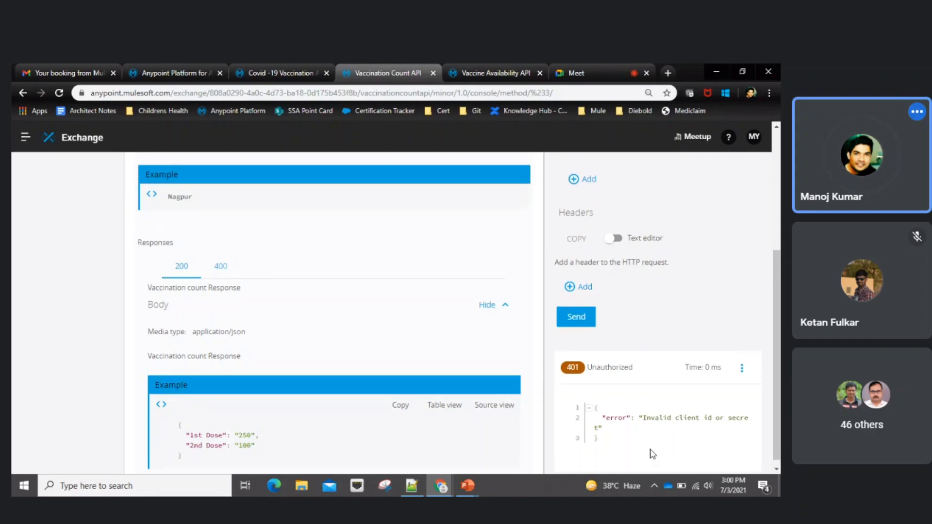
scroll(653, 454, up, 3)
scroll(679, 291, down, 2)
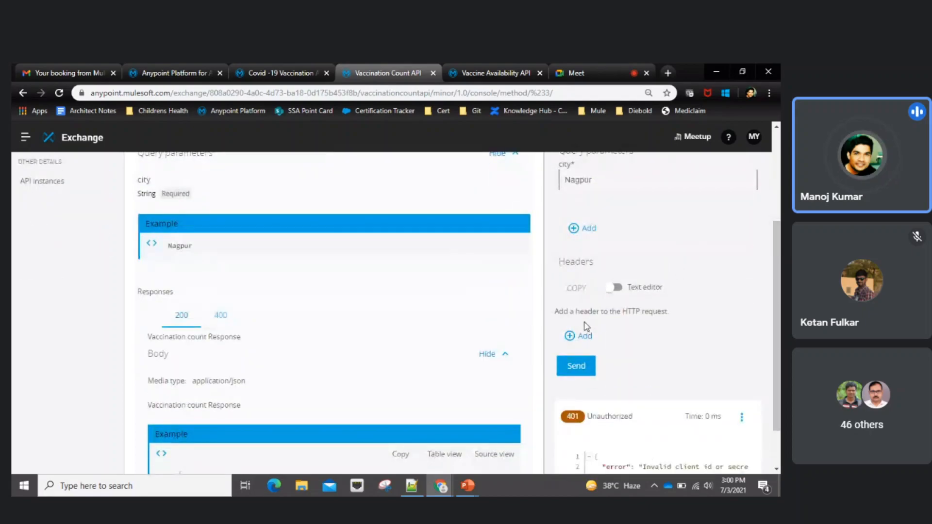
scroll(648, 325, down, 1)
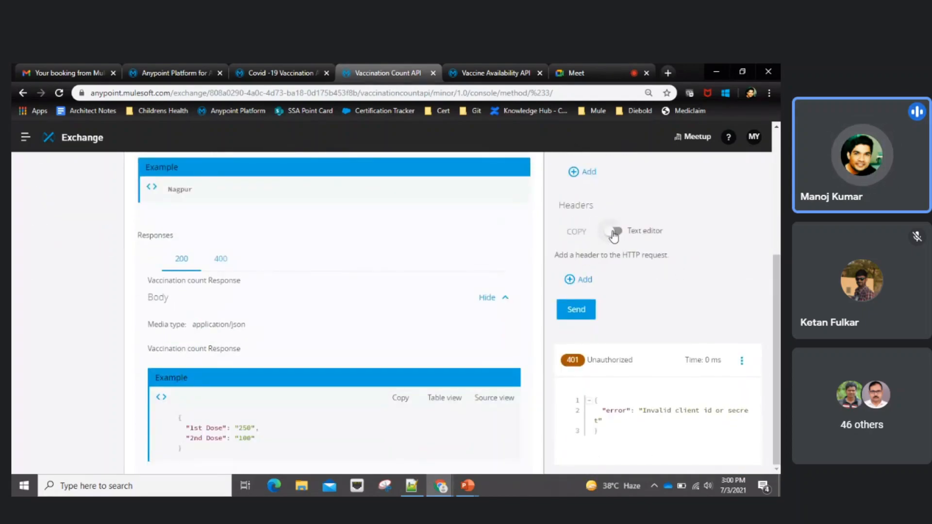
click(411, 486)
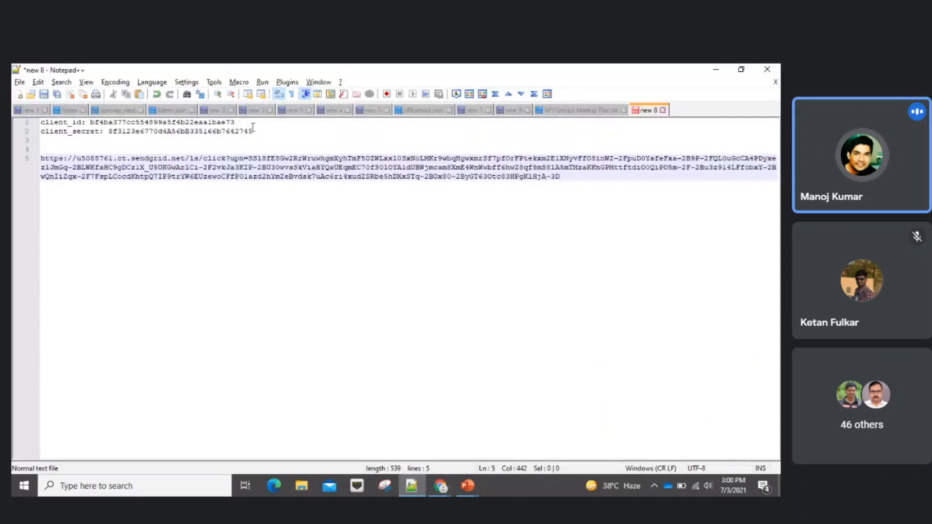
drag(253, 131, 41, 122)
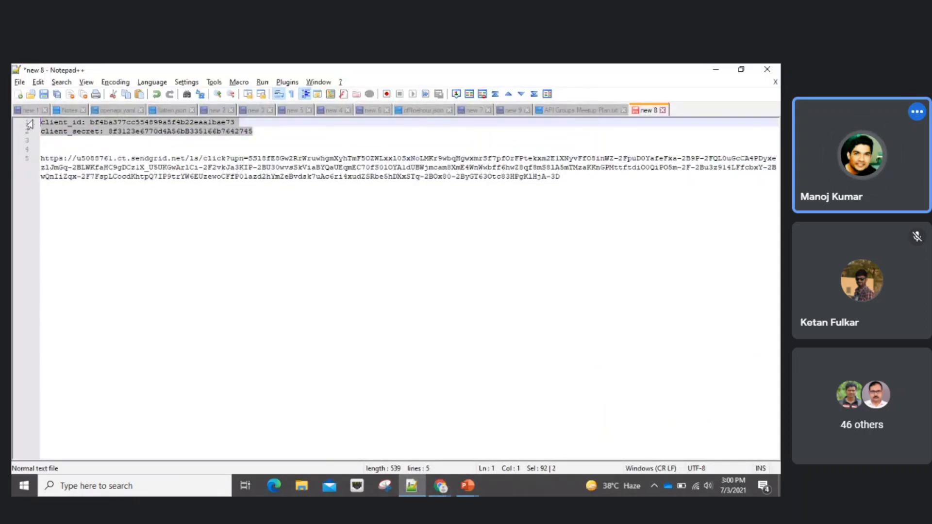
- Switch back to Chrome, paste the client ID and client secret as request headers, and resend the vaccination count request
click(441, 486)
click(613, 235)
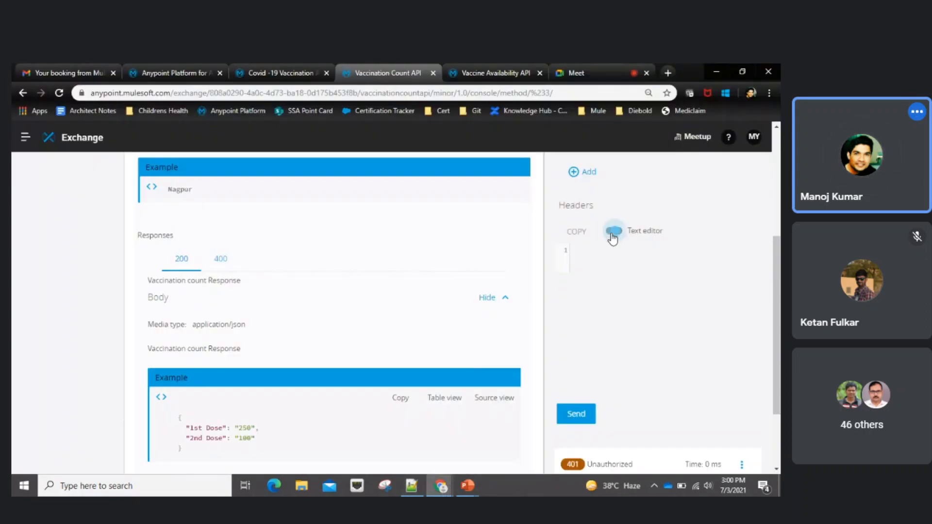
click(585, 251)
key(ctrl+v)
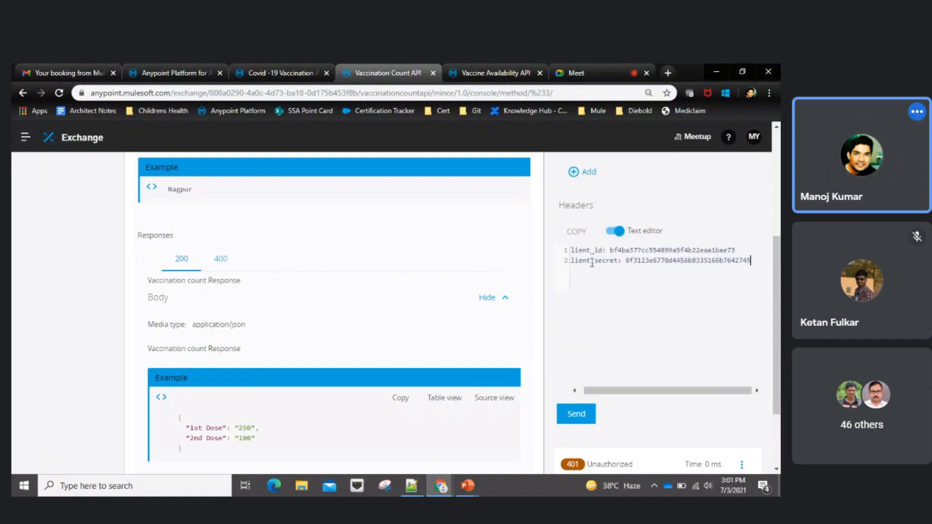
click(614, 232)
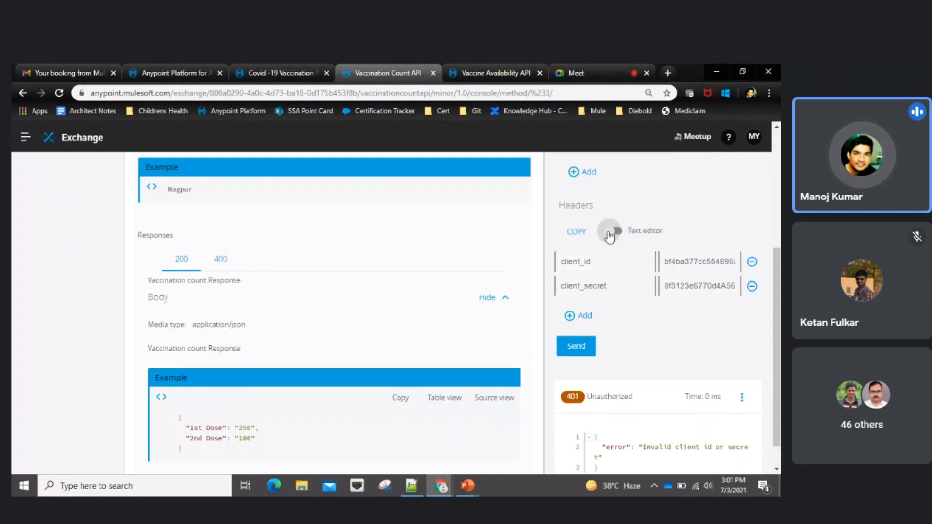
scroll(663, 393, down, 1)
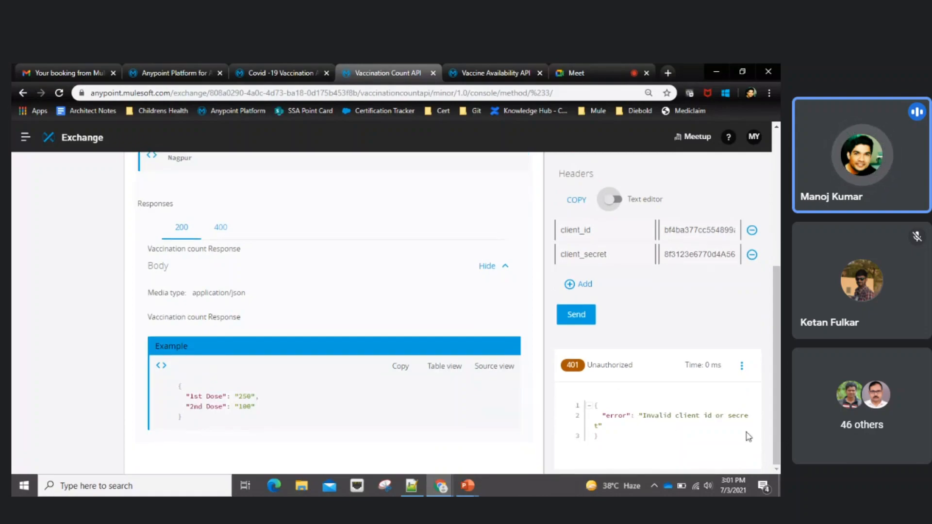
click(577, 315)
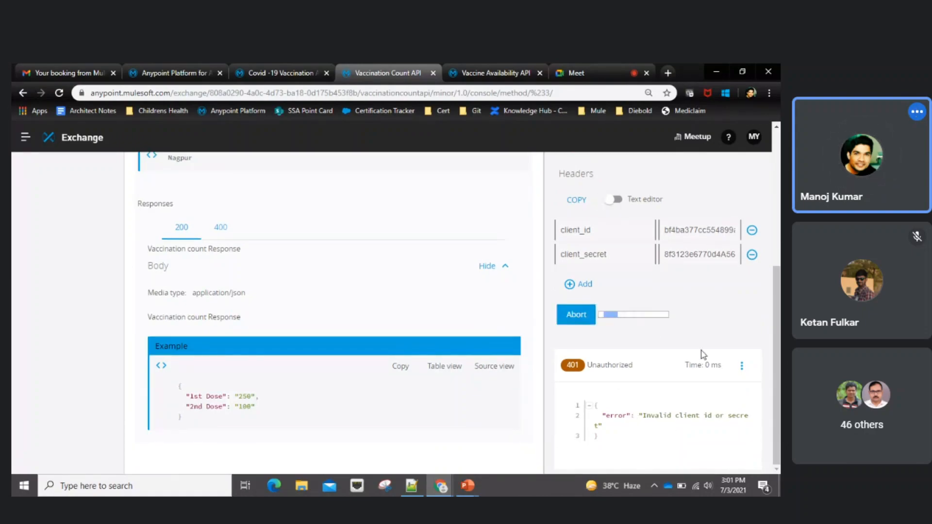
- Abort the pending vaccination count request and open the Covid -19 Vaccination API group's contracts in API Manager
click(585, 317)
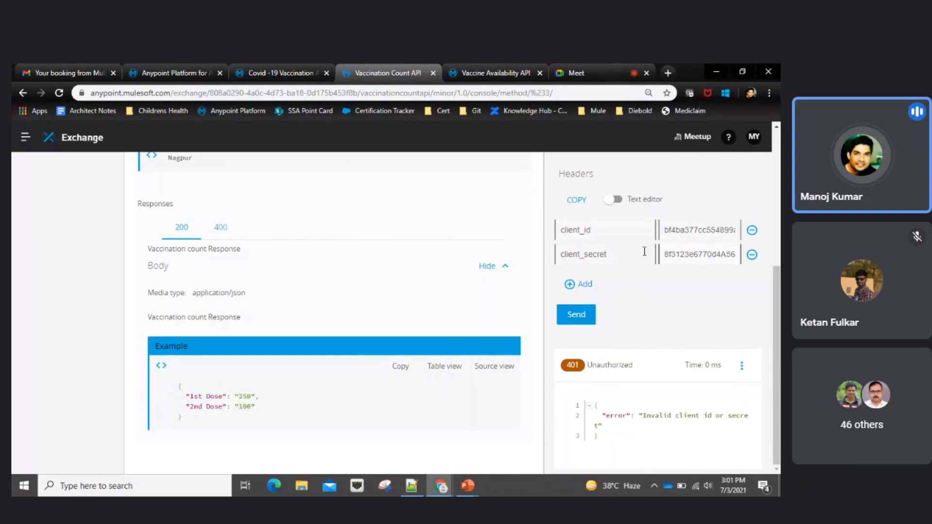
scroll(689, 367, up, 5)
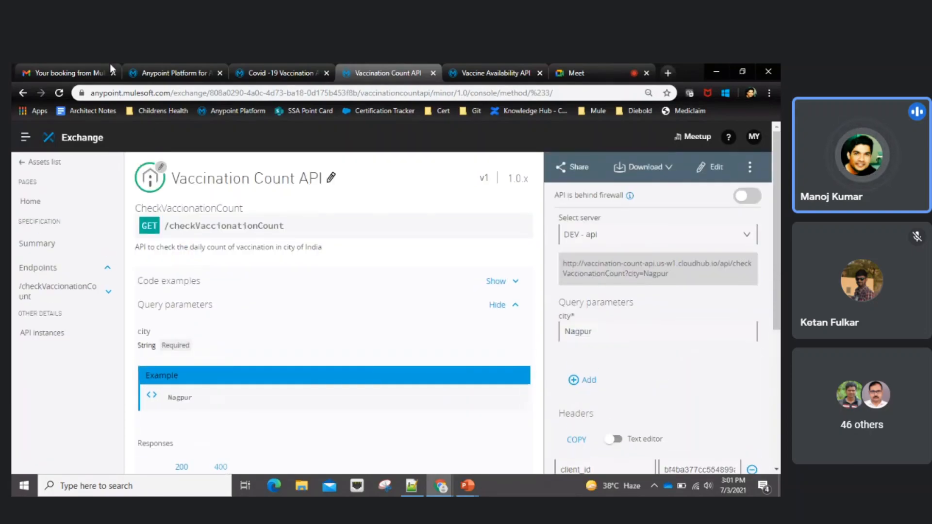
click(262, 70)
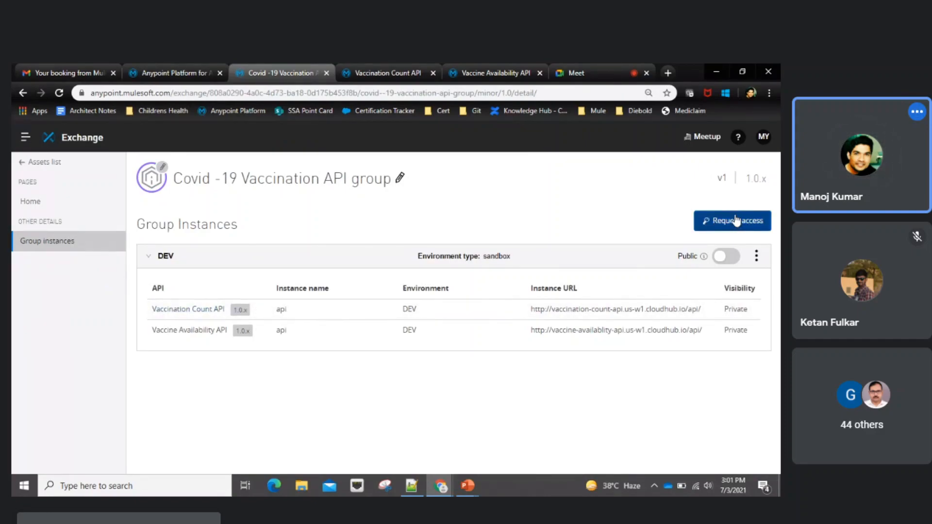
click(156, 73)
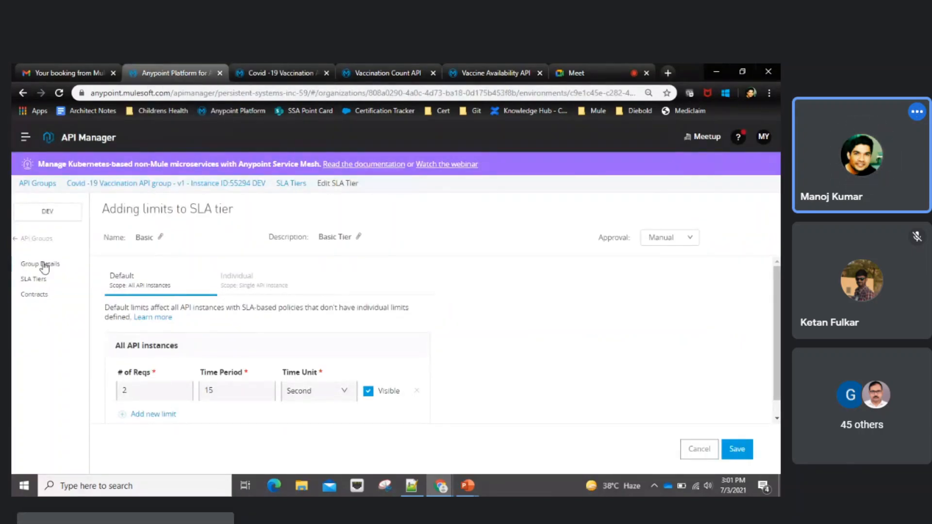
click(42, 298)
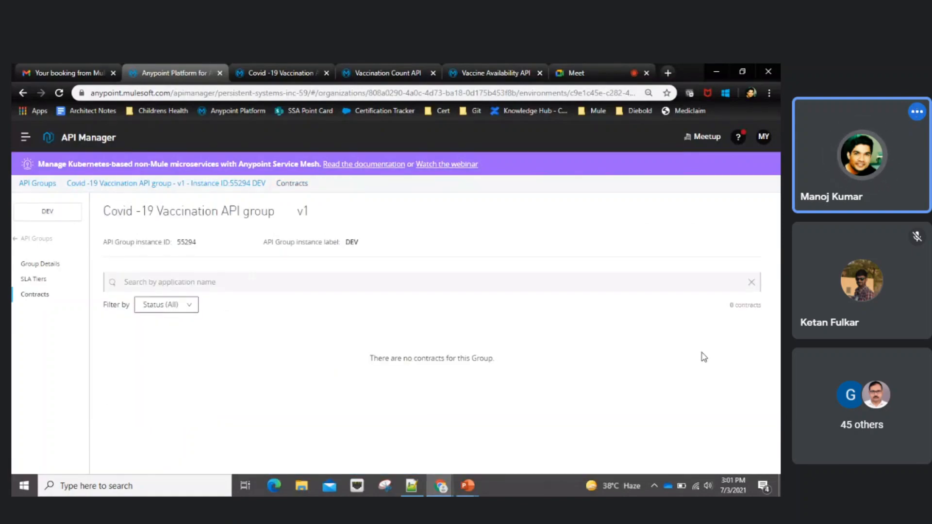
click(412, 486)
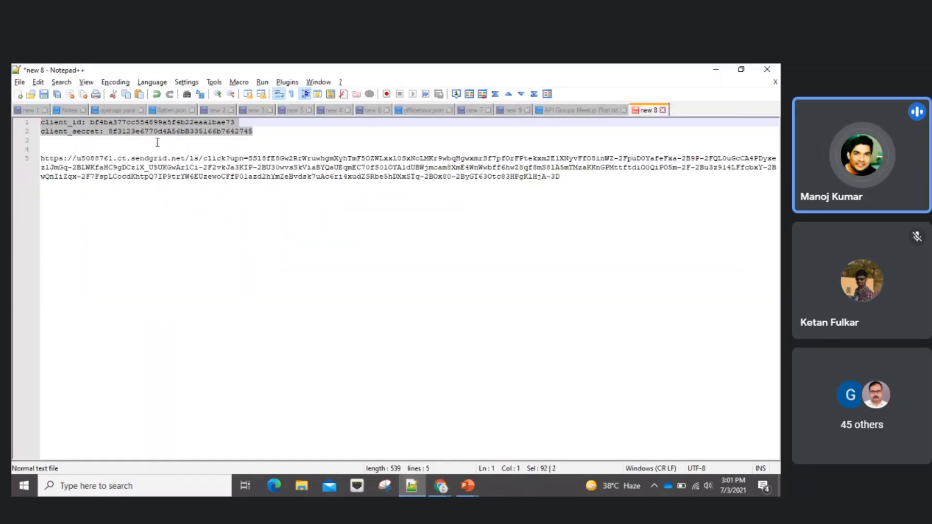
click(412, 486)
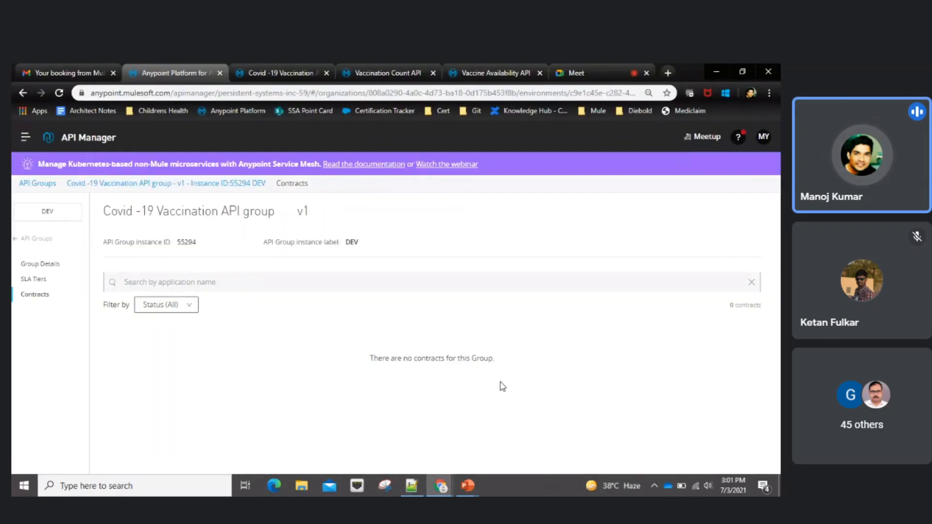
click(261, 67)
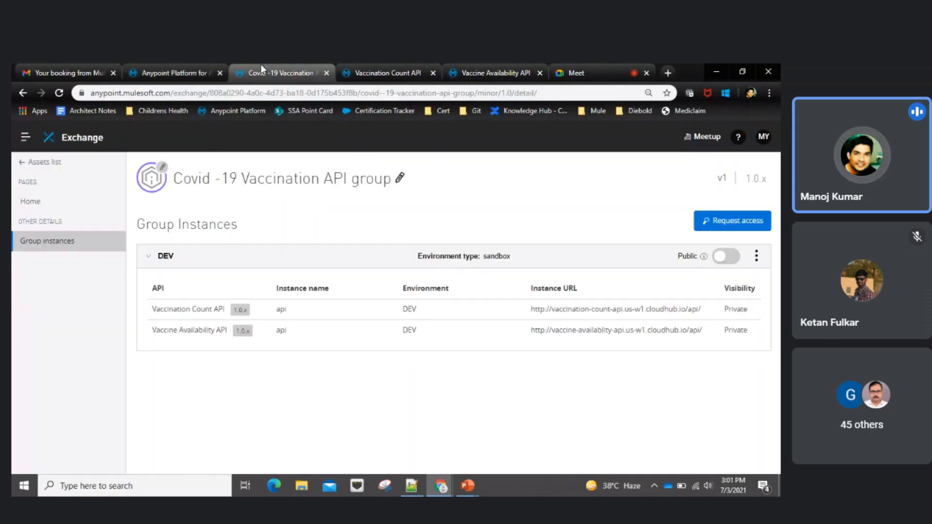
click(719, 225)
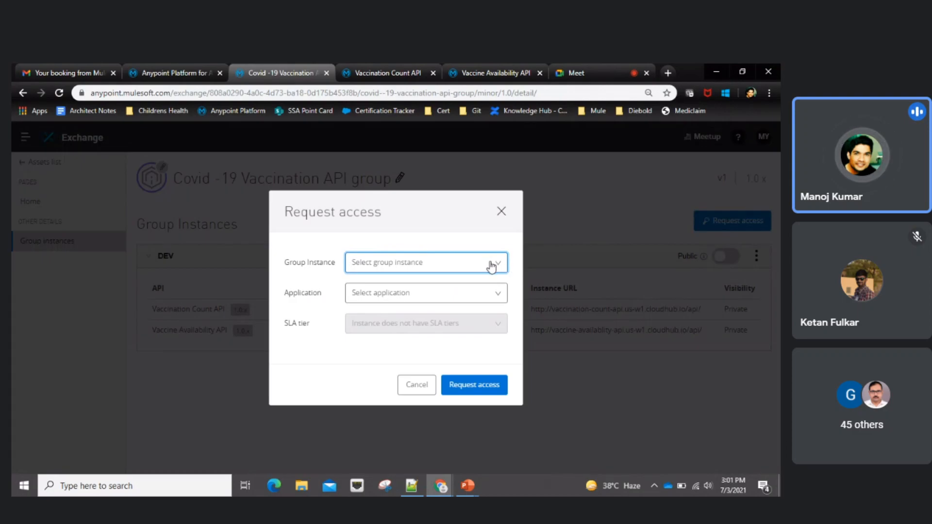
click(421, 390)
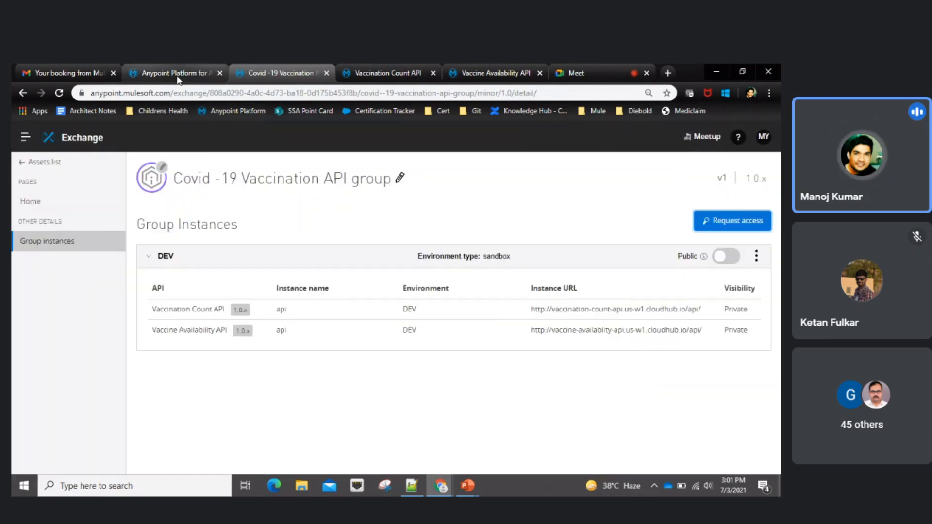
- Review the Covid -19 Vaccination API group's details, SLA tiers and contracts in API Manager
click(178, 76)
click(38, 265)
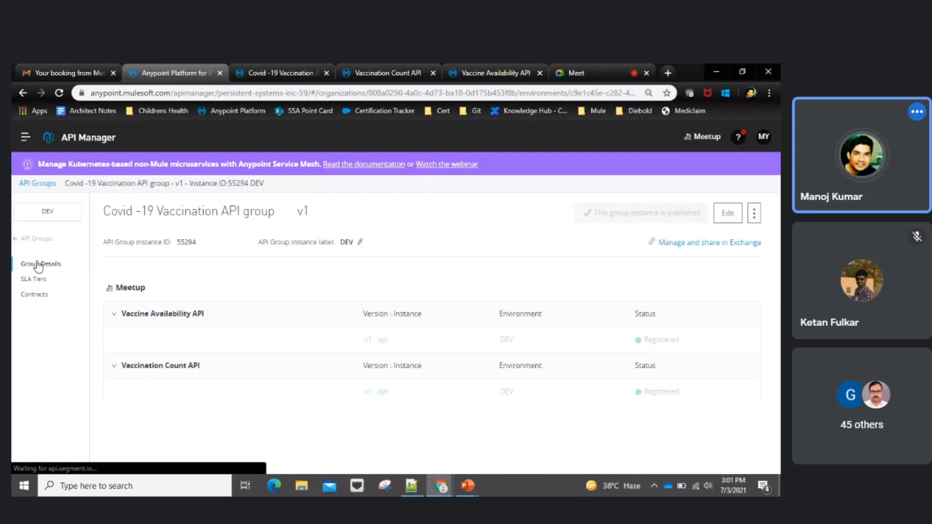
click(32, 279)
click(31, 295)
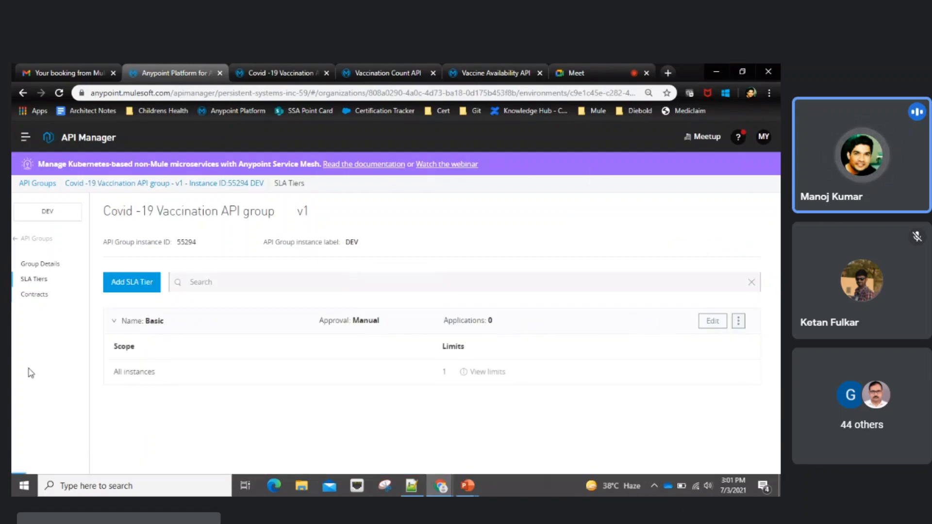
- Start an access request for the Covid -19 Vaccination API group in Exchange with DEV as the group instance
click(305, 76)
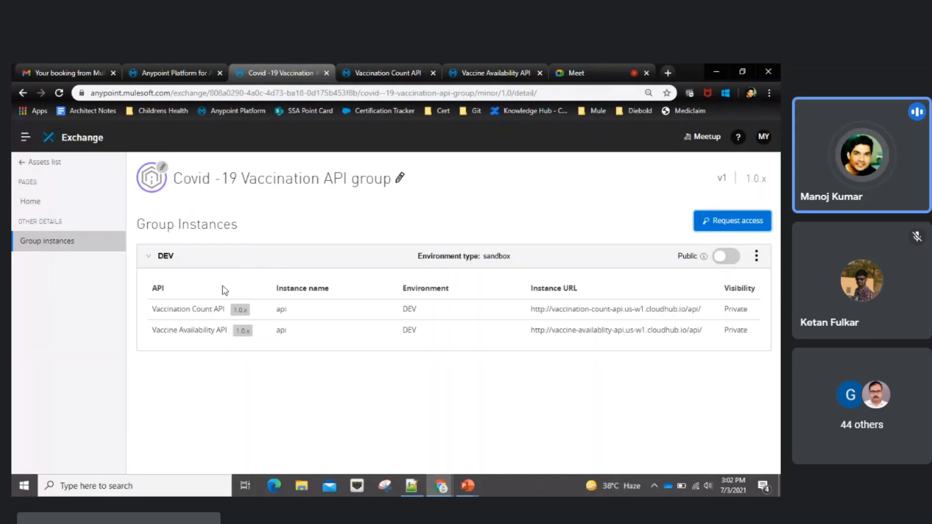
click(709, 226)
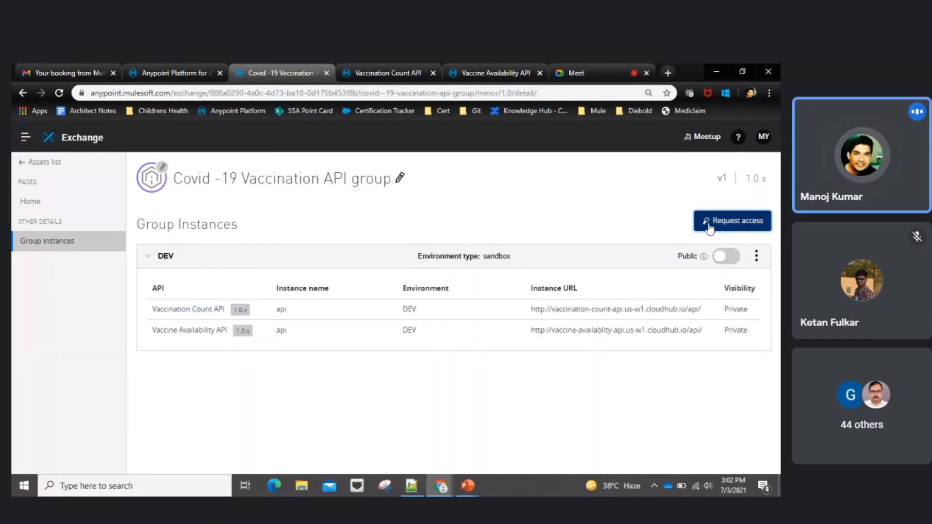
click(490, 270)
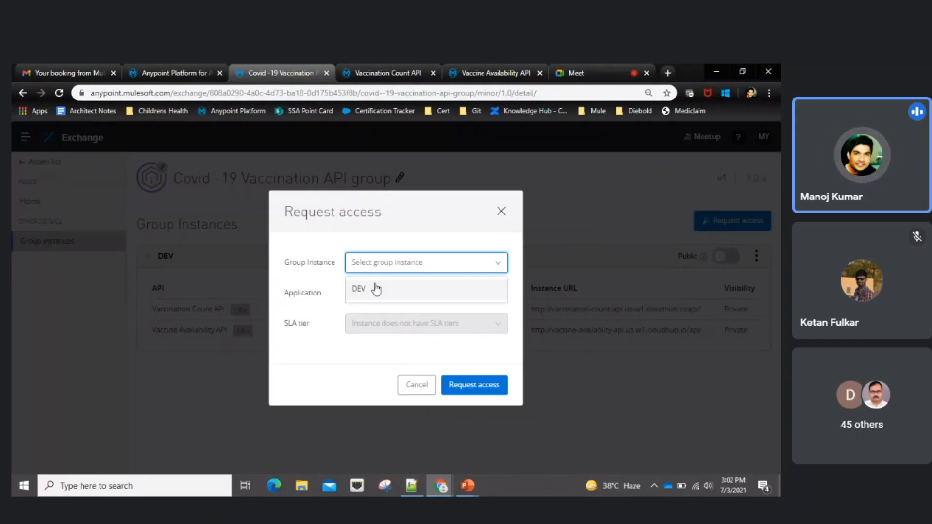
click(358, 291)
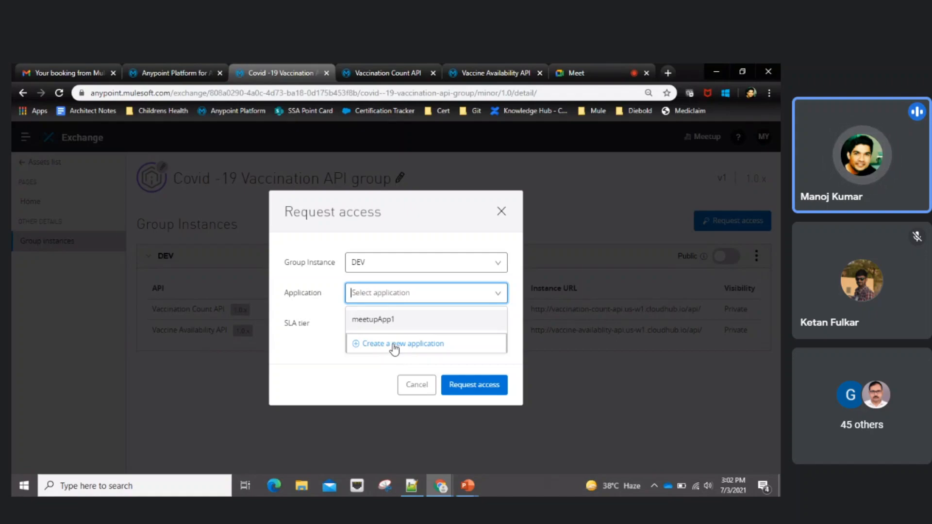
click(395, 348)
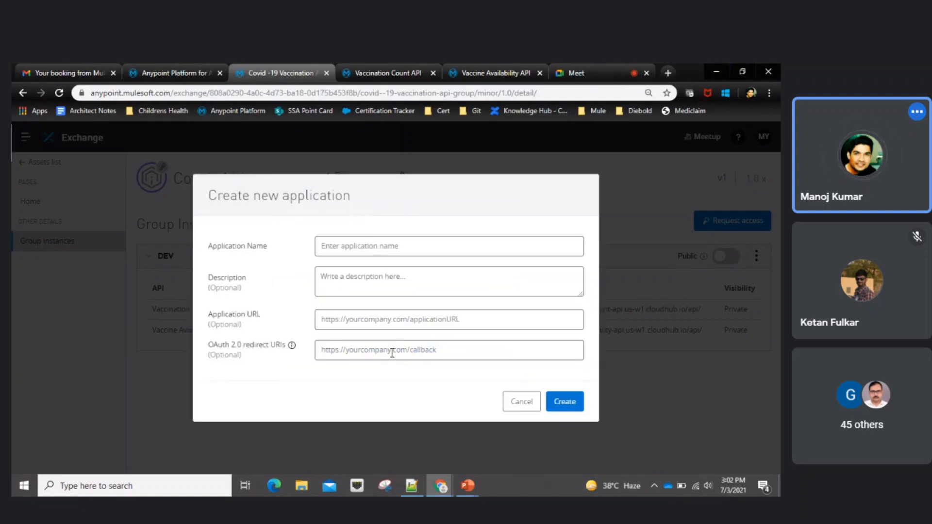
click(368, 249)
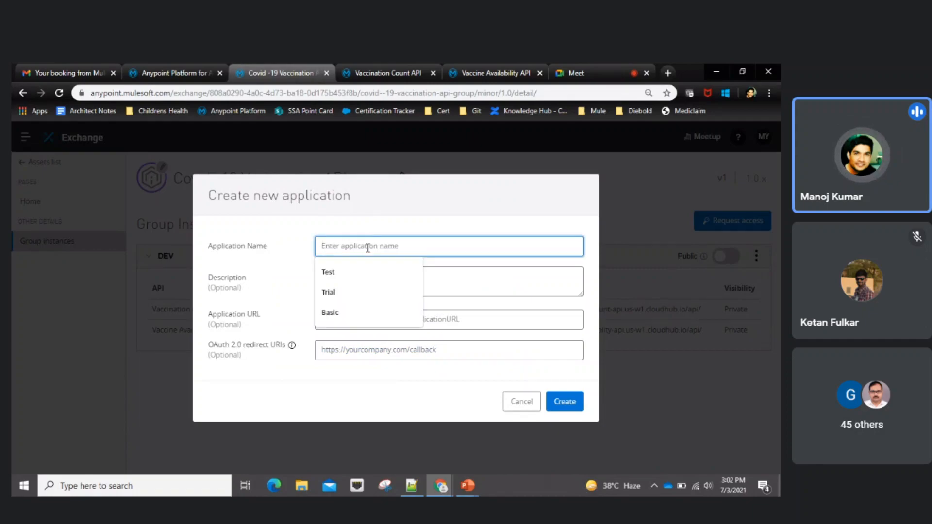
text(demo)
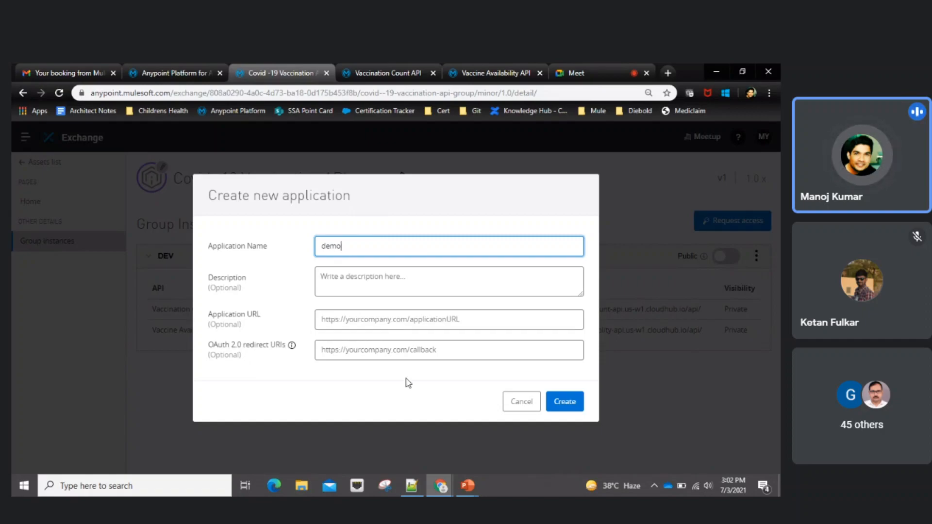
click(517, 407)
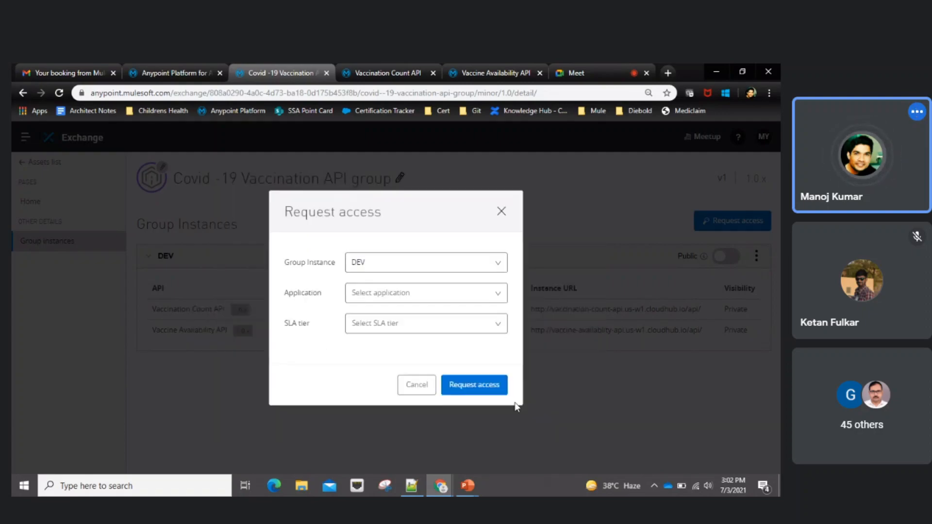
- Choose the meetupApp1 application and the Basic SLA tier, submit the access request and close the confirmation
click(431, 300)
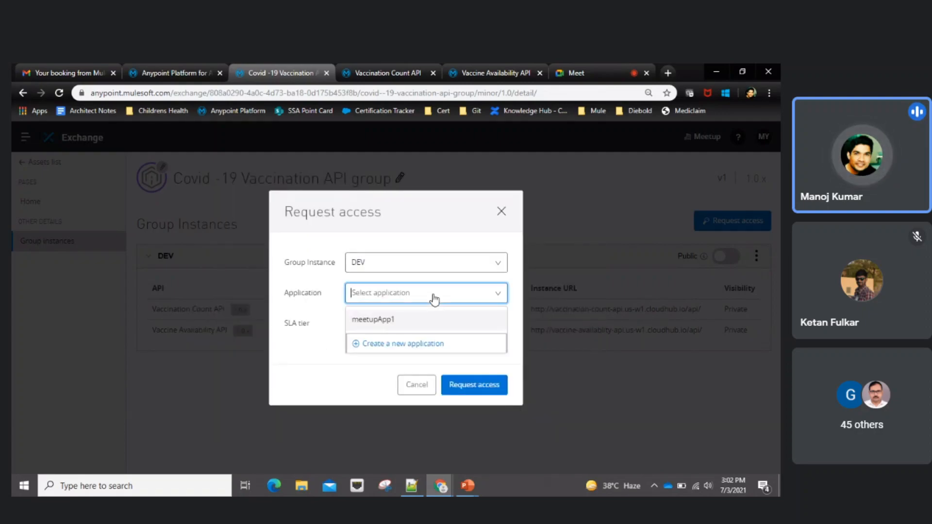
click(367, 321)
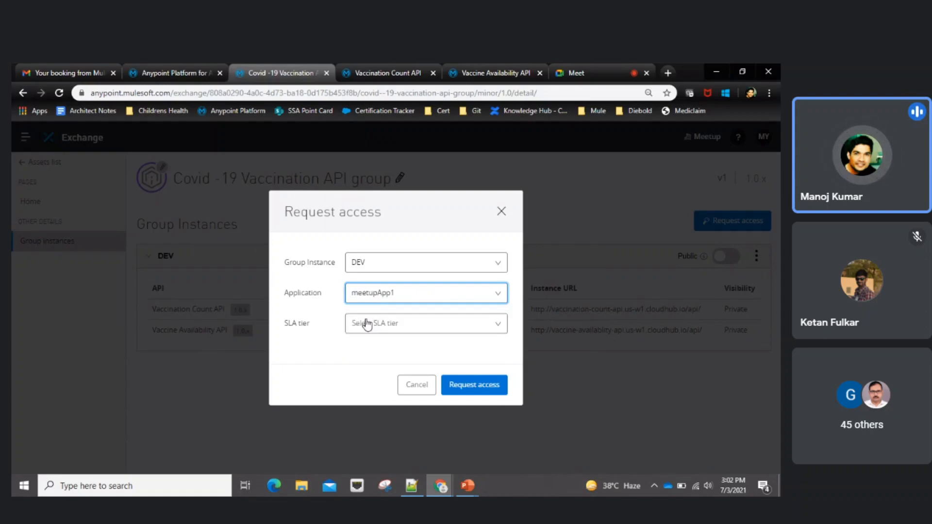
click(406, 325)
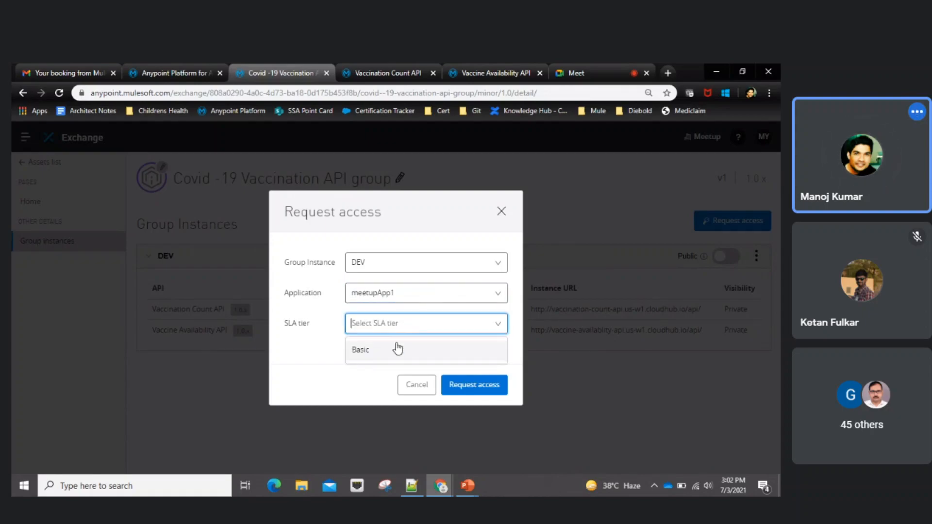
click(368, 351)
scroll(503, 332, down, 2)
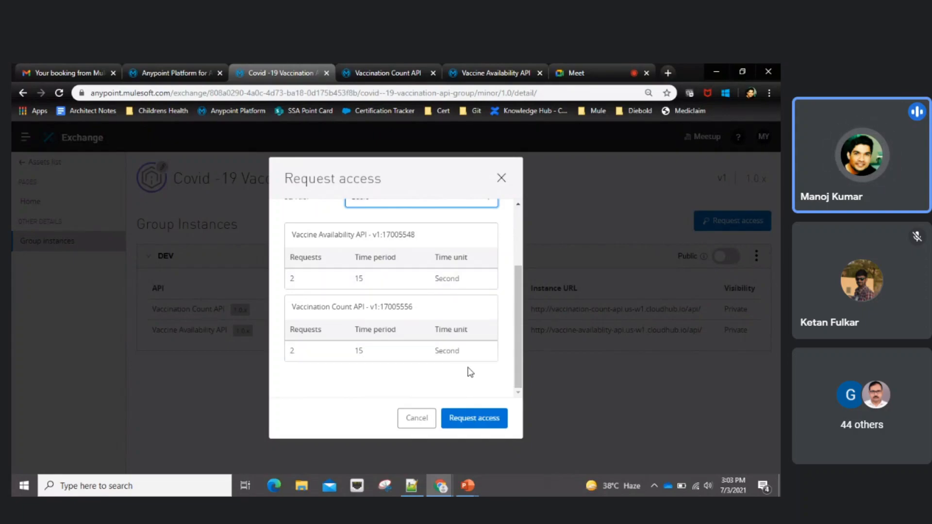
scroll(483, 381, up, 3)
scroll(483, 383, down, 3)
click(479, 418)
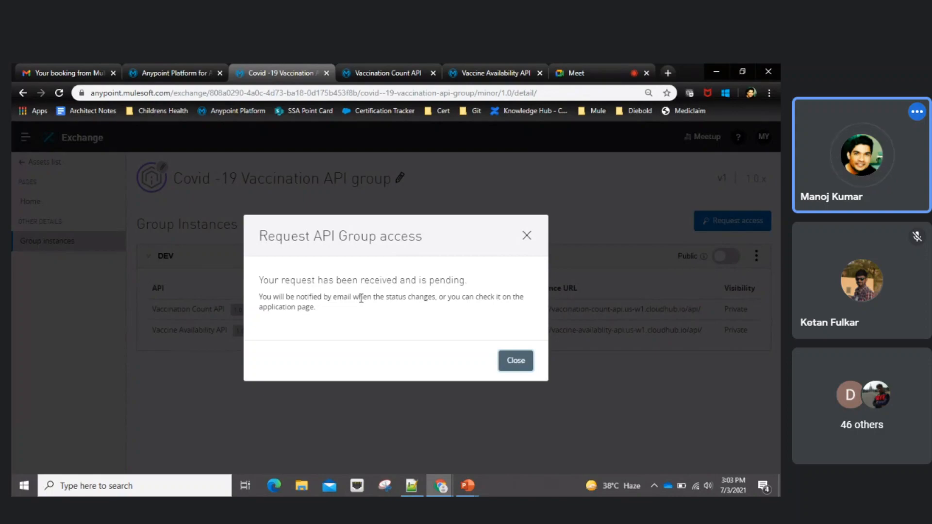
click(515, 360)
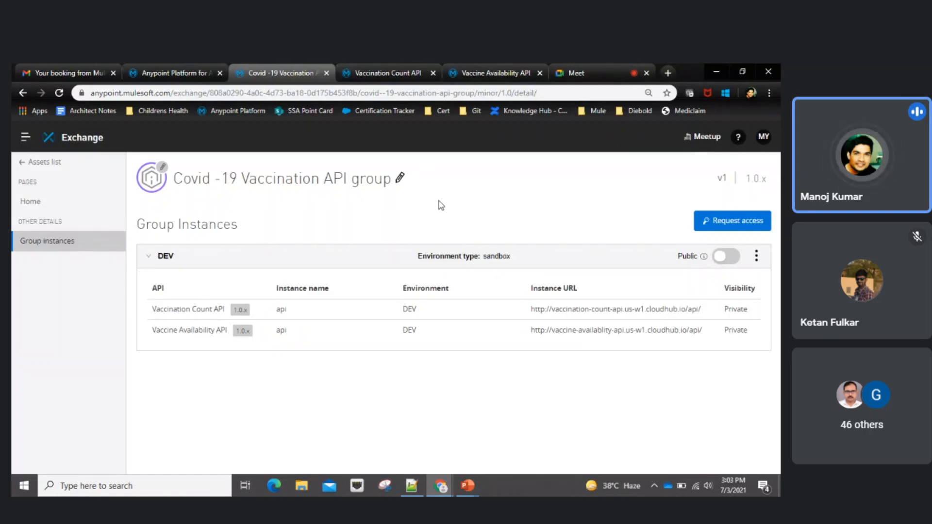
- Reload the Covid -19 Vaccination API group's contracts in API Manager and approve meetupApp1's request for the Basic tier
click(158, 68)
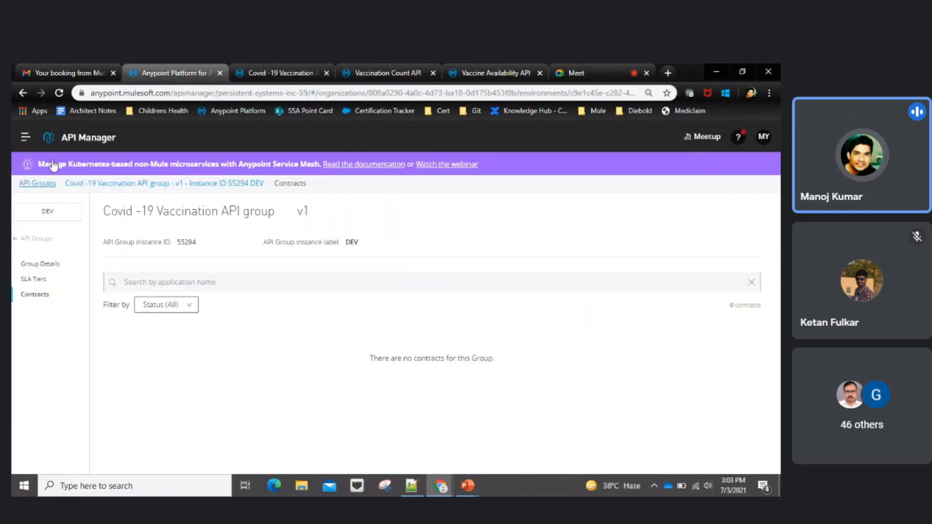
click(58, 96)
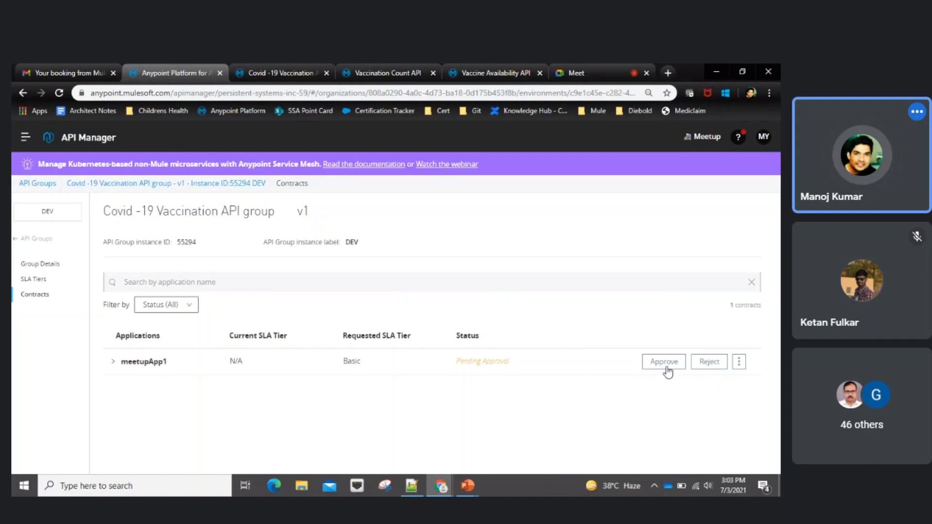
click(738, 372)
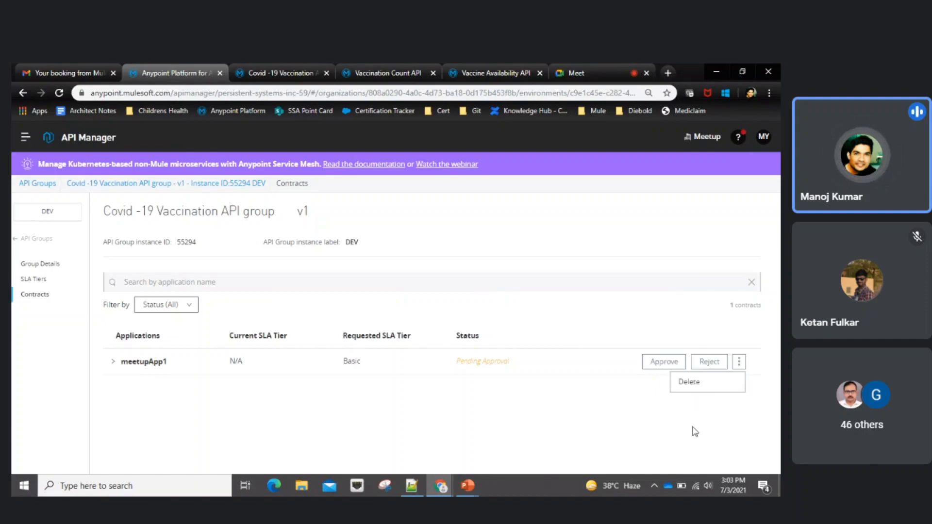
click(718, 433)
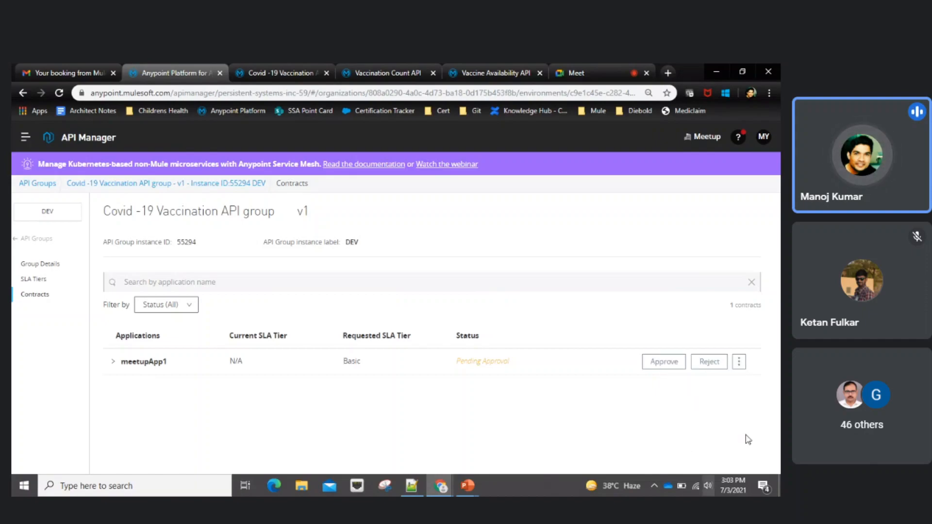
click(664, 362)
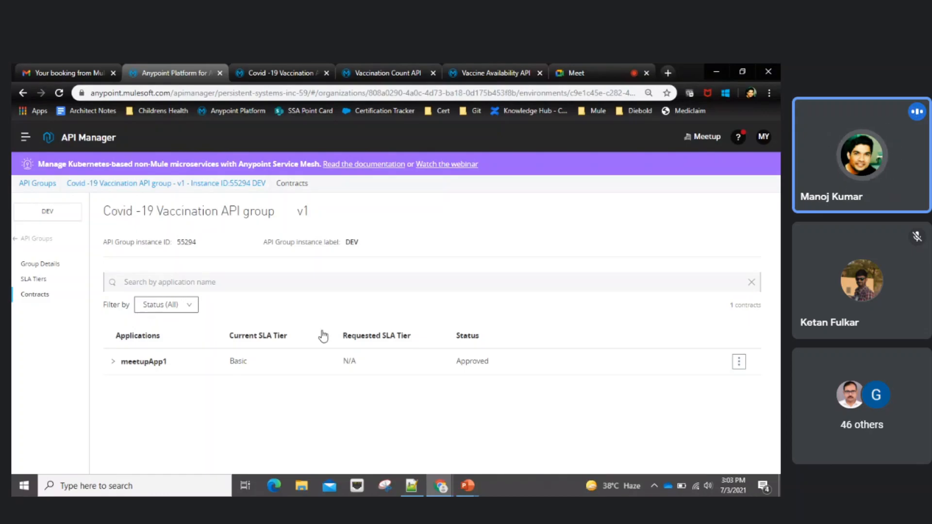
- Check the stored client credentials in Notepad++, switch back to Chrome and review the Vaccination Count API's request headers in Exchange
click(412, 487)
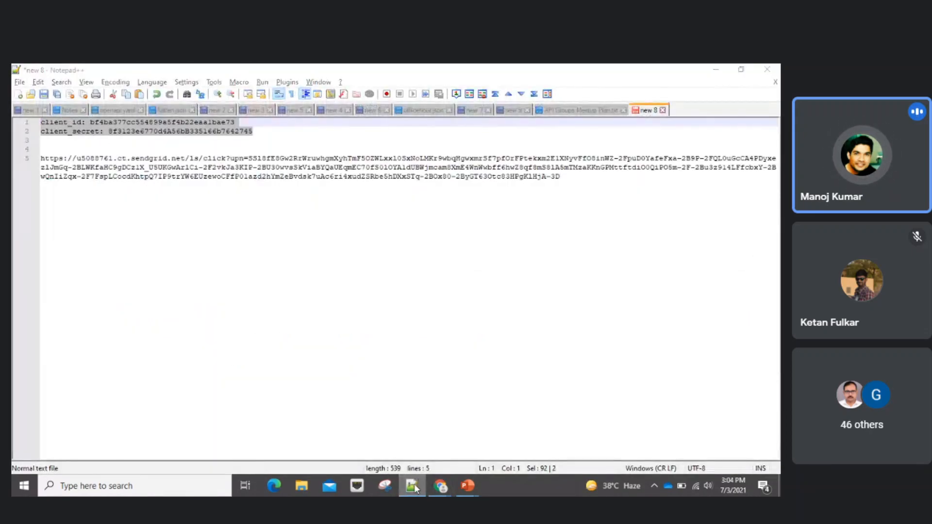
click(441, 487)
click(304, 73)
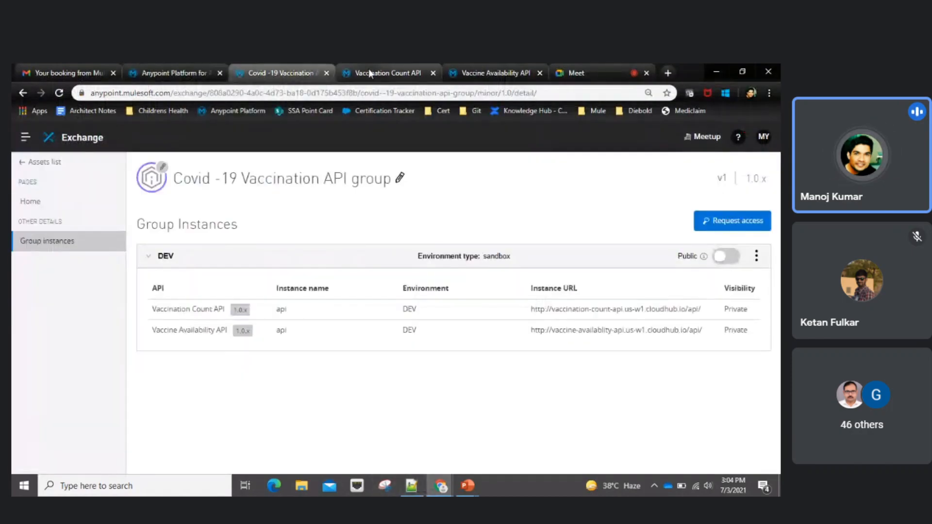
click(369, 69)
click(491, 73)
click(377, 69)
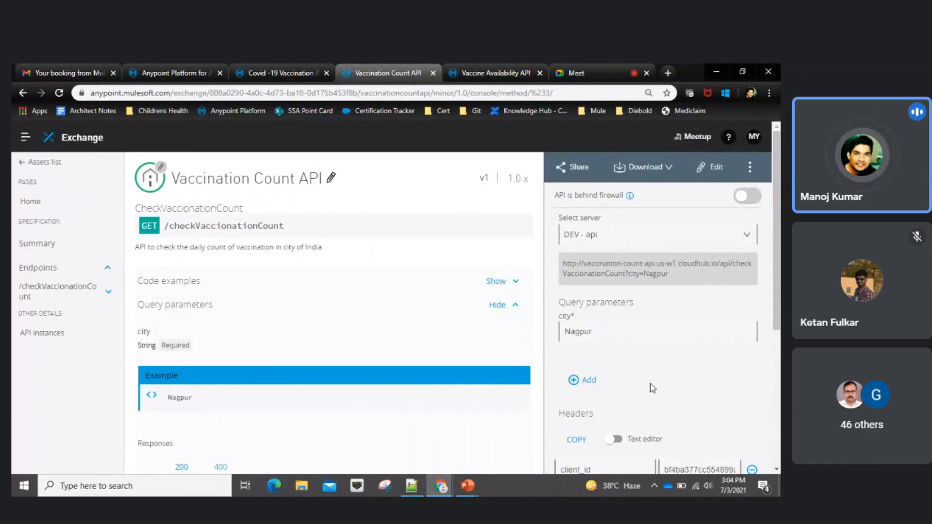
scroll(653, 389, down, 5)
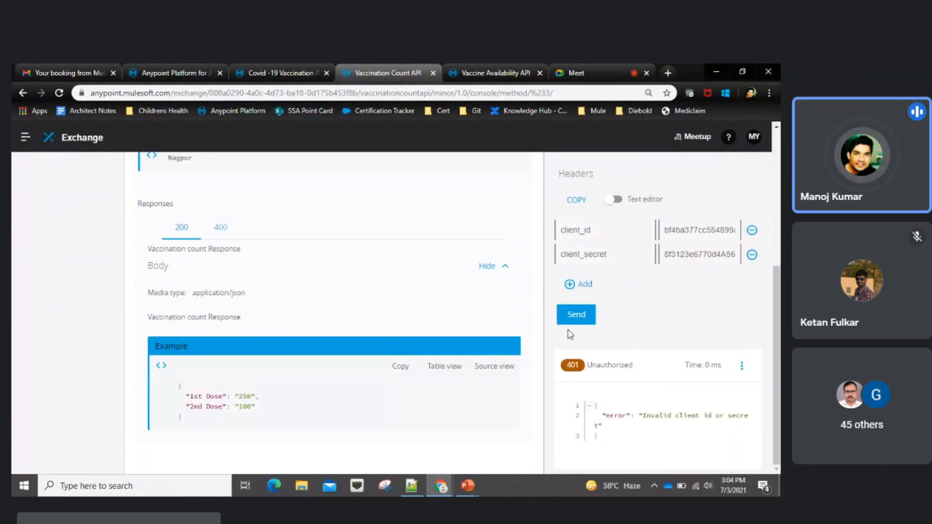
- Reload the Vaccination Count API console and select DEV - api as the request server
click(60, 93)
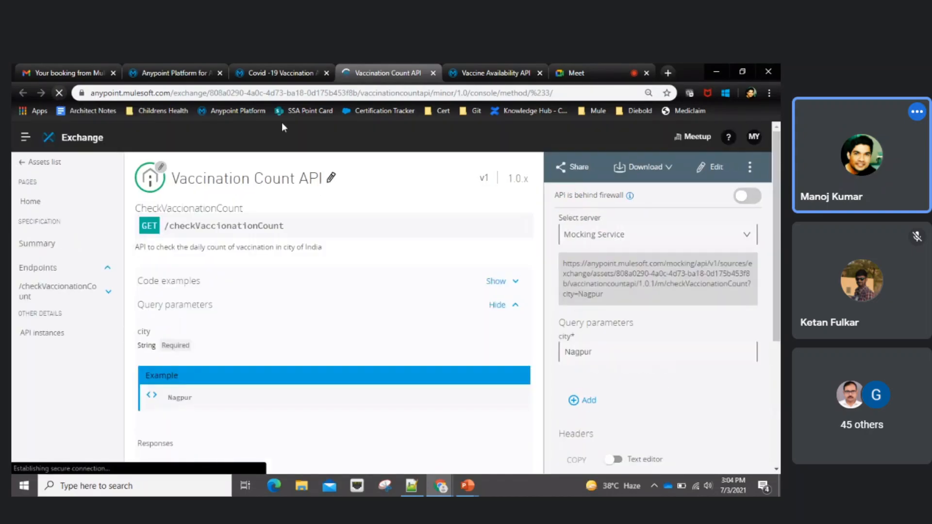
scroll(597, 223, down, 4)
scroll(607, 303, up, 4)
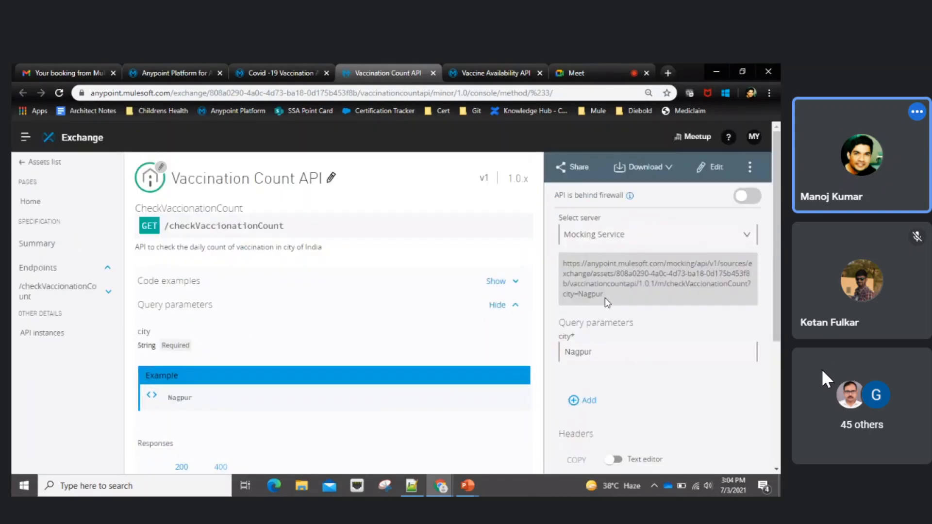
click(710, 236)
click(611, 281)
scroll(650, 354, down, 4)
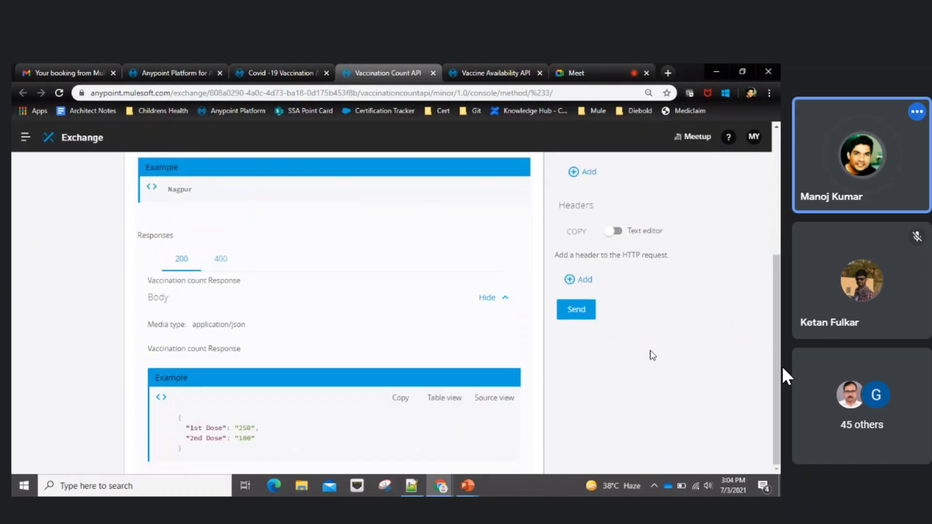
- Paste the application's client_id and client_secret as request headers in text form, then return to the header field view
click(615, 231)
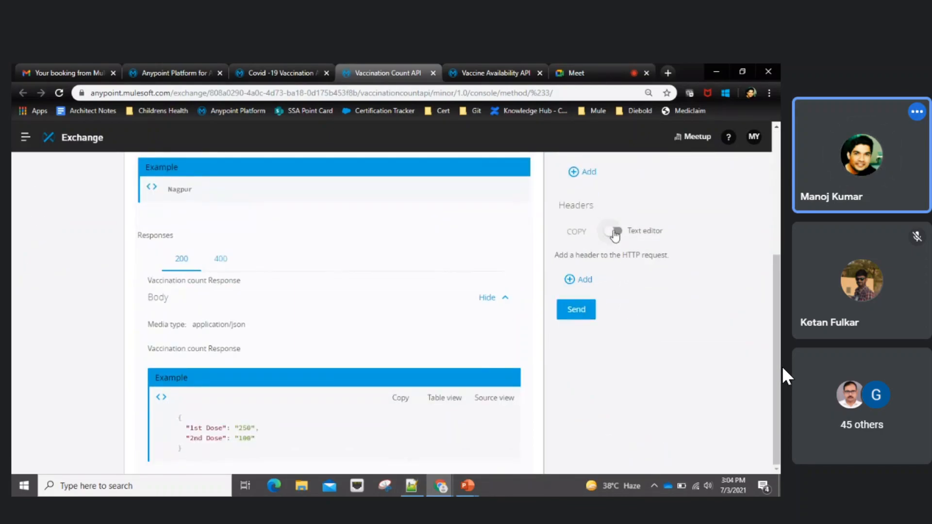
click(606, 268)
key(ctrl+v)
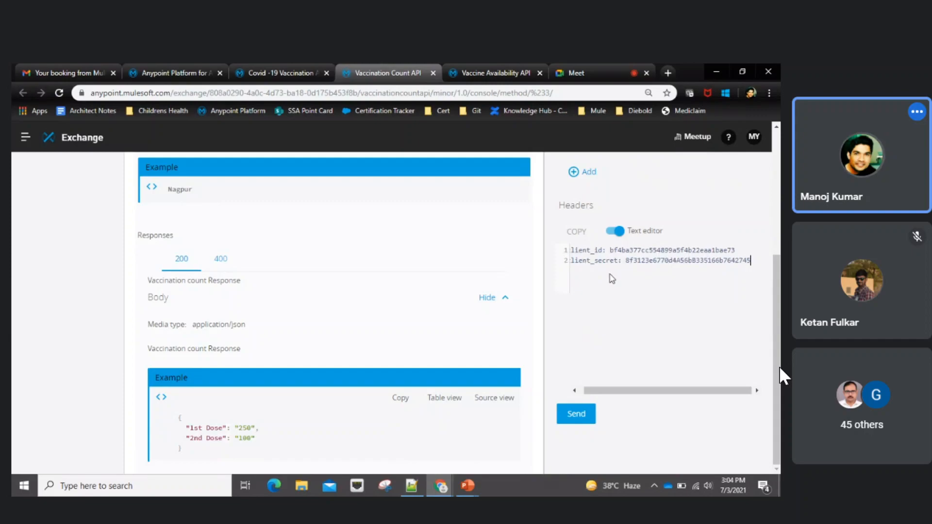
click(616, 232)
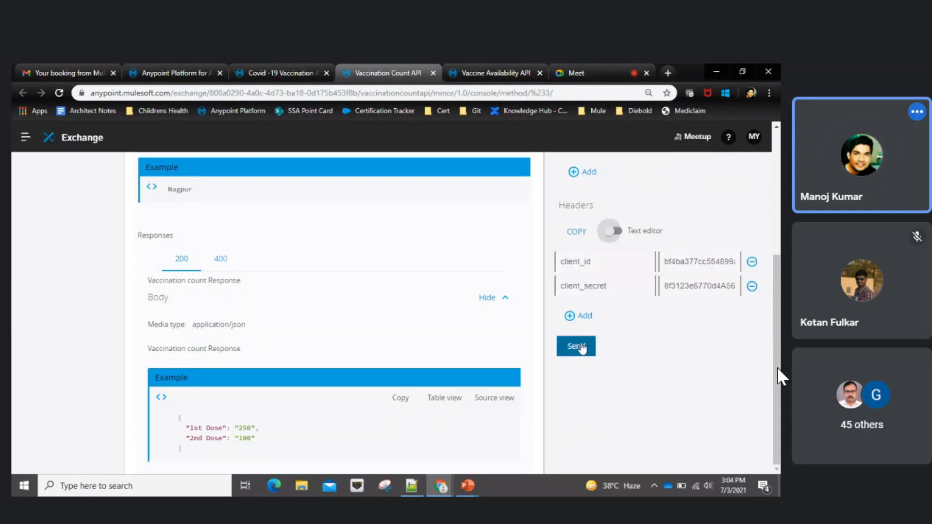
- Send the Vaccination Count API request for Nagpur several times in a row to test the rate limit
click(582, 346)
scroll(633, 369, down, 1)
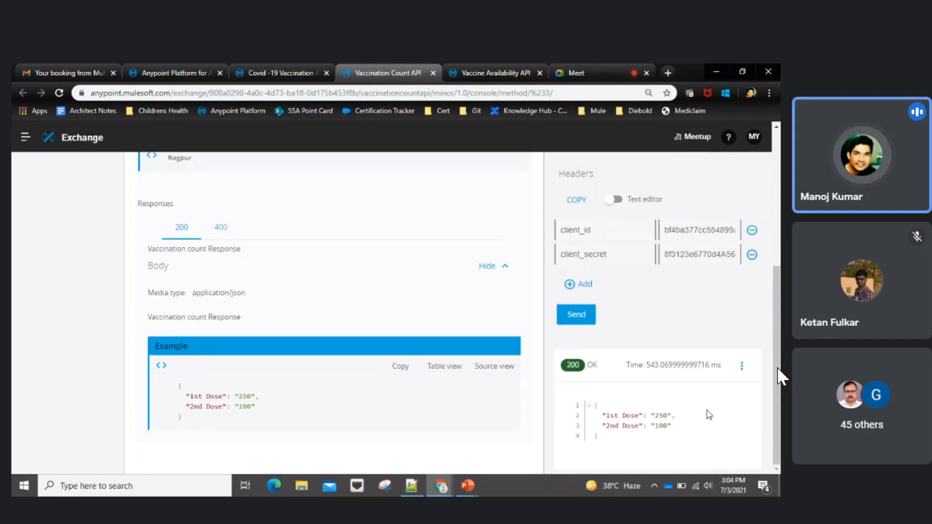
click(584, 316)
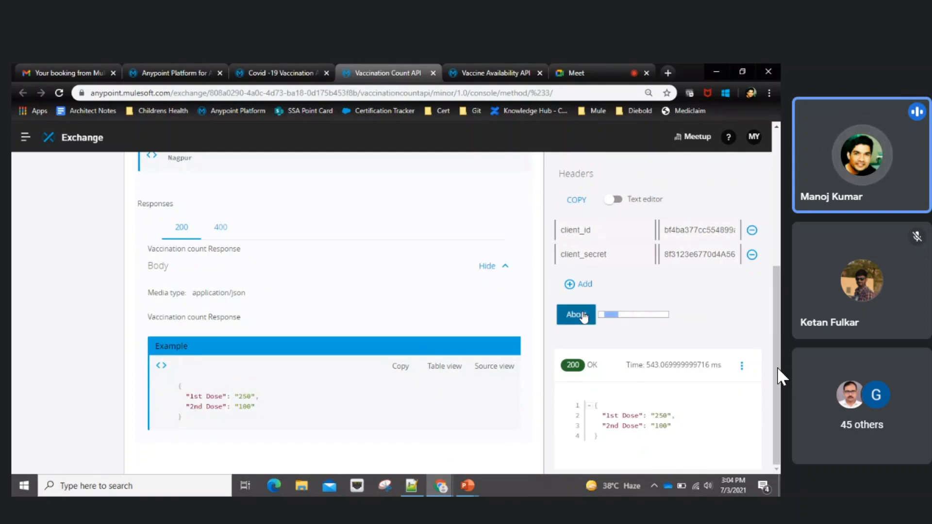
click(585, 316)
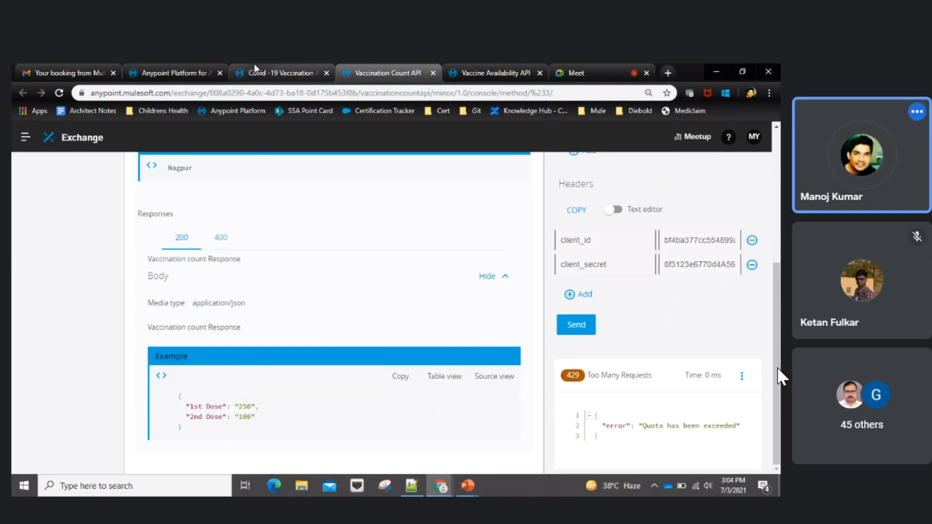
- Add an individual limit of 3 requests per 15 seconds for Vaccine Availability API v1 : api to the Basic SLA tier in API Manager and save
click(193, 73)
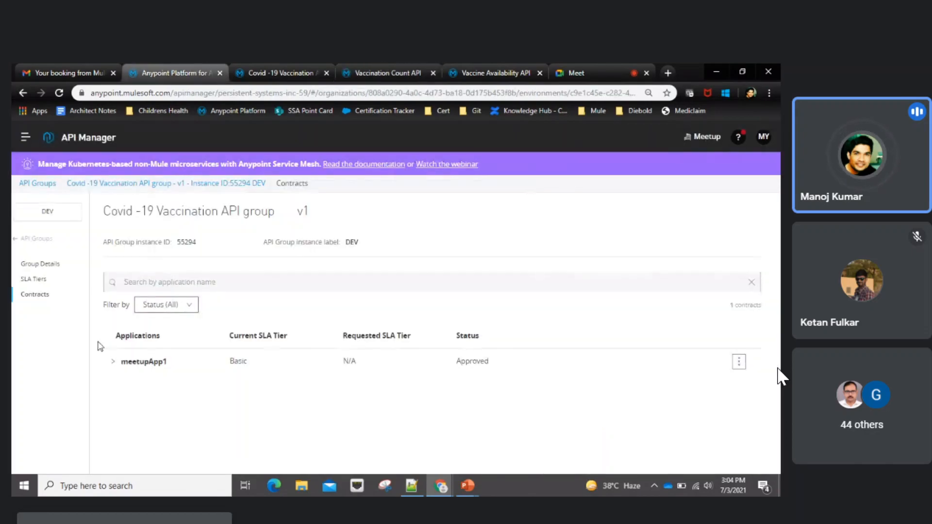
click(26, 281)
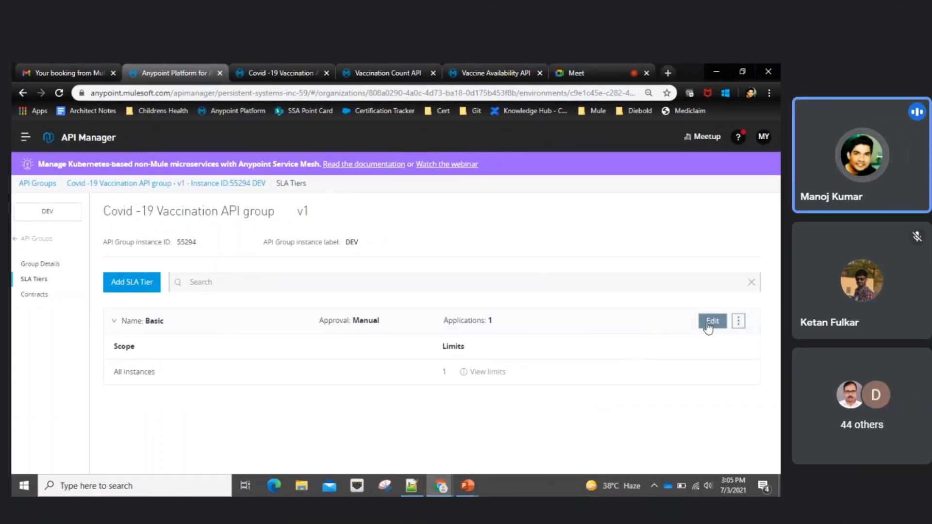
click(712, 321)
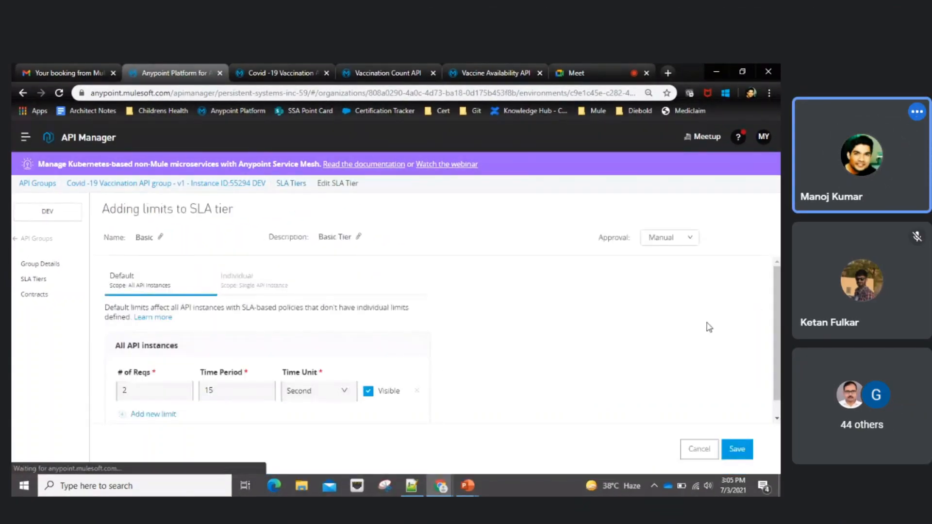
scroll(435, 377, down, 1)
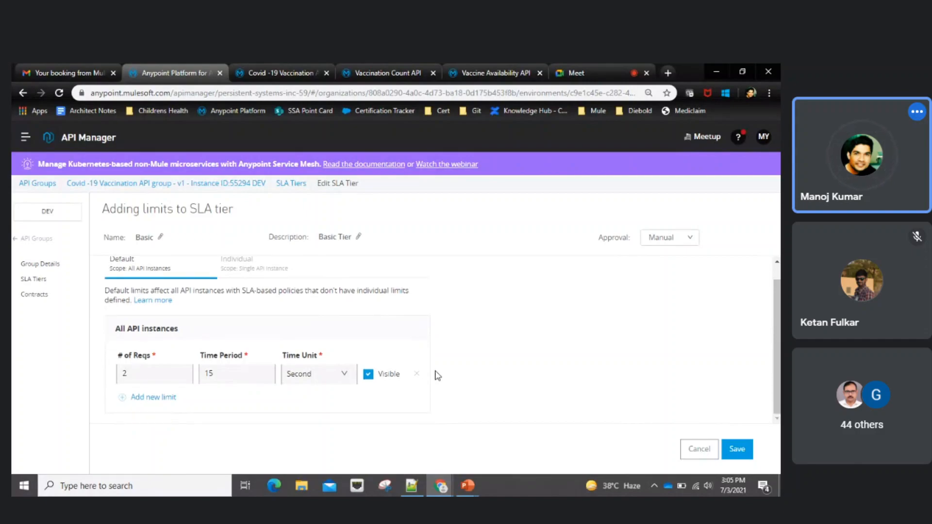
scroll(435, 371, up, 1)
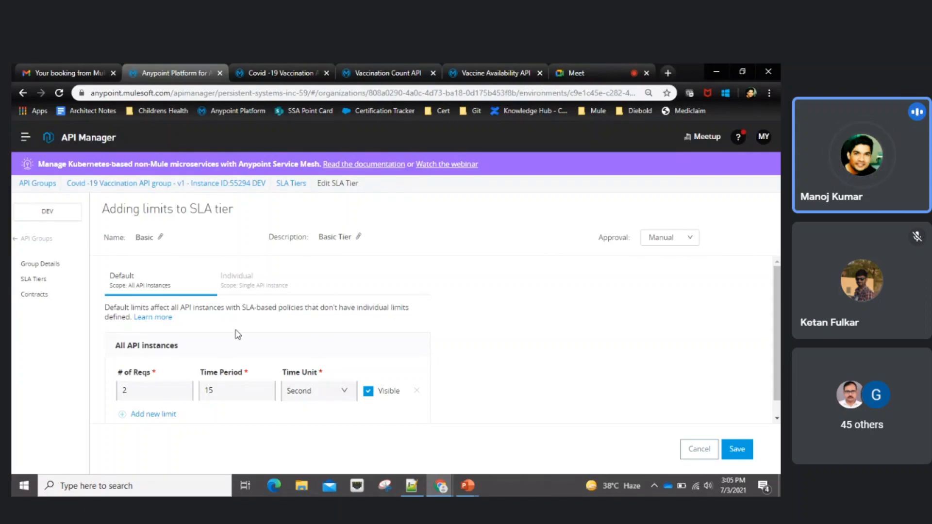
click(249, 291)
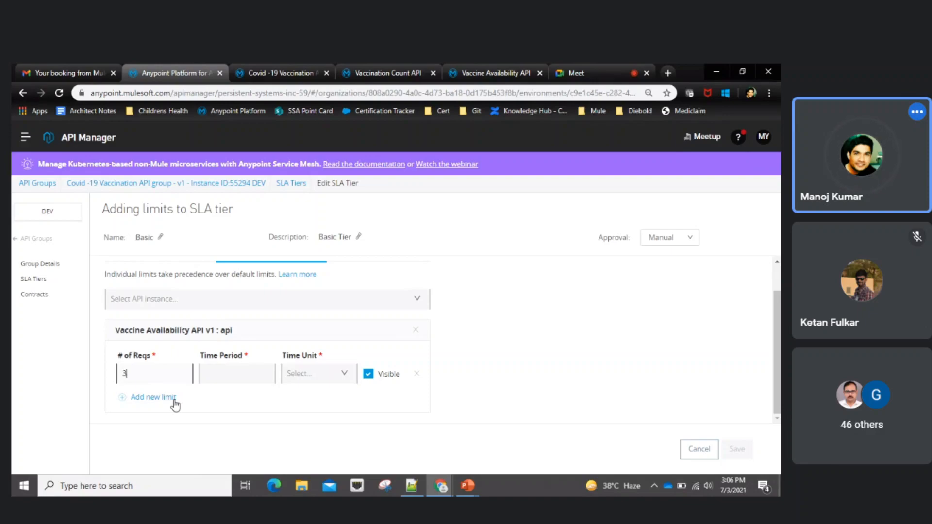
click(214, 370)
click(348, 379)
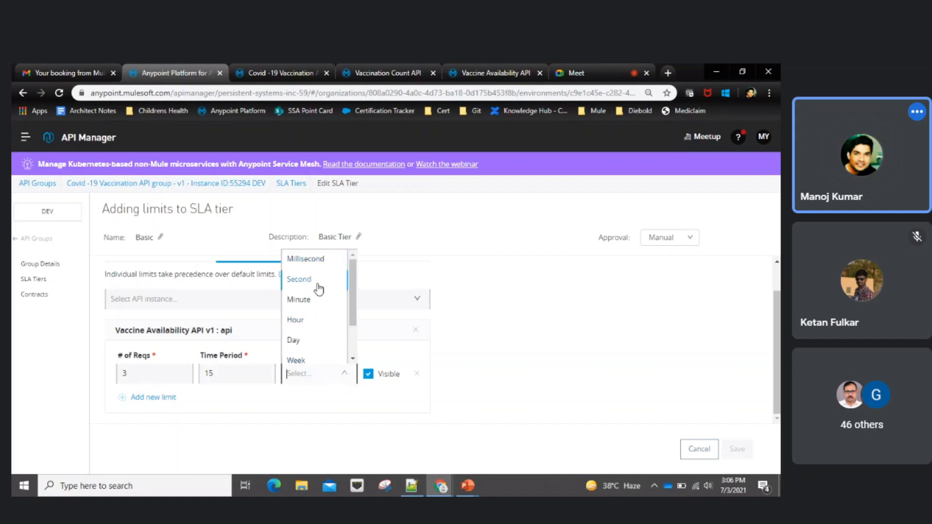
click(318, 286)
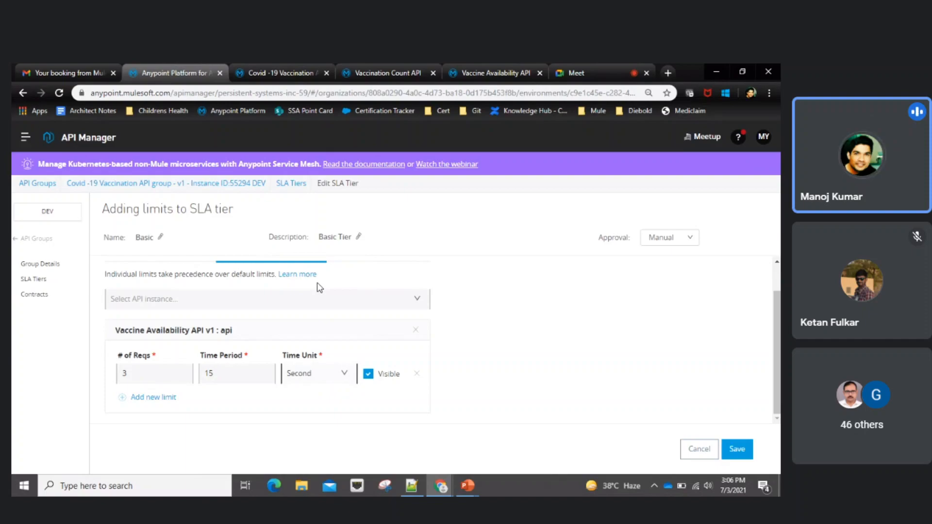
click(736, 449)
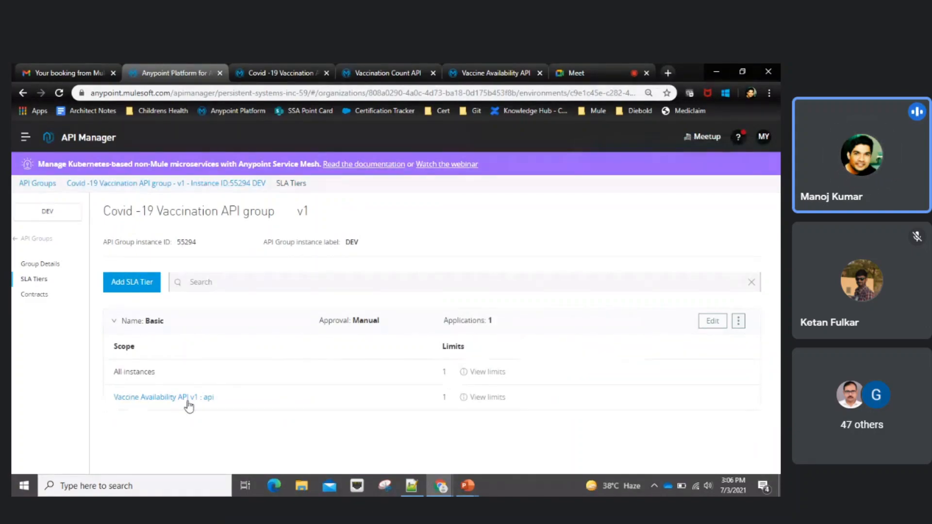
- Compare the Basic tier's default limits for all API instances with the individual limit of the Vaccine Availability API
mouse_move(472, 401)
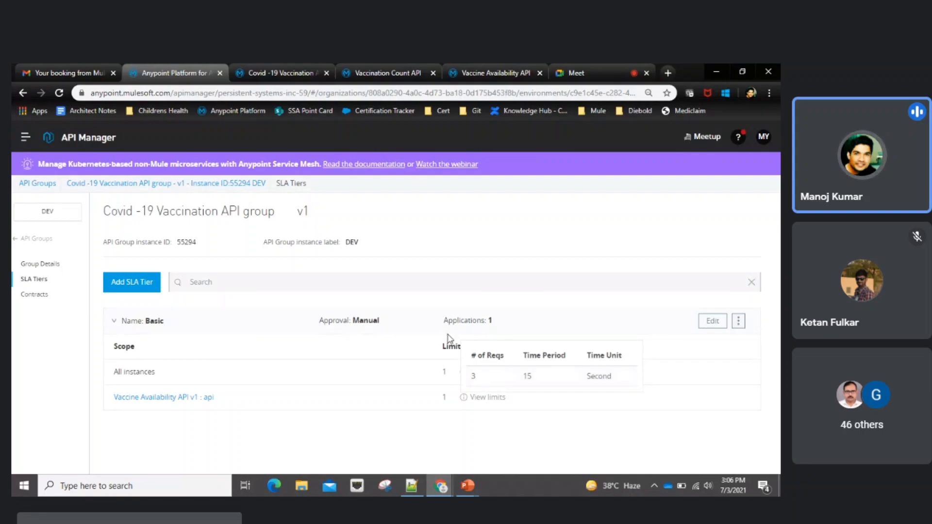
mouse_move(464, 375)
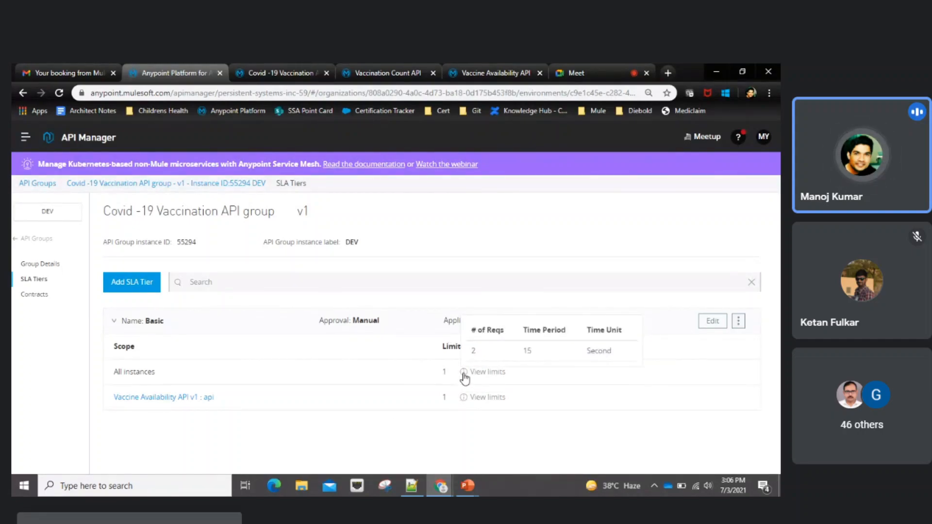
click(719, 327)
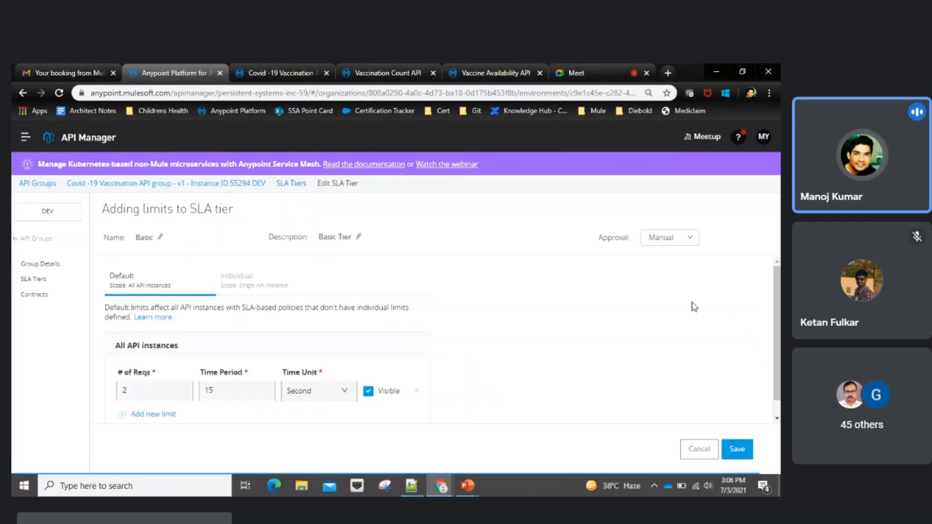
click(234, 289)
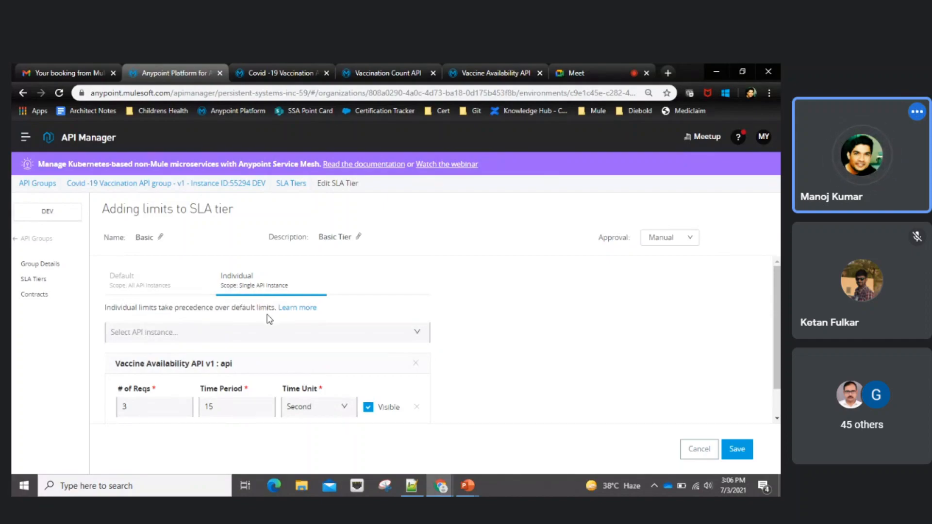
click(145, 289)
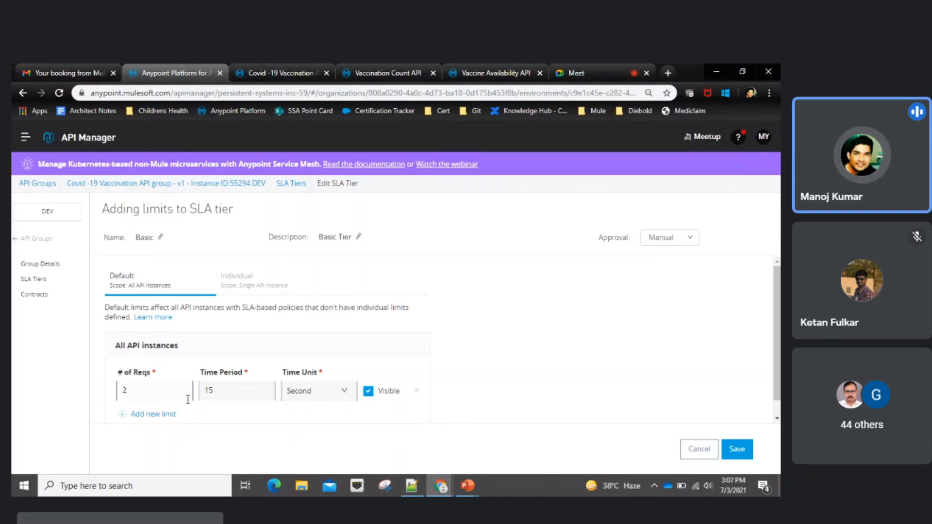
click(243, 286)
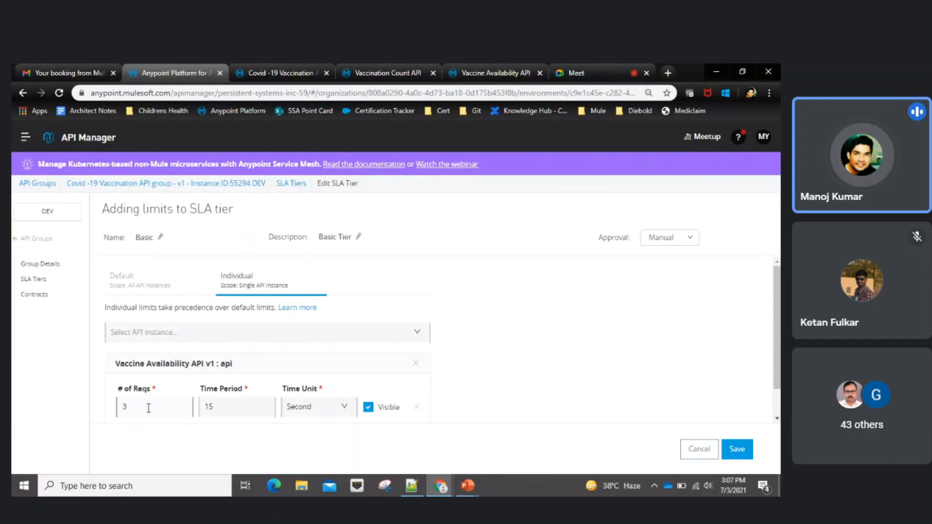
click(151, 289)
click(240, 296)
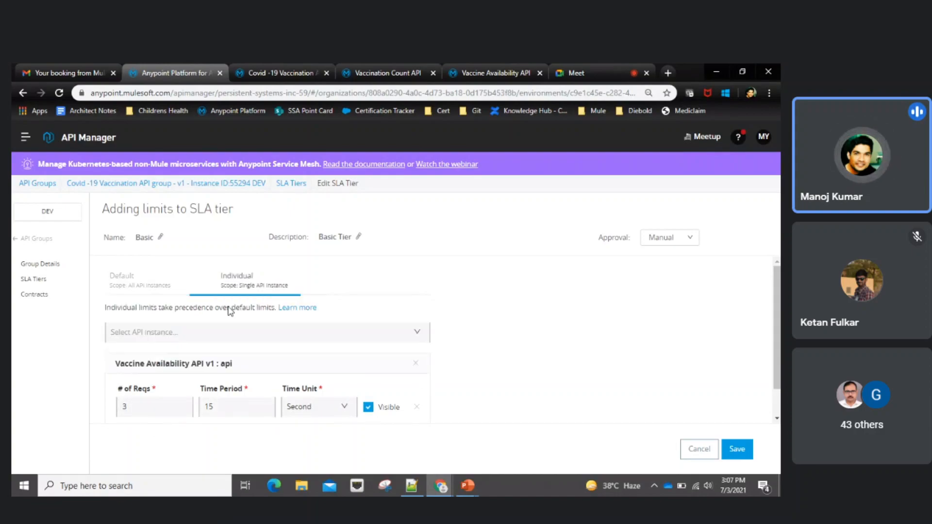
click(152, 290)
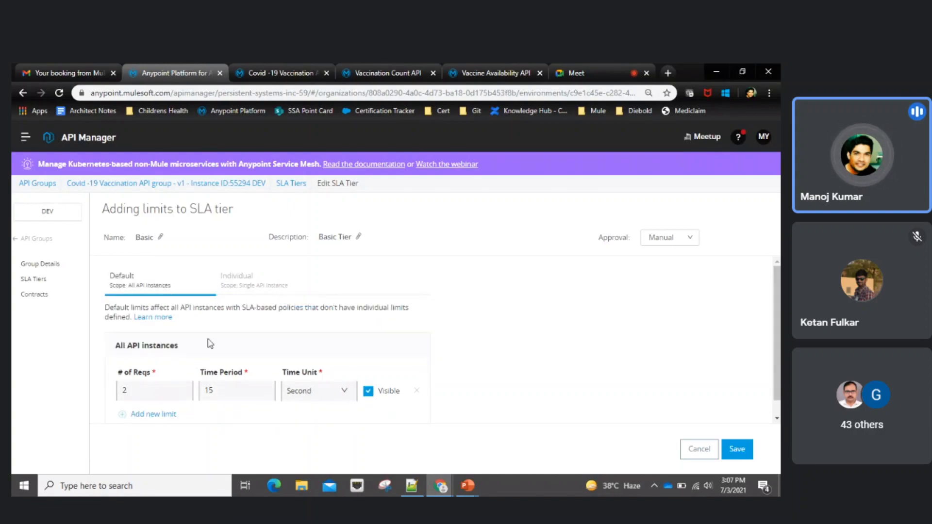
click(241, 293)
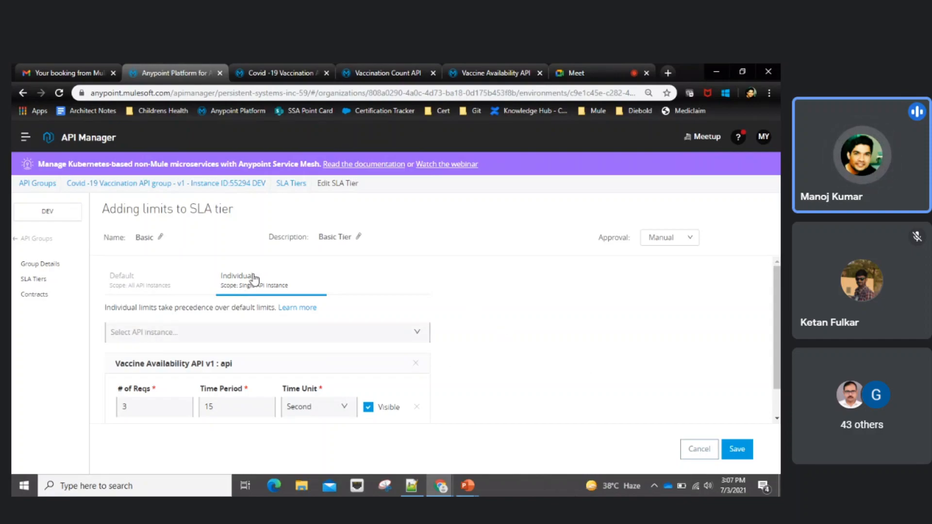
click(126, 411)
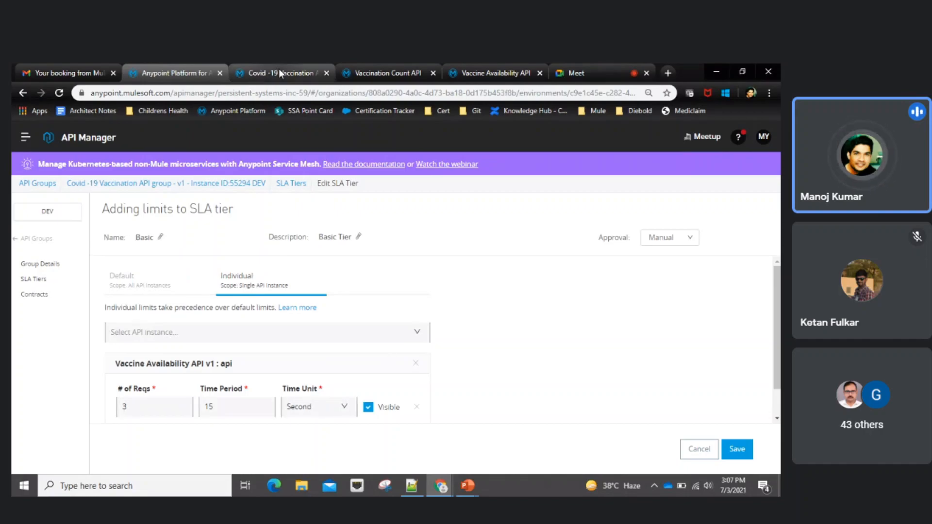
- Revoke meetupApp1's contract with the Covid -19 Vaccination API group and delete it
click(33, 295)
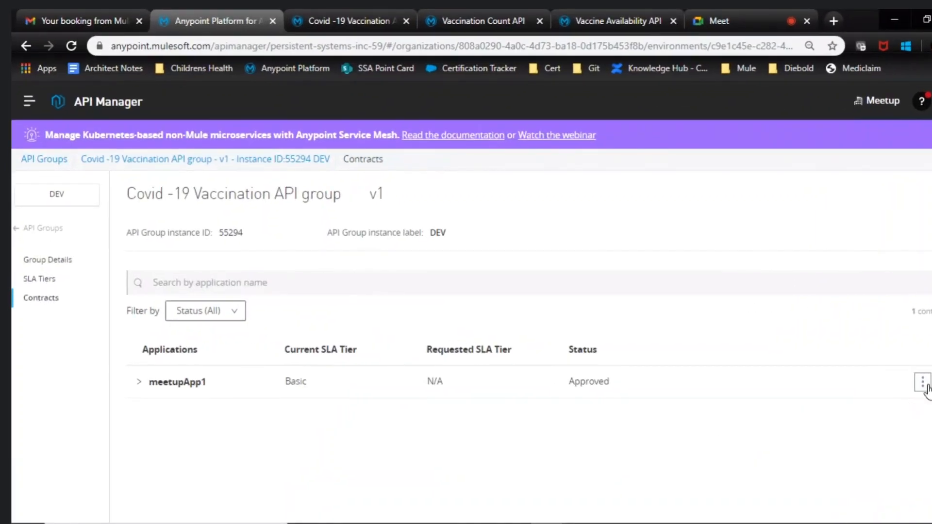
click(923, 382)
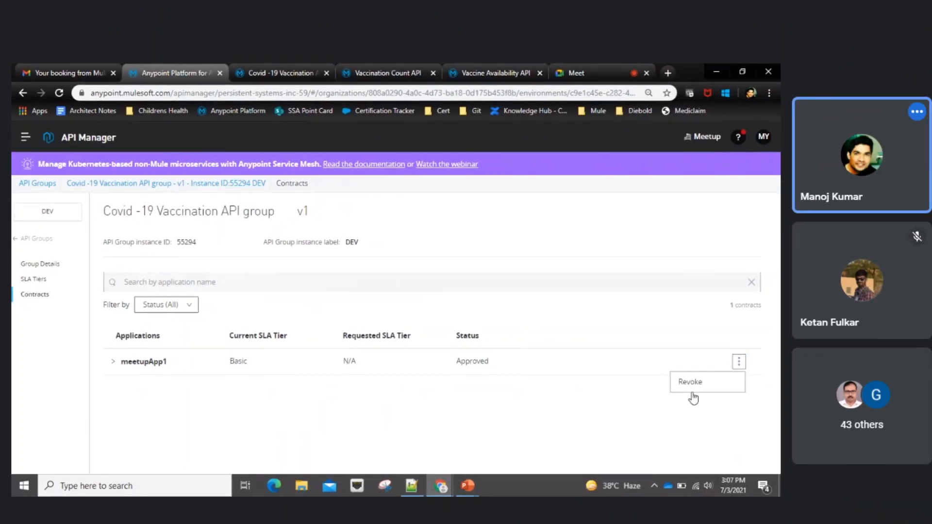
click(861, 409)
click(739, 362)
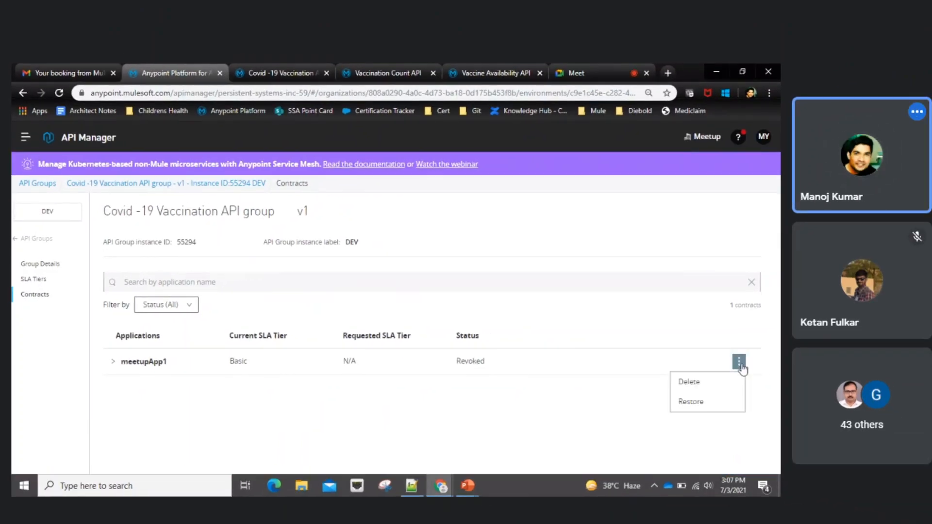
click(699, 388)
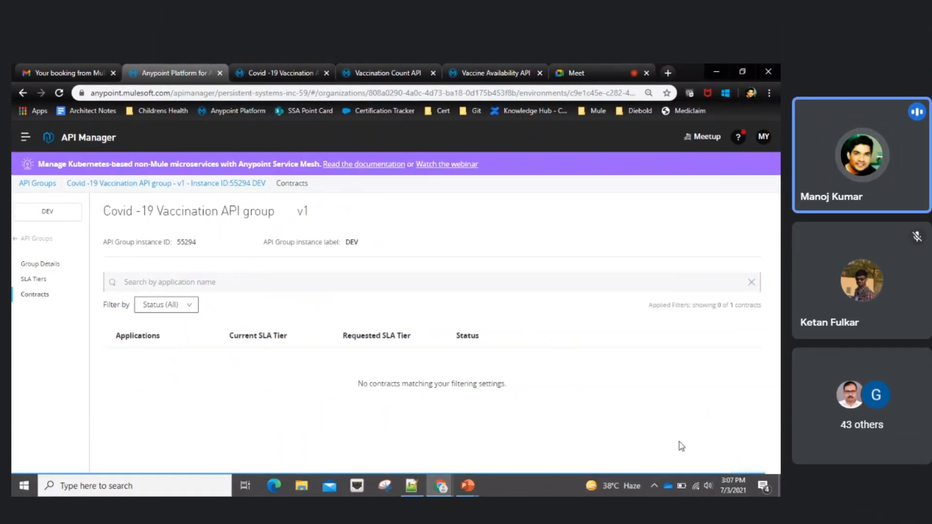
- Request access to the API group's DEV instance in Exchange for application meetupApp1 with the Basic SLA tier
click(298, 65)
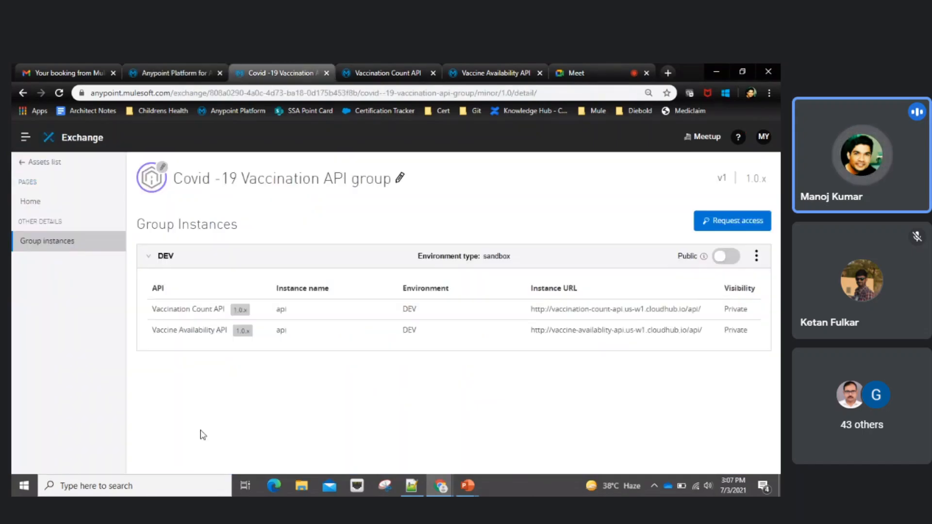
click(58, 93)
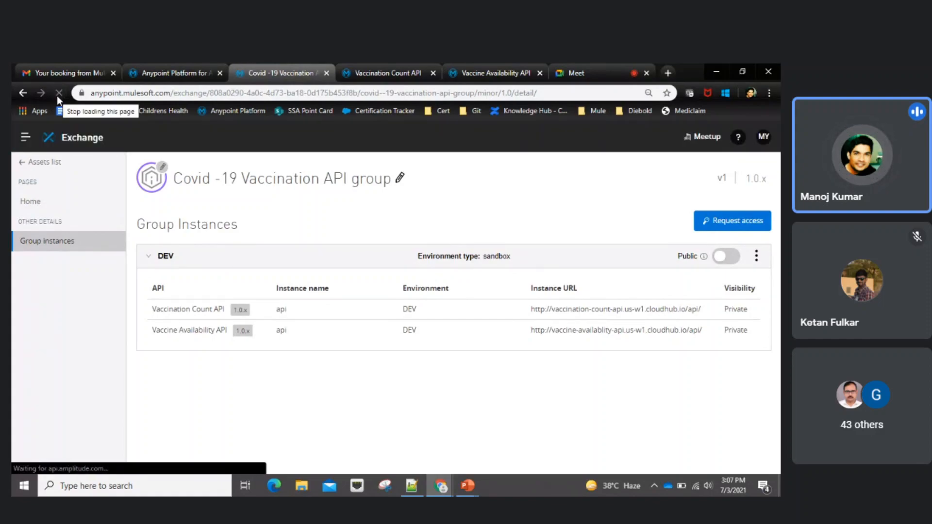
click(727, 222)
click(479, 263)
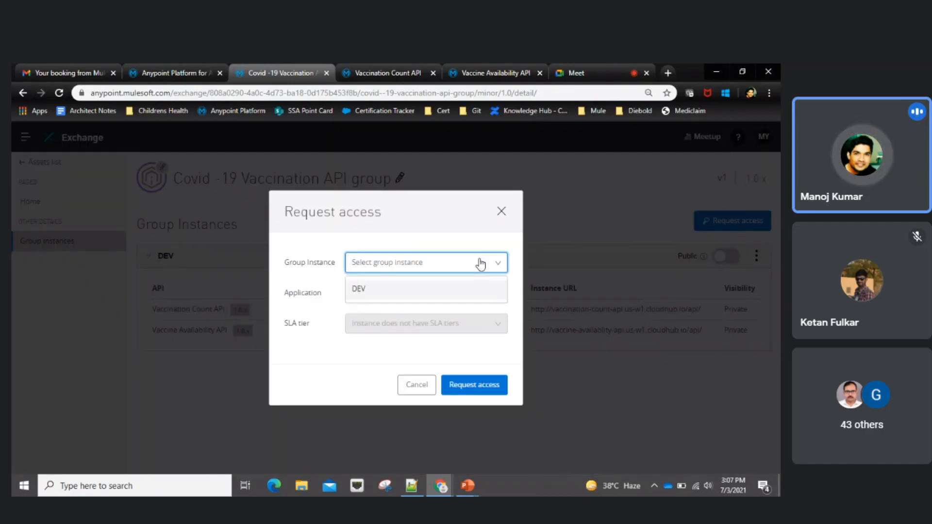
click(420, 293)
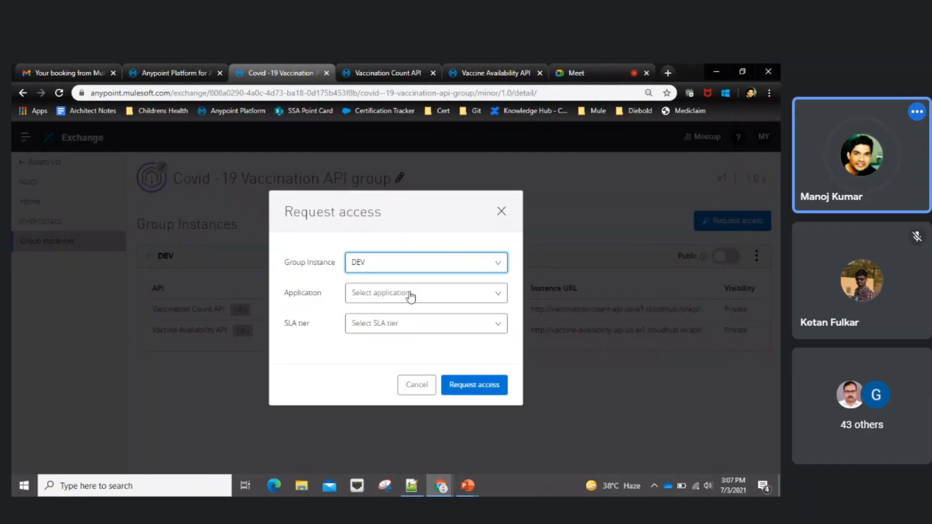
click(409, 294)
click(395, 322)
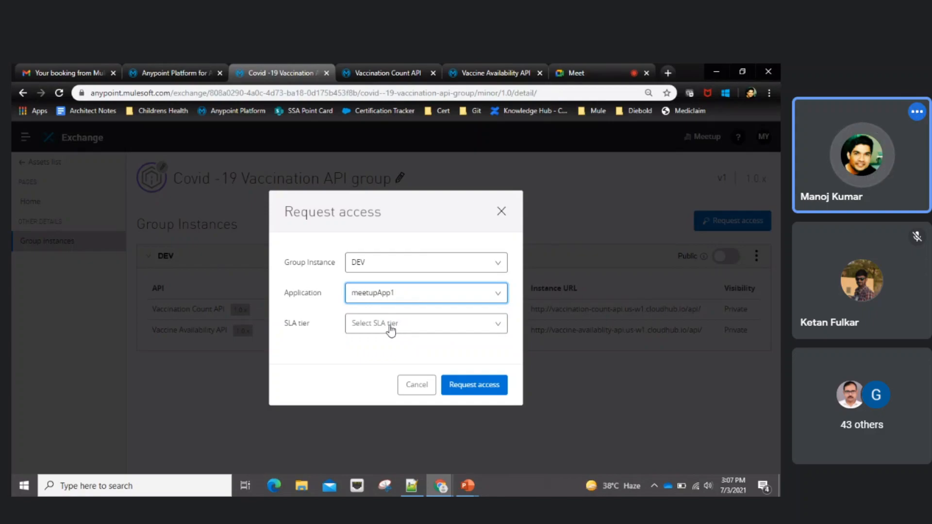
click(389, 324)
click(381, 355)
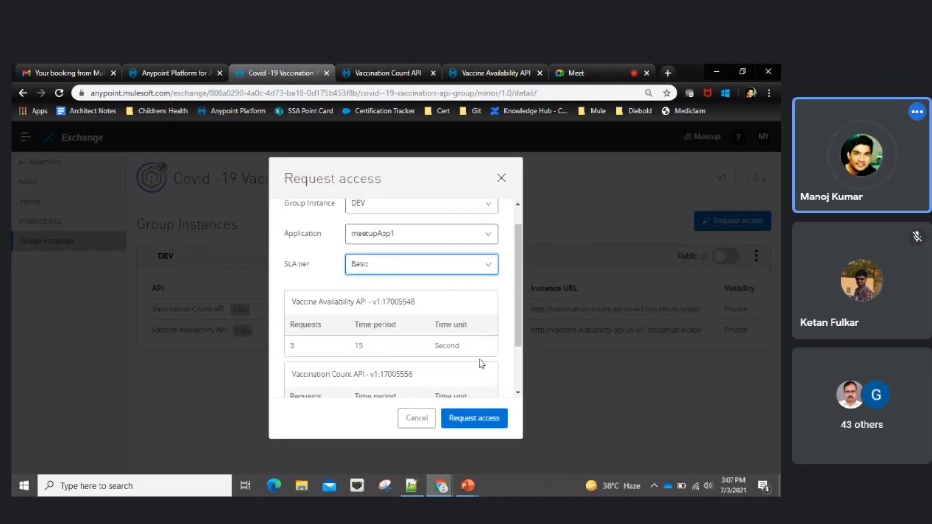
scroll(479, 366, down, 2)
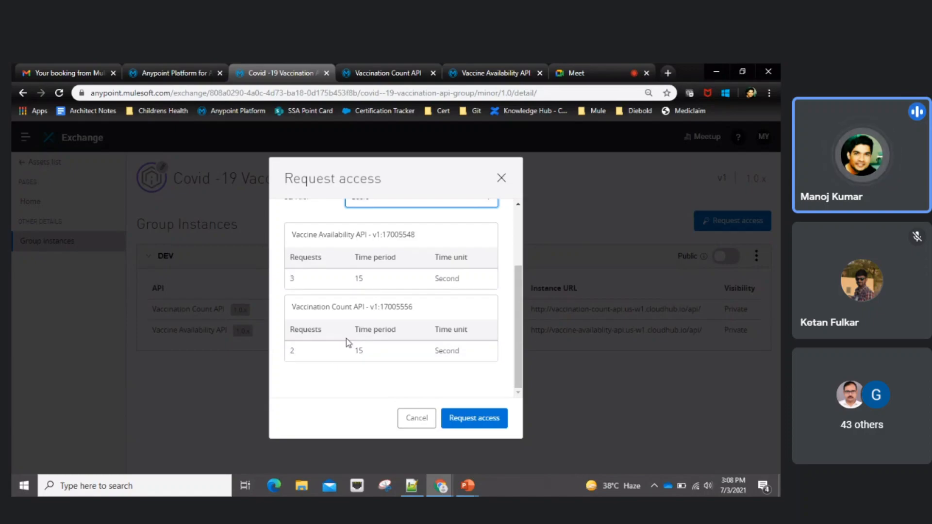
click(490, 424)
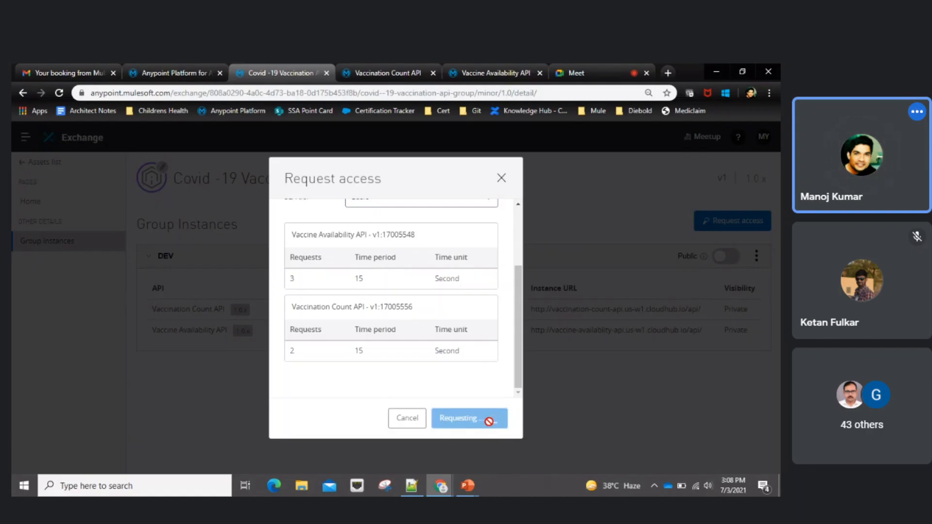
click(515, 360)
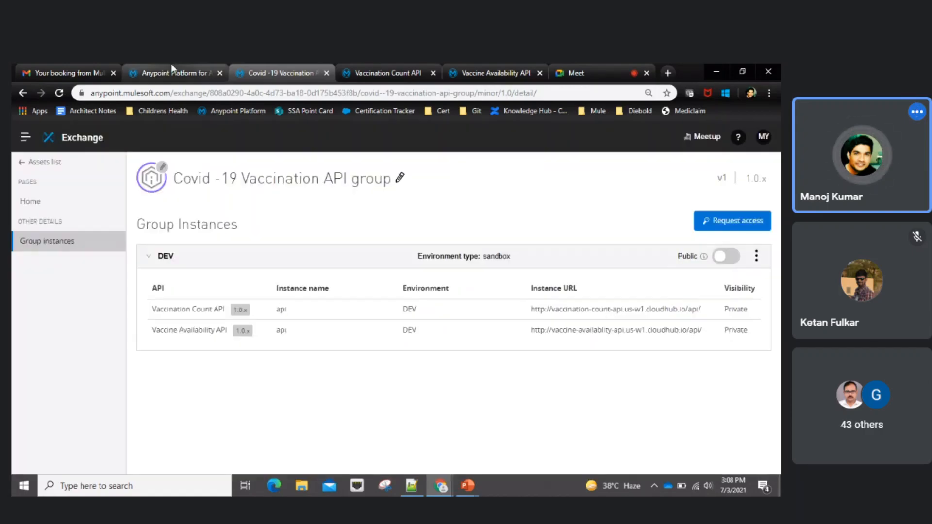
- Approve meetupApp1's new access request in the API group's contracts in API Manager
click(171, 68)
click(61, 95)
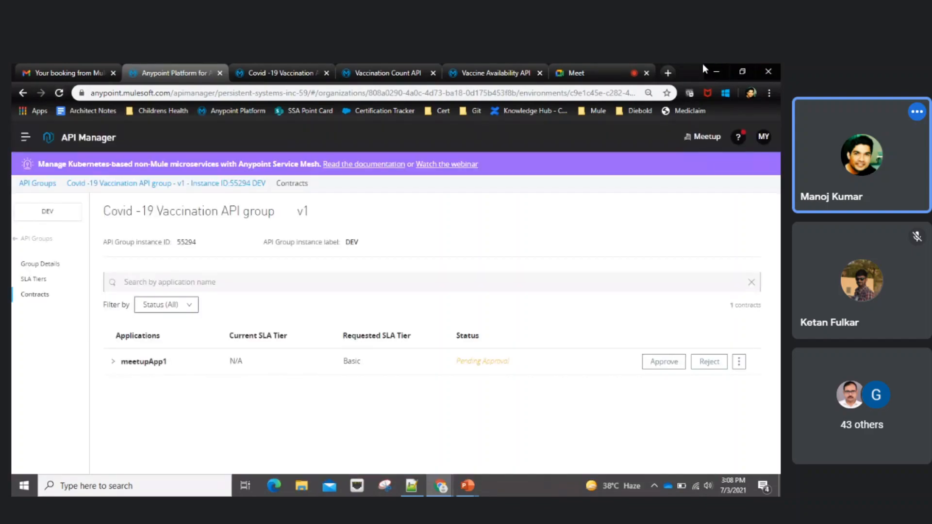
click(662, 365)
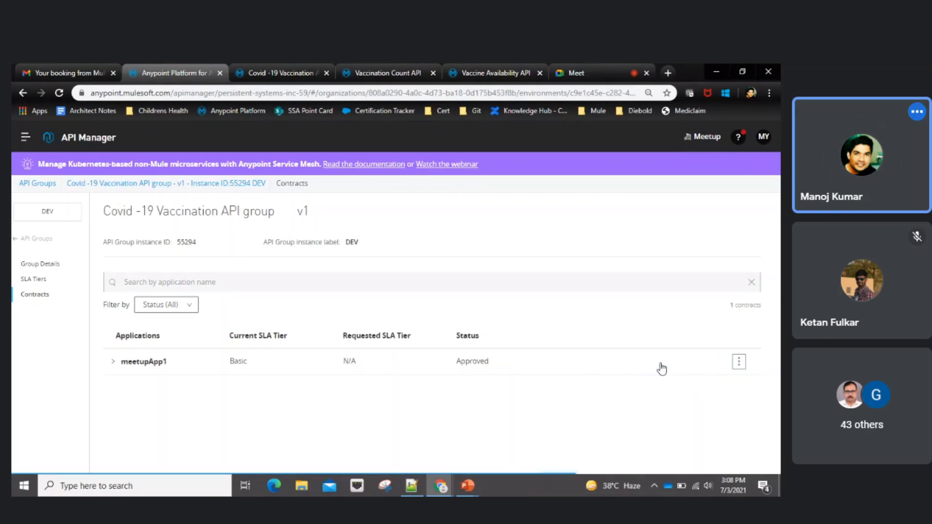
- Check in the group's SLA tiers which API instance has its own limit under the Basic tier
click(399, 71)
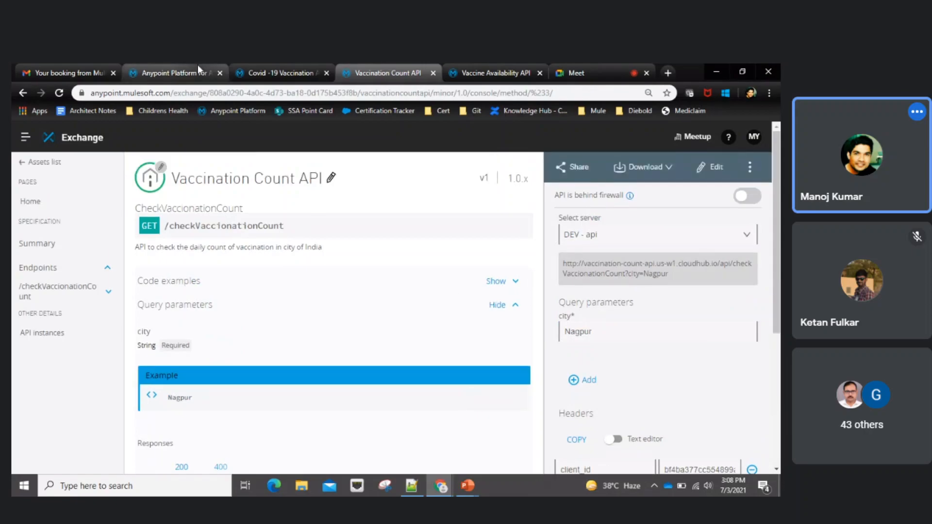
click(197, 66)
click(45, 281)
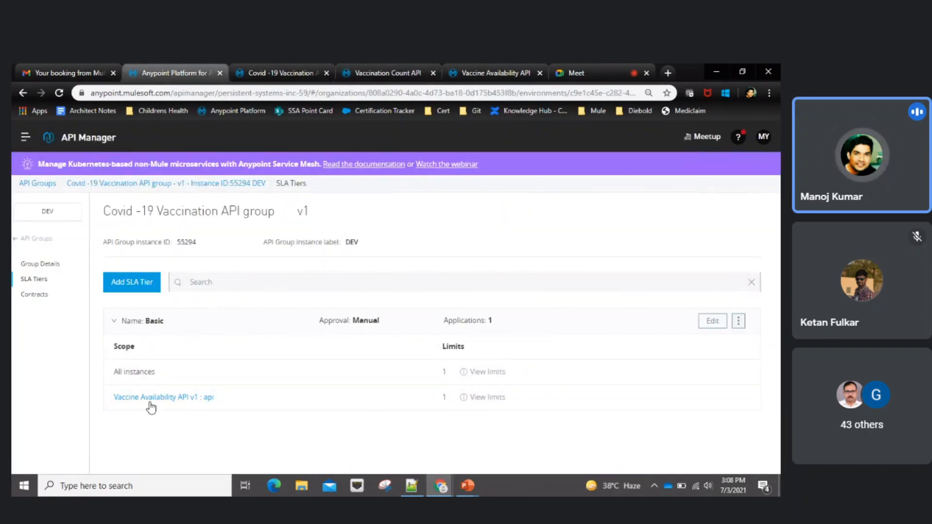
- Open the CheckVaccineAvailability GET method of the Vaccine Availability API in Exchange and select DEV - api as its server
click(500, 69)
scroll(666, 350, down, 2)
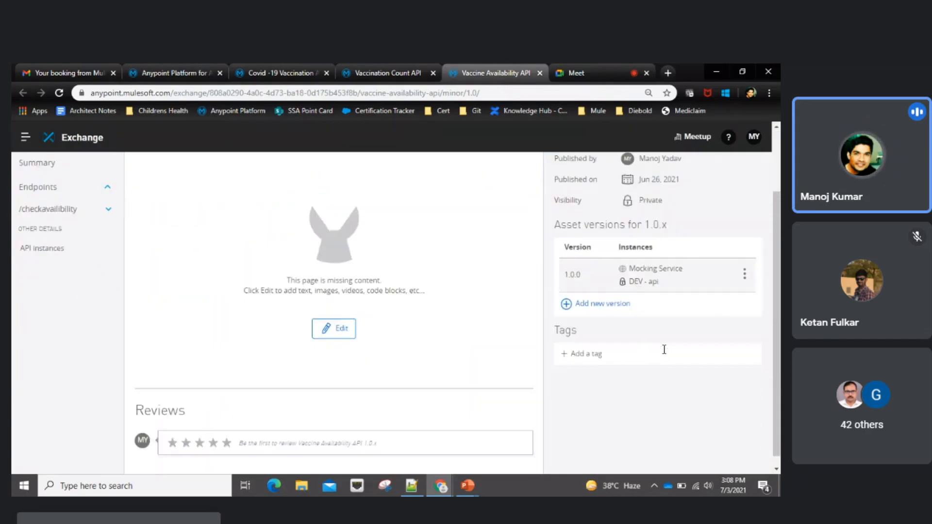
click(51, 198)
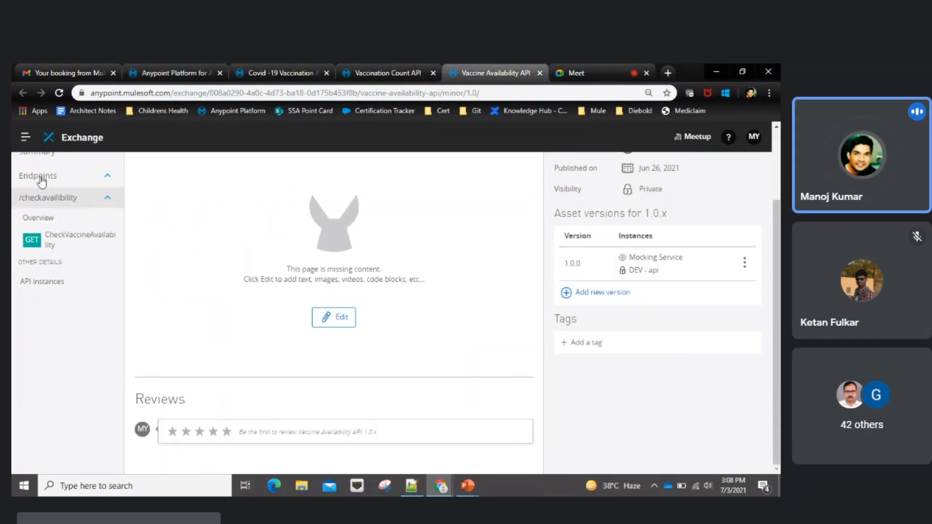
click(58, 93)
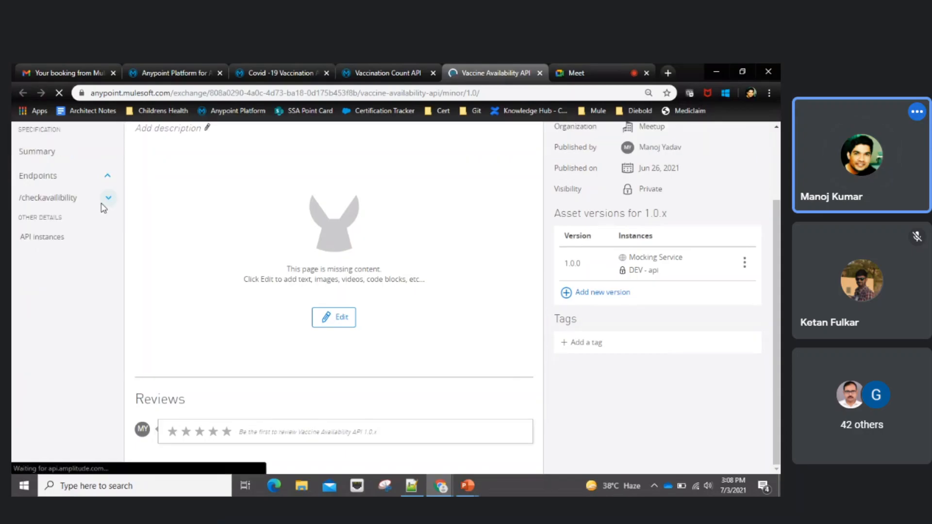
scroll(104, 209, up, 2)
click(94, 299)
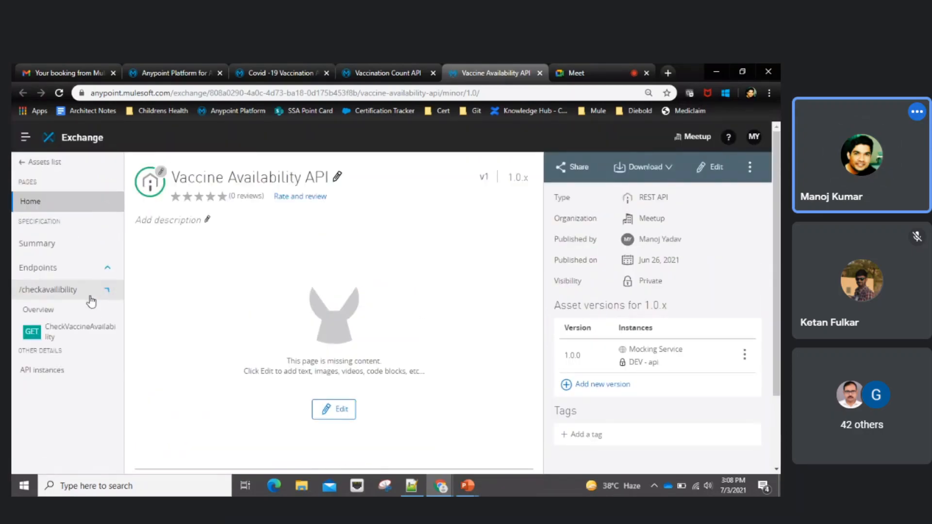
click(71, 334)
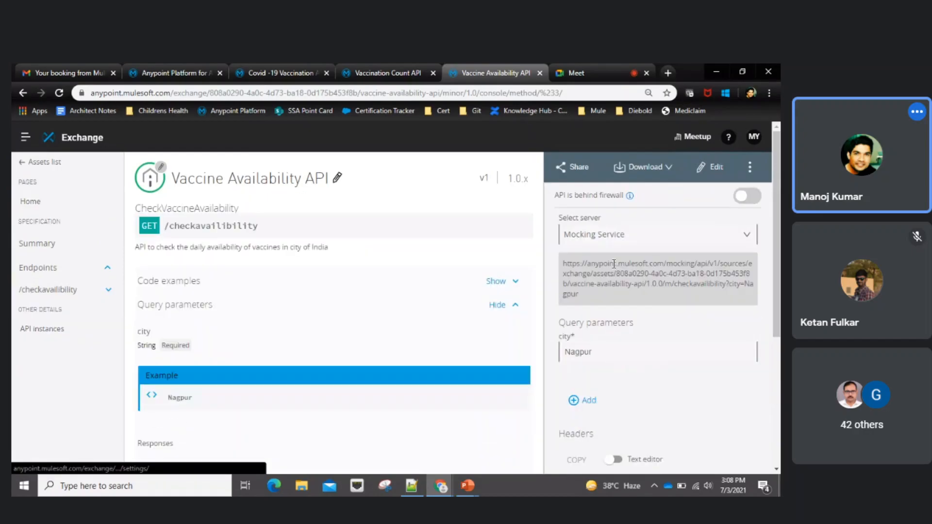
click(643, 235)
click(624, 287)
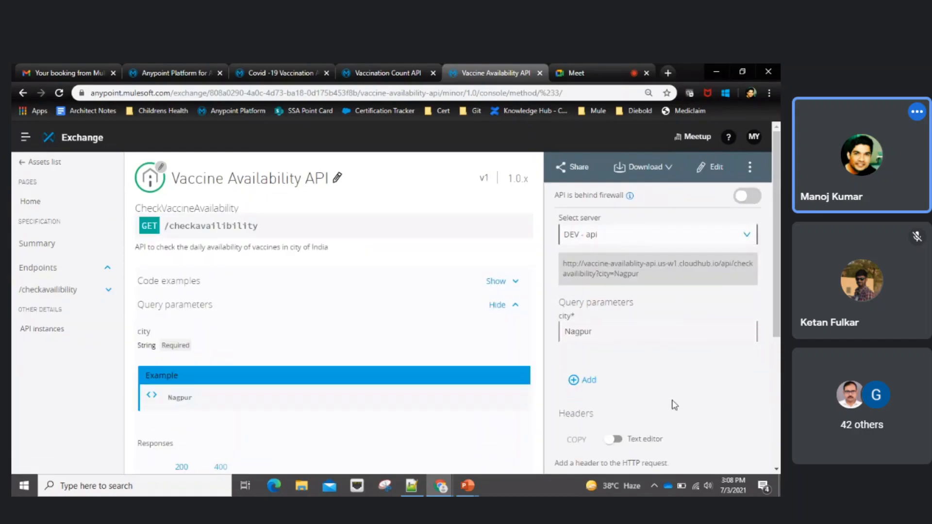
scroll(672, 402, down, 5)
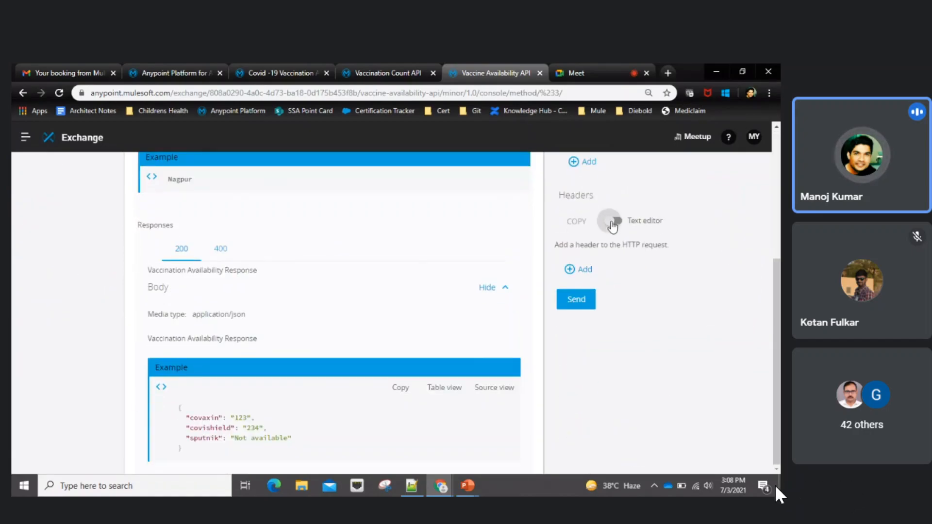
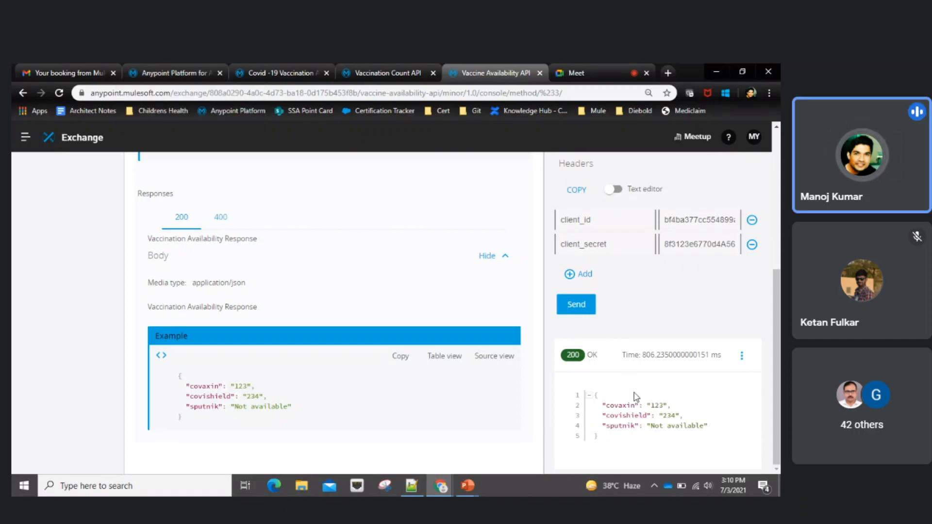
- Send the Vaccine Availability API request several times in a row to test its individual rate limit
click(576, 305)
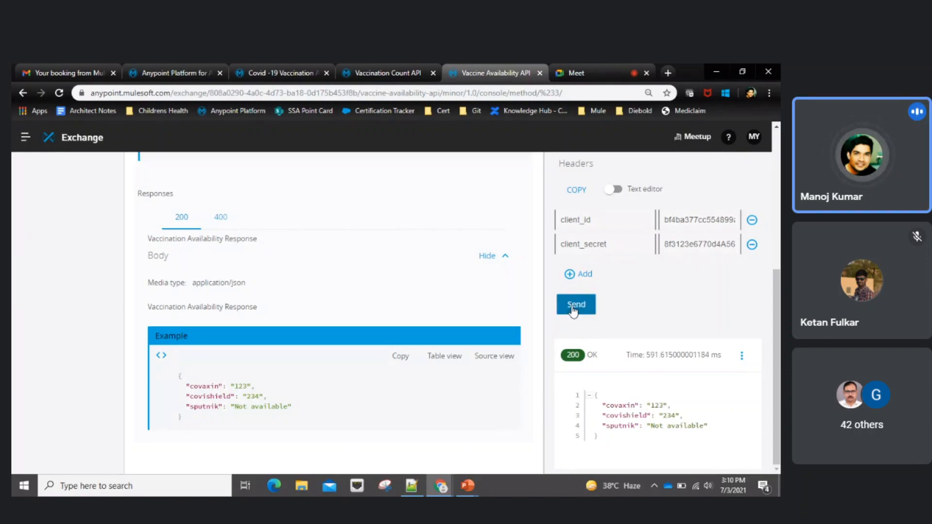
click(574, 309)
click(575, 308)
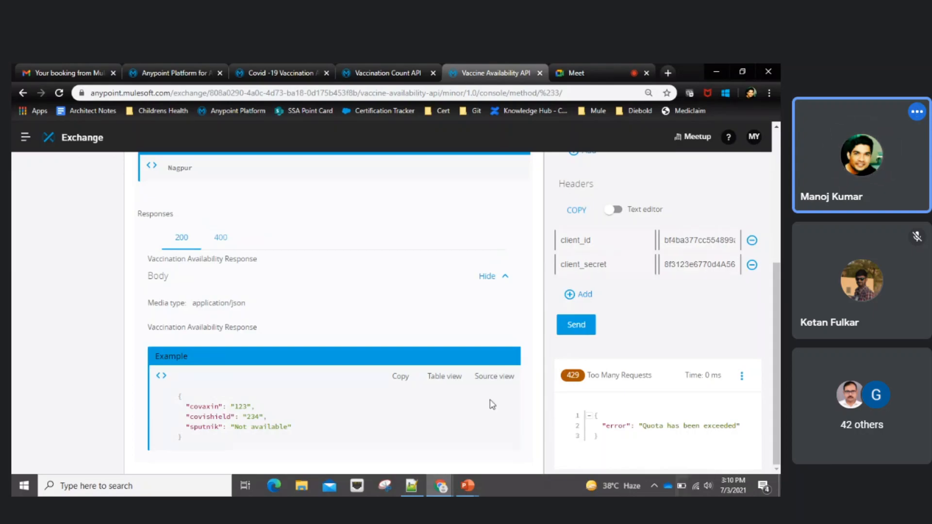
- Review the Basic tier's default and individual limits in API Manager, including which API instances are still available for an individual limit
click(161, 68)
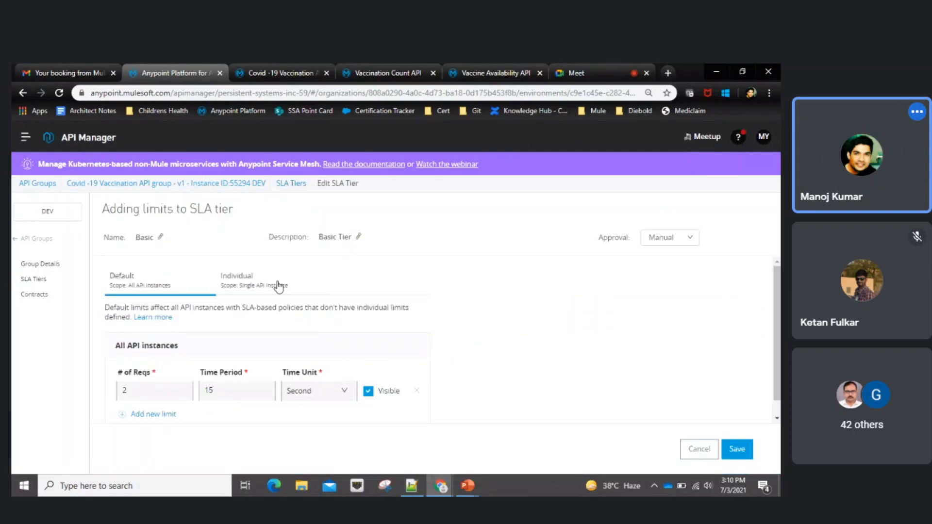
click(237, 280)
scroll(578, 372, down, 1)
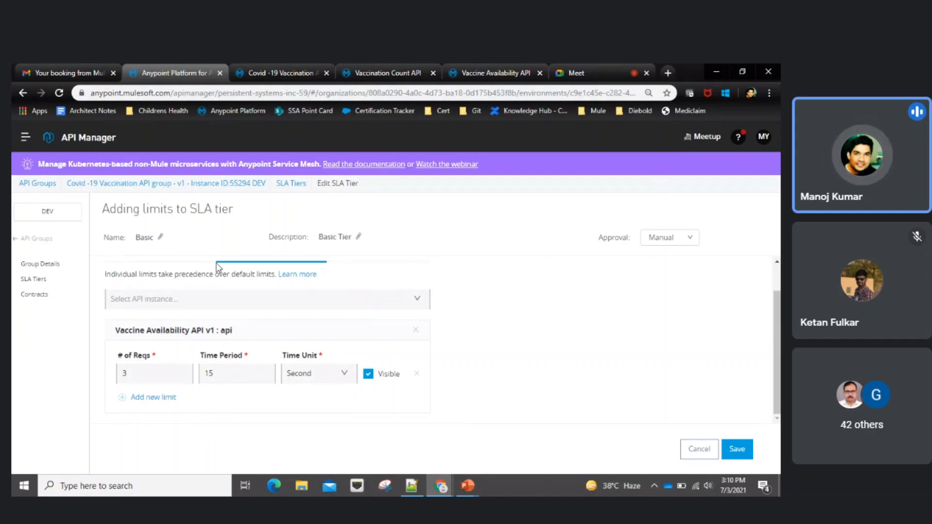
scroll(448, 356, up, 1)
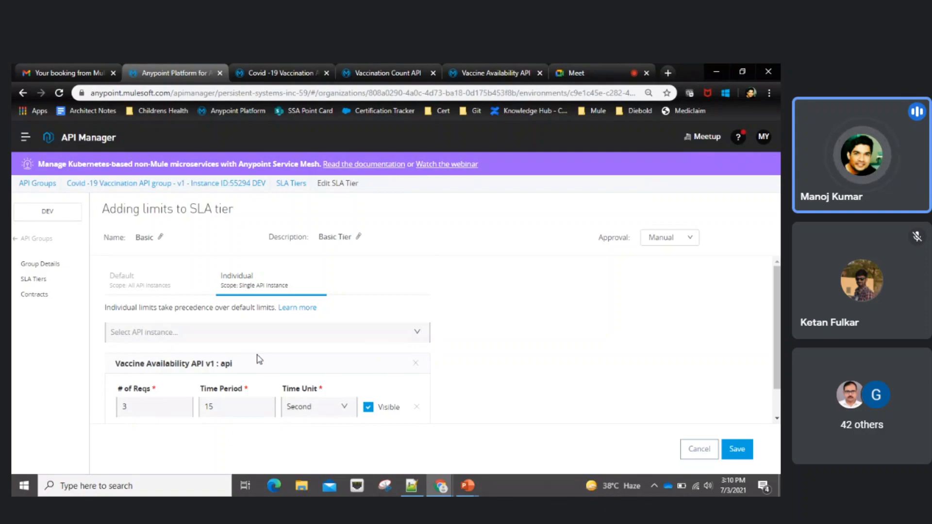
click(314, 340)
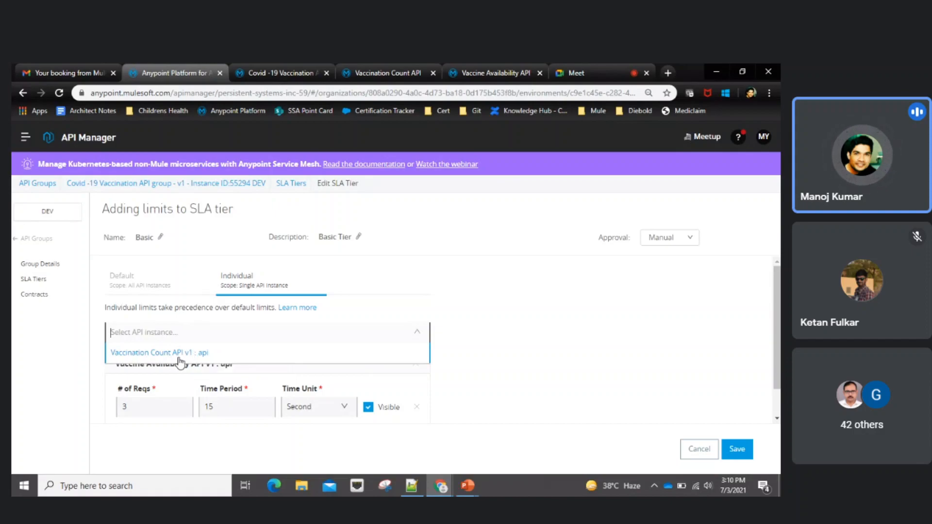
click(508, 389)
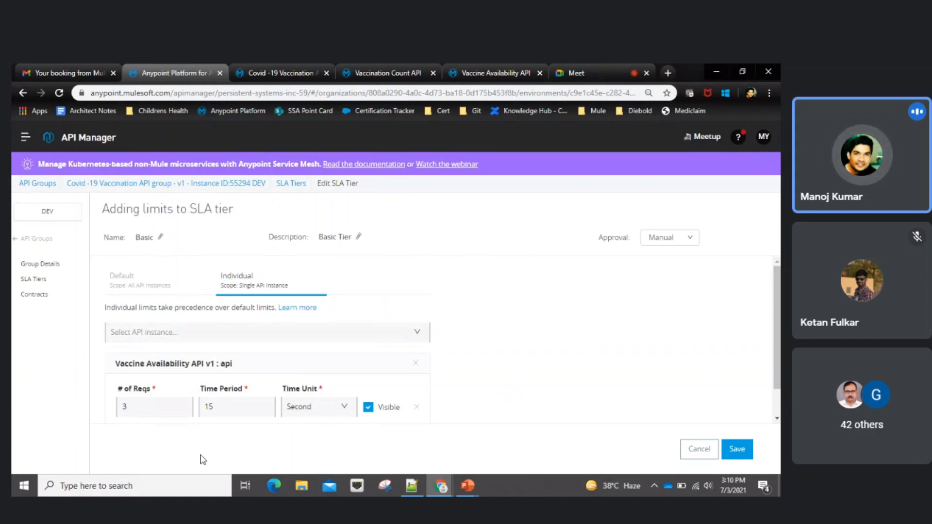
click(128, 279)
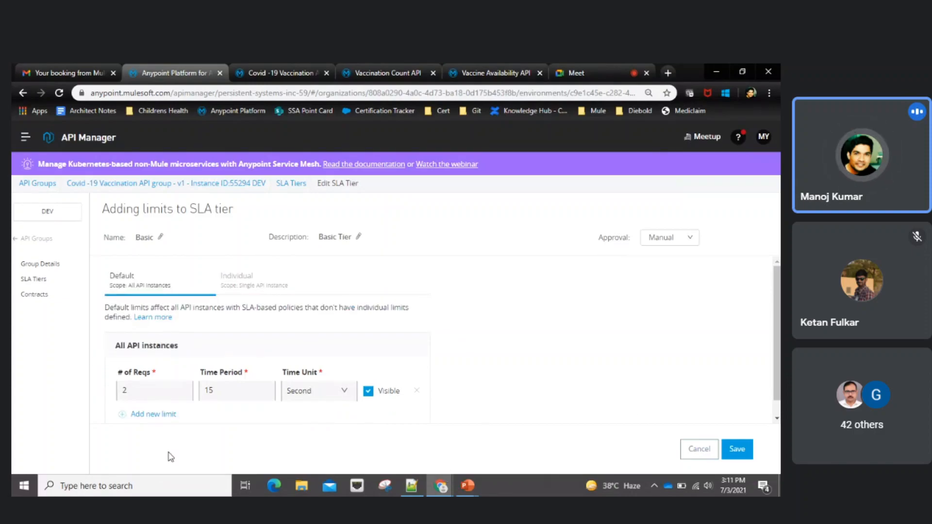
click(236, 280)
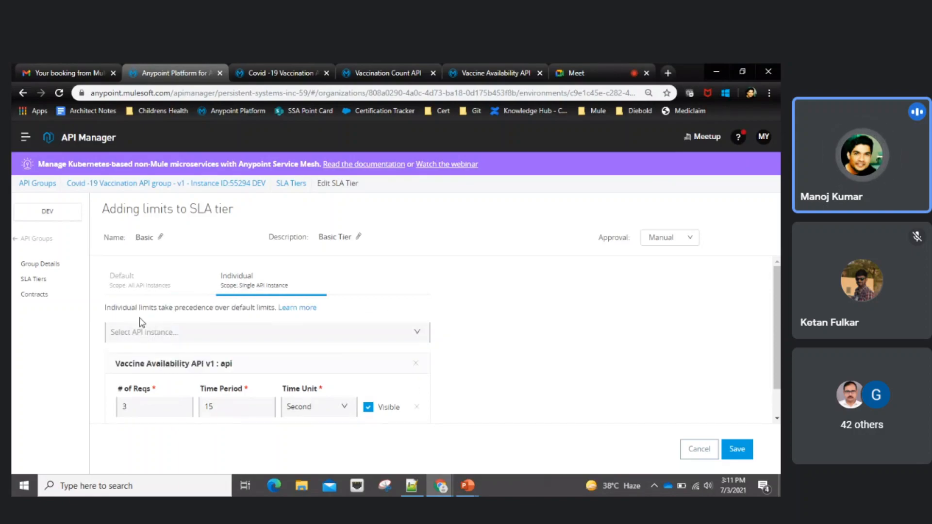
click(141, 288)
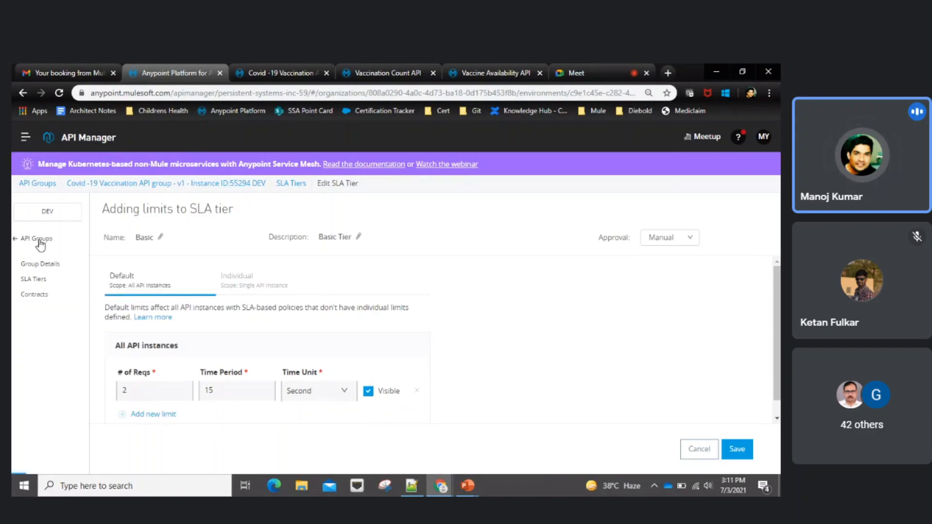
click(51, 265)
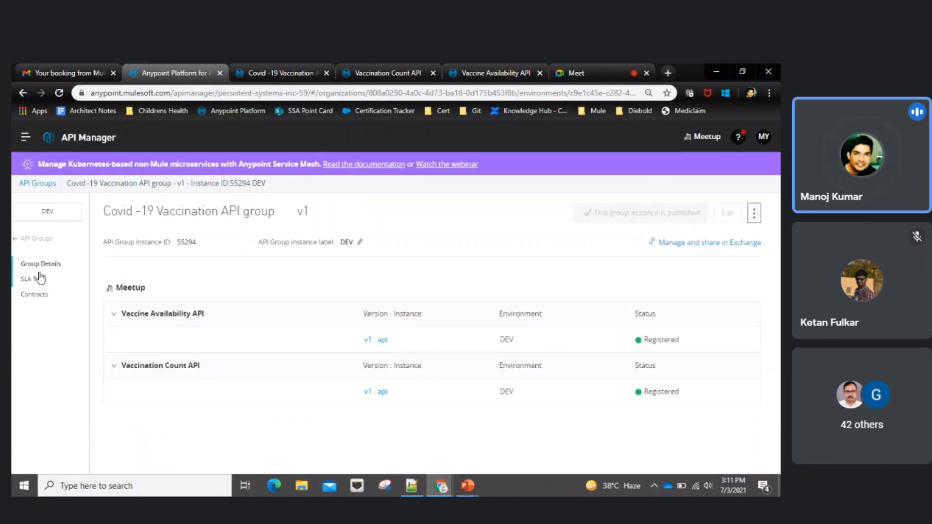
click(380, 392)
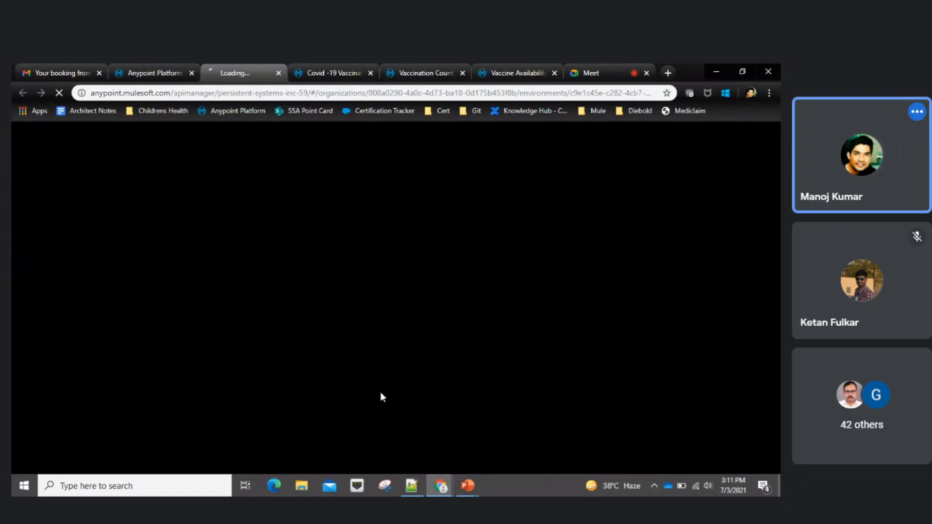
click(283, 72)
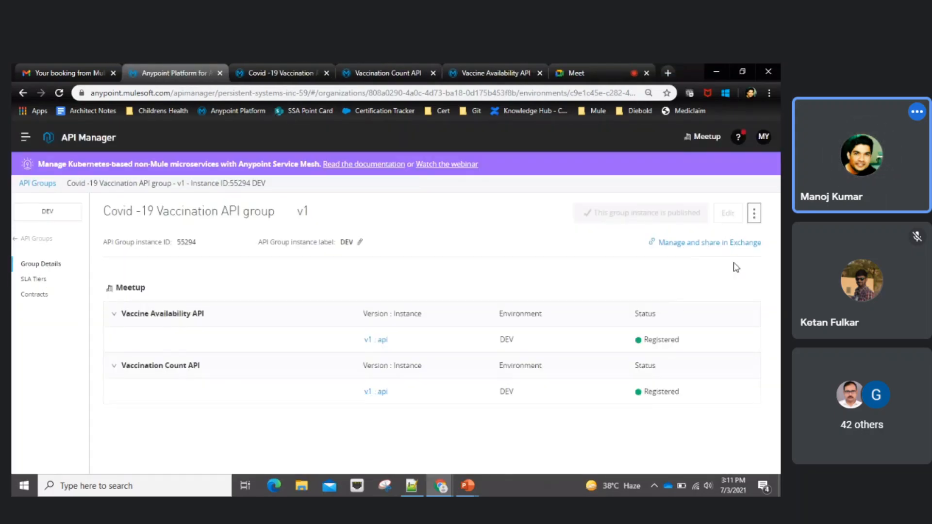
click(40, 279)
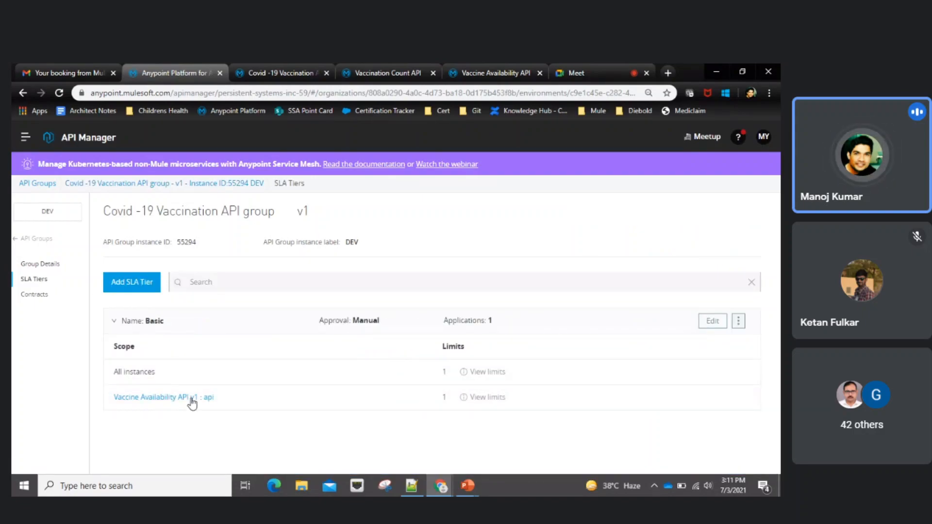
- Open version v1 of the Vaccination Count API in API Administration and inspect its Rate limiting - SLA based policy
click(21, 241)
click(38, 239)
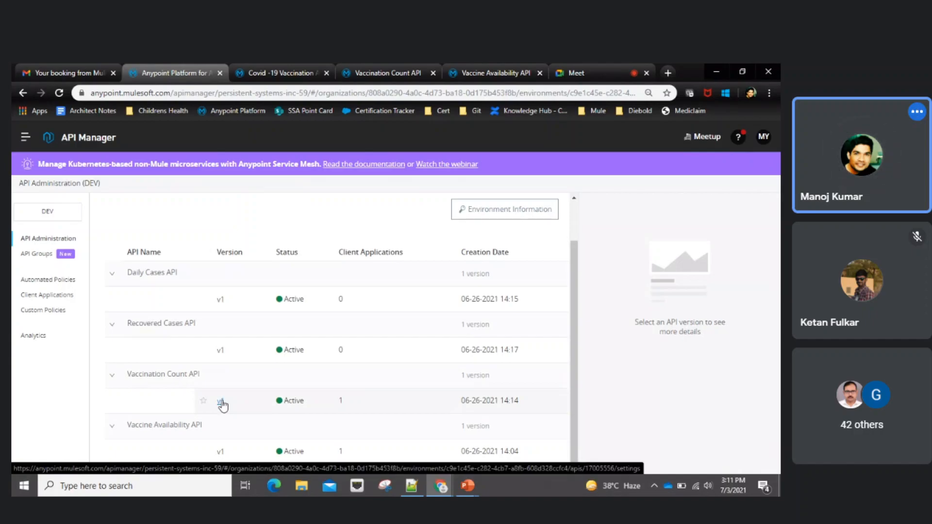
click(221, 402)
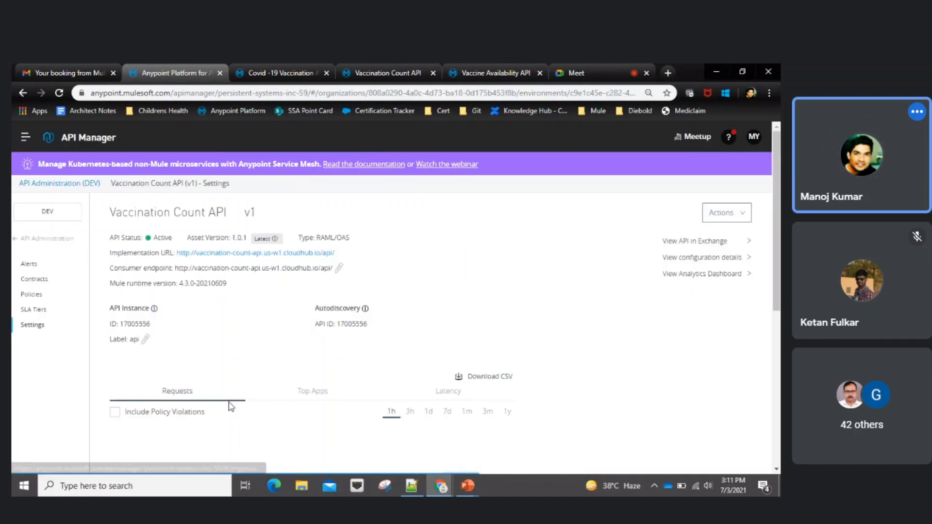
click(34, 298)
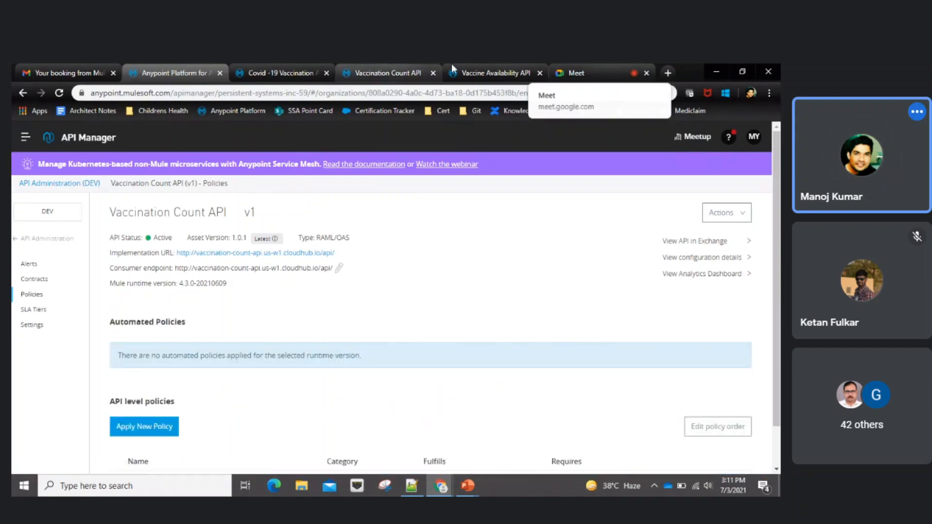
scroll(324, 371, down, 1)
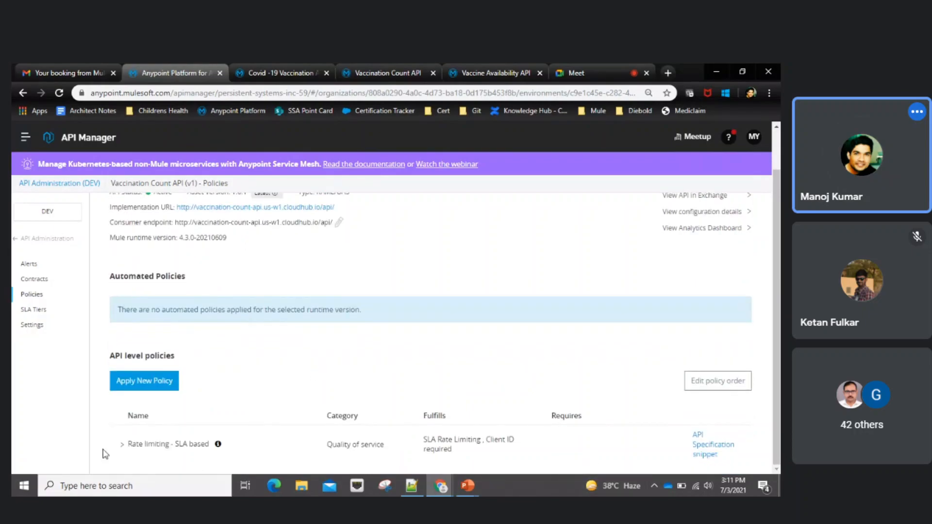
click(122, 446)
scroll(293, 412, down, 1)
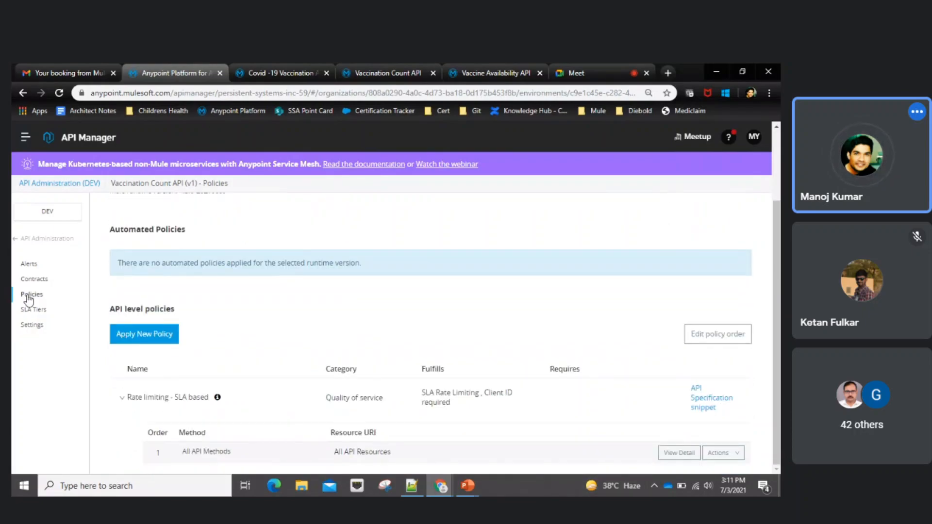
- Start a new SLA tier for the Vaccination Count API named Trial with the description "Trial tier"
click(32, 310)
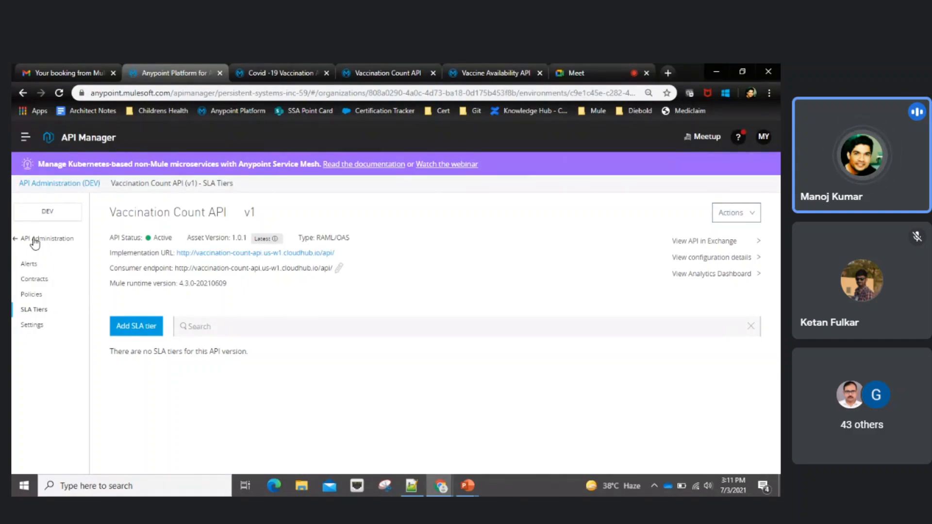
click(123, 332)
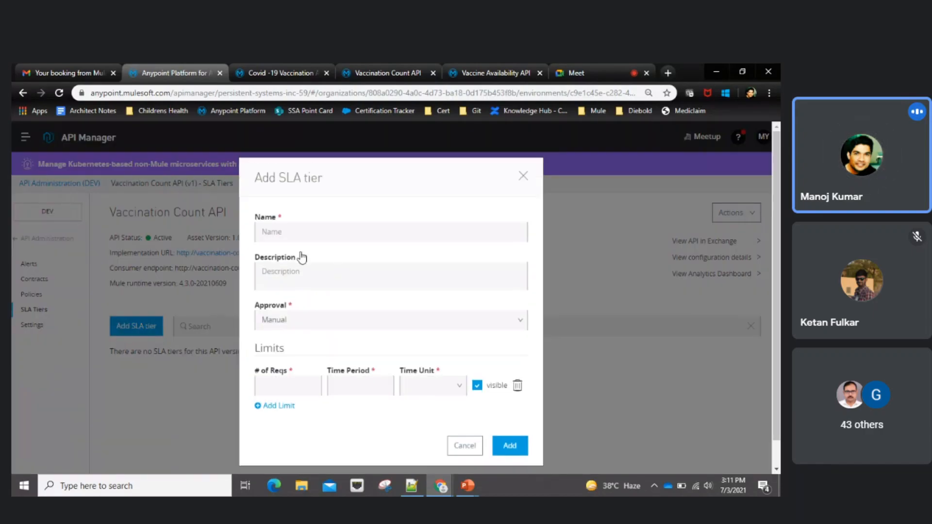
click(298, 233)
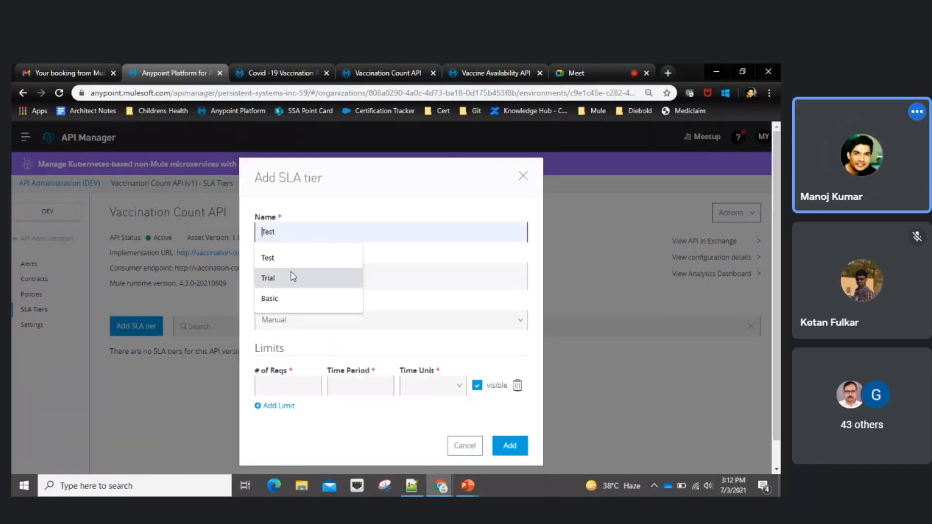
click(277, 284)
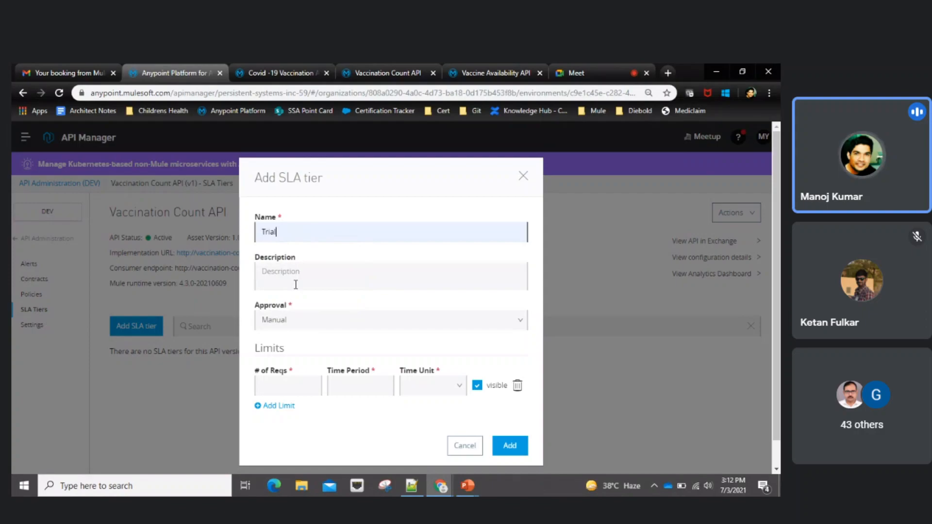
click(294, 280)
text(Trial tier)
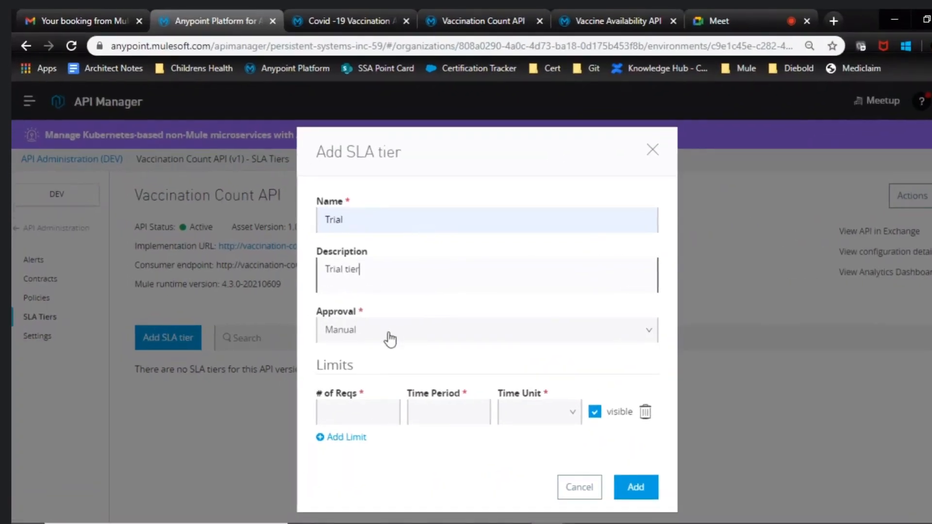
- Limit the Trial tier to 4 requests per 15 seconds and add the tier
click(364, 414)
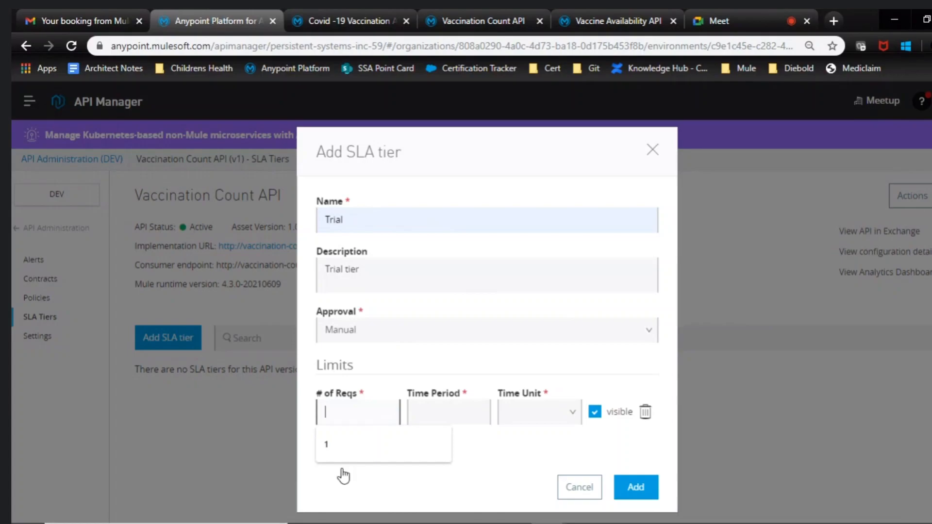
text(4)
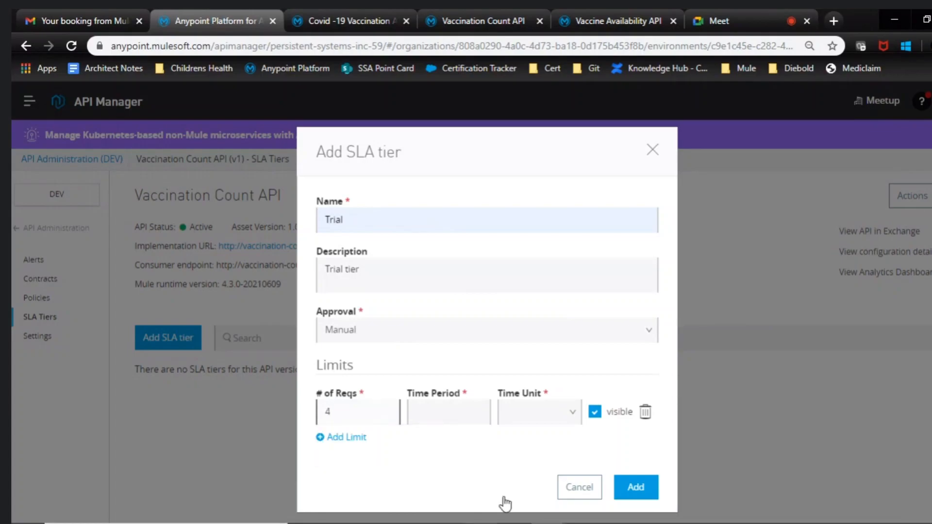
click(472, 413)
text(15)
click(551, 421)
click(531, 471)
click(632, 489)
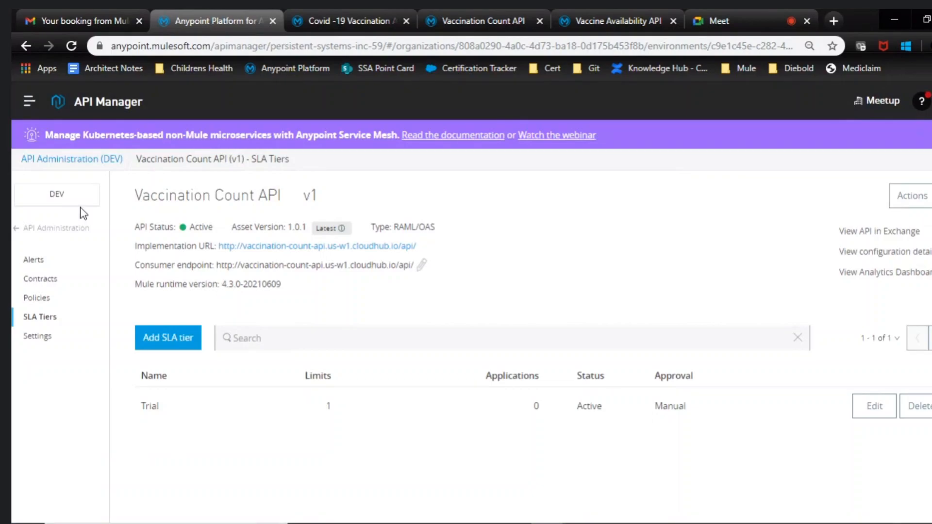
- Edit the Basic tier of the Covid -19 Vaccination API group's DEV instance and add an individual limit entry for Vaccination Count API v1 : api
click(33, 232)
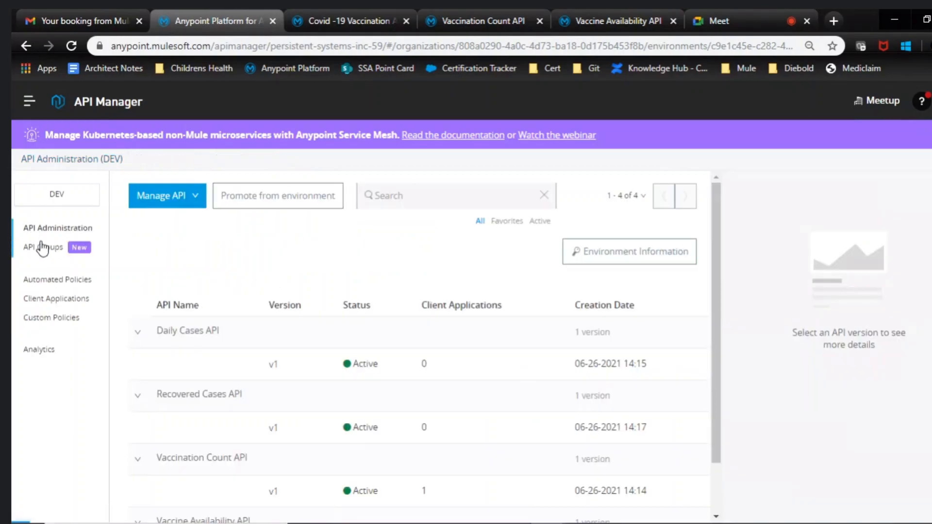
click(43, 247)
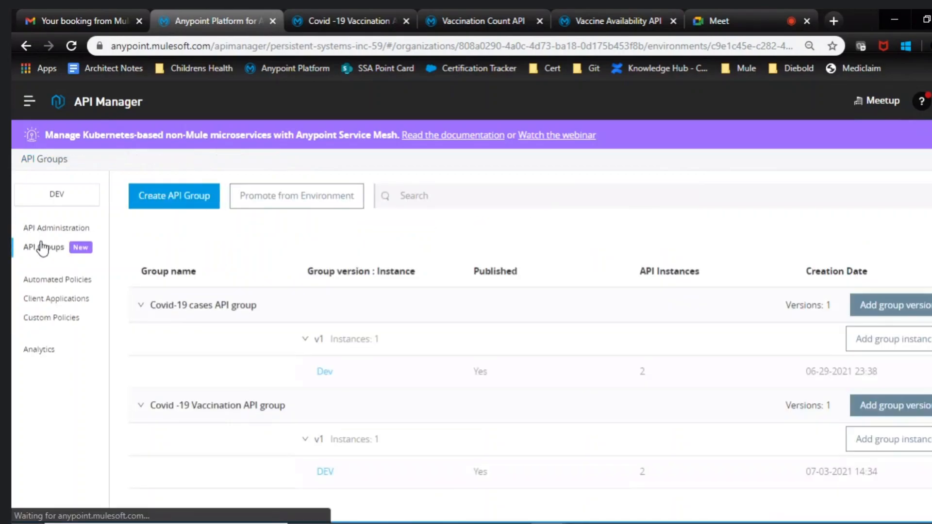
click(325, 472)
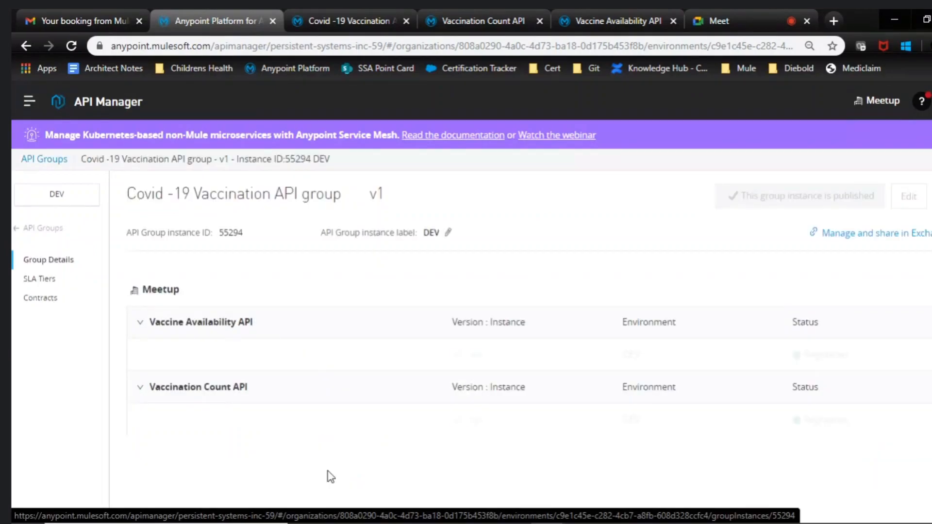
click(40, 281)
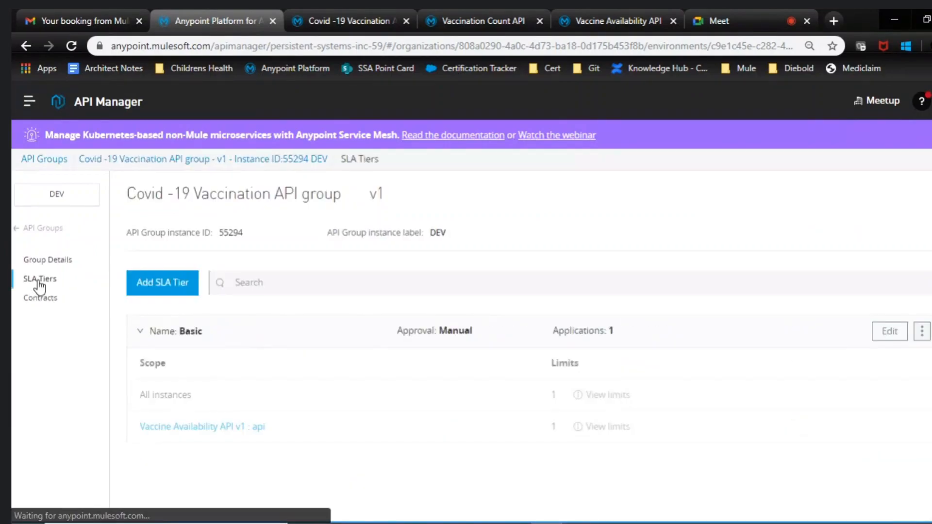
click(887, 342)
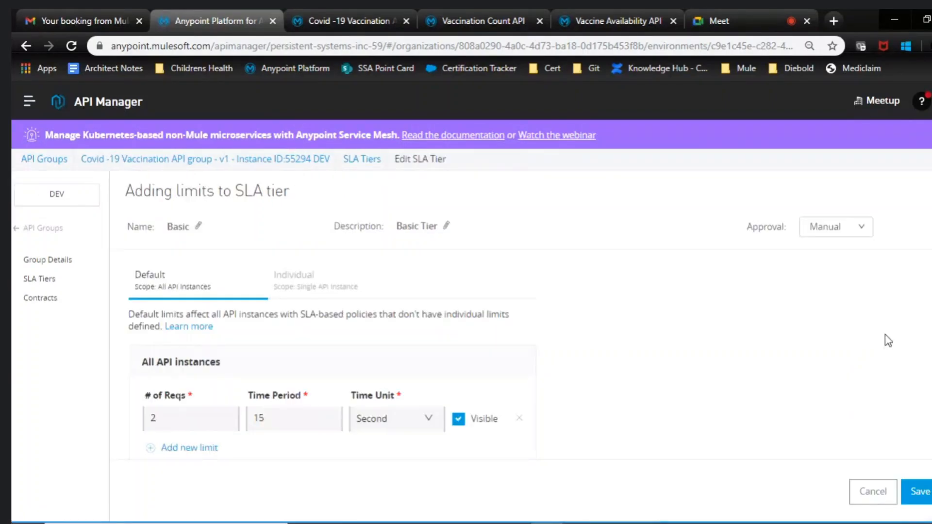
click(325, 284)
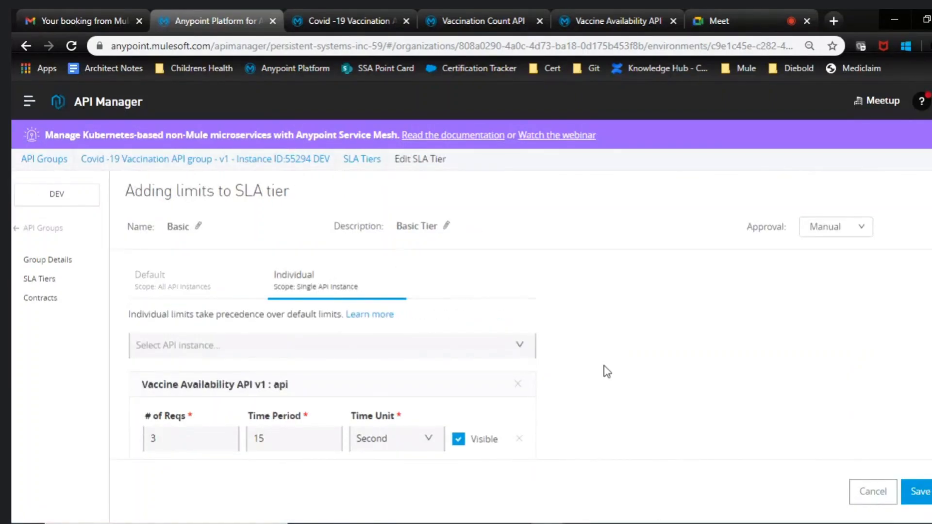
click(518, 352)
click(322, 378)
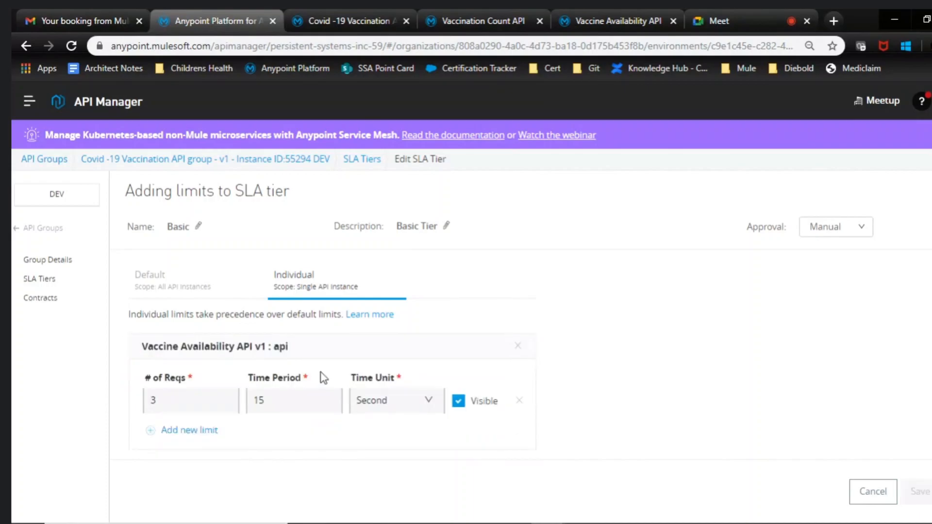
- Copy the limits of the instance's Trial tier into the Vaccination Count API's individual limit
scroll(617, 428, down, 3)
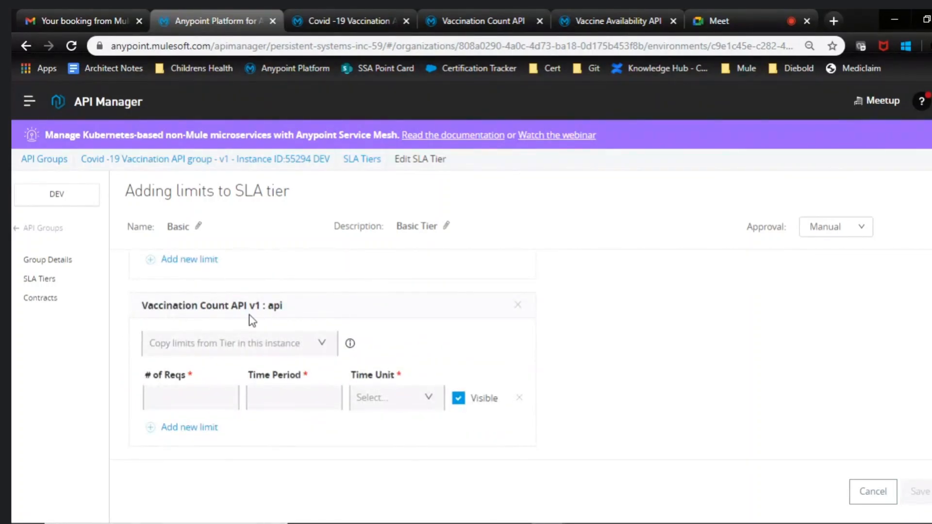
scroll(287, 343, up, 3)
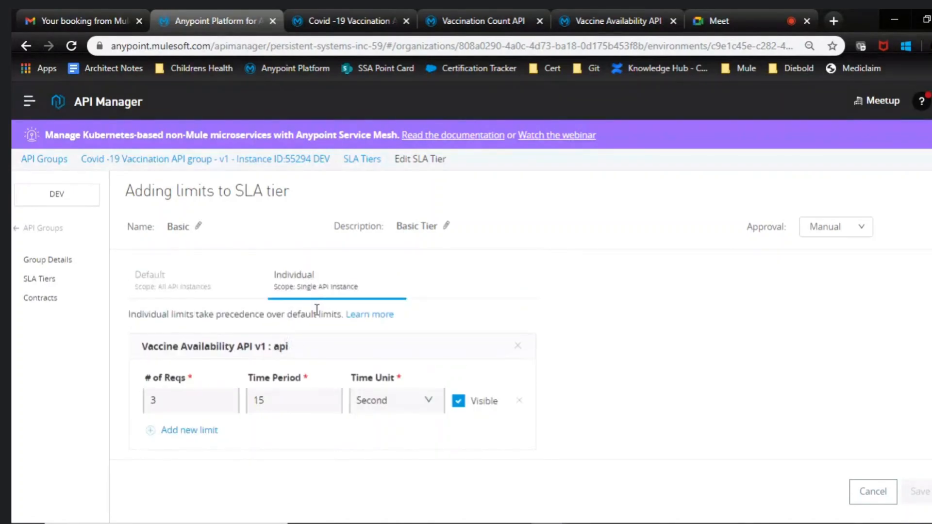
scroll(317, 309, down, 3)
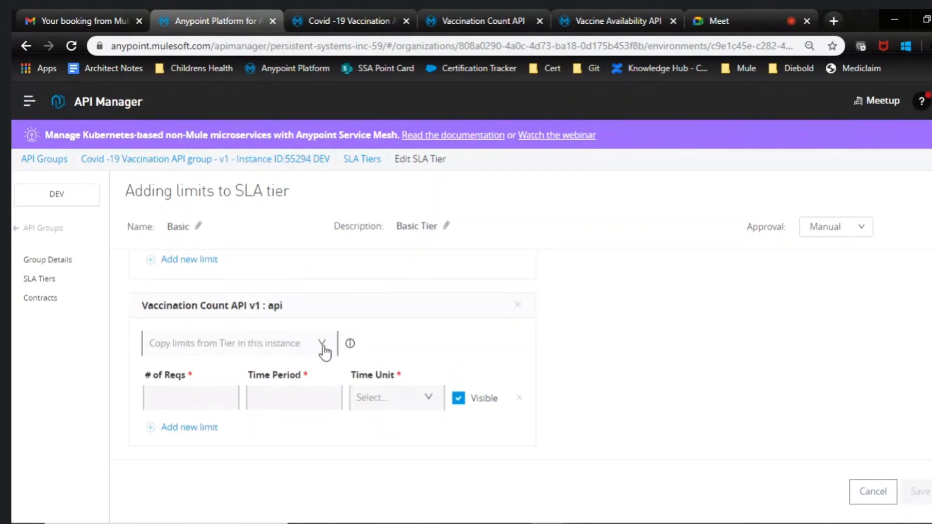
mouse_move(354, 349)
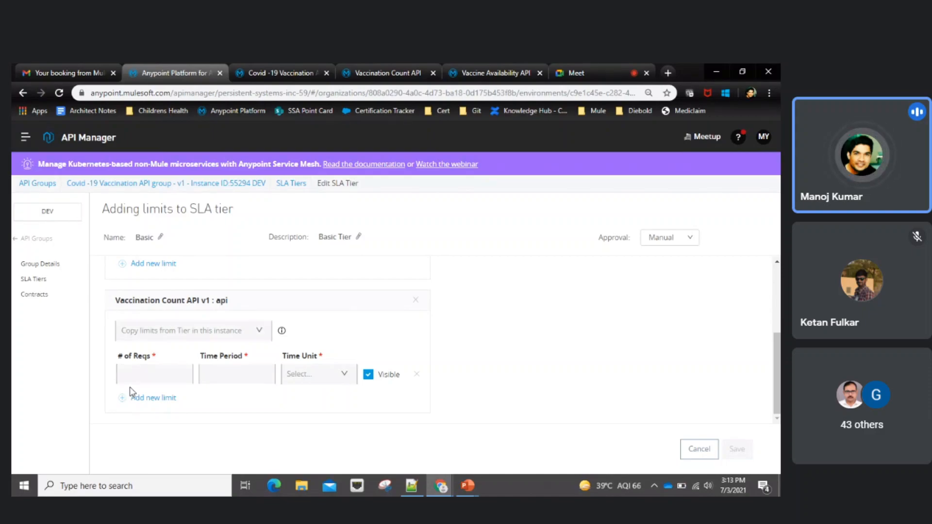
click(246, 336)
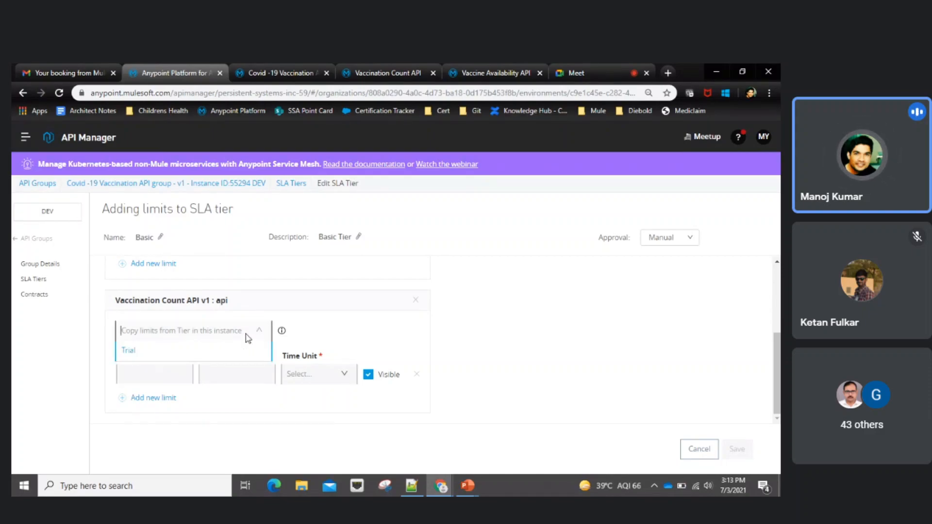
click(145, 358)
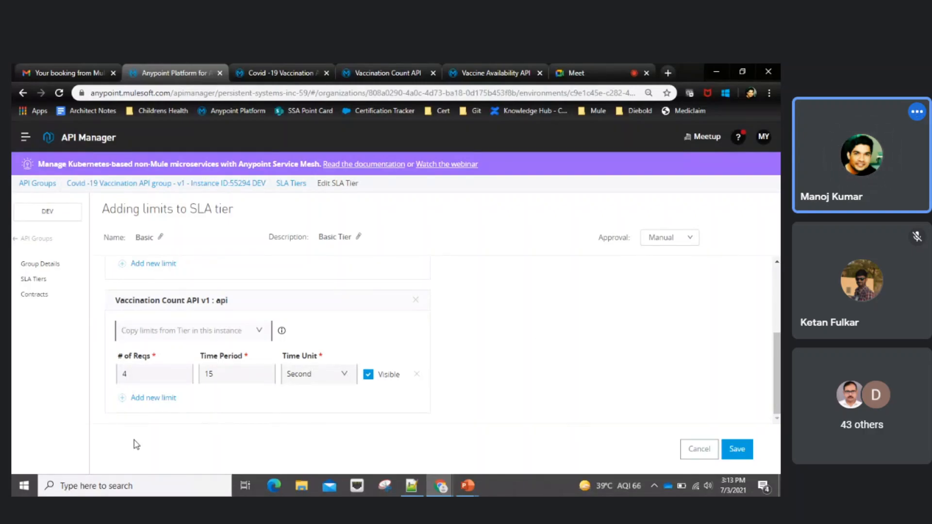
- Remove the Vaccination Count API's individual limit and try to delete the Vaccine Availability API's individual limit
click(417, 303)
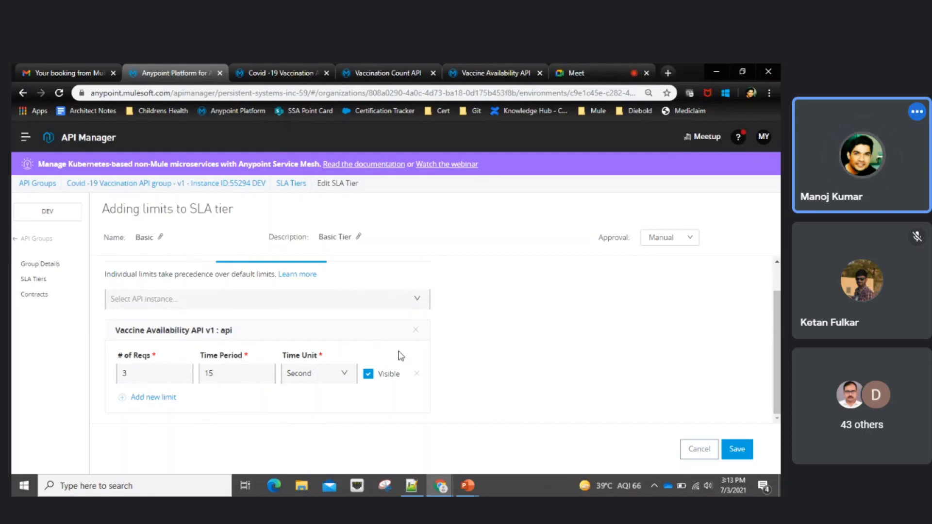
click(416, 334)
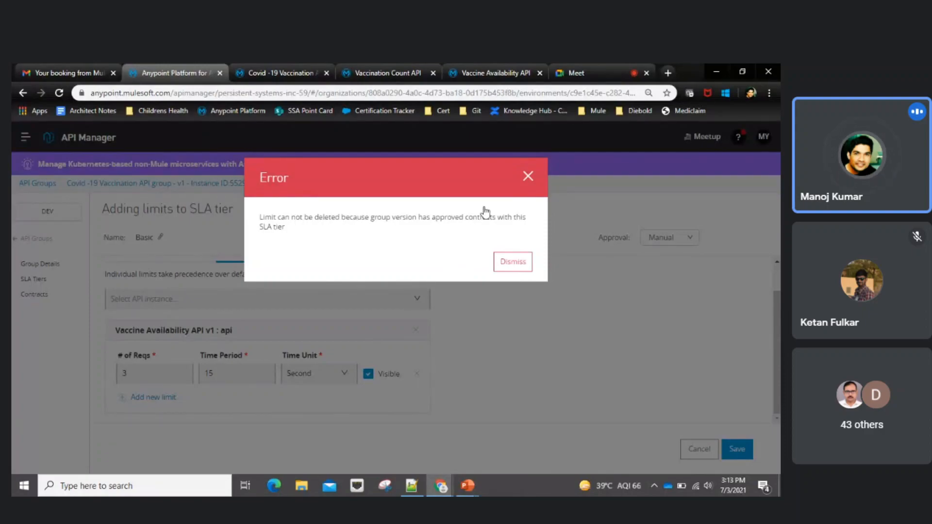
click(513, 262)
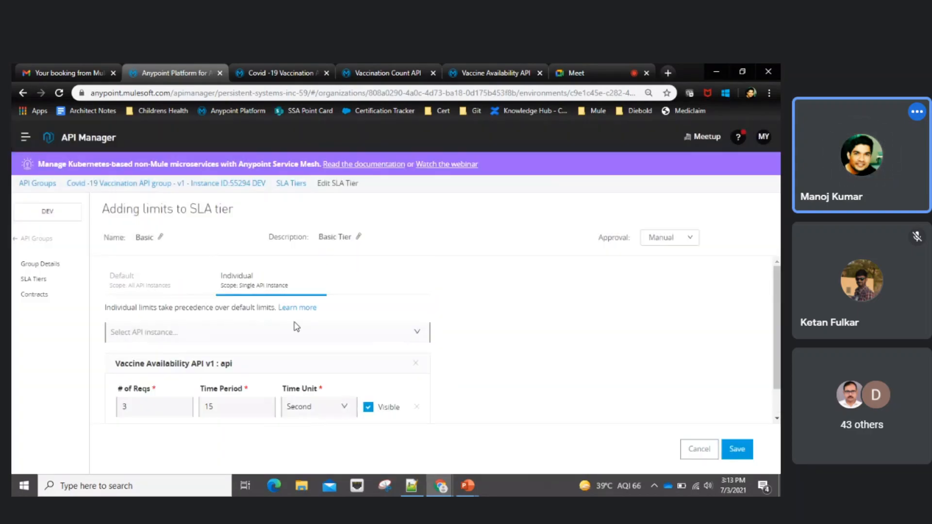
- Leave the Basic tier unsaved and review the group's contracts and SLA tiers
click(34, 294)
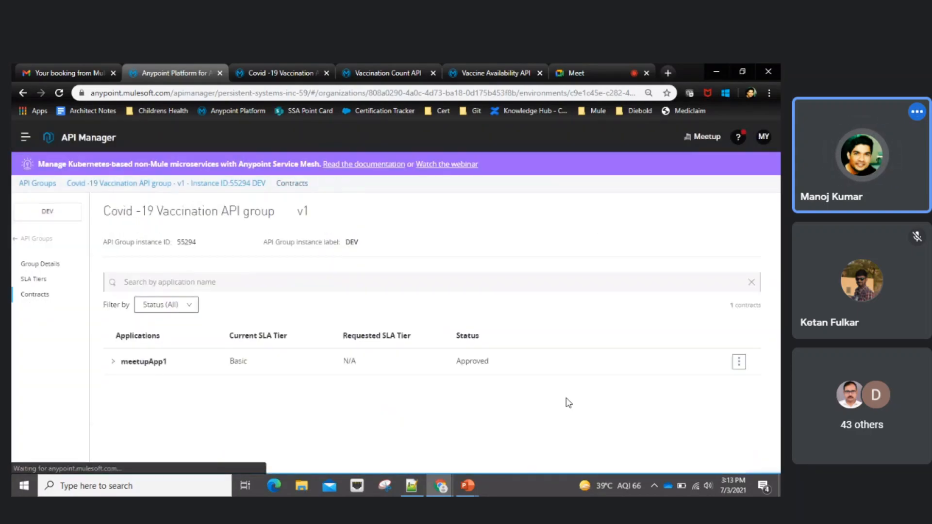
click(37, 280)
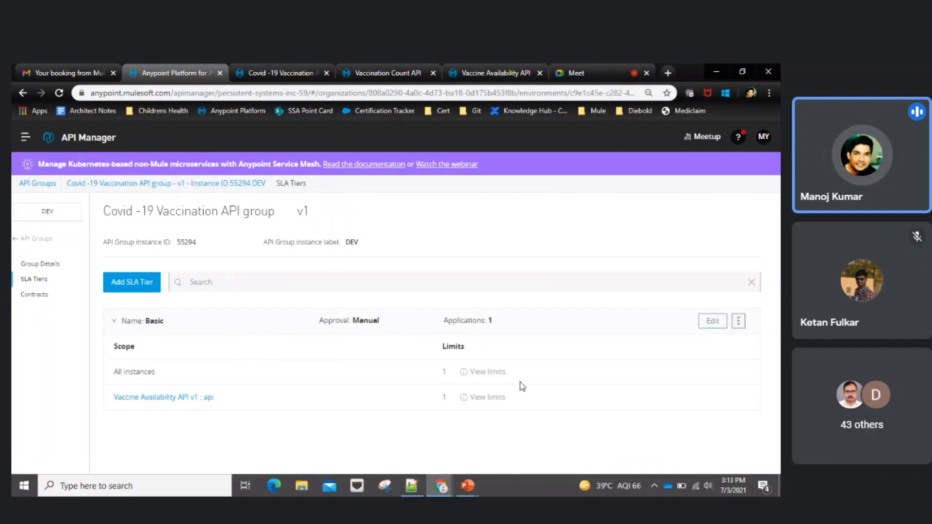
- Open the SLA tiers of Vaccination Count API v1 from the DEV environment's API administration list
mouse_move(472, 372)
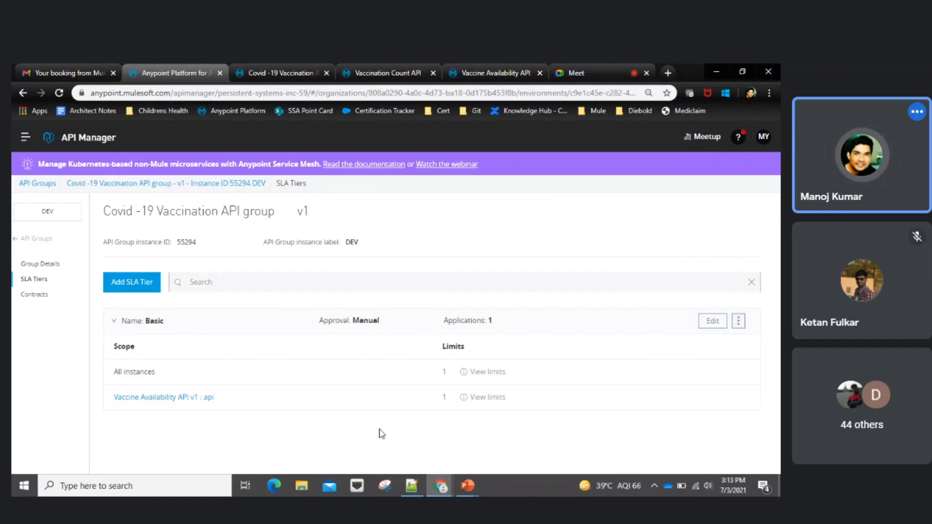
click(28, 241)
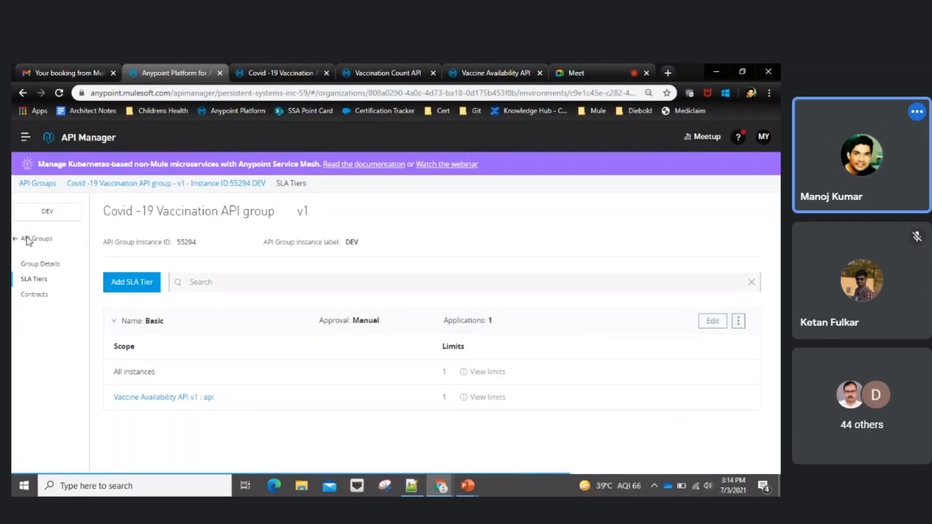
click(45, 239)
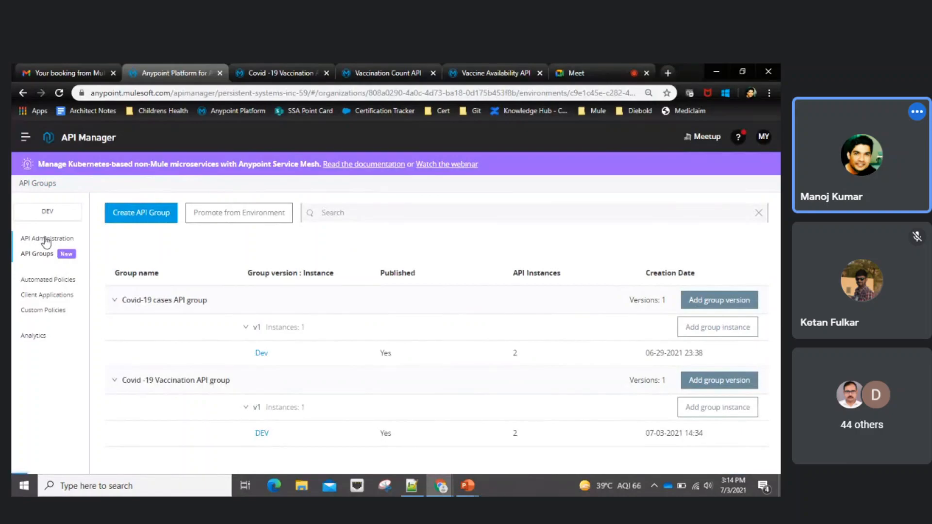
scroll(204, 335, down, 1)
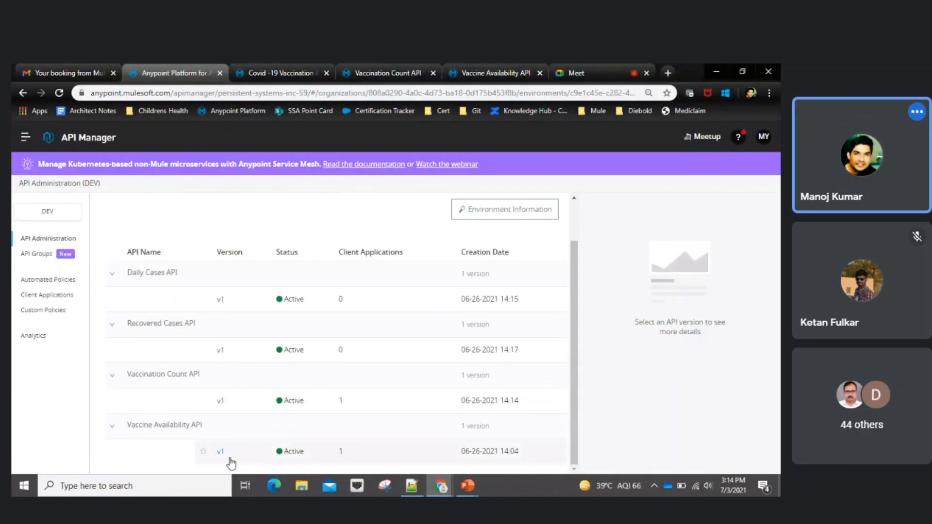
click(220, 403)
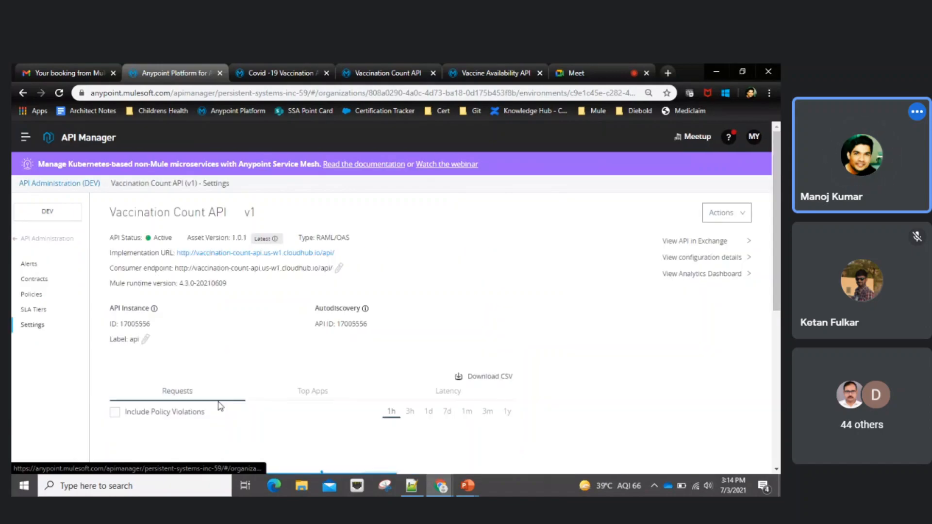
click(41, 311)
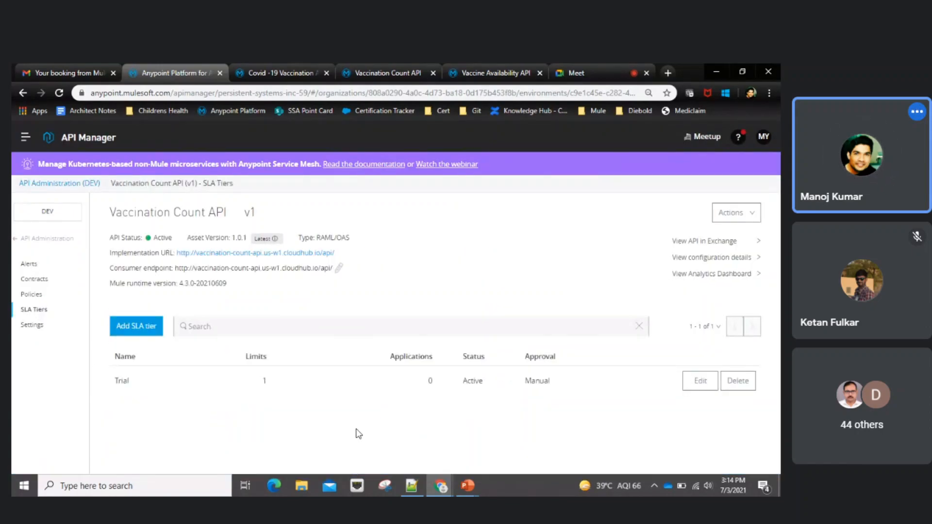
- Delete the Trial SLA tier from Vaccination Count API v1
click(33, 280)
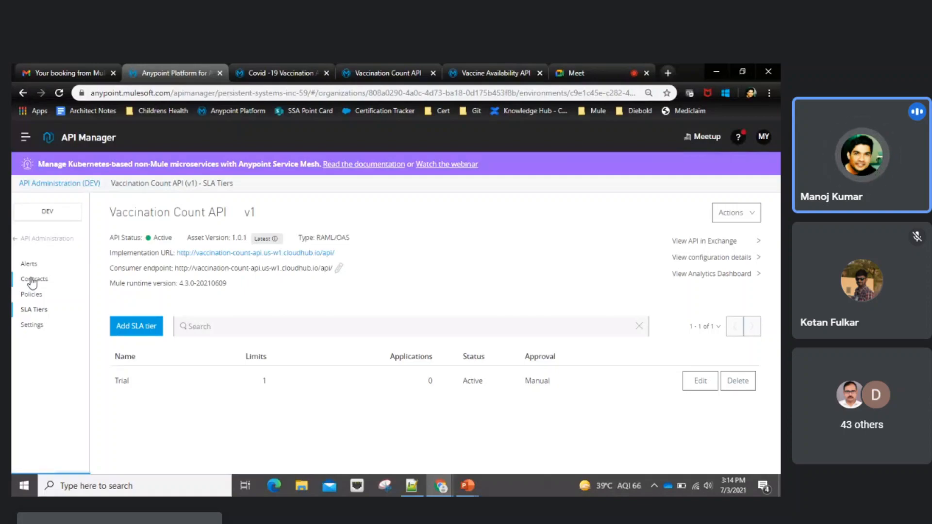
click(42, 313)
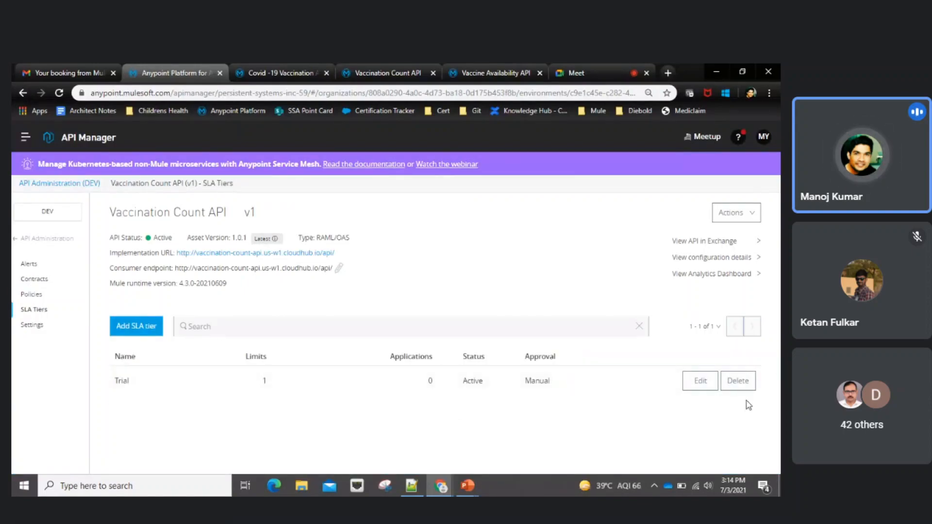
click(736, 386)
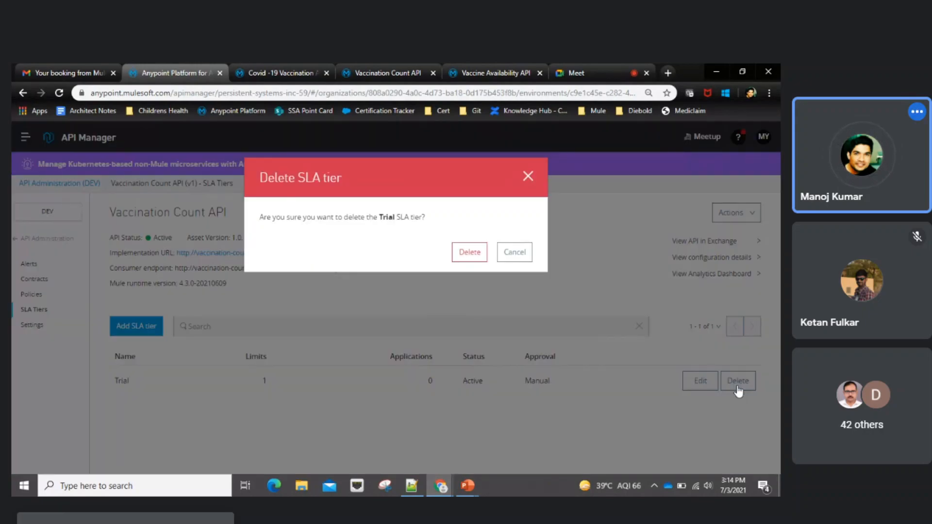
click(467, 264)
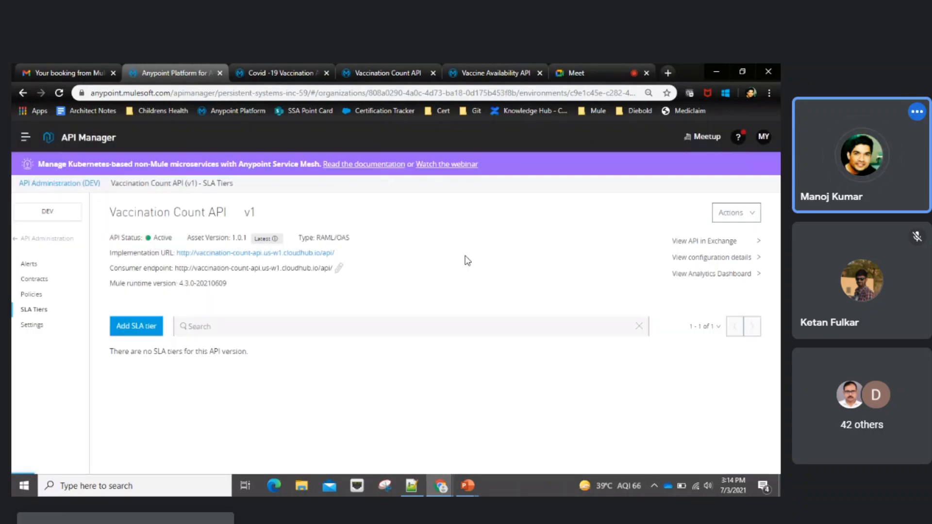
- Review the Vaccination Count API's direct instance contracts and its contracts created through the API group
click(40, 282)
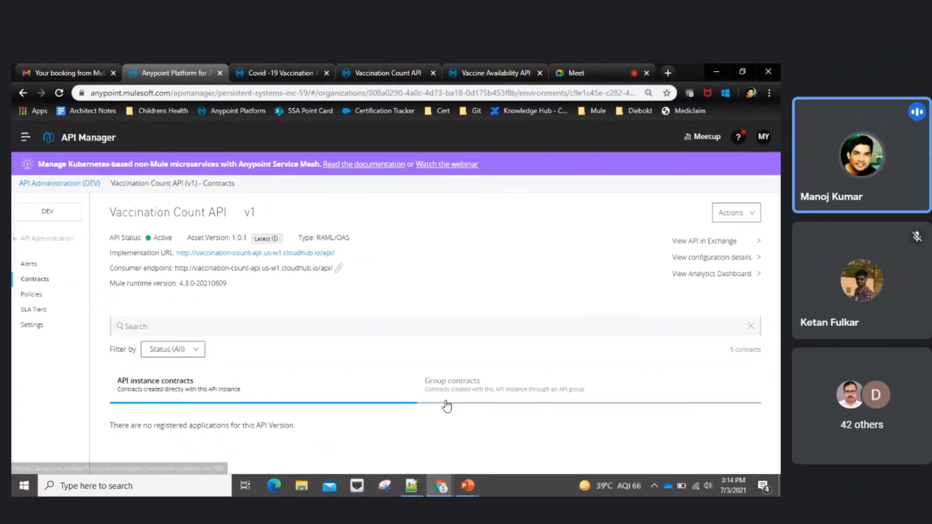
click(559, 419)
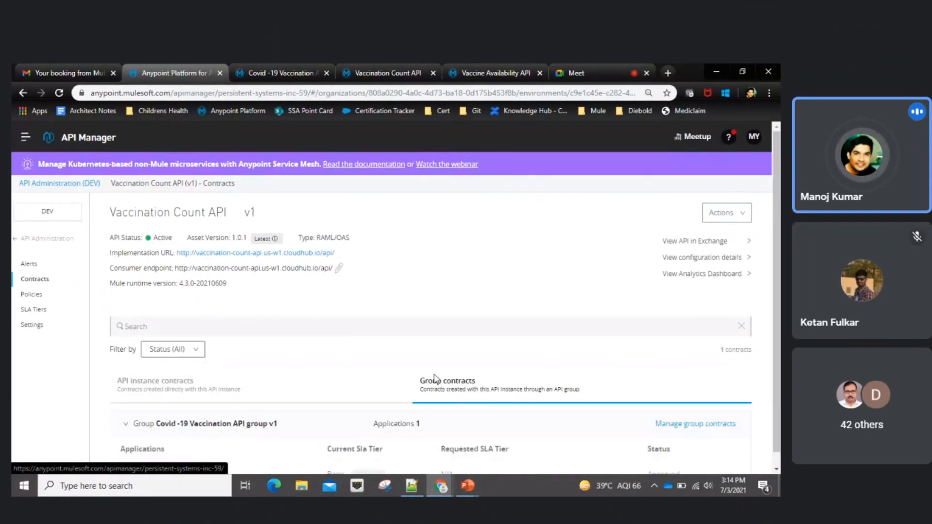
scroll(436, 378, down, 1)
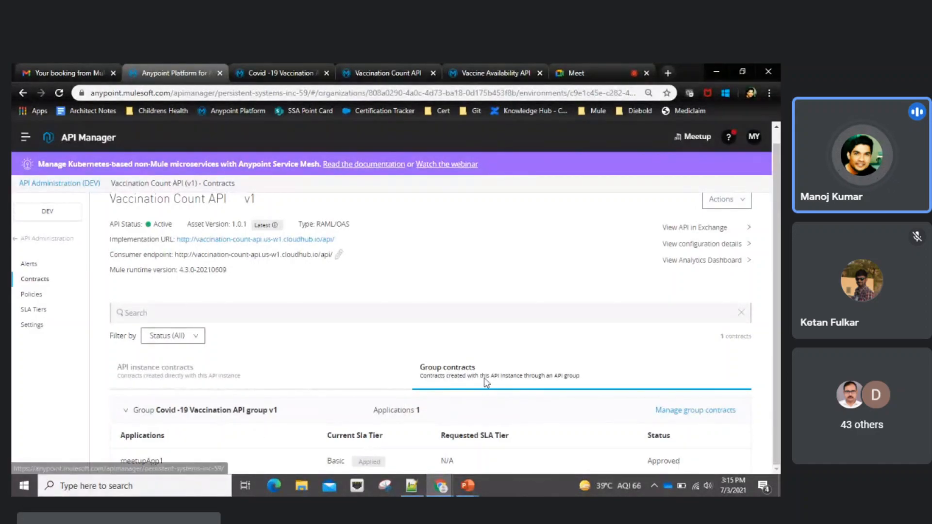
click(218, 370)
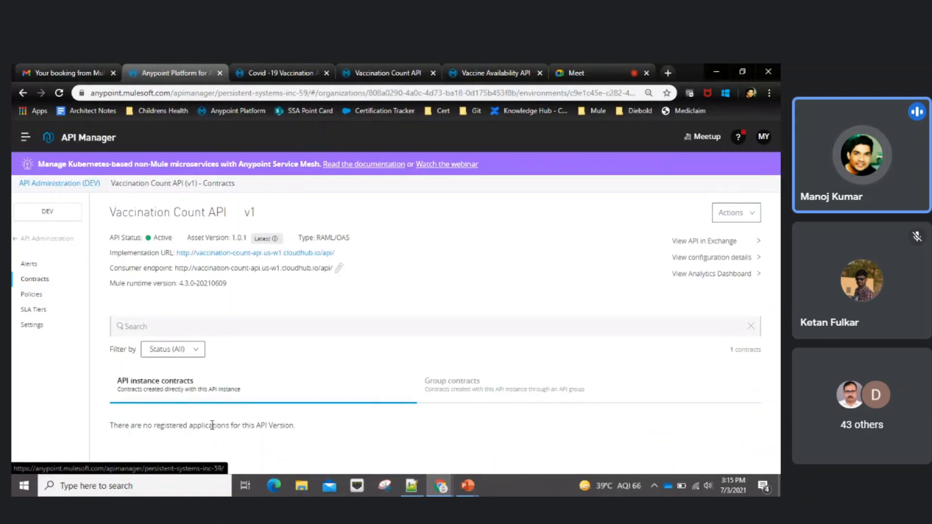
- Close the browser tabs of the Vaccine Availability API and the Vaccination Count API
click(380, 73)
click(488, 72)
click(539, 73)
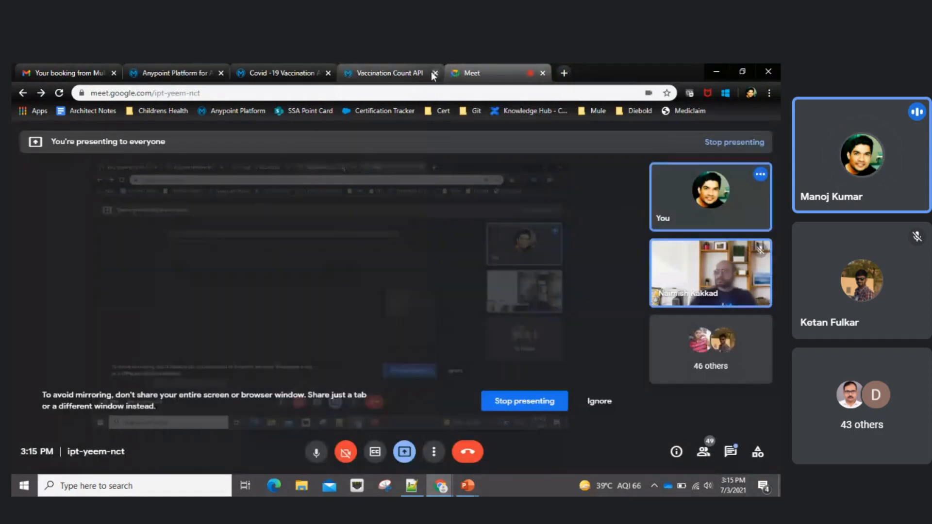
click(433, 73)
- Go to the Meetup organization's assets in Exchange and open the Vaccination Count API
click(299, 70)
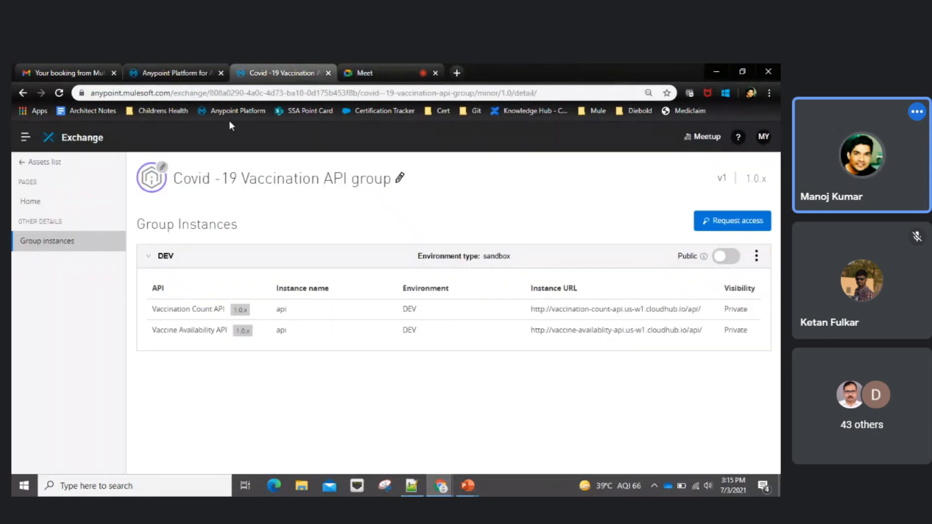
click(43, 162)
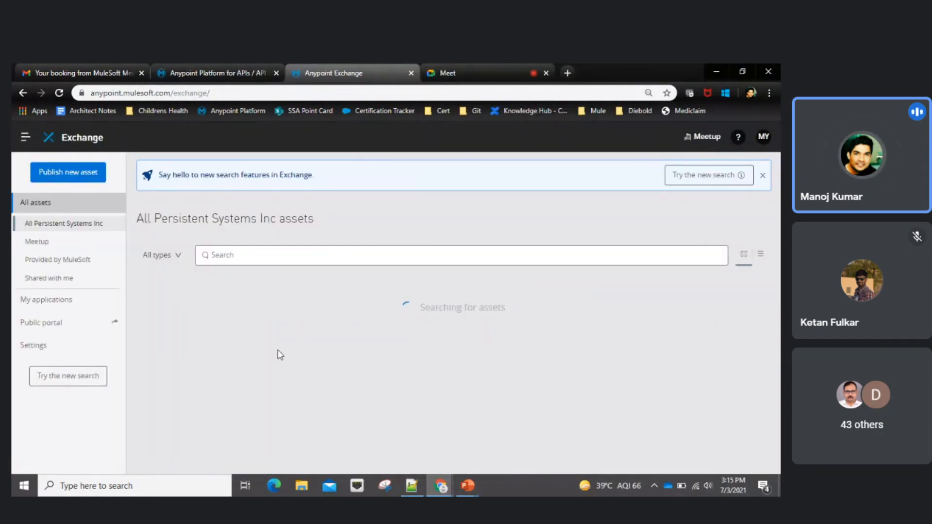
click(34, 243)
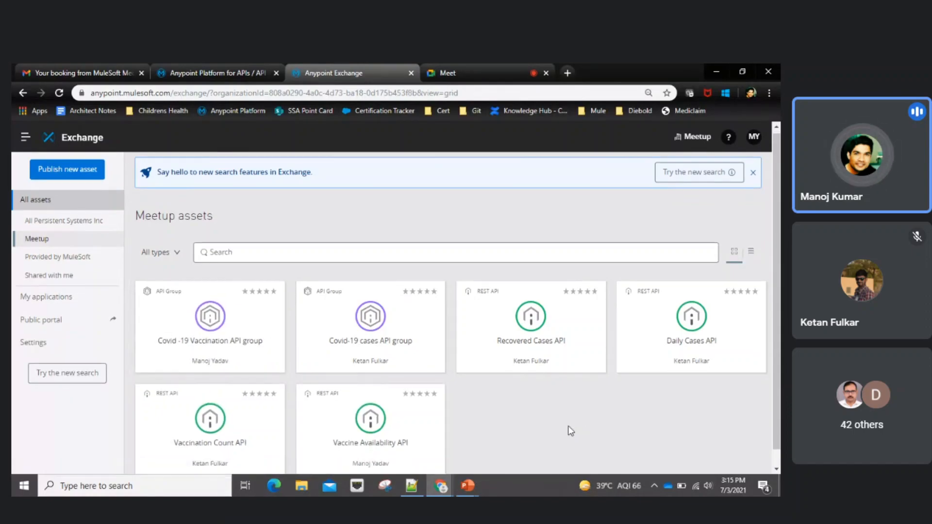
scroll(569, 430, down, 1)
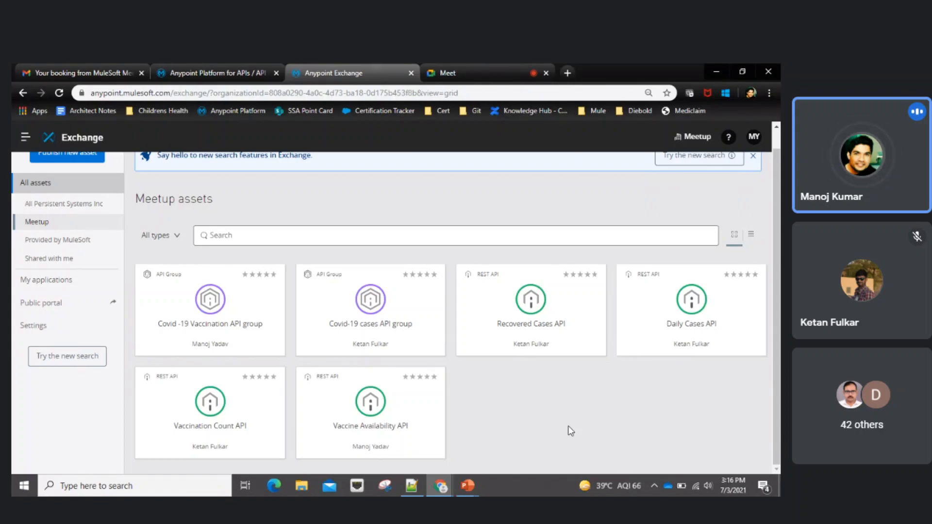
click(212, 405)
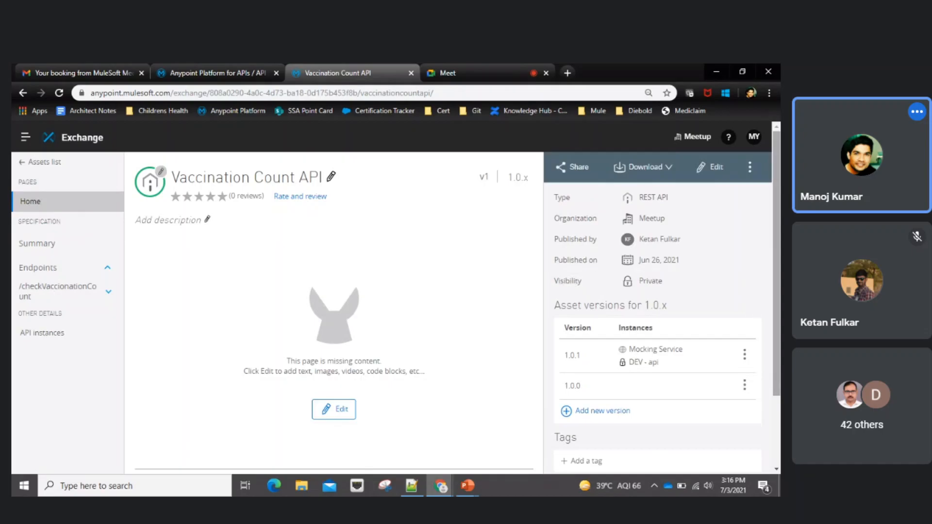
click(751, 166)
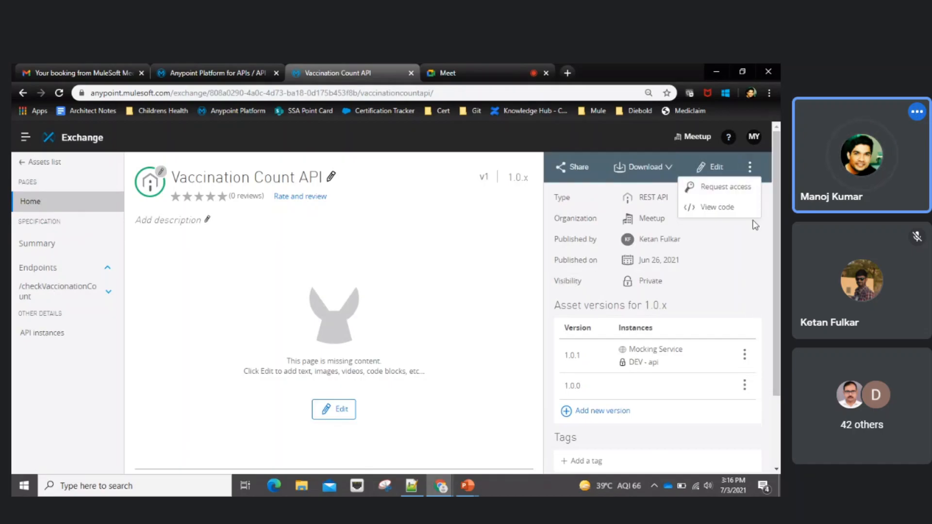
click(727, 188)
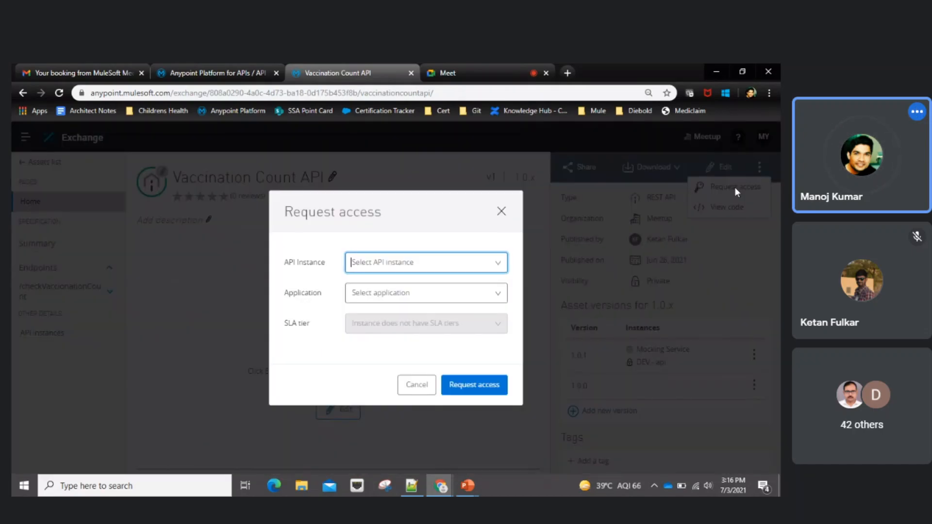
click(441, 271)
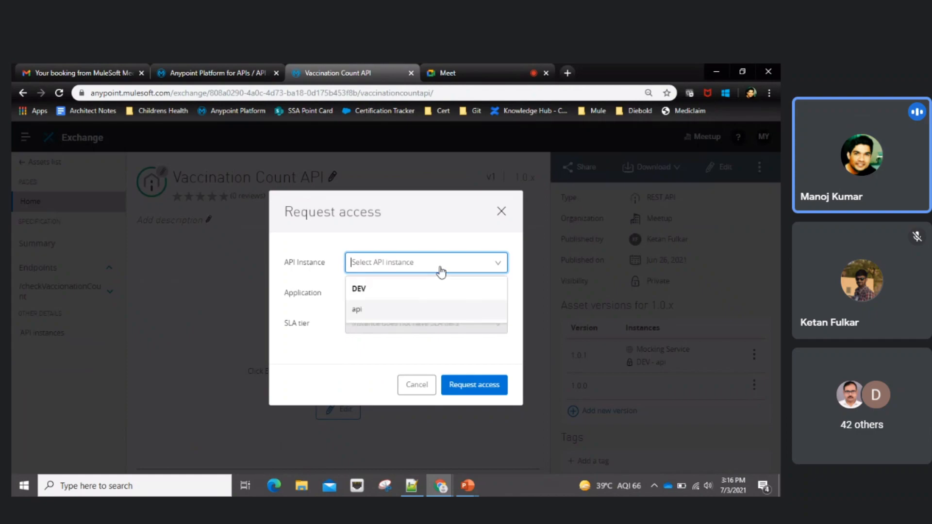
click(374, 310)
click(401, 300)
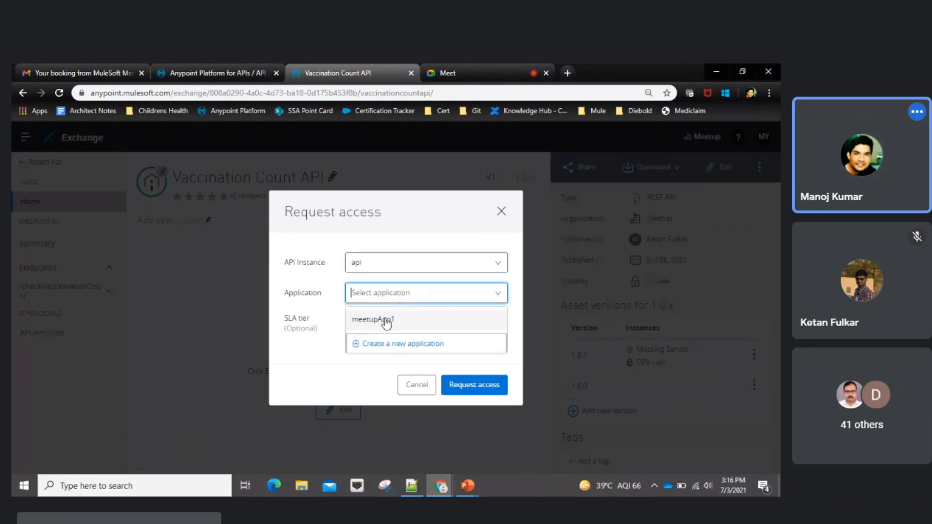
click(383, 319)
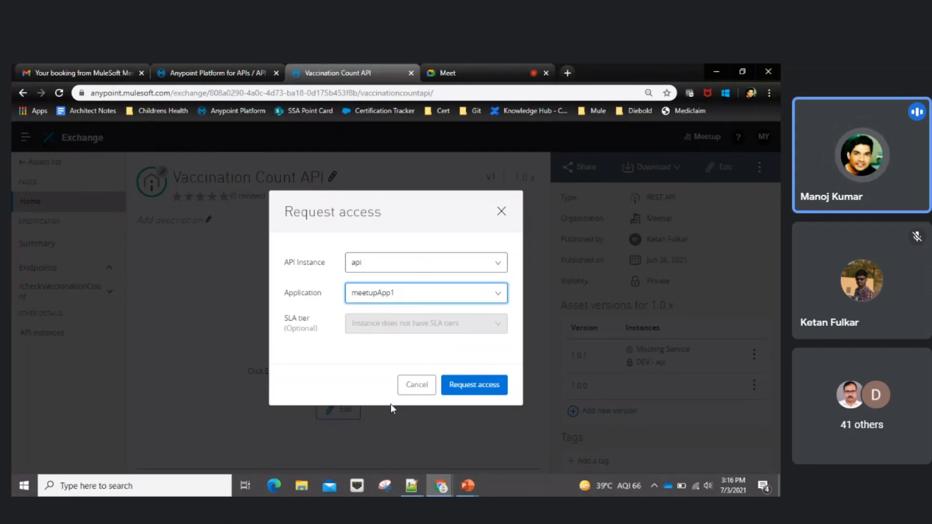
click(412, 388)
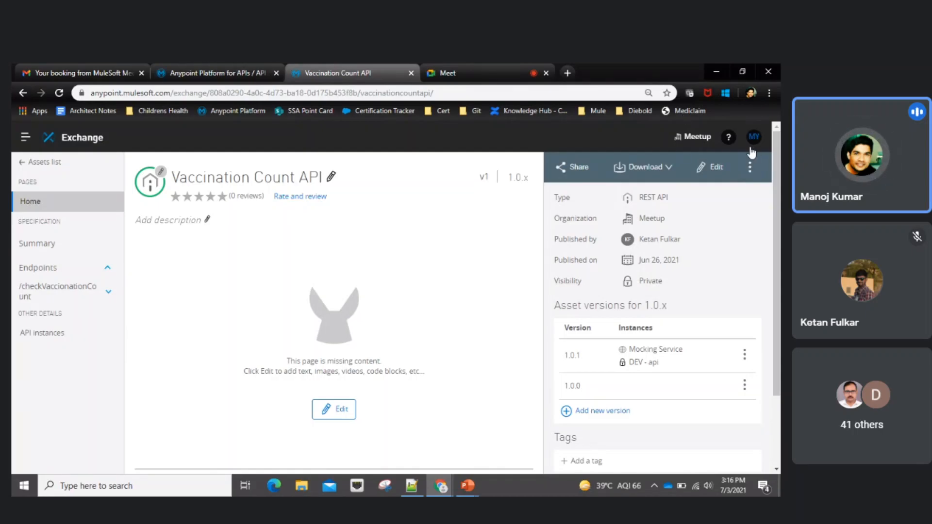
click(752, 168)
click(724, 185)
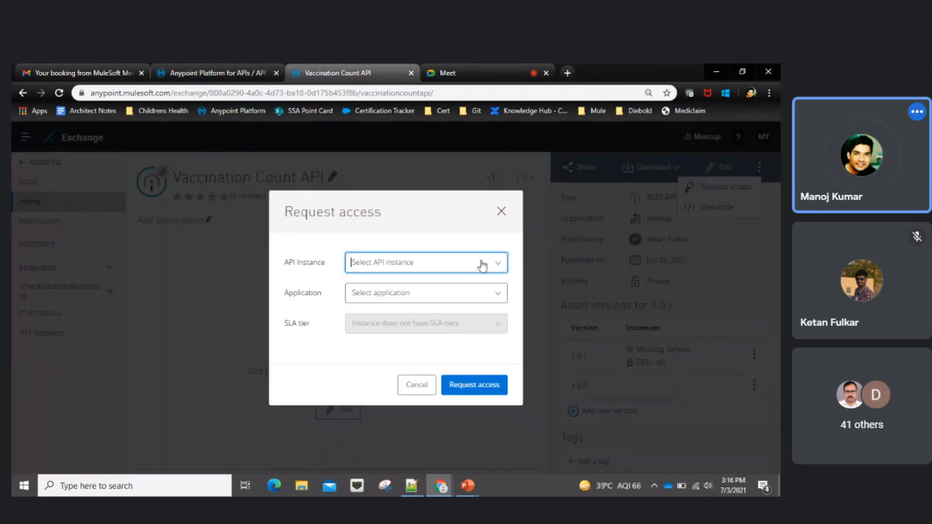
click(481, 264)
click(373, 309)
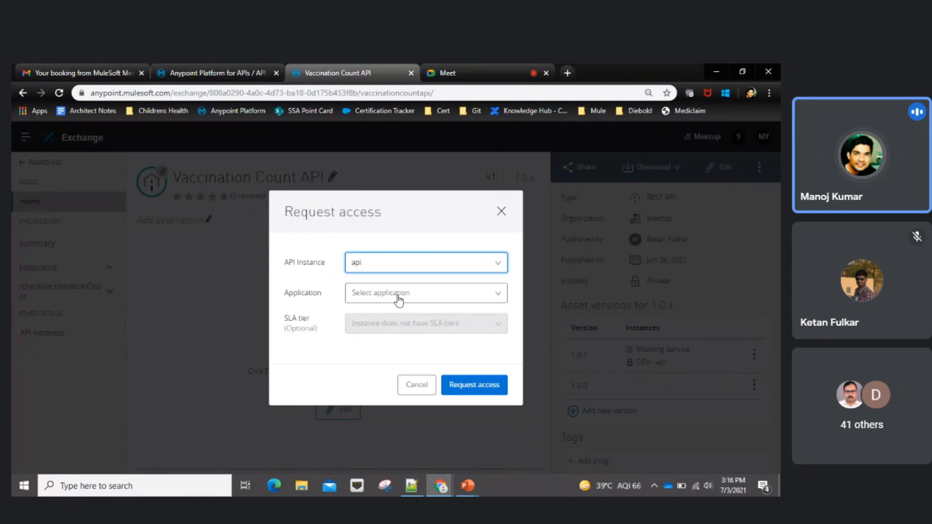
click(405, 302)
click(372, 320)
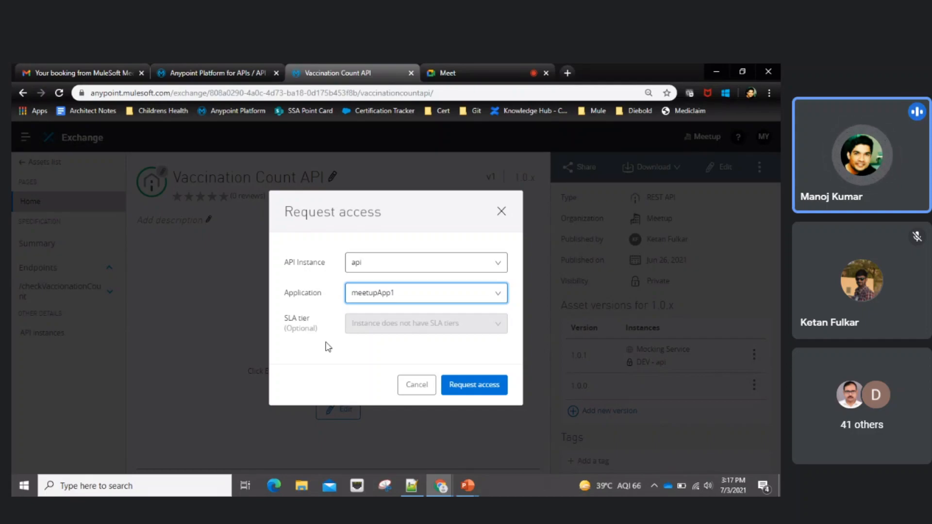
click(410, 386)
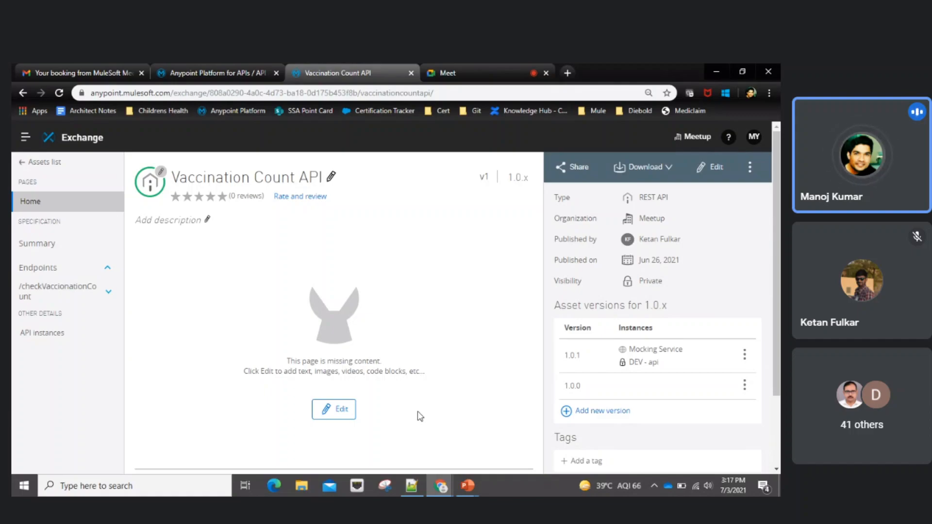
- Request access to the Vaccination Count API's "api" instance under DEV for the application meetupApp1
click(753, 167)
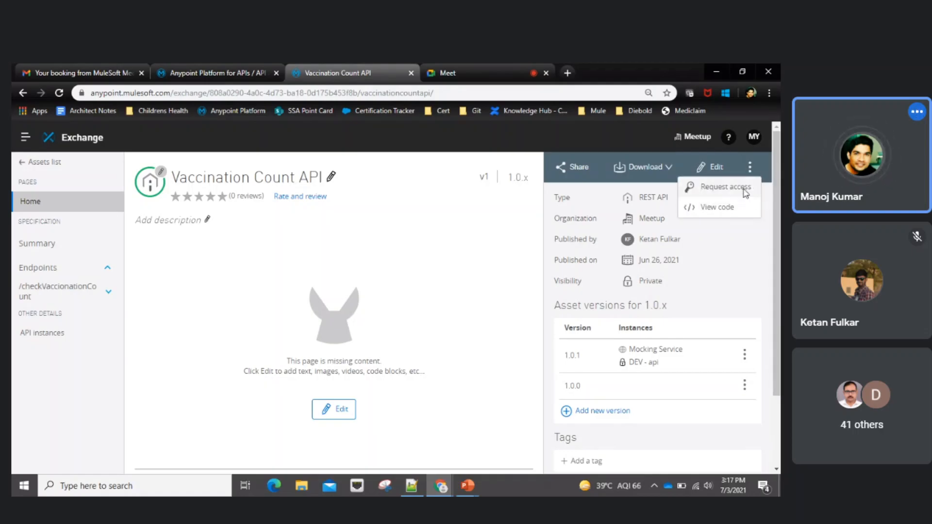
click(746, 193)
click(481, 269)
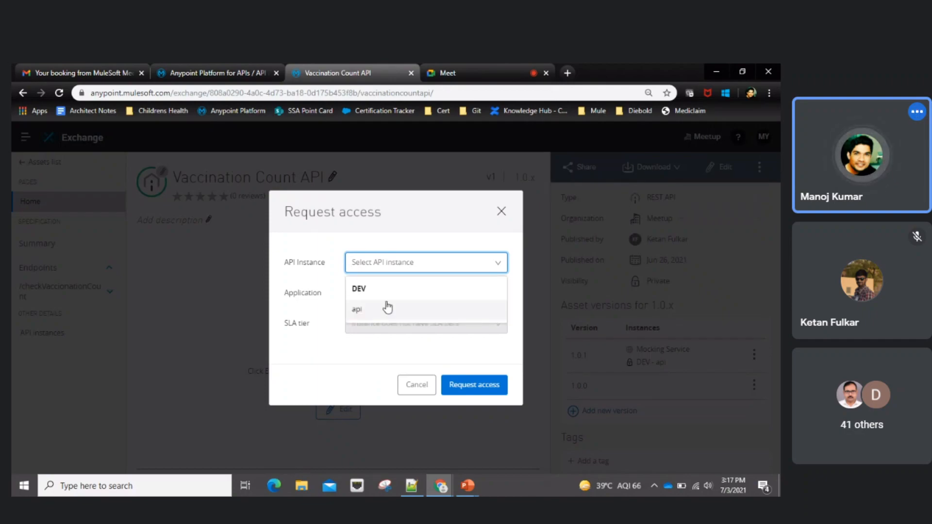
click(373, 313)
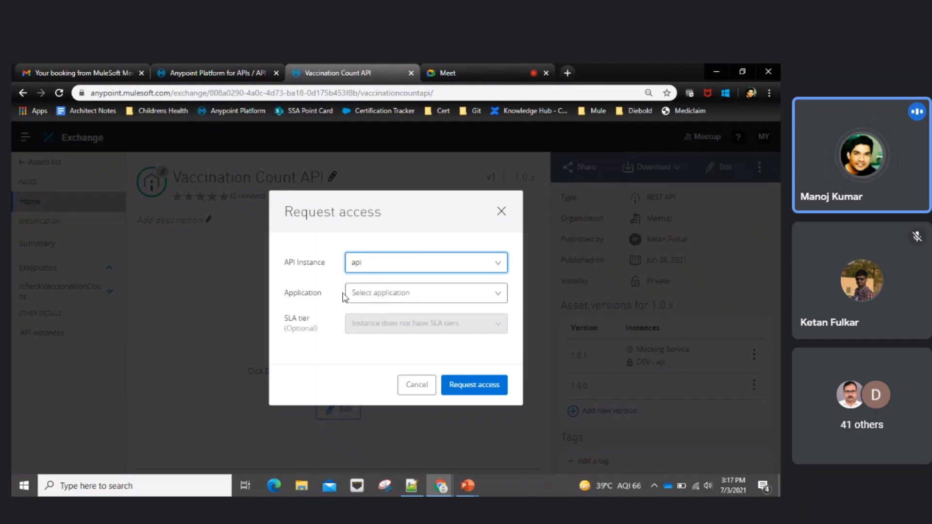
click(374, 298)
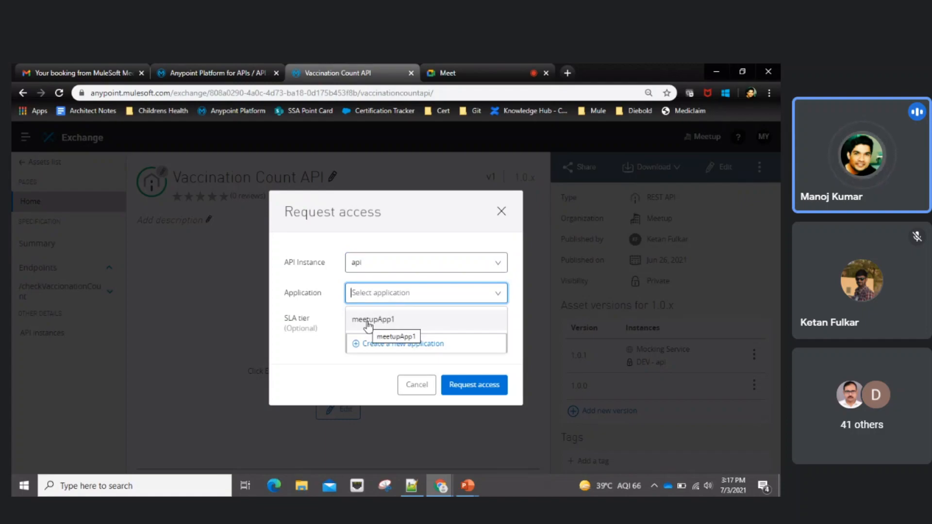
click(368, 321)
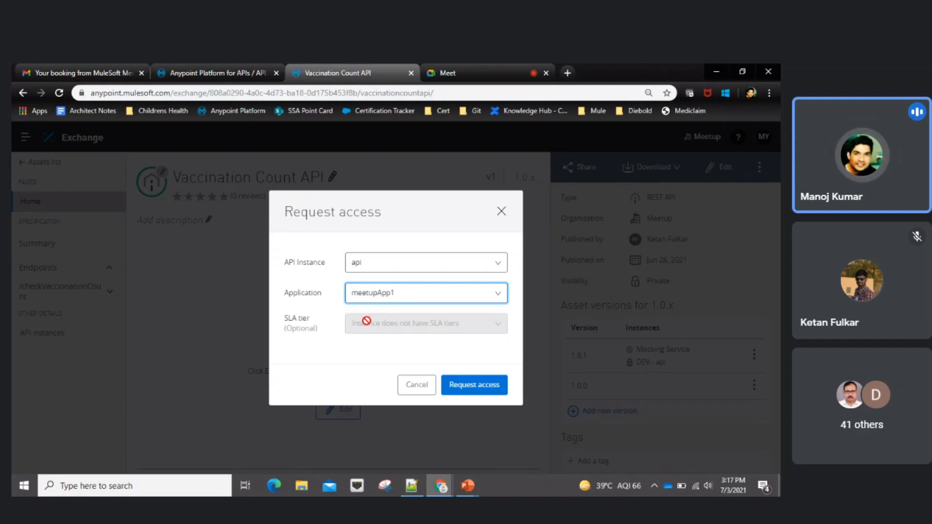
click(469, 391)
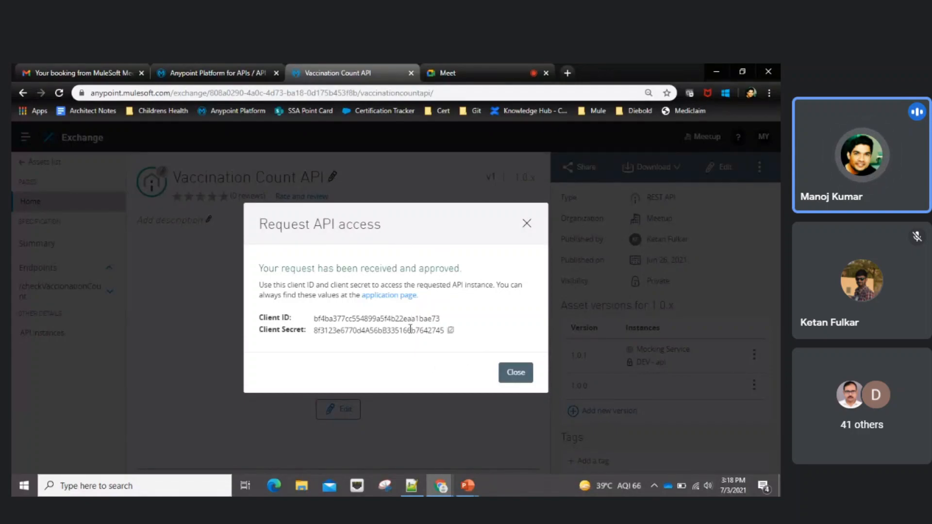
click(514, 374)
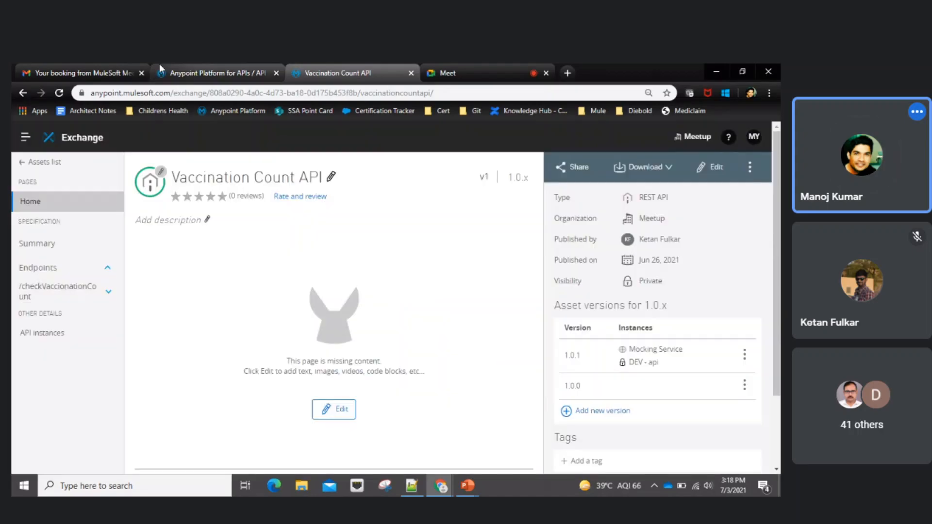
- Reload the Vaccination Count API's contracts in API Manager and compare its direct instance contracts with its group contracts
click(210, 73)
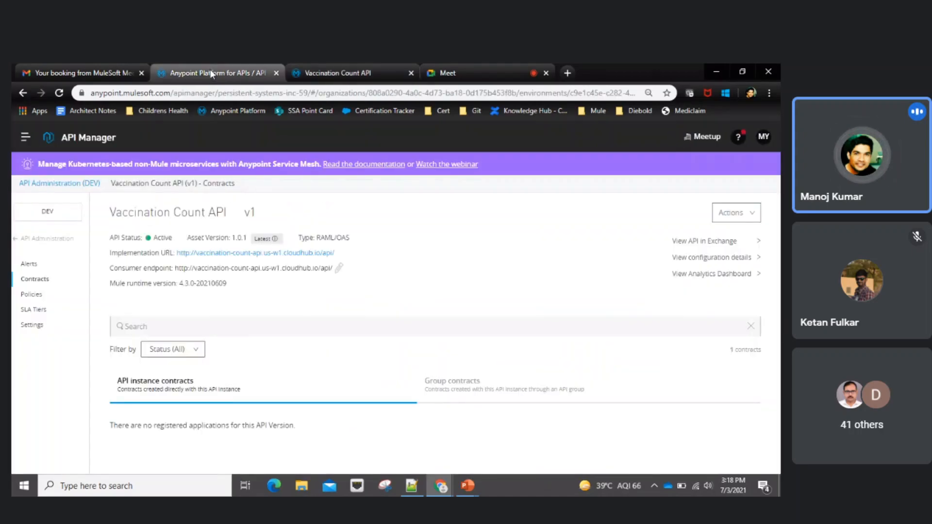
click(60, 93)
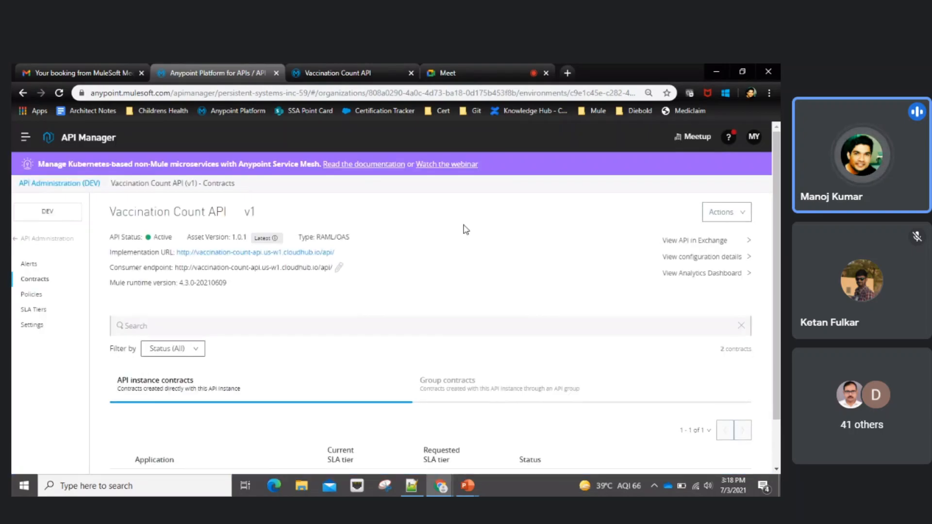
scroll(466, 229, down, 1)
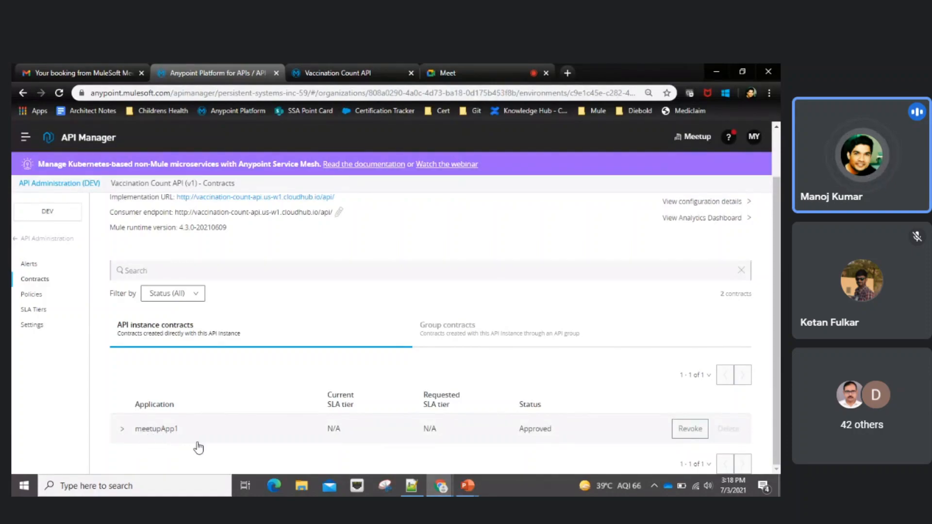
click(502, 334)
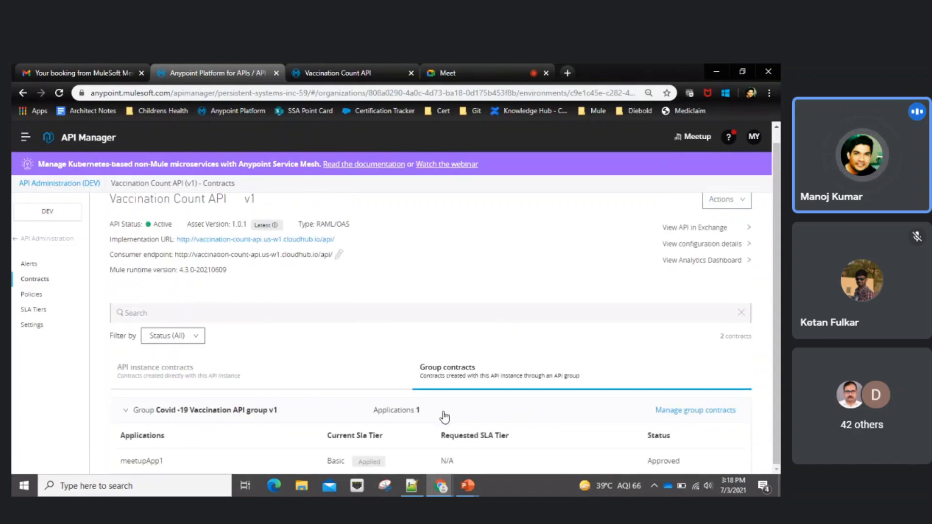
click(257, 378)
scroll(330, 411, down, 1)
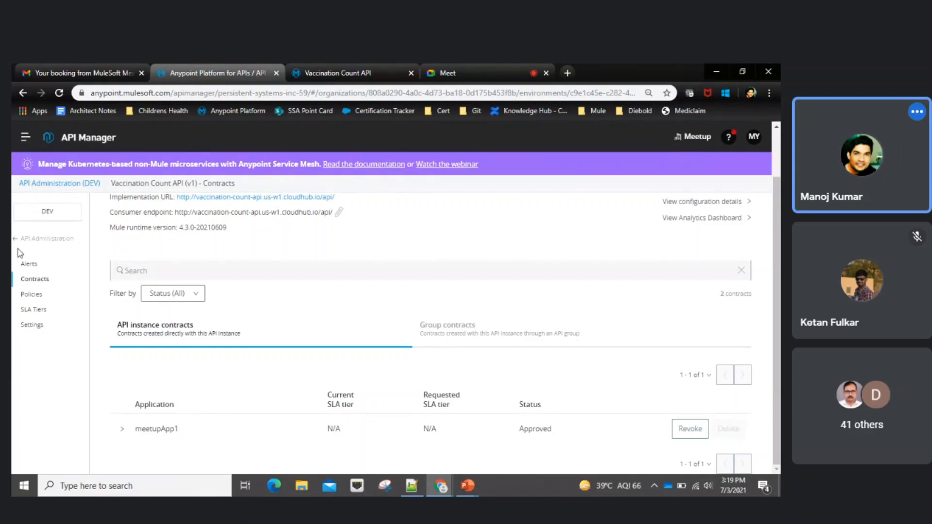
- Open the DEV instance of the Covid -19 Vaccination API group and review its SLA tiers and contracts
click(28, 240)
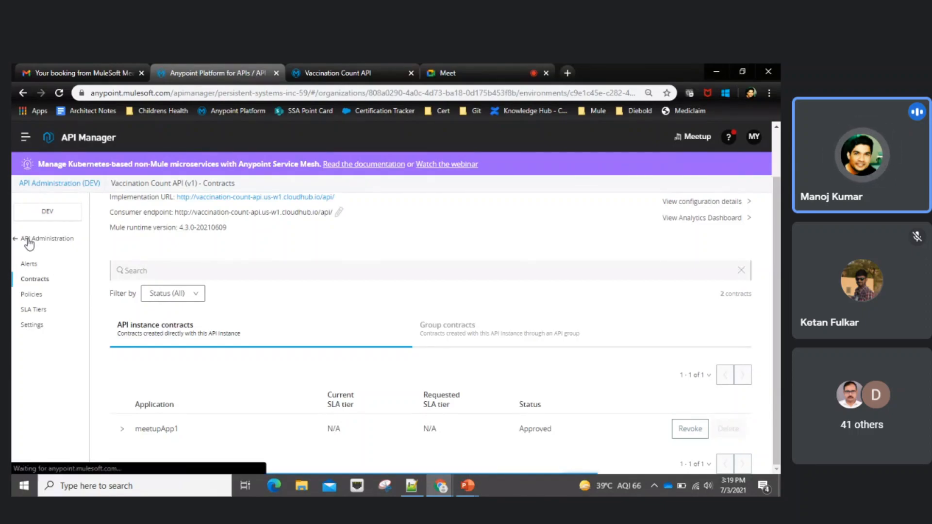
click(37, 254)
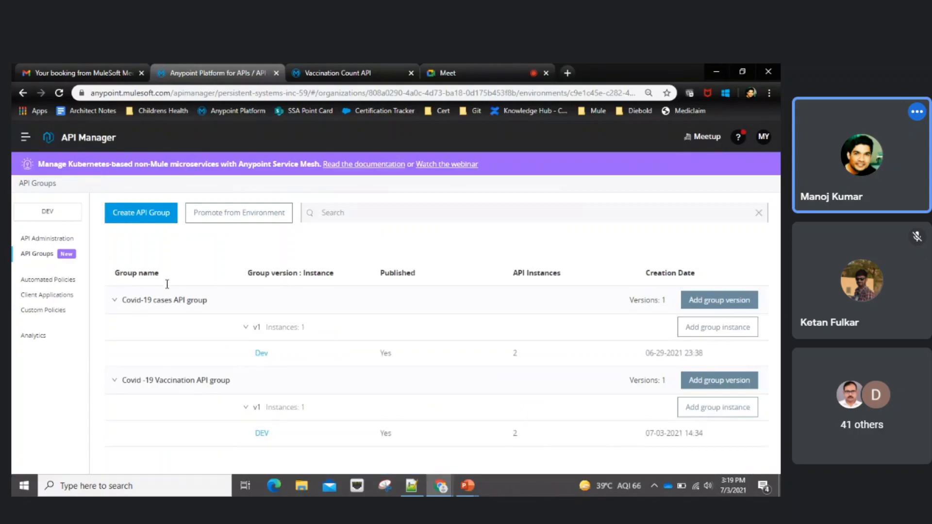
click(262, 434)
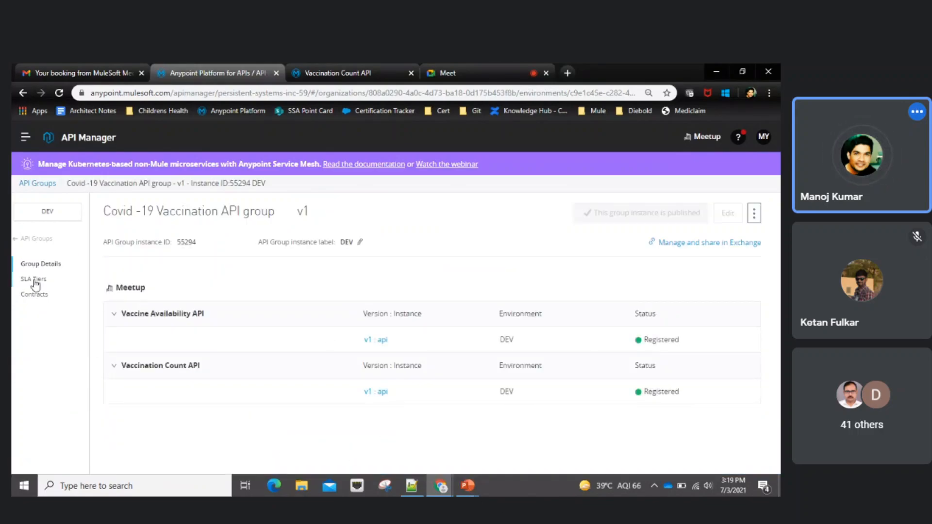
click(34, 281)
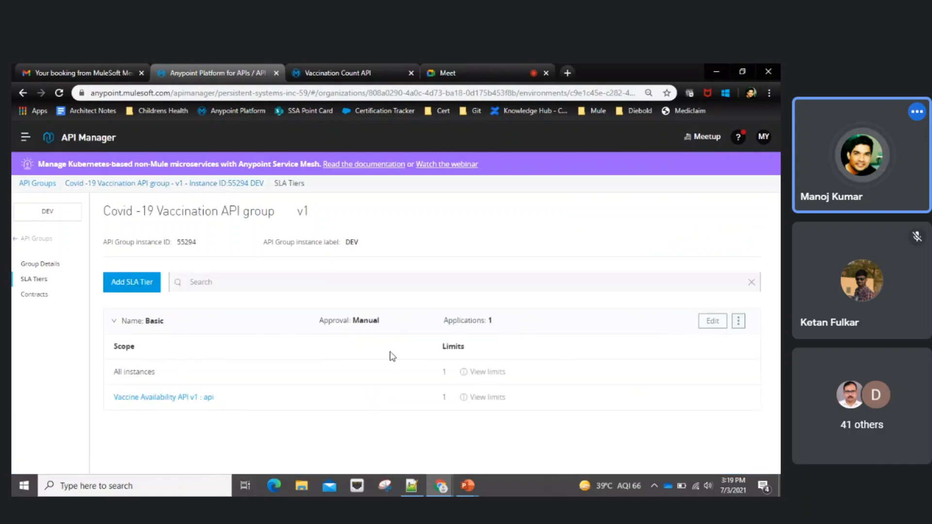
click(35, 295)
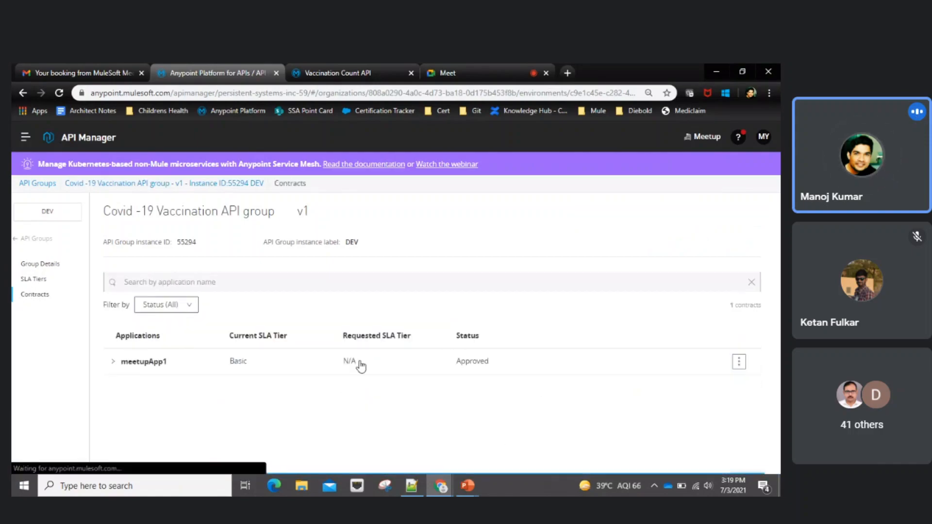
- Examine the default and individual limits of the group's Basic SLA tier
click(37, 281)
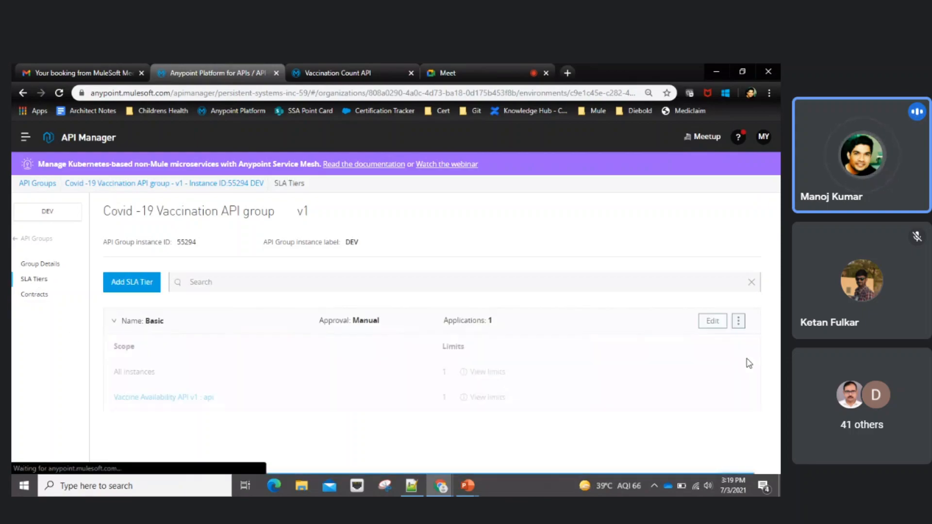
click(714, 327)
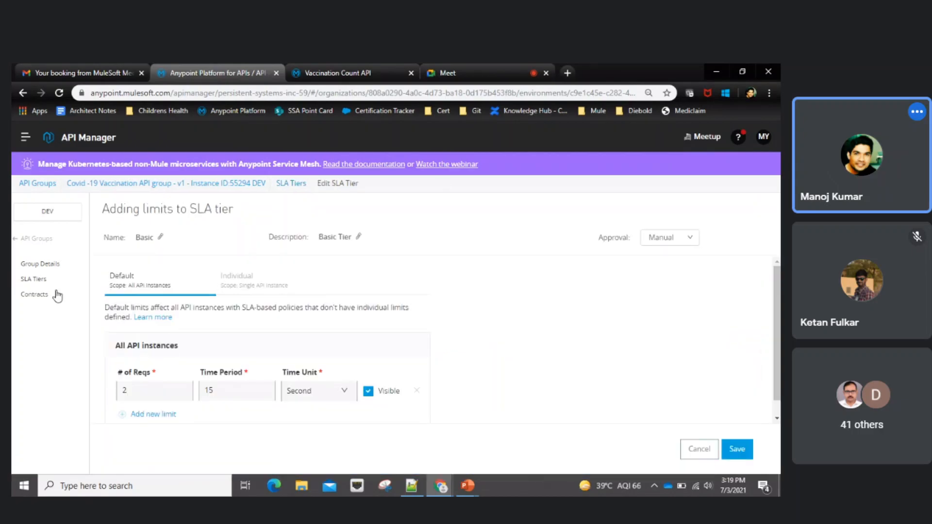
click(256, 283)
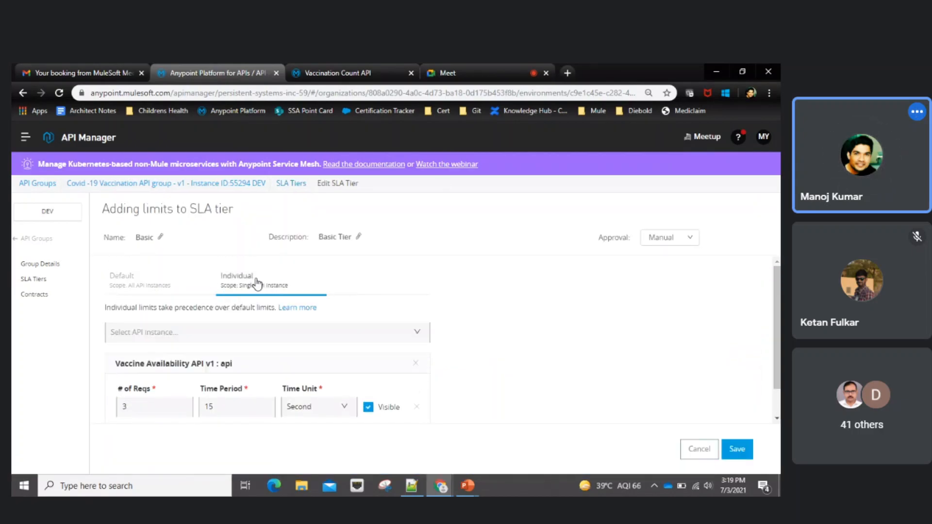
scroll(522, 354, down, 2)
scroll(547, 369, up, 2)
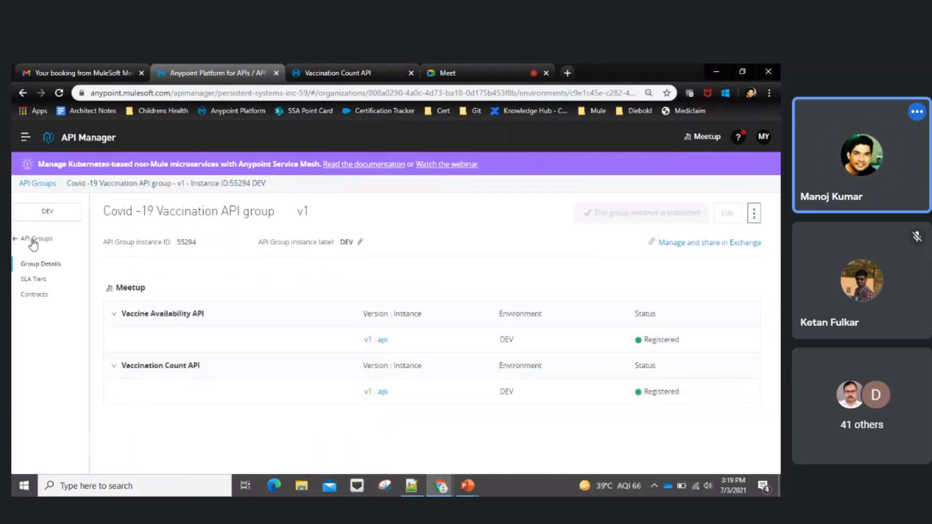
- Return to API Administration and check the SLA tiers of Vaccination Count API v1
click(33, 240)
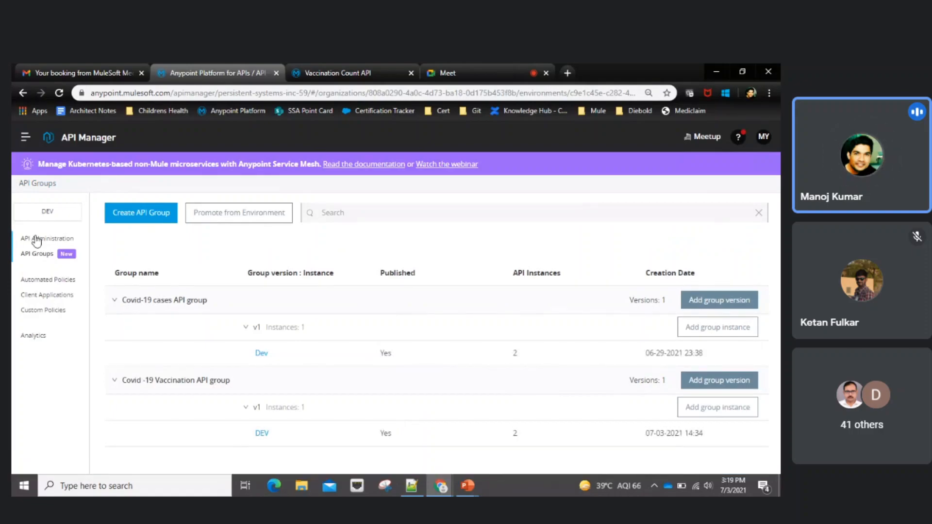
click(36, 238)
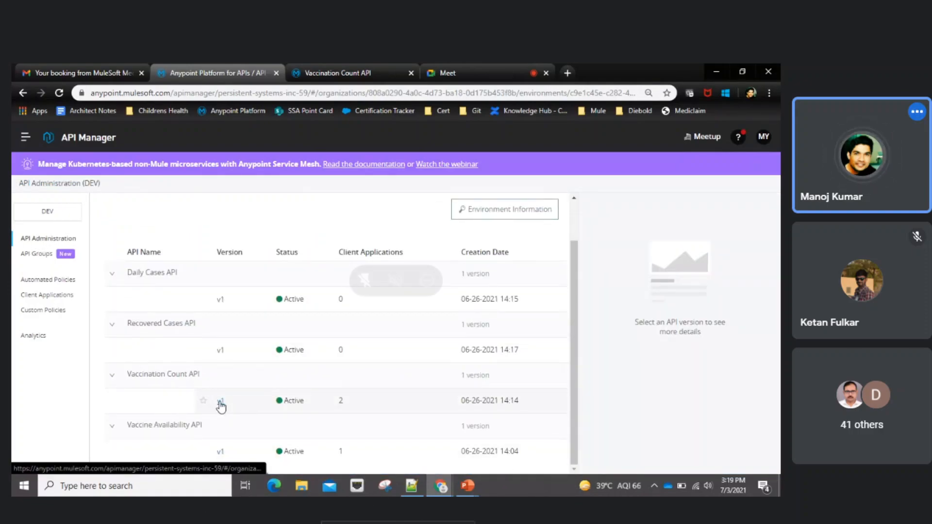
click(221, 403)
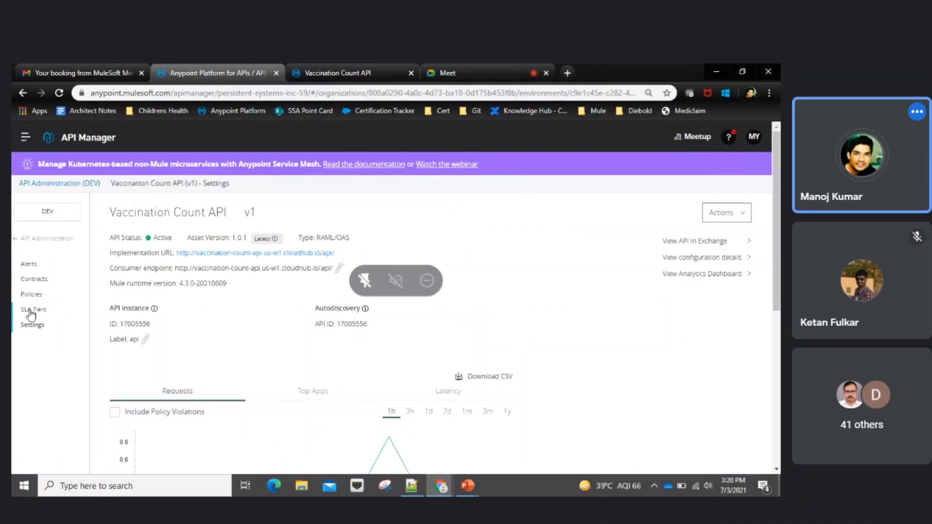
click(31, 310)
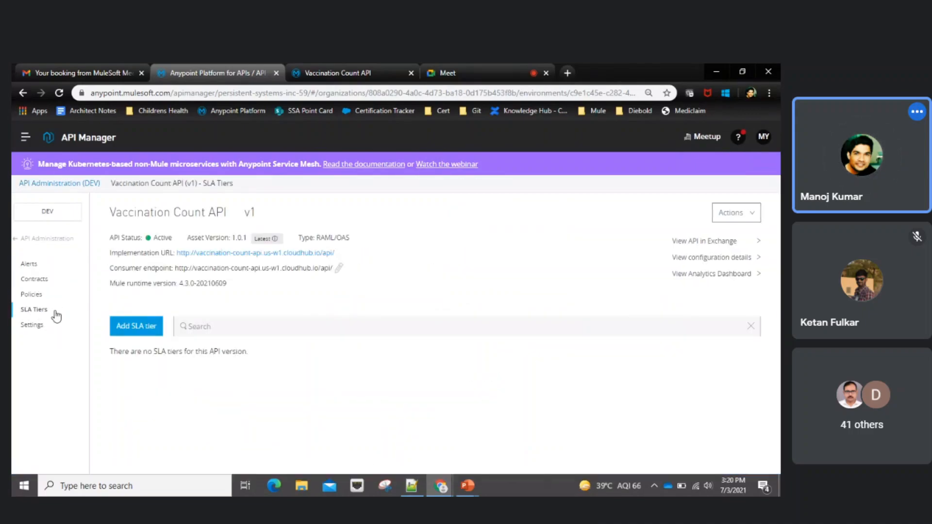
- Revoke and delete meetupApp1's direct contract with Vaccination Count API v1, and check the API's group contracts
click(35, 280)
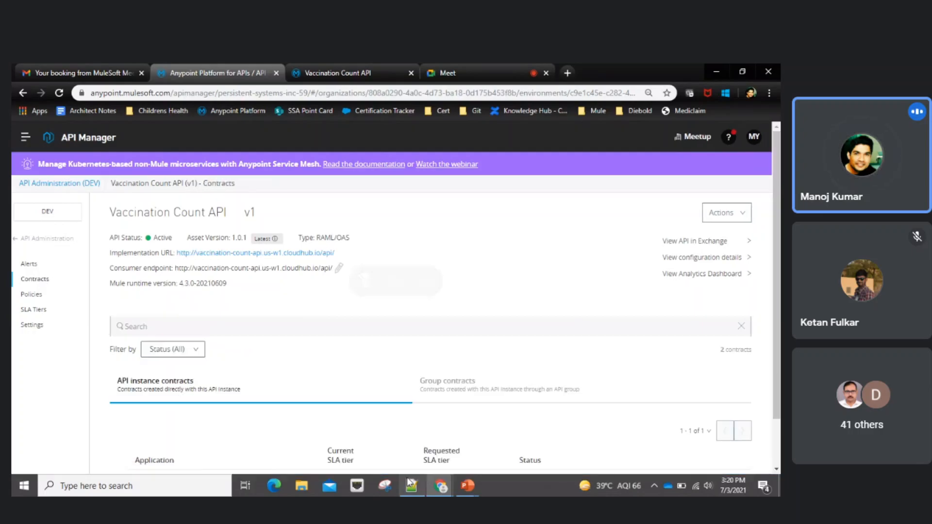
scroll(403, 424, down, 1)
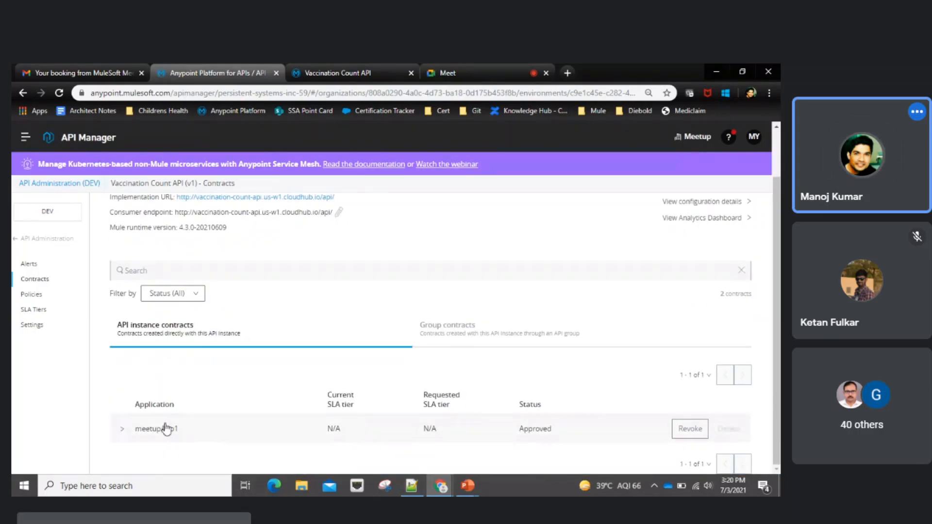
click(688, 432)
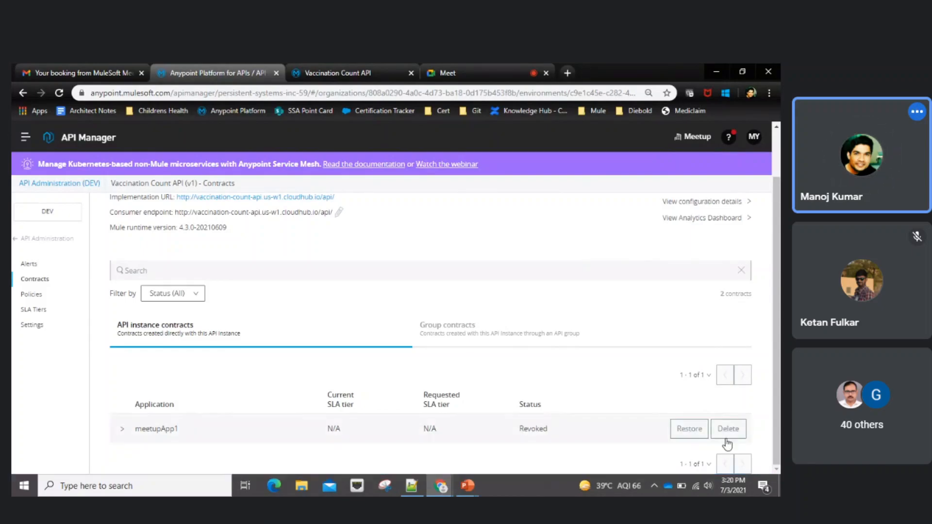
click(734, 435)
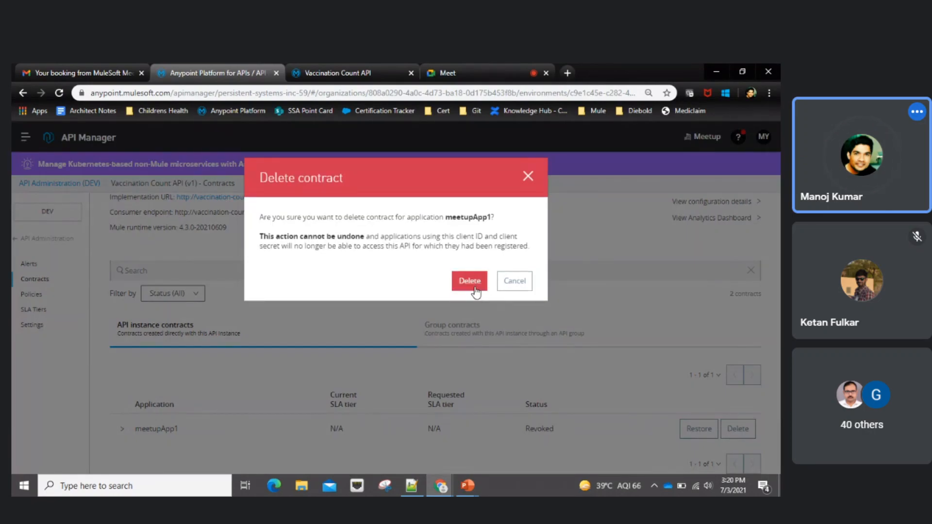
click(470, 281)
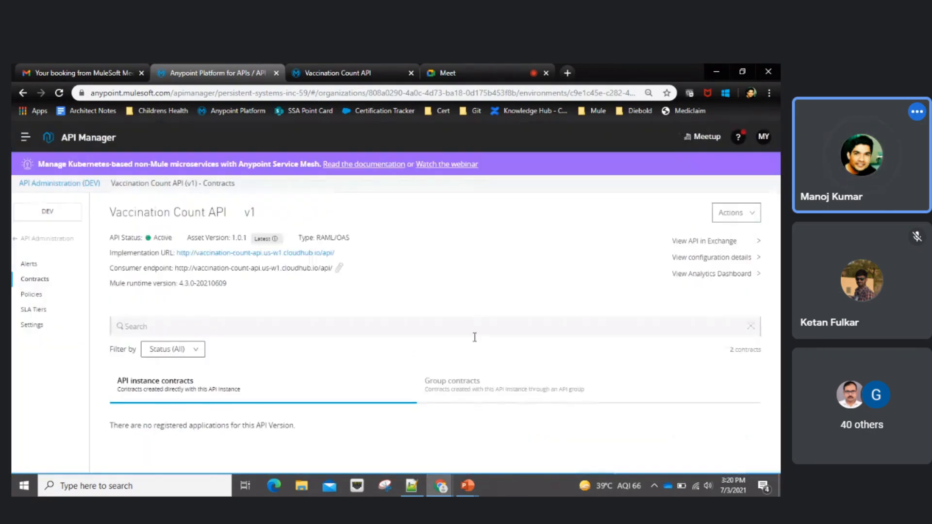
click(475, 388)
scroll(648, 392, down, 1)
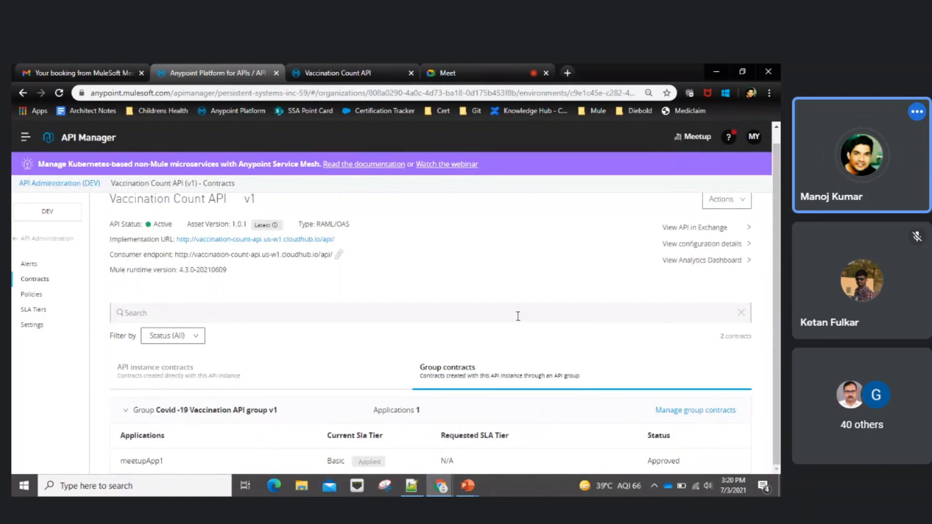
- Open the Covid -19 Vaccination API group in Exchange and view its group instances
click(307, 72)
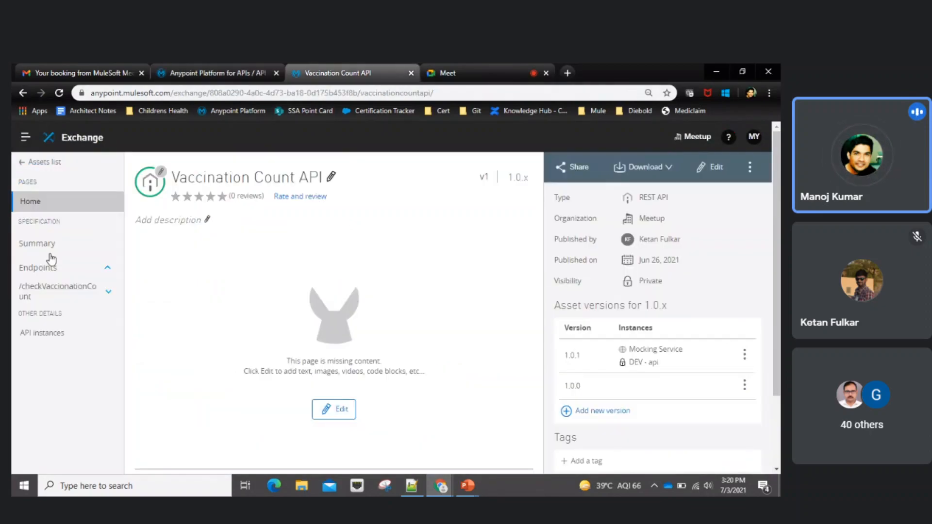
click(35, 162)
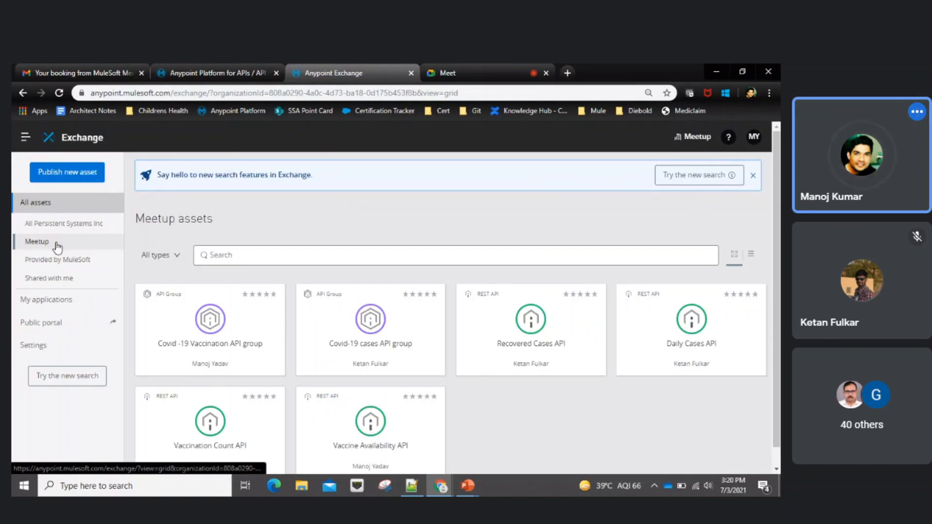
click(221, 329)
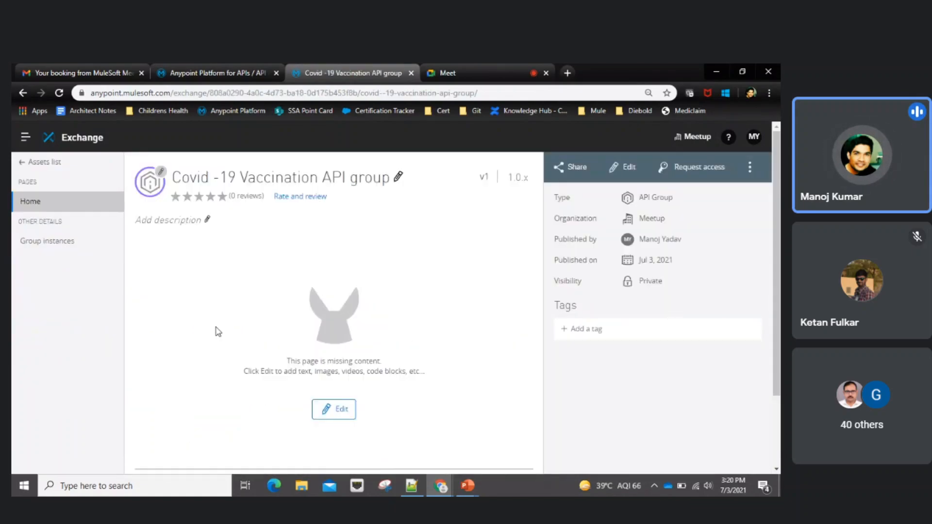
click(53, 243)
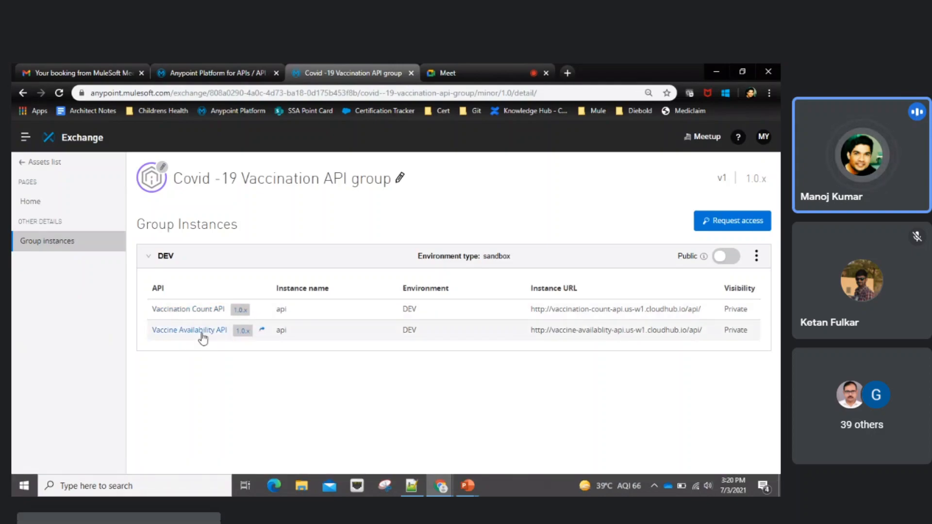
- View the Vaccination Count API and Vaccine Availability API pages in separate tabs, close both, and return to API Administration in API Manager
right_click(198, 314)
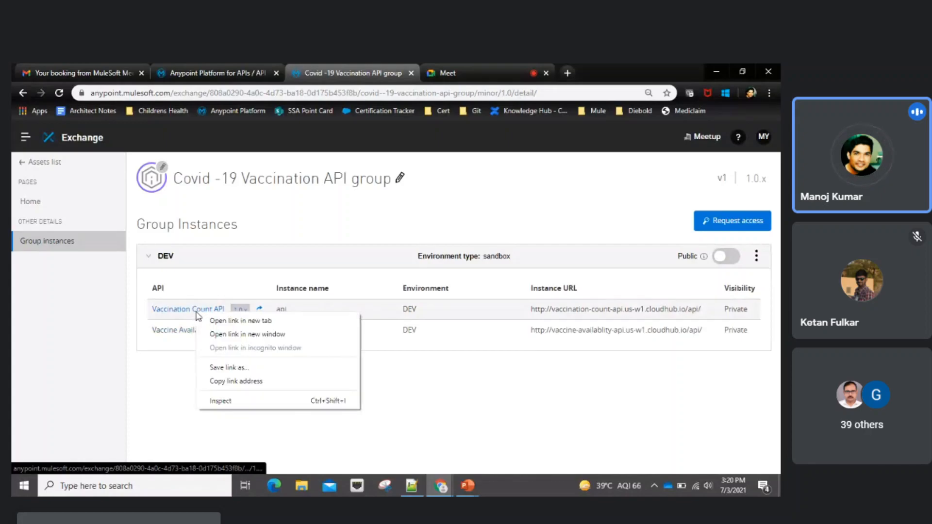
click(208, 321)
right_click(196, 332)
click(245, 342)
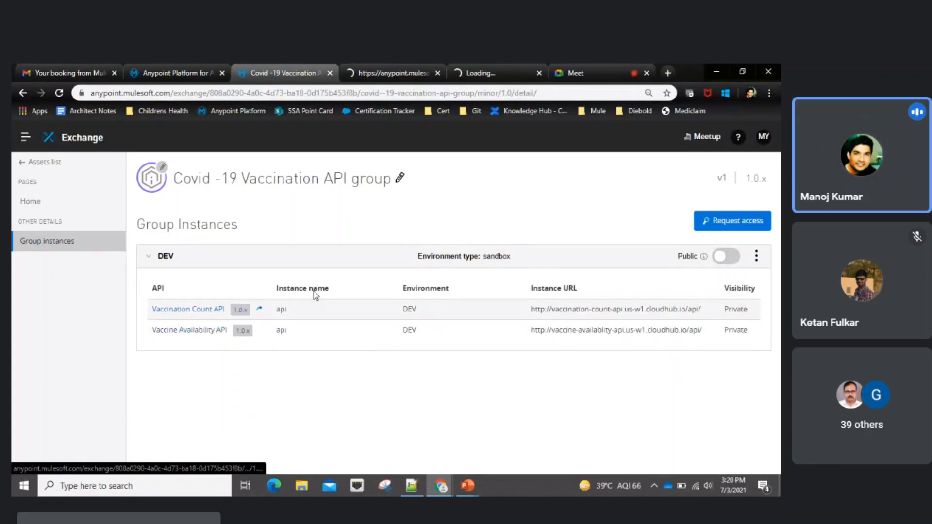
click(383, 72)
click(486, 73)
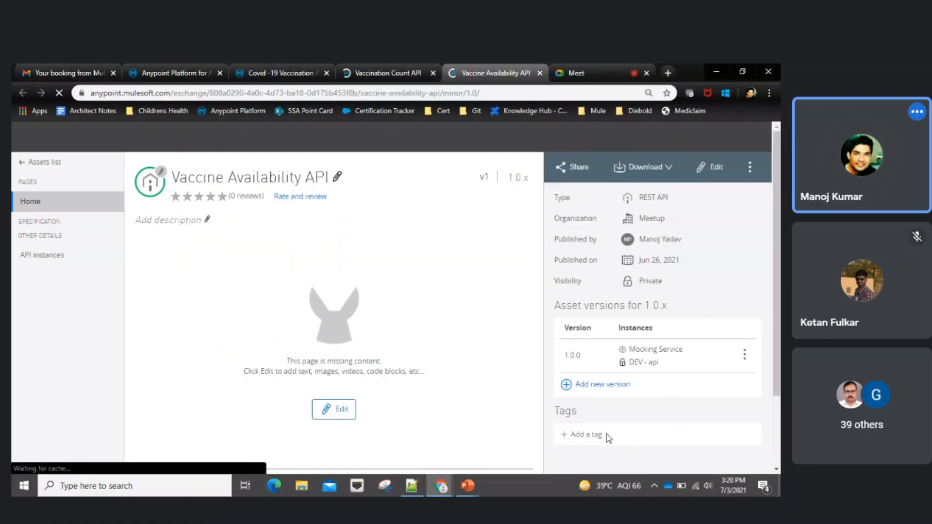
click(392, 72)
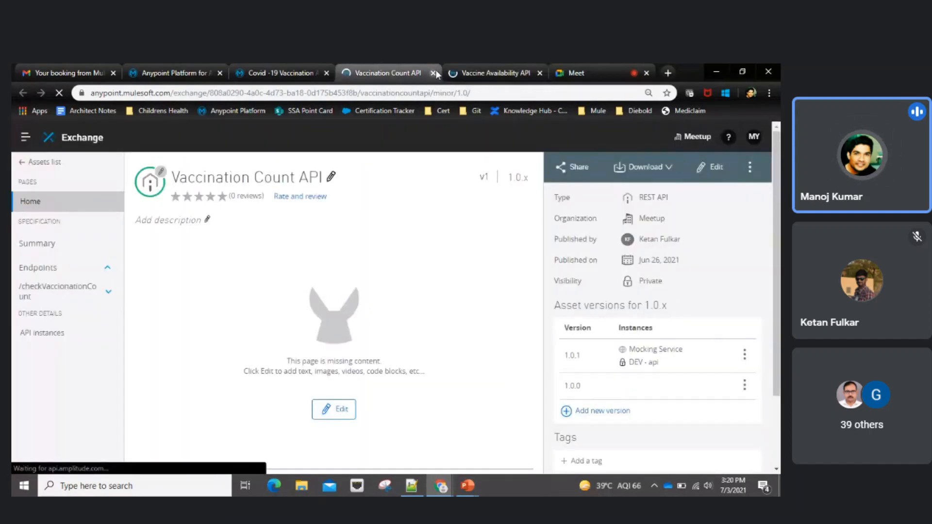
click(433, 73)
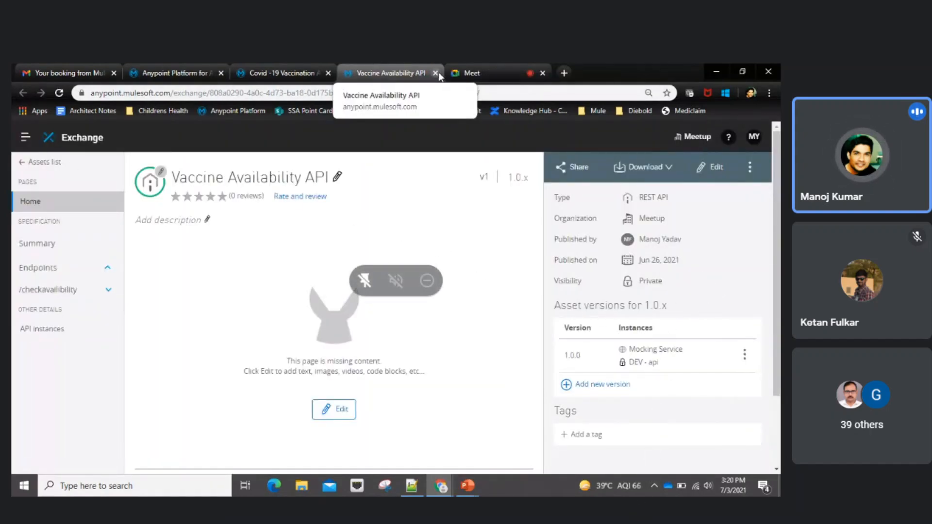
click(436, 73)
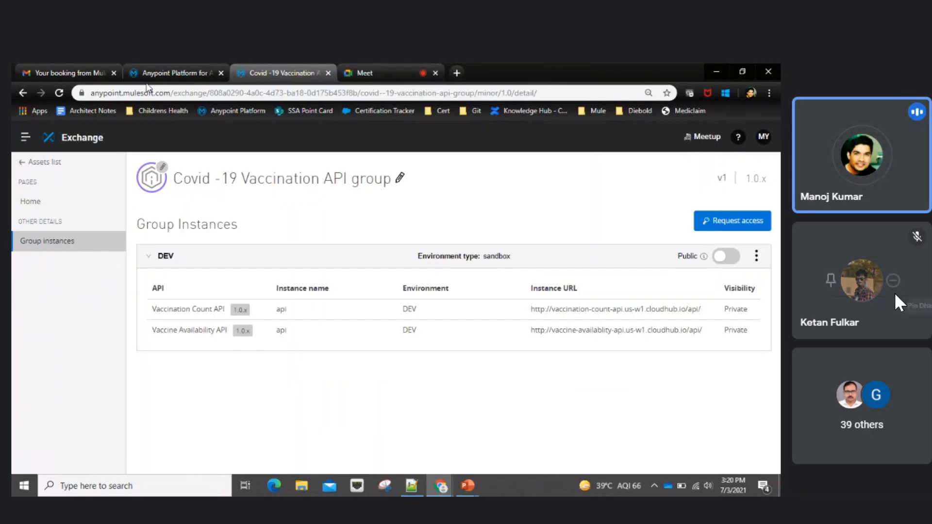
click(173, 73)
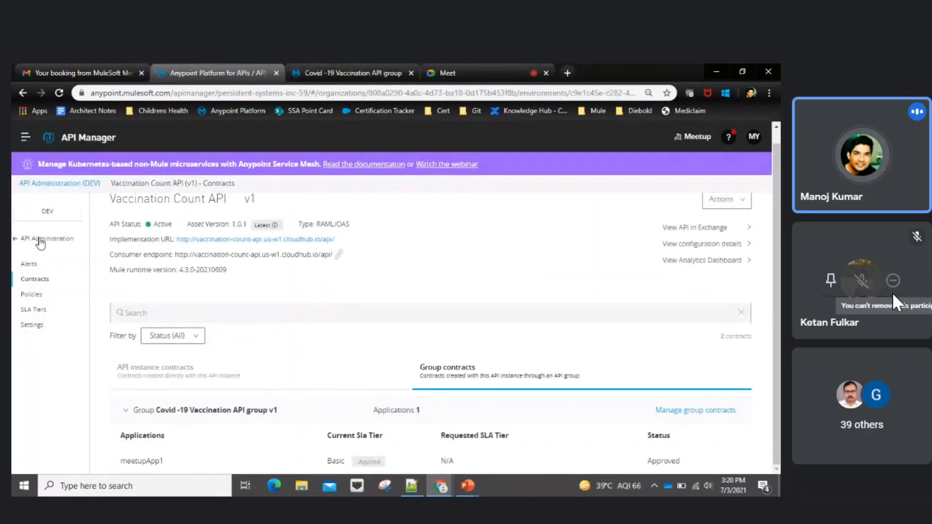
click(40, 241)
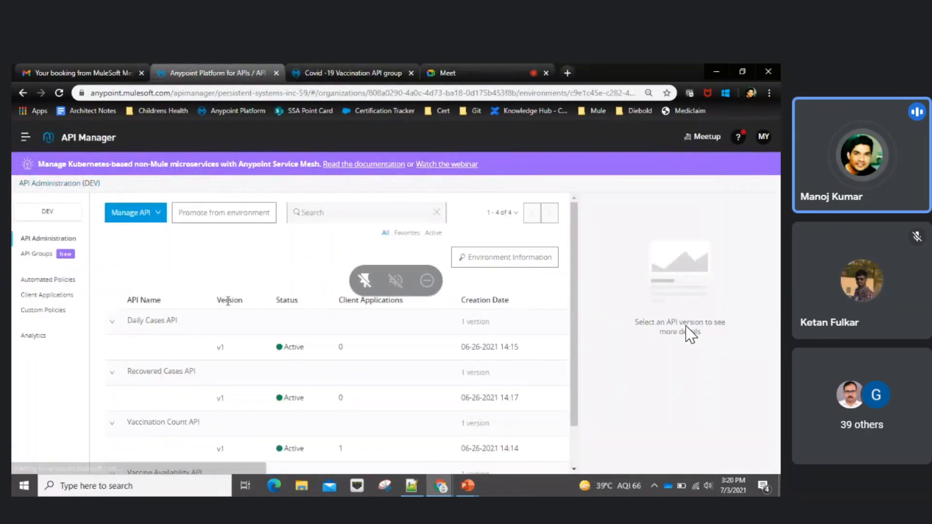
- Switch to the running PowerPoint slide show and advance to the "Project development environment" slide
key(alt+Tab)
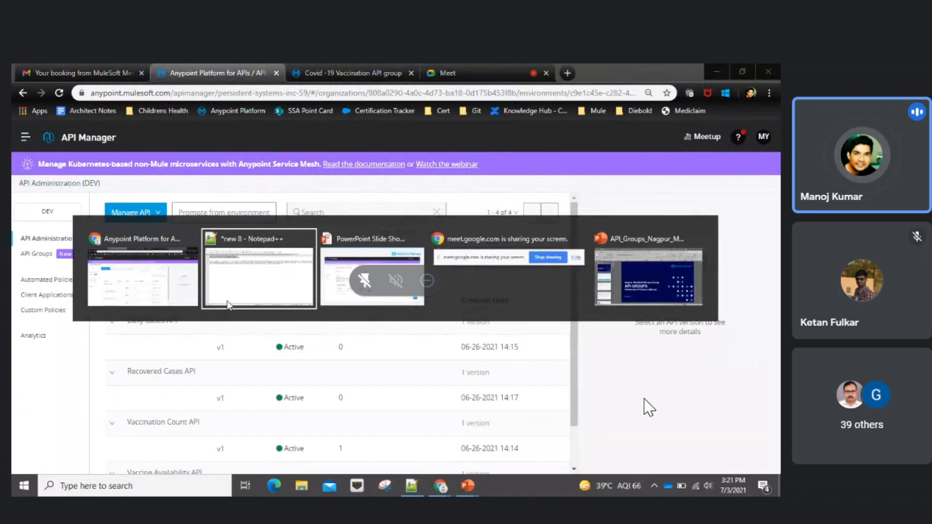
key(alt+Tab)
key(alt+Tab)
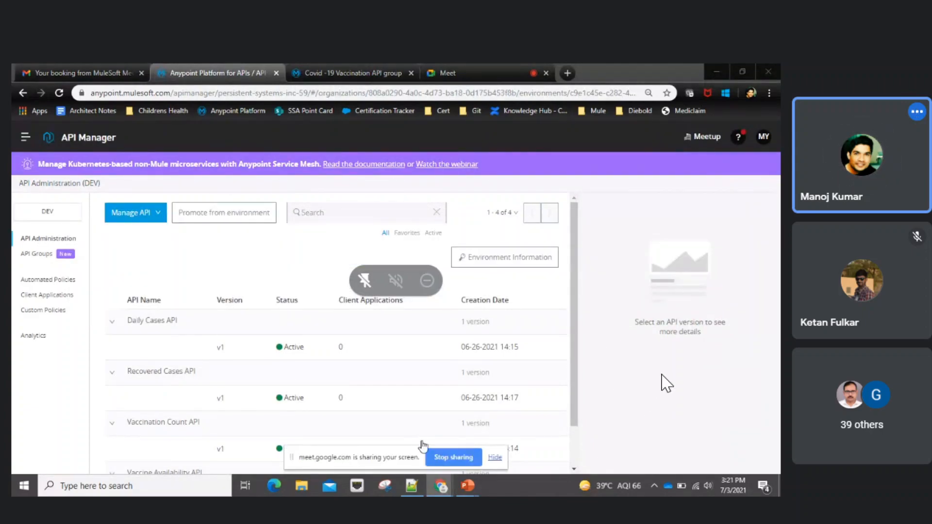
key(alt+Tab)
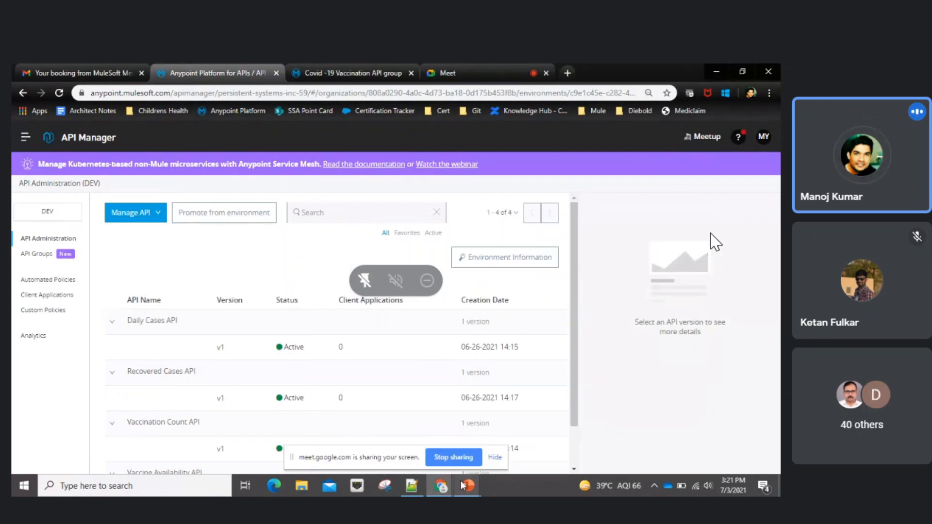
key(alt+Tab)
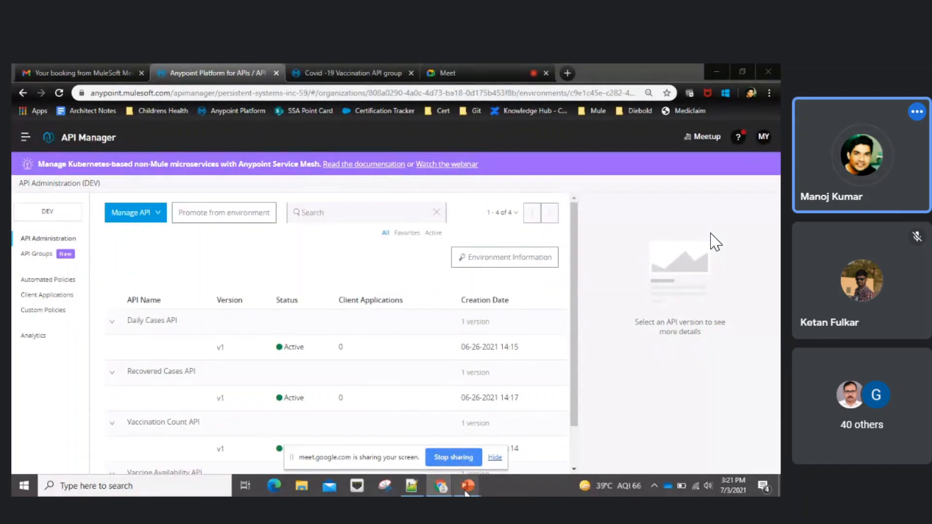
mouse_move(467, 485)
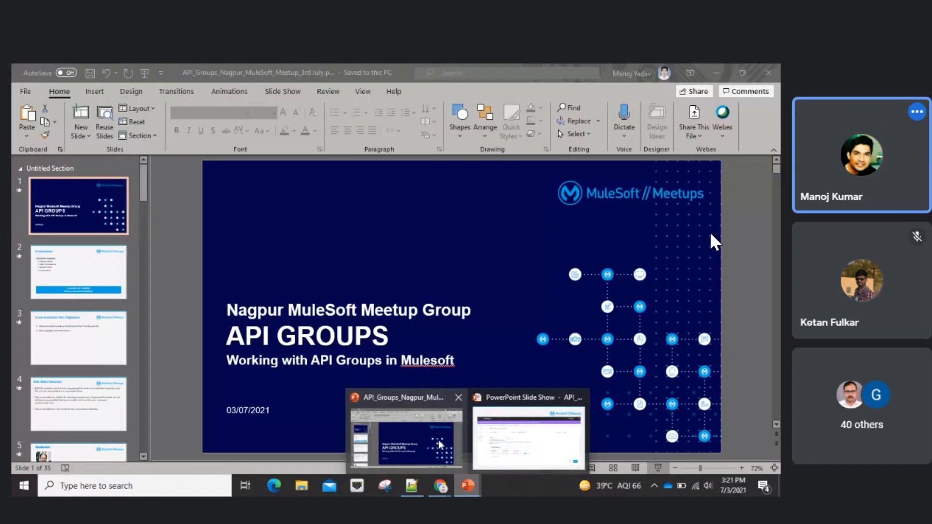
key(alt+Tab)
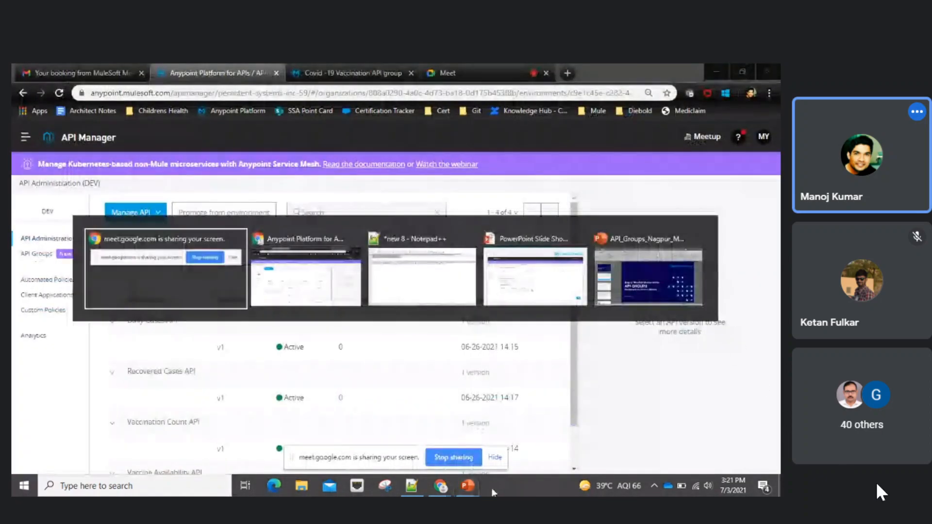
key(alt+Tab)
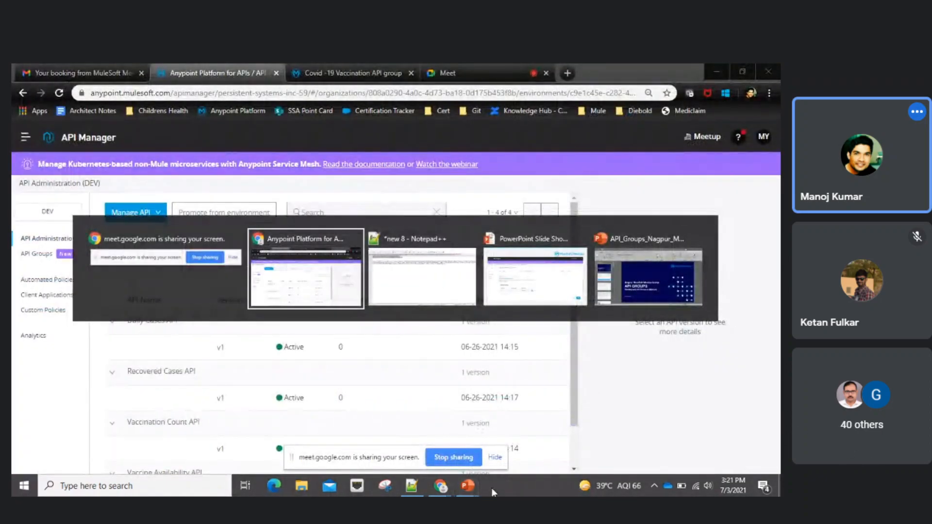
key(alt+Tab)
key(alt+Tab)
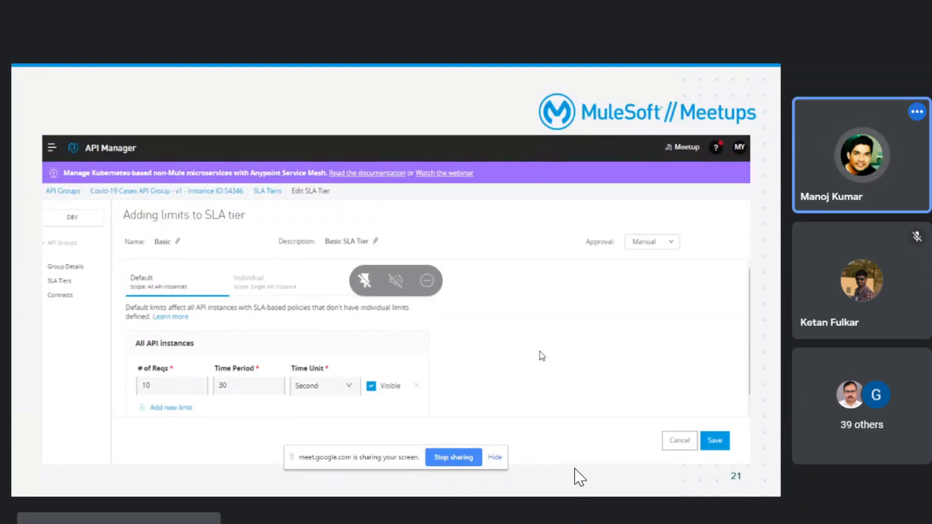
key(Right)
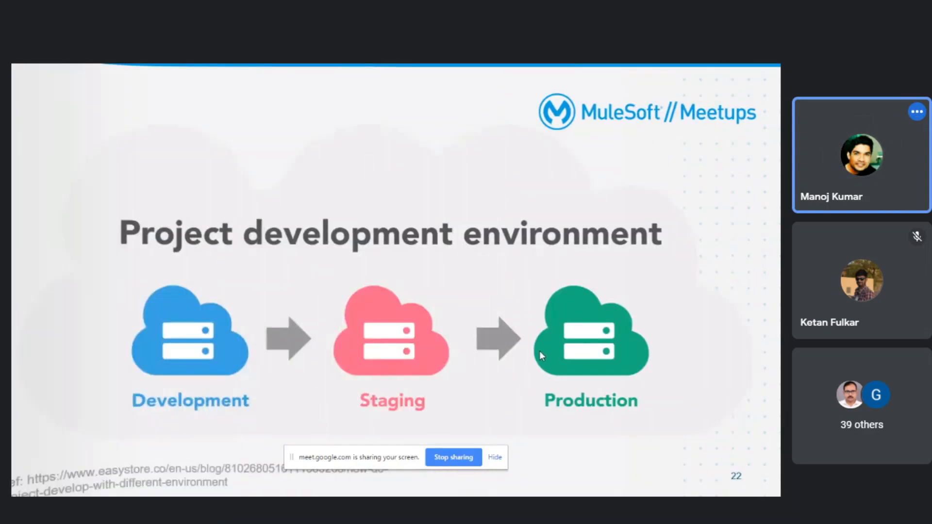
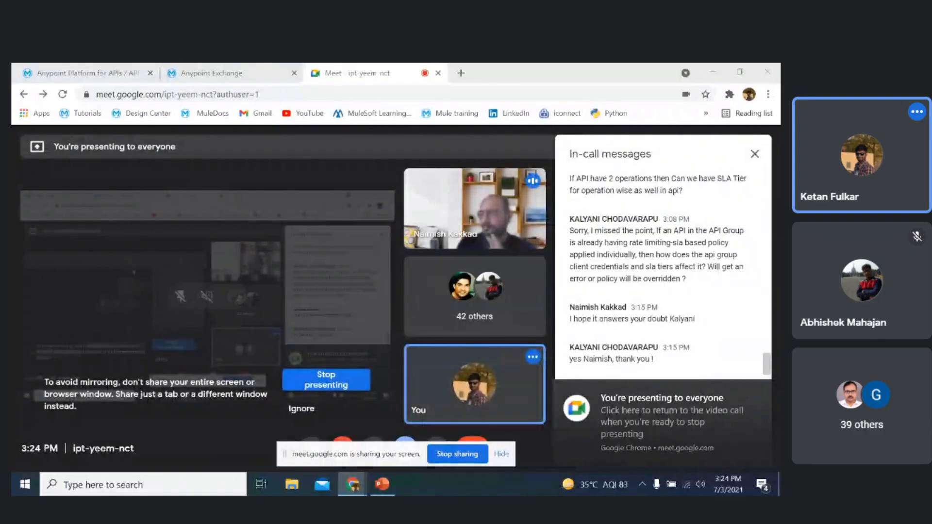
- Switch to the PowerPoint deck and start the slide show from slide 23 on promoting the API group
click(385, 487)
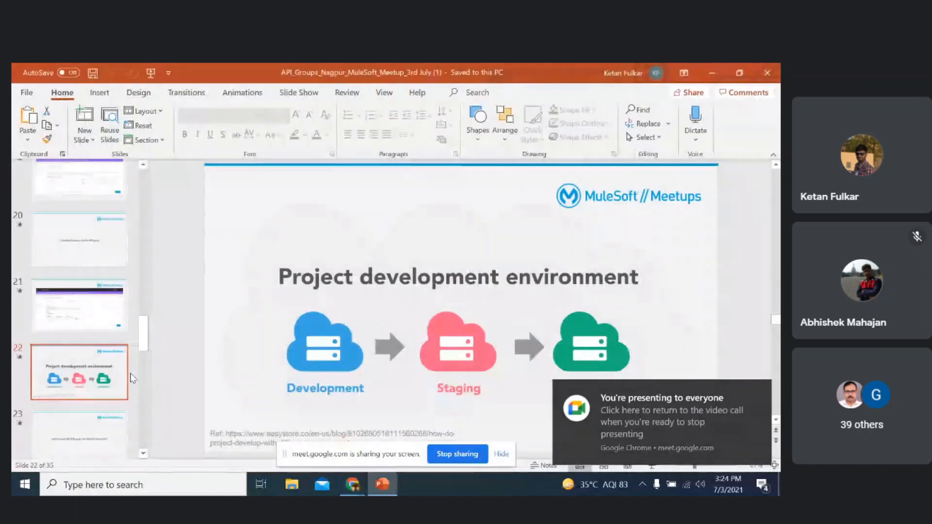
click(75, 442)
scroll(75, 442, down, 2)
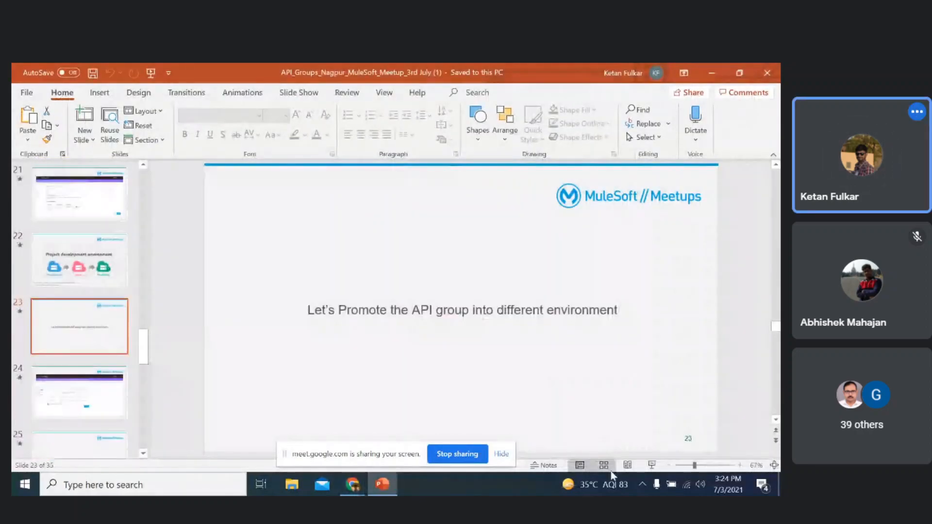
click(650, 466)
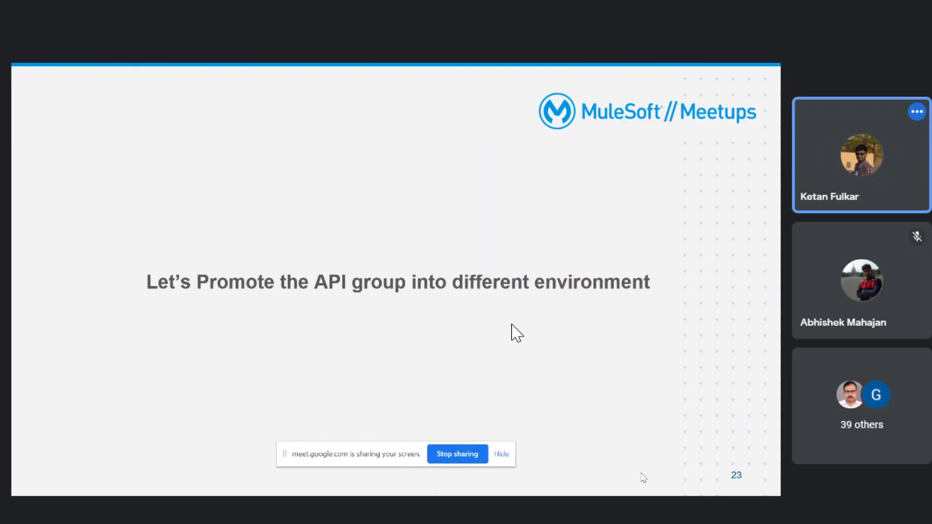
- Switch to API Manager in the browser and check which environments are available, without changing the active one
key(alt+Tab)
key(alt+Tab)
key(alt+Tab)
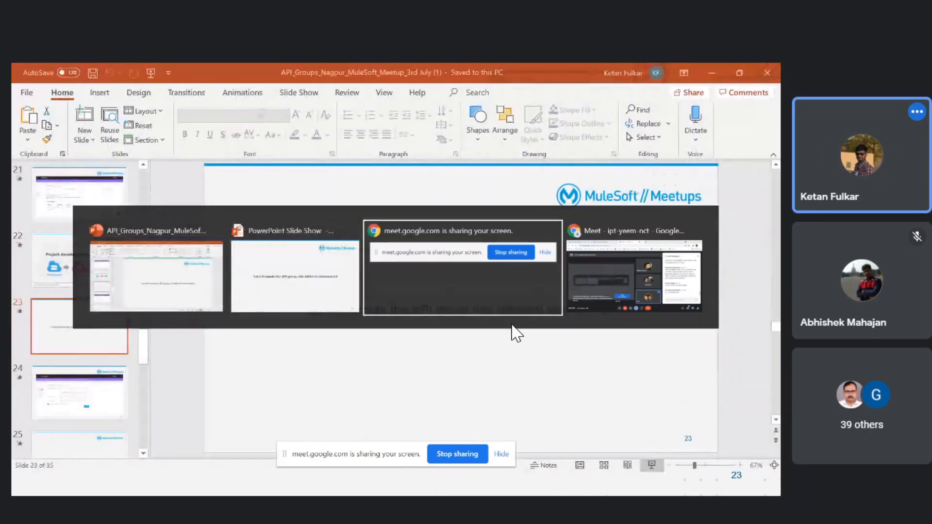
key(alt+Tab)
key(alt+Tab)
key(alt+Tab)
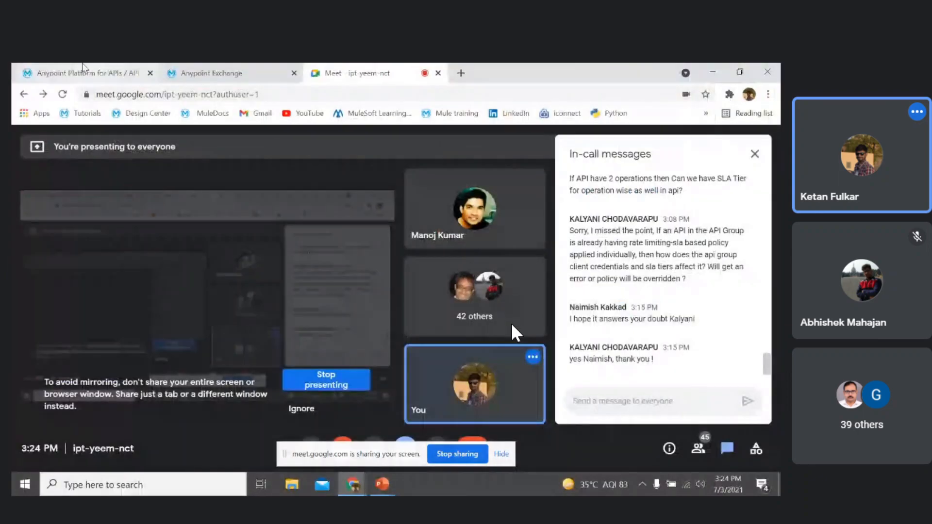
click(60, 68)
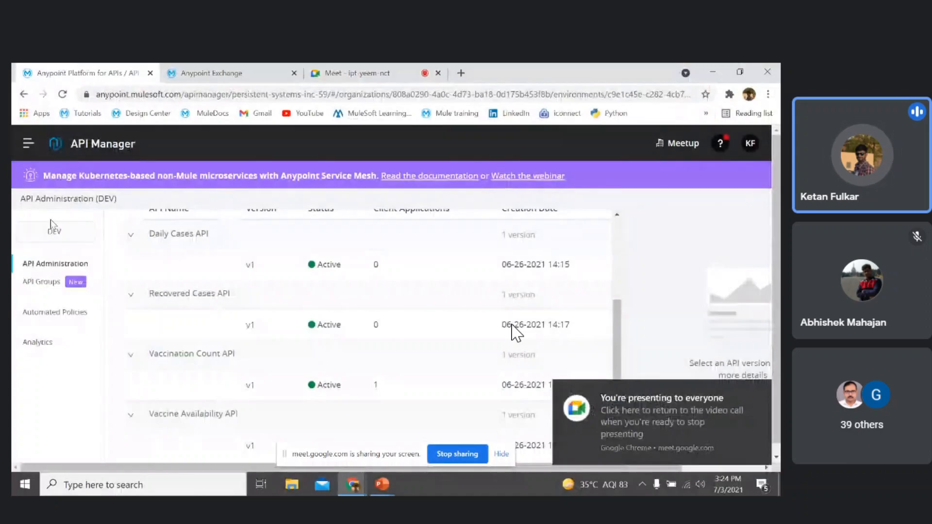
click(53, 262)
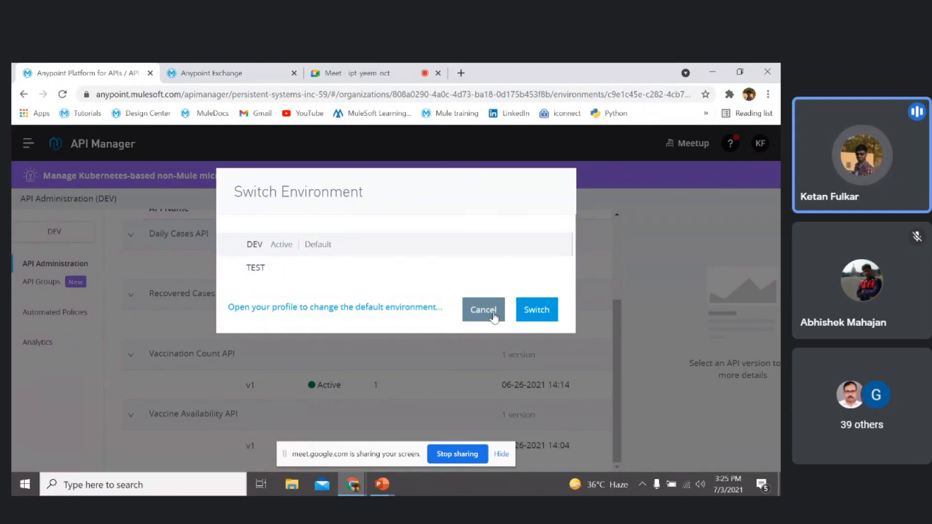
click(493, 316)
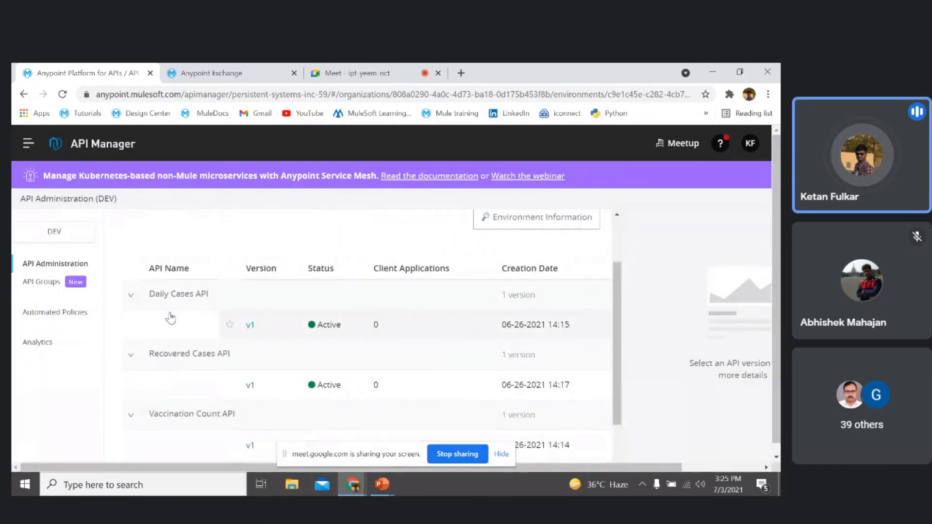
- Review the DEV environment's API list and its API groups
scroll(167, 320, down, 1)
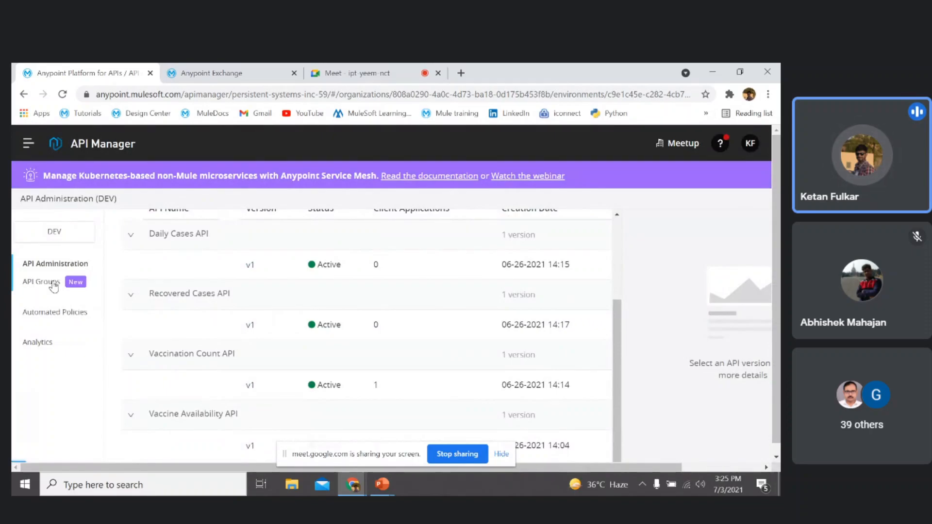
click(54, 287)
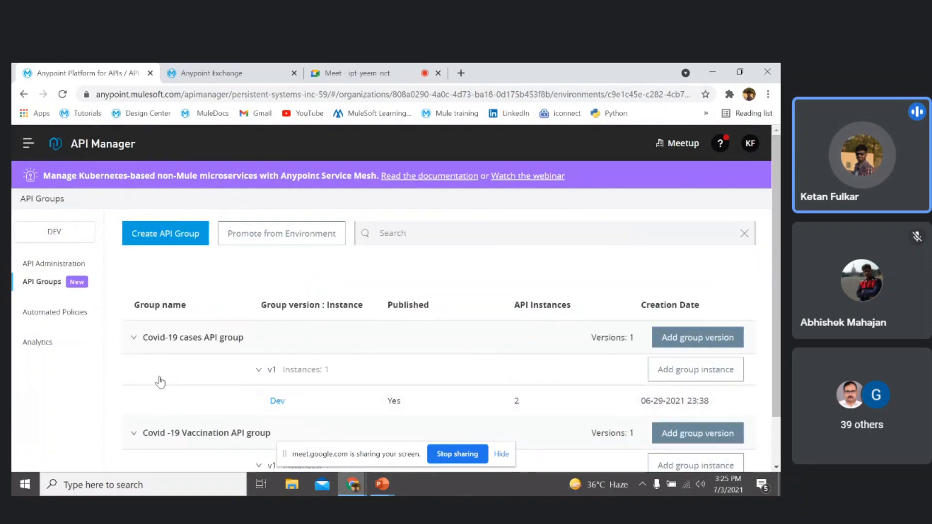
scroll(161, 382, down, 1)
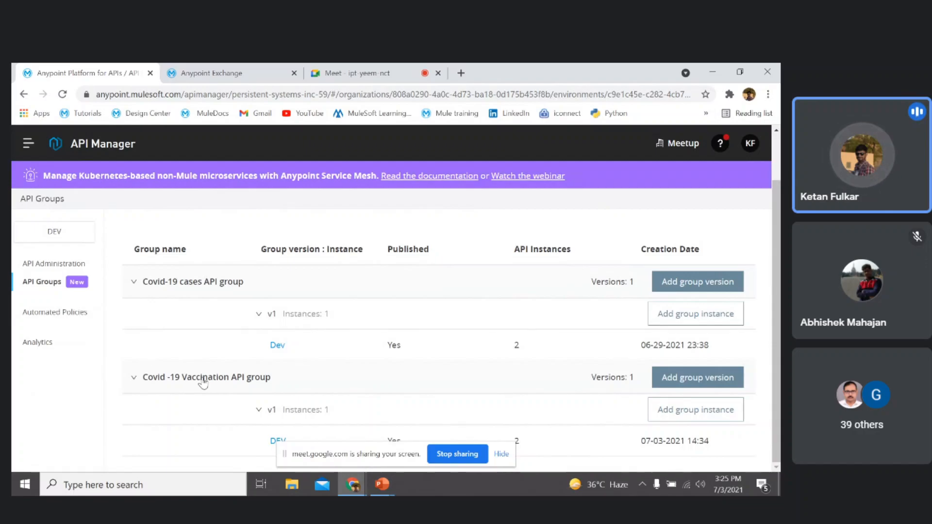
- Switch the active environment to TEST
click(62, 236)
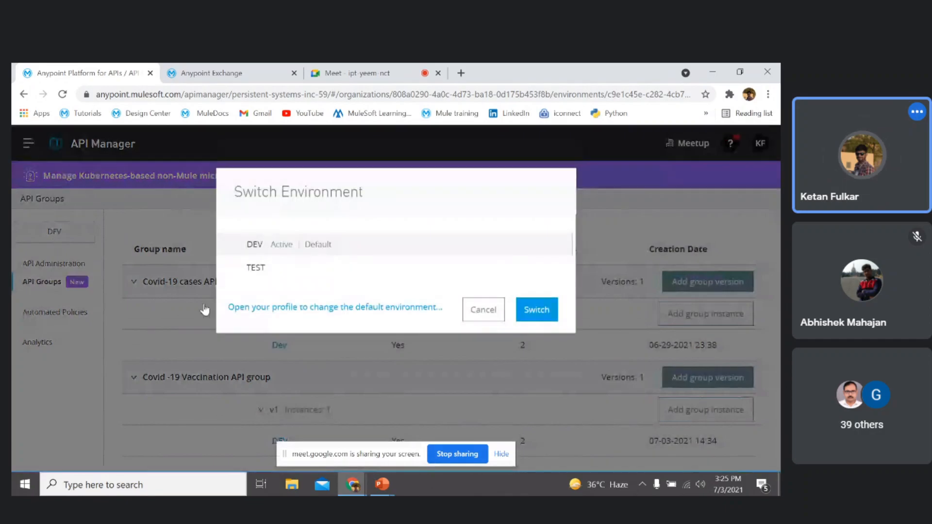
click(259, 271)
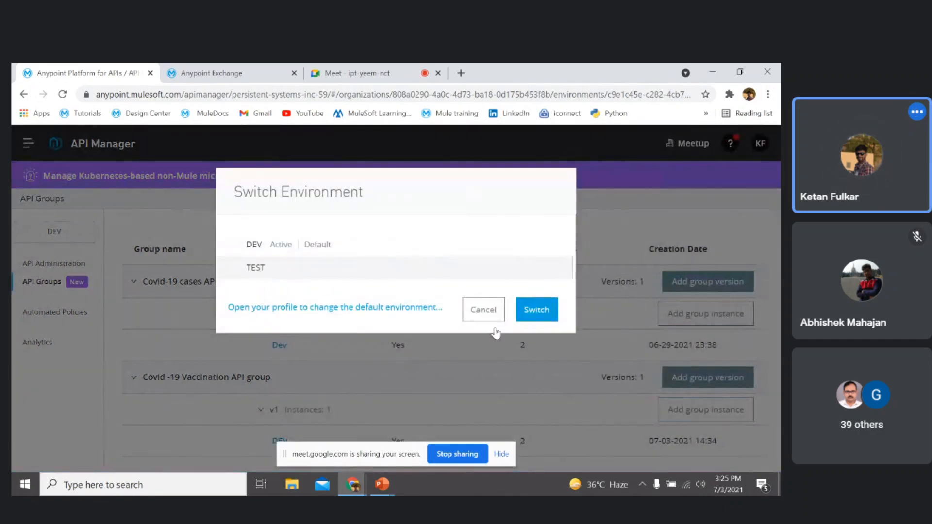
click(536, 310)
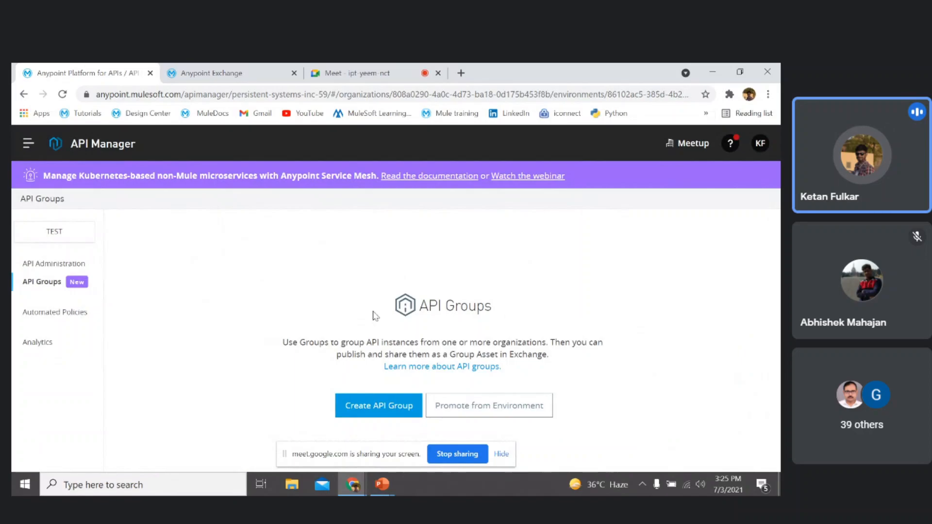
- Start promoting an API into TEST, with DEV as the source environment and Vaccination Count API as the API
click(75, 265)
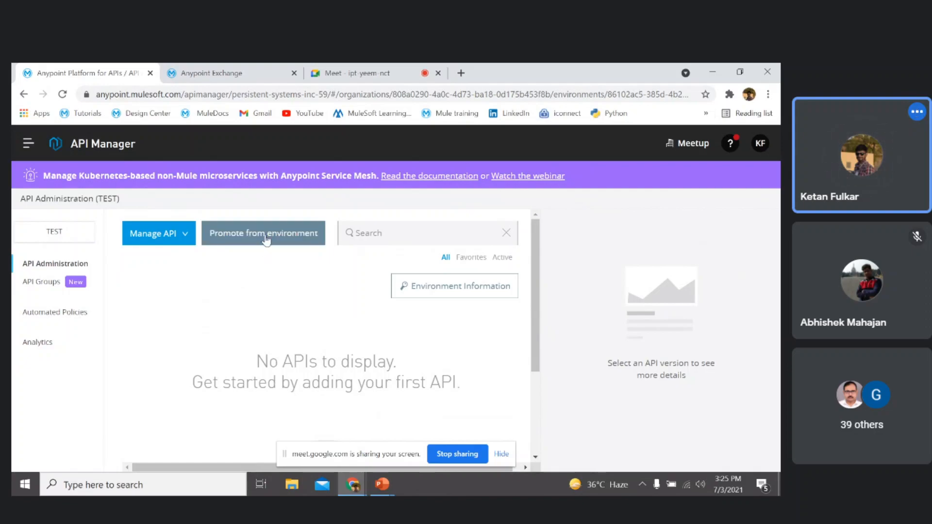
click(266, 237)
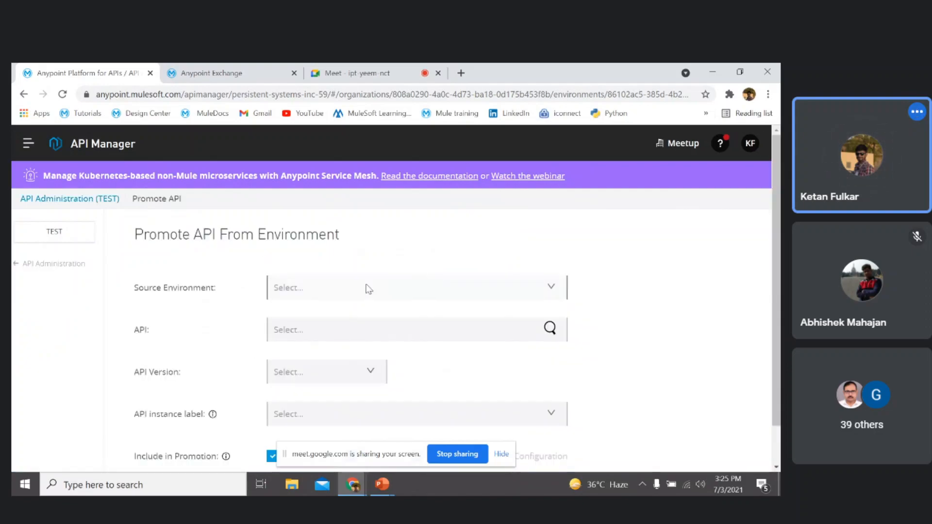
click(399, 290)
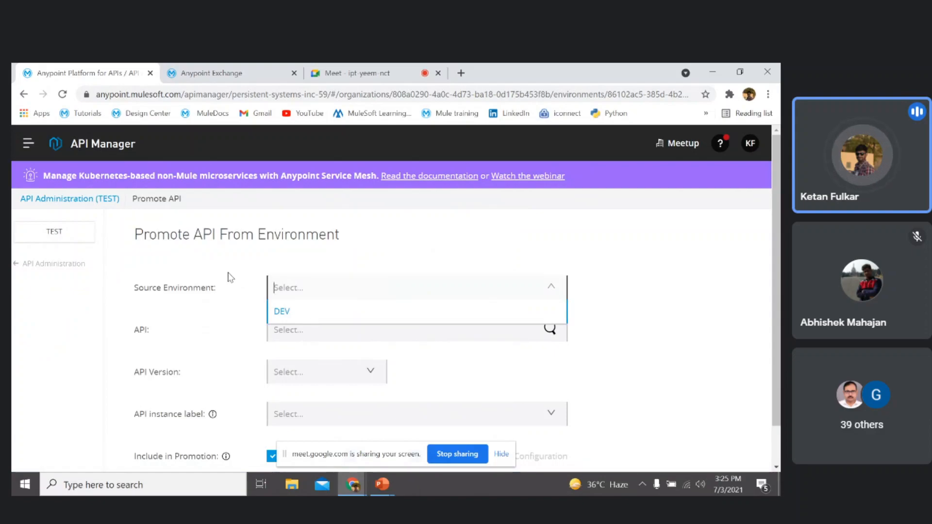
click(283, 313)
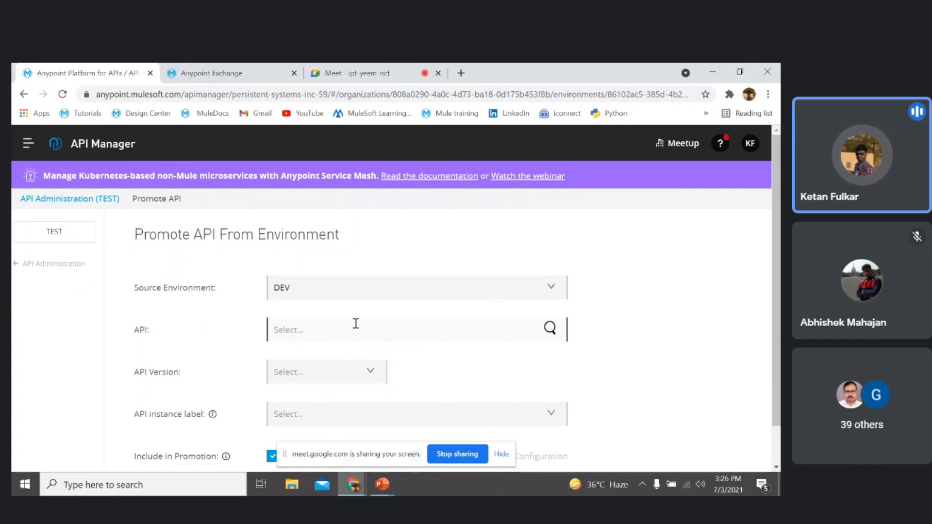
text(vacci)
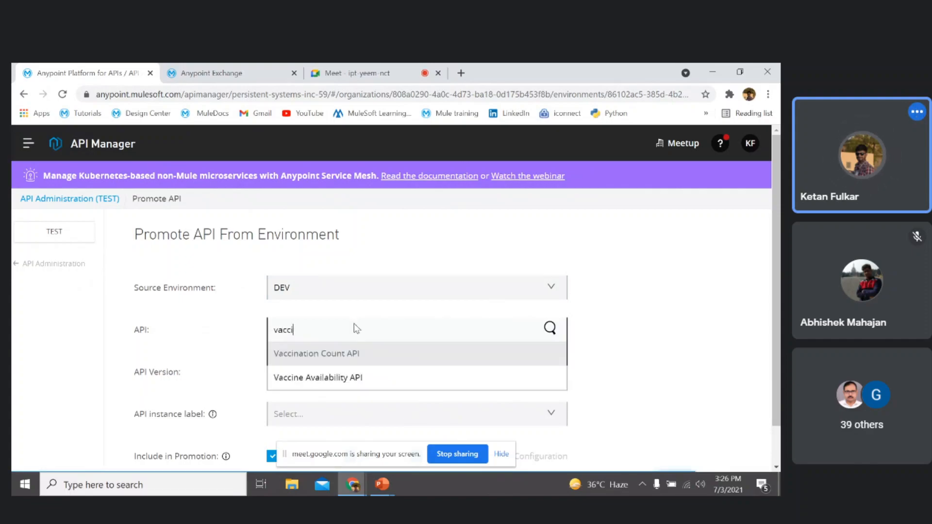
click(344, 355)
- Promote version v1 of the Vaccination Count API with instance label api, including policies, SLAs and alerts, and return to the API list
click(307, 381)
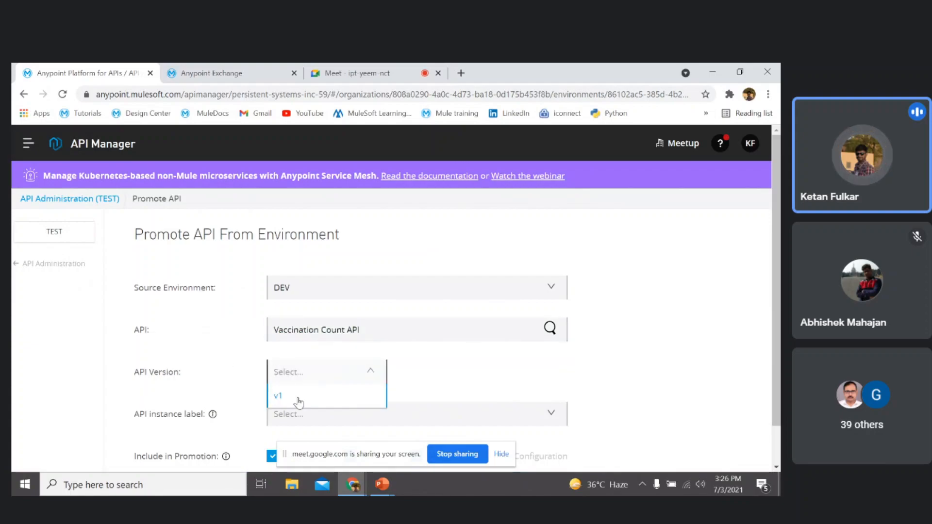
click(298, 398)
scroll(228, 345, down, 1)
click(296, 368)
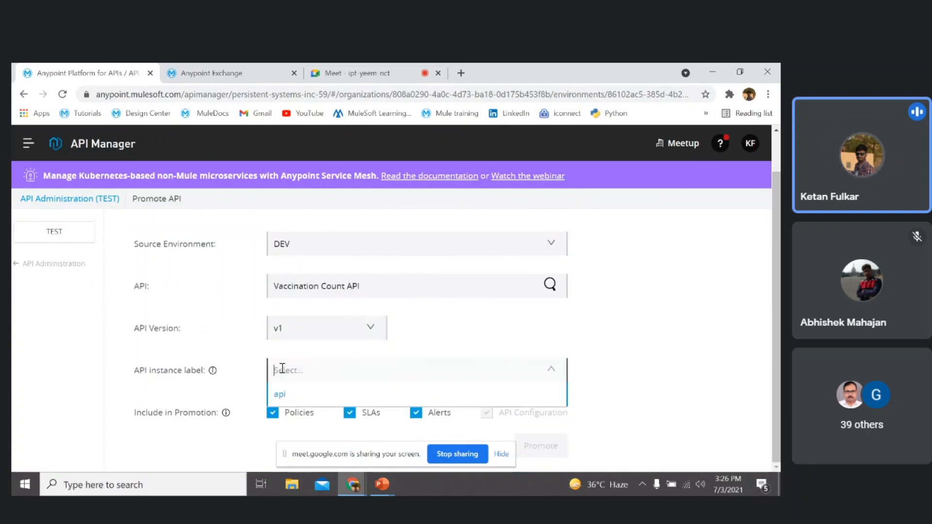
click(279, 393)
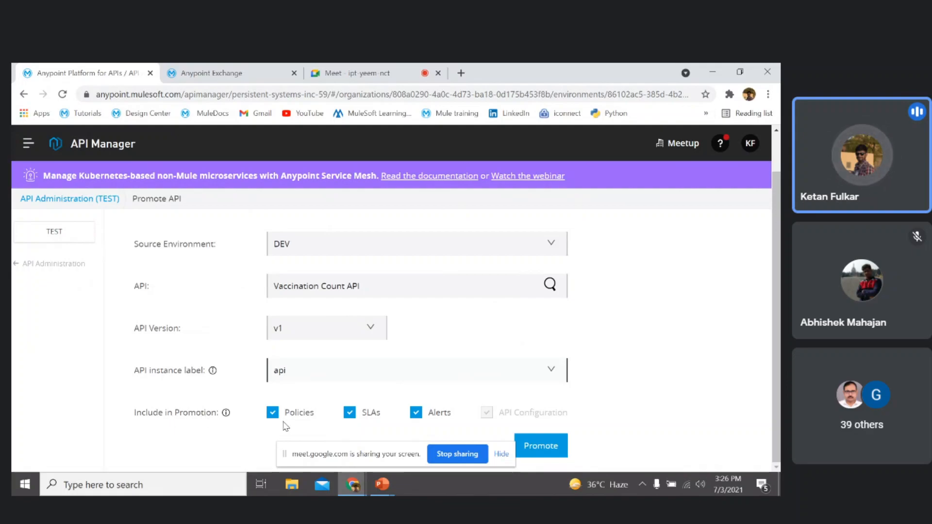
click(501, 455)
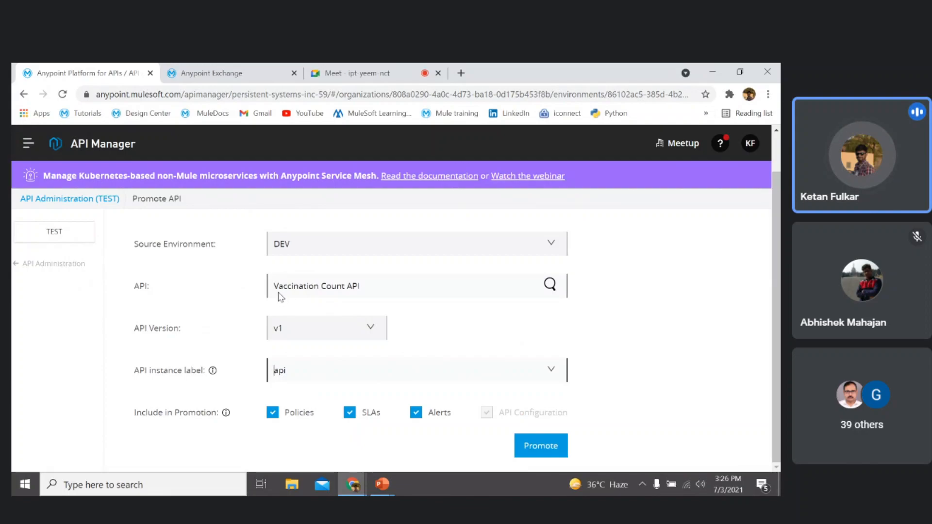
click(533, 448)
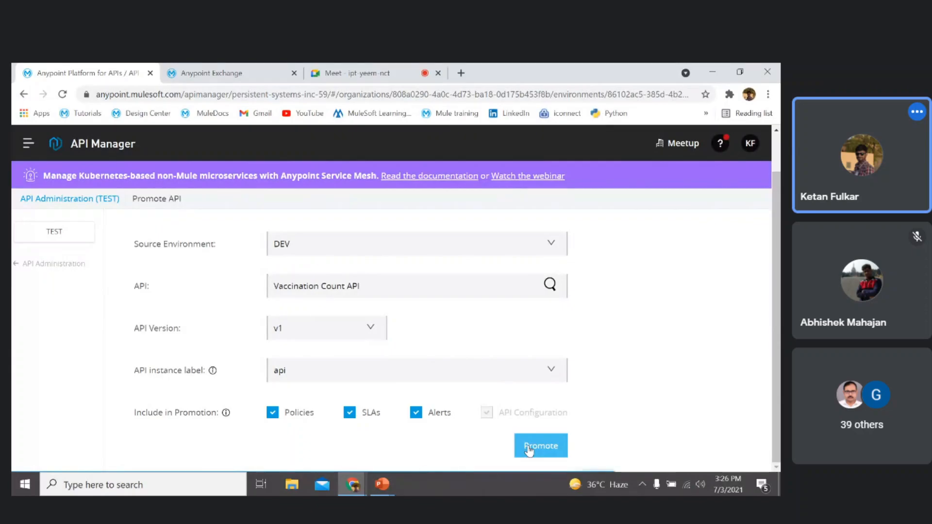
click(14, 264)
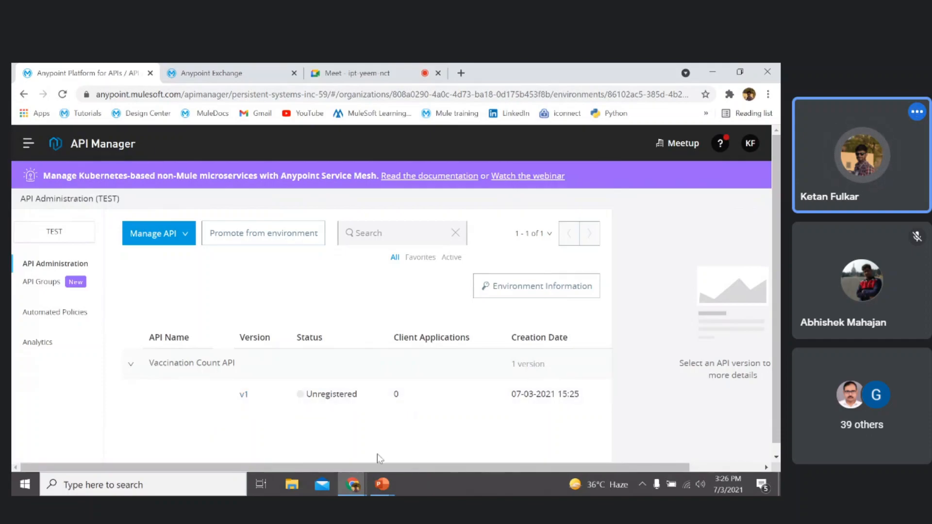
- Start another promotion from the DEV environment and choose the Vaccine Availability API
click(247, 243)
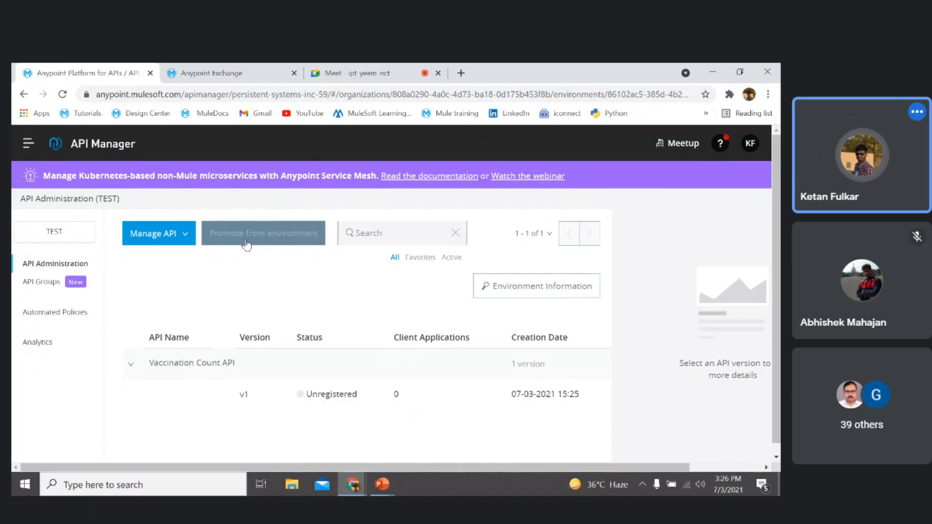
click(333, 293)
click(333, 310)
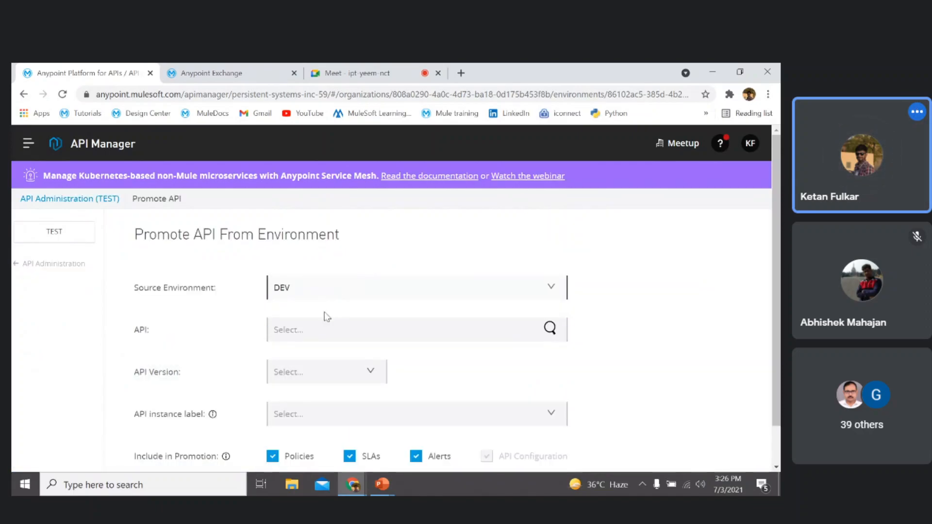
click(307, 332)
text(va)
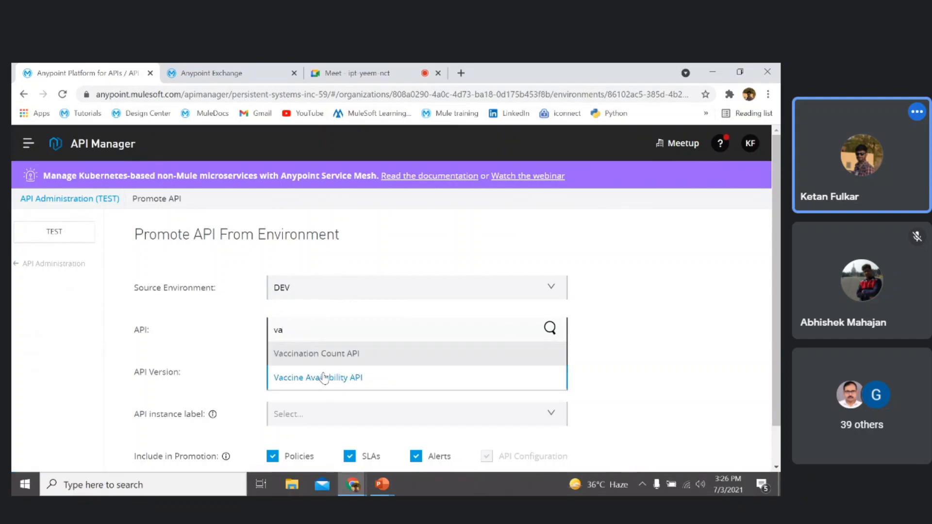
click(324, 377)
- Promote version v1 of the Vaccine Availability API with instance label api, including policies, SLAs and alerts, and return to TEST's API list
click(296, 384)
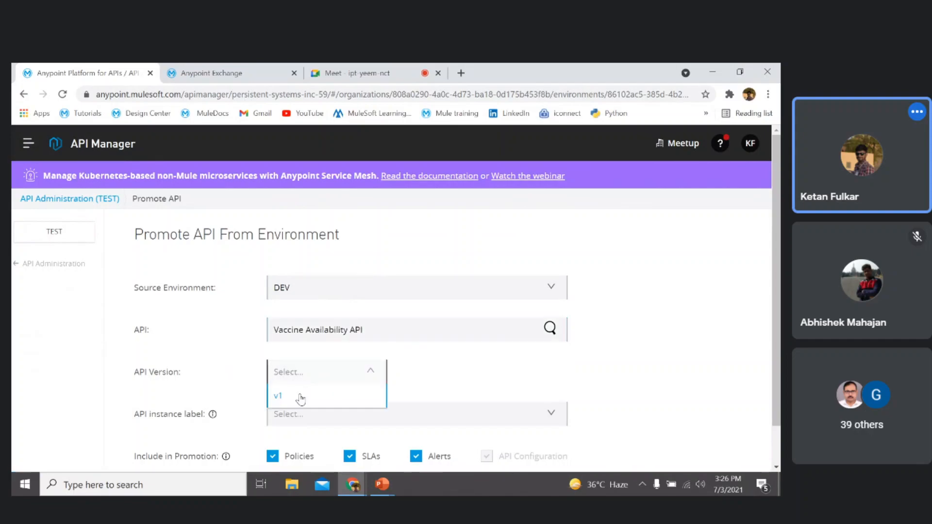
click(298, 396)
scroll(218, 389, down, 1)
click(286, 375)
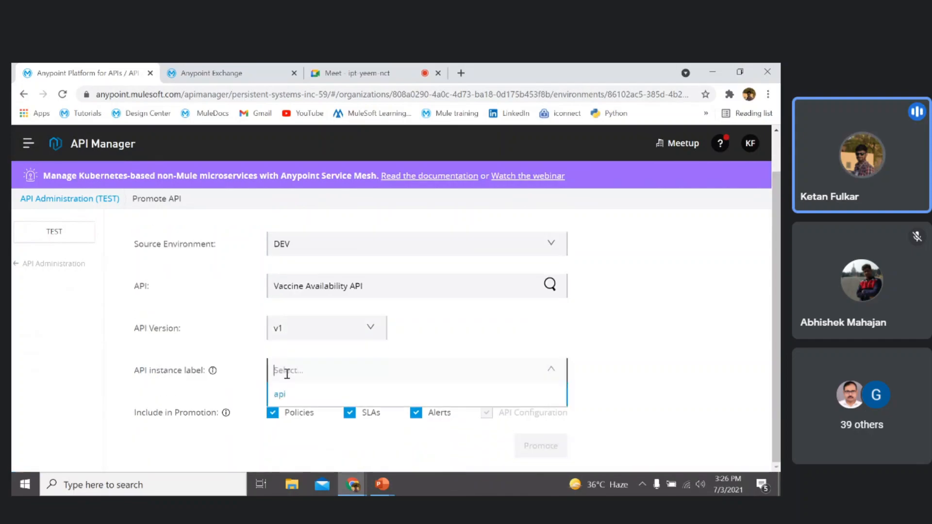
click(286, 398)
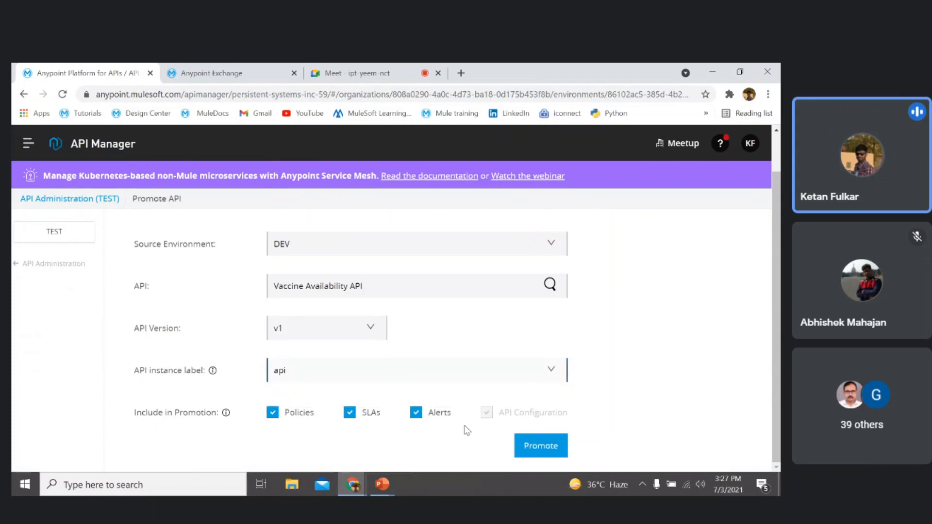
click(532, 444)
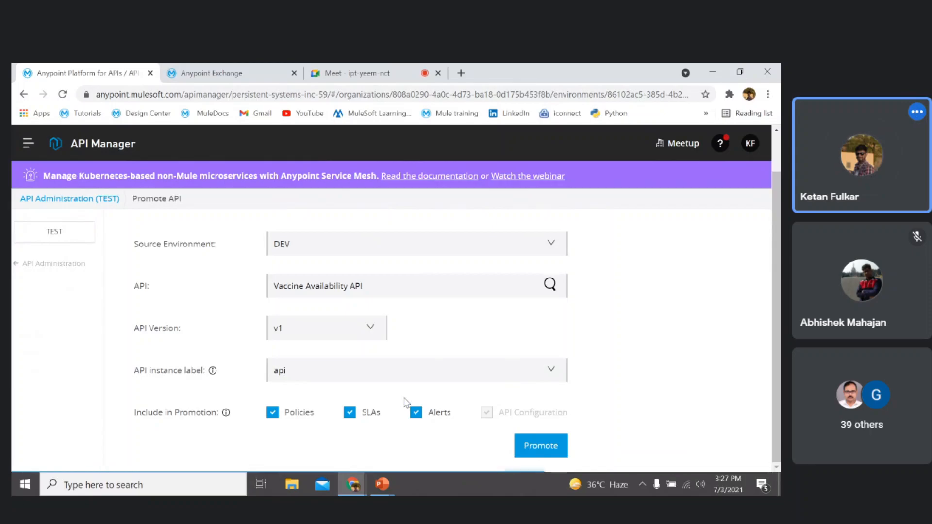
click(24, 268)
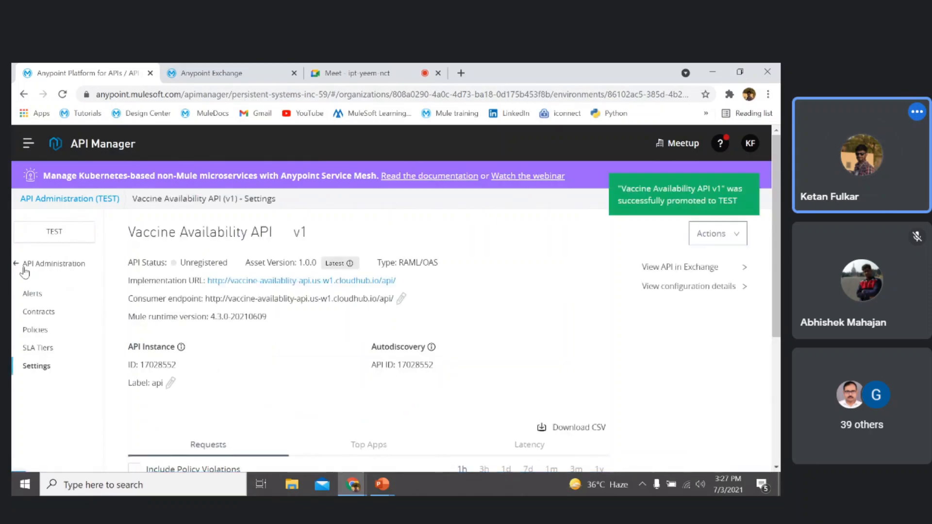
scroll(161, 327, down, 1)
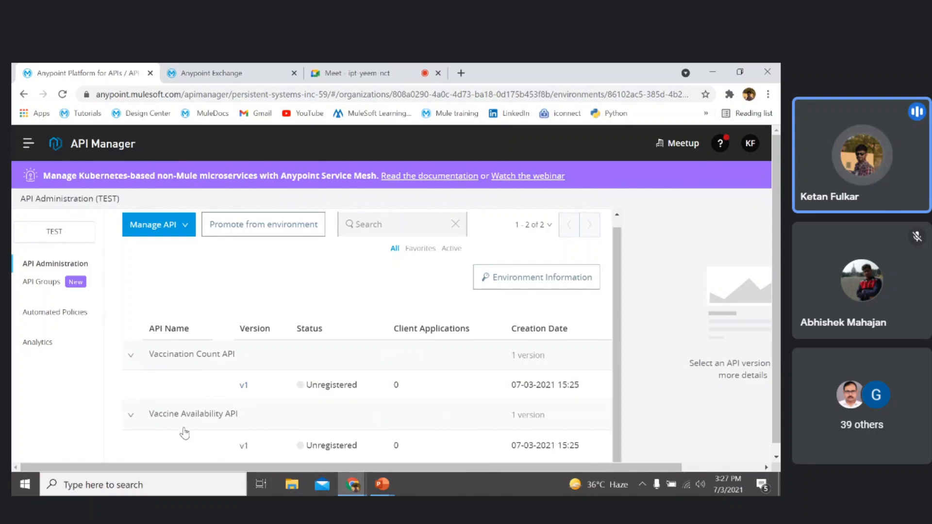
- Start promoting an API group into the TEST environment, with DEV as the source environment
scroll(539, 453, down, 1)
scroll(135, 330, up, 1)
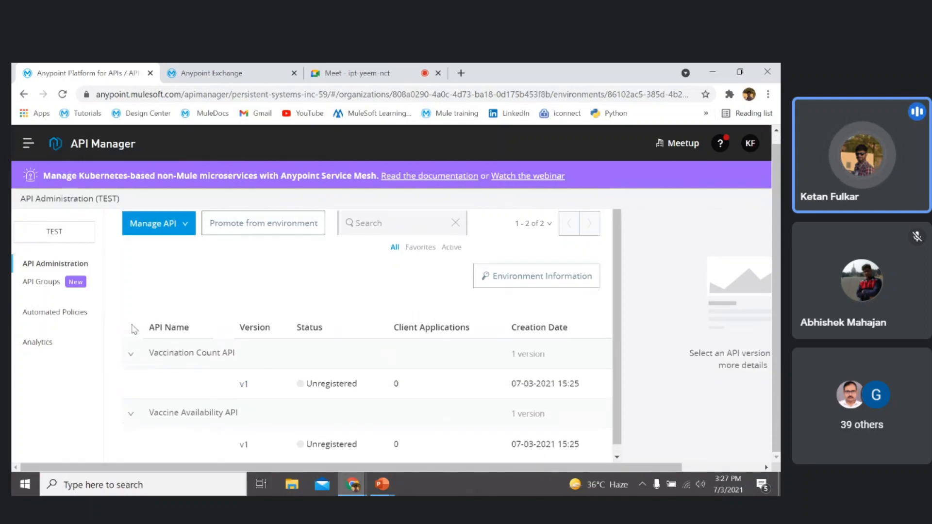
click(49, 283)
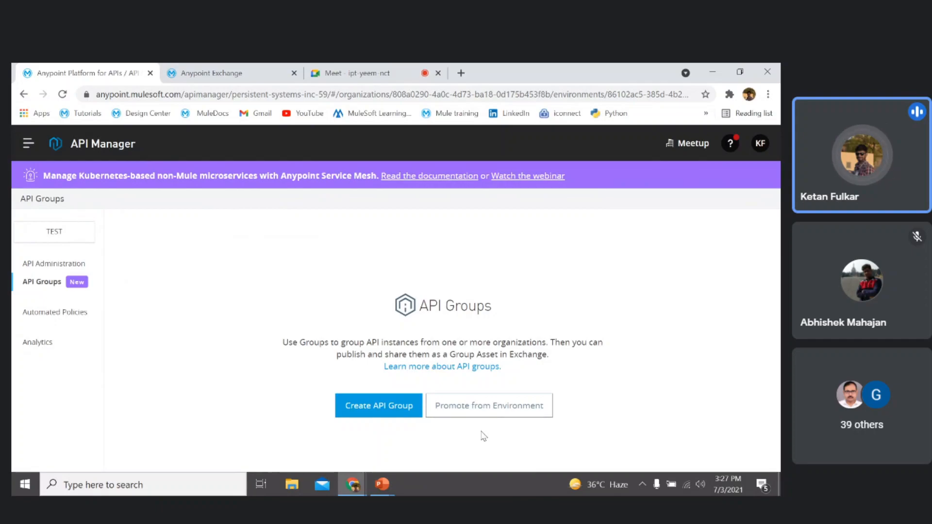
click(471, 408)
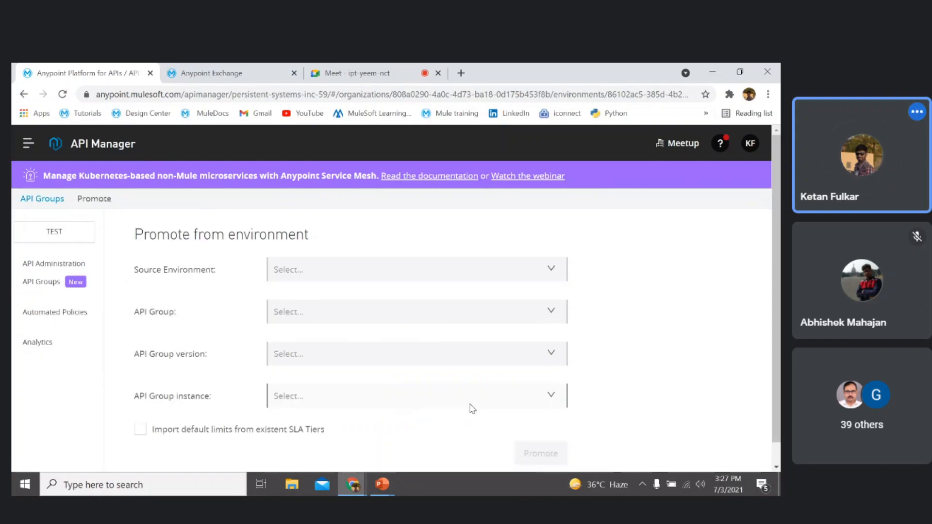
click(407, 279)
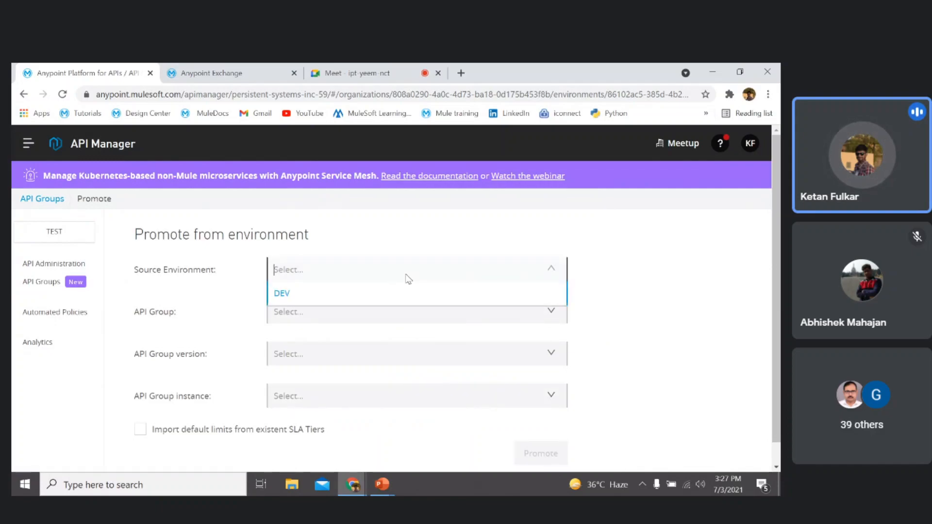
click(306, 294)
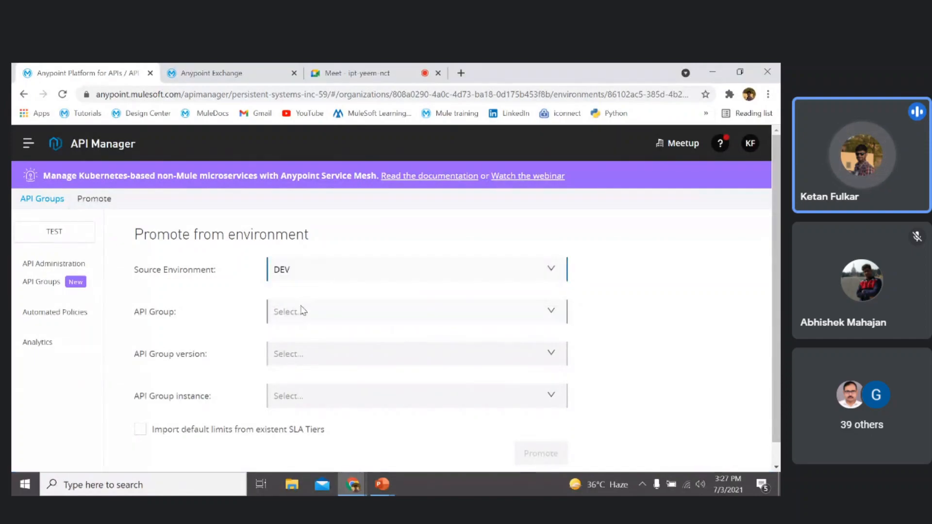
- Choose the Covid -19 Vaccination API group and its version v1 for promotion
click(297, 314)
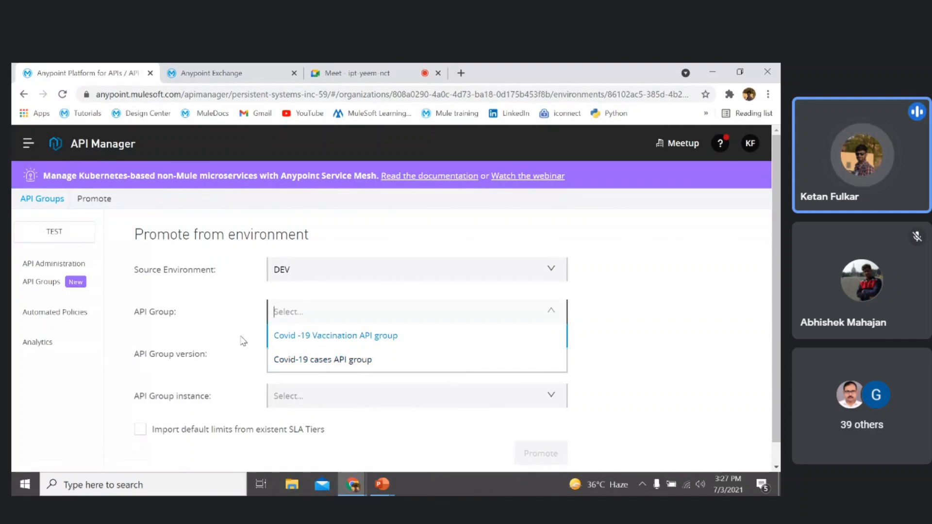
click(339, 341)
scroll(248, 333, down, 1)
click(321, 335)
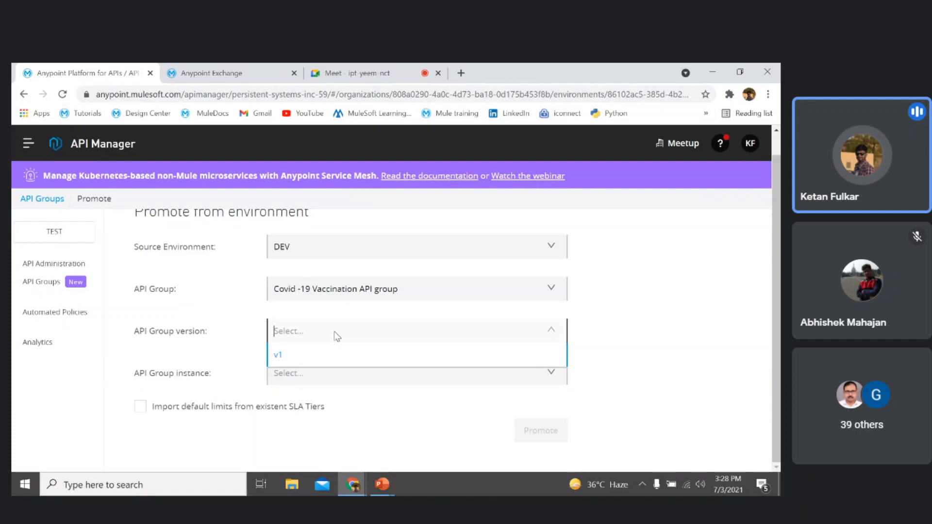
click(284, 358)
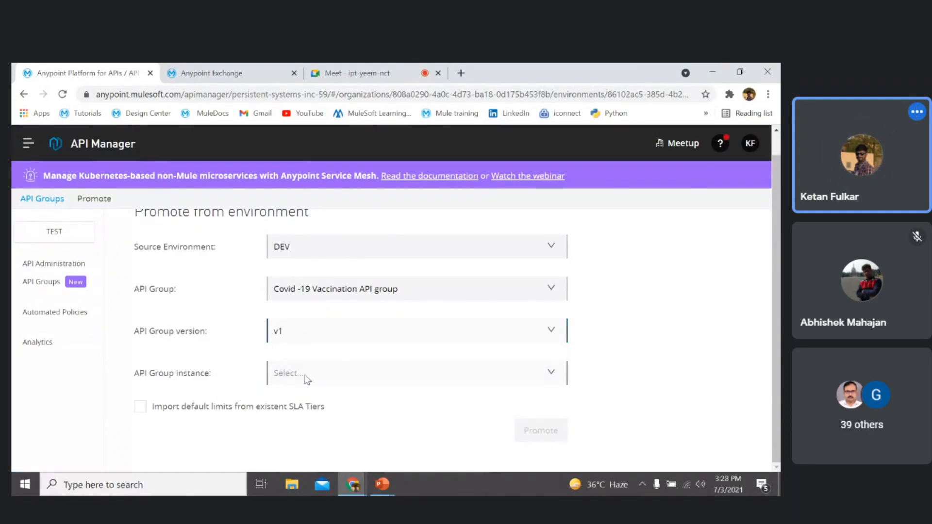
- Select the DEV group instance and promote it without importing default limits from existing SLA tiers
click(307, 380)
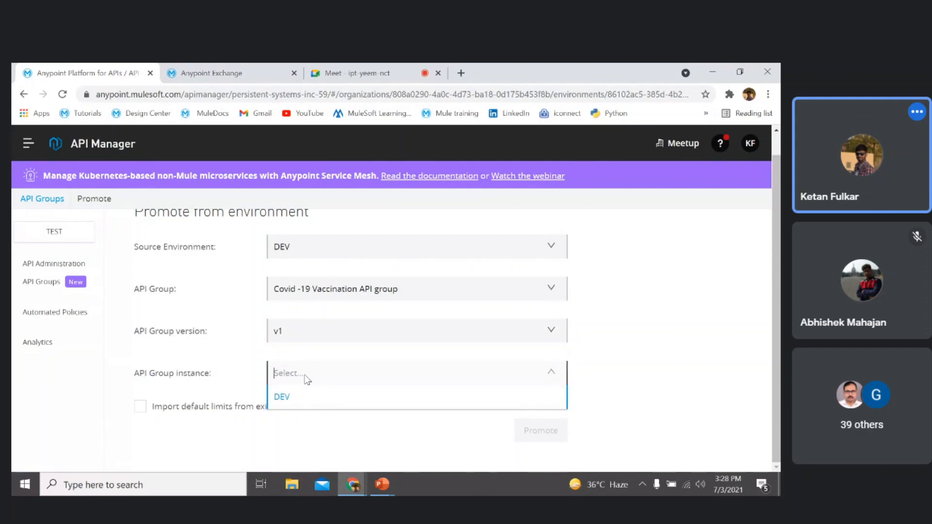
click(288, 399)
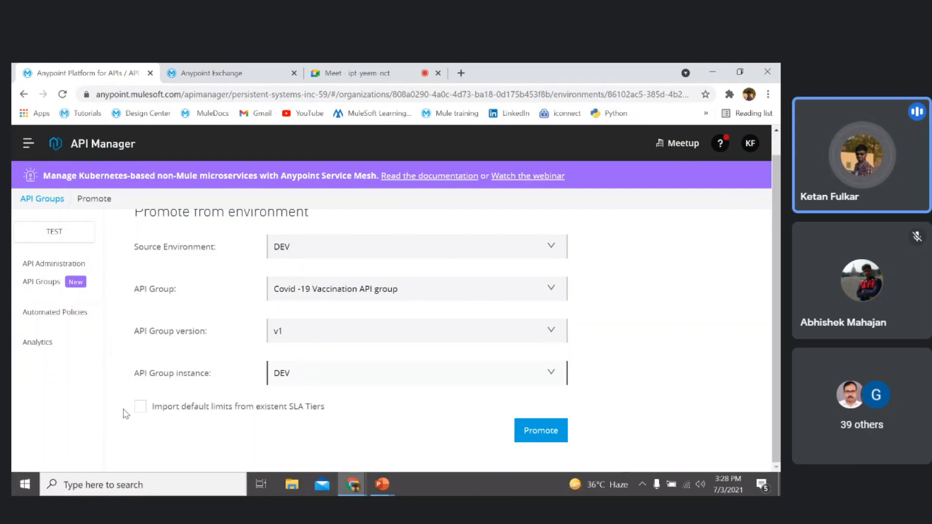
click(184, 412)
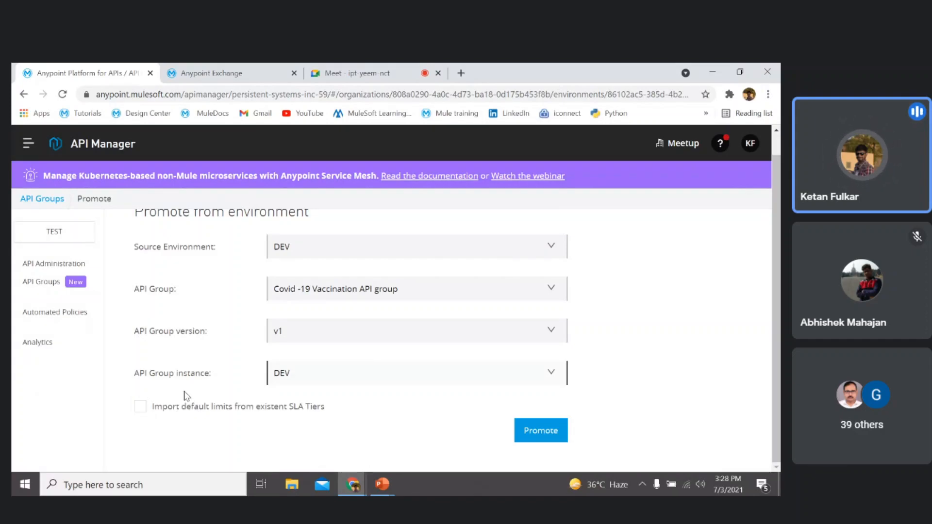
click(141, 407)
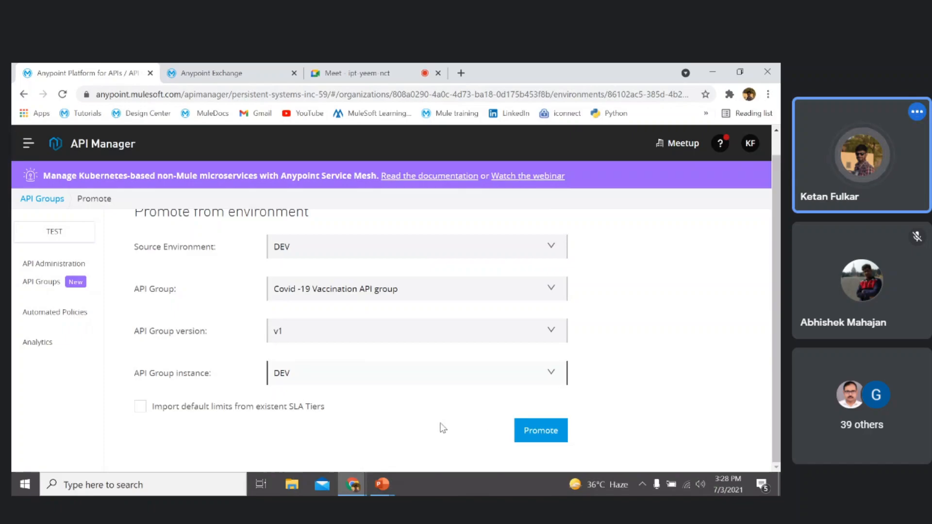
click(544, 431)
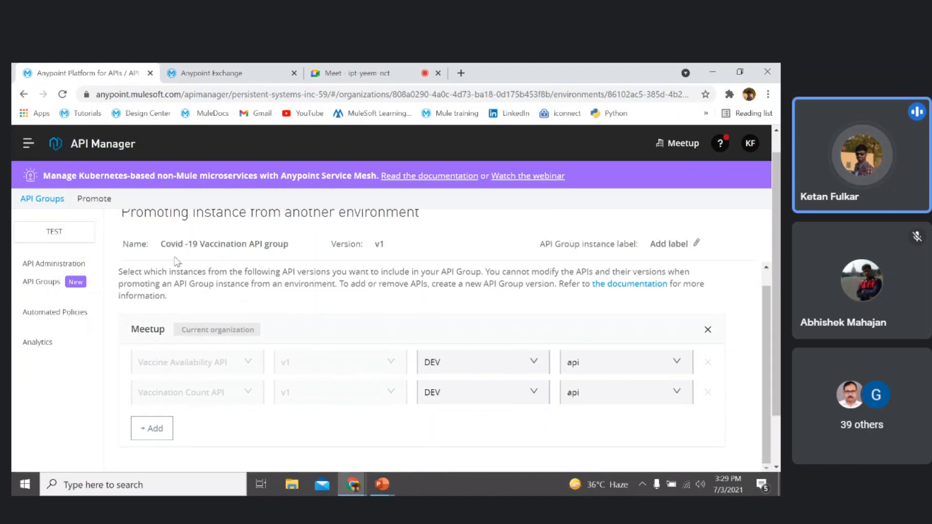
- Set the environment to TEST for both the Vaccine Availability API and the Vaccination Count API
click(462, 364)
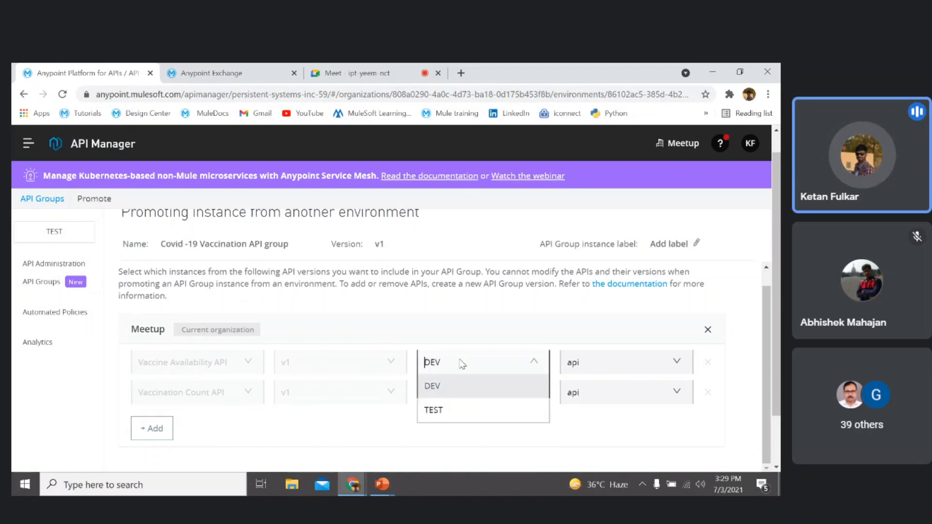
click(461, 329)
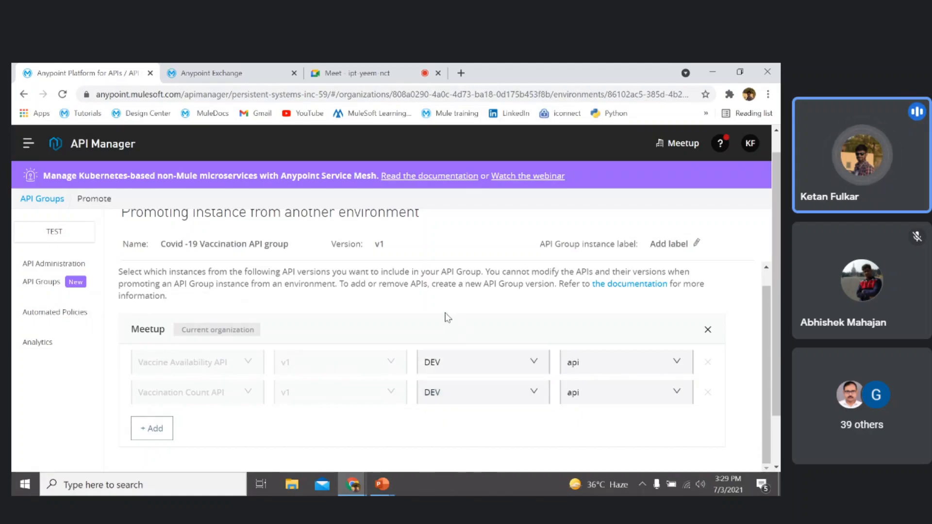
click(449, 363)
click(436, 411)
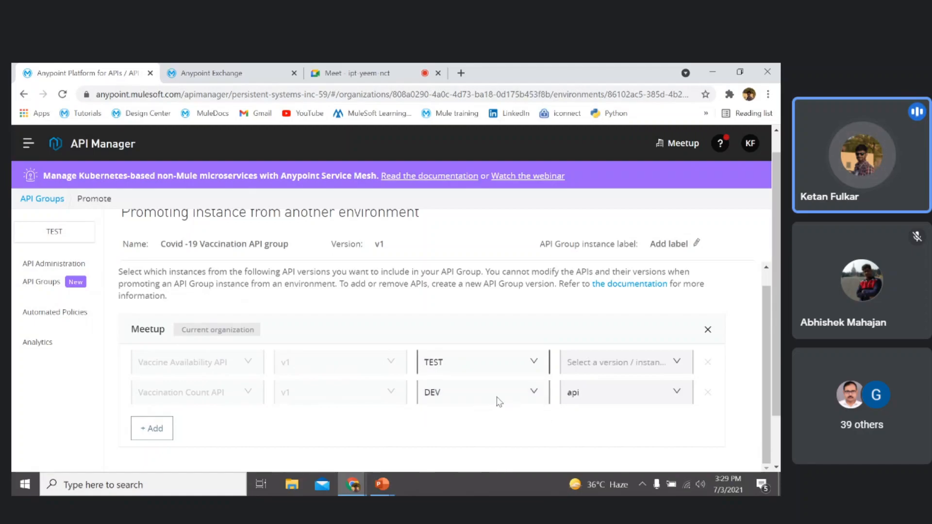
click(500, 396)
click(441, 440)
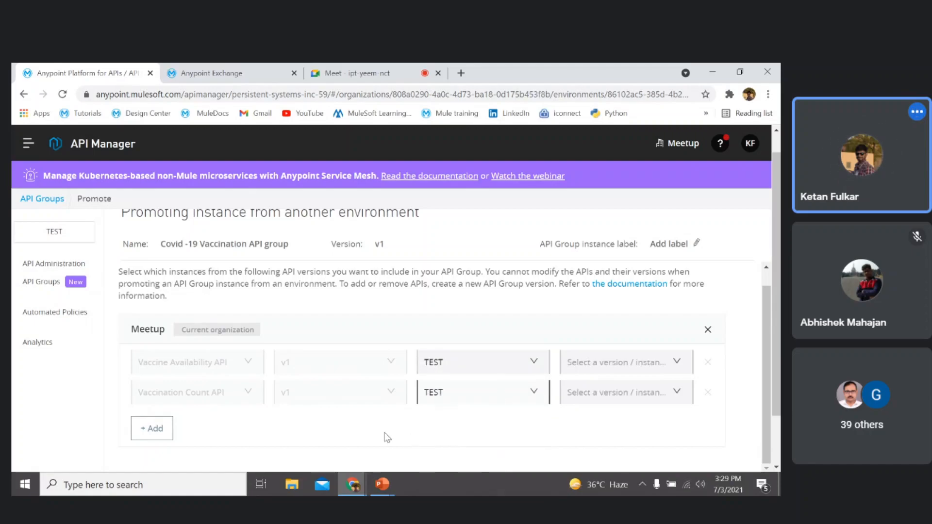
- Select the api instance for both the Vaccine Availability API and the Vaccination Count API
click(676, 370)
click(612, 387)
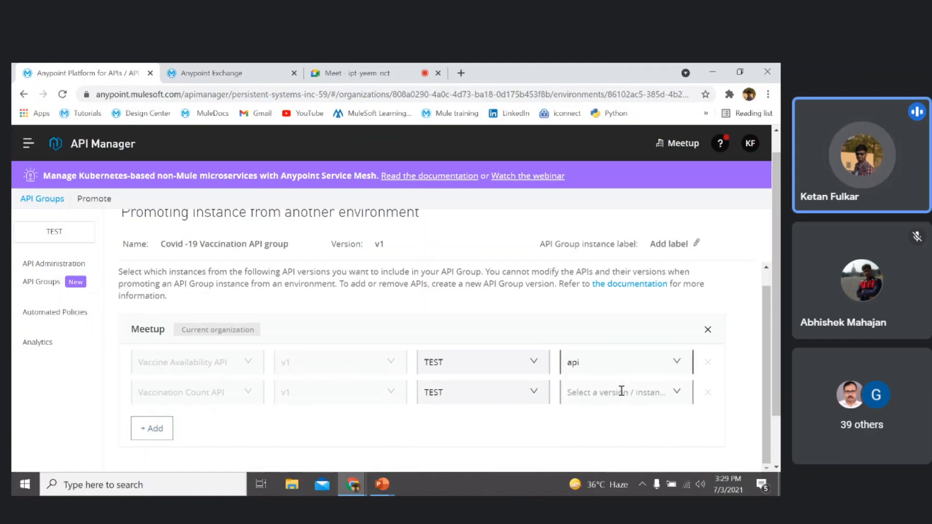
click(619, 391)
click(605, 416)
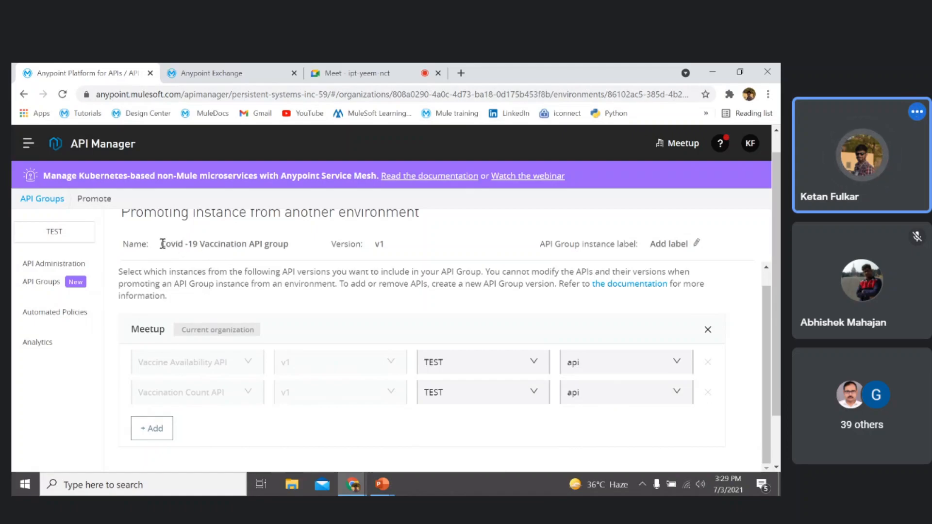
- Label the API group instance "Test" and save the promoted group
drag(162, 244, 289, 245)
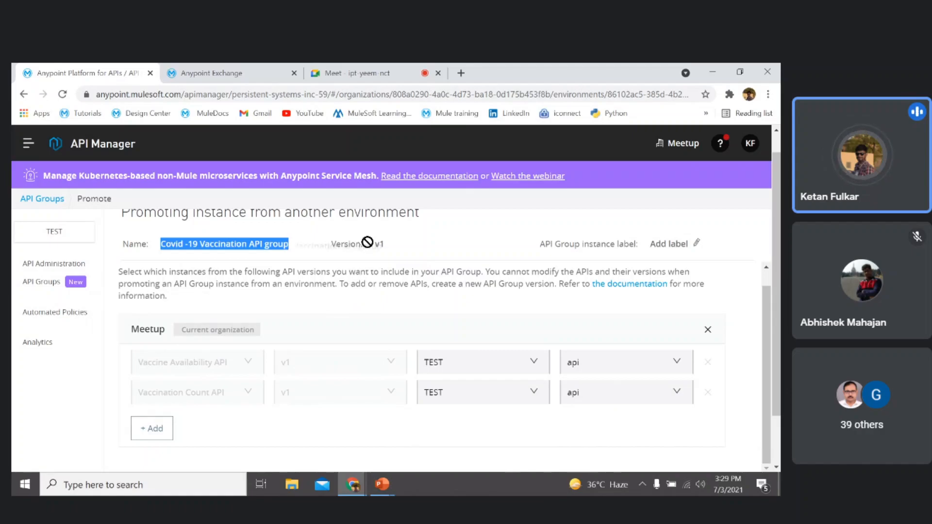
click(333, 248)
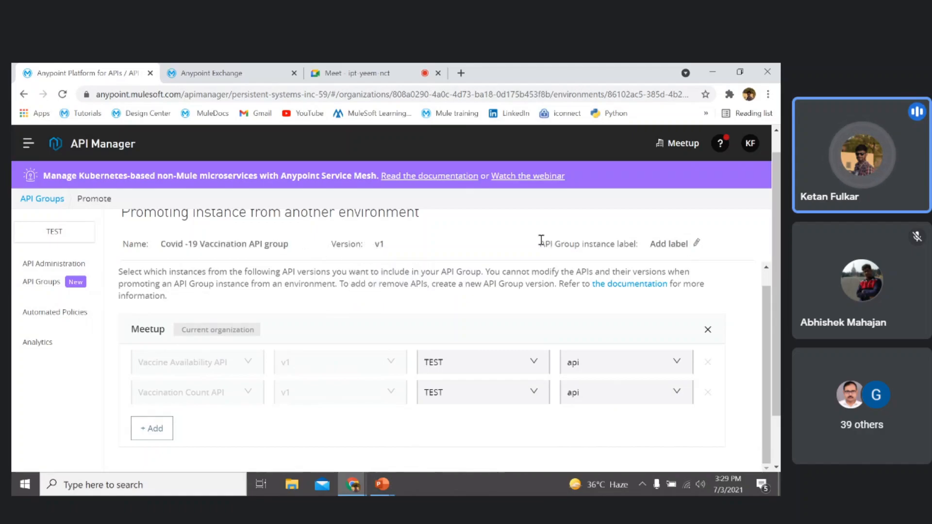
drag(541, 242, 640, 245)
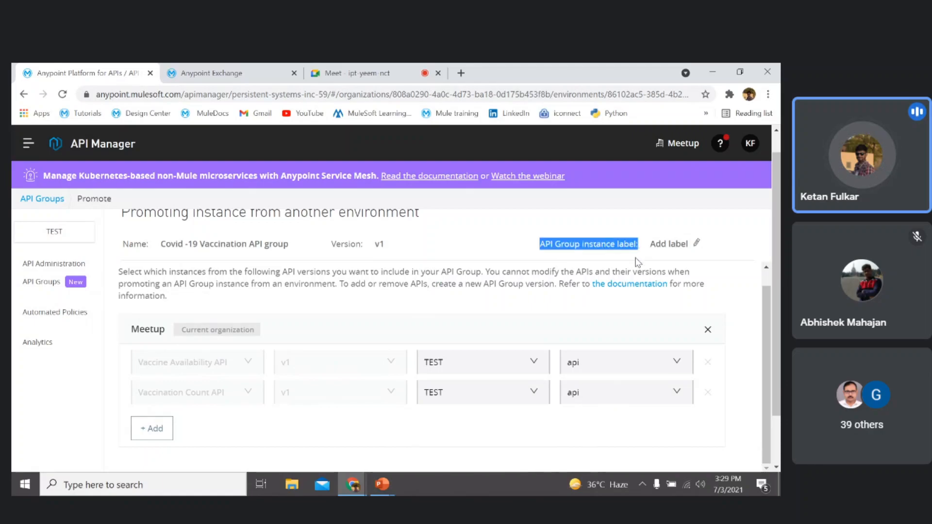
click(697, 243)
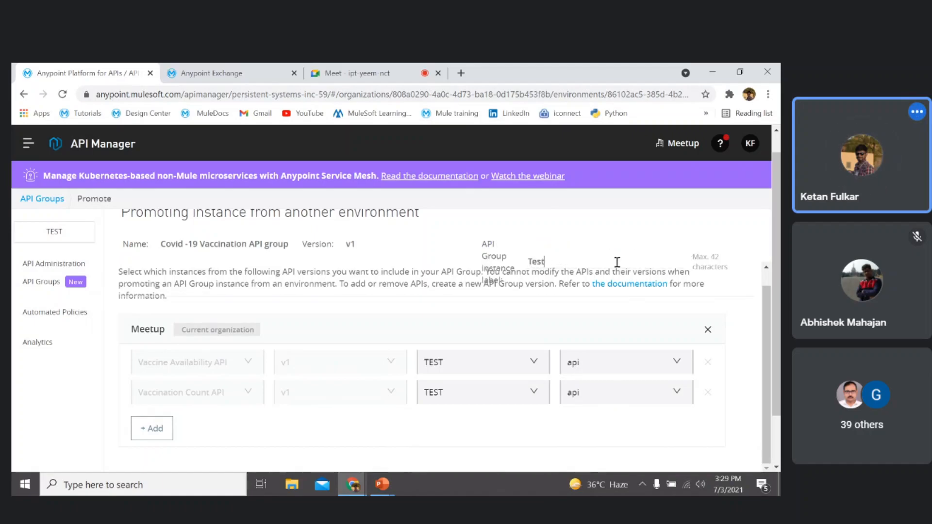
click(447, 261)
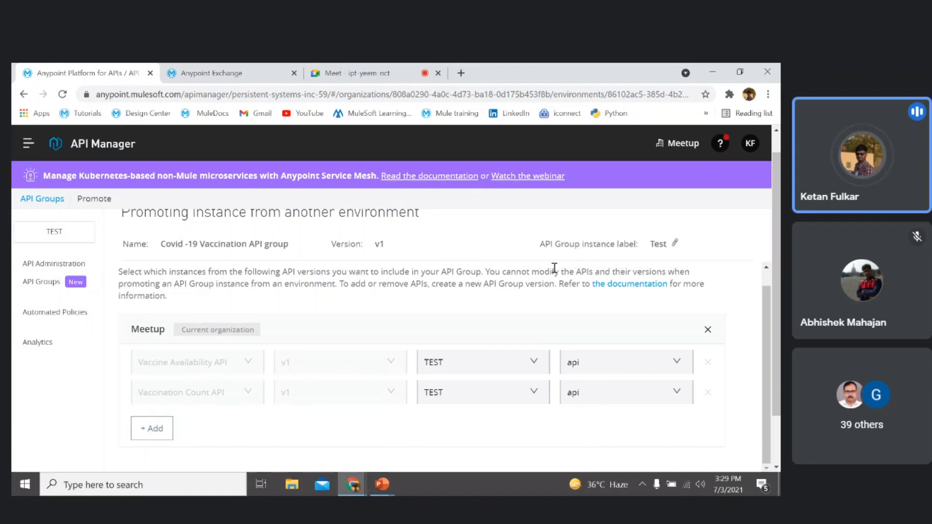
scroll(555, 268, down, 1)
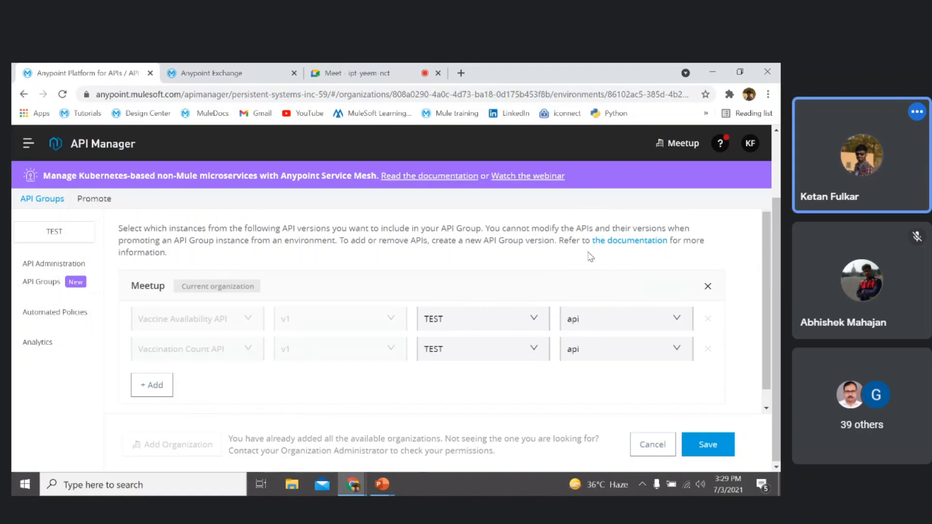
scroll(595, 262, up, 2)
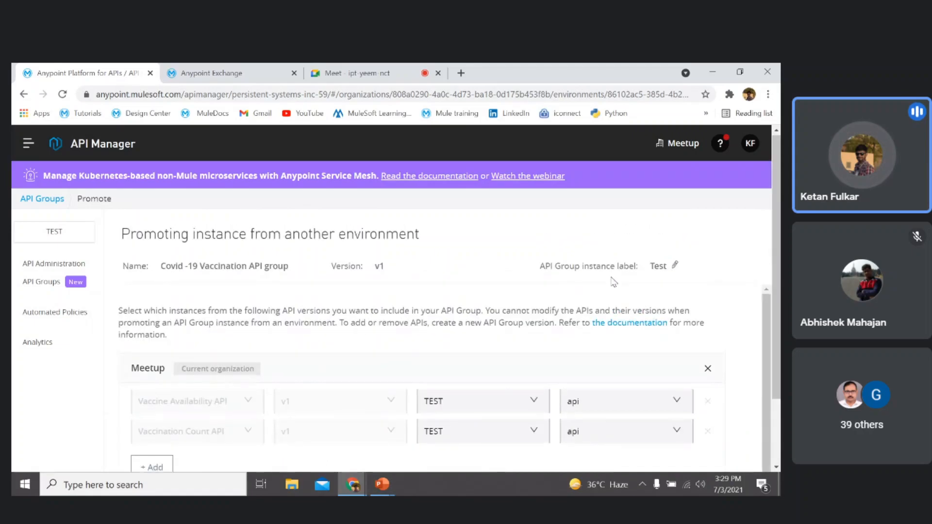
scroll(613, 282, down, 2)
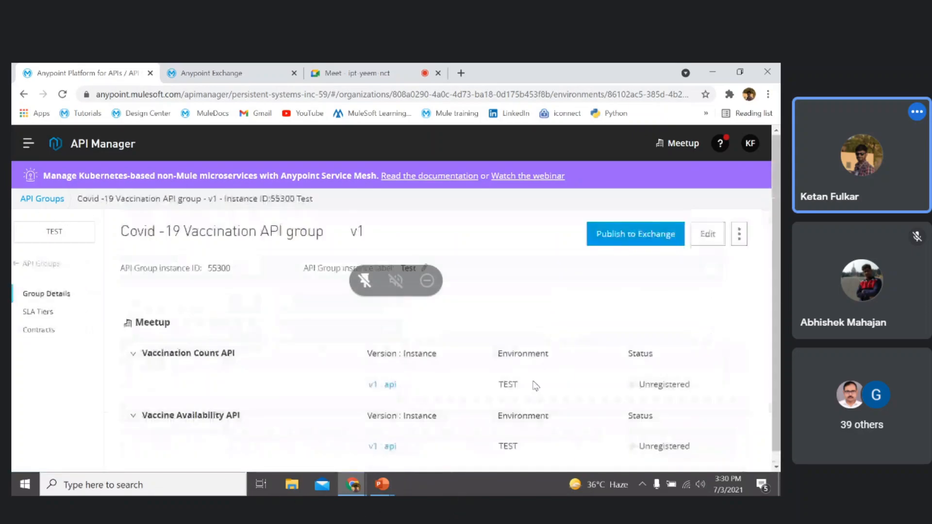
- Review the promoted group's details, then examine the Covid -19 Vaccination API group's instances in Exchange
scroll(265, 388, down, 1)
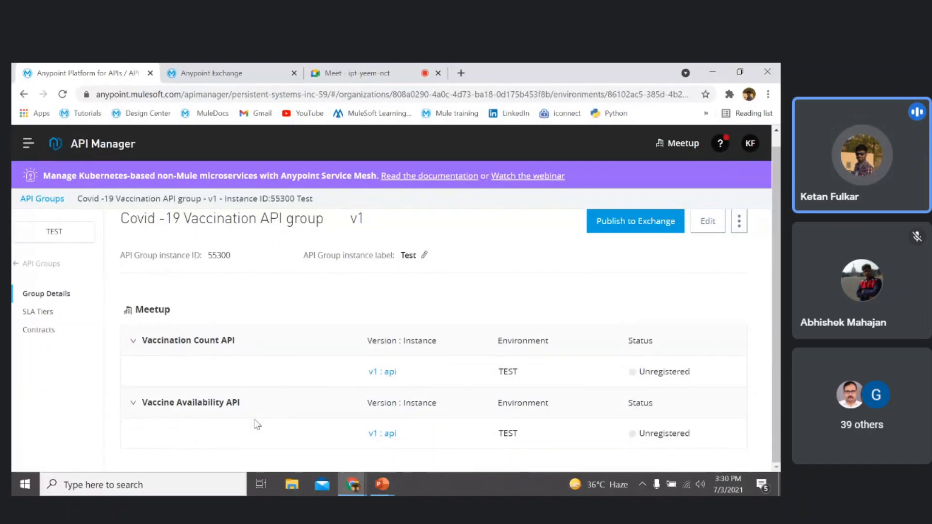
click(199, 75)
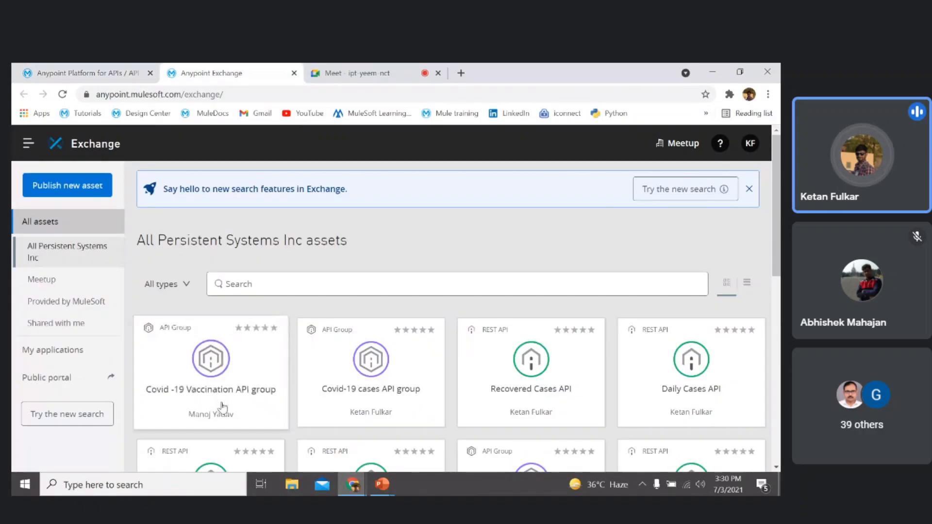
click(222, 372)
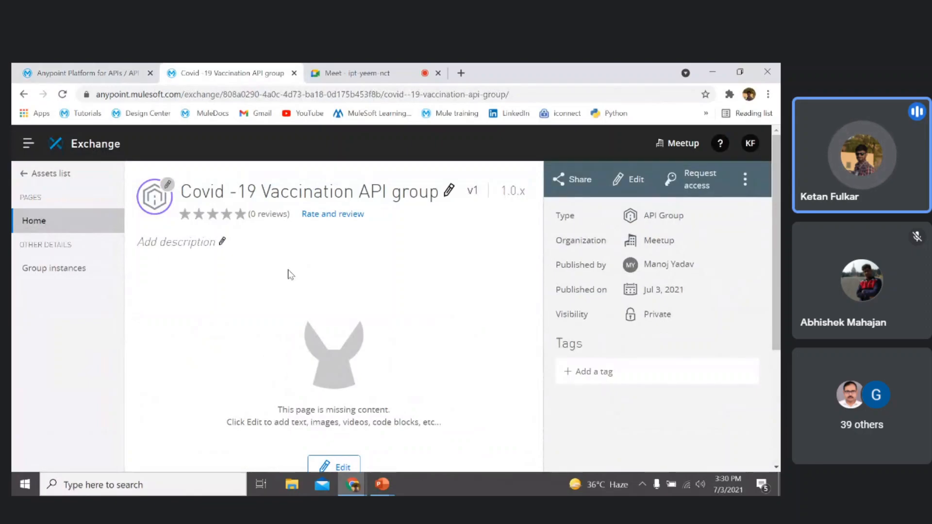
click(53, 272)
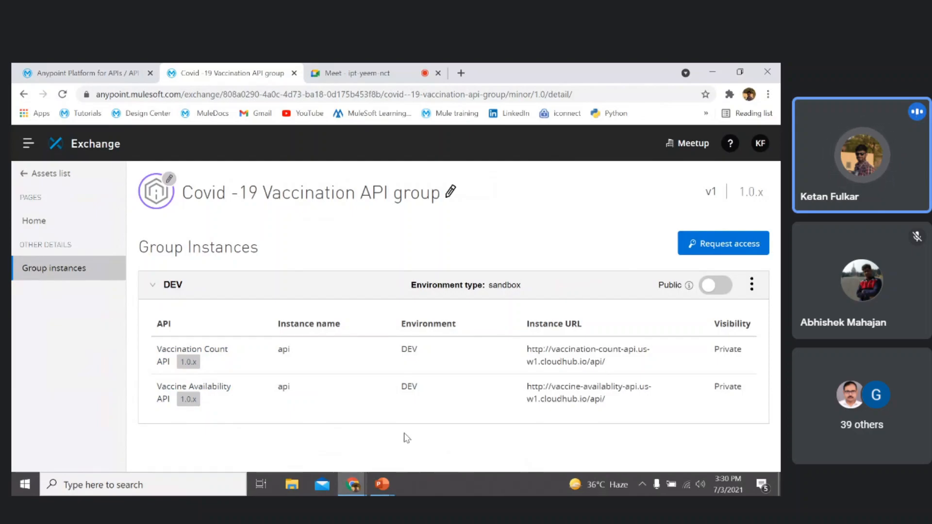
- Return to API Manager and publish the TEST instance of the Covid -19 Vaccination API group to Exchange
click(63, 68)
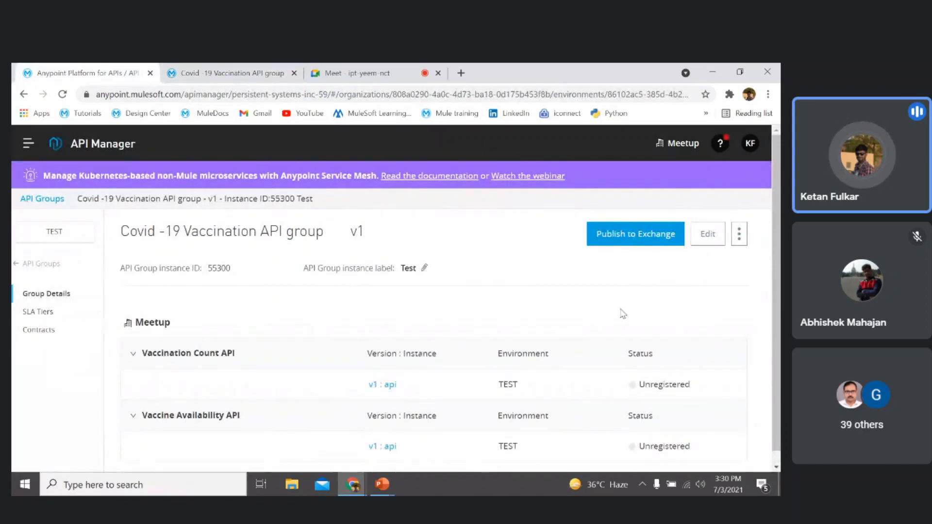
click(664, 239)
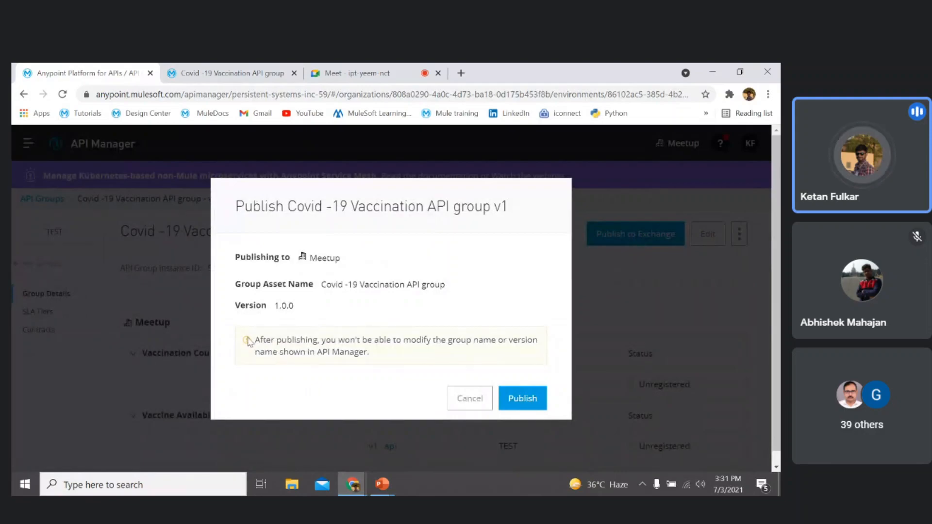
drag(256, 339, 377, 361)
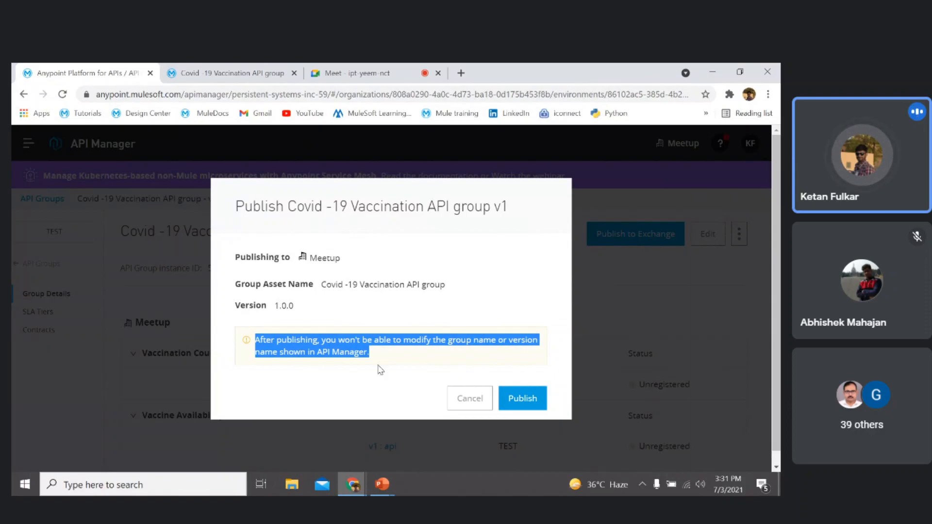
click(523, 403)
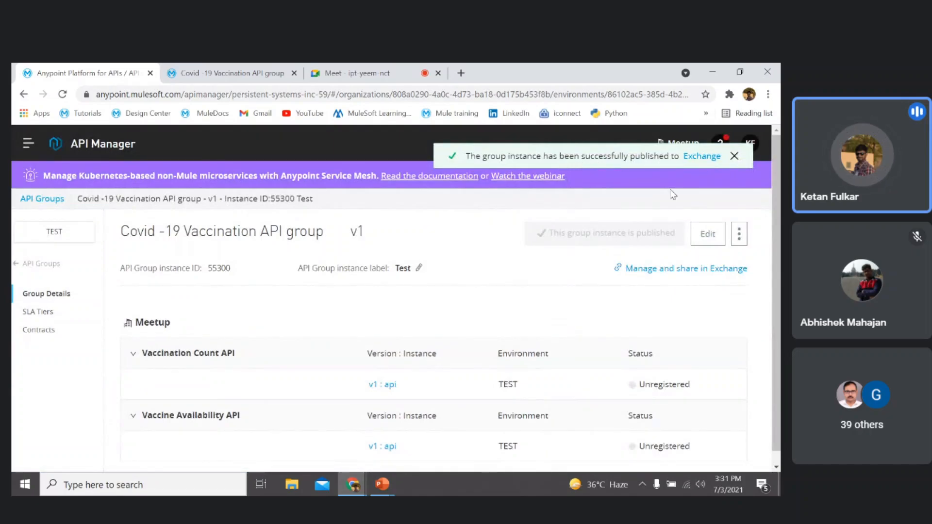
- Reload the Covid -19 Vaccination API group's instances in Exchange and examine the APIs listed under the Test instance
click(219, 74)
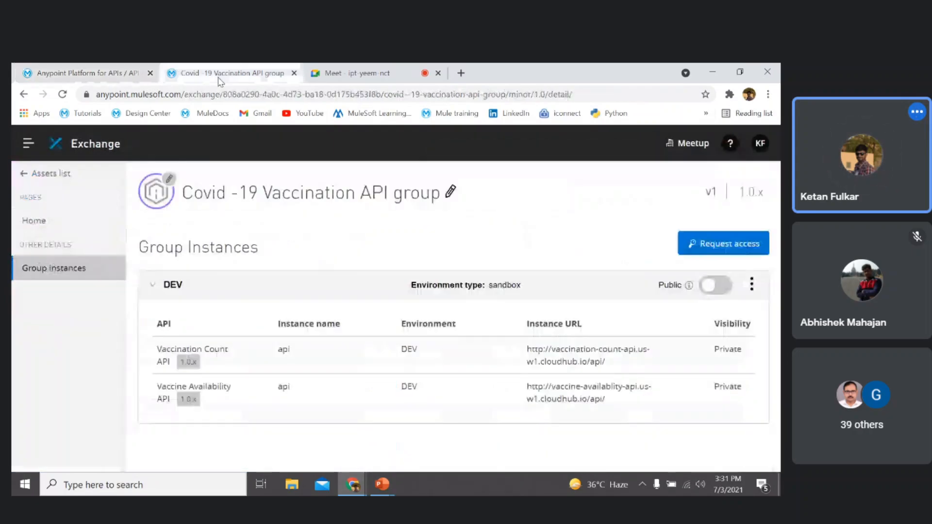
click(63, 95)
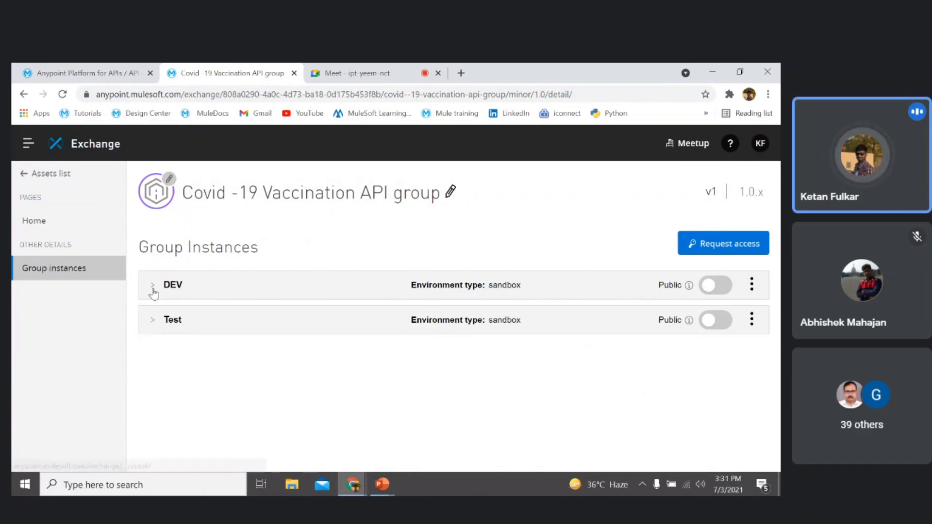
click(153, 284)
click(153, 284)
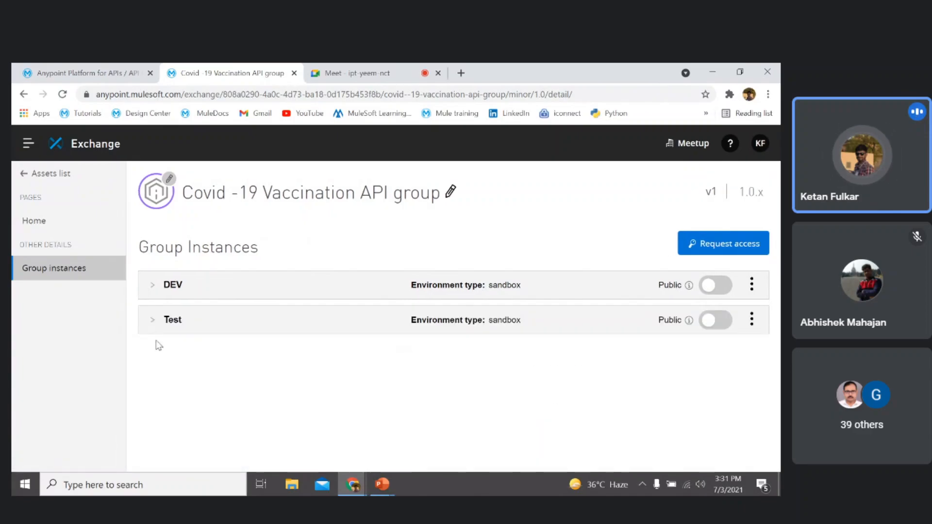
click(154, 322)
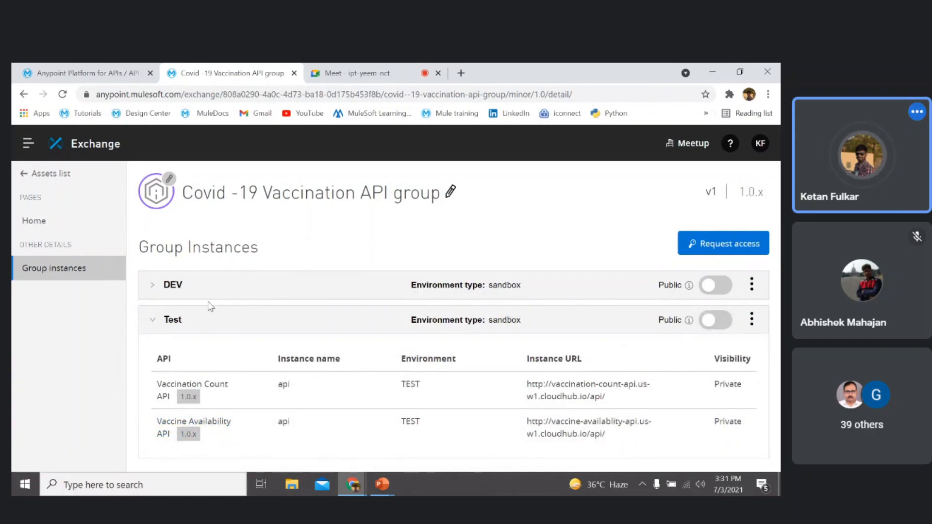
- Return to the Exchange assets list and review the assets of the Meetup organization
click(34, 220)
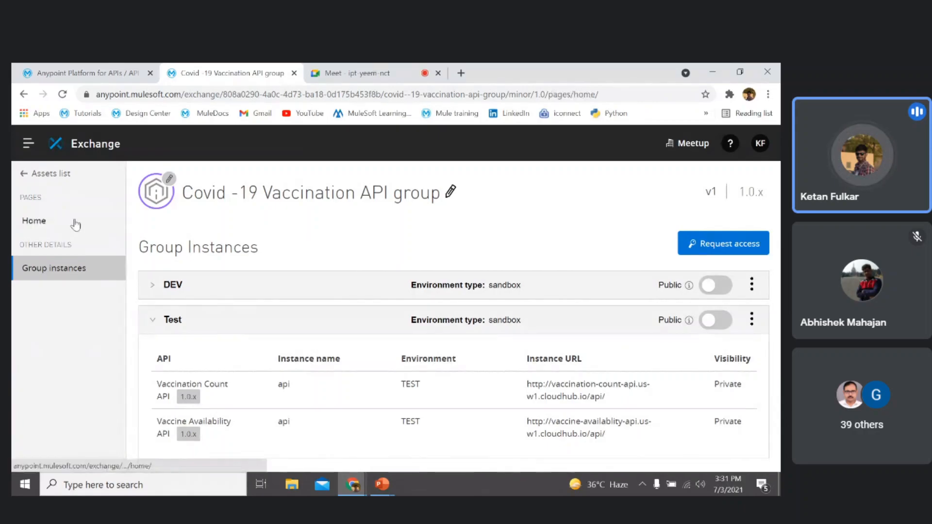
click(45, 173)
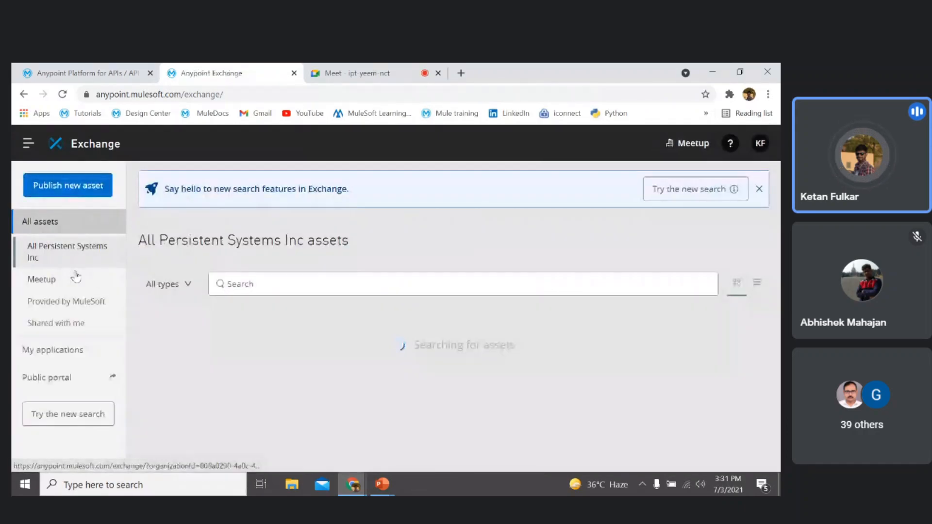
click(64, 288)
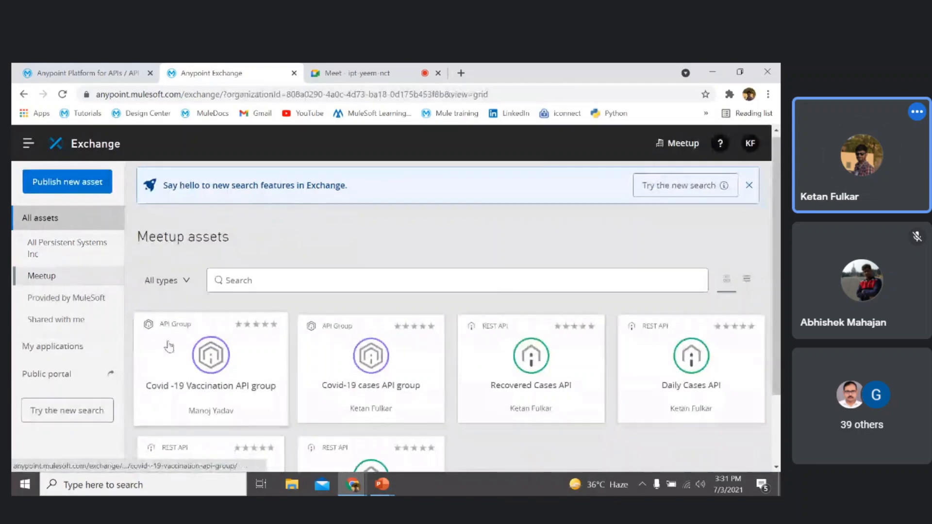
scroll(169, 343, down, 2)
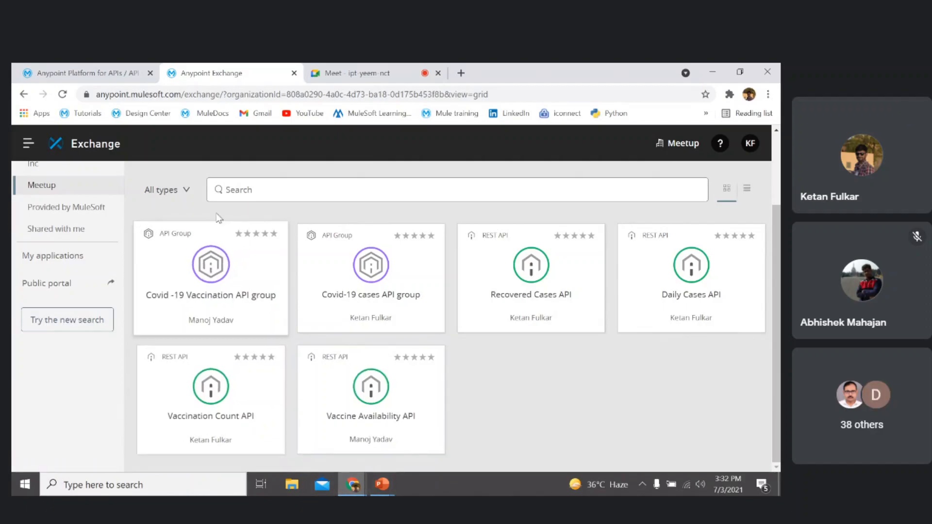
scroll(272, 137, up, 2)
scroll(272, 137, down, 2)
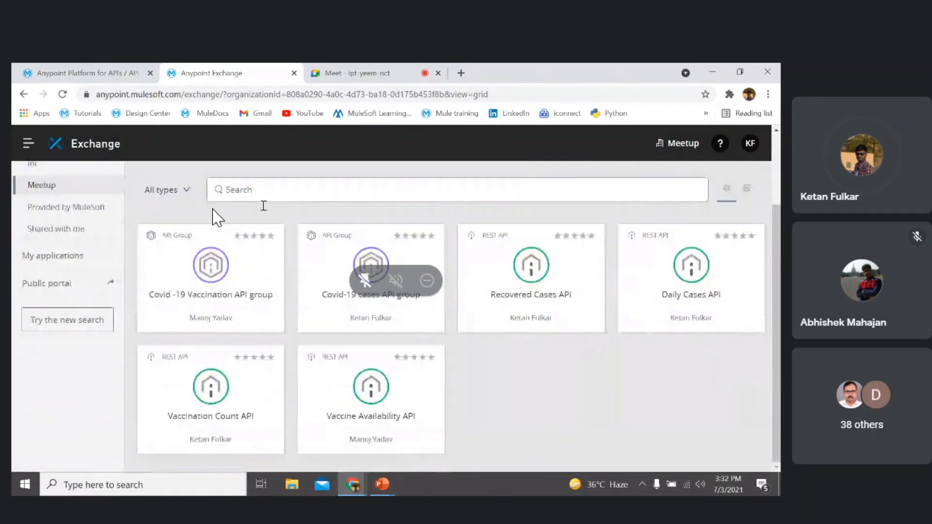
- Reopen the Covid -19 Vaccination API group from the assets and examine its Test group instance
click(156, 268)
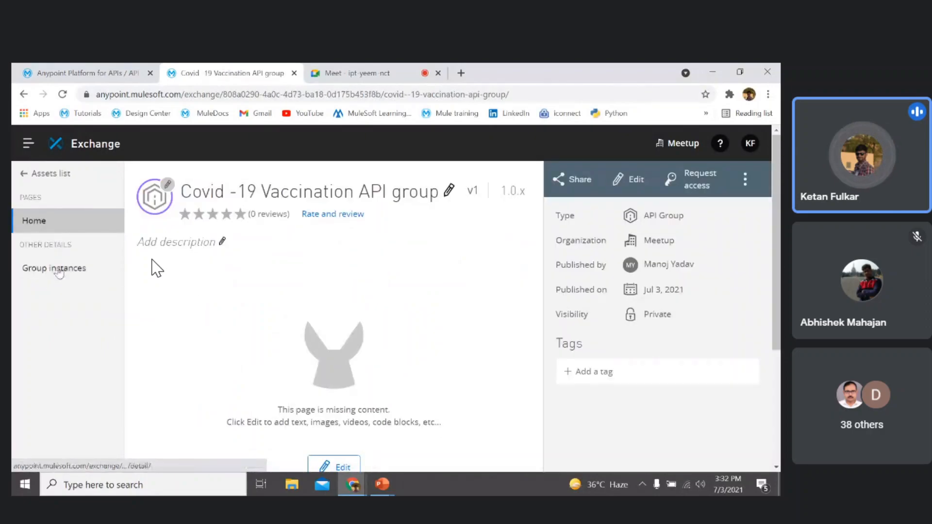
click(58, 270)
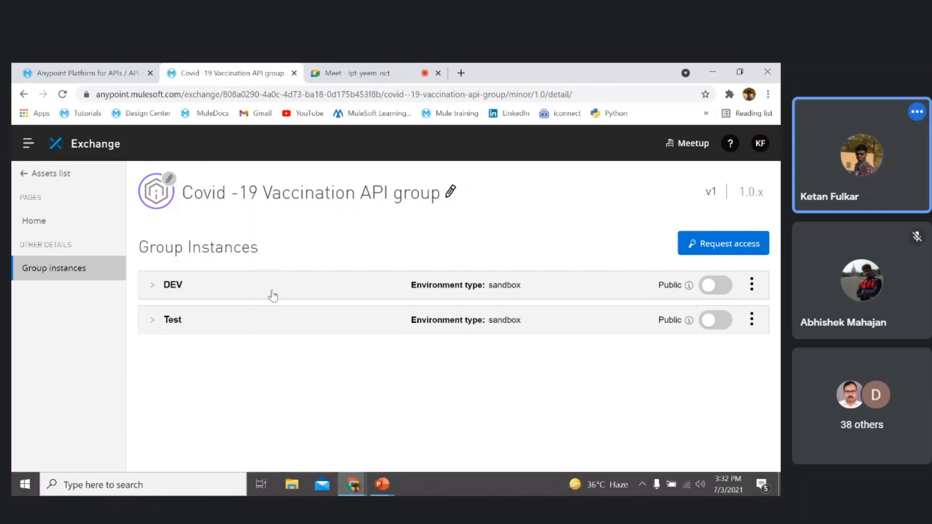
click(158, 319)
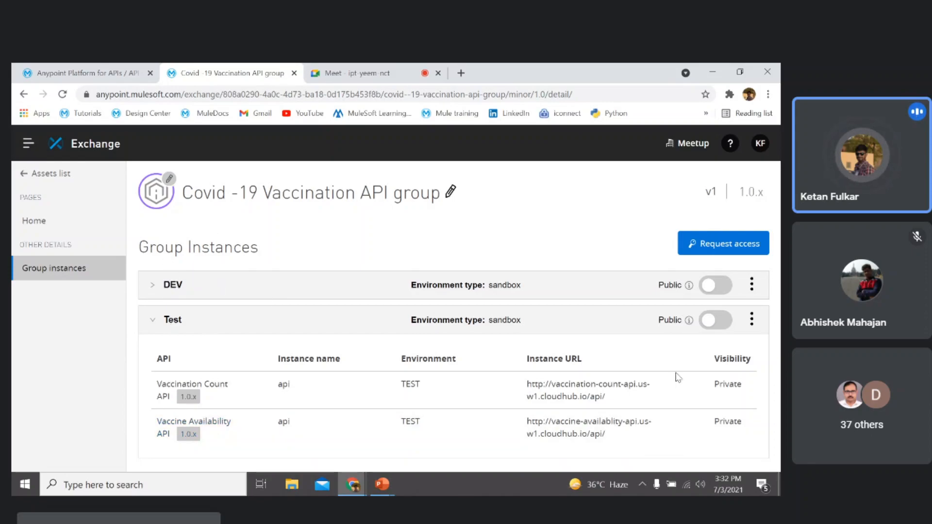
click(752, 320)
click(450, 191)
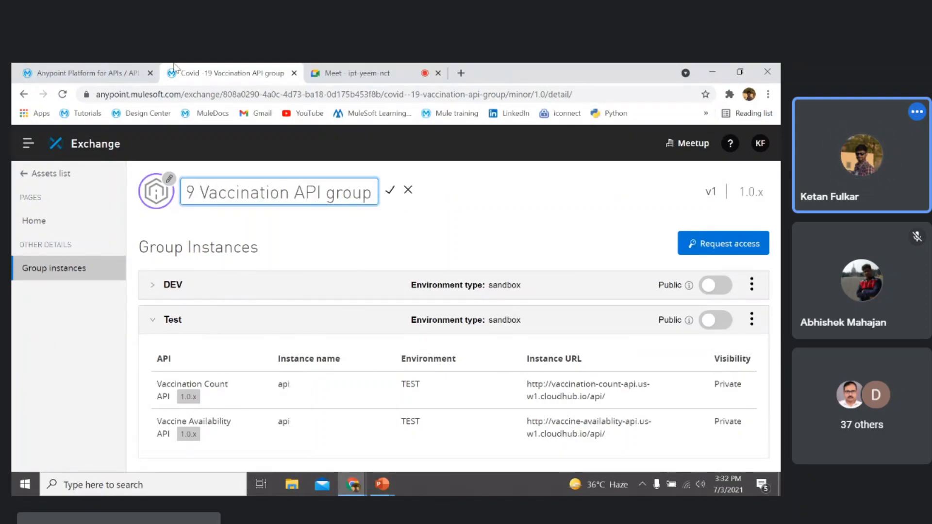
- Switch to API Manager and delete the Test instance of the Covid -19 Vaccination API group, acknowledging the ramifications
click(102, 66)
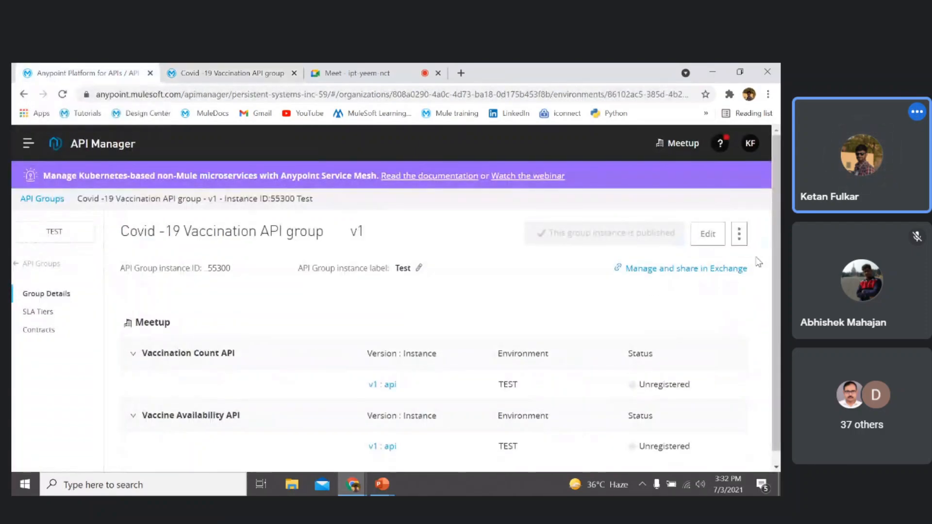
click(739, 234)
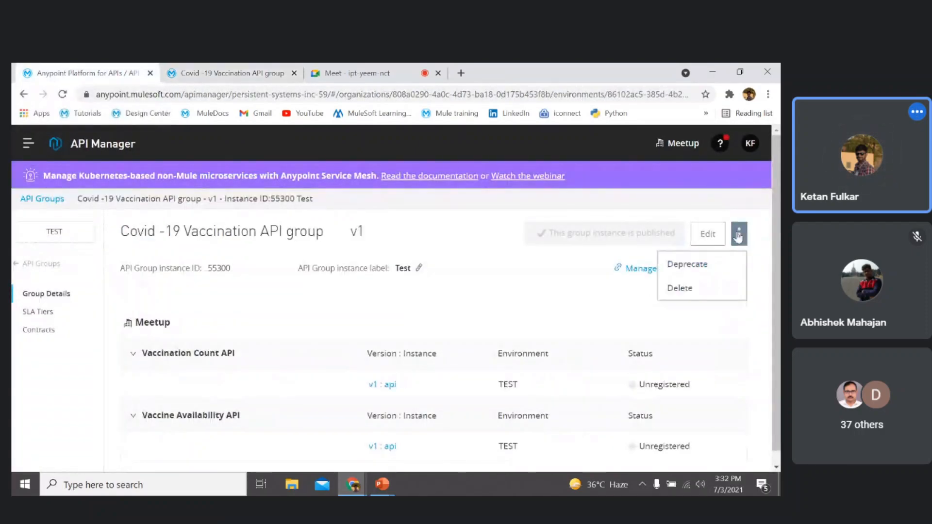
click(686, 298)
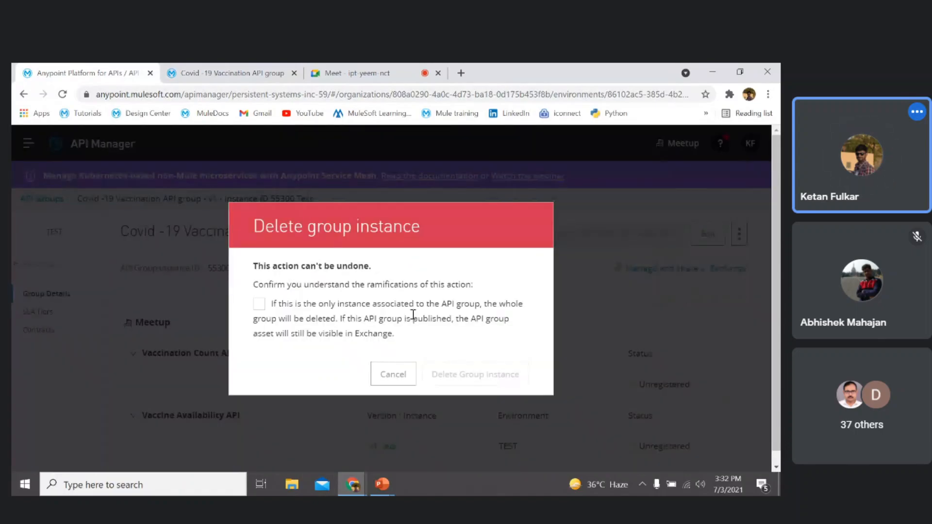
click(259, 304)
click(505, 373)
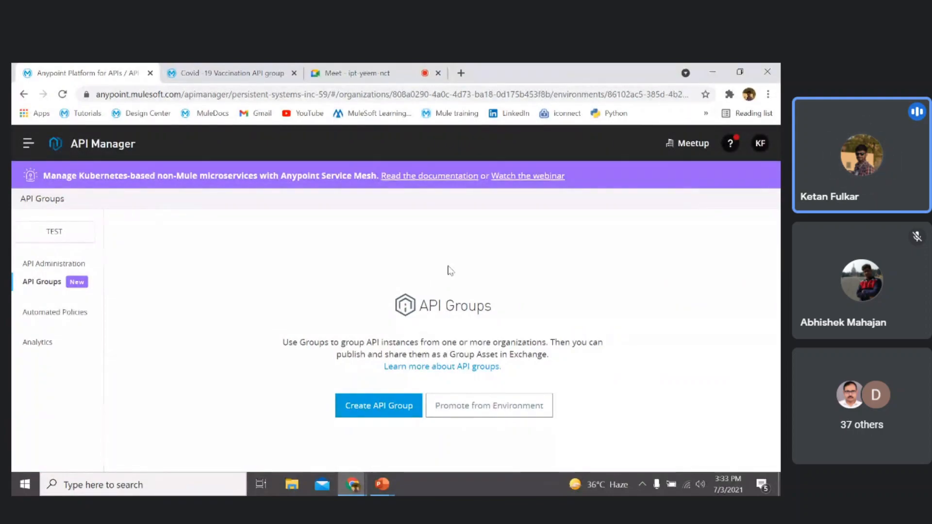
- Show the PowerPoint slide show, then review the APIs administered in API Manager's TEST environment
mouse_move(382, 491)
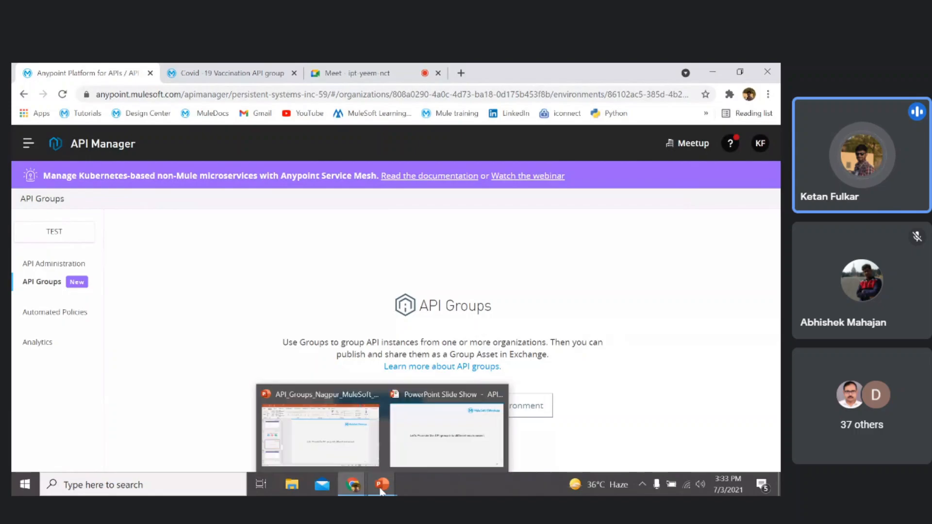
click(426, 454)
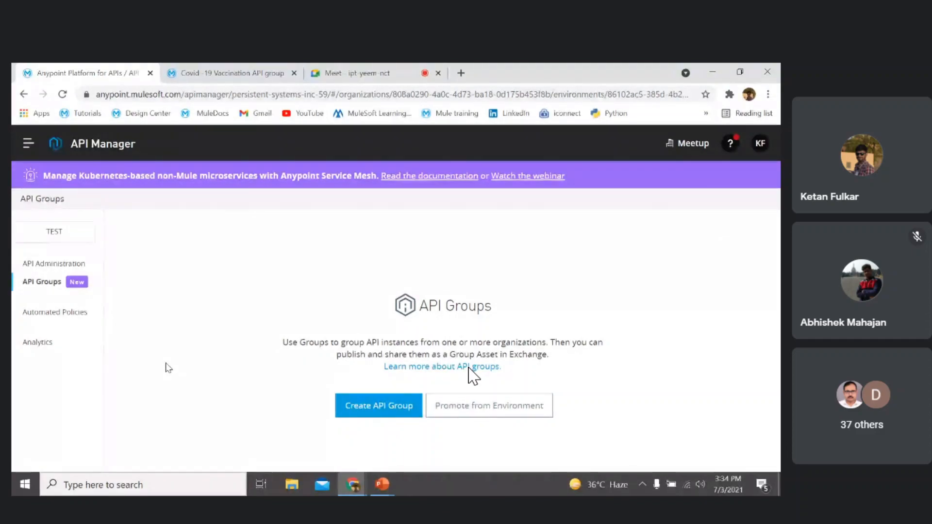
click(58, 268)
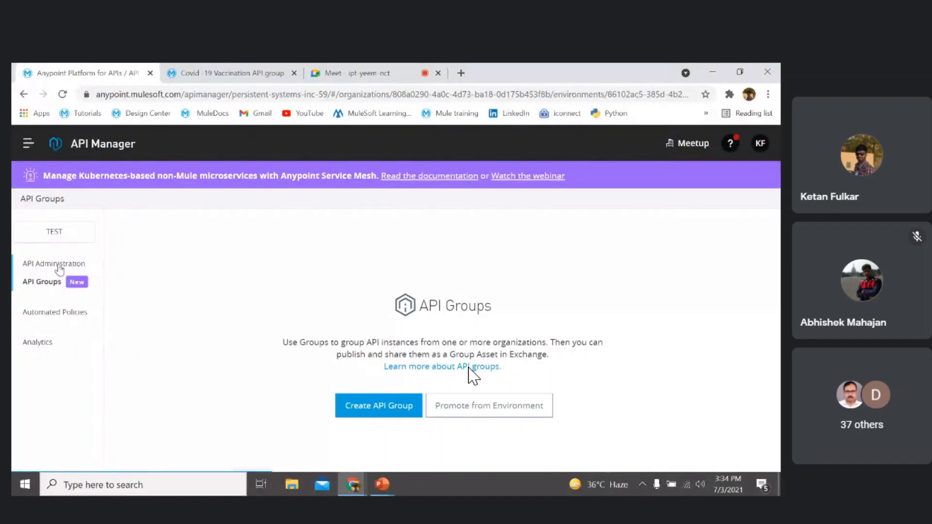
scroll(205, 372, down, 1)
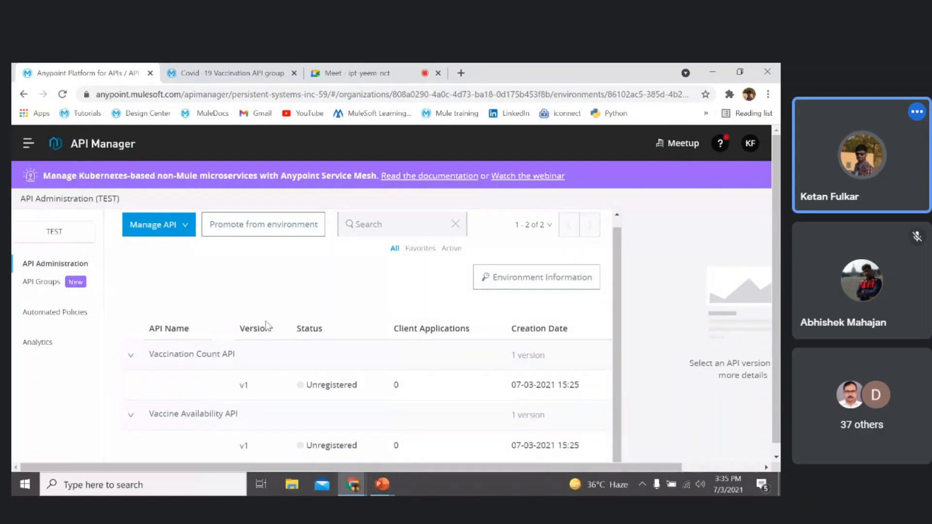
- Switch to the PowerPoint slide show and advance to the slide on publishing the API group on Exchange and Public portal
click(382, 485)
click(430, 426)
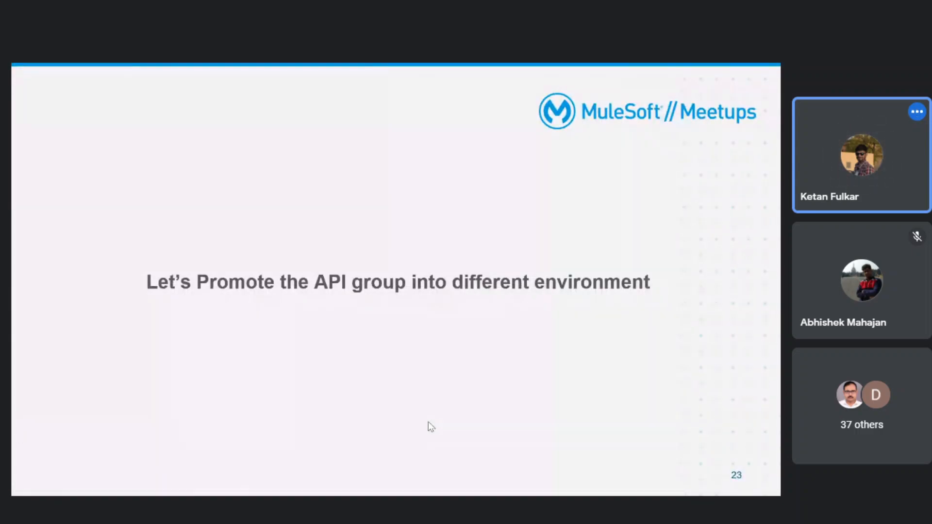
key(Right)
key(Right)
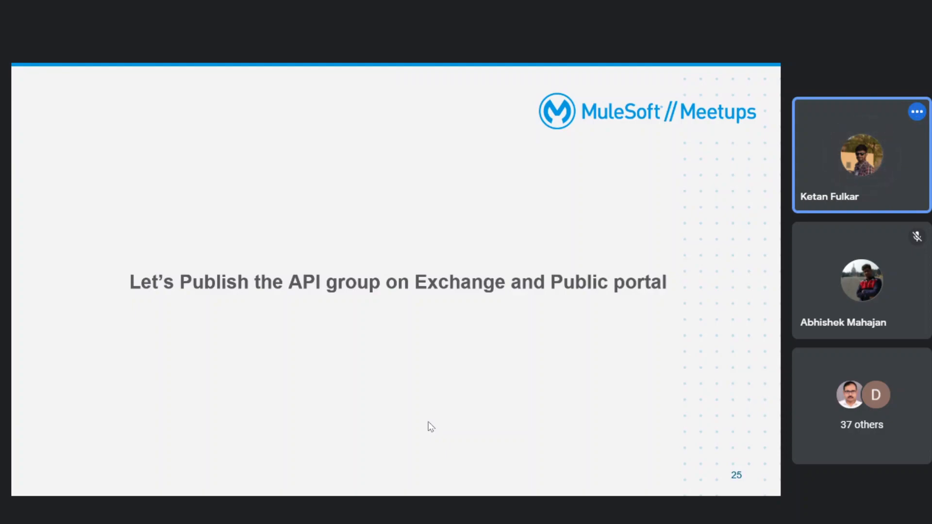
- Switch back to Exchange in the browser and look over the Meetup organization's assets from the API group's page
key(alt+Tab)
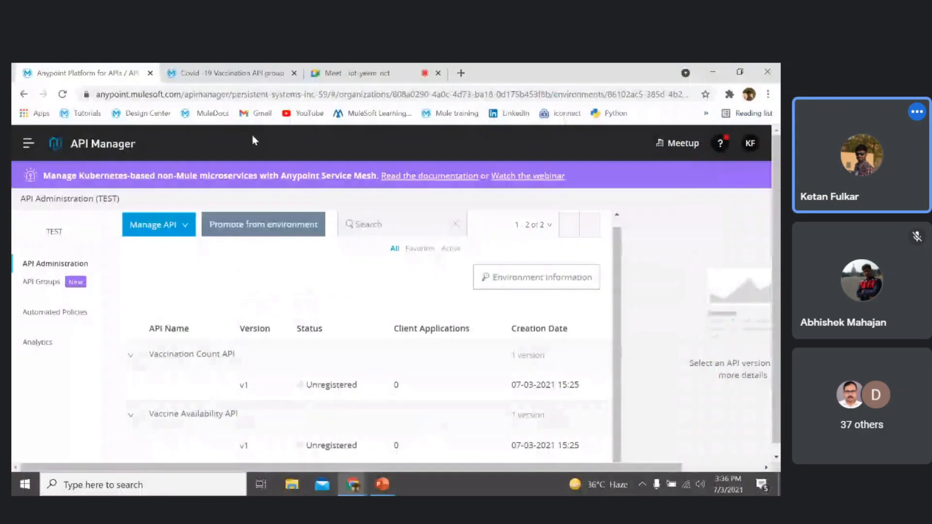
key(ctrl+Tab)
click(40, 213)
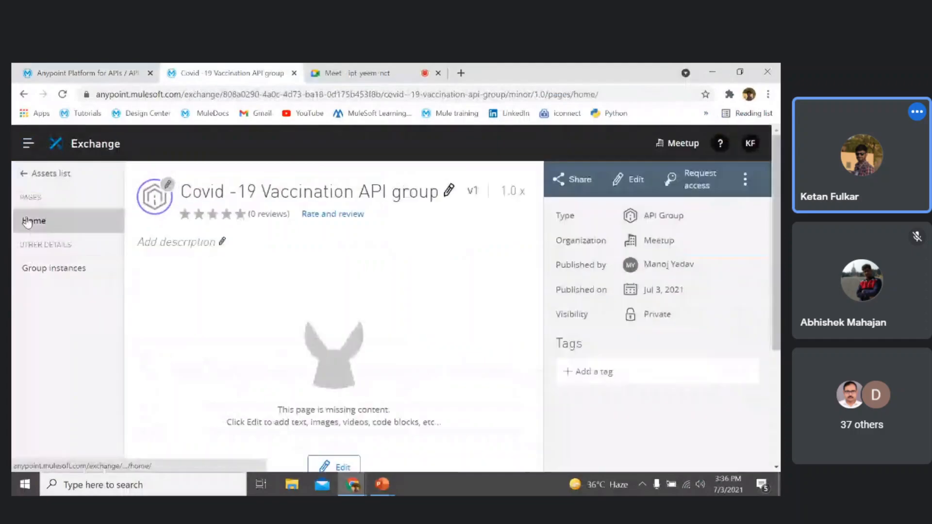
click(48, 173)
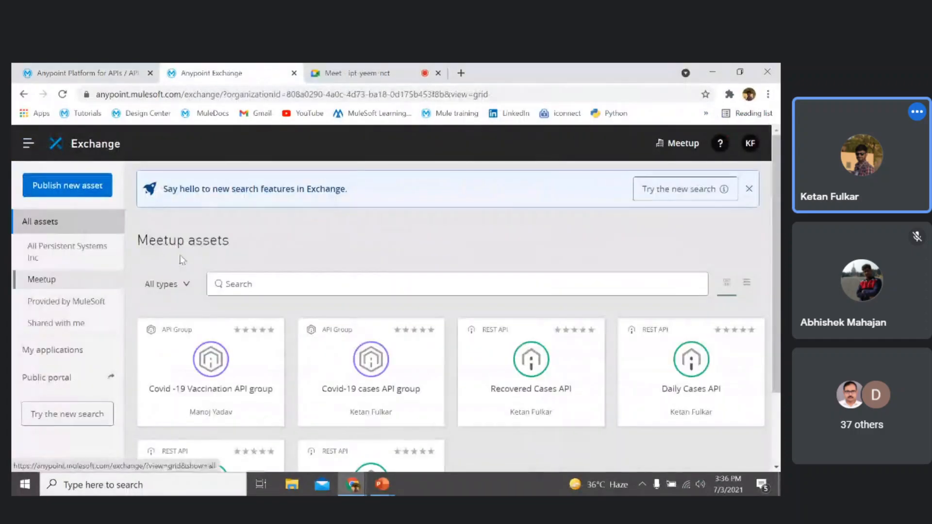
scroll(220, 370, down, 2)
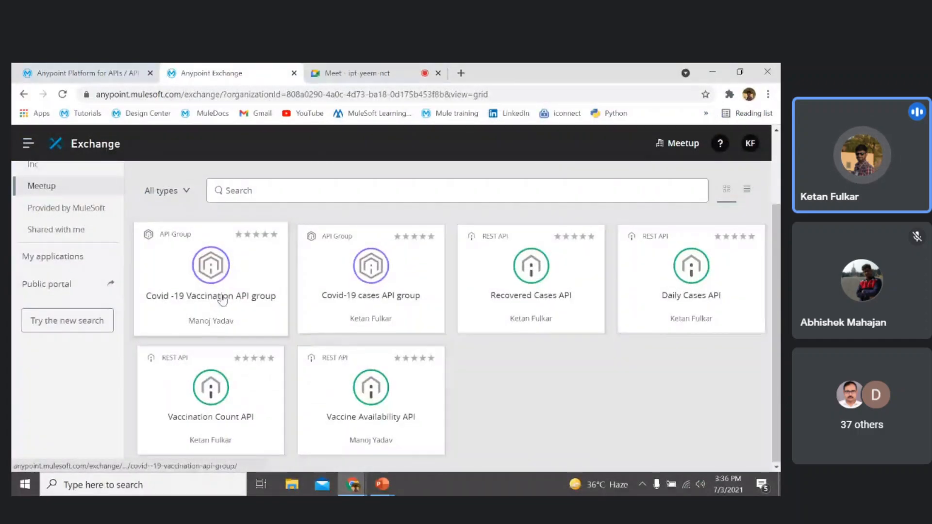
scroll(221, 306, up, 2)
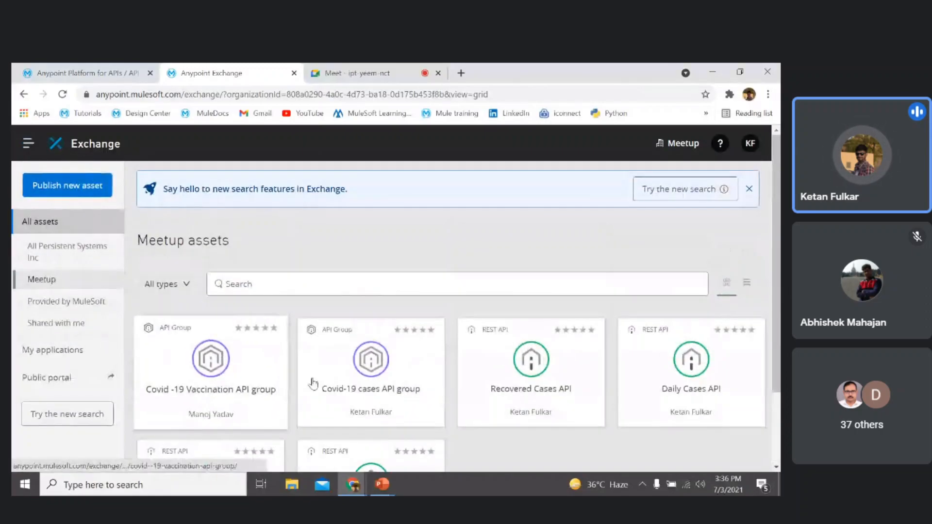
- Open the public developer portal, examine which assets it lists, and return to the Meetup assets in Exchange
click(65, 379)
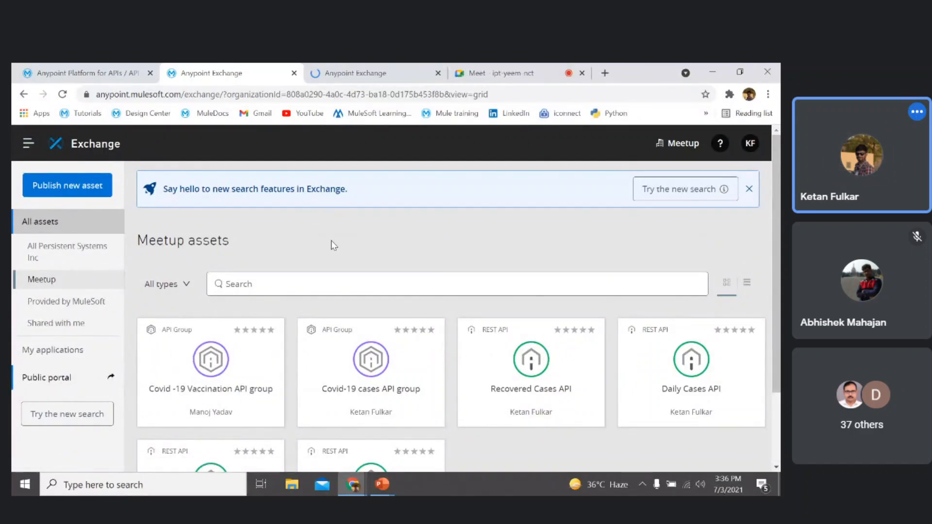
click(320, 73)
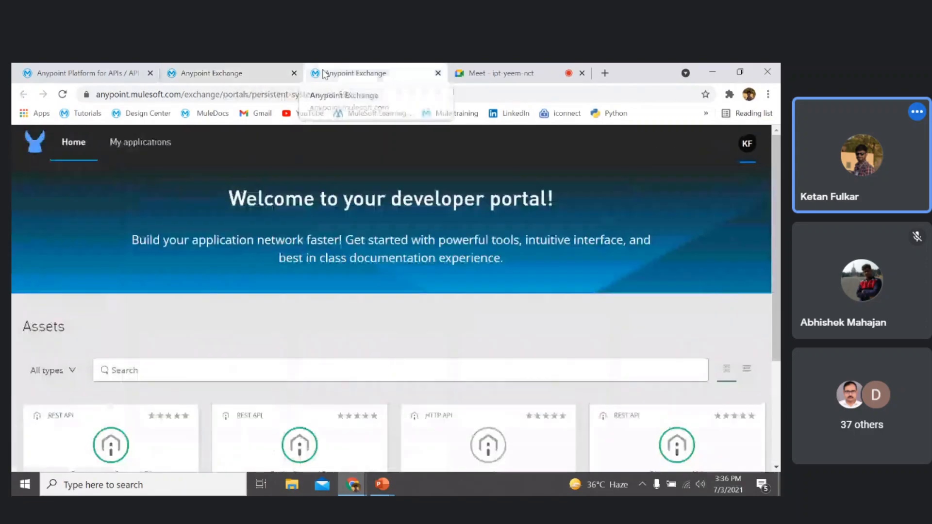
scroll(229, 217, down, 2)
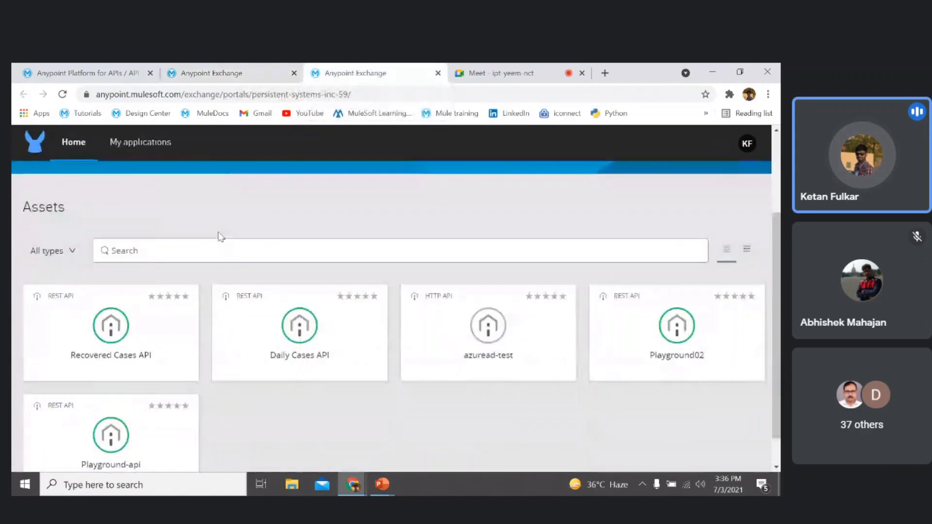
scroll(222, 236, up, 1)
scroll(222, 236, down, 1)
scroll(312, 265, down, 1)
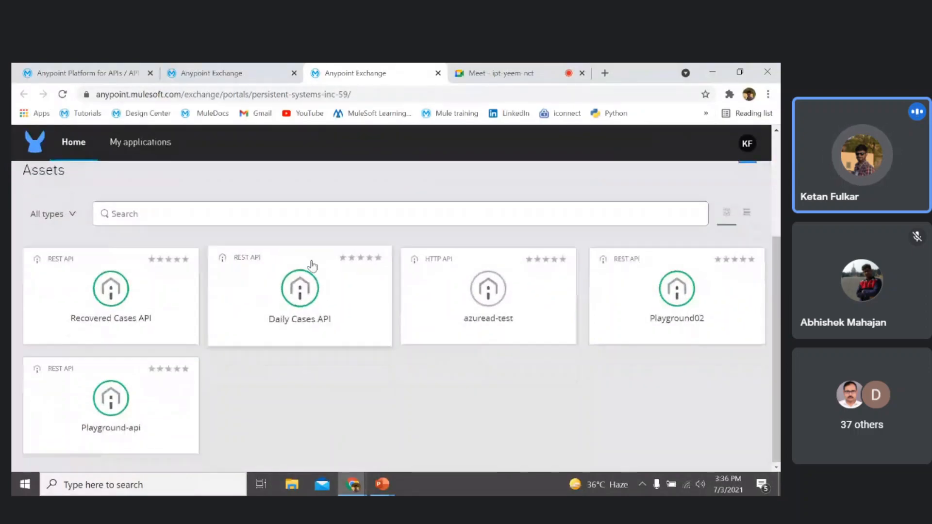
scroll(198, 244, up, 3)
scroll(324, 312, down, 2)
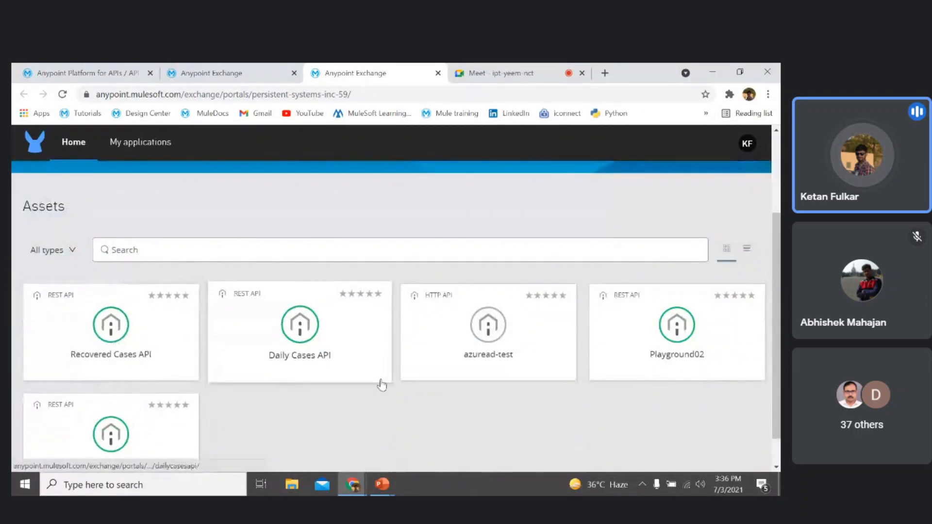
scroll(491, 416, down, 1)
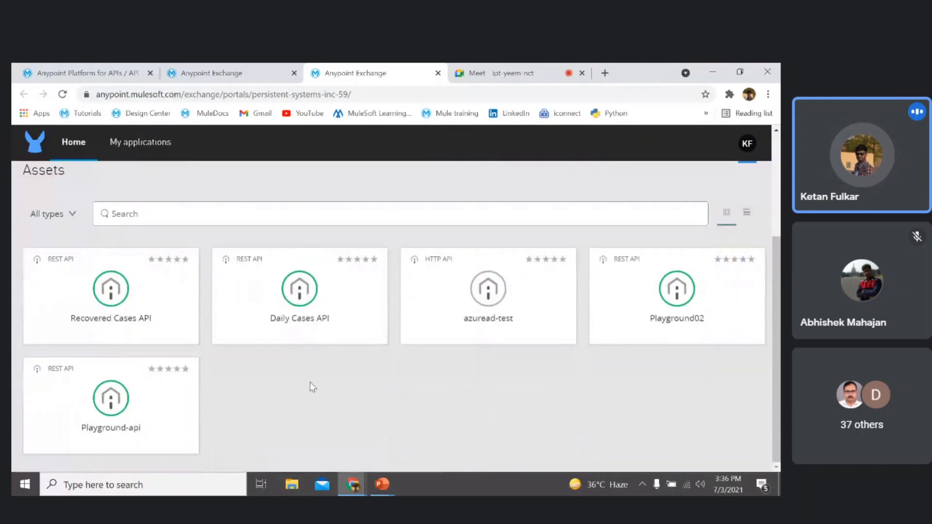
click(250, 70)
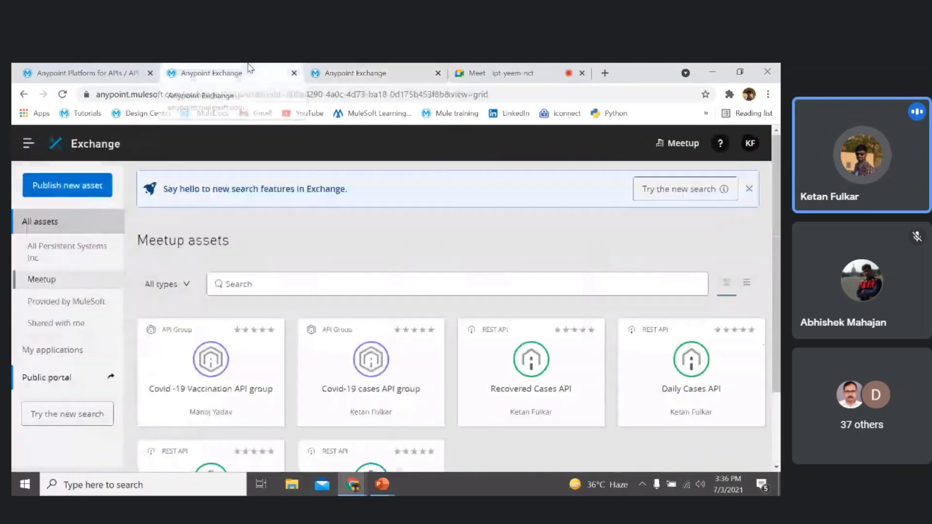
- Share v1 of the Covid -19 Vaccination API group publicly from its Exchange page and save the sharing change
click(200, 362)
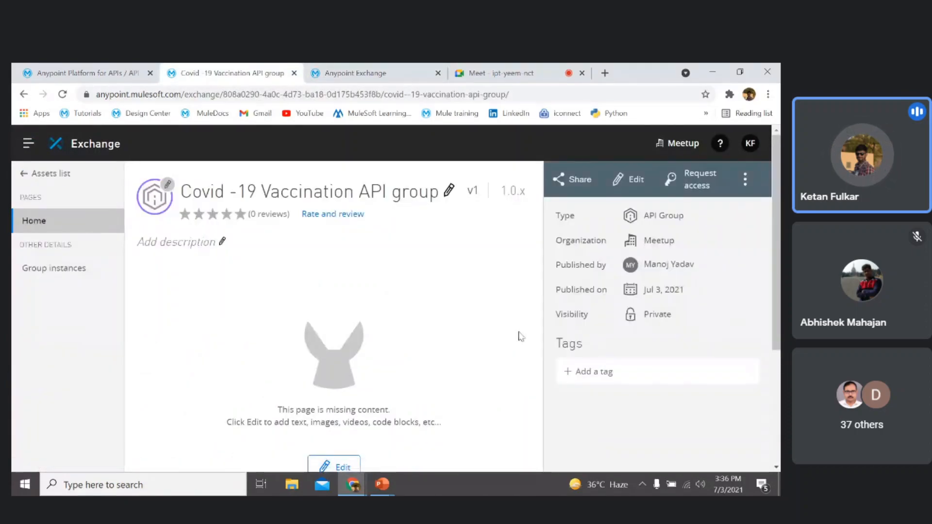
click(568, 184)
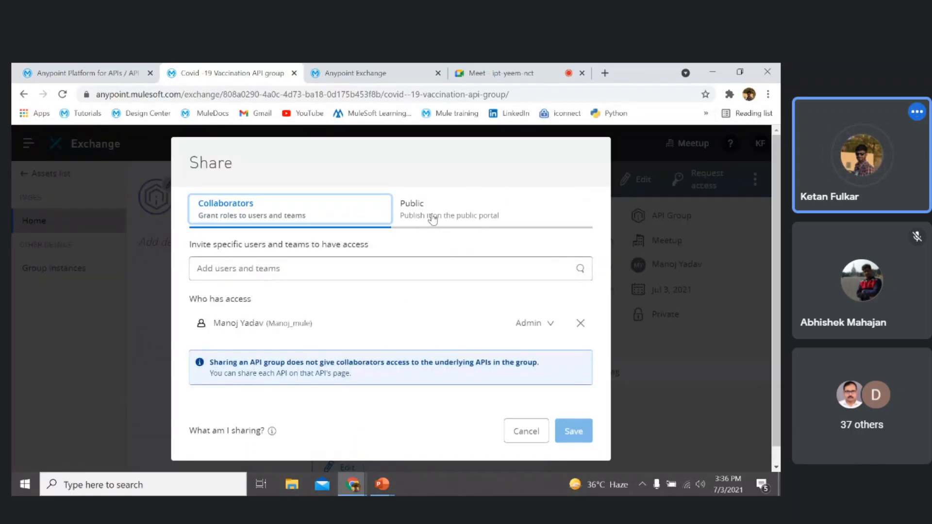
click(433, 220)
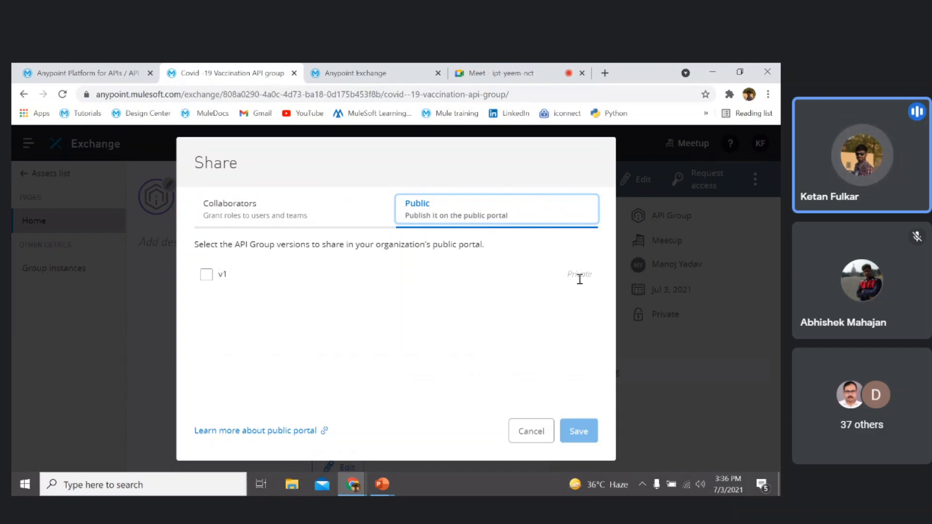
click(211, 277)
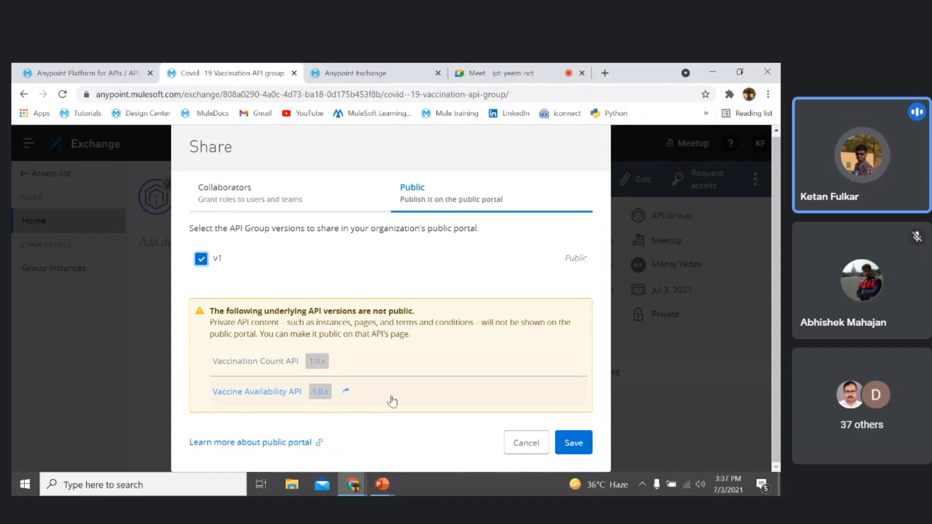
click(574, 446)
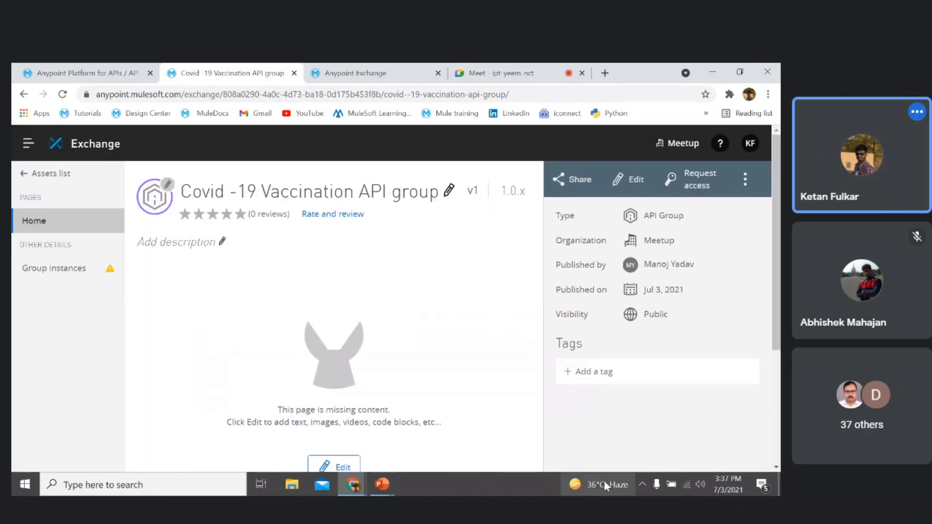
- Refresh the public portal, open the Covid -19 Vaccination API group there and check its group instances
click(367, 70)
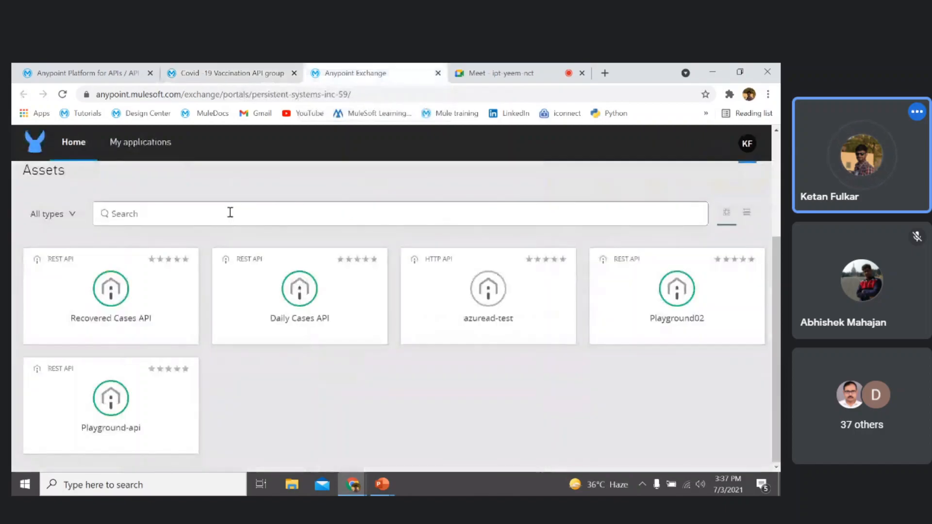
click(63, 94)
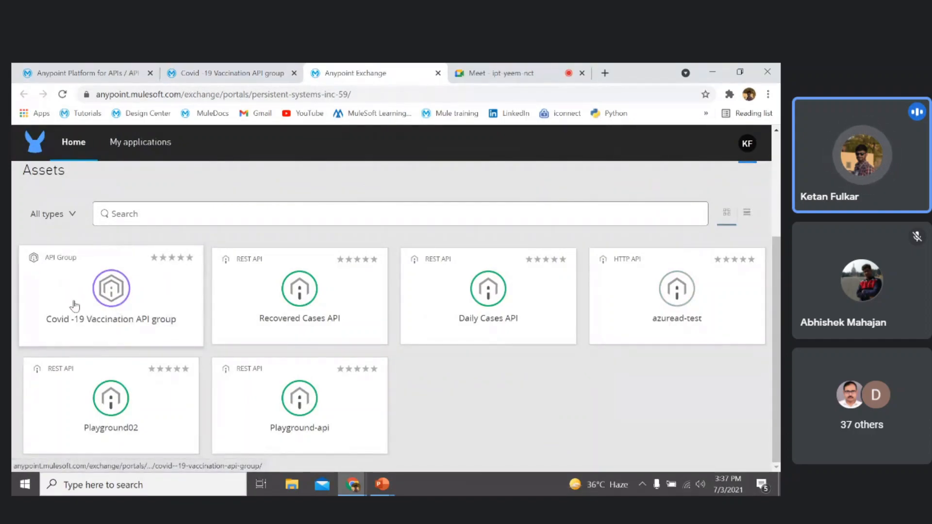
click(117, 294)
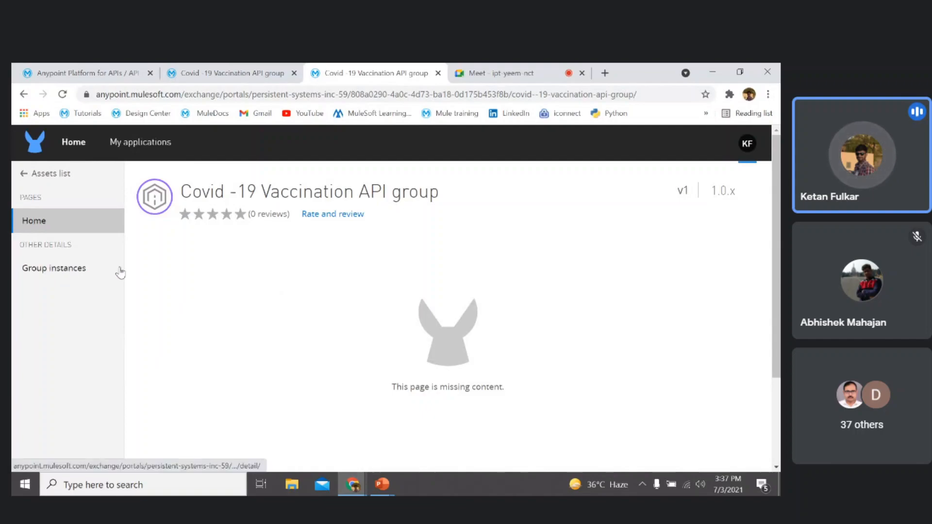
click(80, 270)
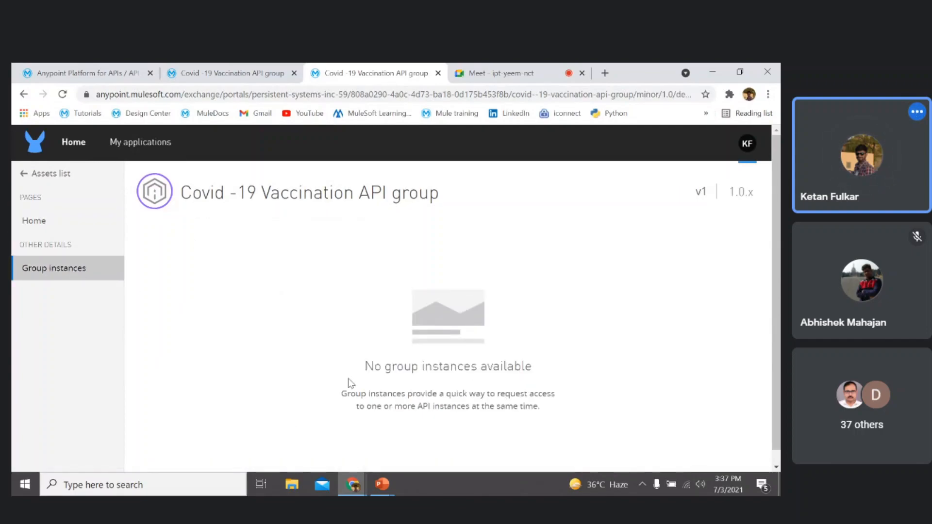
drag(367, 367, 556, 375)
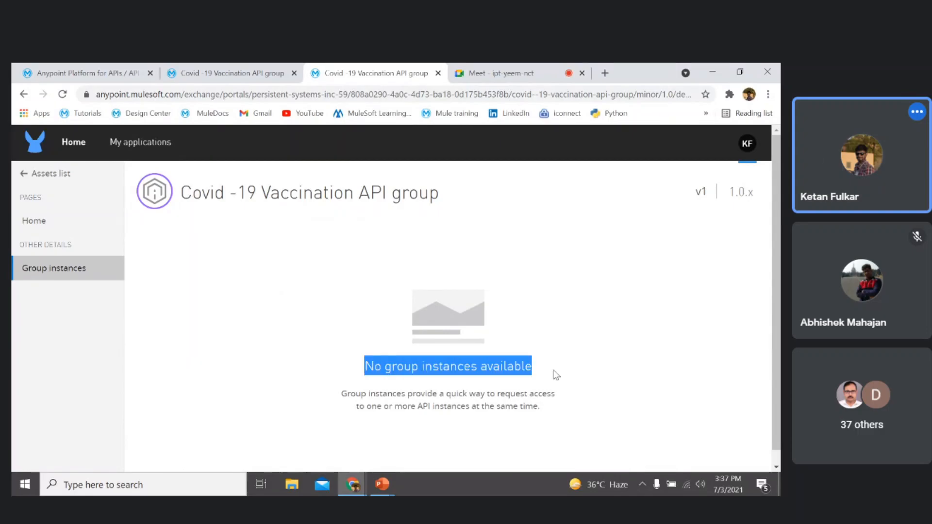
- Return to the API group in Exchange and inspect its group instances, including the DEV instance's details
click(261, 64)
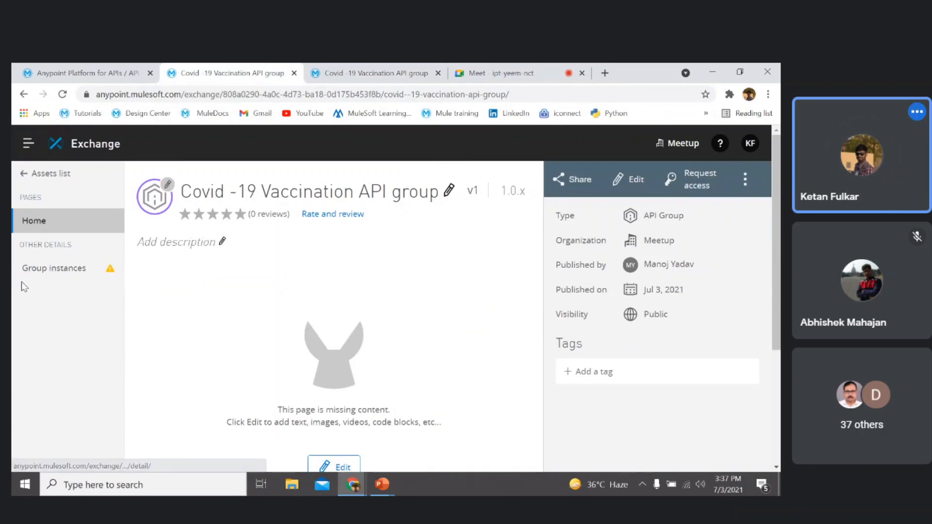
click(78, 268)
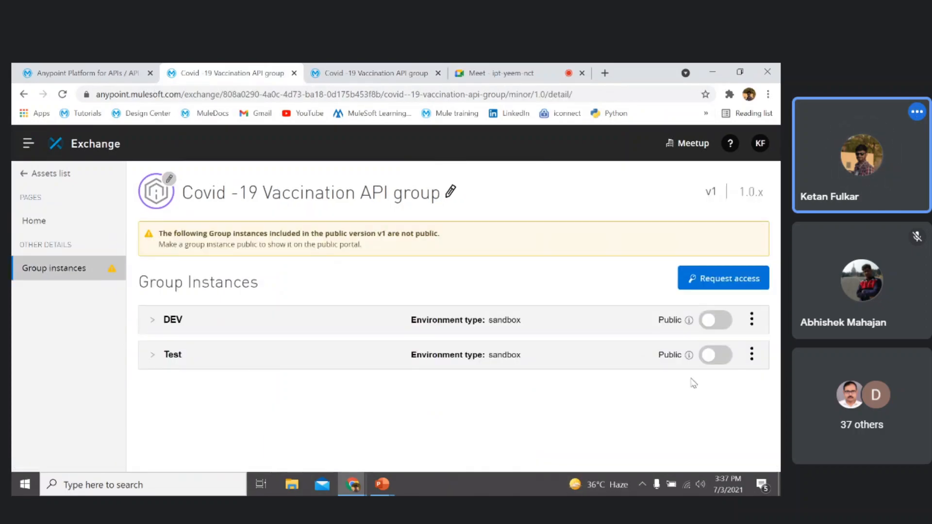
click(152, 320)
click(152, 320)
- Switch API Manager to the DEV environment and open the Covid -19 Vaccination API group's DEV instance
click(97, 74)
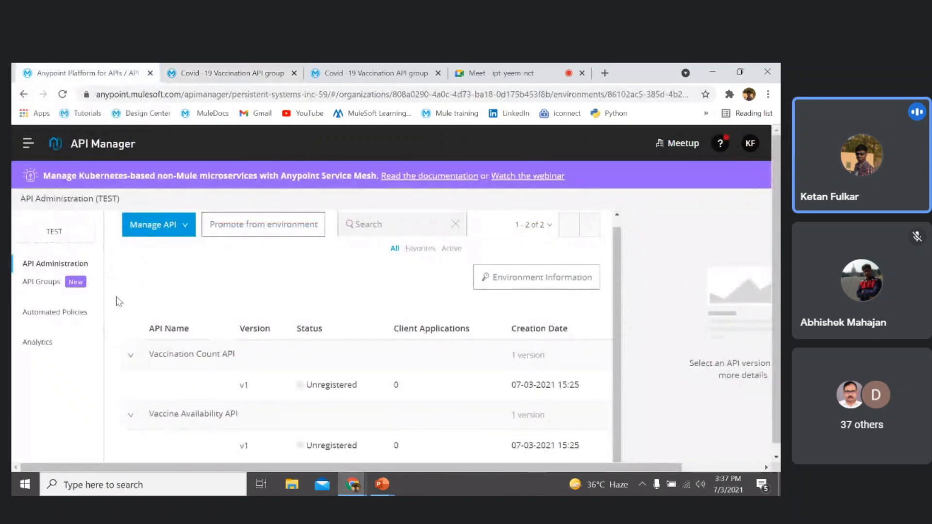
click(53, 233)
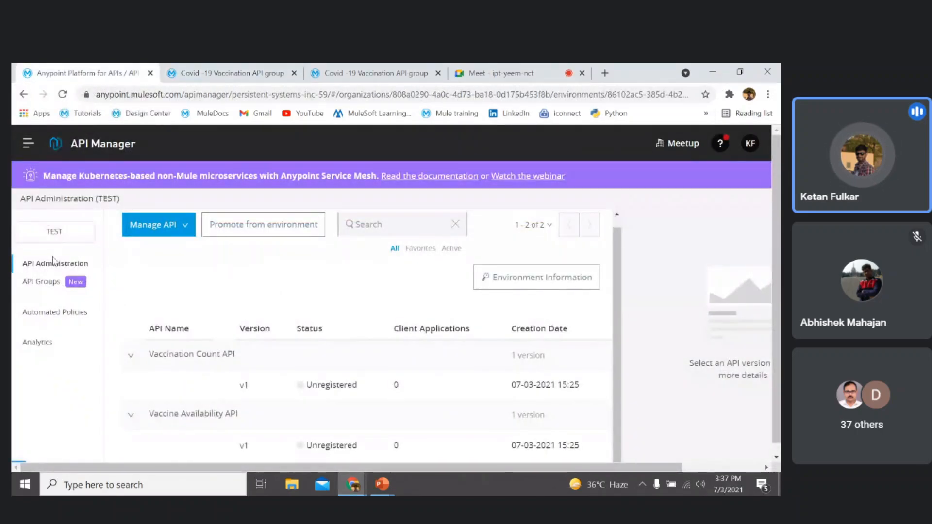
click(282, 245)
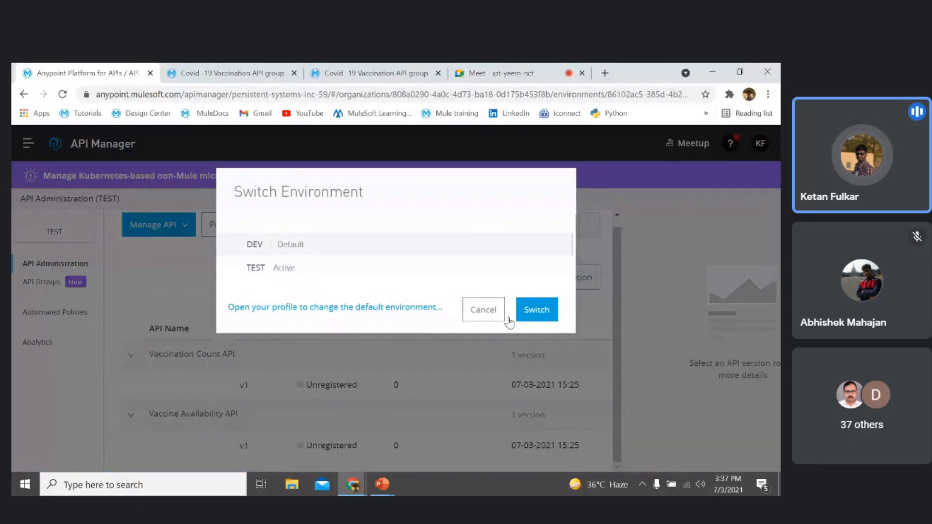
click(536, 310)
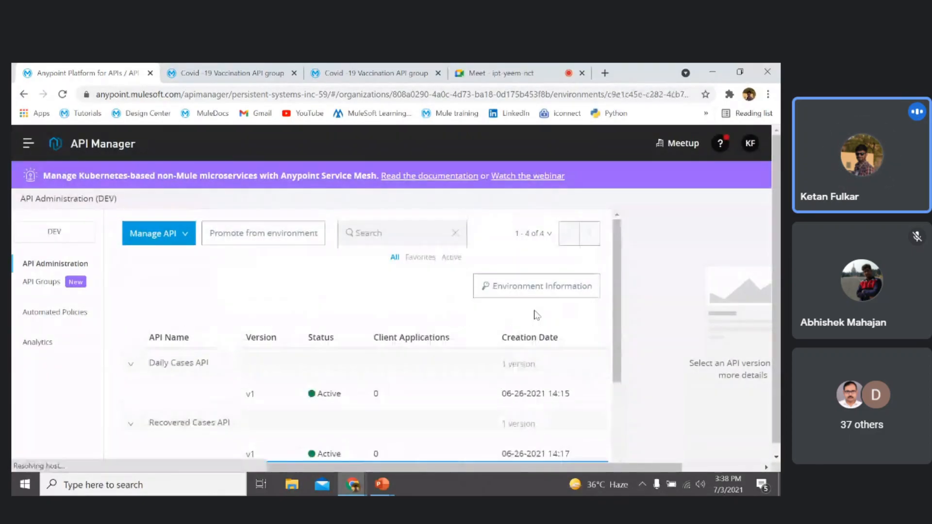
click(44, 284)
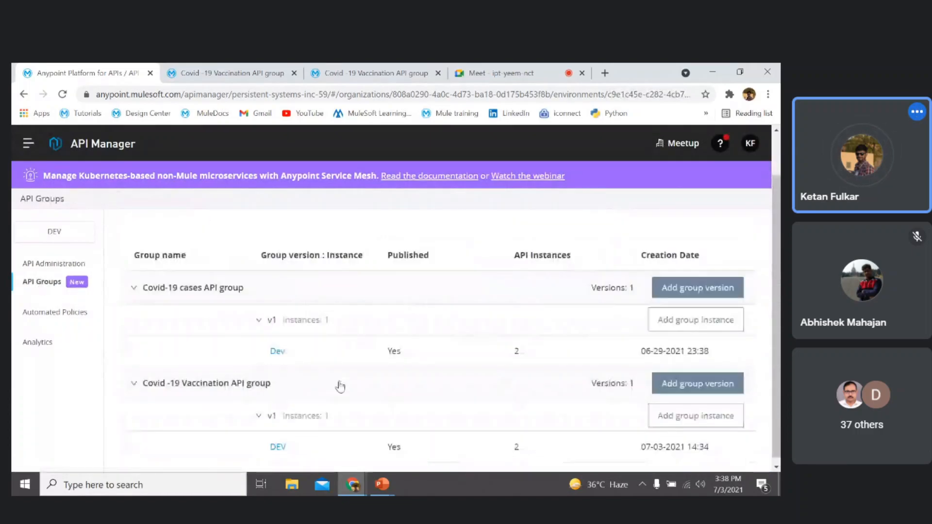
scroll(202, 358, down, 1)
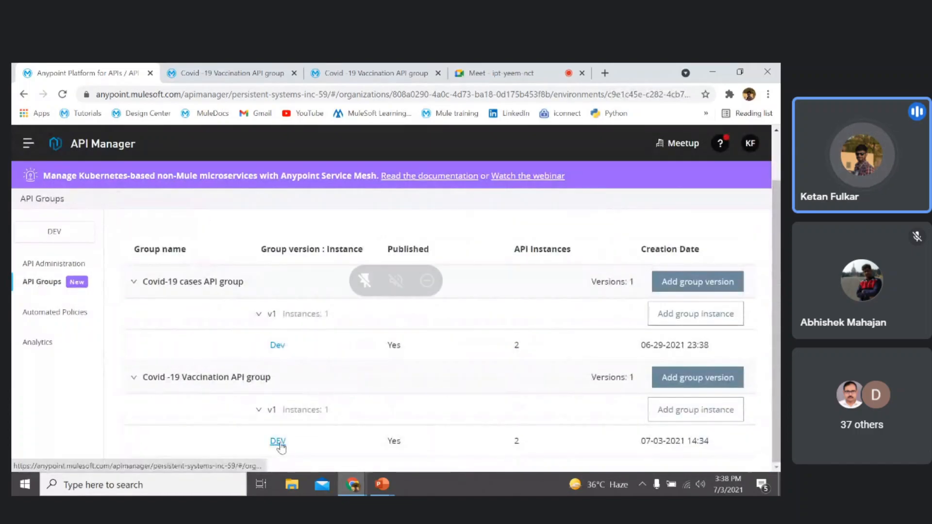
click(278, 441)
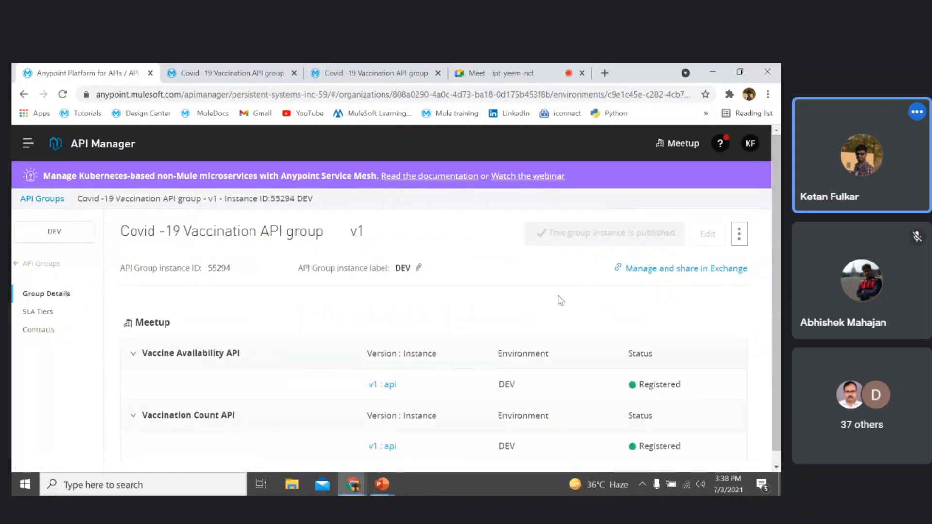
- Examine the DEV group instance's underlying API instances and the management actions available for it
scroll(604, 304, down, 1)
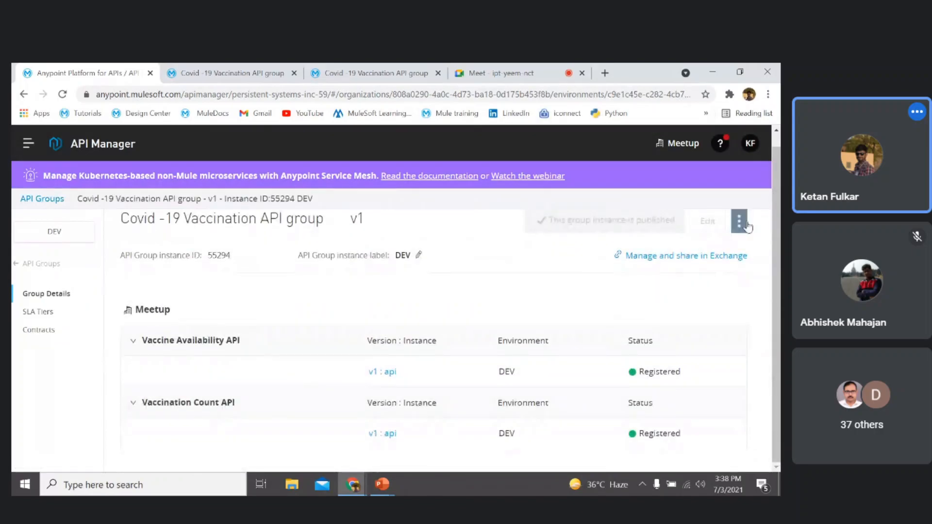
click(389, 373)
click(251, 74)
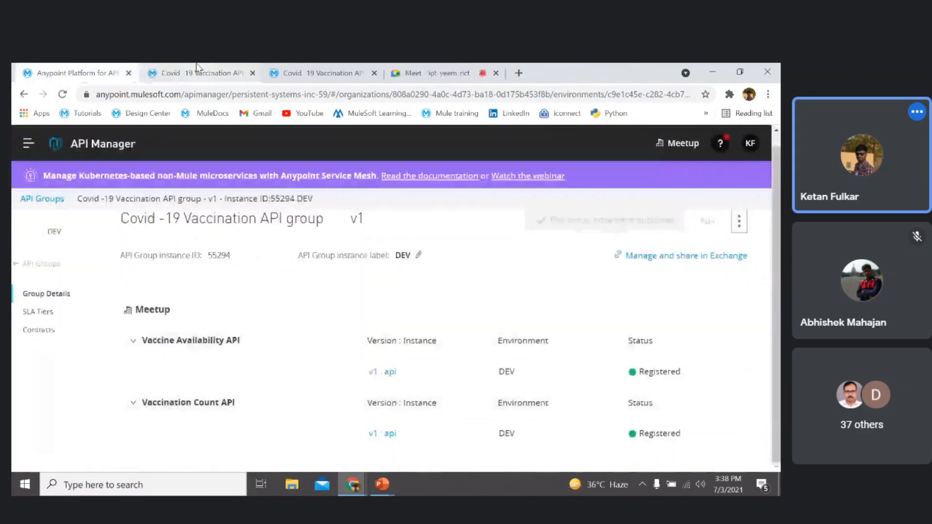
click(739, 222)
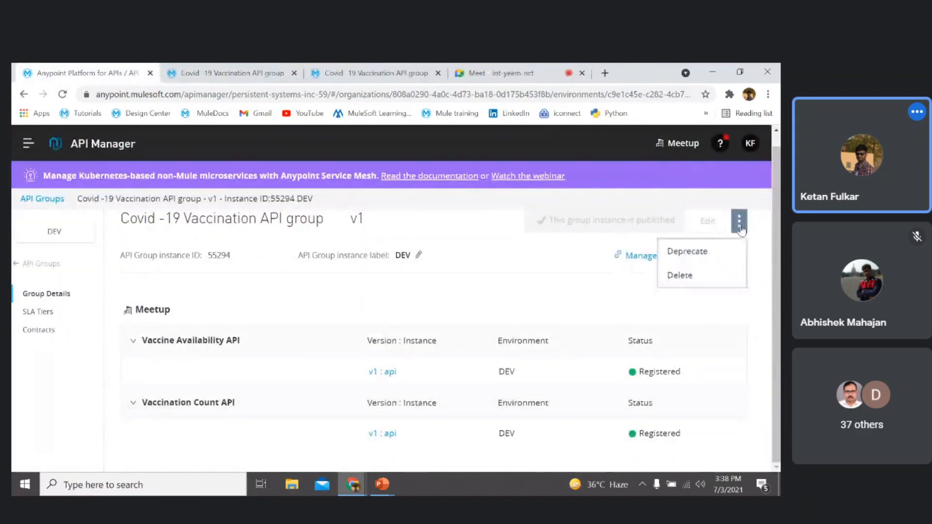
click(607, 287)
scroll(512, 290, up, 1)
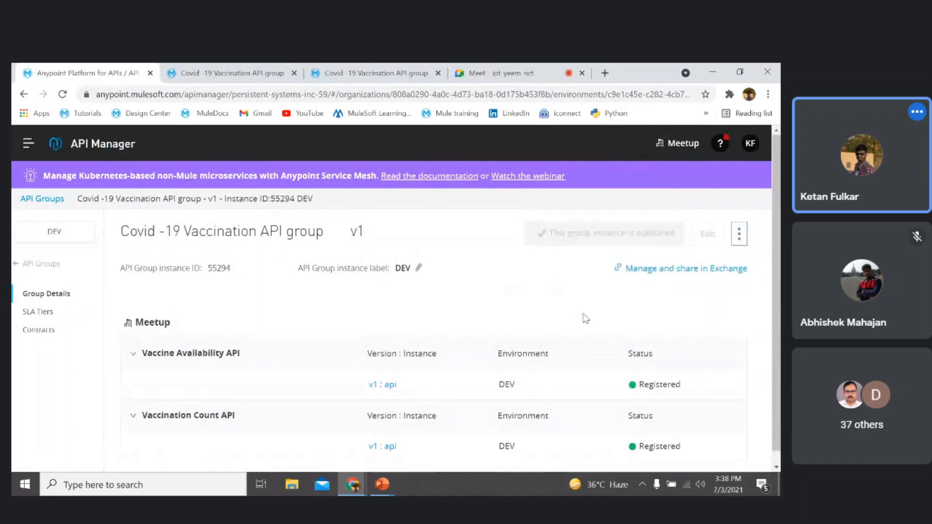
scroll(586, 318, down, 1)
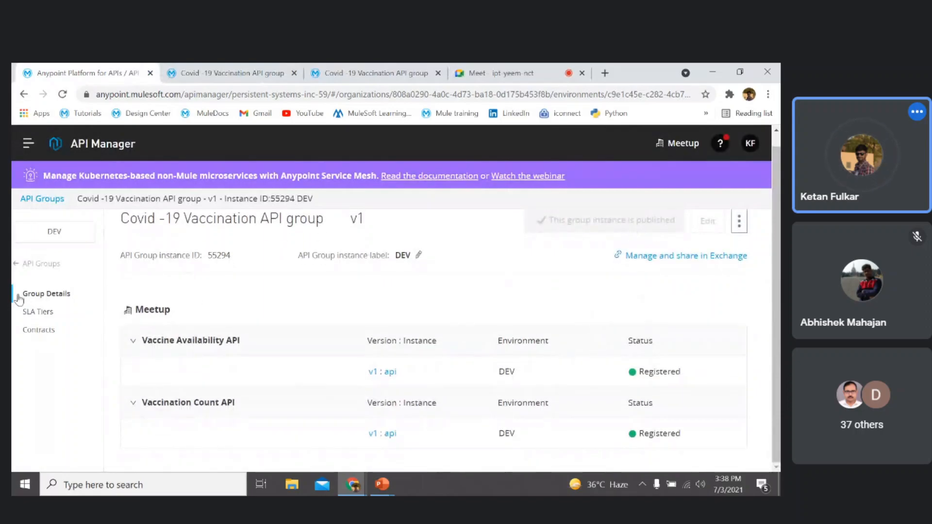
- Go back to the API group's instances in Exchange, make the DEV instance public and highlight the notice about its underlying APIs
click(204, 70)
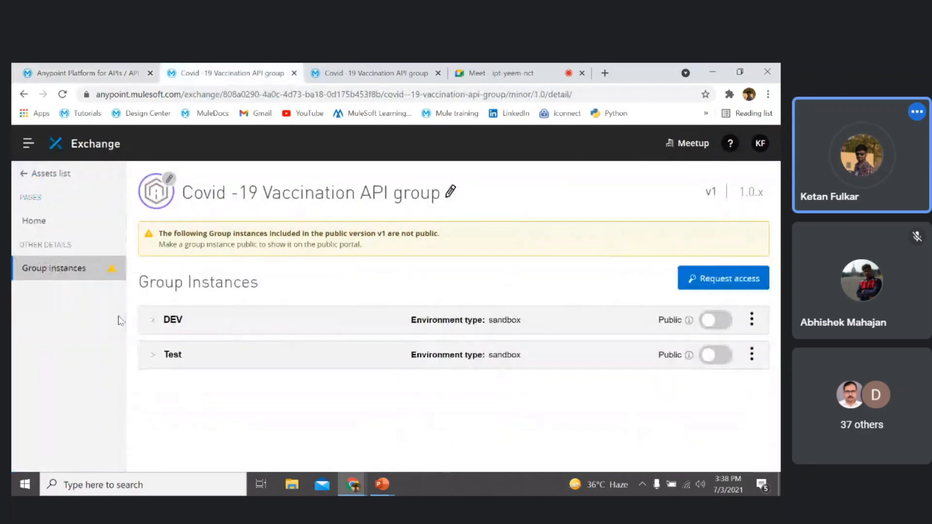
click(367, 77)
click(88, 72)
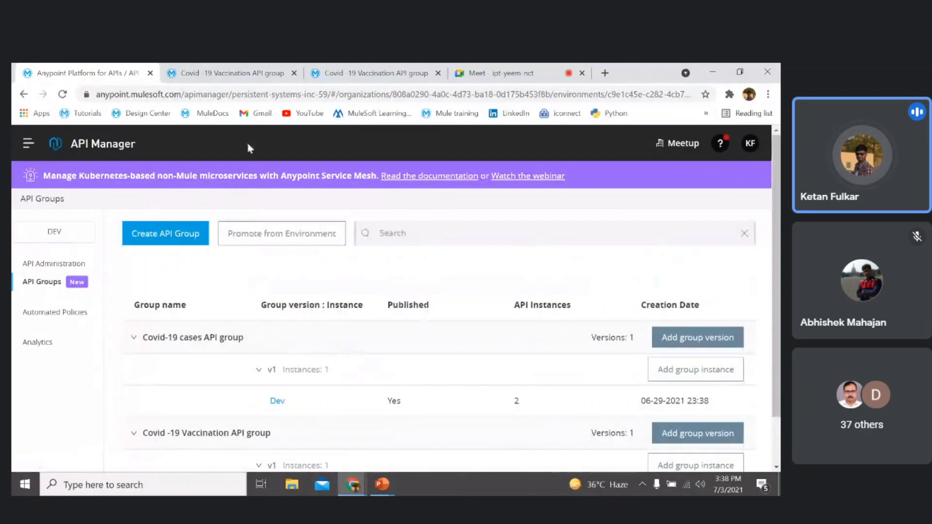
click(226, 73)
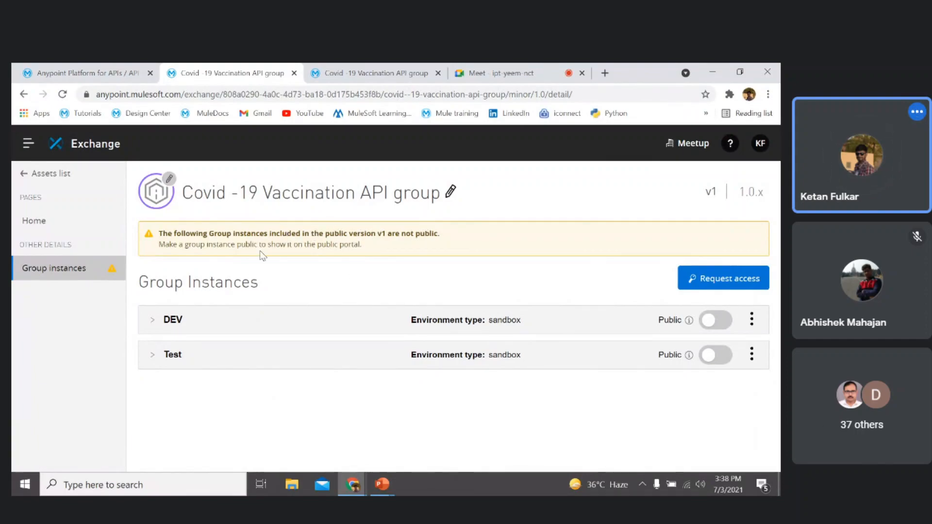
click(721, 322)
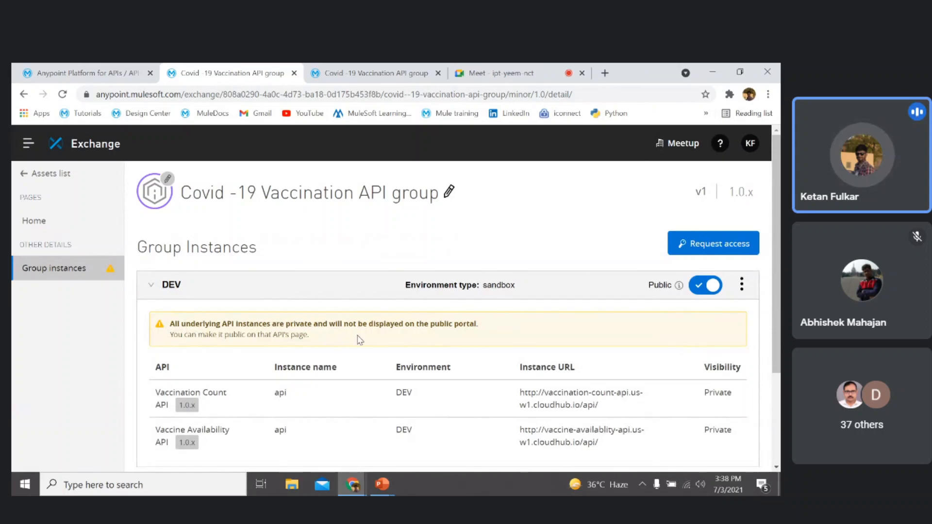
drag(313, 336, 173, 325)
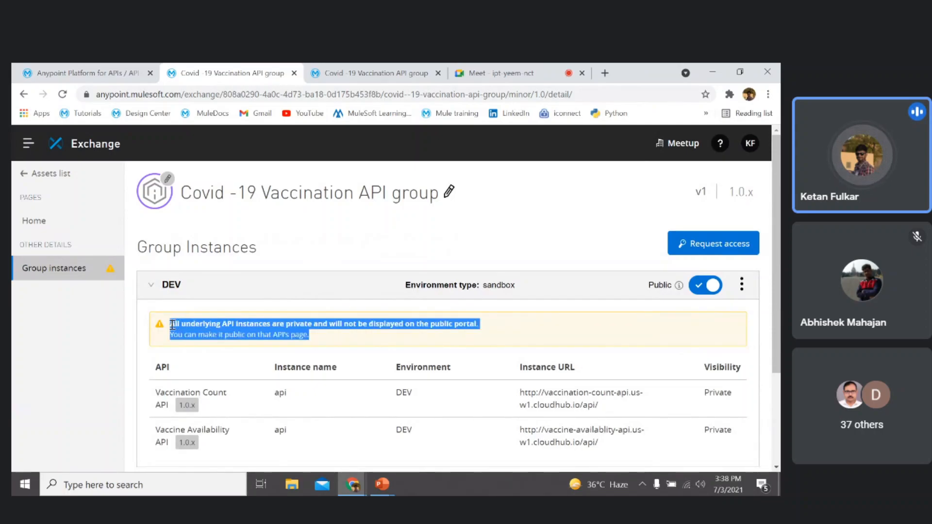
- Refresh the group instances page on the public portal and check what the DEV instance lists
click(387, 72)
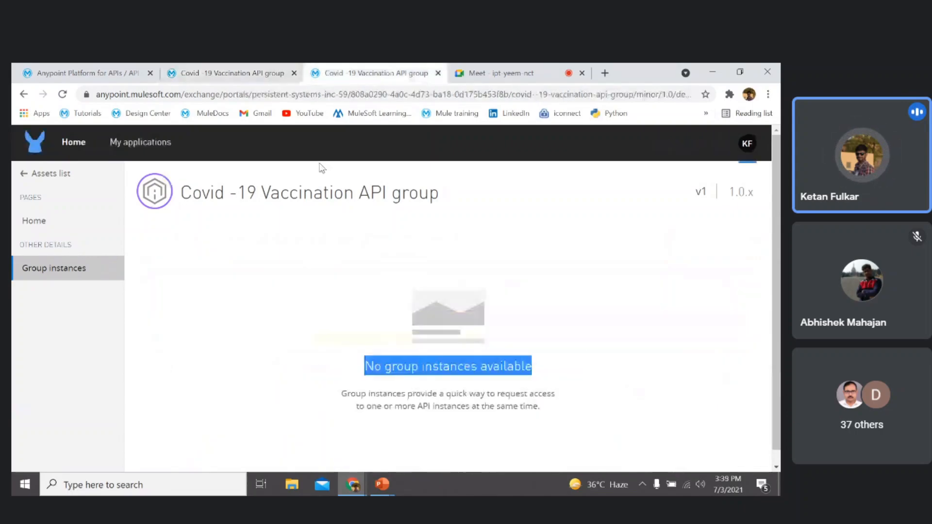
click(62, 95)
click(62, 96)
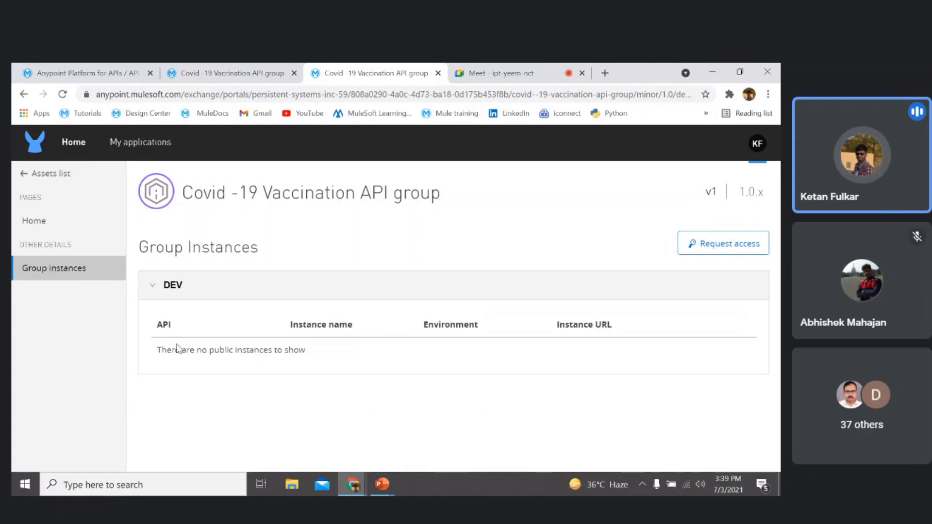
drag(161, 349, 316, 357)
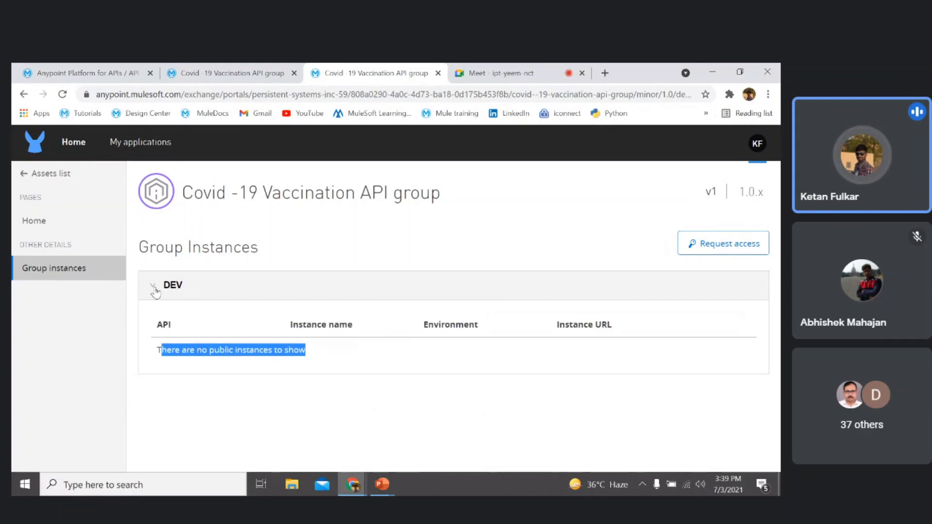
- Return to Exchange and review the visibility of the APIs underlying the DEV group instance
click(241, 65)
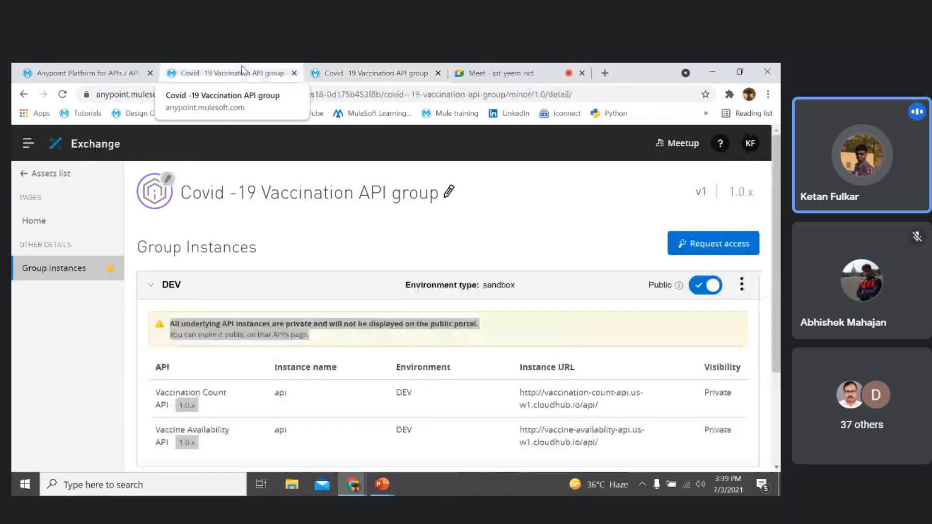
scroll(432, 389, down, 1)
scroll(433, 389, down, 1)
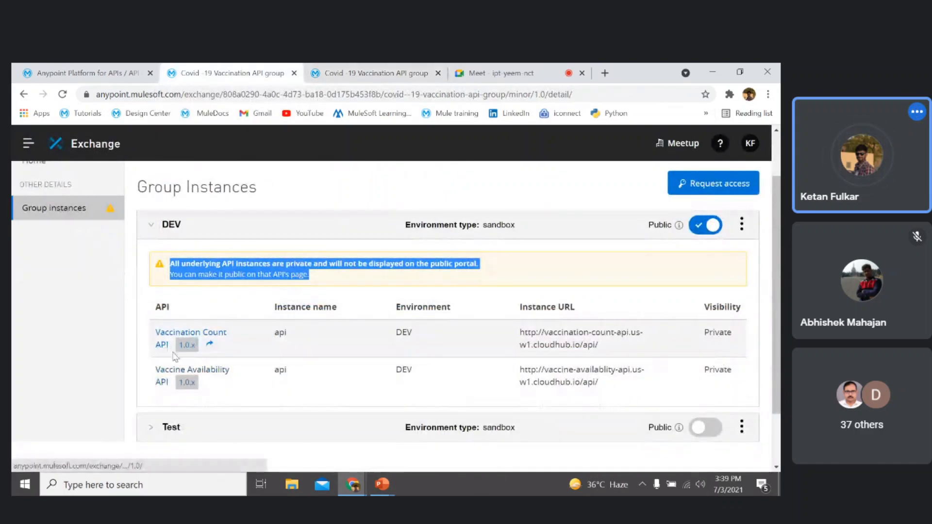
click(175, 264)
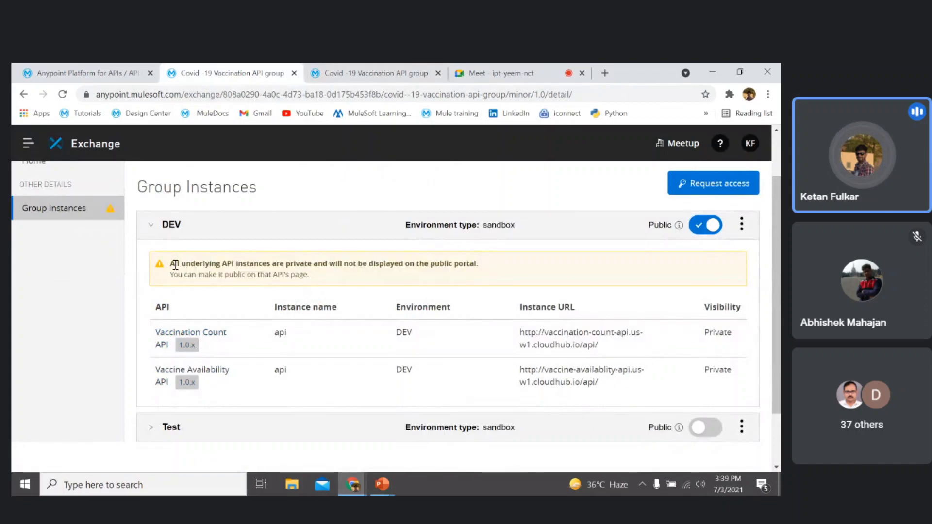
- Highlight the notice in the DEV group instance about its private underlying API instances
drag(172, 263, 494, 275)
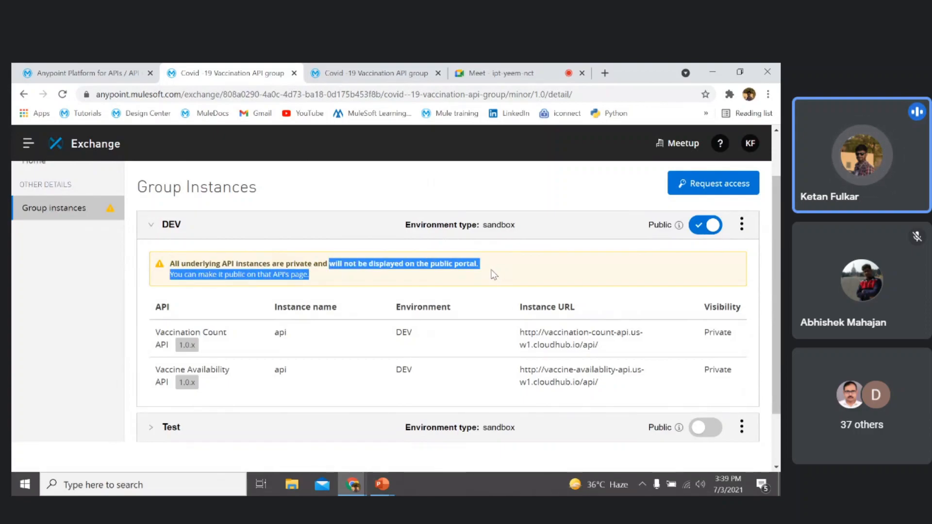
click(315, 275)
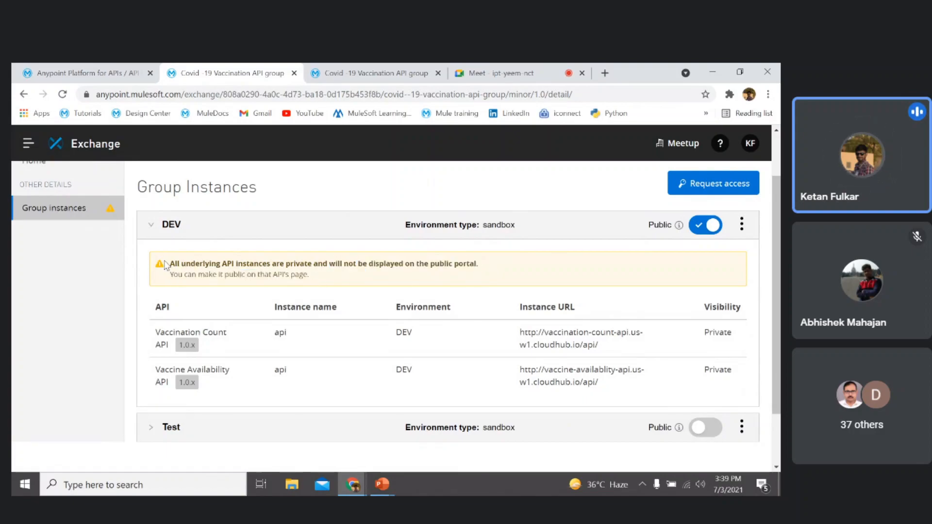
drag(170, 266, 318, 282)
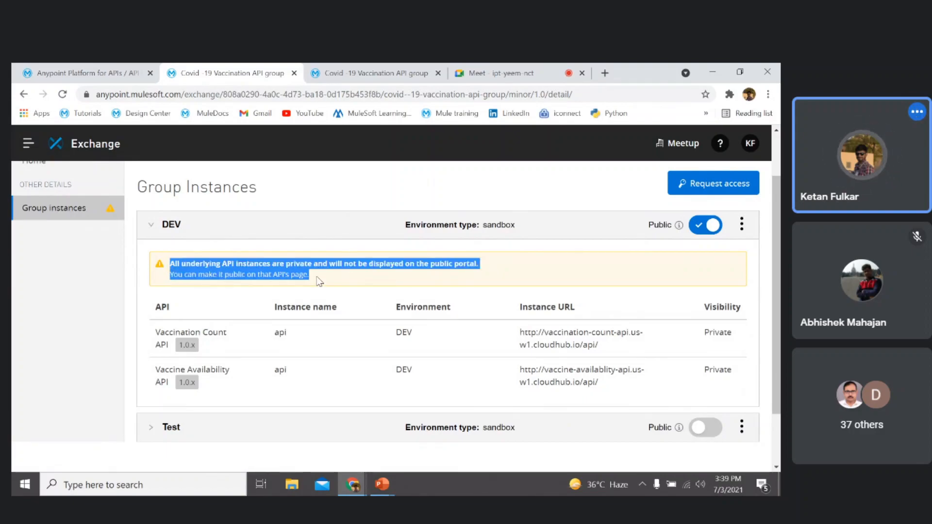
click(214, 275)
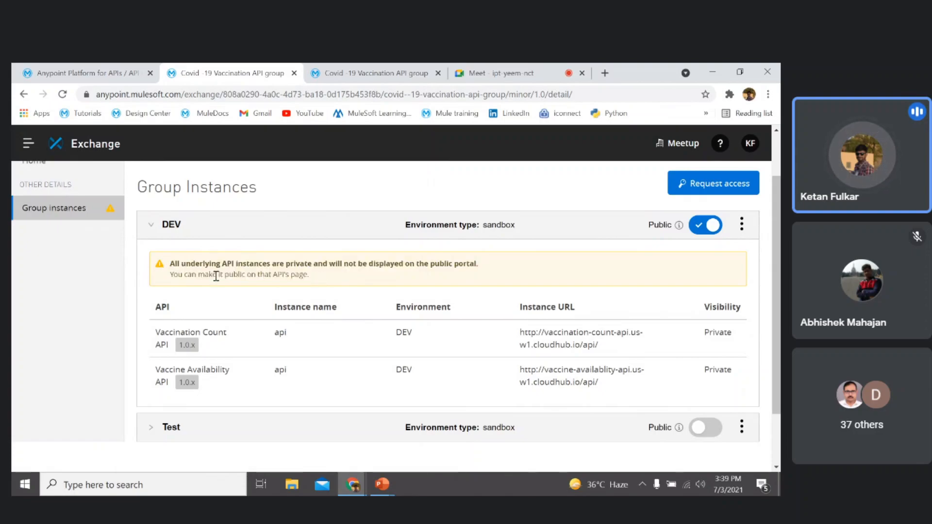
- Open the Vaccination Count API and Vaccine Availability API pages in separate browser tabs, ending on the Vaccination Count API
click(209, 343)
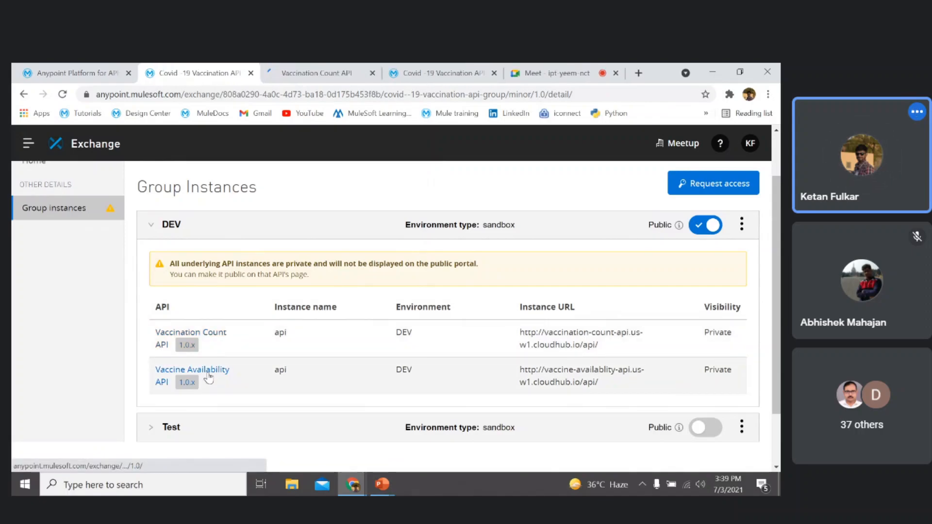
ctrl+click(209, 374)
key(ctrl+Tab)
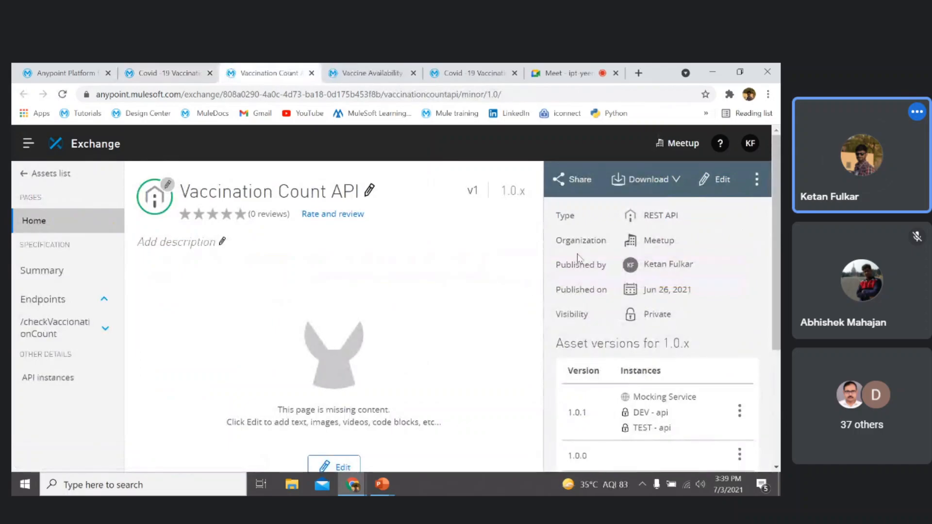
- Share version v1 of the Vaccination Count API on the public portal and save the change
click(560, 185)
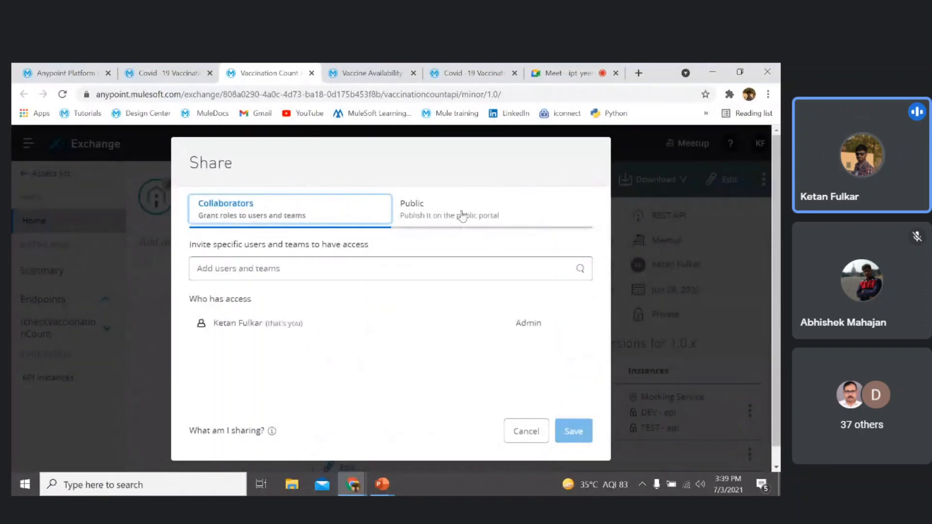
click(431, 203)
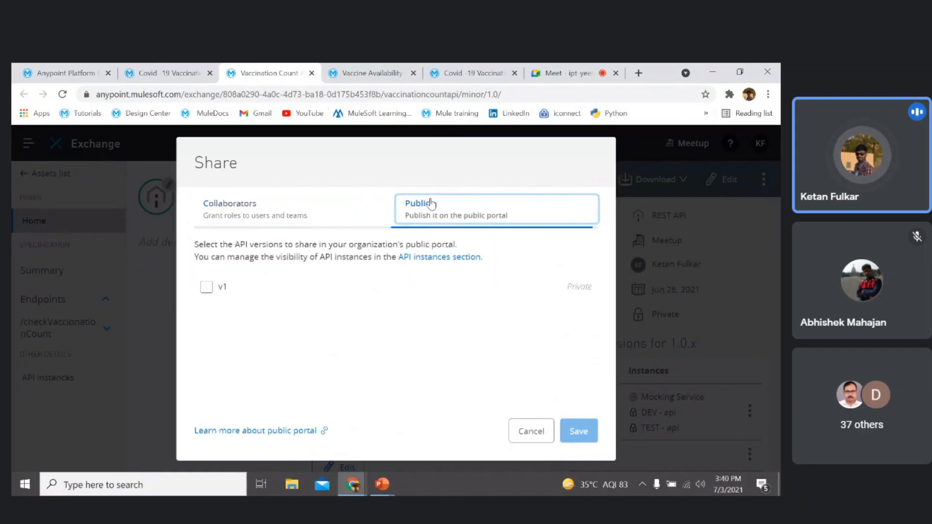
click(207, 288)
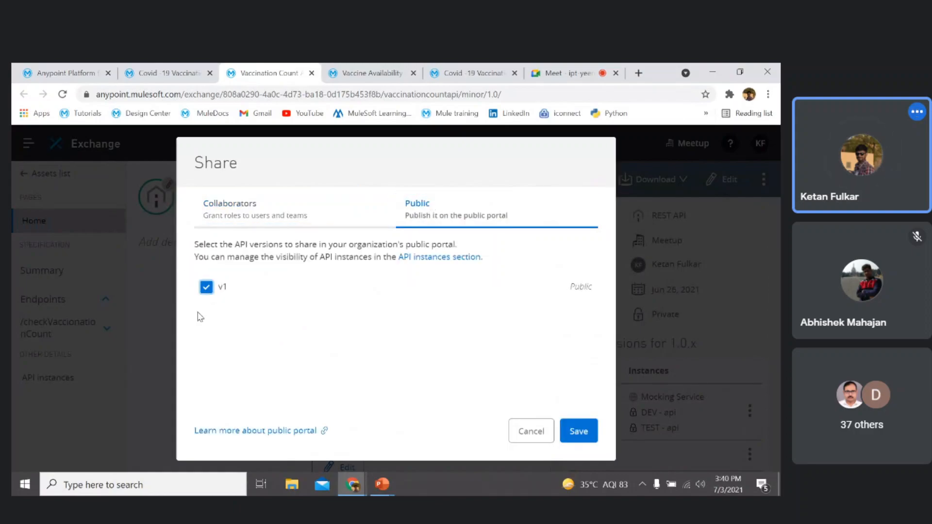
click(579, 431)
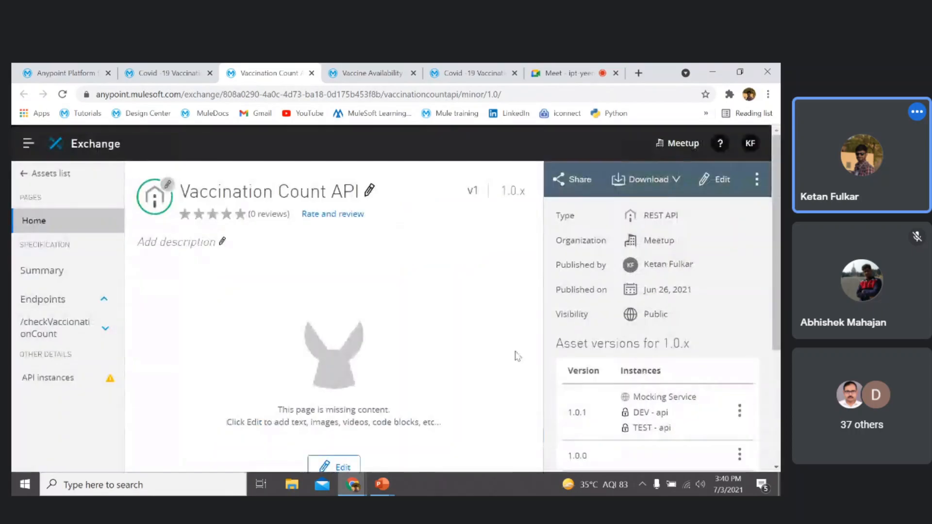
- Share version v1 of the Vaccine Availability API on the public portal and save the change
key(ctrl+Tab)
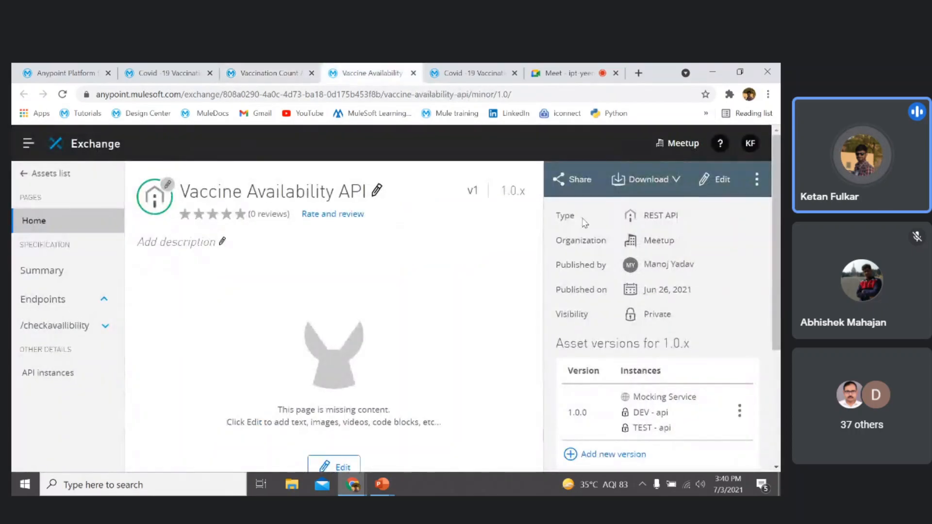
click(572, 180)
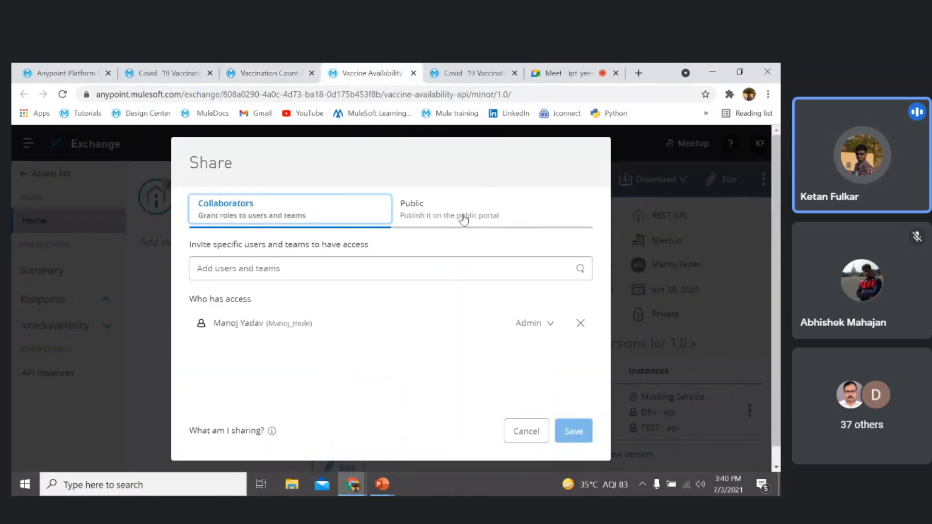
click(468, 221)
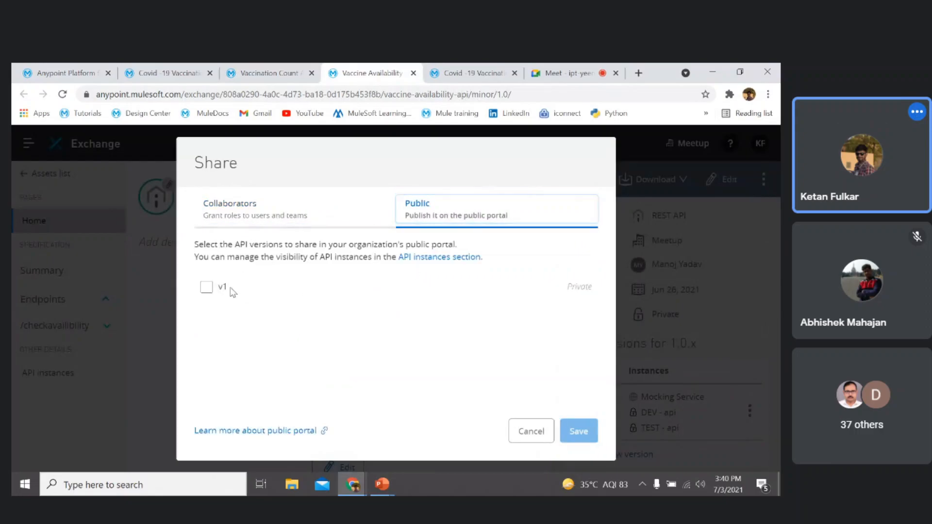
click(207, 287)
click(573, 430)
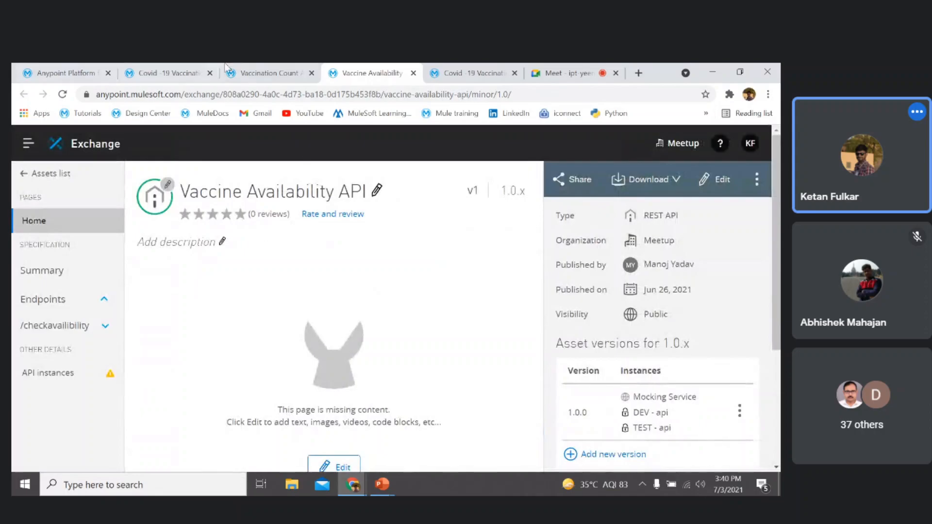
- Refresh the API group's instances page on the public portal and highlight what is listed under DEV
click(187, 70)
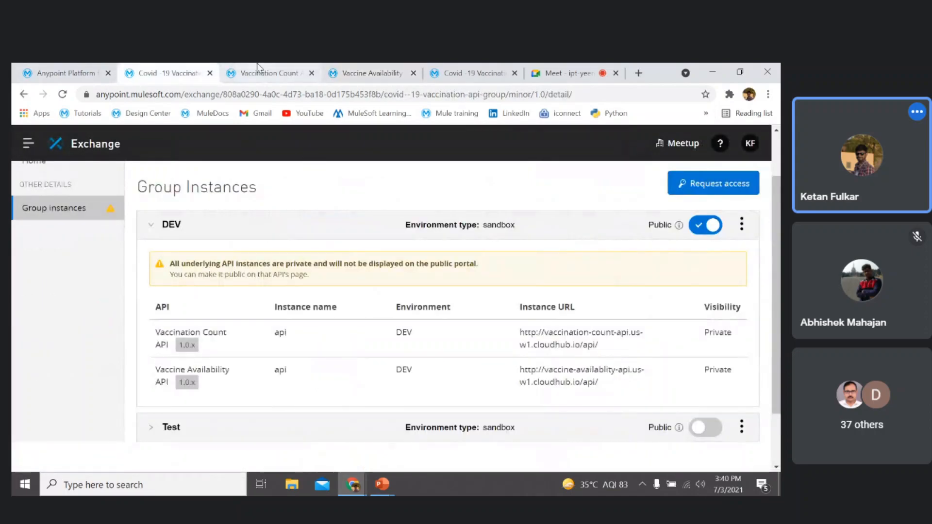
click(347, 71)
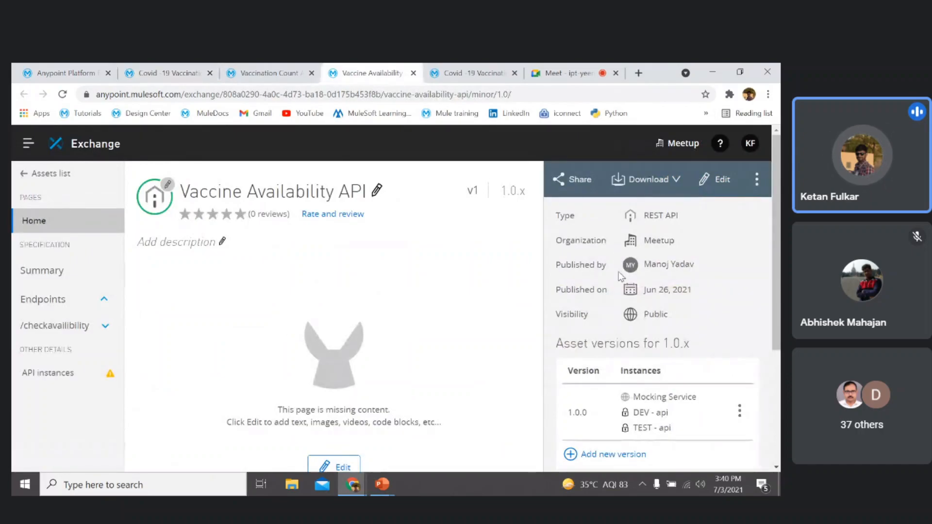
click(268, 71)
click(446, 68)
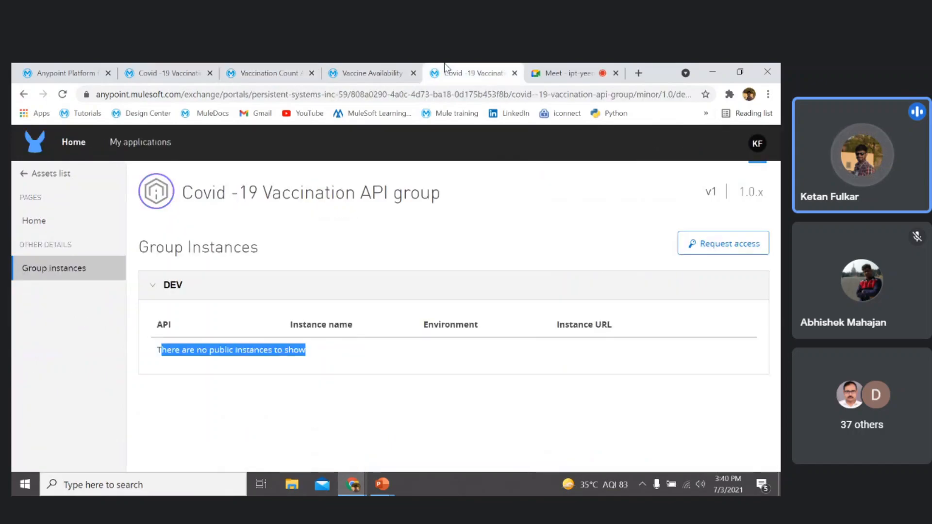
click(63, 95)
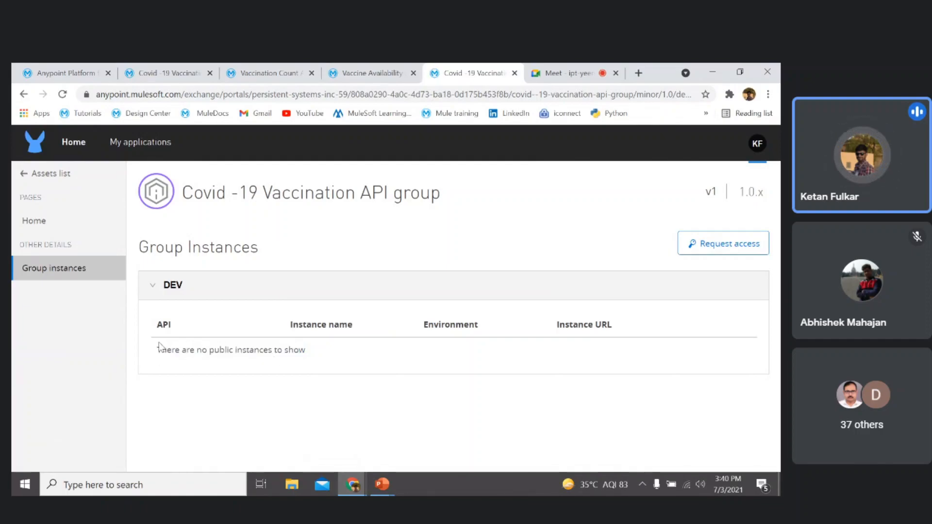
drag(157, 350, 308, 360)
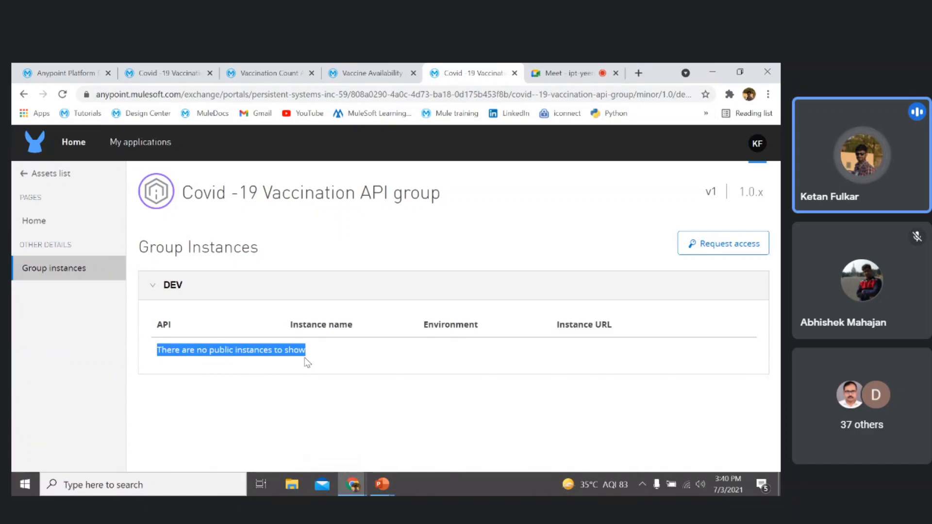
- Return to the API group's instances in Exchange and reload them to check the visibility of the underlying APIs
click(376, 69)
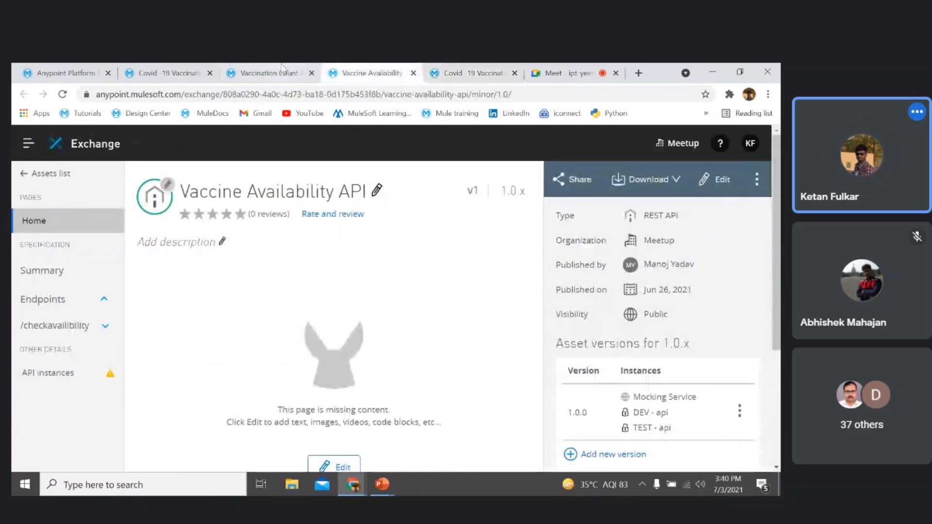
click(249, 73)
click(167, 73)
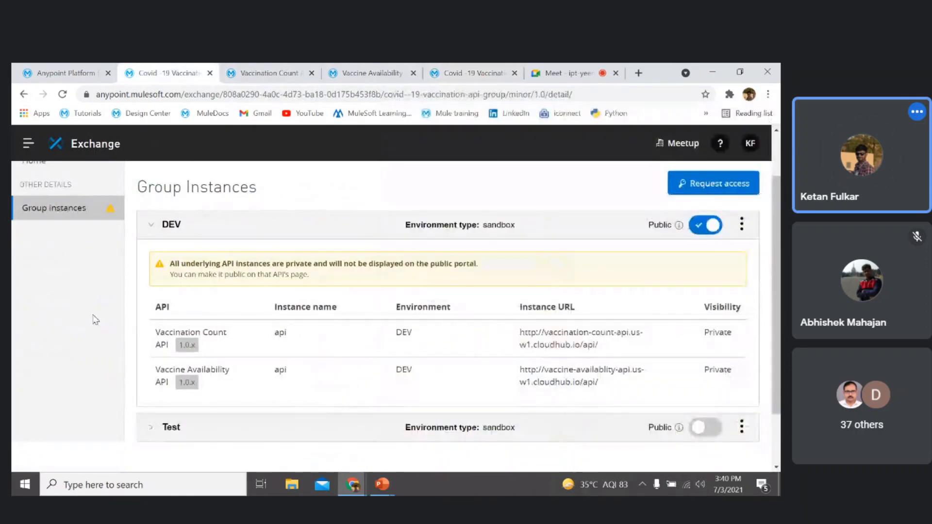
scroll(327, 330, down, 2)
click(62, 94)
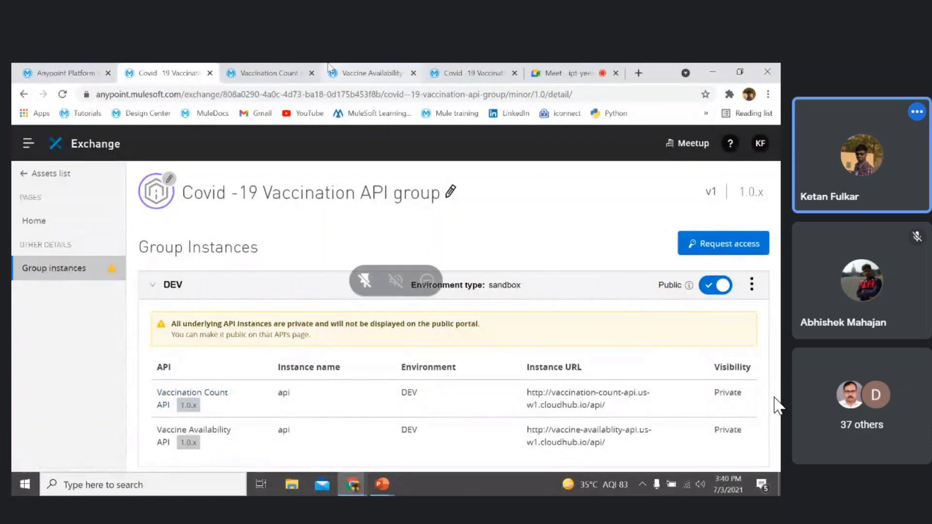
- Review the Vaccination Count API's visibility and instances, and compare them with the group's DEV listing on the public portal
click(270, 73)
scroll(79, 256, down, 3)
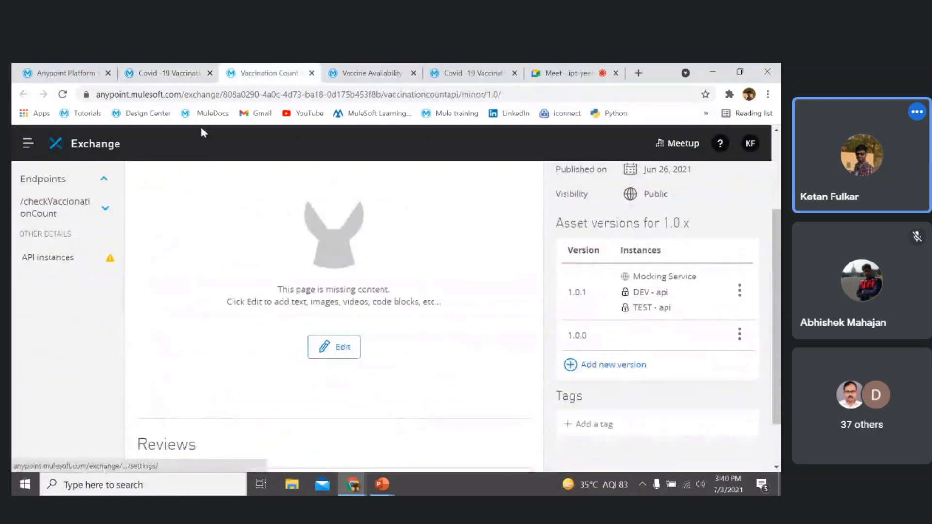
scroll(242, 165, up, 2)
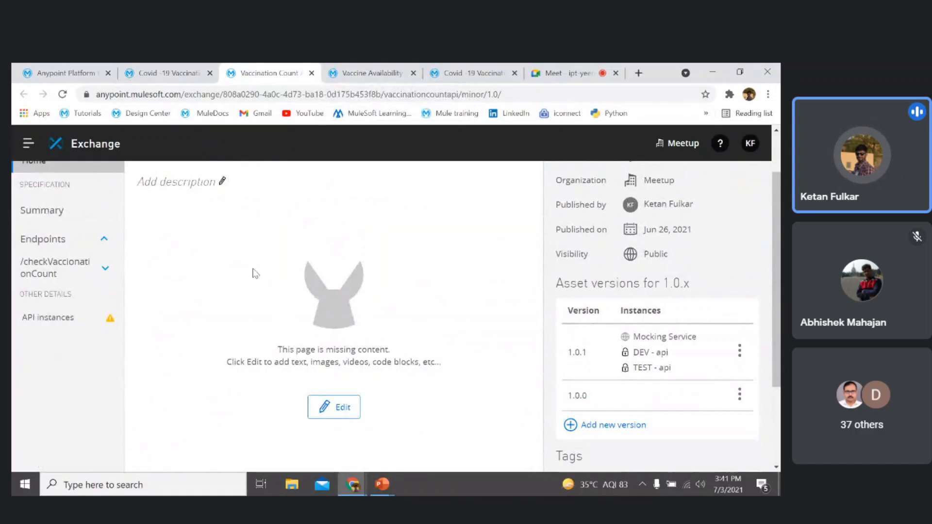
scroll(402, 240, up, 2)
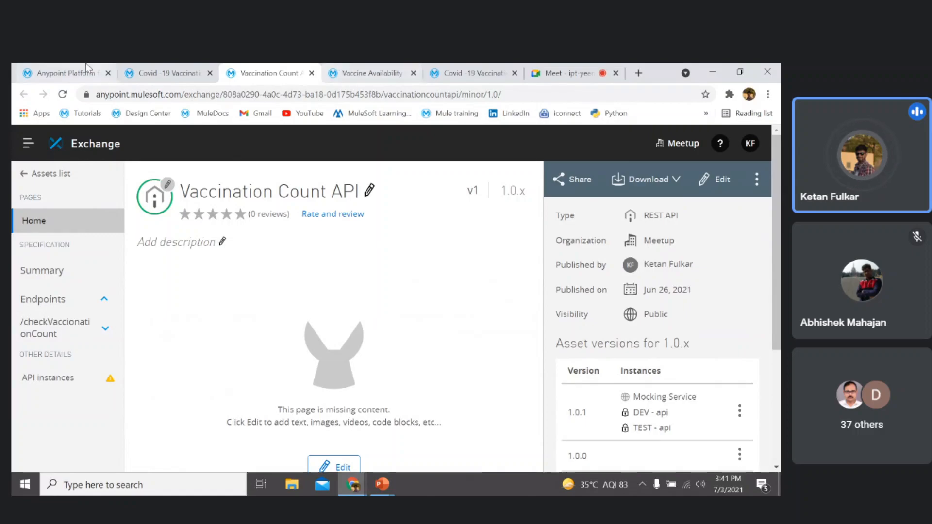
click(479, 73)
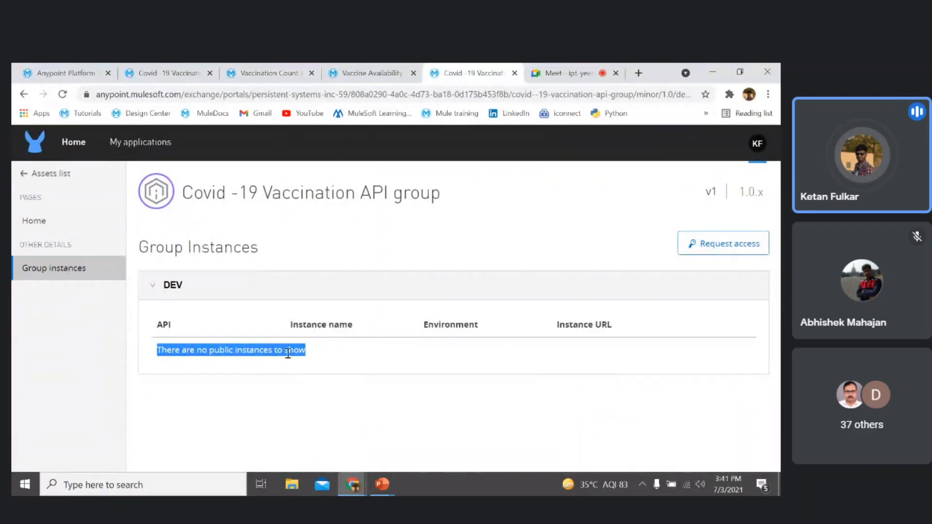
click(155, 70)
- Set the visibility of the Vaccination Count API's DEV instance to Public
click(257, 72)
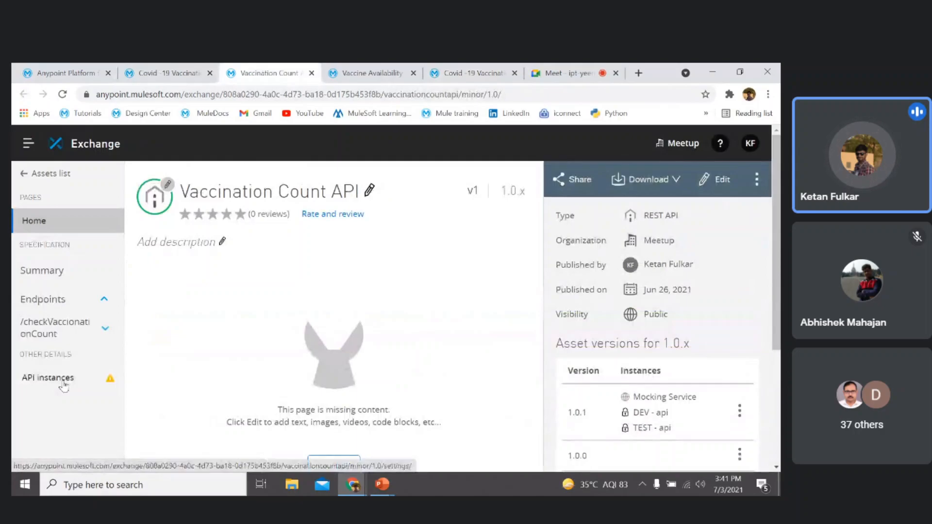
scroll(67, 386, down, 1)
scroll(67, 386, down, 2)
click(97, 318)
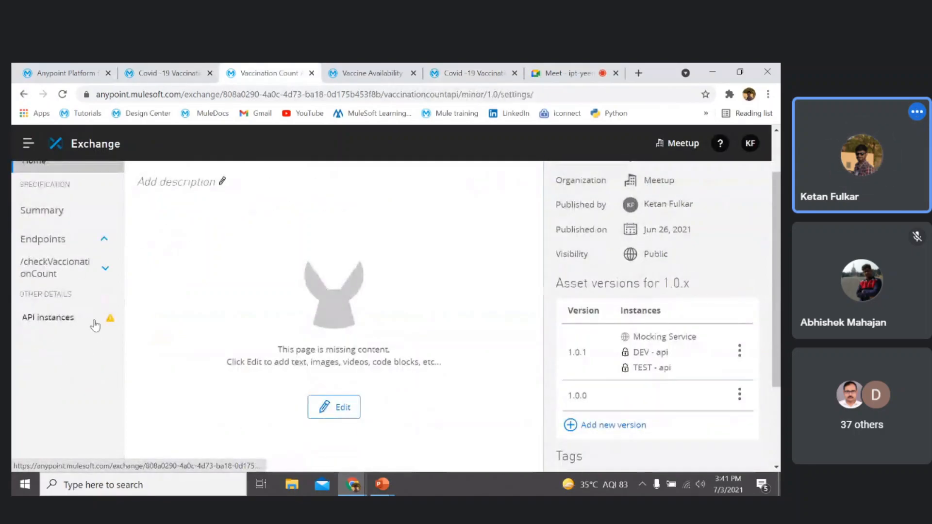
scroll(290, 344, down, 3)
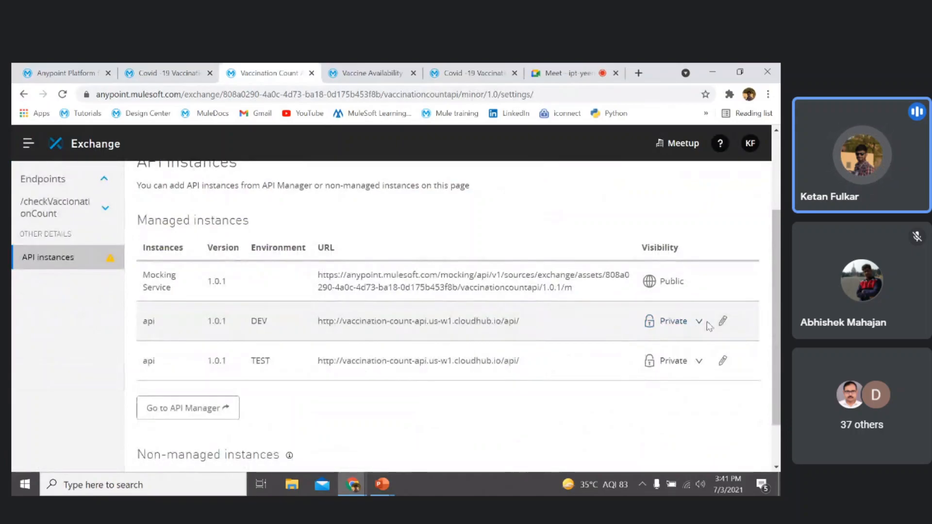
click(700, 322)
click(678, 349)
scroll(674, 340, down, 1)
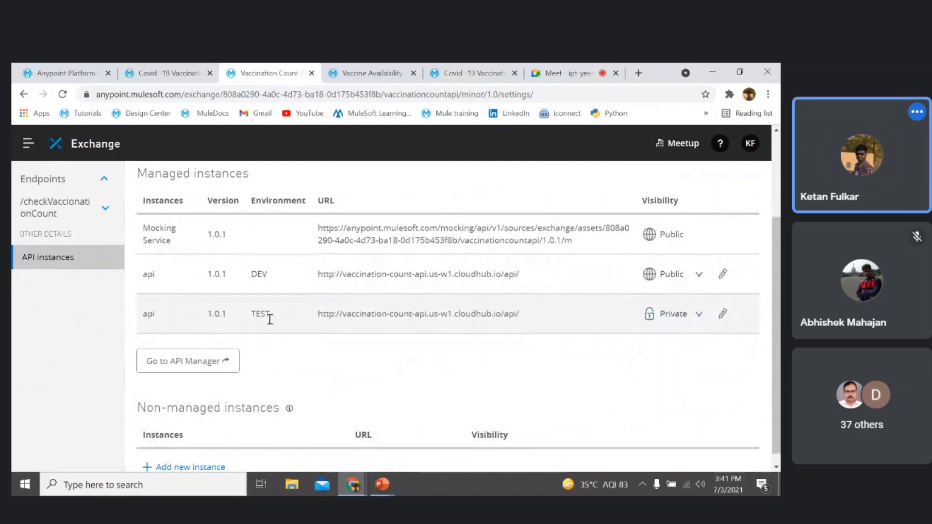
scroll(263, 271, up, 1)
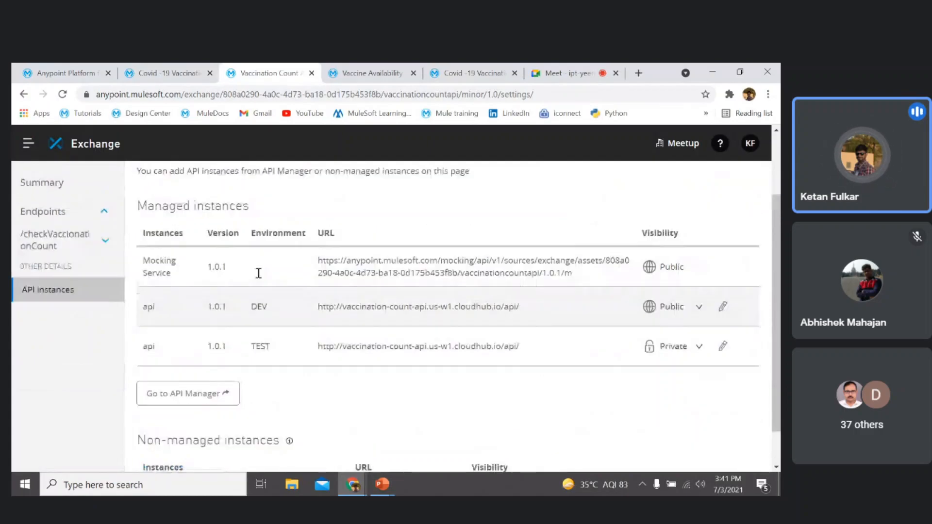
scroll(273, 353, up, 1)
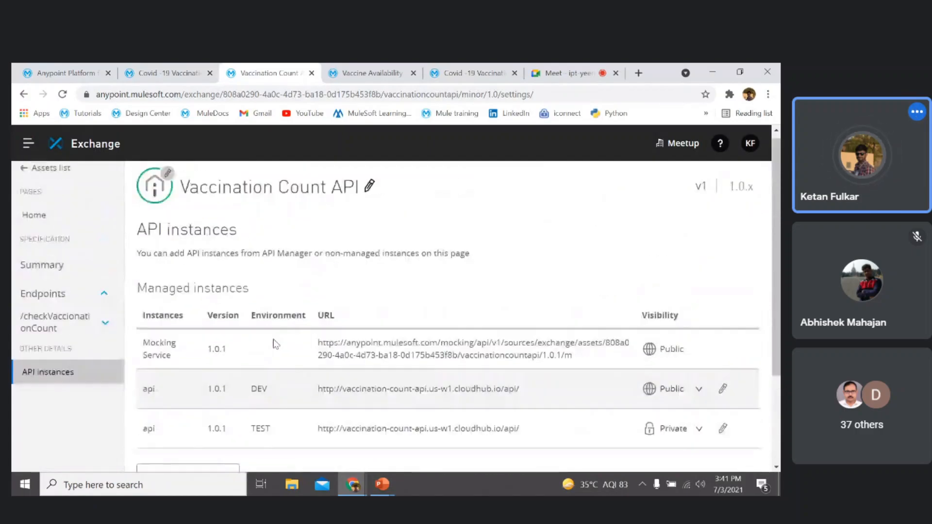
- Reload the Vaccination Count API page and the public portal's group instances page to check the APIs listed under DEV
click(63, 95)
click(485, 73)
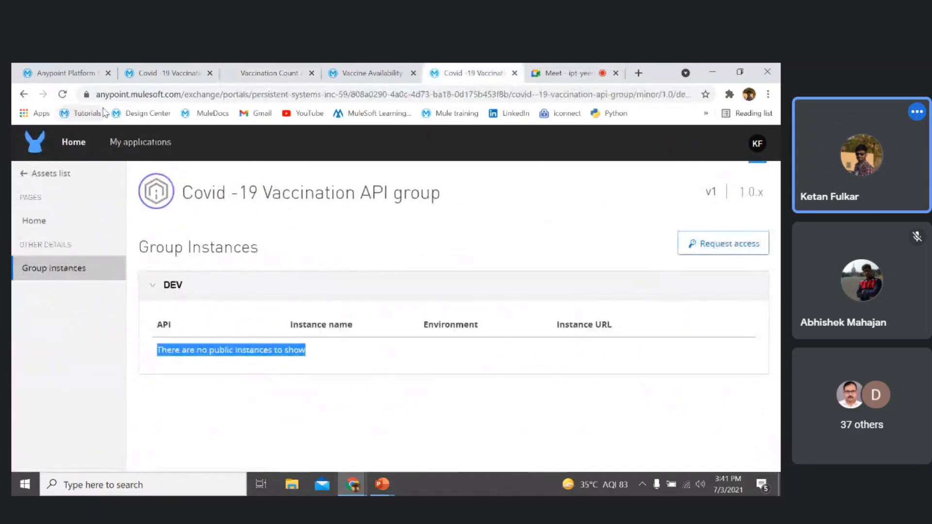
click(65, 99)
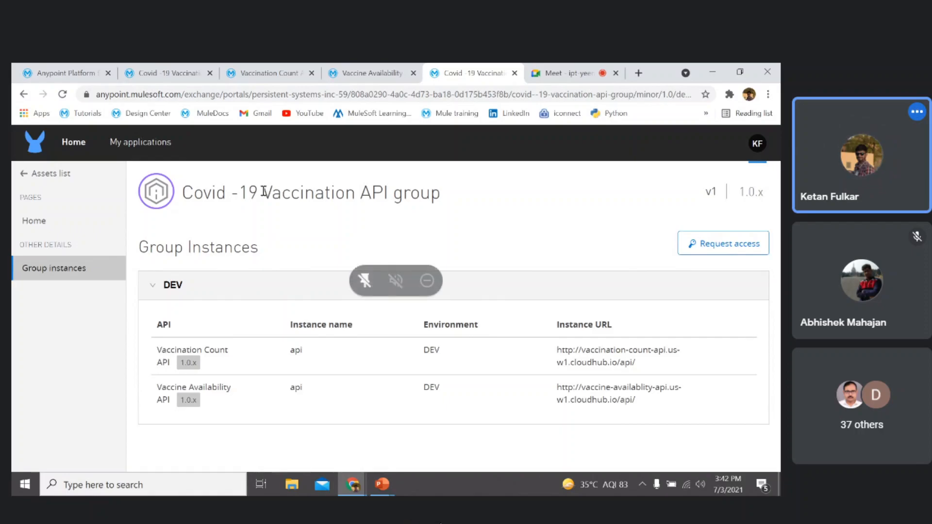
mouse_move(383, 489)
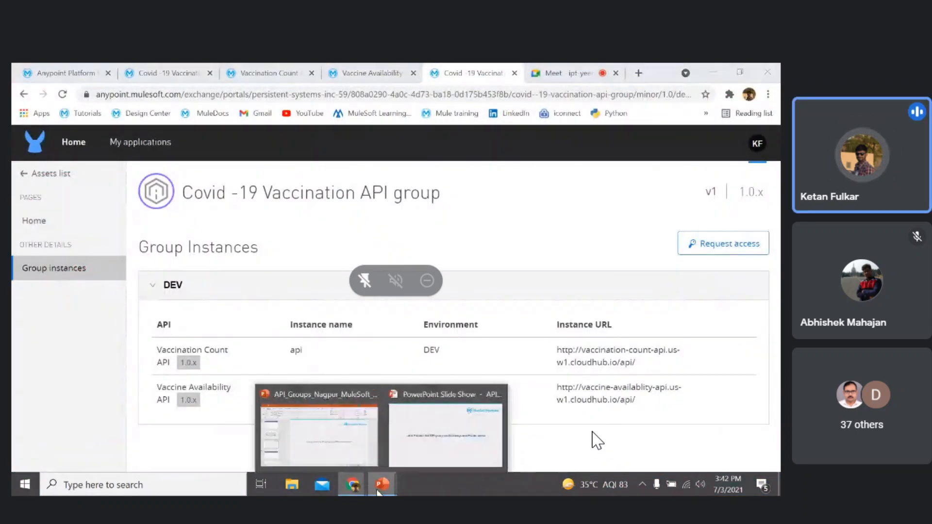
- Close the Vaccination Count and Vaccine Availability API pages and return the API group's page to the Exchange assets list
right_click(355, 488)
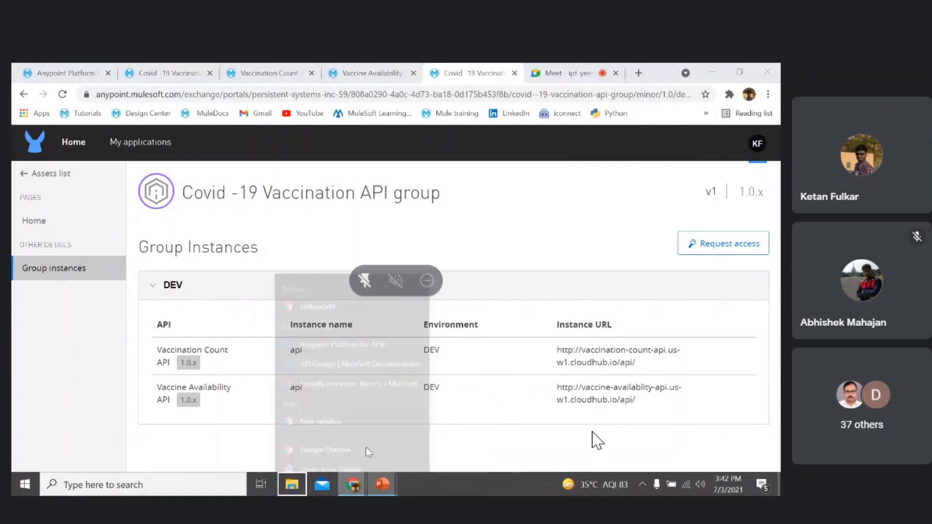
click(352, 489)
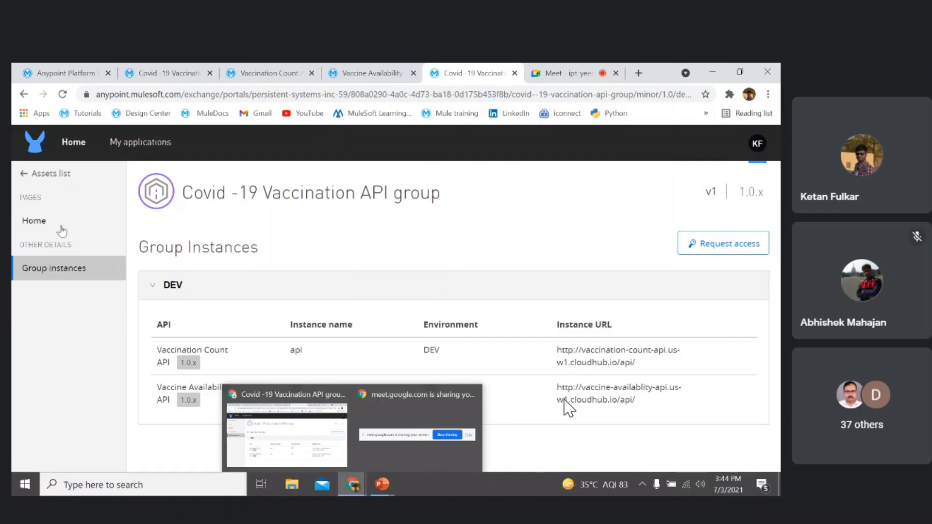
click(289, 73)
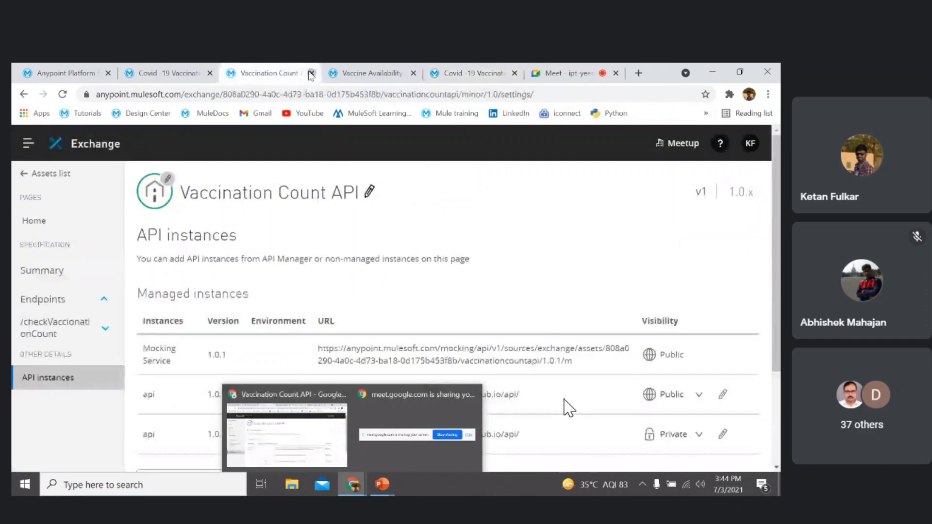
click(312, 73)
click(311, 73)
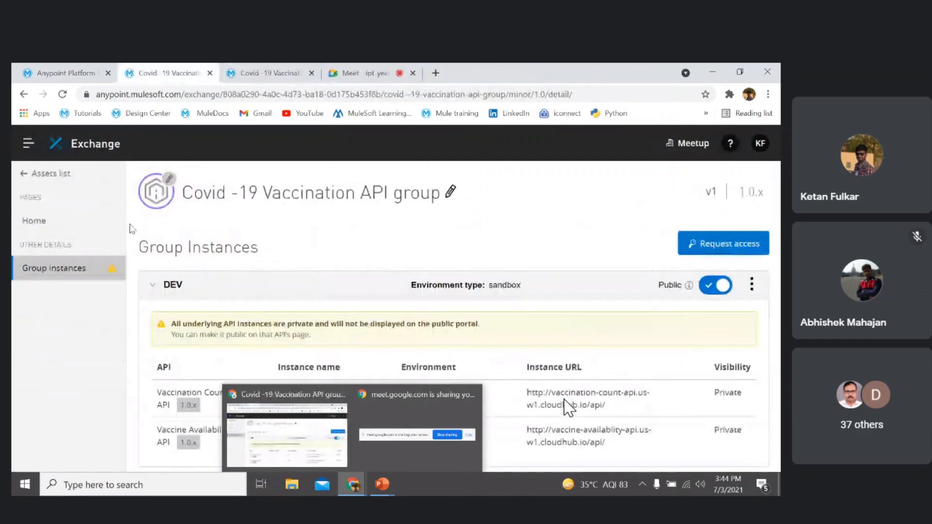
click(62, 146)
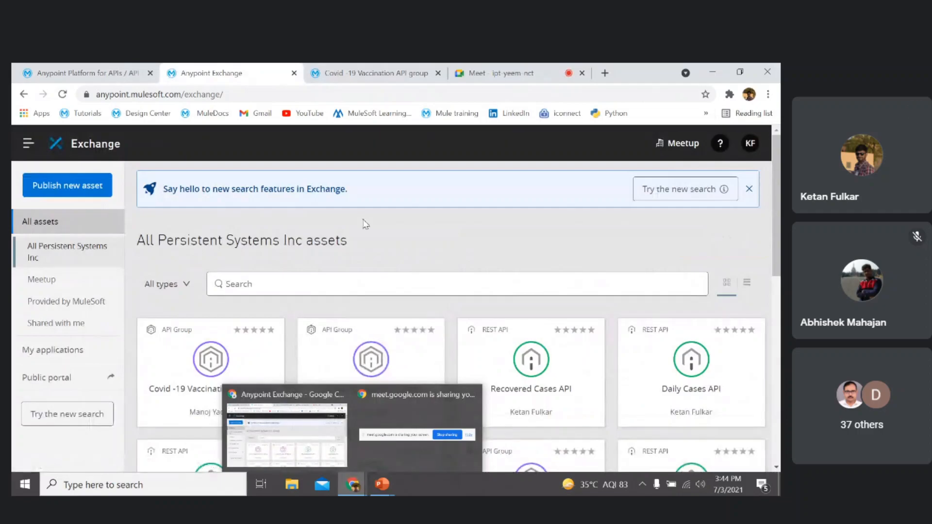
- Switch to the running PowerPoint slide show to go over the API group slides
click(382, 485)
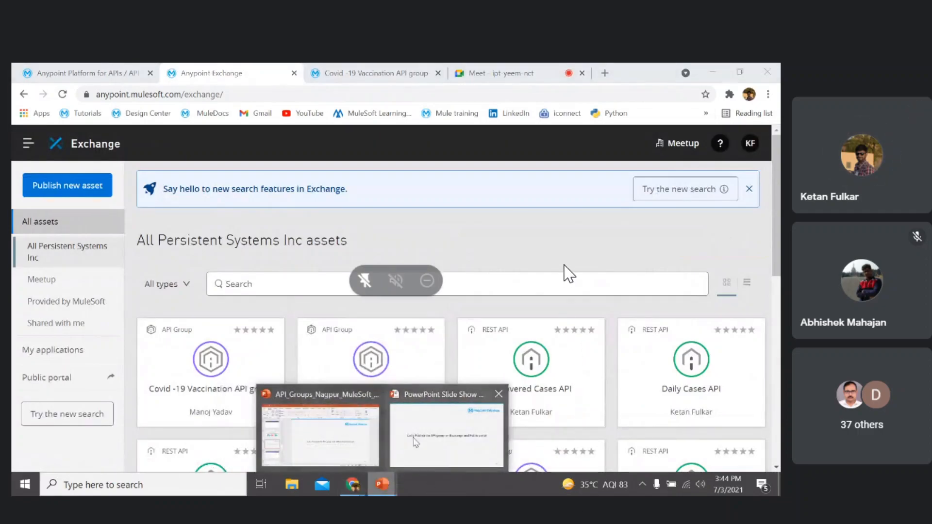
click(415, 441)
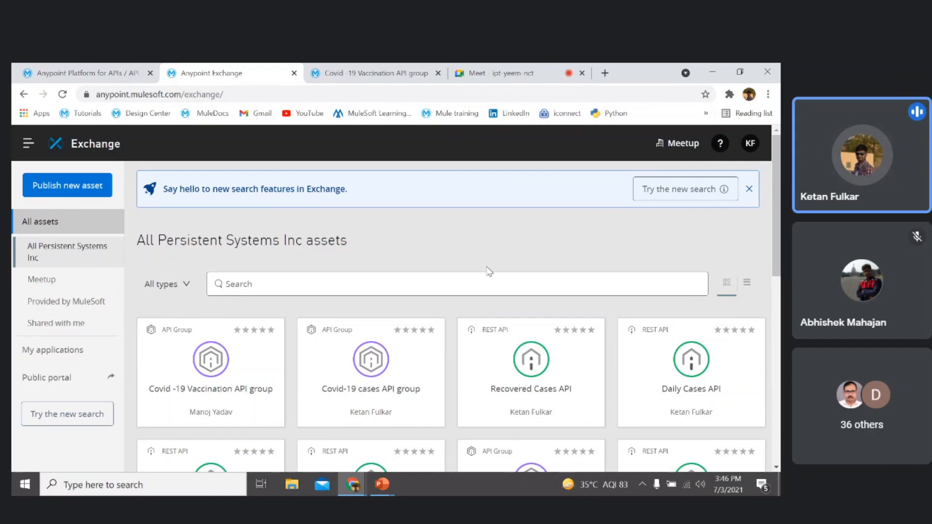
- Open the Covid -19 Vaccination API group in Exchange and deprecate its major version
click(229, 377)
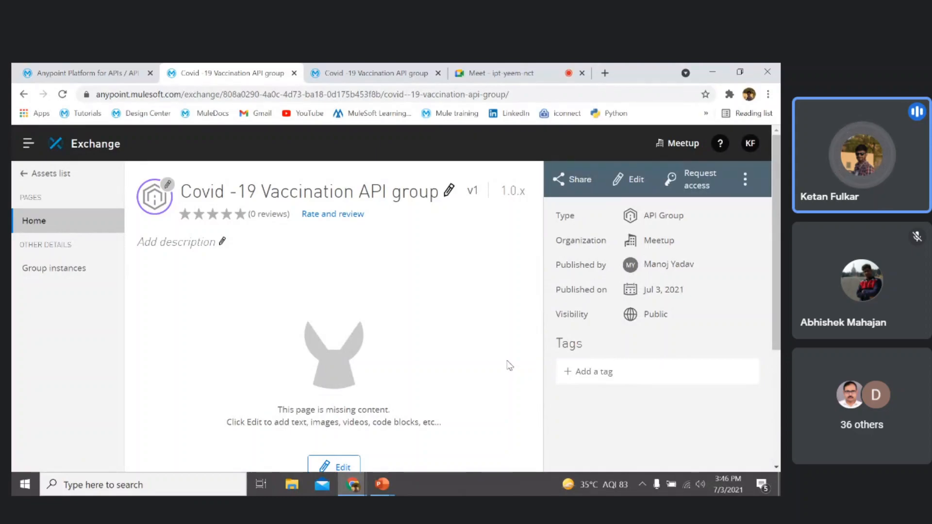
click(746, 179)
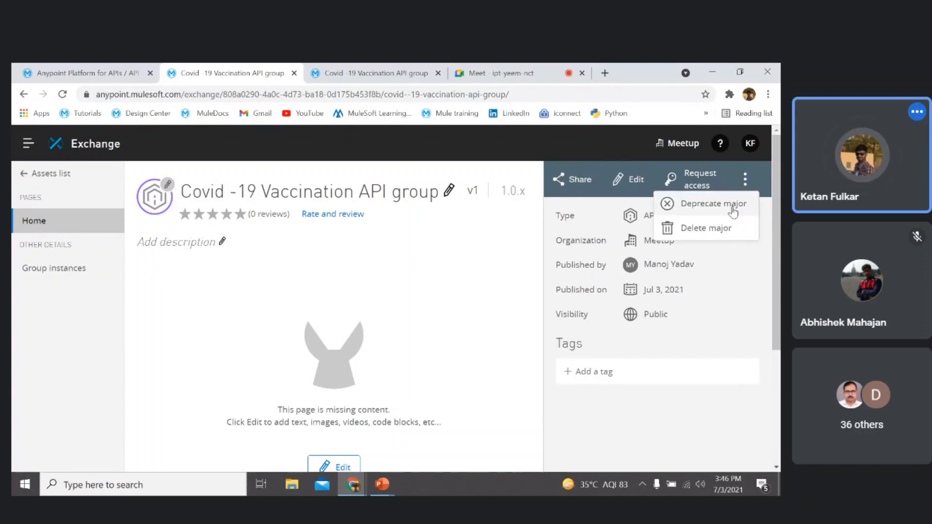
click(702, 208)
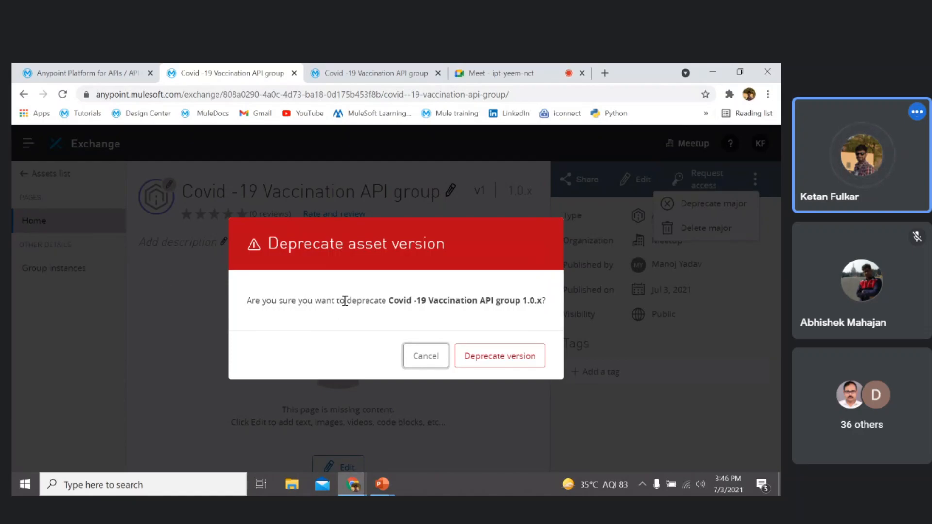
click(501, 357)
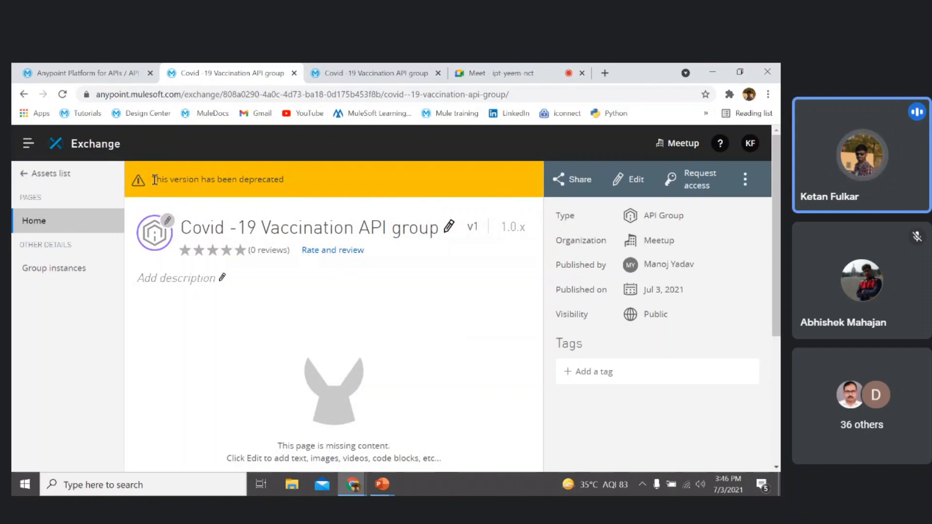
drag(154, 180, 285, 182)
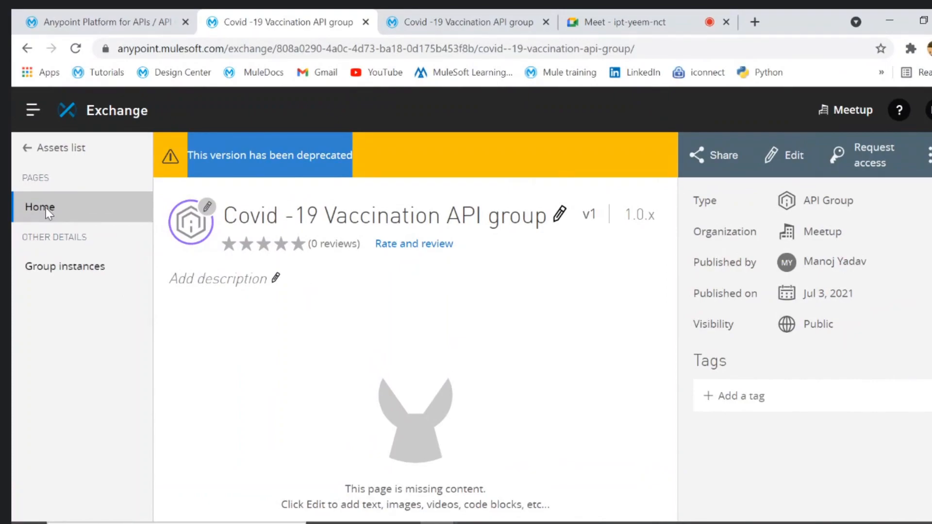
- Open the Covid -19 Vaccination API group's v1 DEV instance in API Manager and deprecate the group instance
click(61, 14)
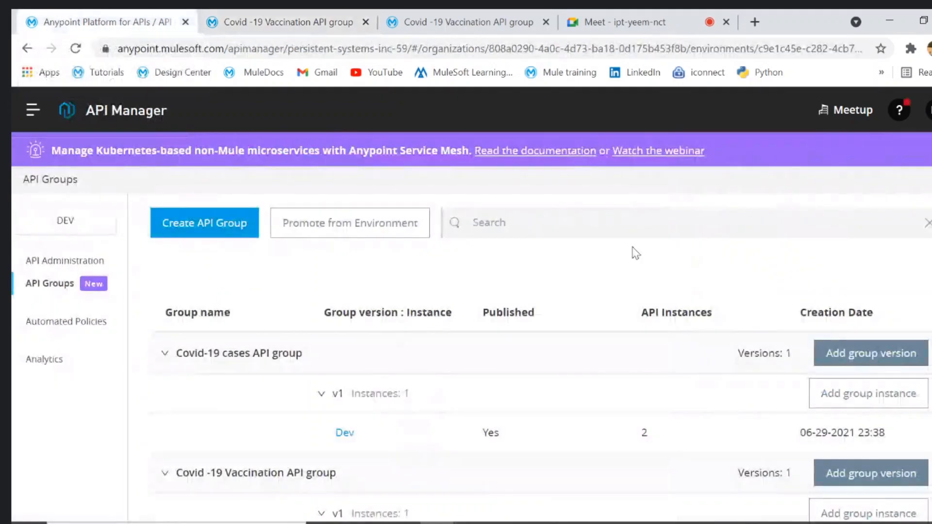
scroll(203, 454, down, 2)
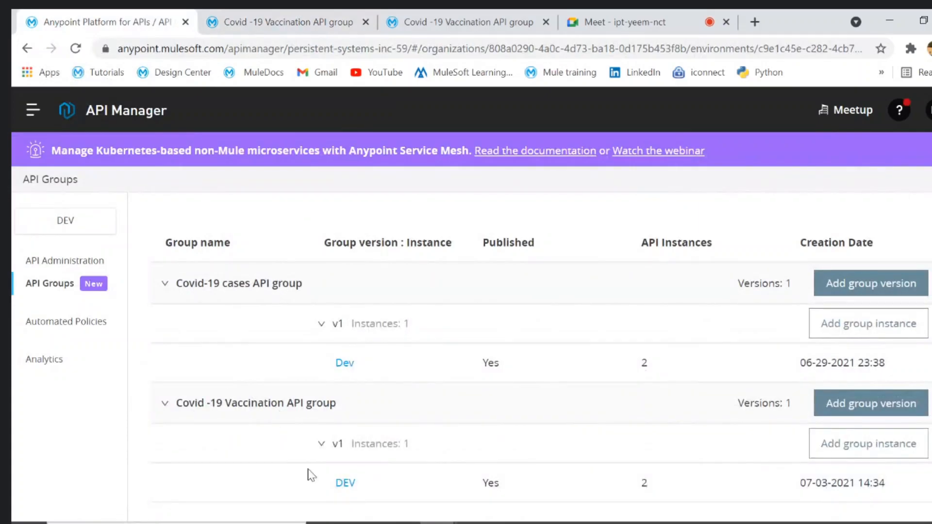
click(277, 22)
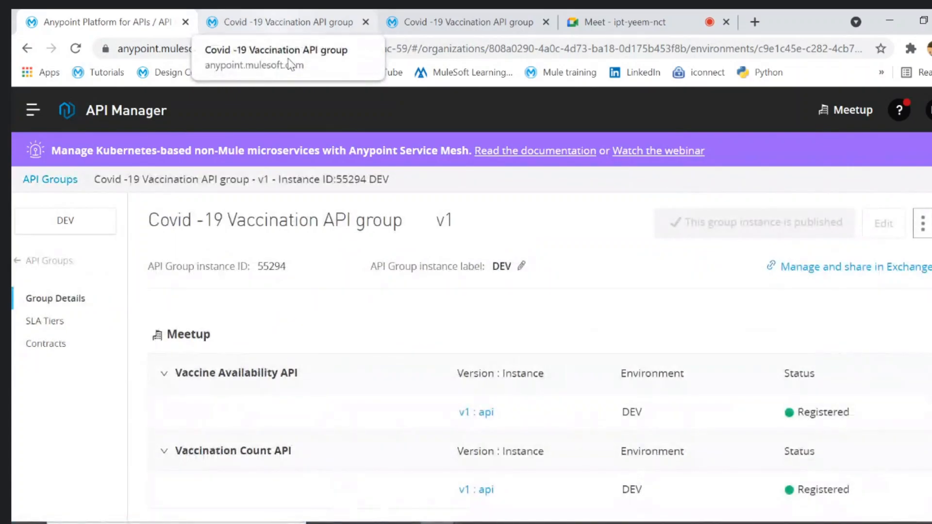
click(926, 219)
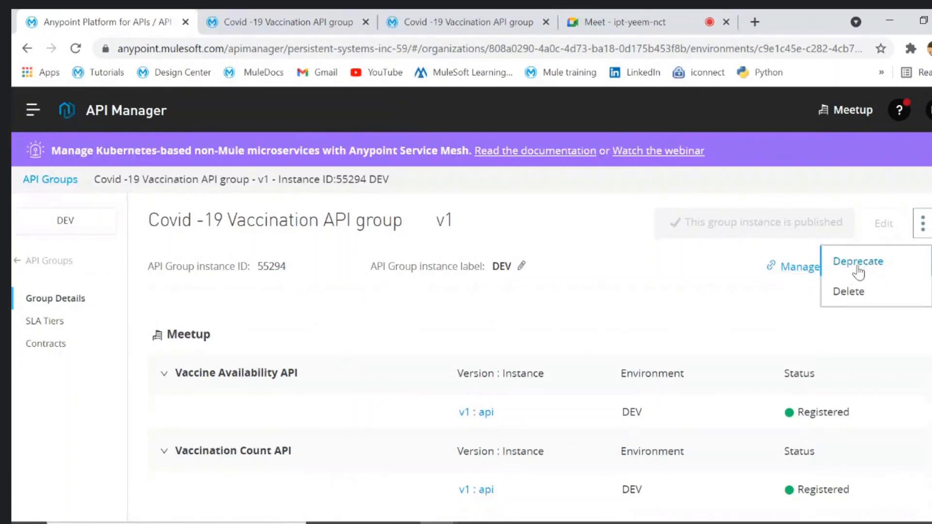
click(726, 304)
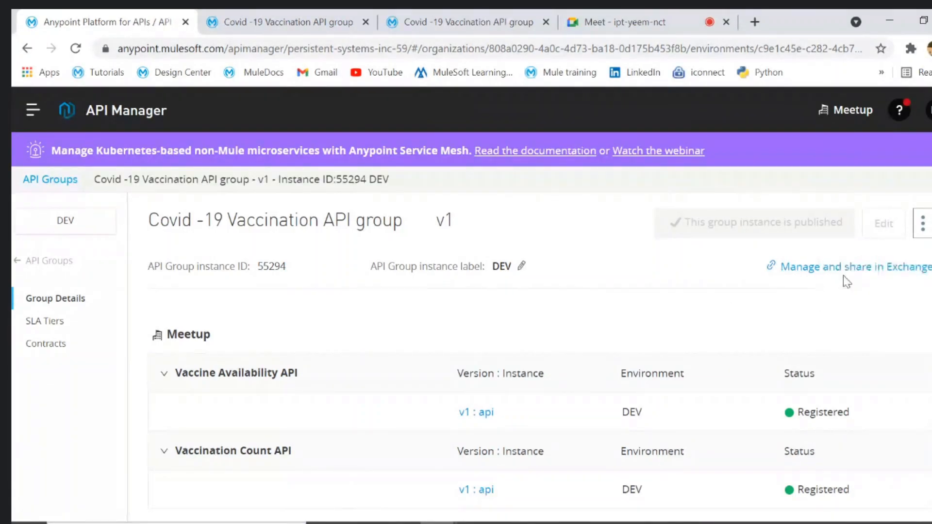
click(917, 232)
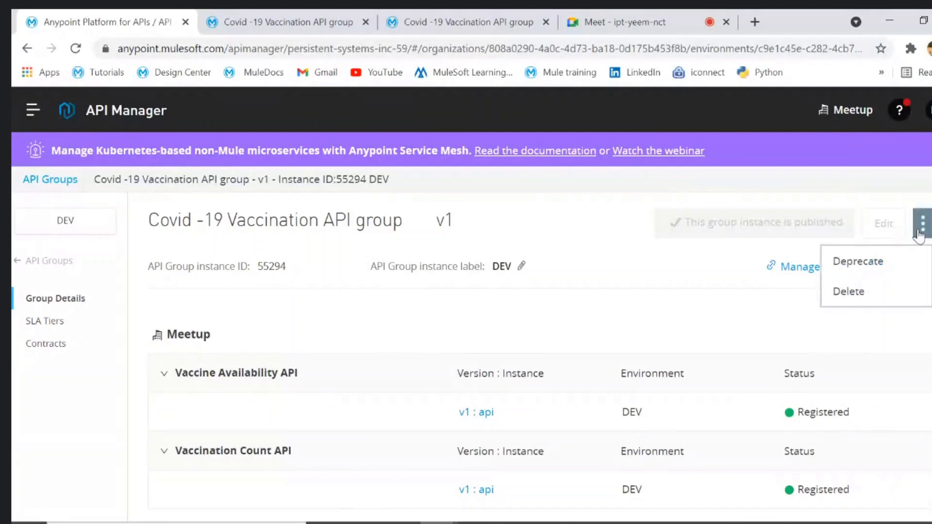
click(880, 262)
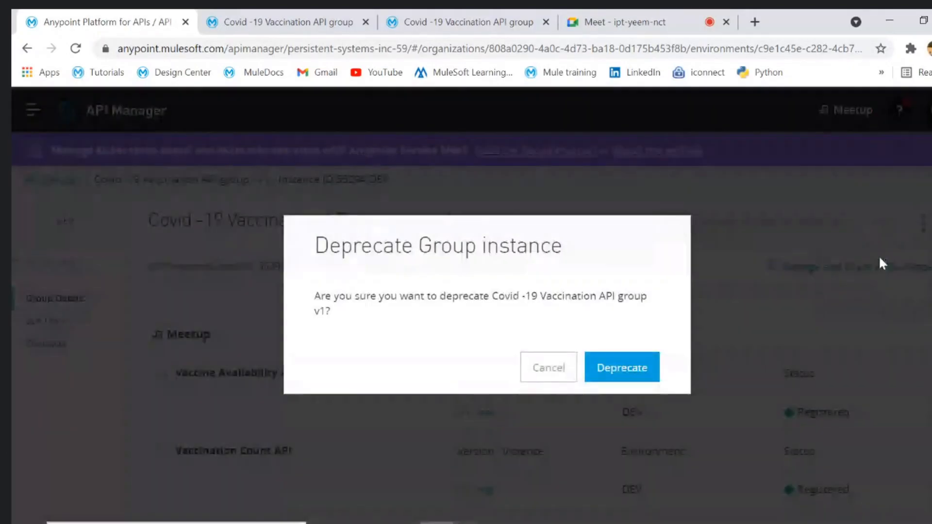
click(615, 369)
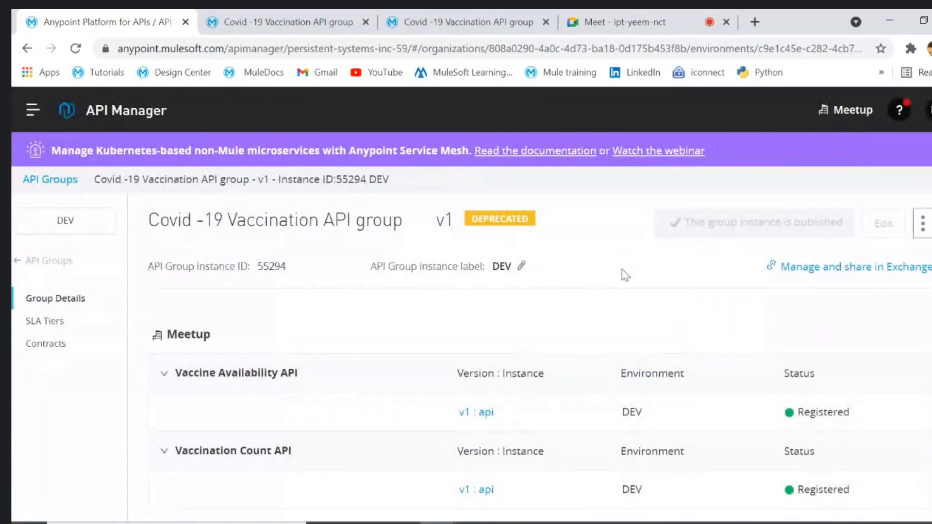
drag(471, 219, 534, 219)
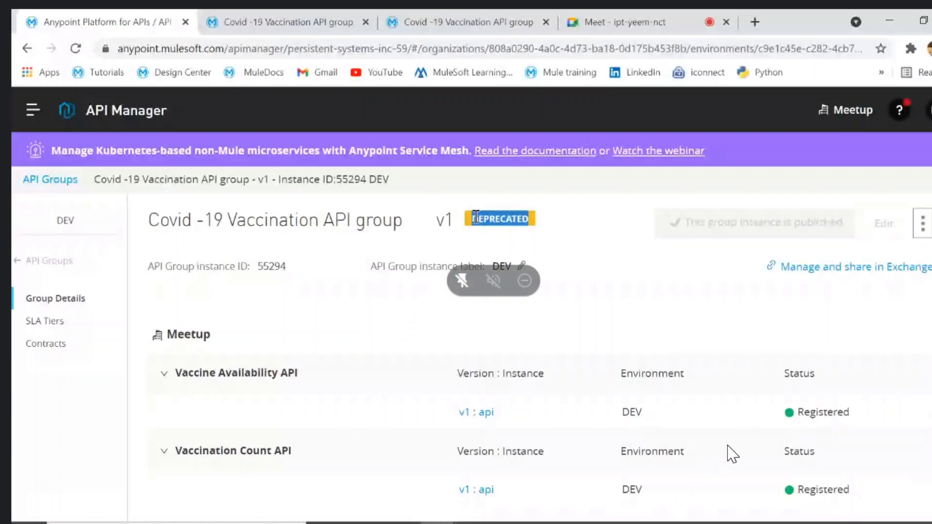
- Return to the API group's page in Exchange and reload it to check its deprecation status and options
key(ctrl+Tab)
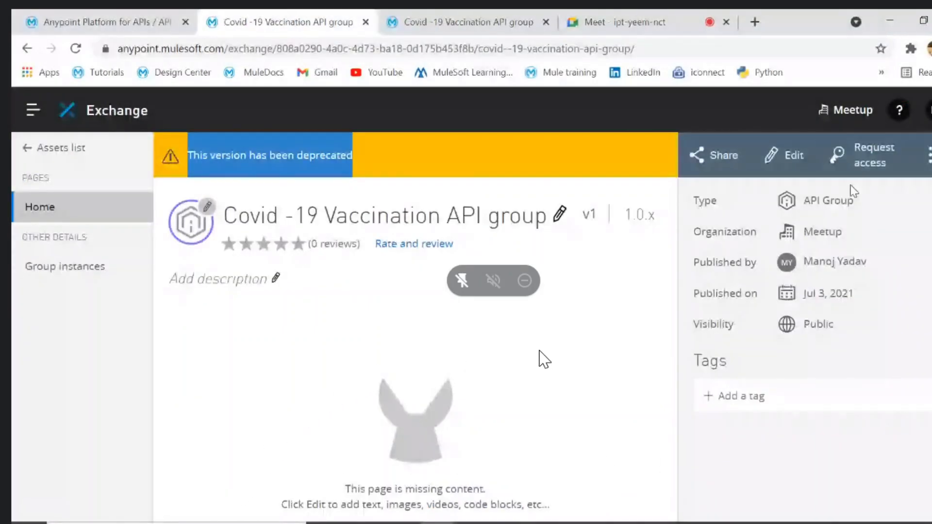
click(193, 157)
drag(189, 155, 346, 156)
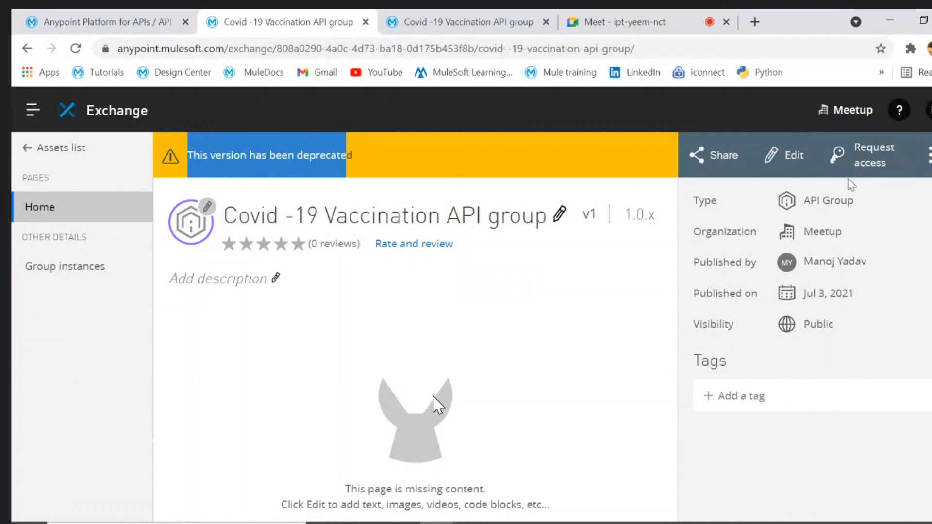
click(74, 51)
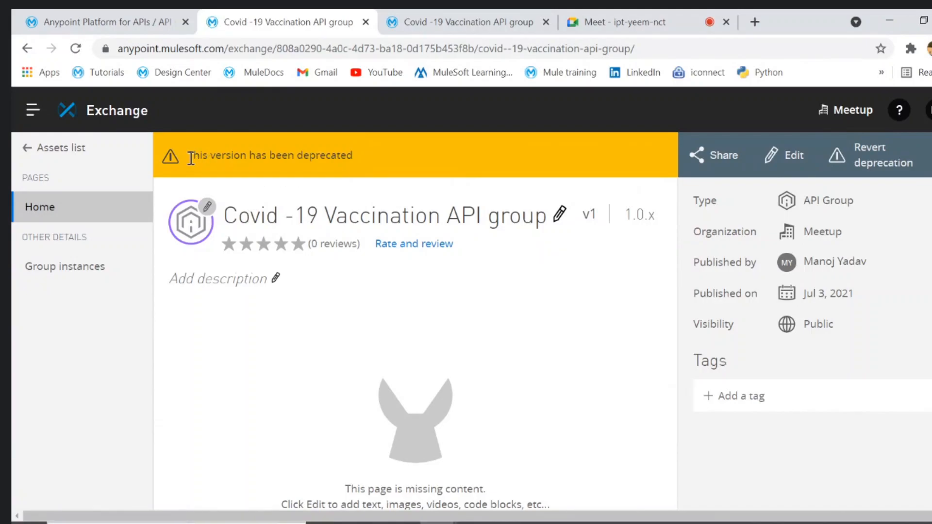
drag(188, 157, 343, 158)
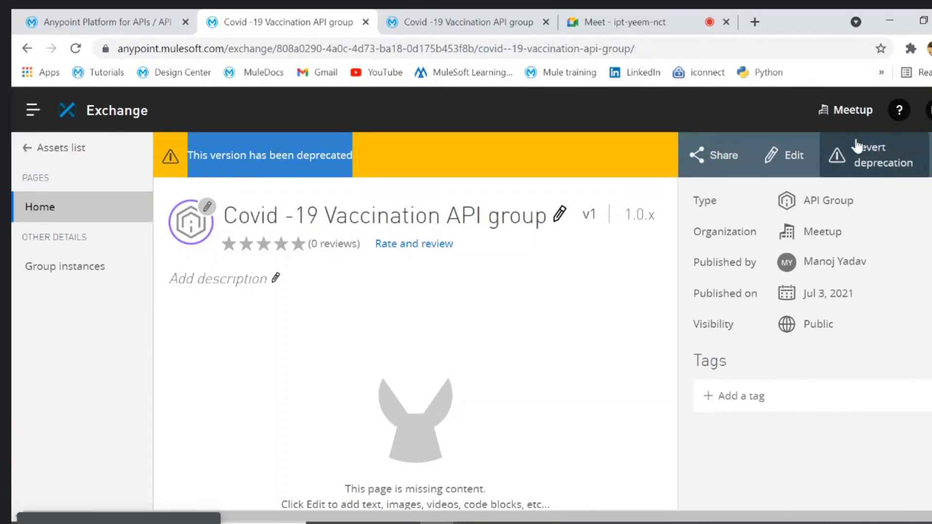
- Revert the deprecation of Covid -19 Vaccination API group 1.0.x in Exchange and deprecate the version again
click(888, 164)
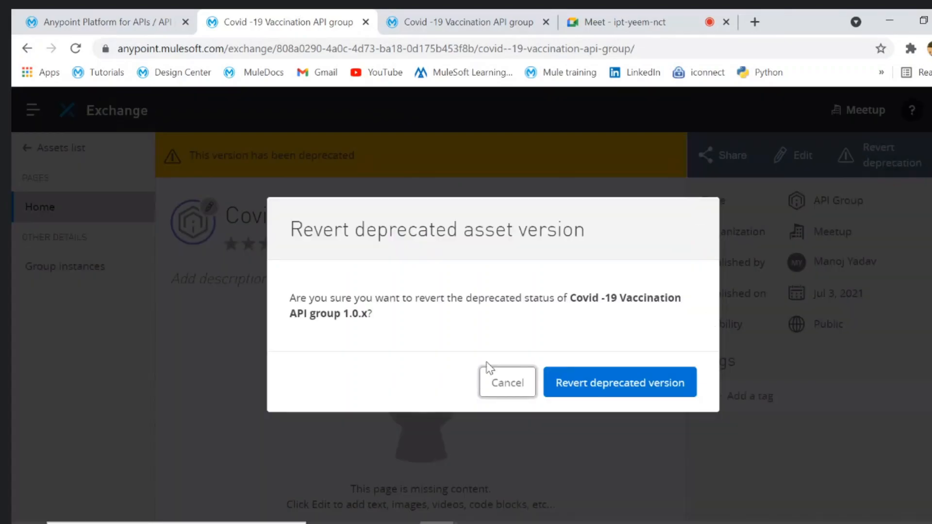
click(622, 389)
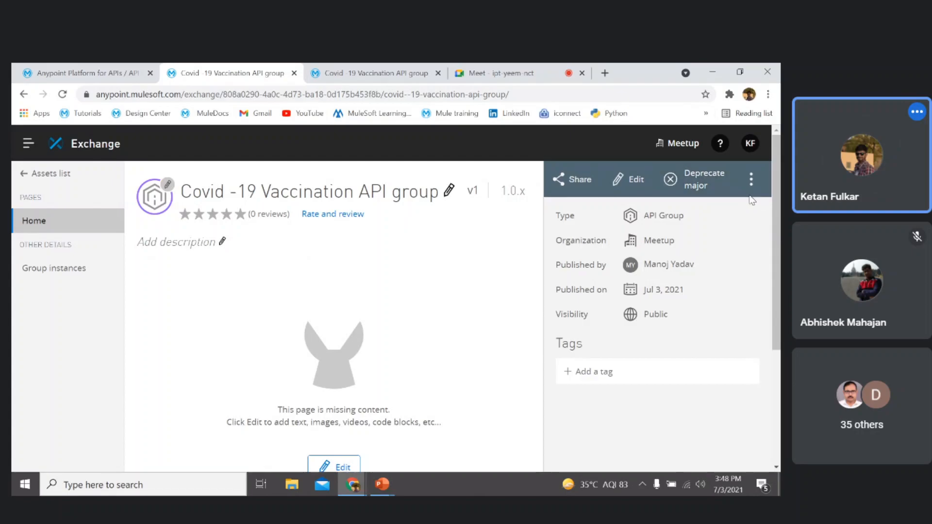
click(702, 182)
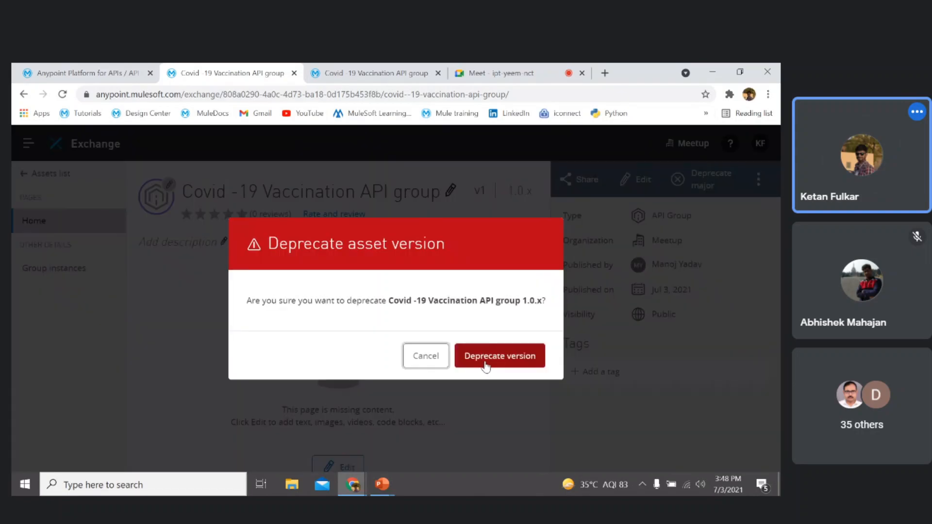
click(486, 361)
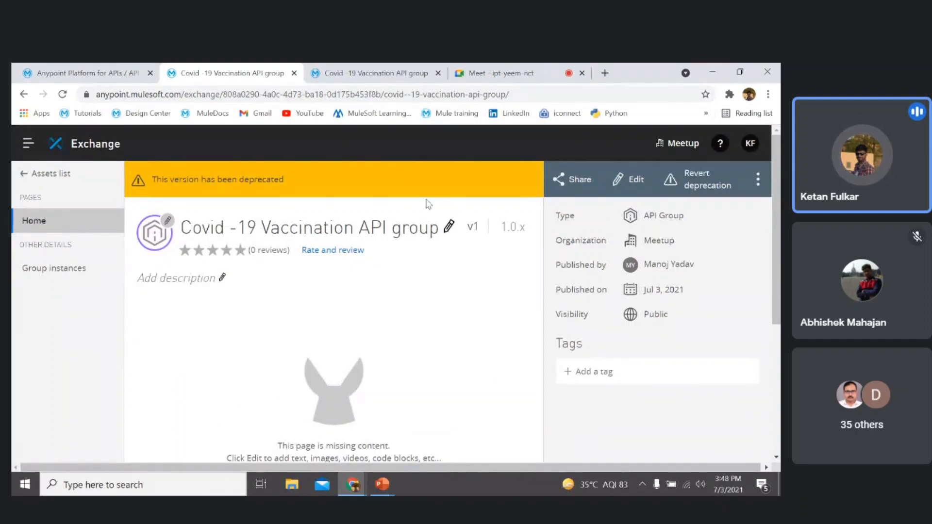
- Review the API group's deprecation status in API Manager and Exchange, consulting the PowerPoint slide show in between
click(41, 69)
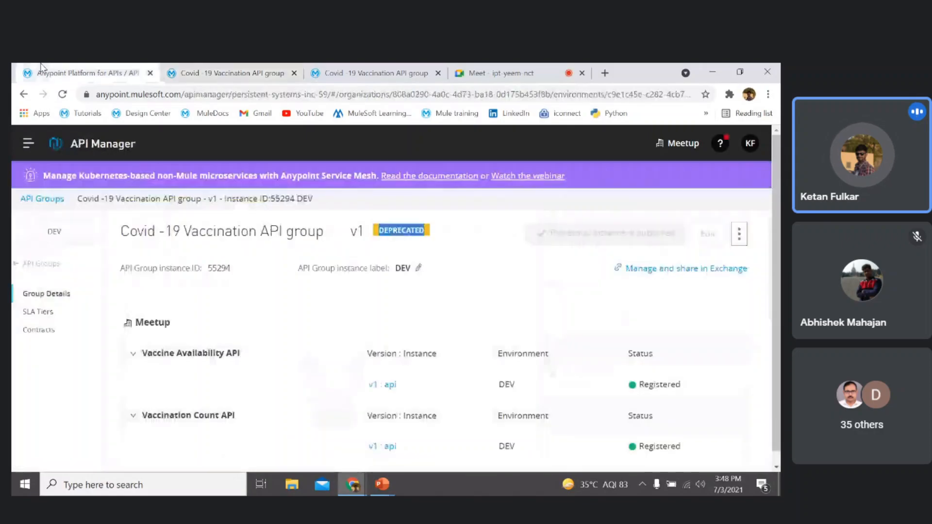
click(461, 256)
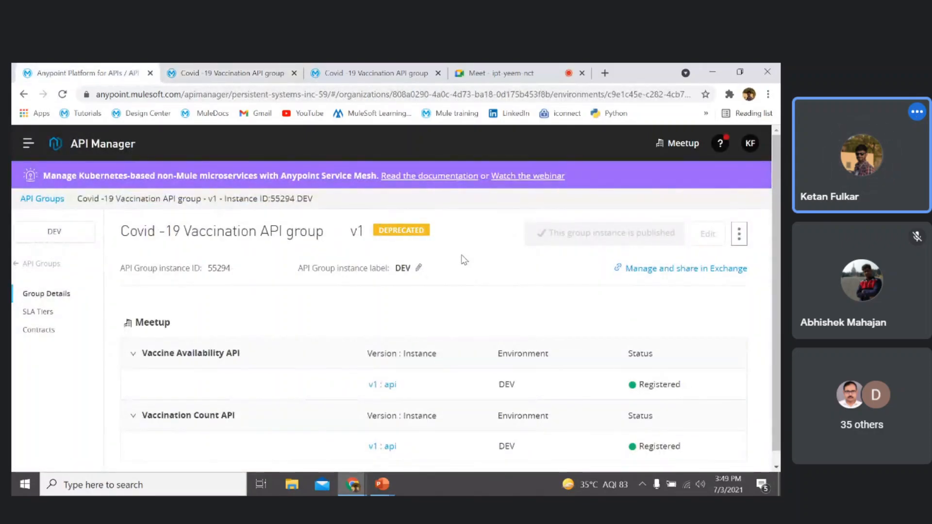
click(382, 484)
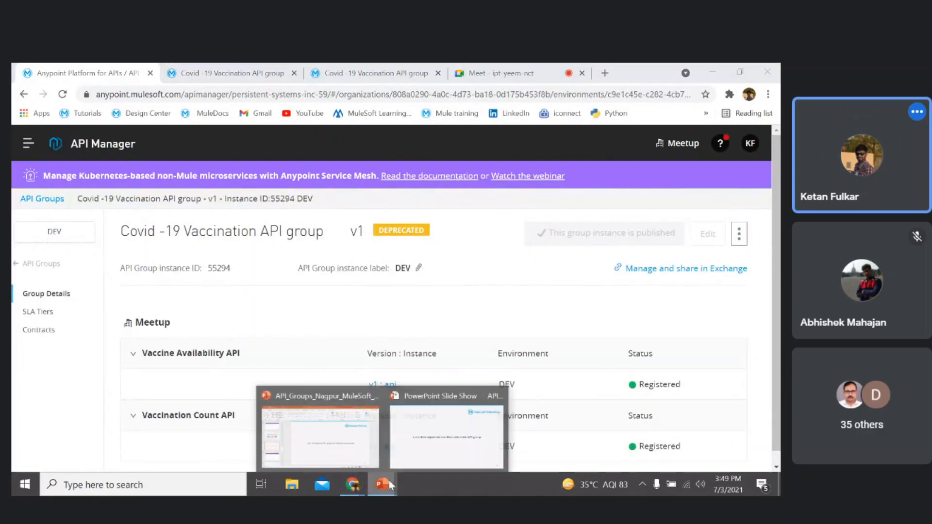
click(427, 435)
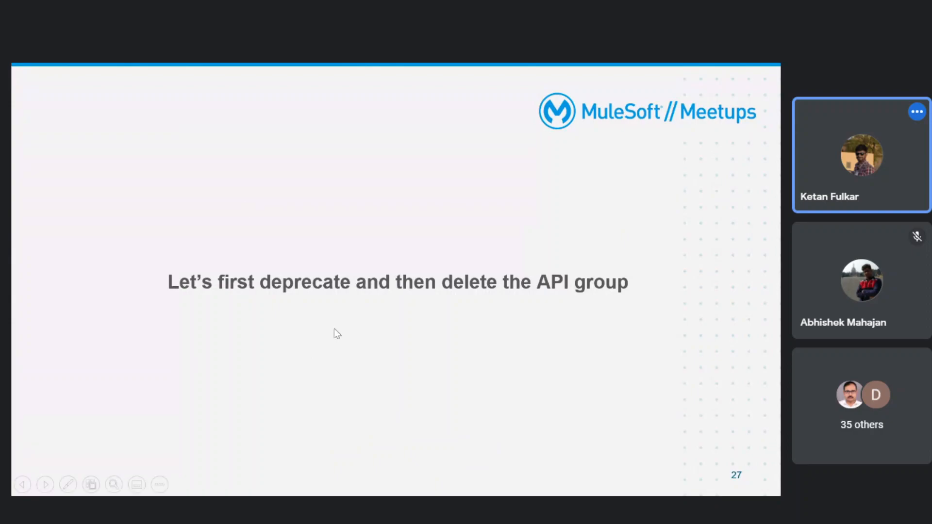
key(alt+Tab)
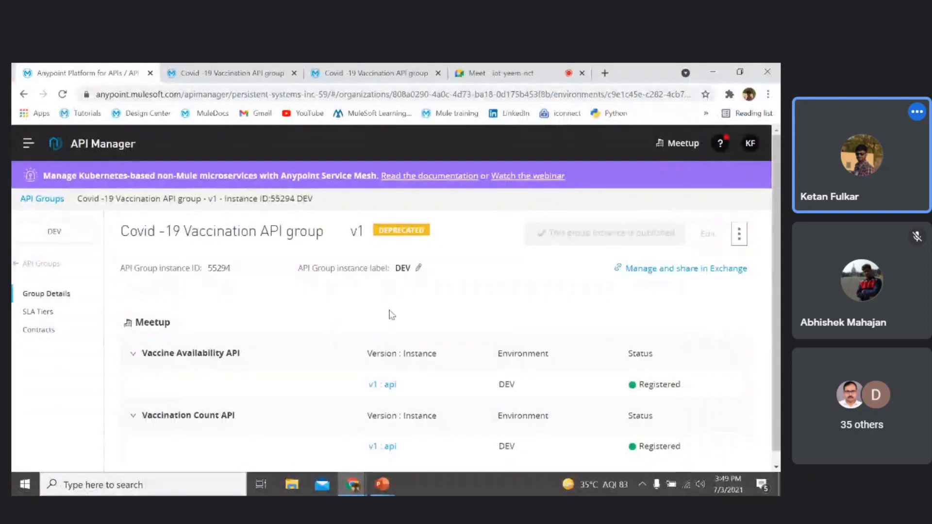
click(197, 68)
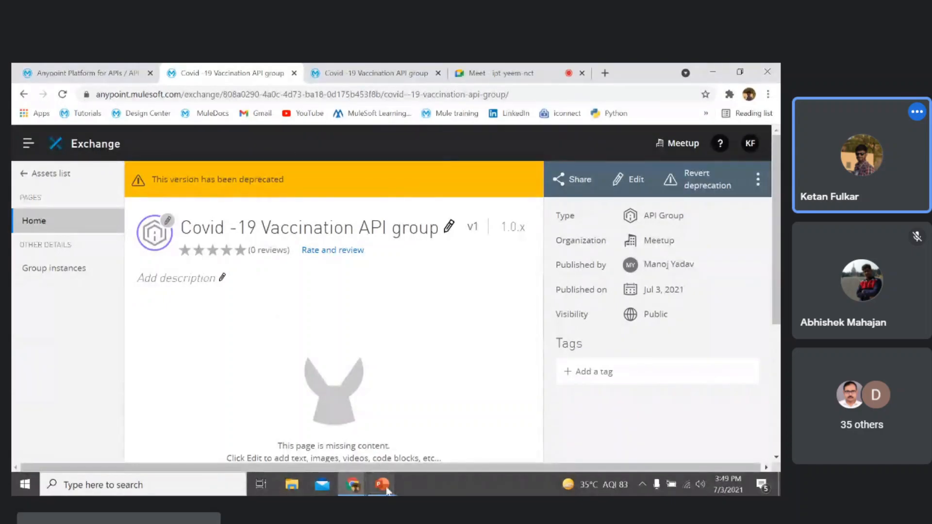
- Consult the PowerPoint slide on deprecating and deleting the API group, and view the Covid -19 Vaccination API group's contracts in API Manager
mouse_move(374, 490)
click(417, 449)
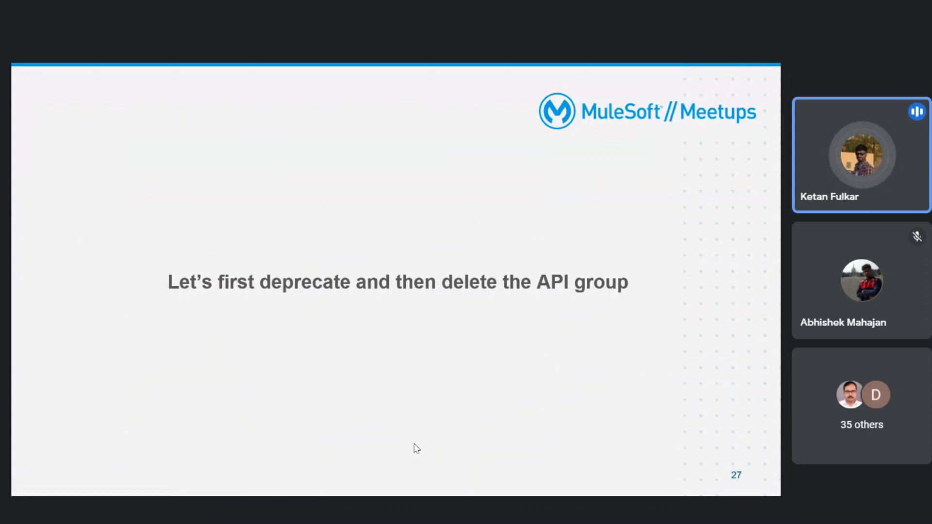
key(alt+Tab)
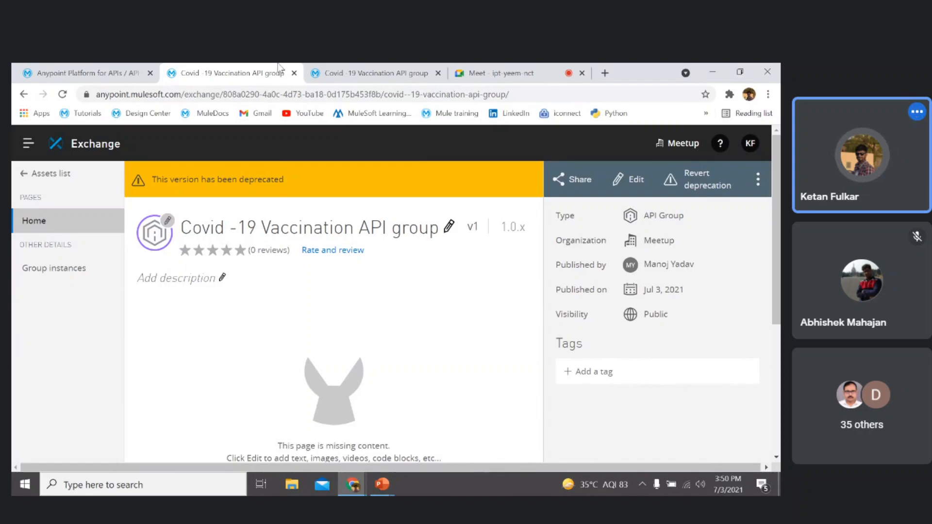
click(130, 71)
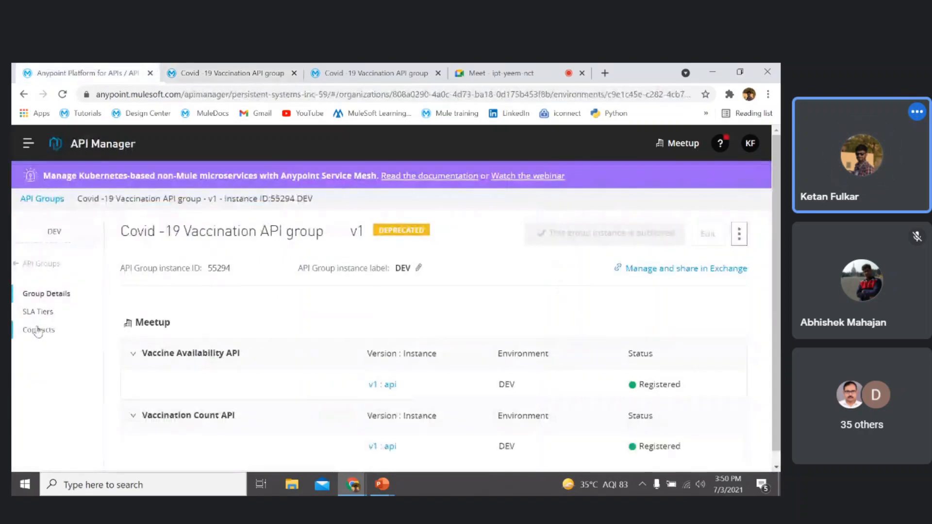
scroll(156, 389, down, 1)
click(39, 330)
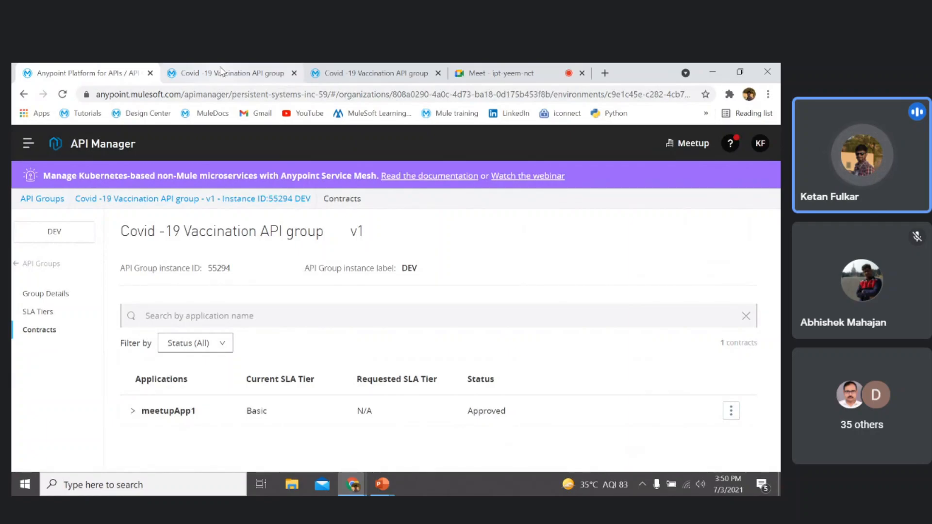
- Try to delete the major version of the Covid -19 Vaccination API group in Exchange and read the dependent group instances notice
click(220, 68)
click(760, 179)
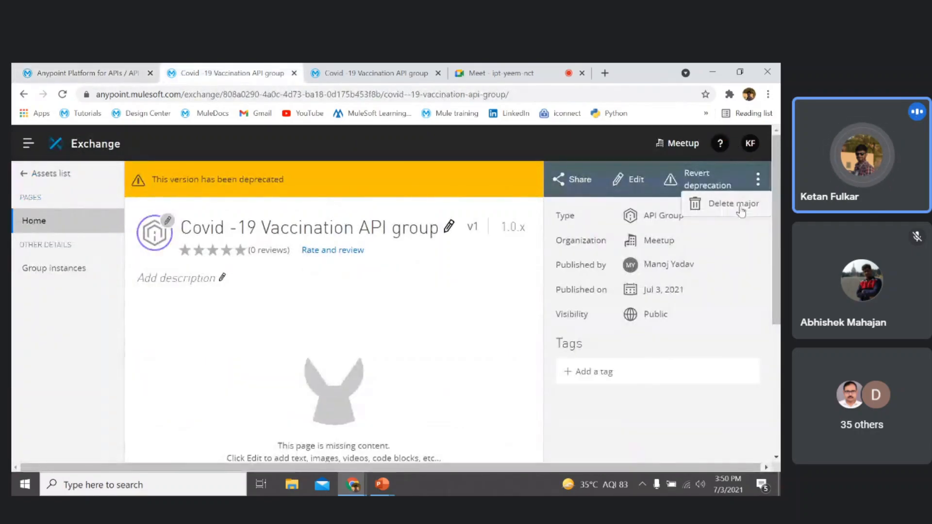
click(737, 206)
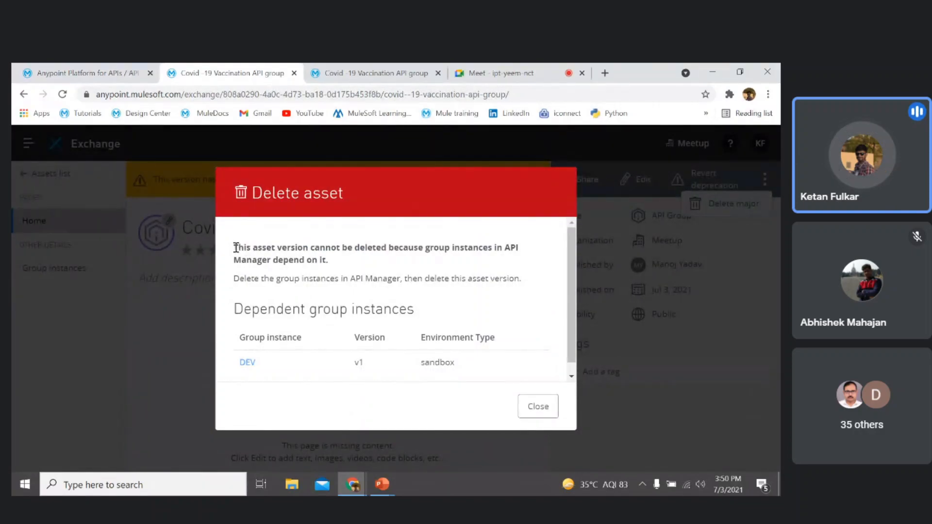
drag(236, 247, 465, 273)
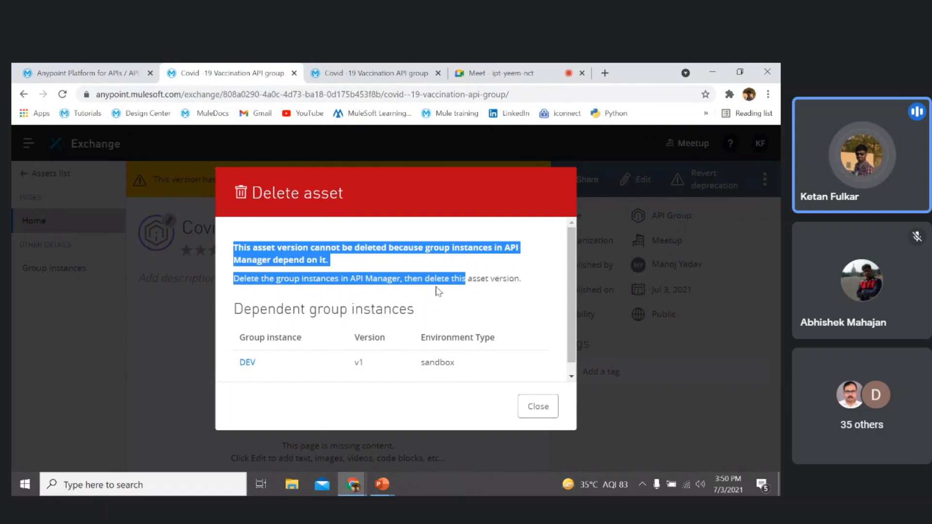
drag(403, 280, 528, 288)
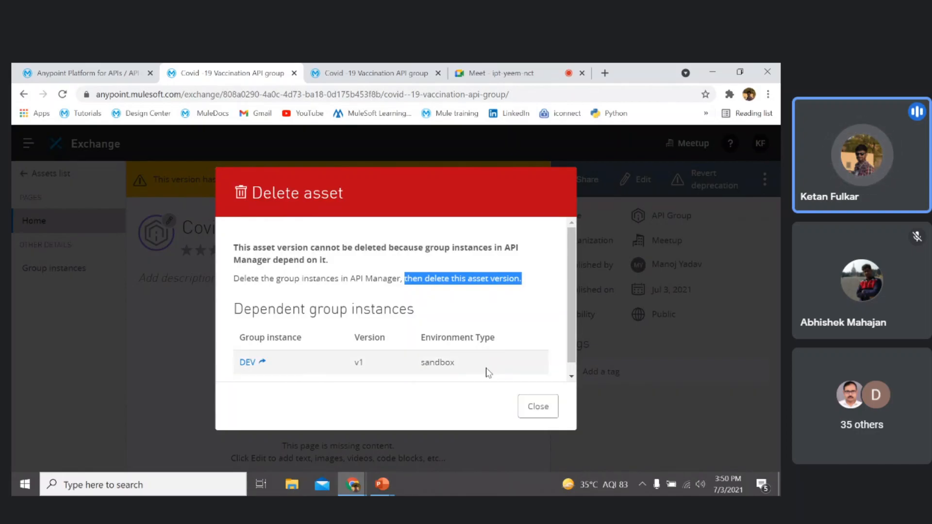
click(535, 410)
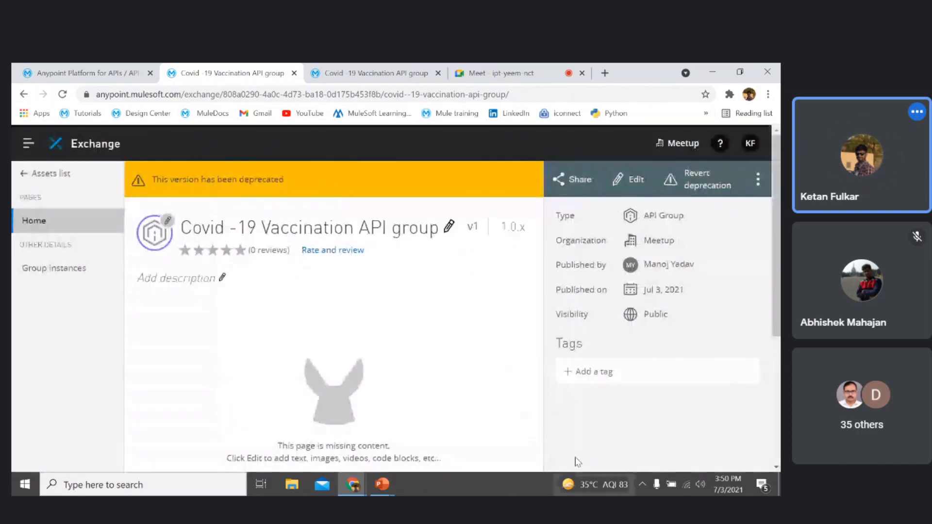
- Try to delete the Covid -19 Vaccination API group's v1 DEV instance in API Manager, acknowledging the ramifications
click(97, 72)
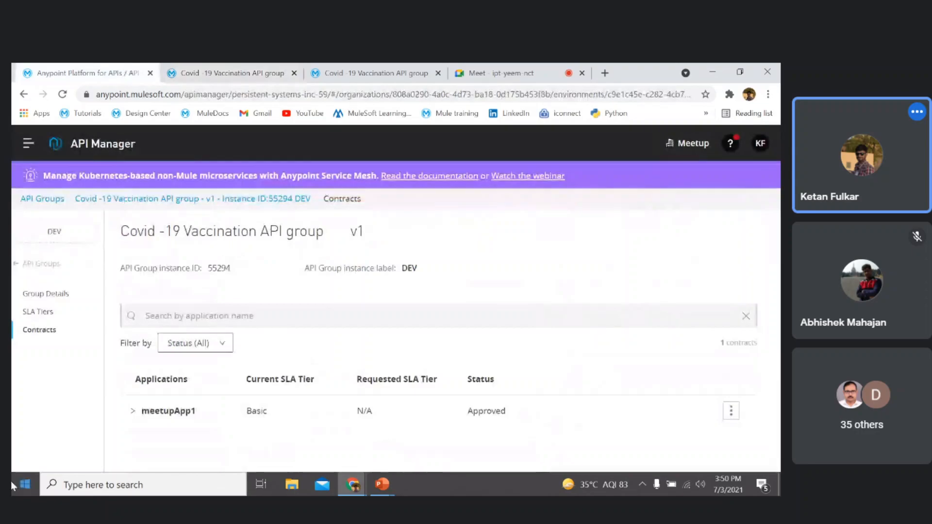
click(44, 293)
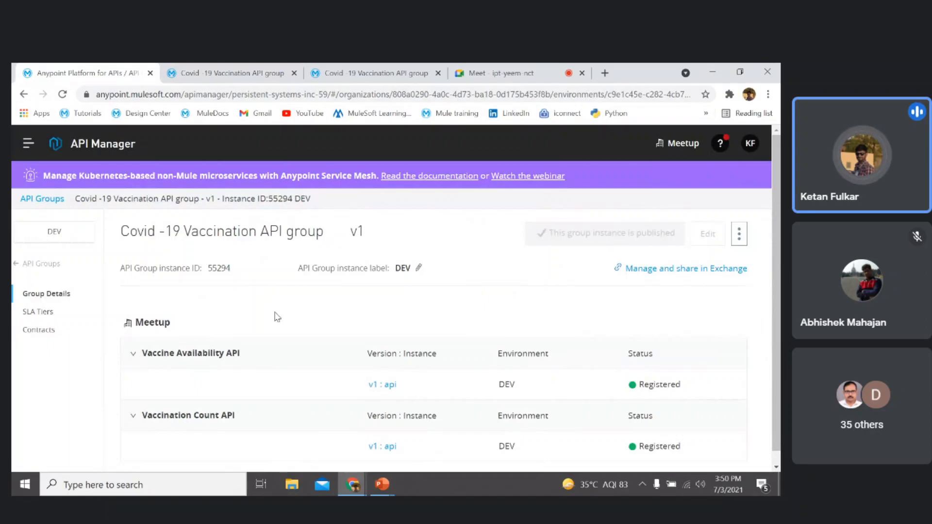
click(740, 244)
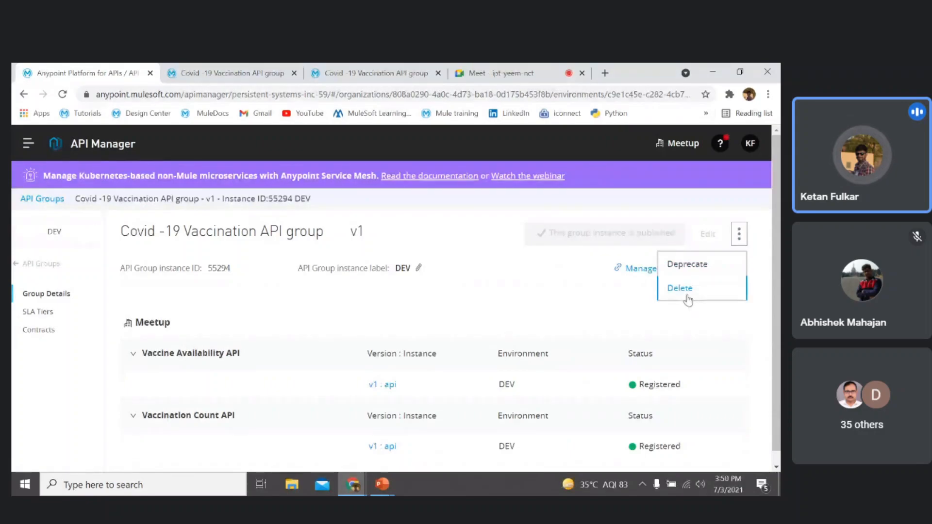
click(680, 288)
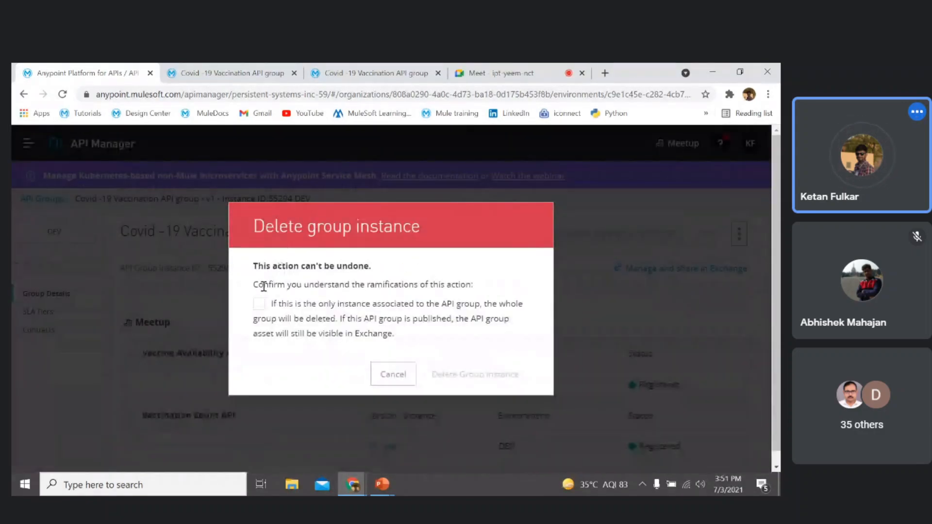
click(260, 304)
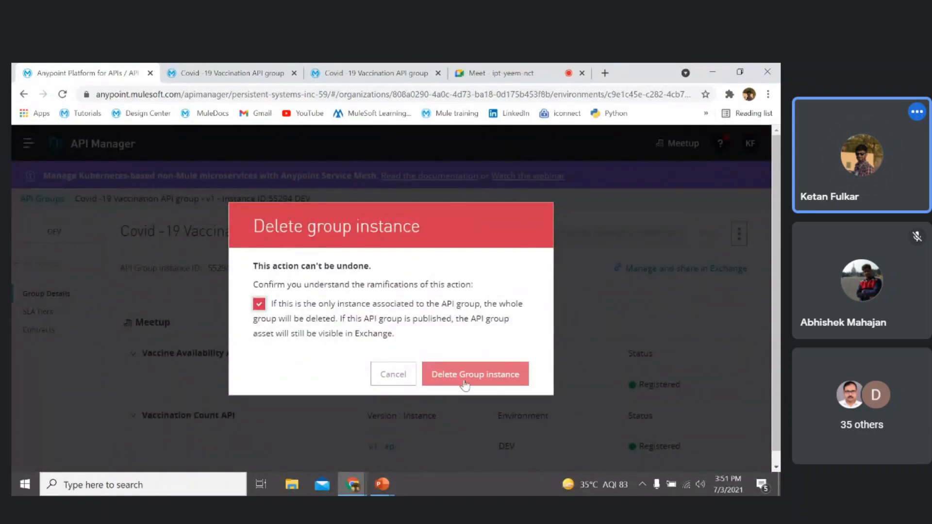
click(464, 385)
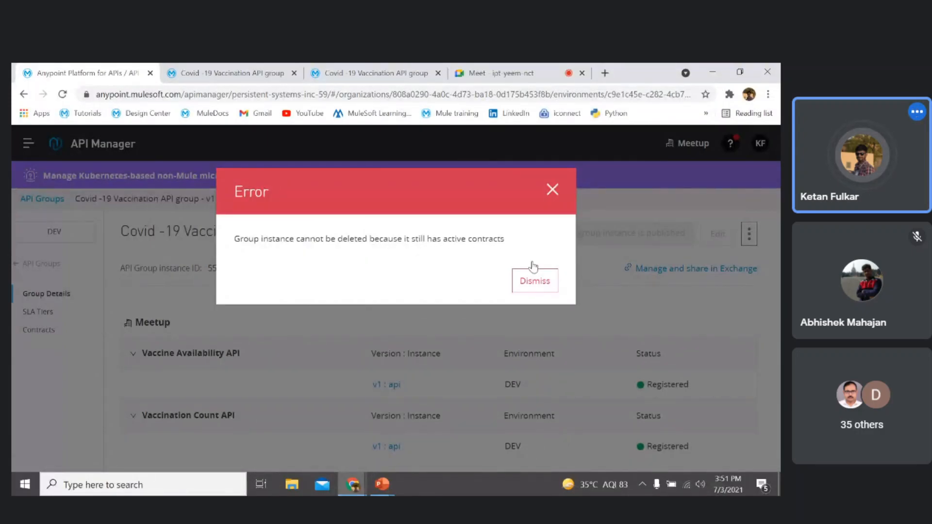
click(534, 281)
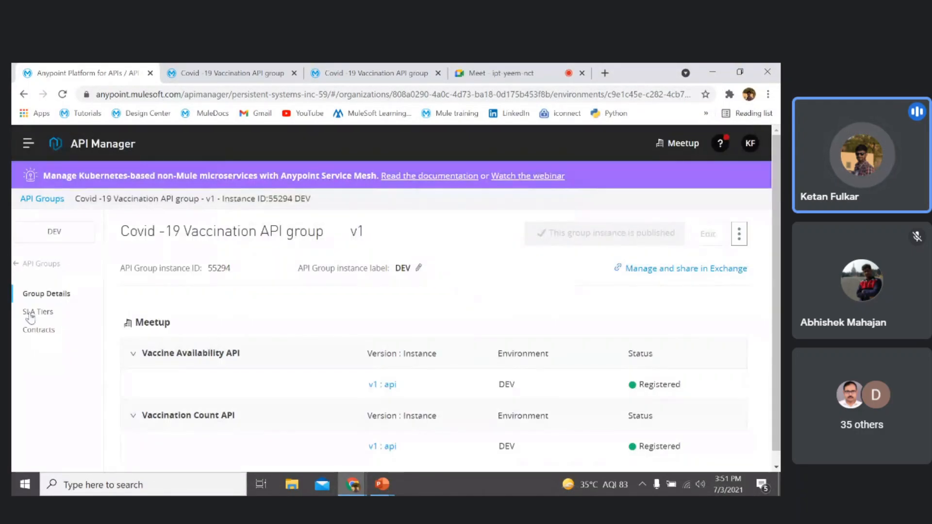
- Examine the Covid -19 Vaccination API group's contracts and the actions available for the meetupApp1 contract
click(29, 330)
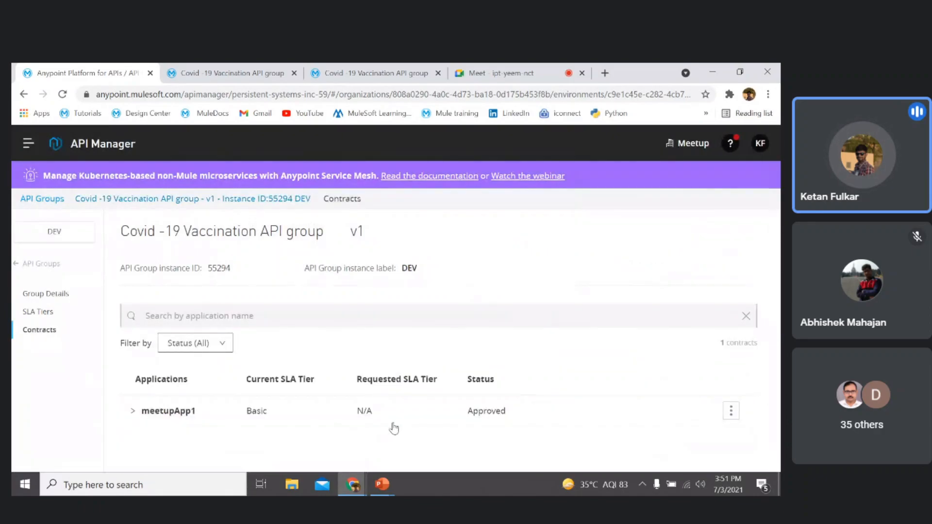
click(732, 411)
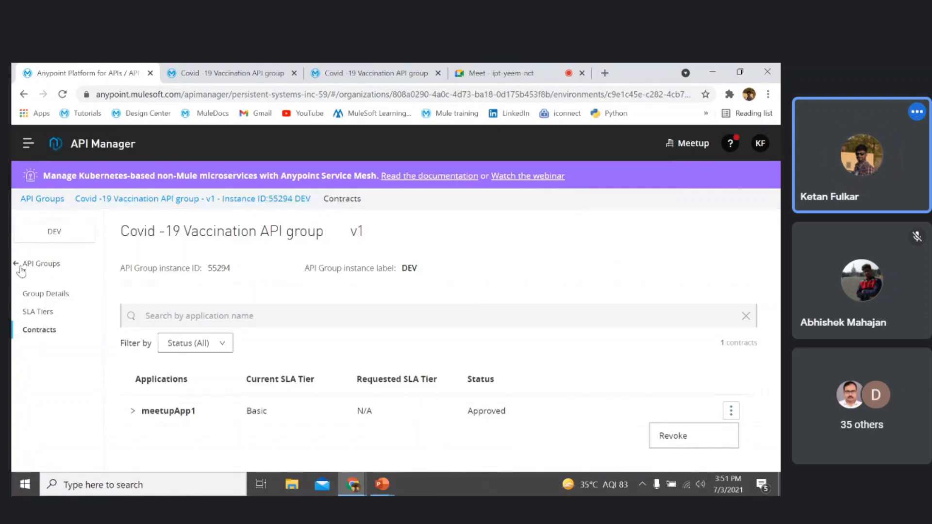
click(40, 146)
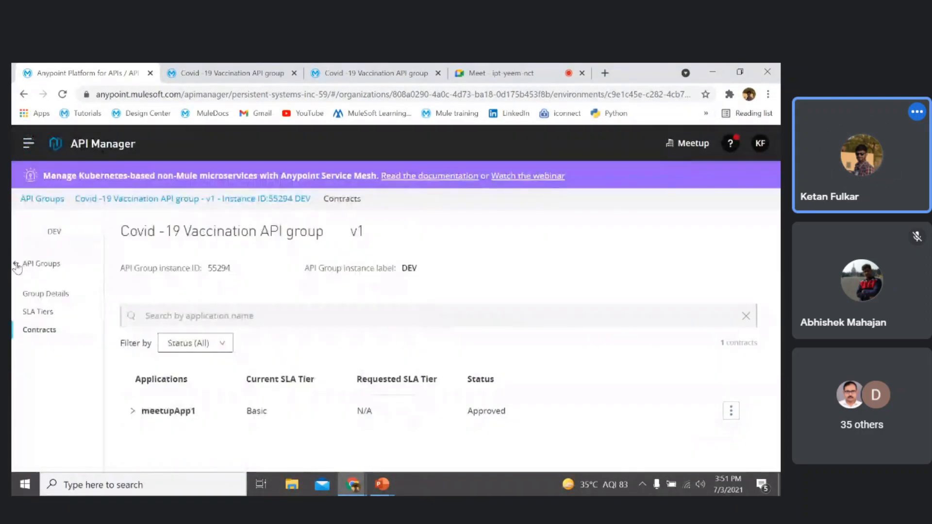
- Open the Covid-19 cases API group's v1 Dev instance and check its contracts and group details
click(20, 266)
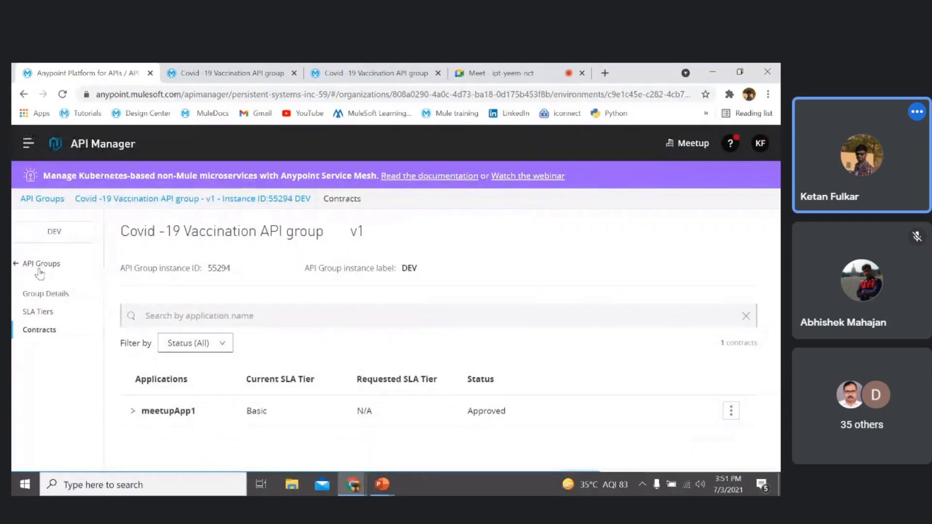
scroll(109, 323, down, 2)
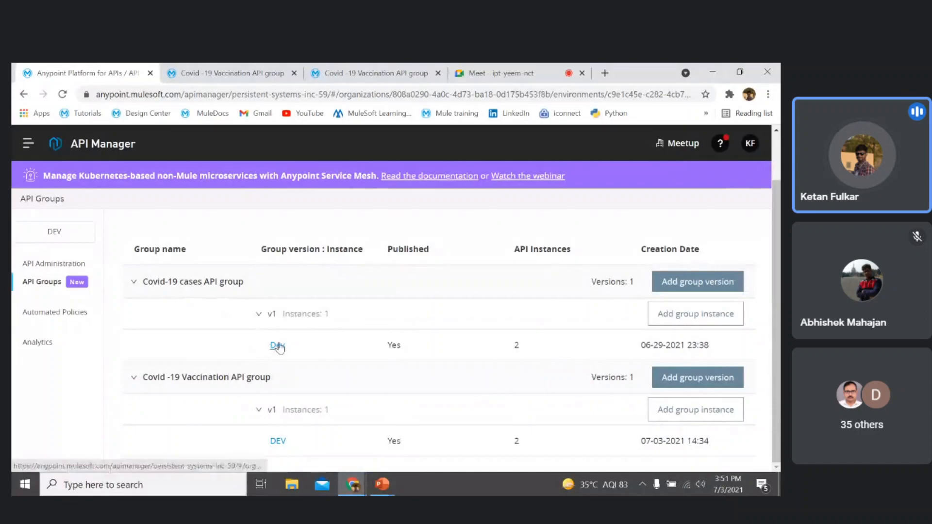
click(277, 344)
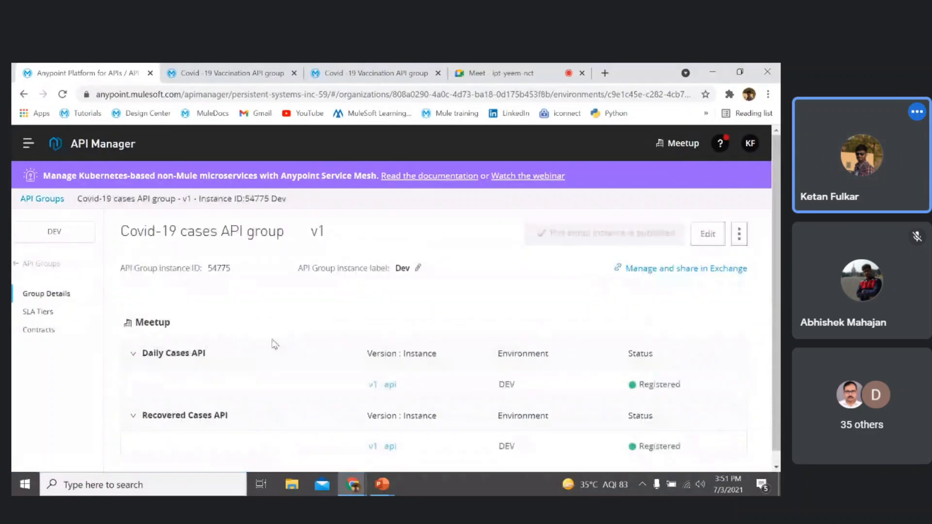
click(41, 330)
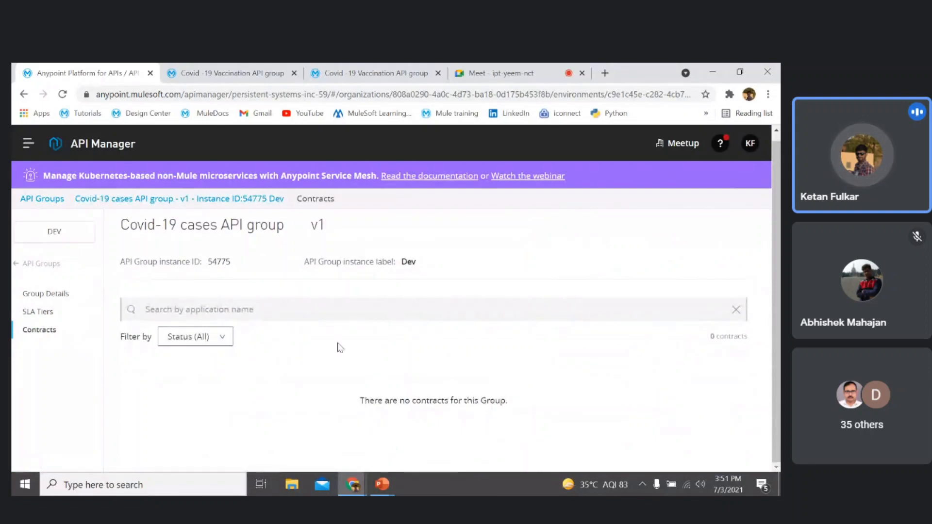
click(49, 295)
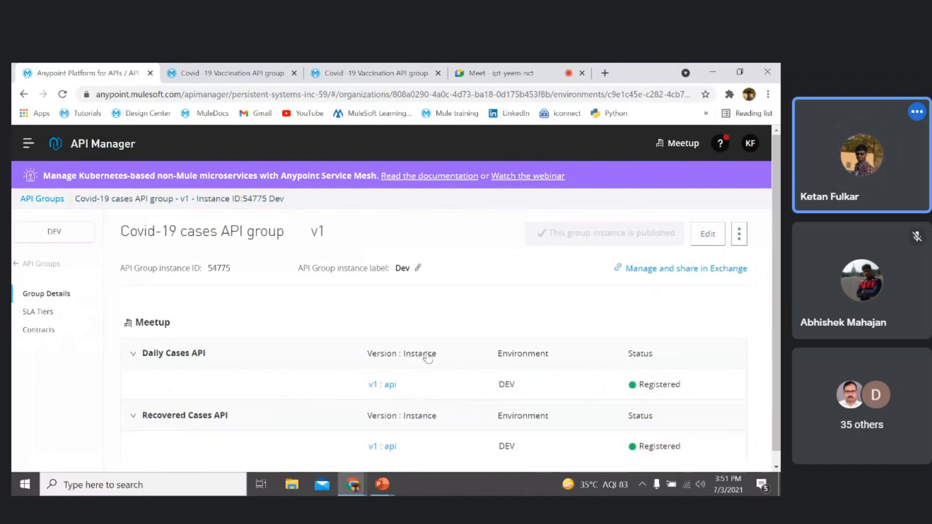
scroll(216, 309, down, 1)
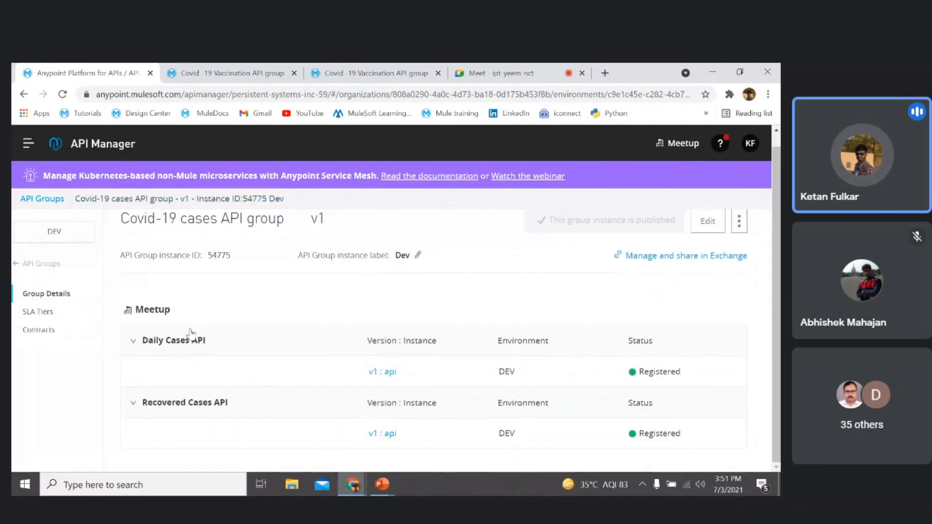
scroll(549, 231, up, 1)
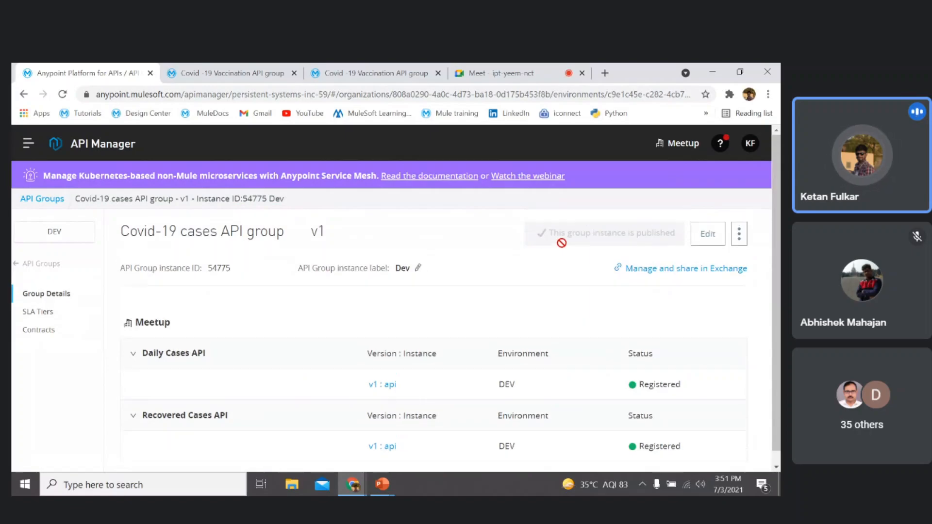
- Delete the Covid-19 cases API group's v1 Dev instance, acknowledging the ramifications of the deletion
click(739, 235)
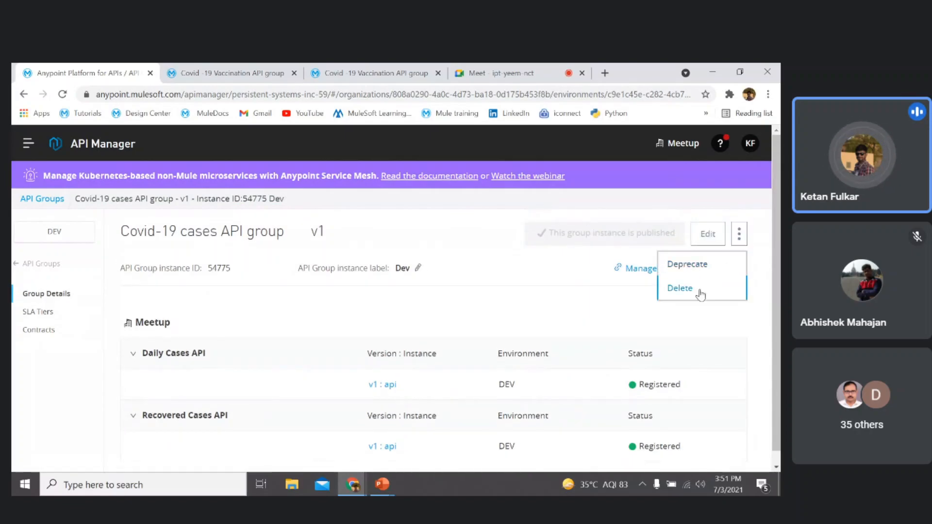
click(700, 294)
click(259, 304)
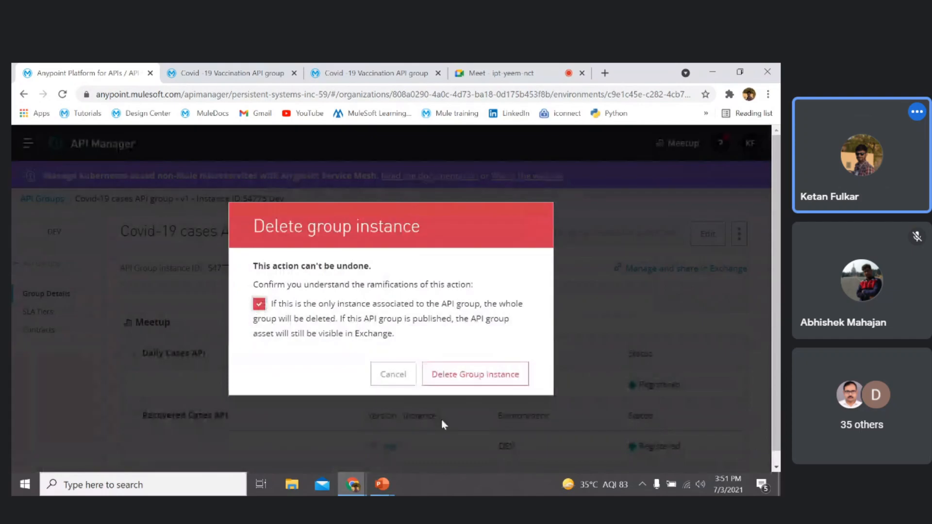
click(469, 384)
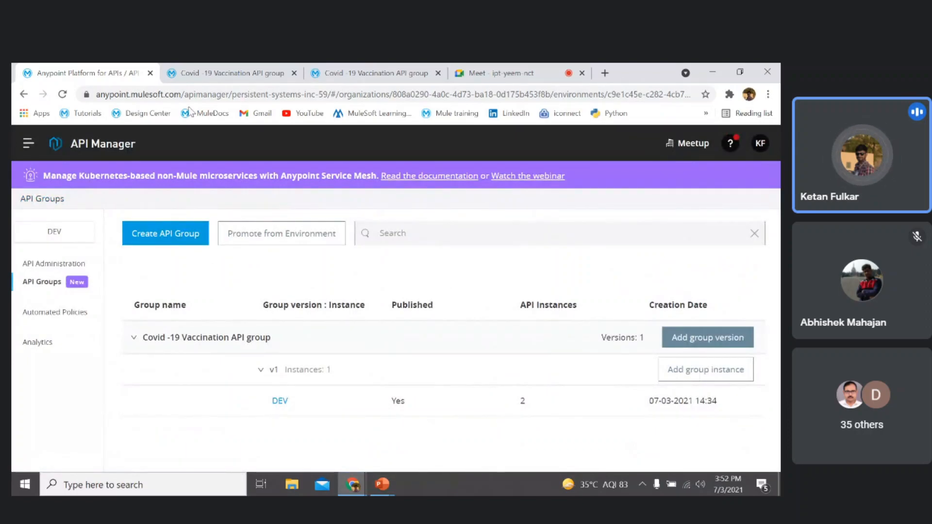
- Delete the major version of the Covid-19 cases API group from the Meetup assets in Exchange, confirming the asset deletion
click(194, 74)
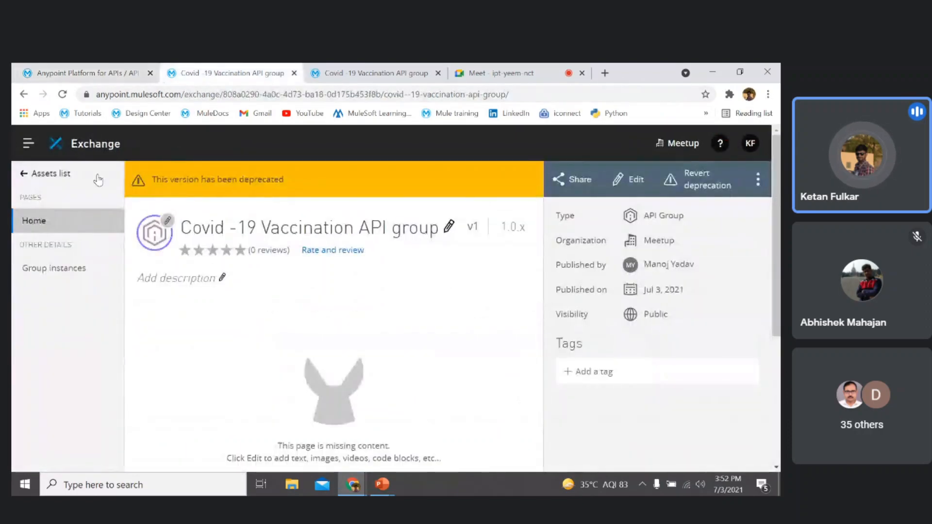
click(28, 174)
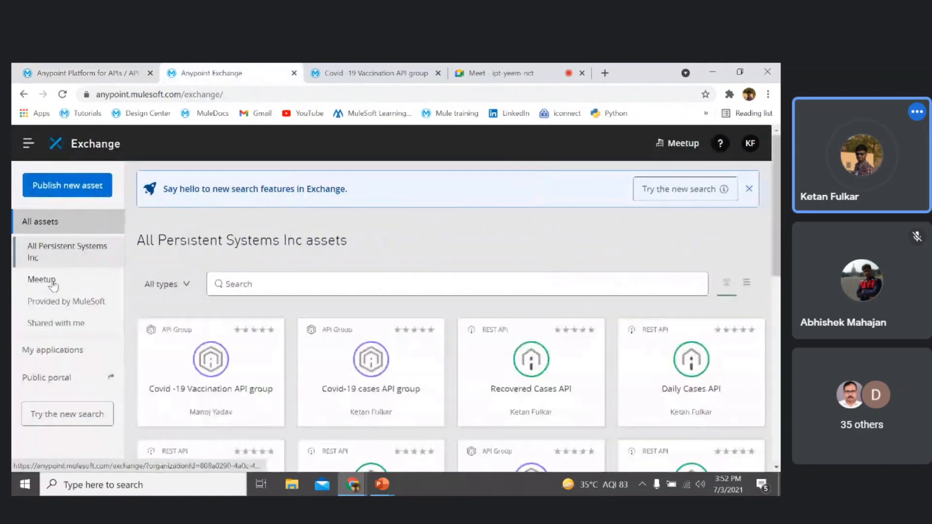
click(53, 282)
scroll(396, 374, down, 2)
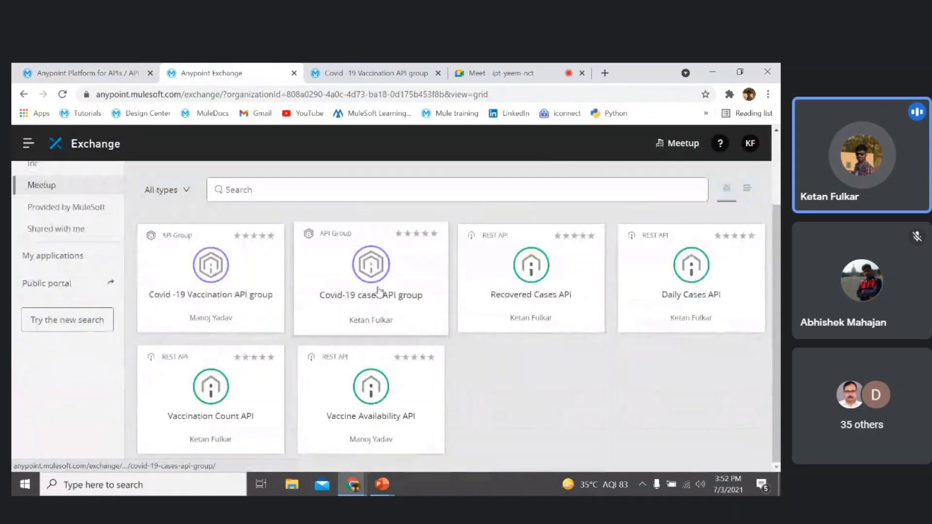
click(380, 295)
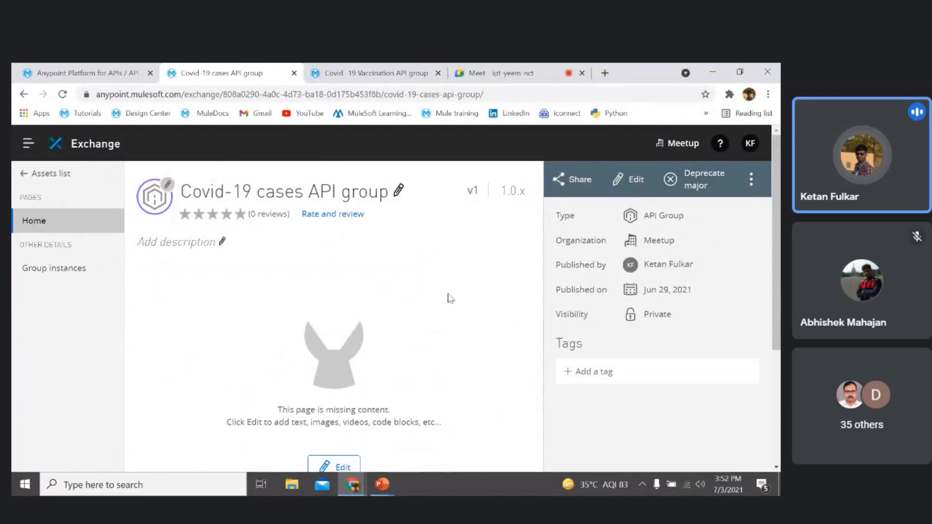
click(757, 179)
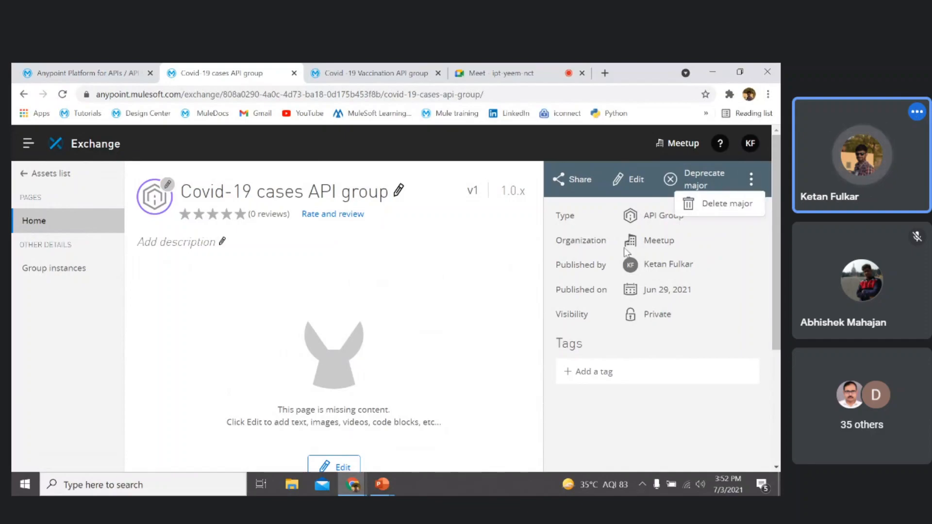
click(725, 208)
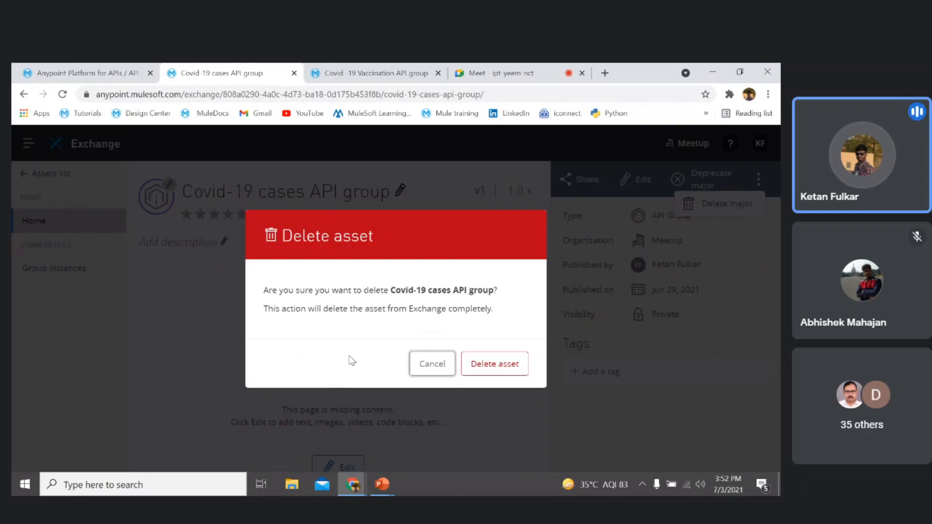
click(493, 368)
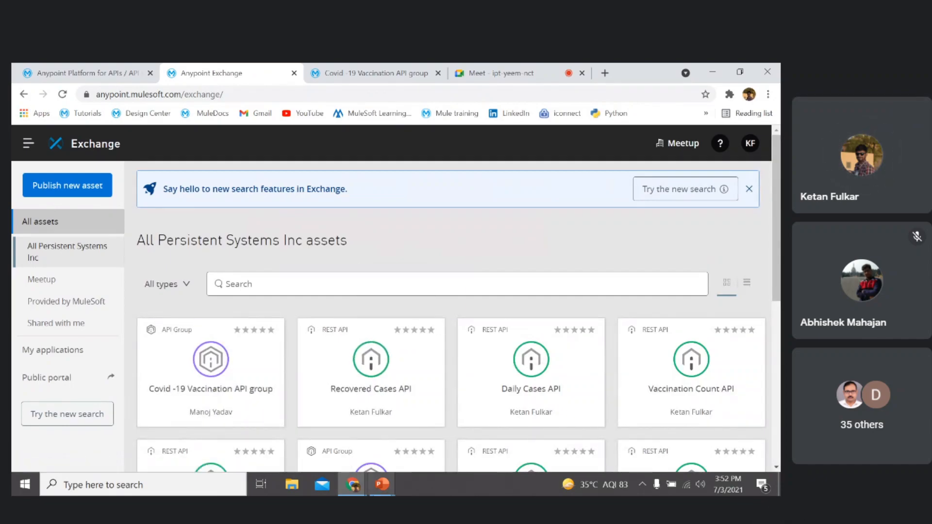
- Switch to the Google Meet call and read the in-call messages
mouse_move(348, 493)
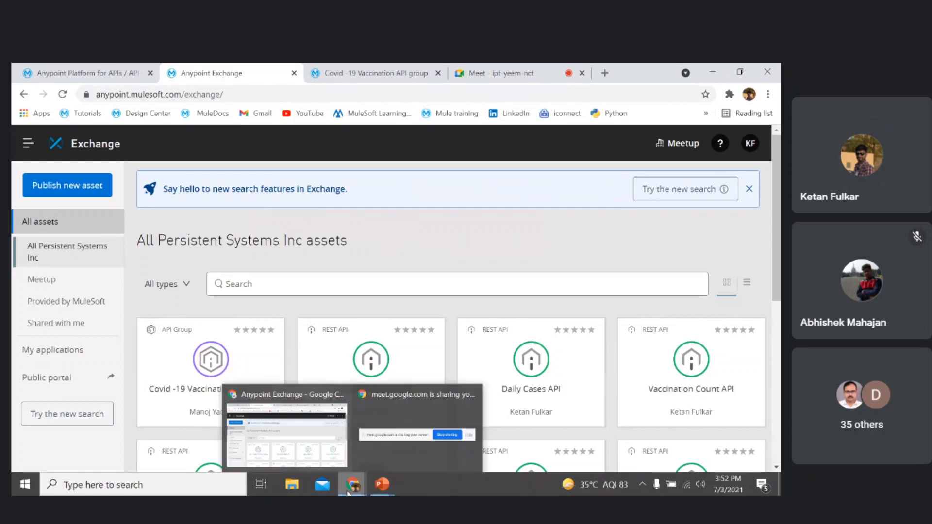
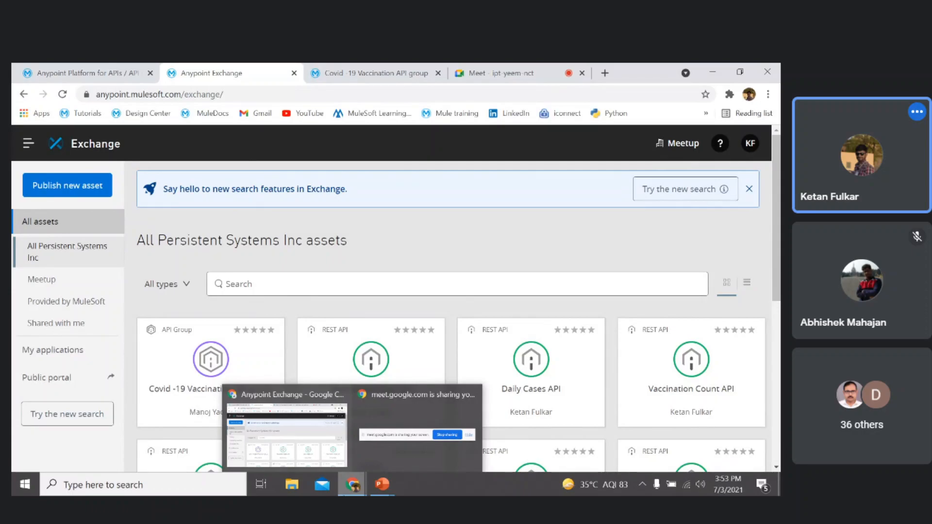
click(523, 68)
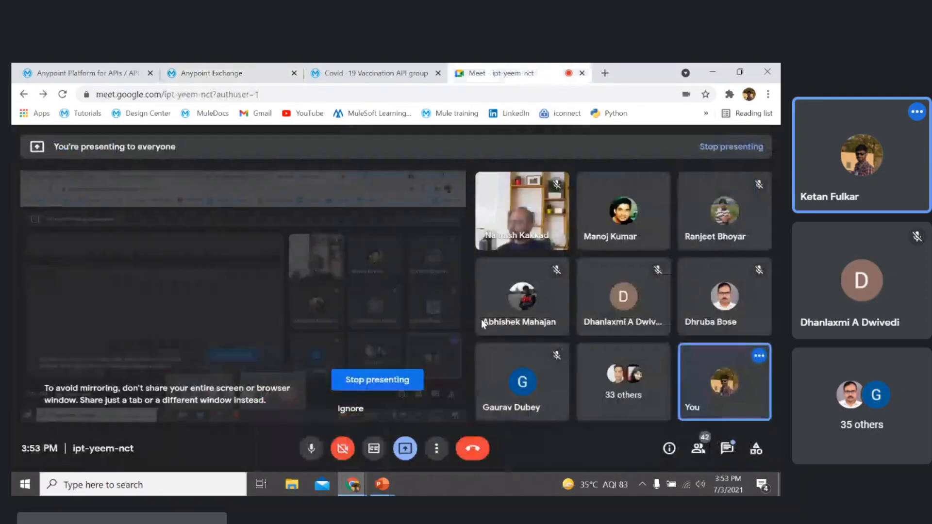
click(729, 449)
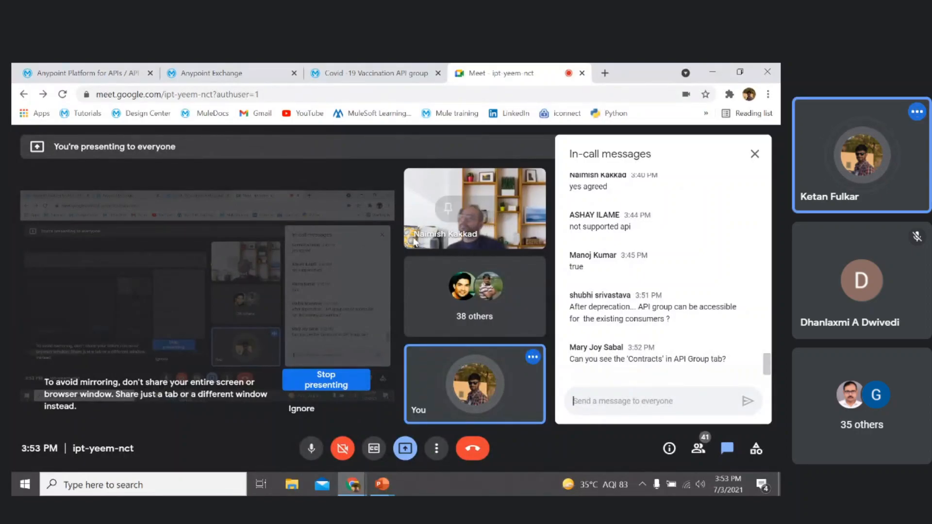
- Return to API Manager and check the contracts of the Covid -19 Vaccination API group's v1 DEV instance
click(372, 73)
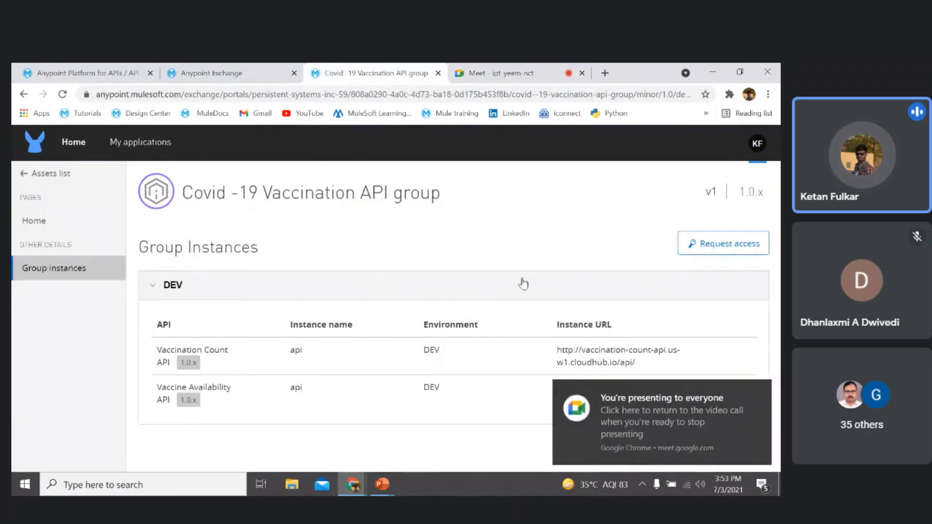
click(45, 65)
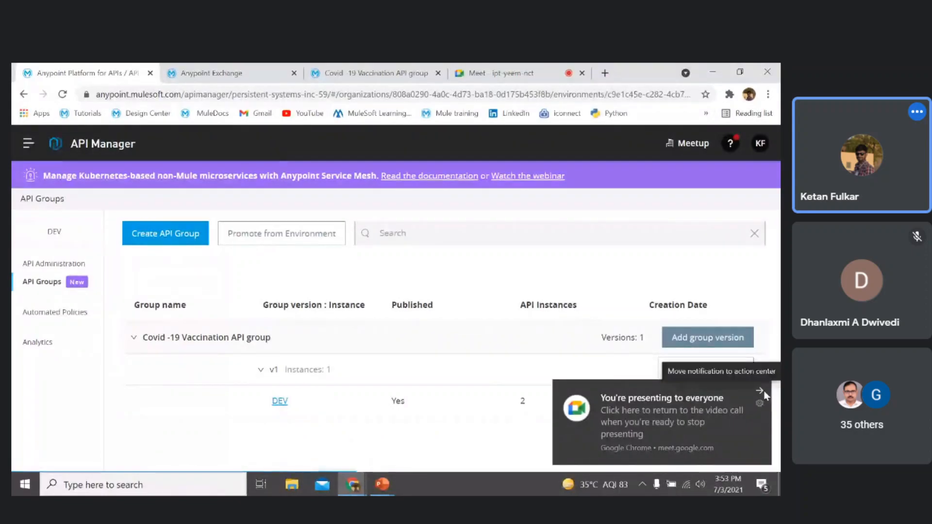
click(764, 394)
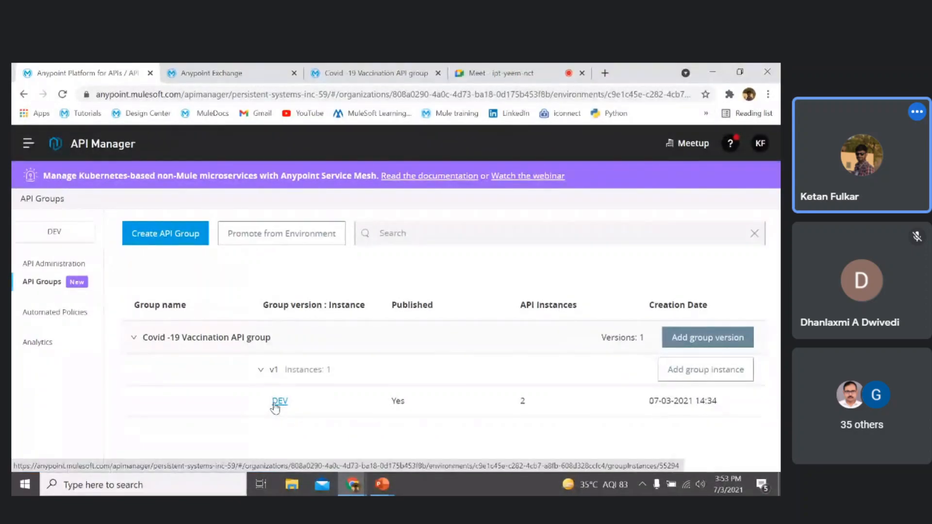
click(280, 402)
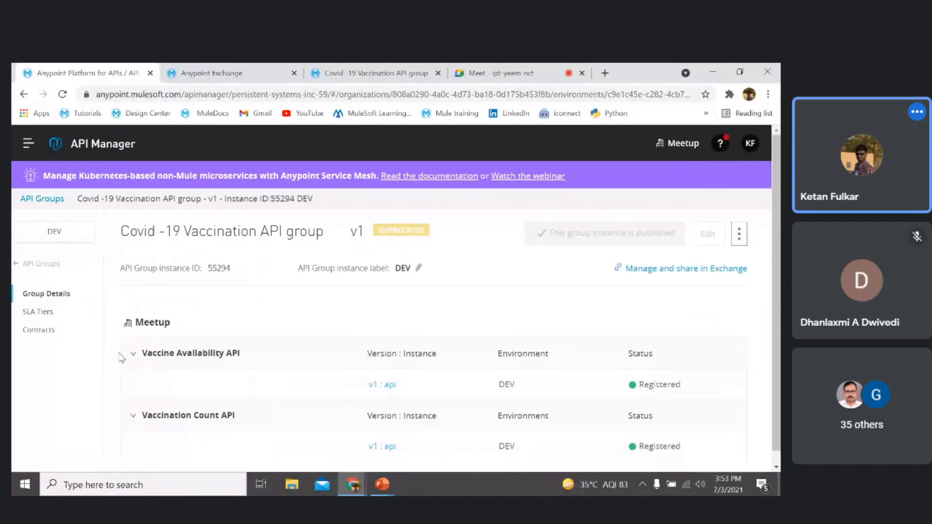
click(40, 331)
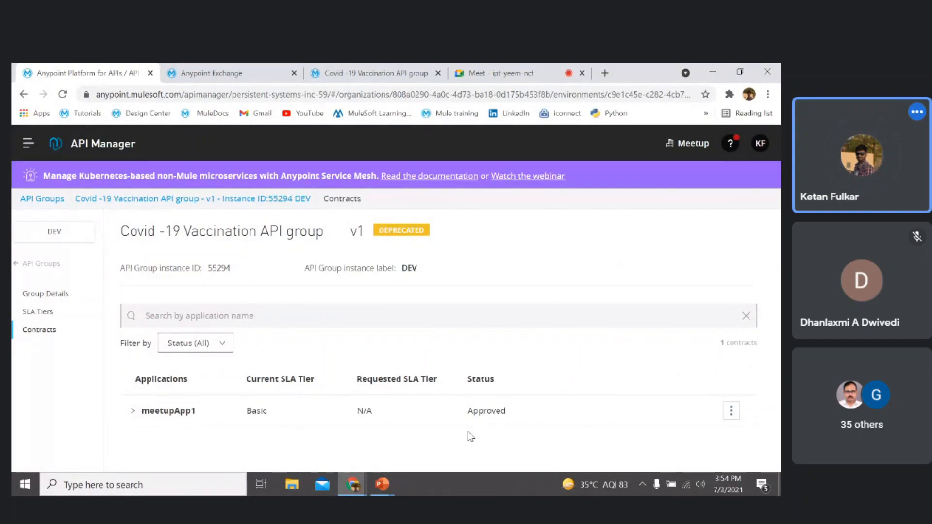
- Undeprecate the Covid -19 Vaccination API group's v1 DEV instance from its group details
click(35, 297)
click(739, 233)
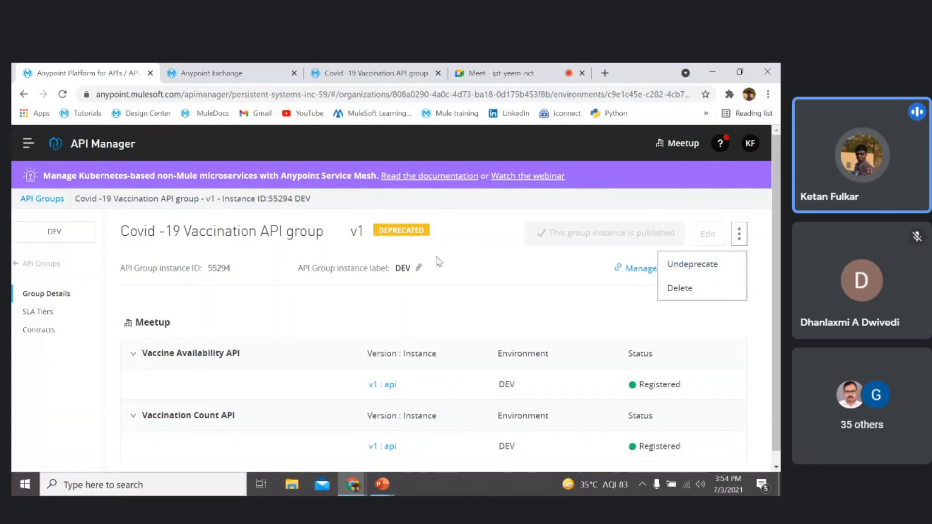
click(690, 270)
click(495, 350)
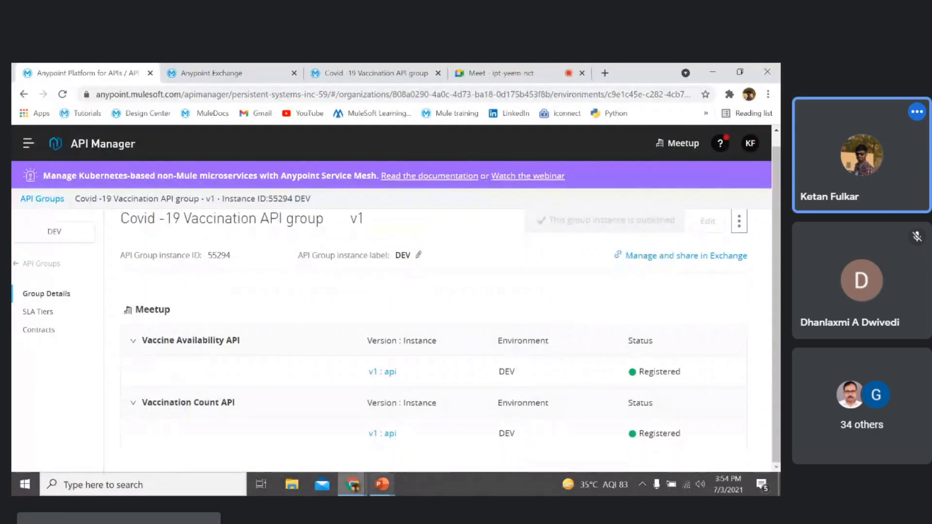
- Read the newest in-call messages in Google Meet, close the chat and return to the group in API Manager
click(467, 67)
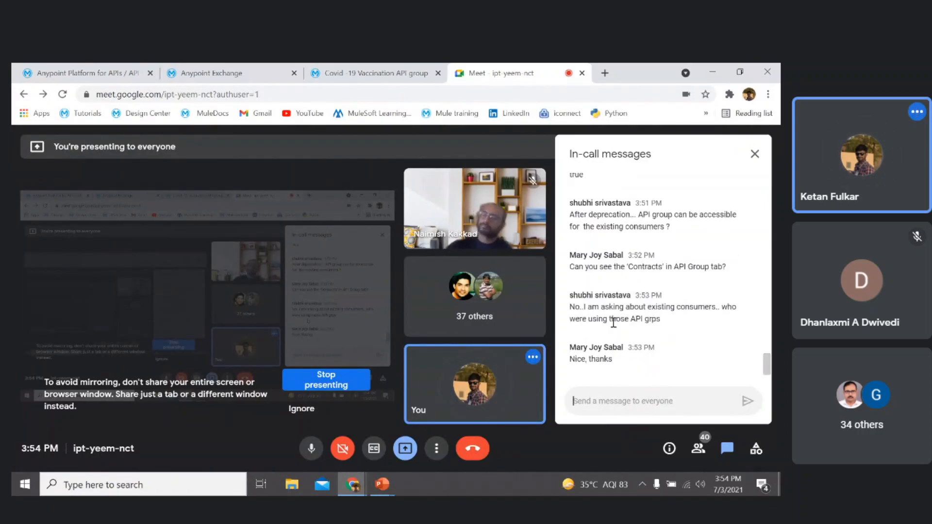
click(756, 154)
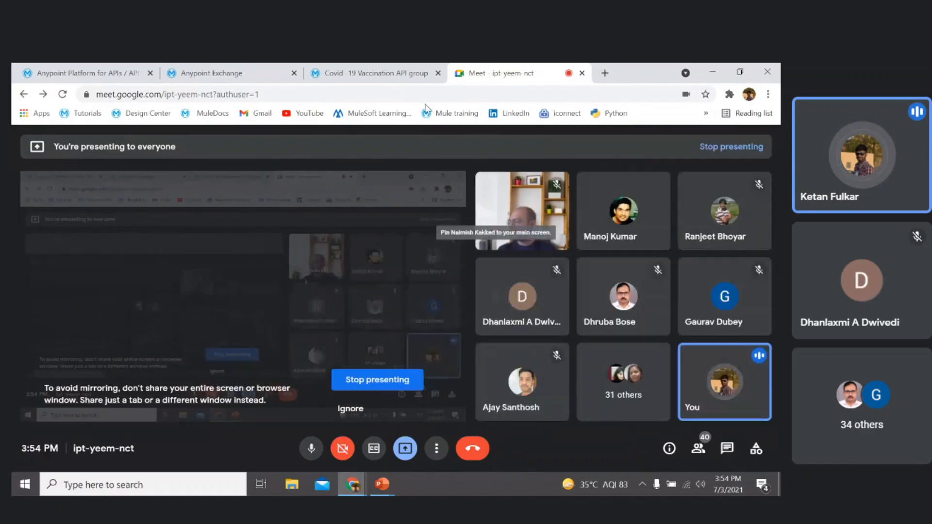
click(58, 71)
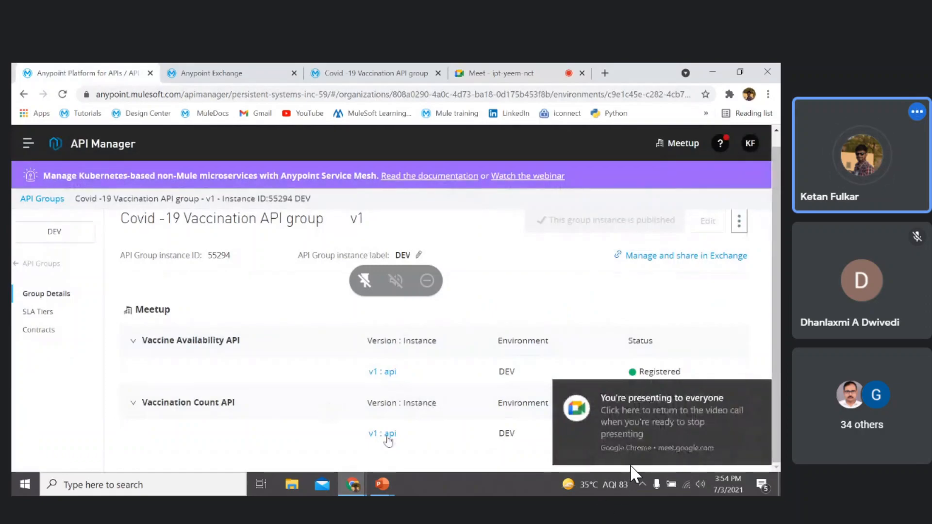
click(759, 391)
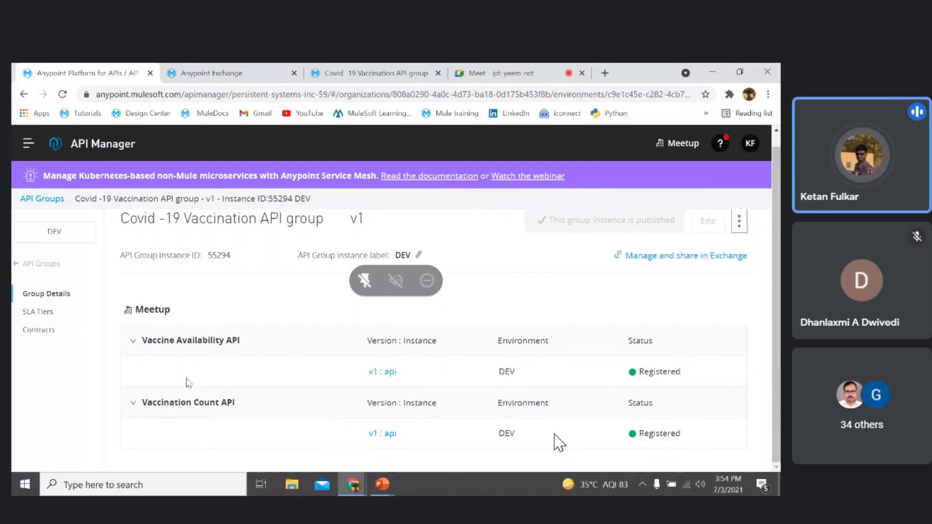
- Open the Covid -19 Vaccination API group's contracts and examine the details of the meetupApp1 contract
click(27, 331)
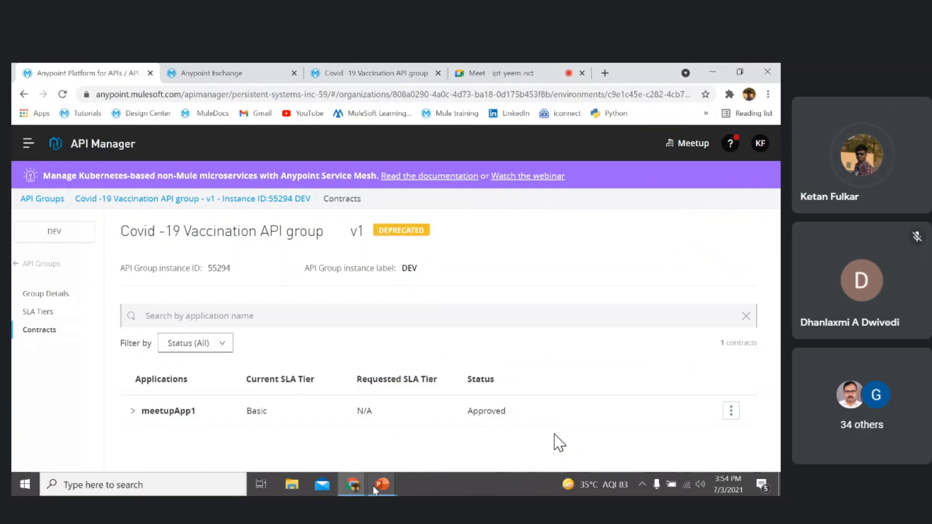
mouse_move(359, 485)
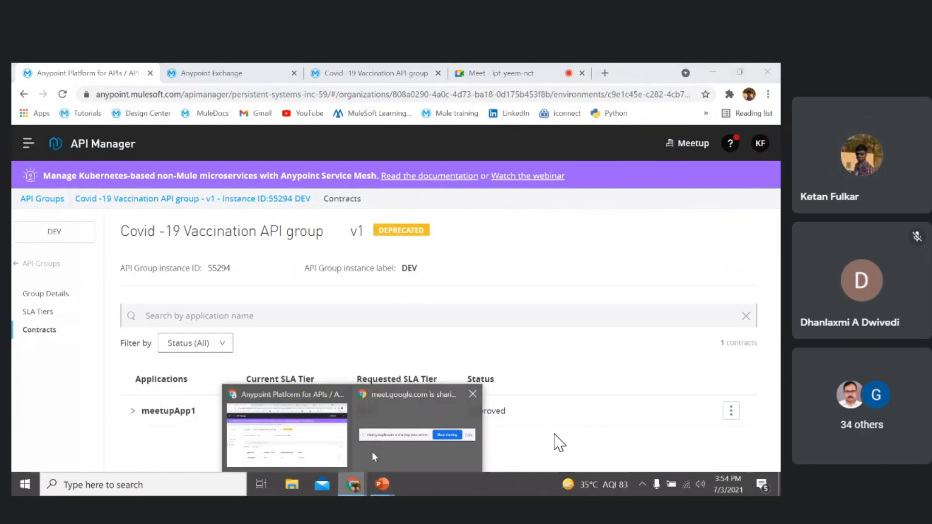
click(319, 460)
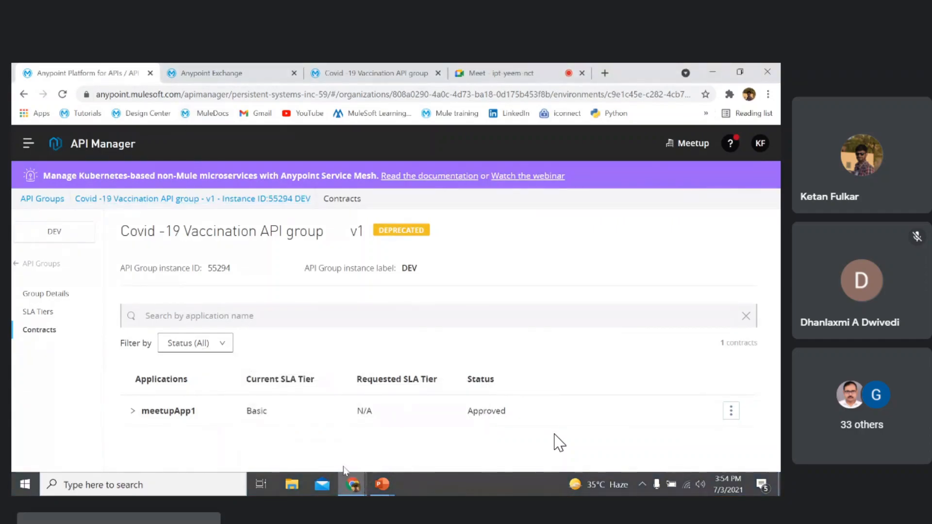
mouse_move(352, 483)
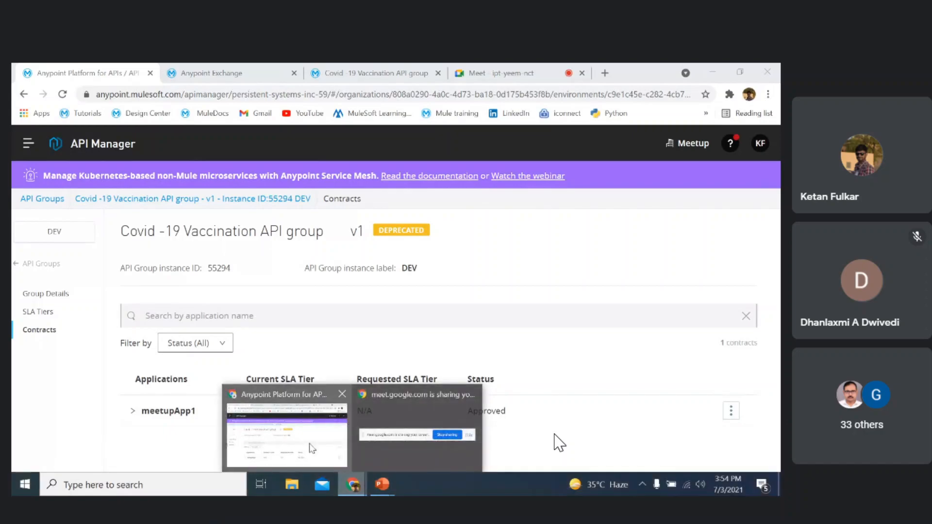
click(342, 408)
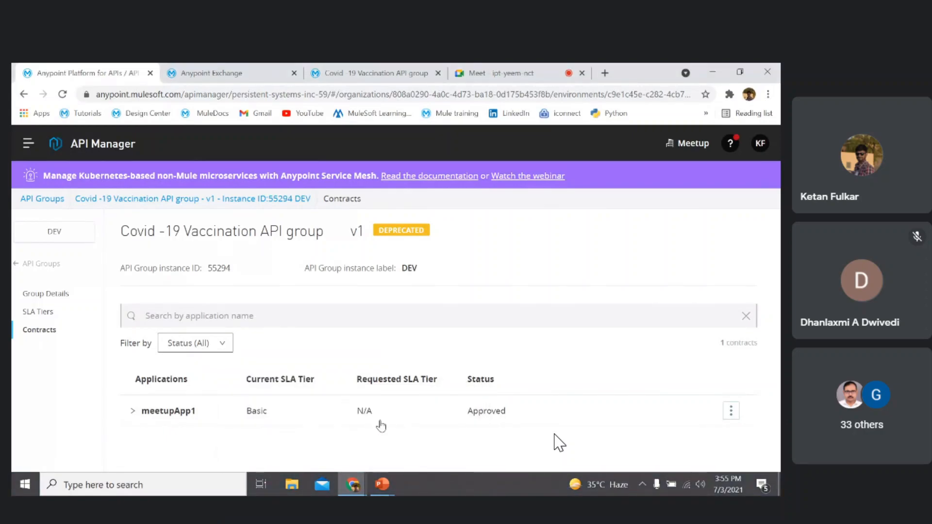
click(132, 411)
scroll(336, 416, down, 2)
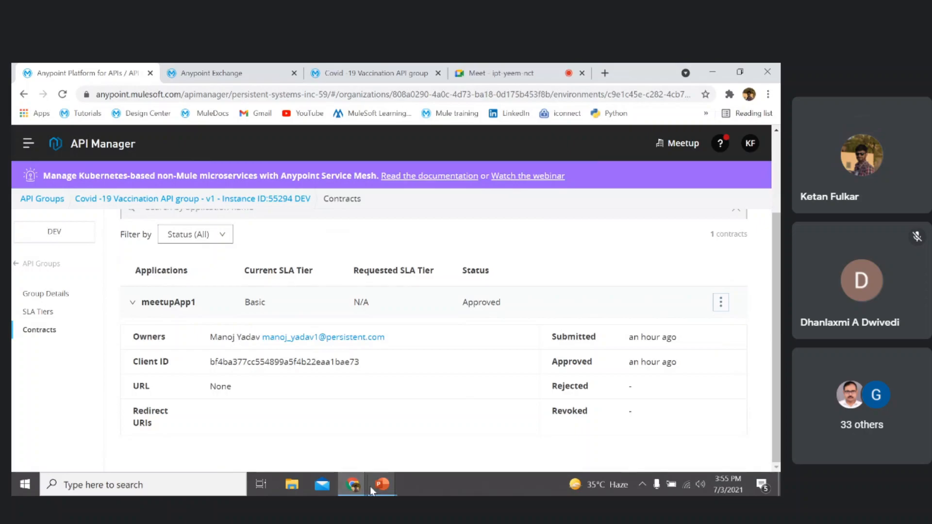
- Switch to the Google Meet call and stop presenting the screen
click(497, 73)
click(371, 378)
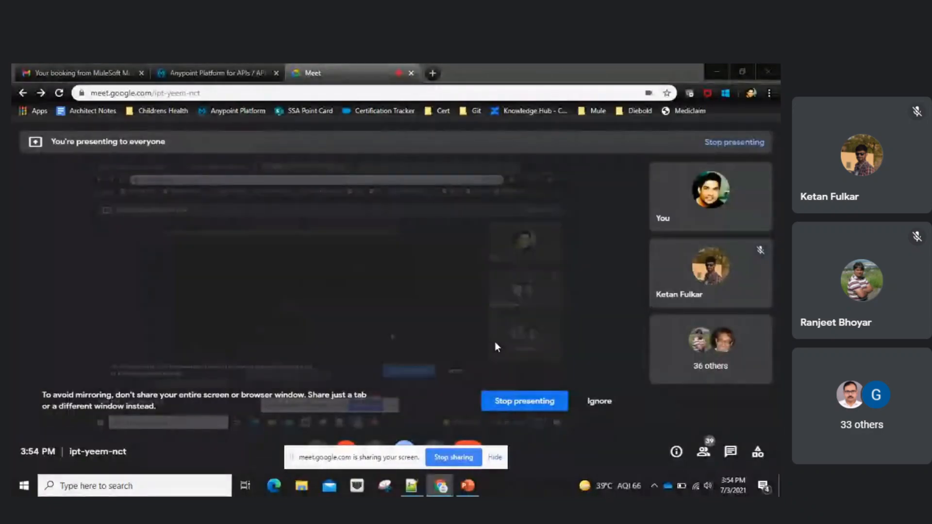
- Switch to API Manager and review the DEV environment's API administration list and API groups
click(188, 70)
scroll(302, 377, down, 2)
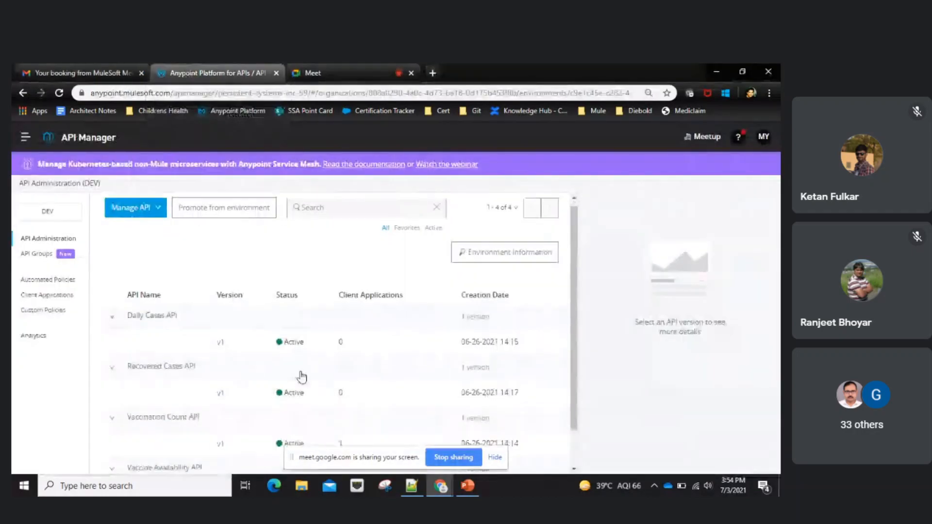
scroll(301, 377, up, 2)
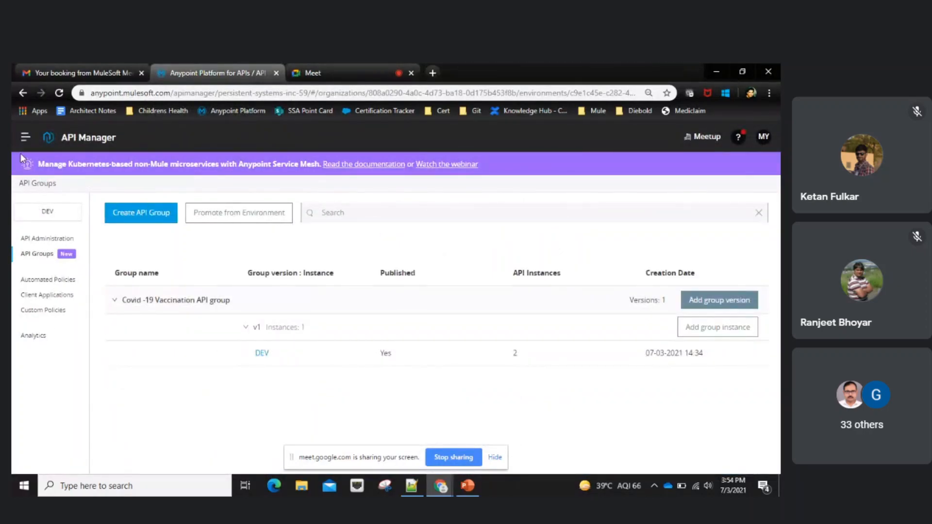
- Open Exchange in a new browser tab and list only the Meetup assets
click(26, 141)
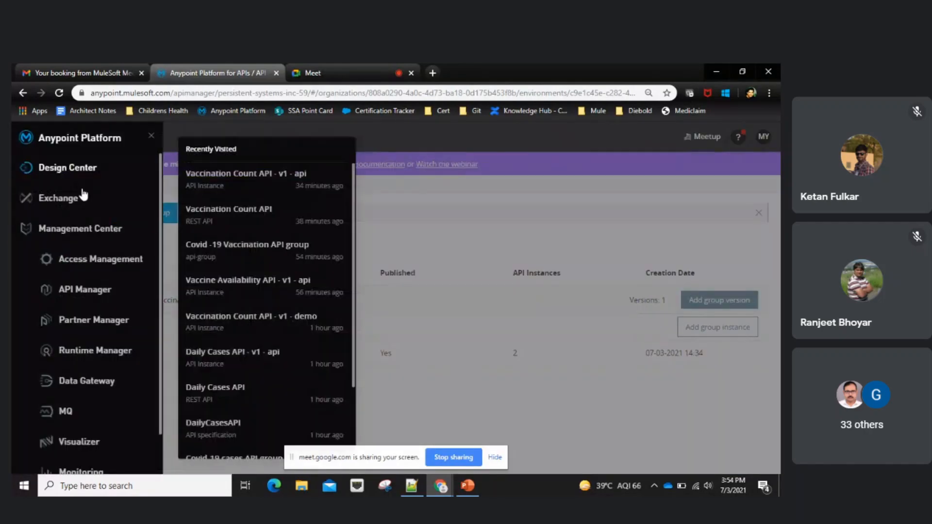
right_click(58, 201)
click(89, 214)
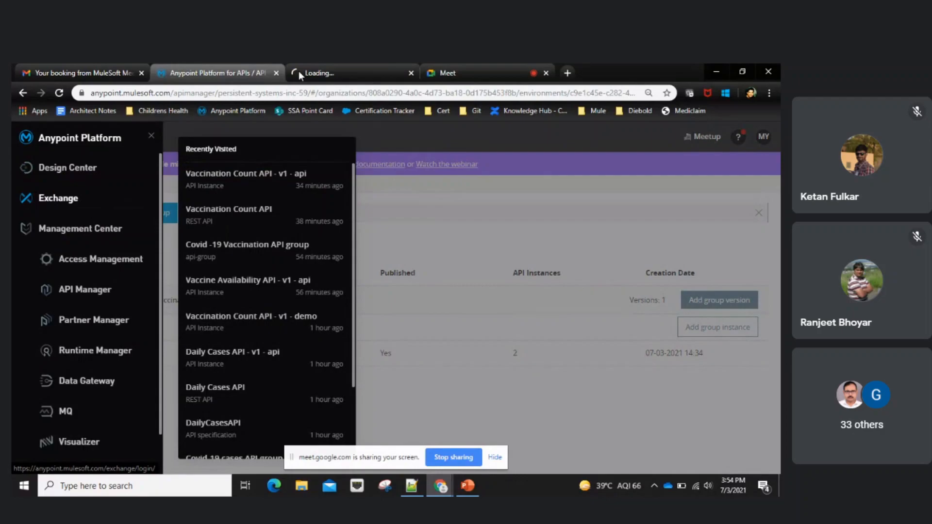
click(337, 73)
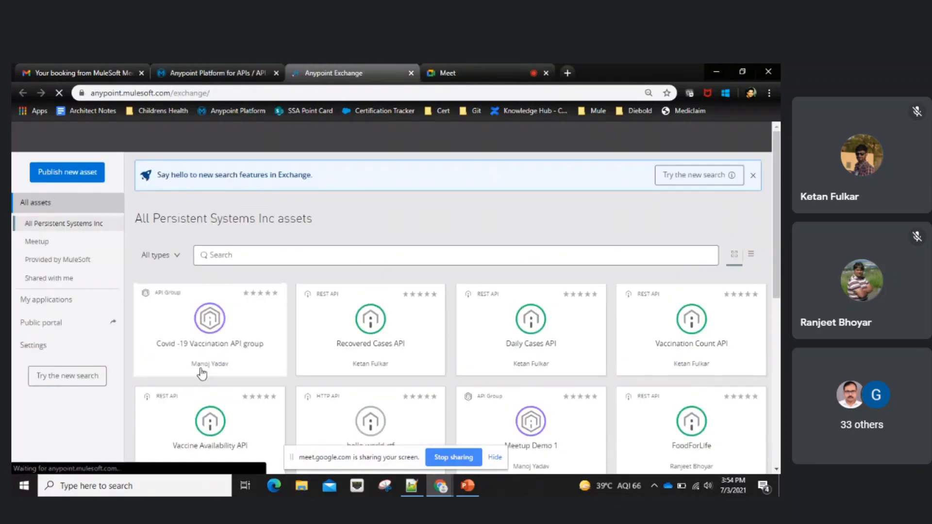
click(35, 241)
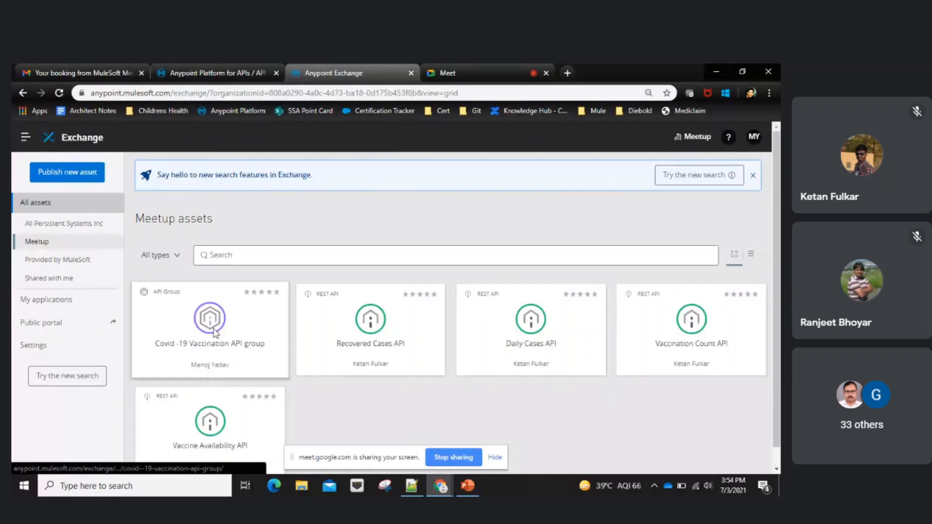
- Open the Covid -19 Vaccination API group in Exchange and review its group instances and home page
click(209, 335)
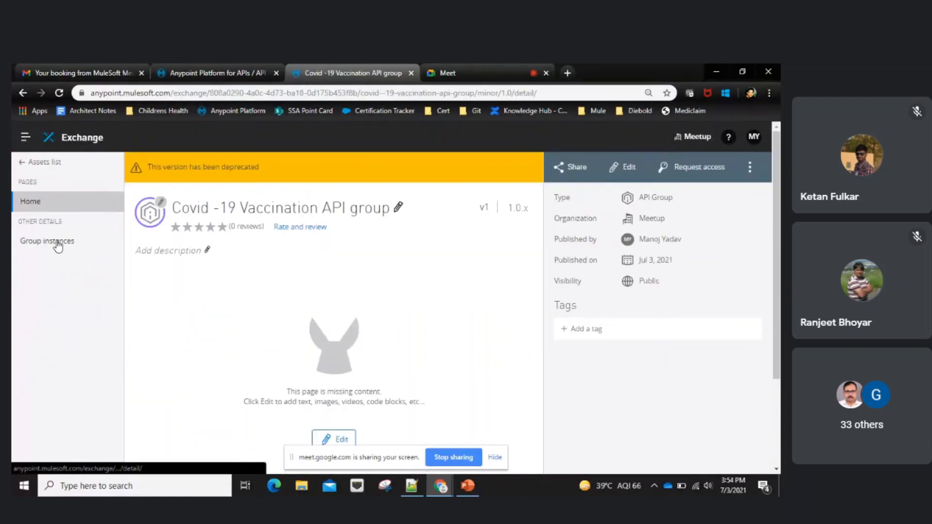
click(53, 241)
click(44, 206)
click(52, 242)
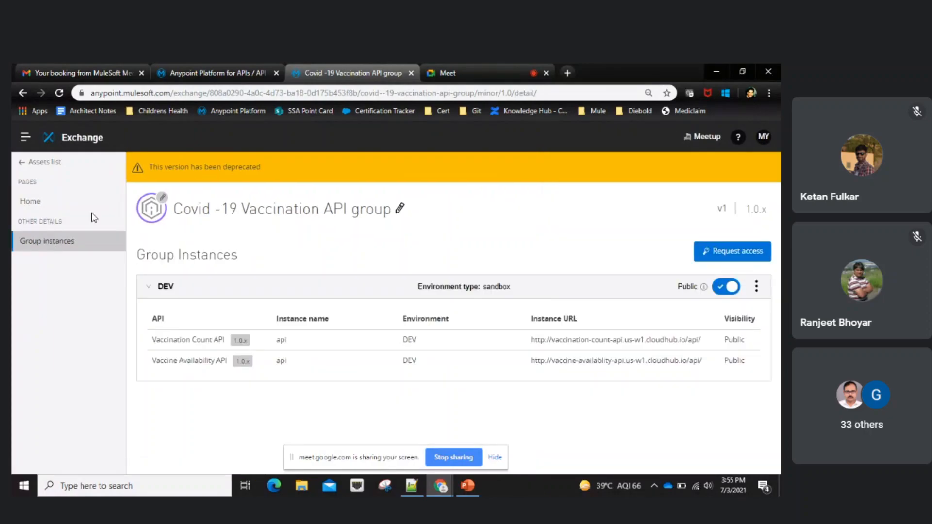
click(38, 207)
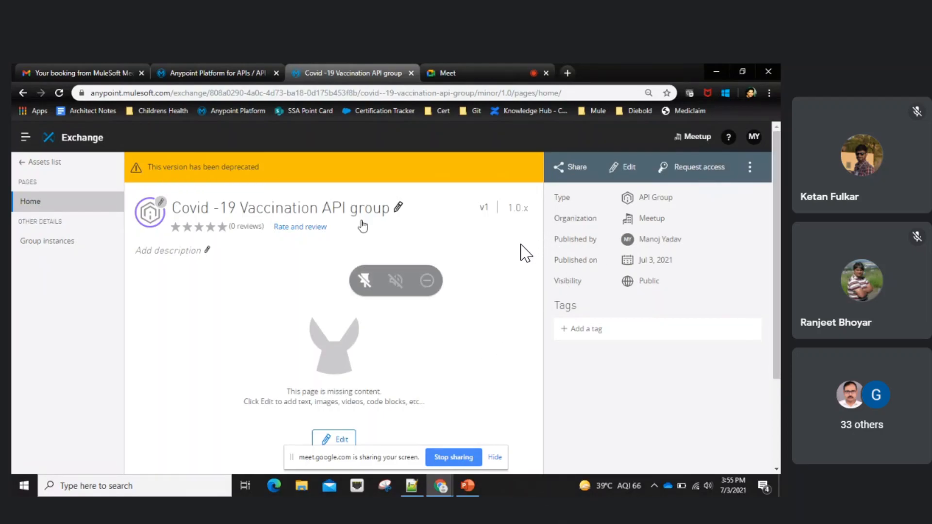
- Switch to API Manager, deprecate the DEV instance of the Covid -19 Vaccination API group, and reload the group's Exchange page
click(207, 68)
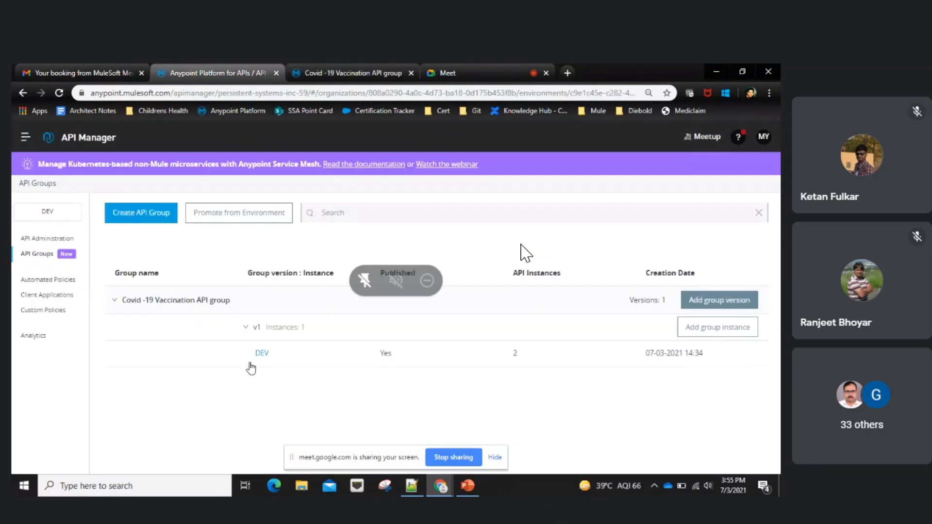
click(262, 354)
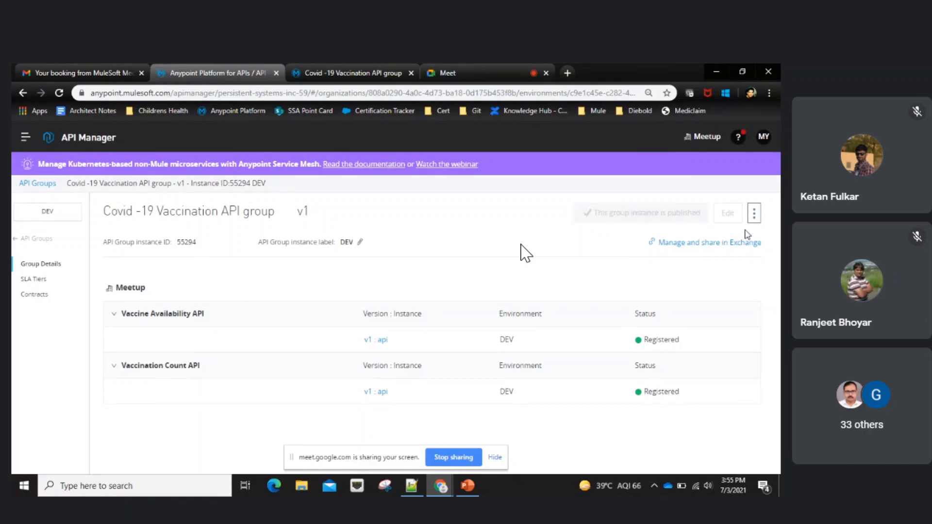
click(754, 212)
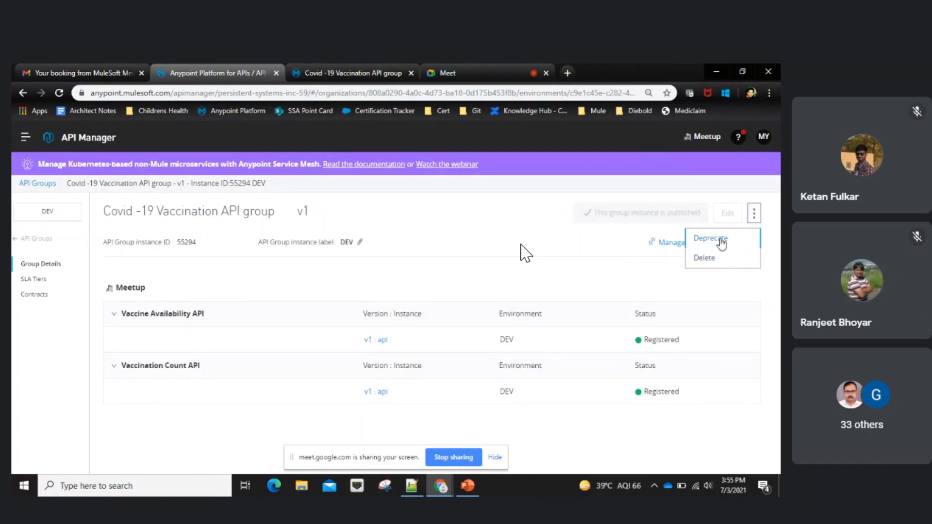
click(721, 243)
click(486, 342)
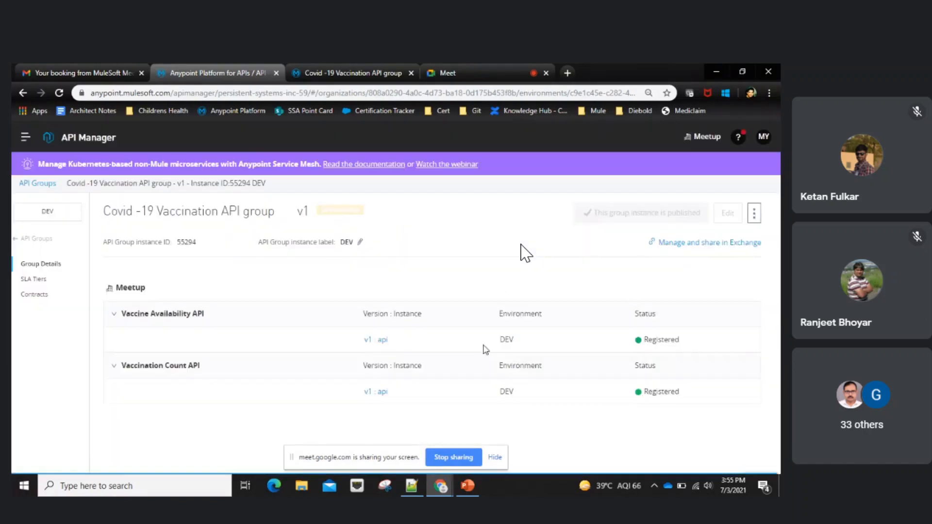
click(359, 74)
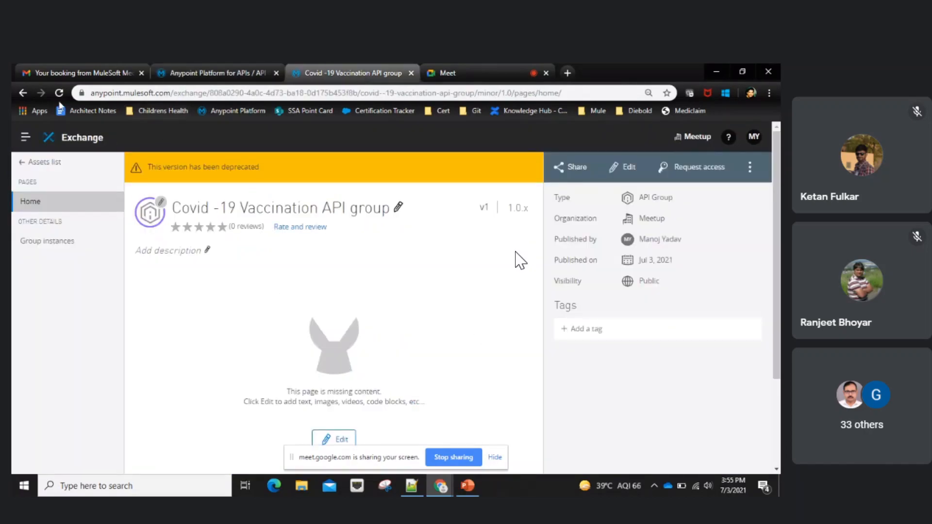
click(59, 92)
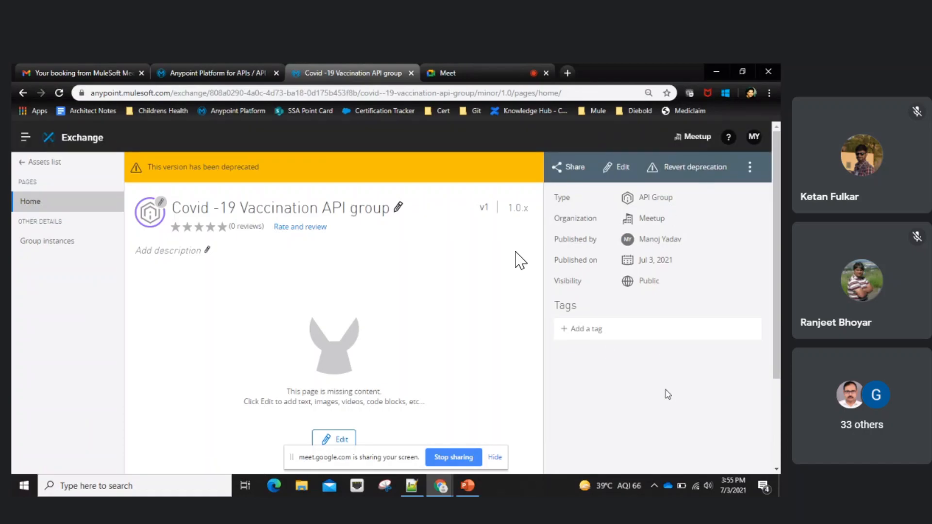
- Return to API Manager, review the Vaccination group's contracts, and reopen its DEV instance details from the API groups list
click(180, 66)
click(48, 294)
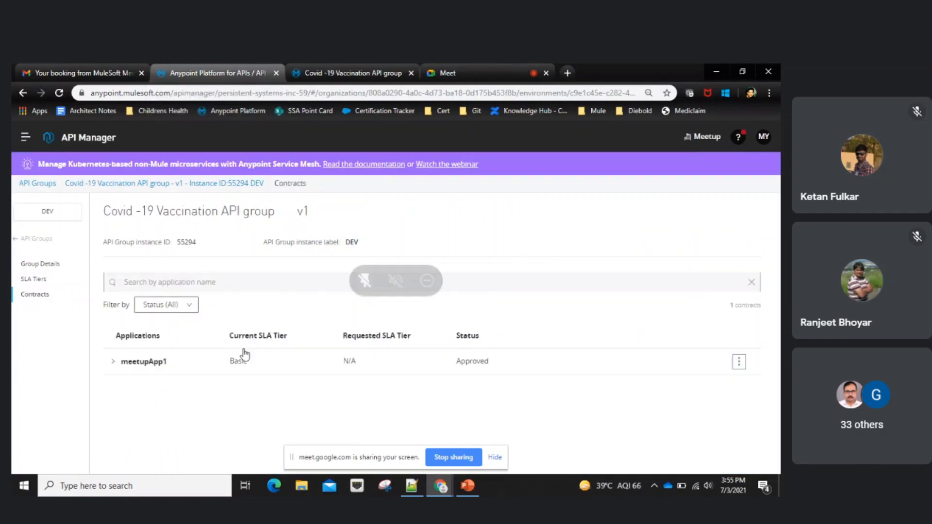
click(115, 364)
click(117, 365)
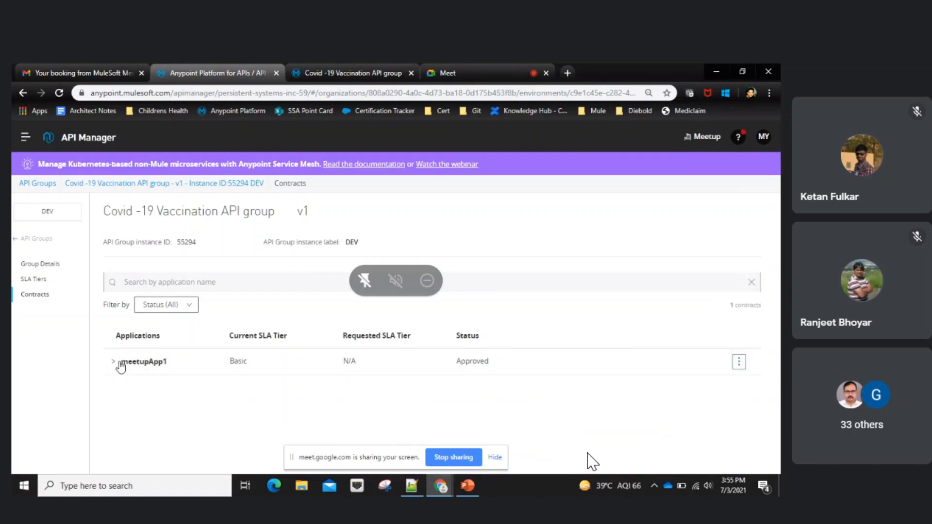
click(42, 265)
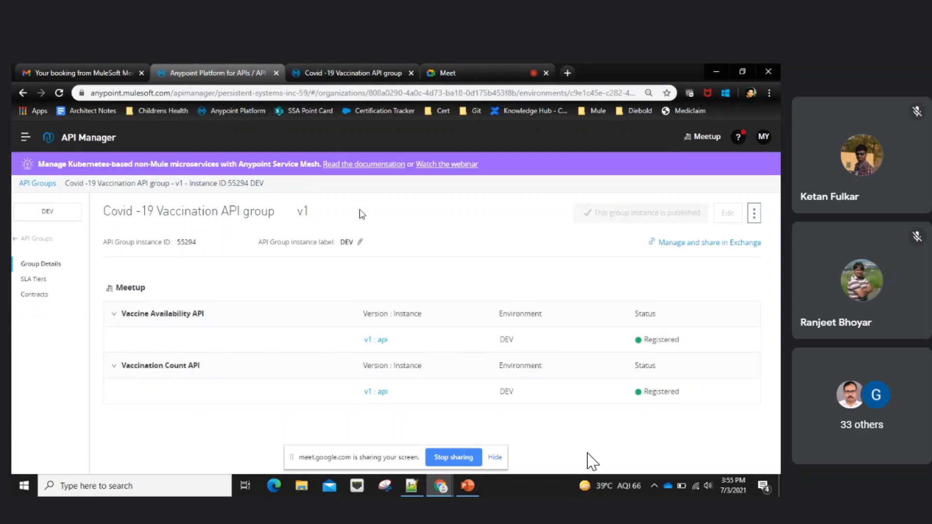
click(38, 239)
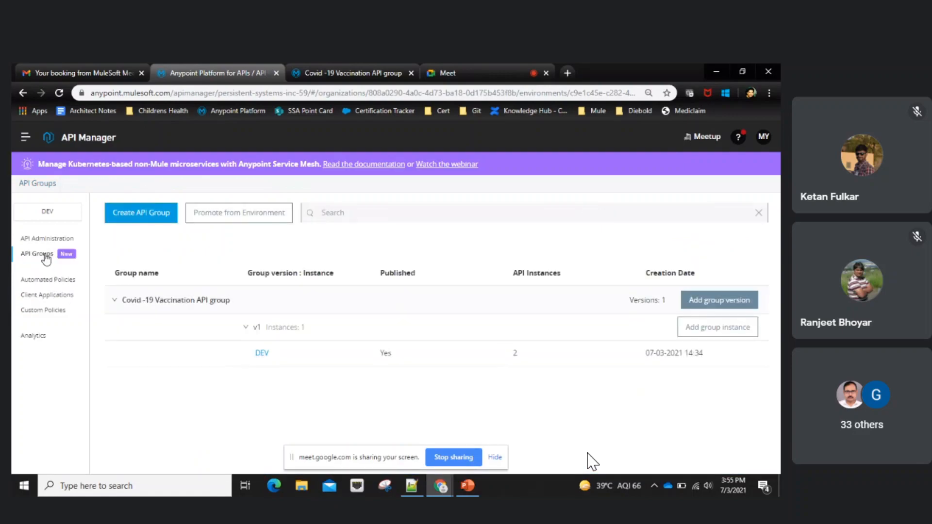
click(262, 354)
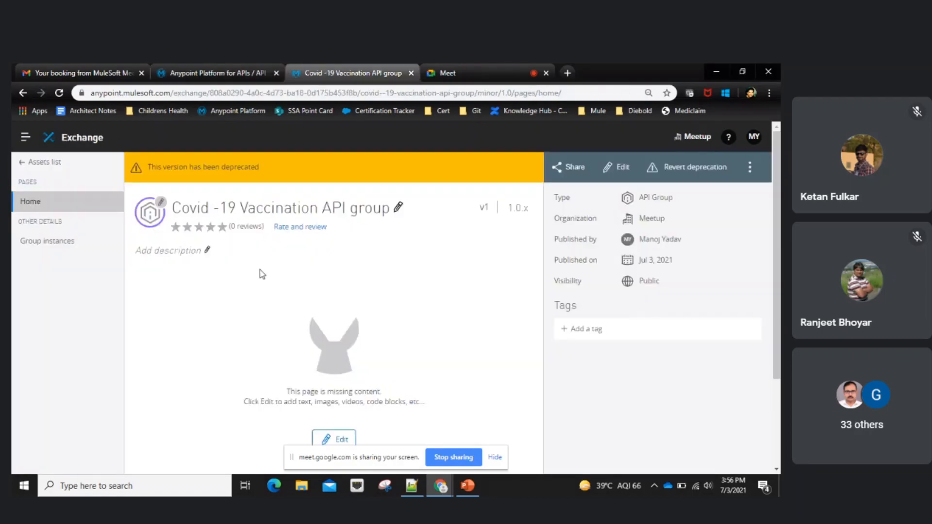
- In Exchange, reload the Vaccination group's instances and open Vaccination Count API and Vaccine Availability API in new browser tabs
click(62, 243)
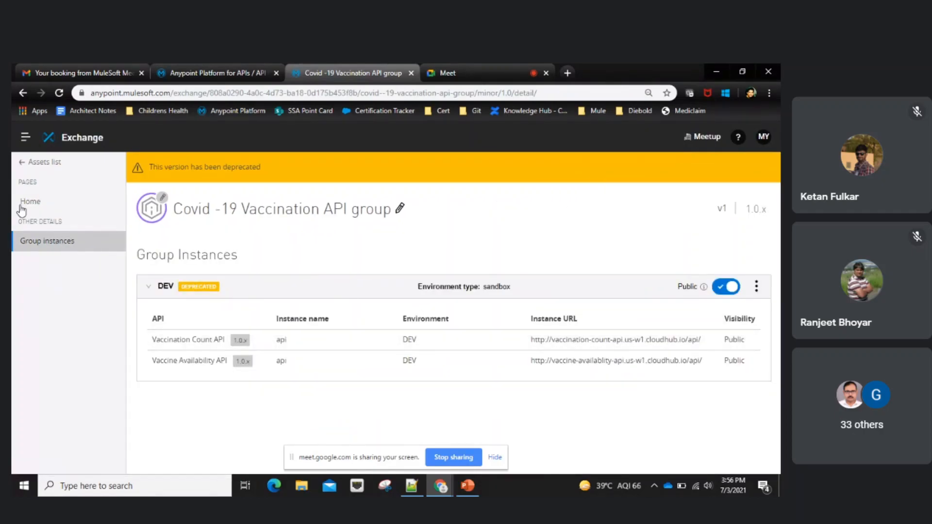
click(58, 94)
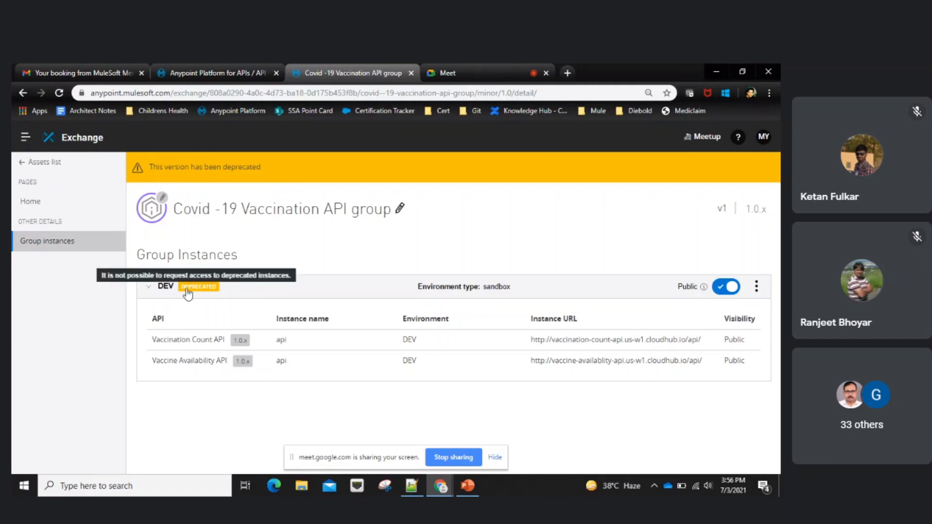
right_click(185, 341)
click(213, 348)
right_click(189, 361)
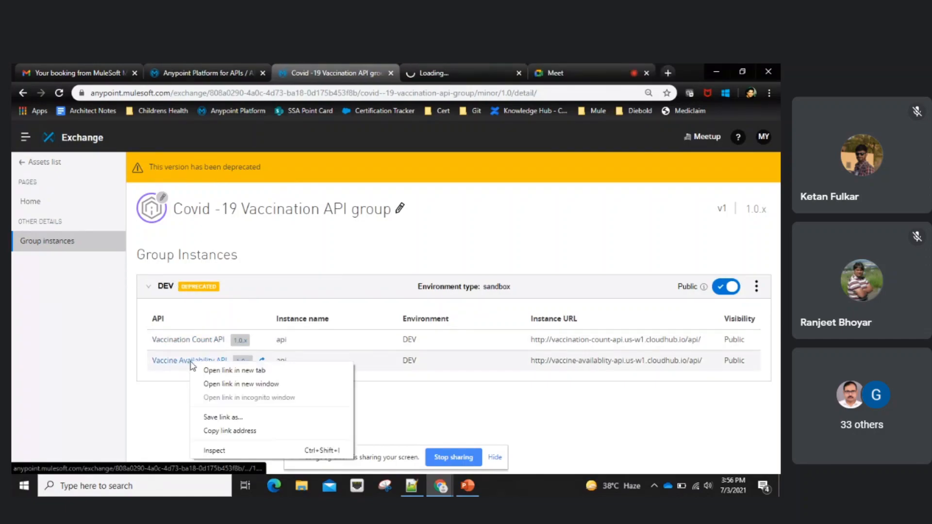
click(238, 371)
- Open the GET checkVaccionationCount method of Vaccination Count API and select DEV - api as the server
click(387, 73)
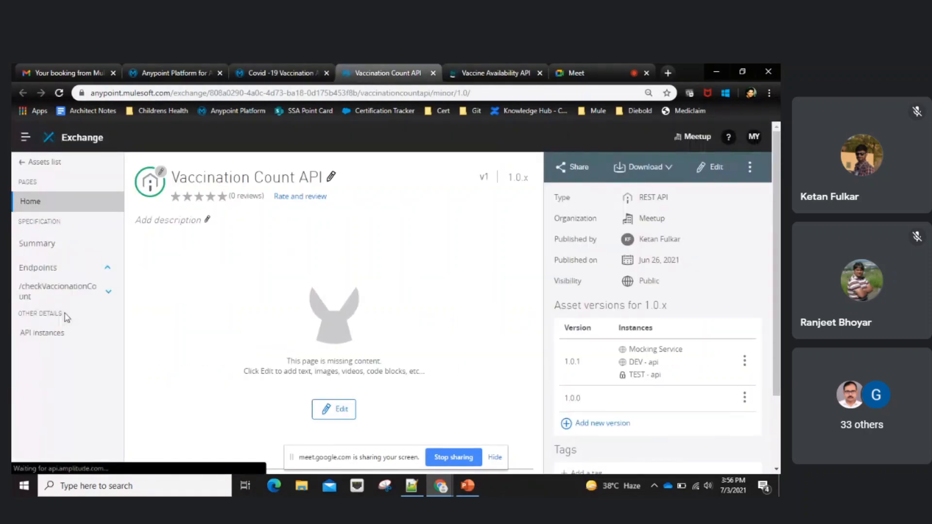
click(60, 297)
click(48, 335)
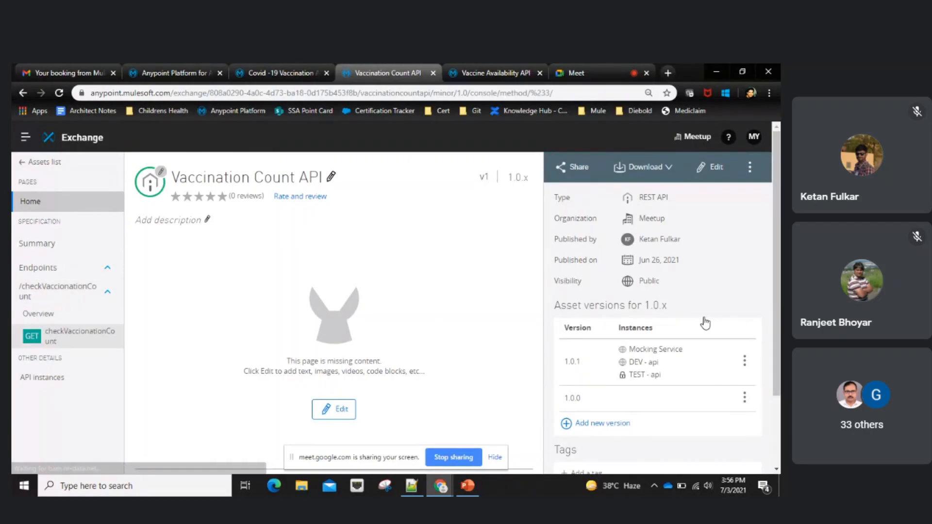
click(656, 238)
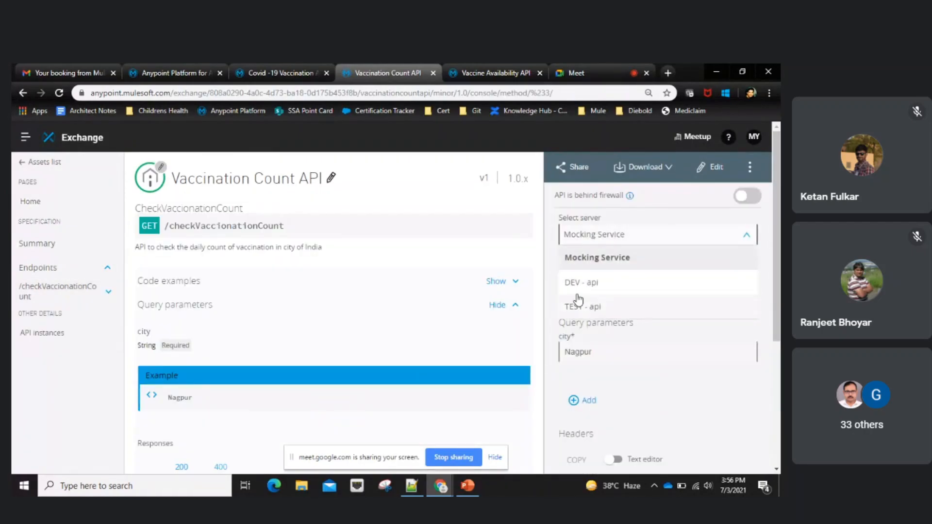
click(597, 287)
- Paste the client_id and client_secret headers into the request as text and return to the header form view
scroll(631, 384, down, 5)
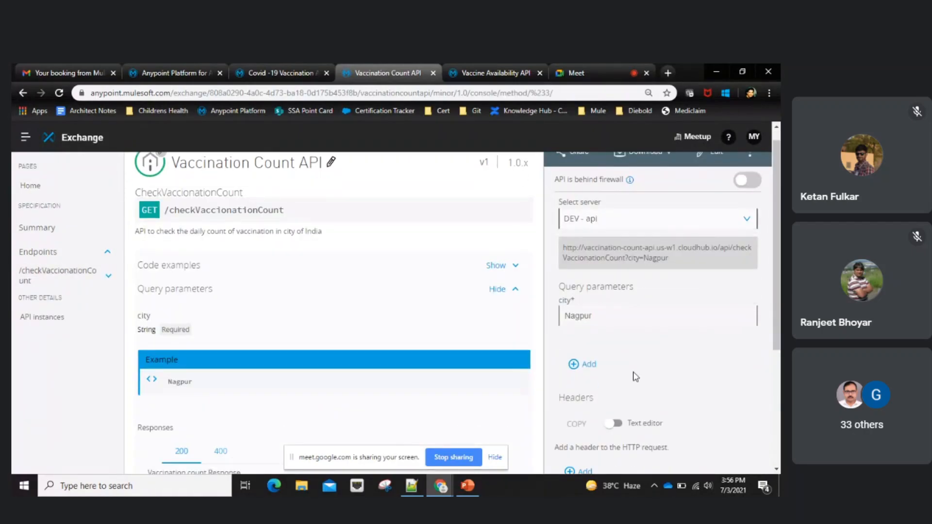
scroll(614, 336, up, 2)
click(613, 343)
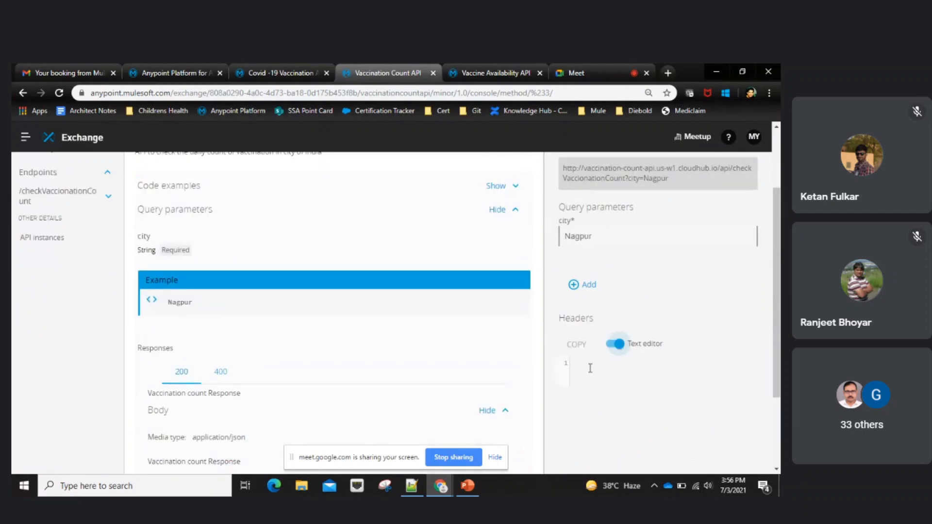
key(ctrl+v)
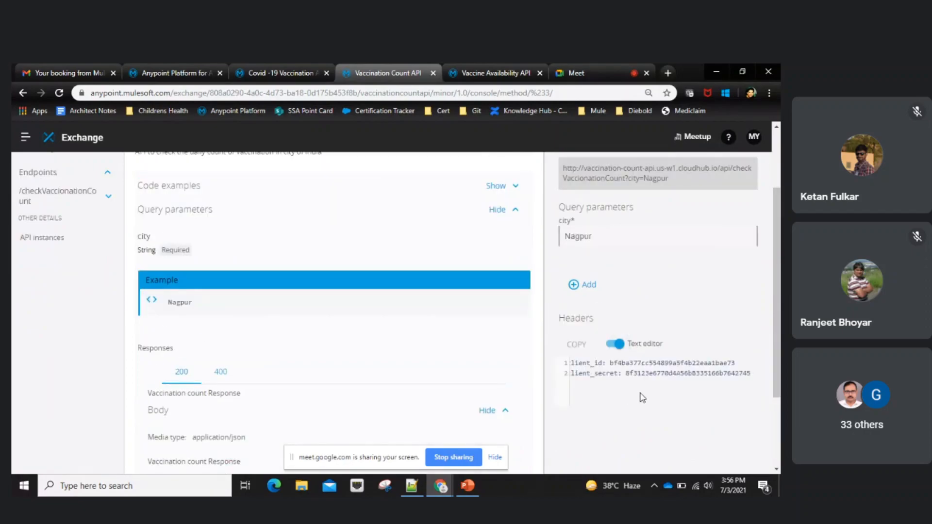
click(614, 343)
scroll(680, 330, down, 2)
- Send the checkVaccionationCount request for Nagpur to the DEV instance three times and examine the responses
click(577, 346)
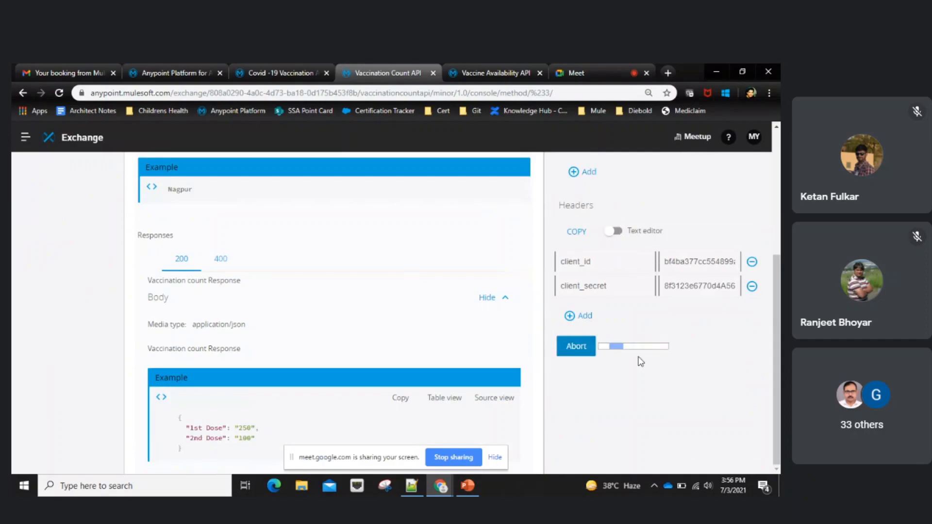
scroll(673, 378, down, 1)
click(583, 318)
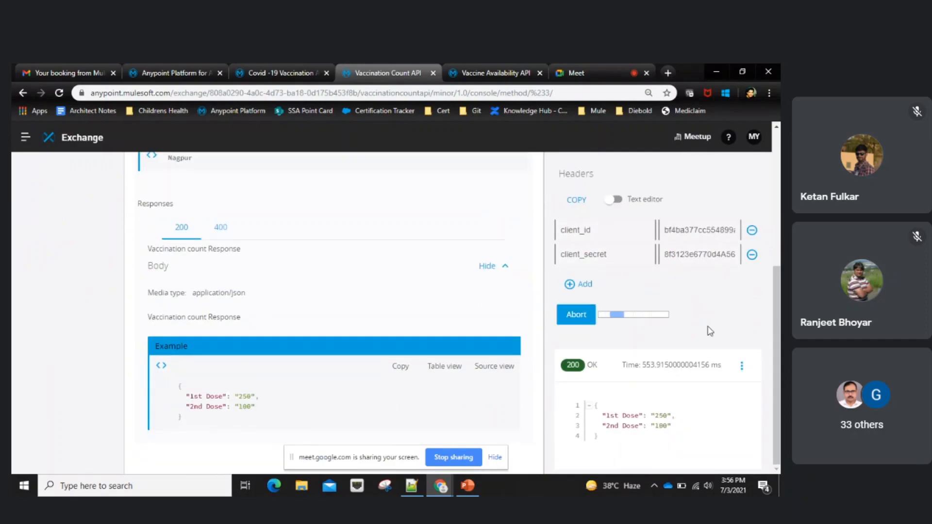
click(584, 318)
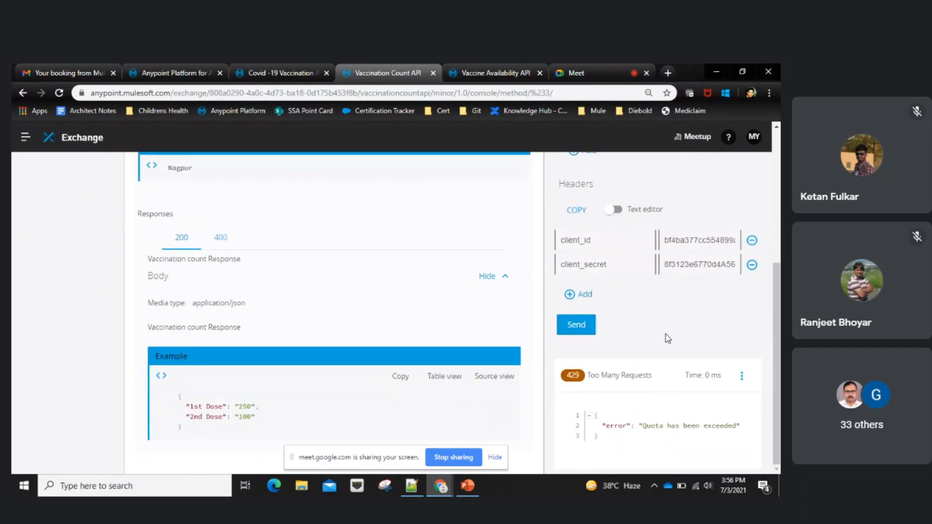
scroll(667, 355, up, 1)
scroll(666, 355, up, 2)
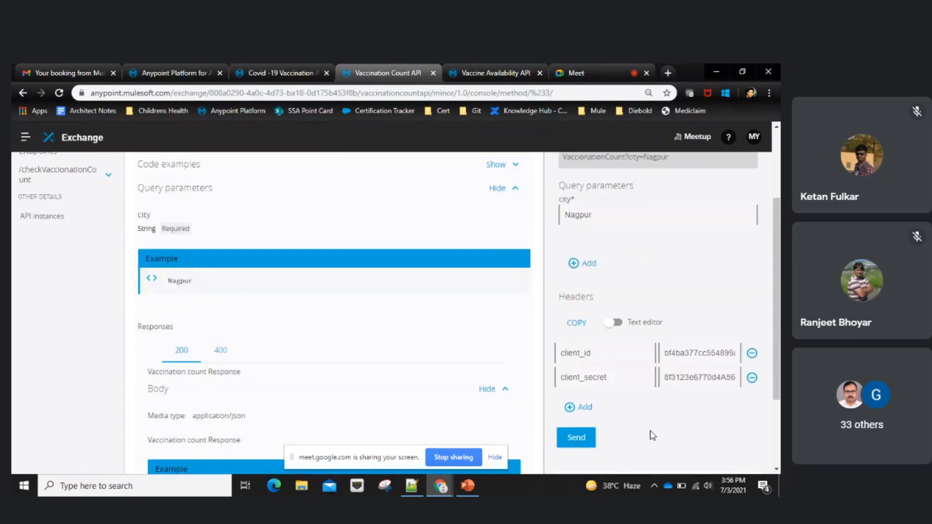
scroll(653, 435, down, 3)
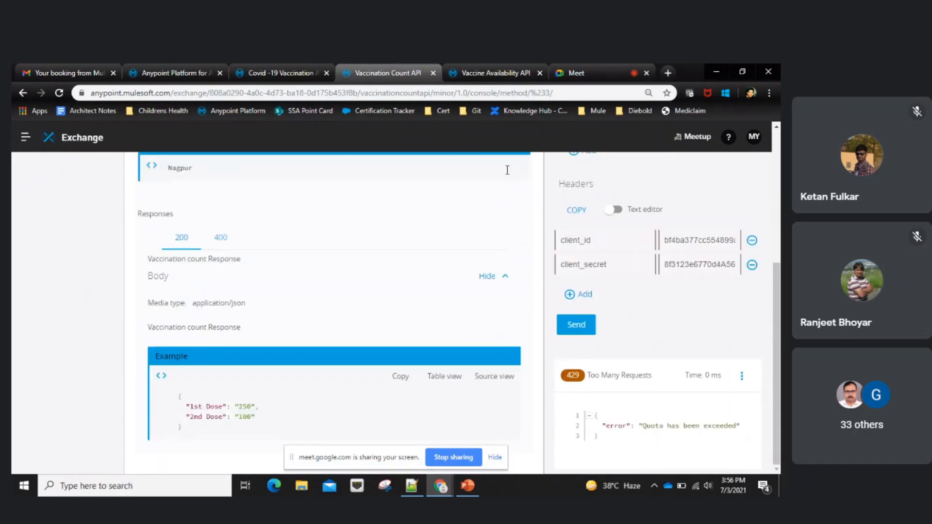
- Review the Vaccination group's contracts in API Manager, its Exchange instances, and the last Vaccination Count API response
click(175, 67)
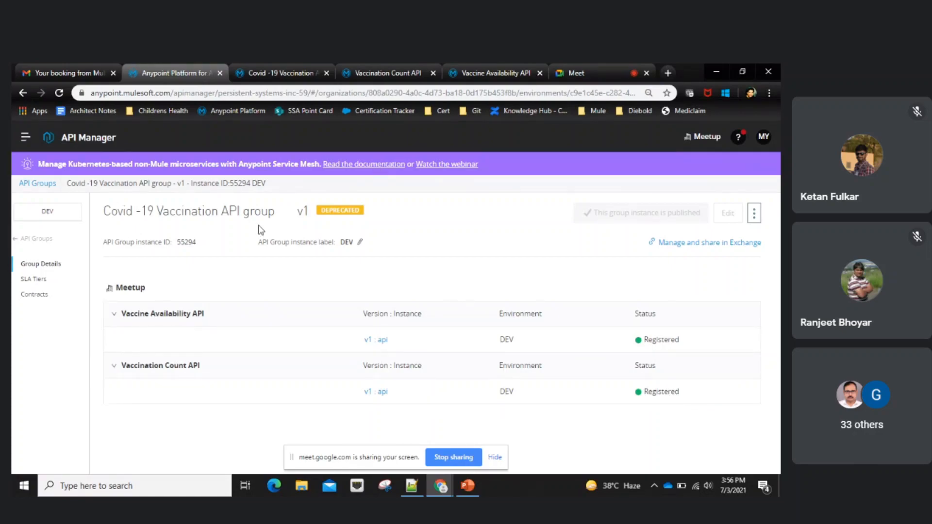
click(37, 295)
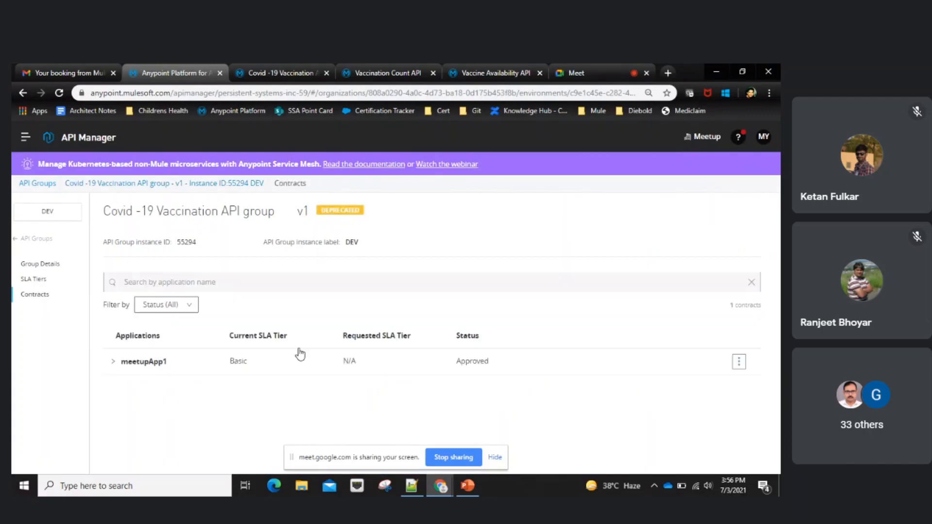
click(280, 73)
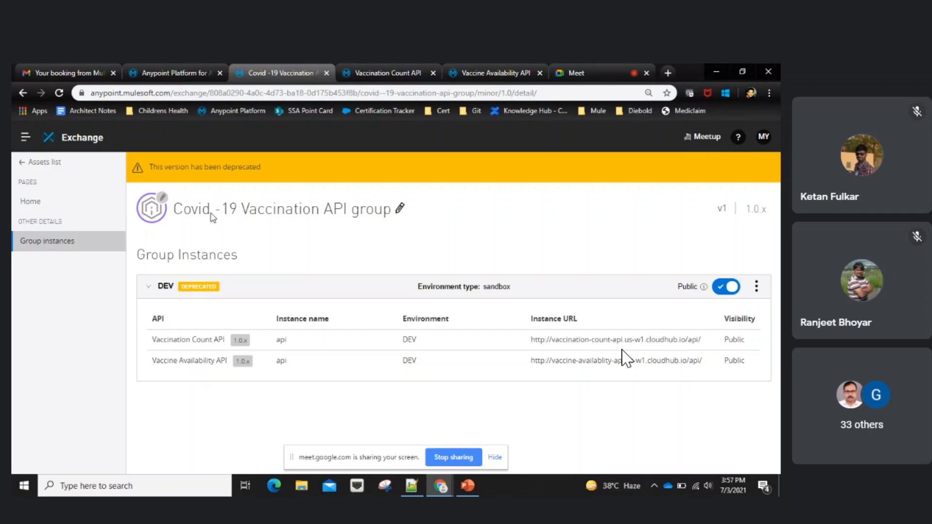
click(184, 75)
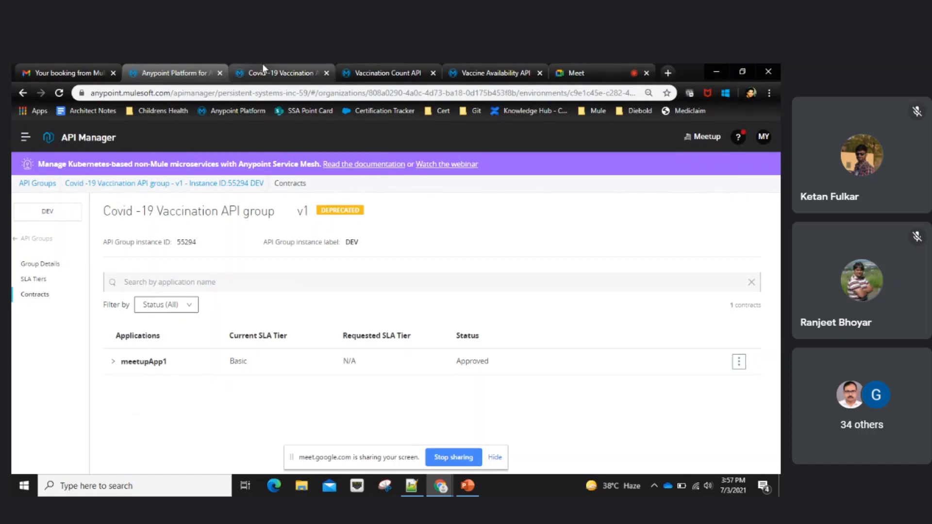
click(365, 72)
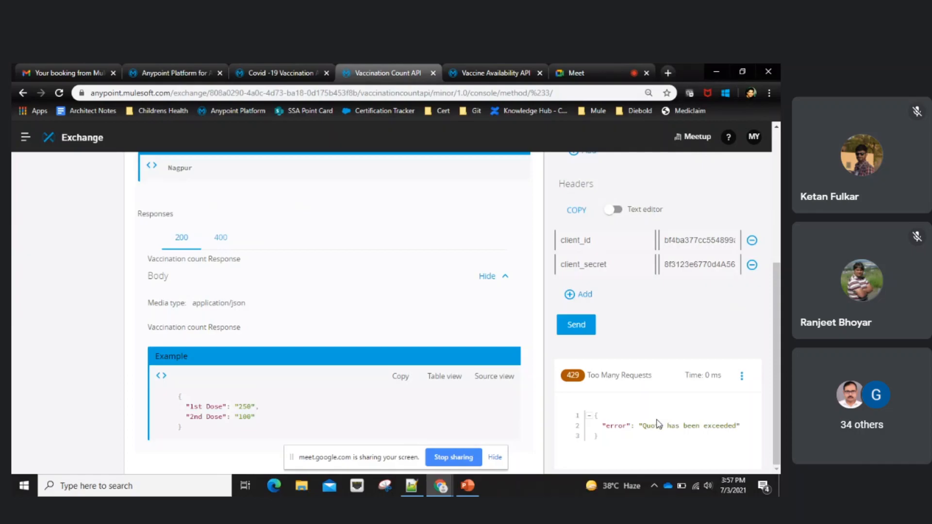
- Switch to the Google Meet call and open the in-call messages
click(569, 69)
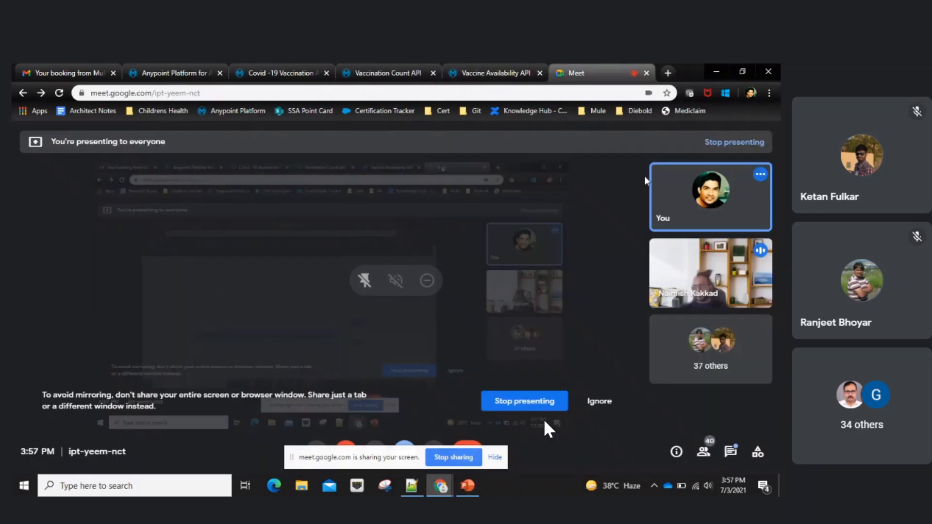
click(720, 452)
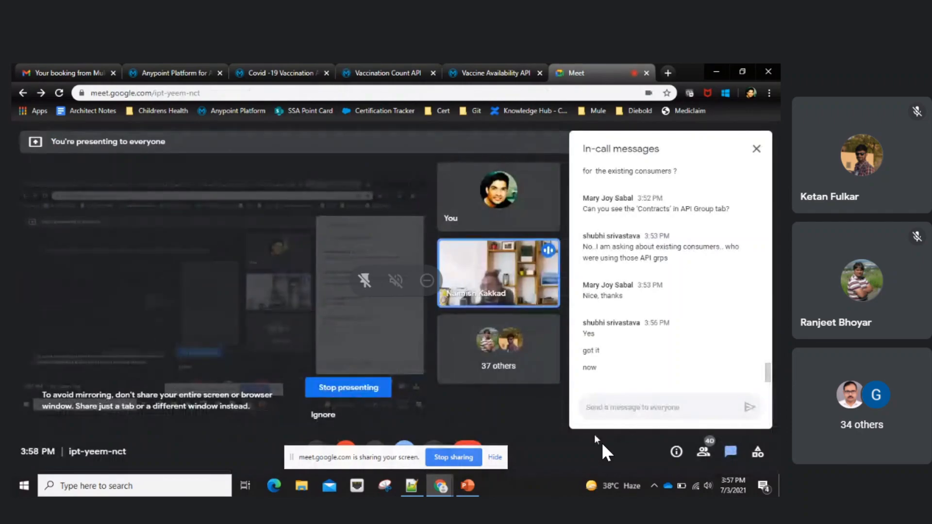
- Close the in-call messages and return to the Vaccination Count API console in Exchange
click(720, 451)
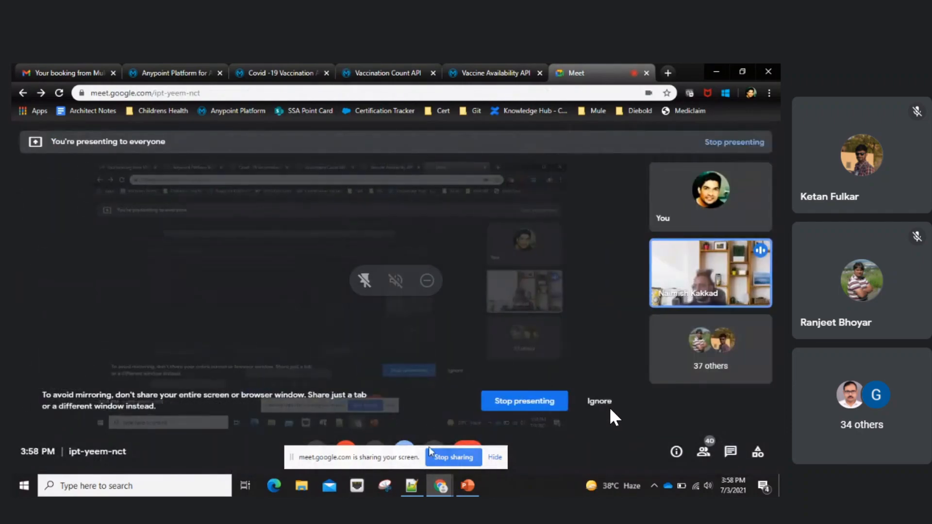
click(436, 494)
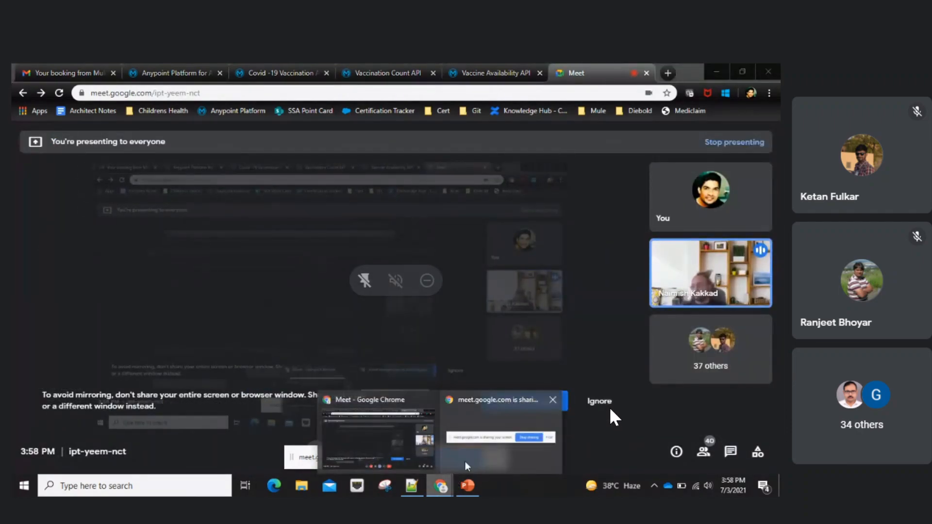
click(385, 69)
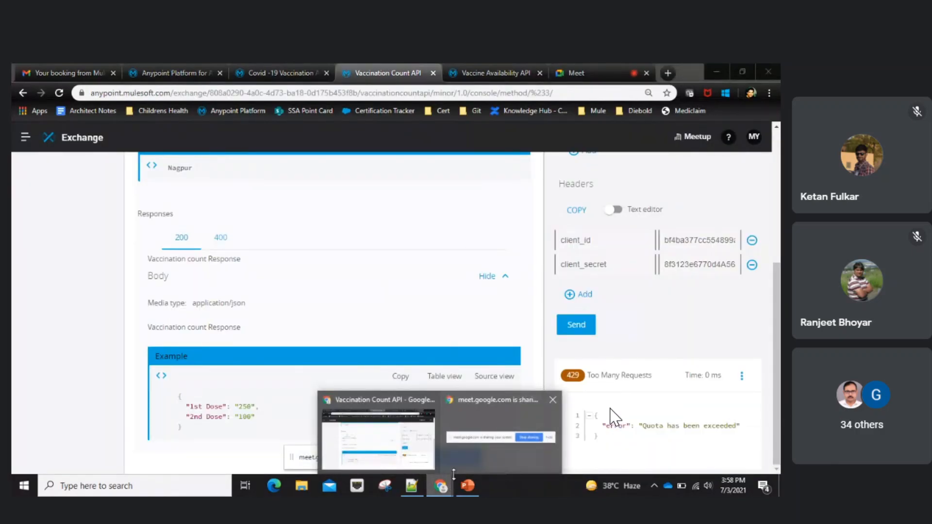
- Check the new in-call message in the Meet call, and return to the Covid -19 Vaccination API group's instances in Exchange
key(ctrl+Tab)
key(ctrl+Tab)
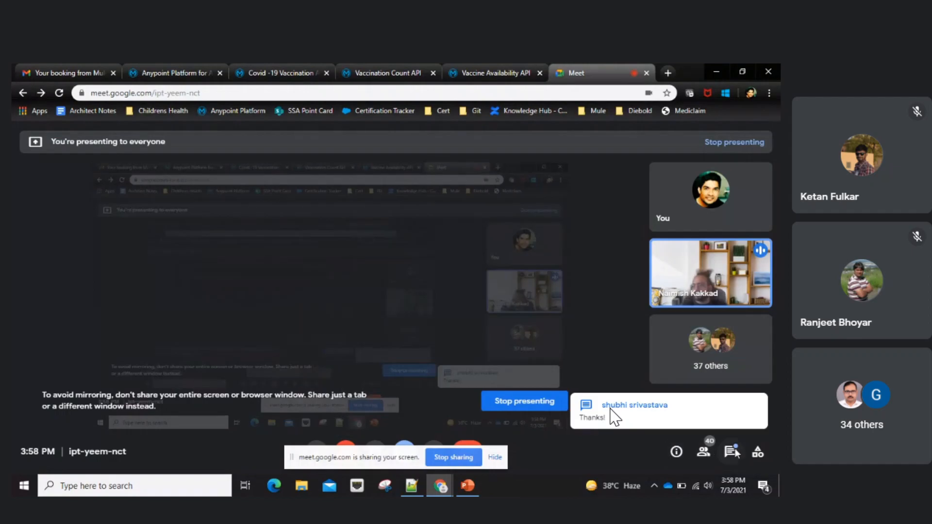
click(731, 453)
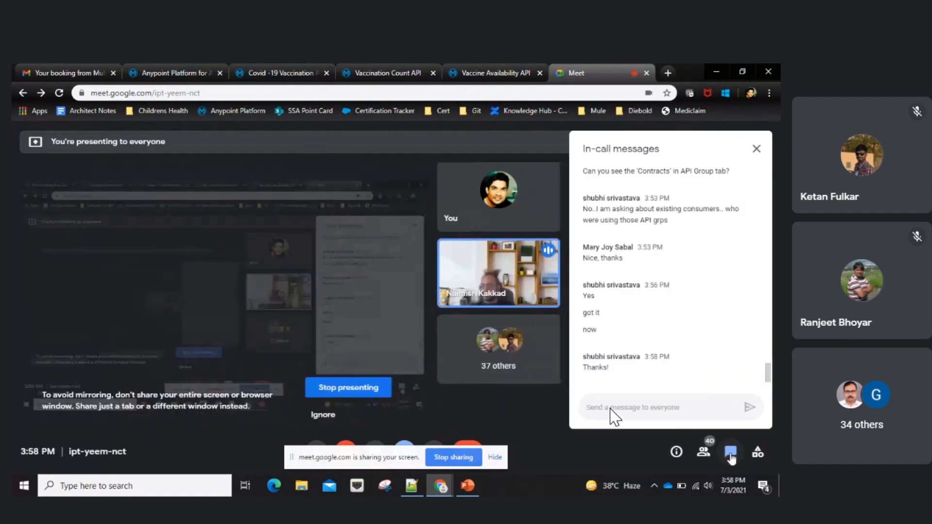
click(731, 455)
click(367, 71)
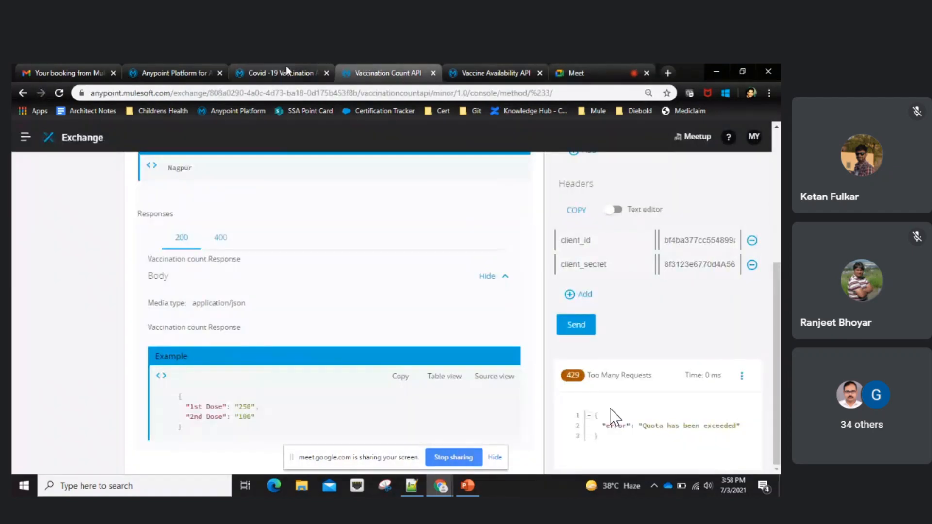
click(272, 73)
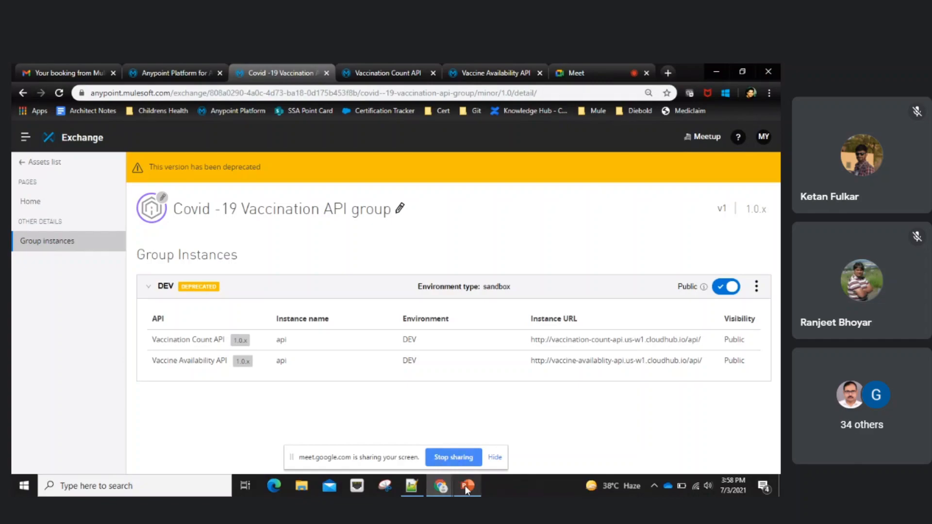
- Switch to the API Groups presentation in PowerPoint and start the slide show from slide 28
mouse_move(466, 488)
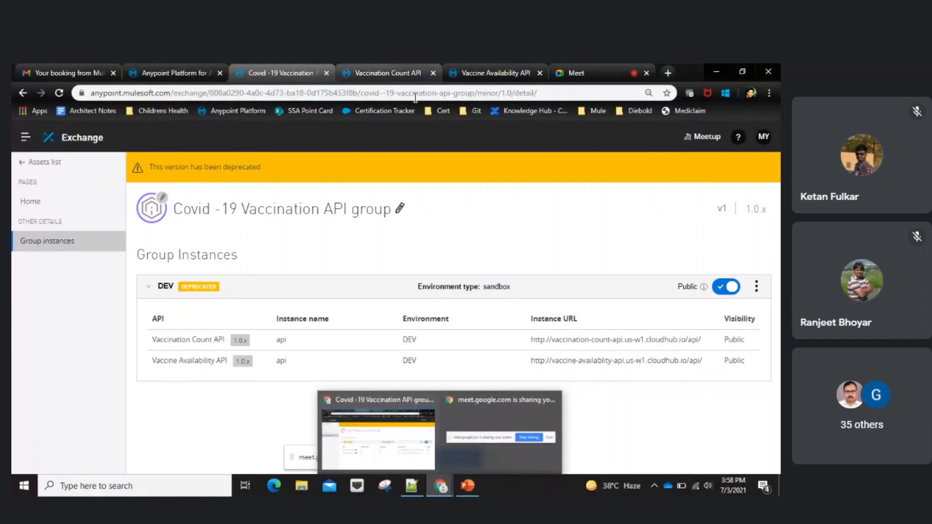
click(468, 487)
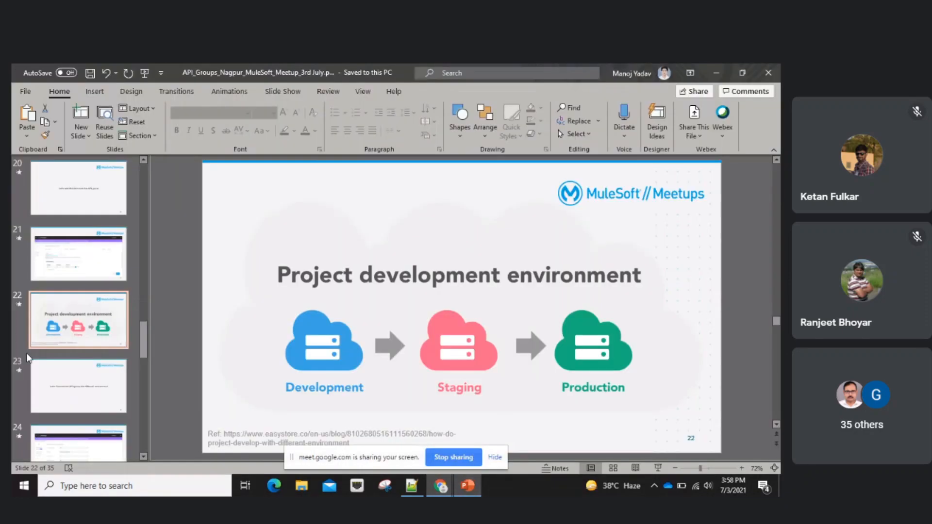
drag(144, 342, 141, 383)
click(79, 260)
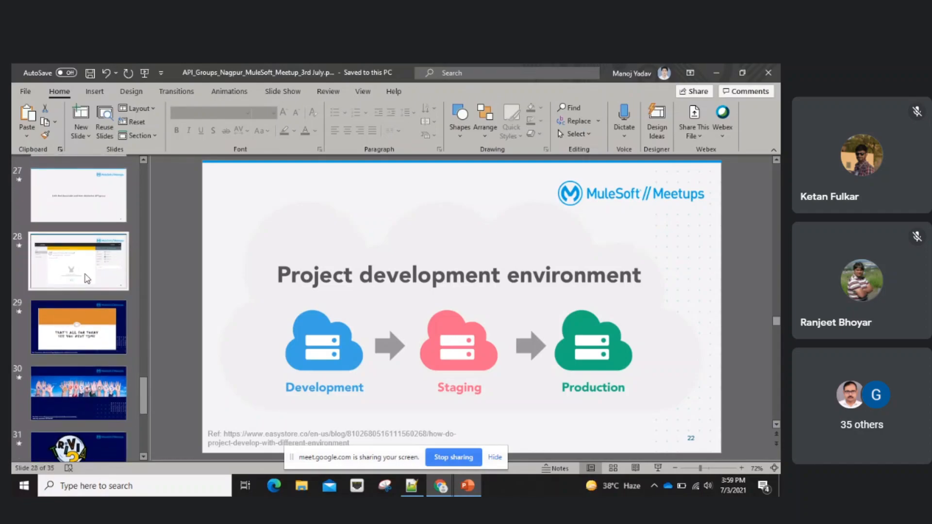
click(659, 468)
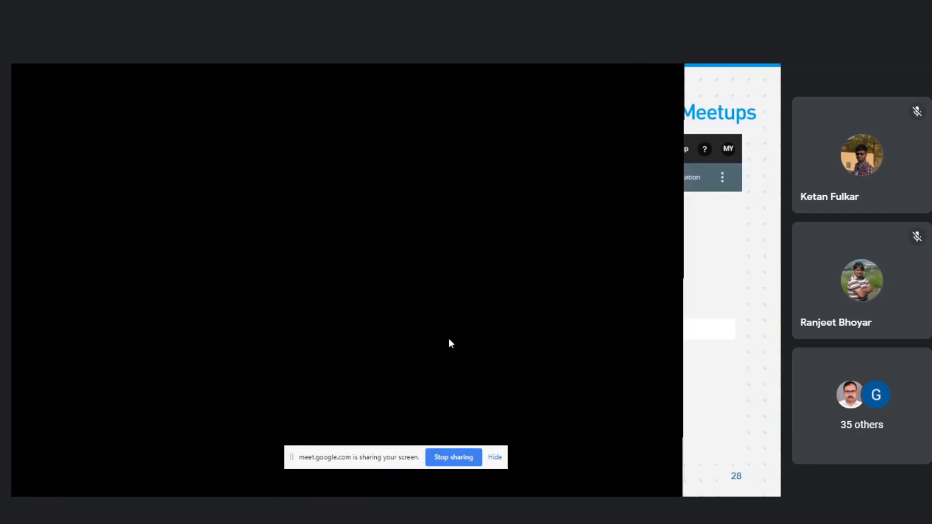